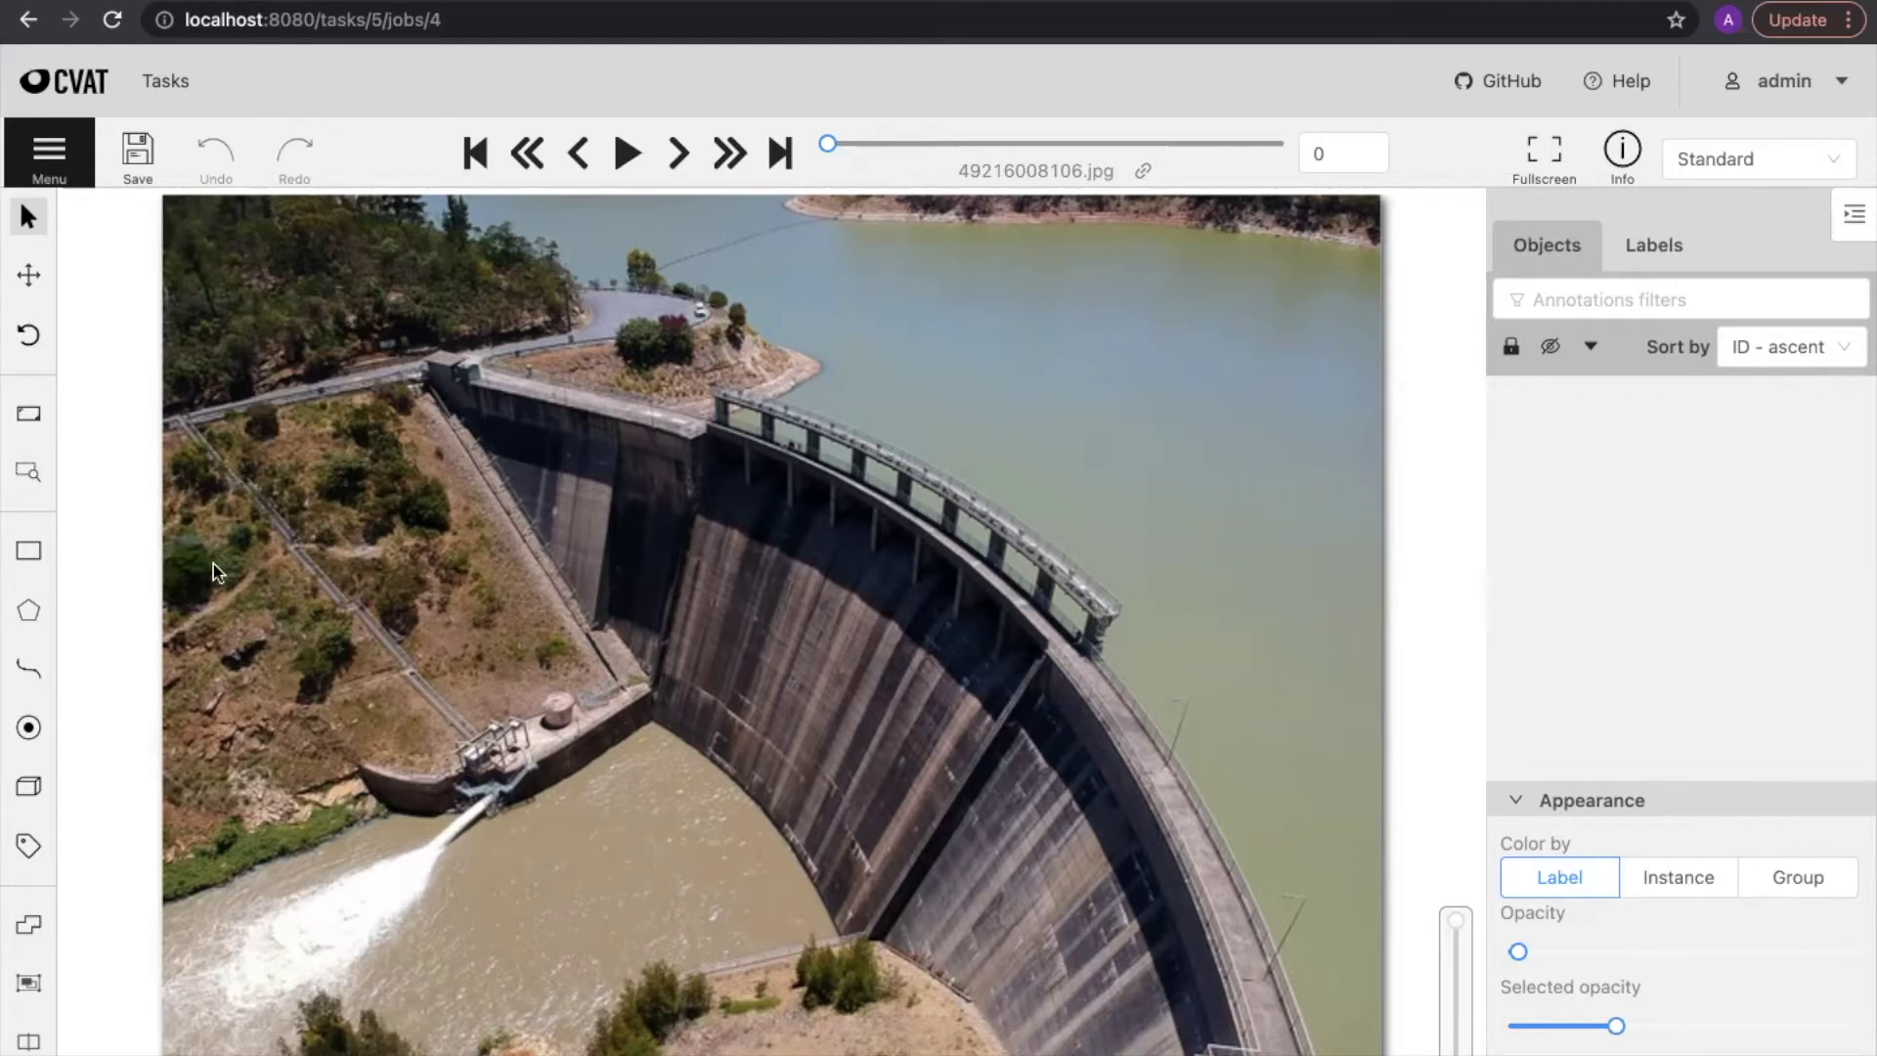
# Step: Start drawing a new polygon shape with the label dam
pyautogui.moveTo(183, 584); pyautogui.dragTo(107, 591)
pyautogui.moveTo(33, 611)
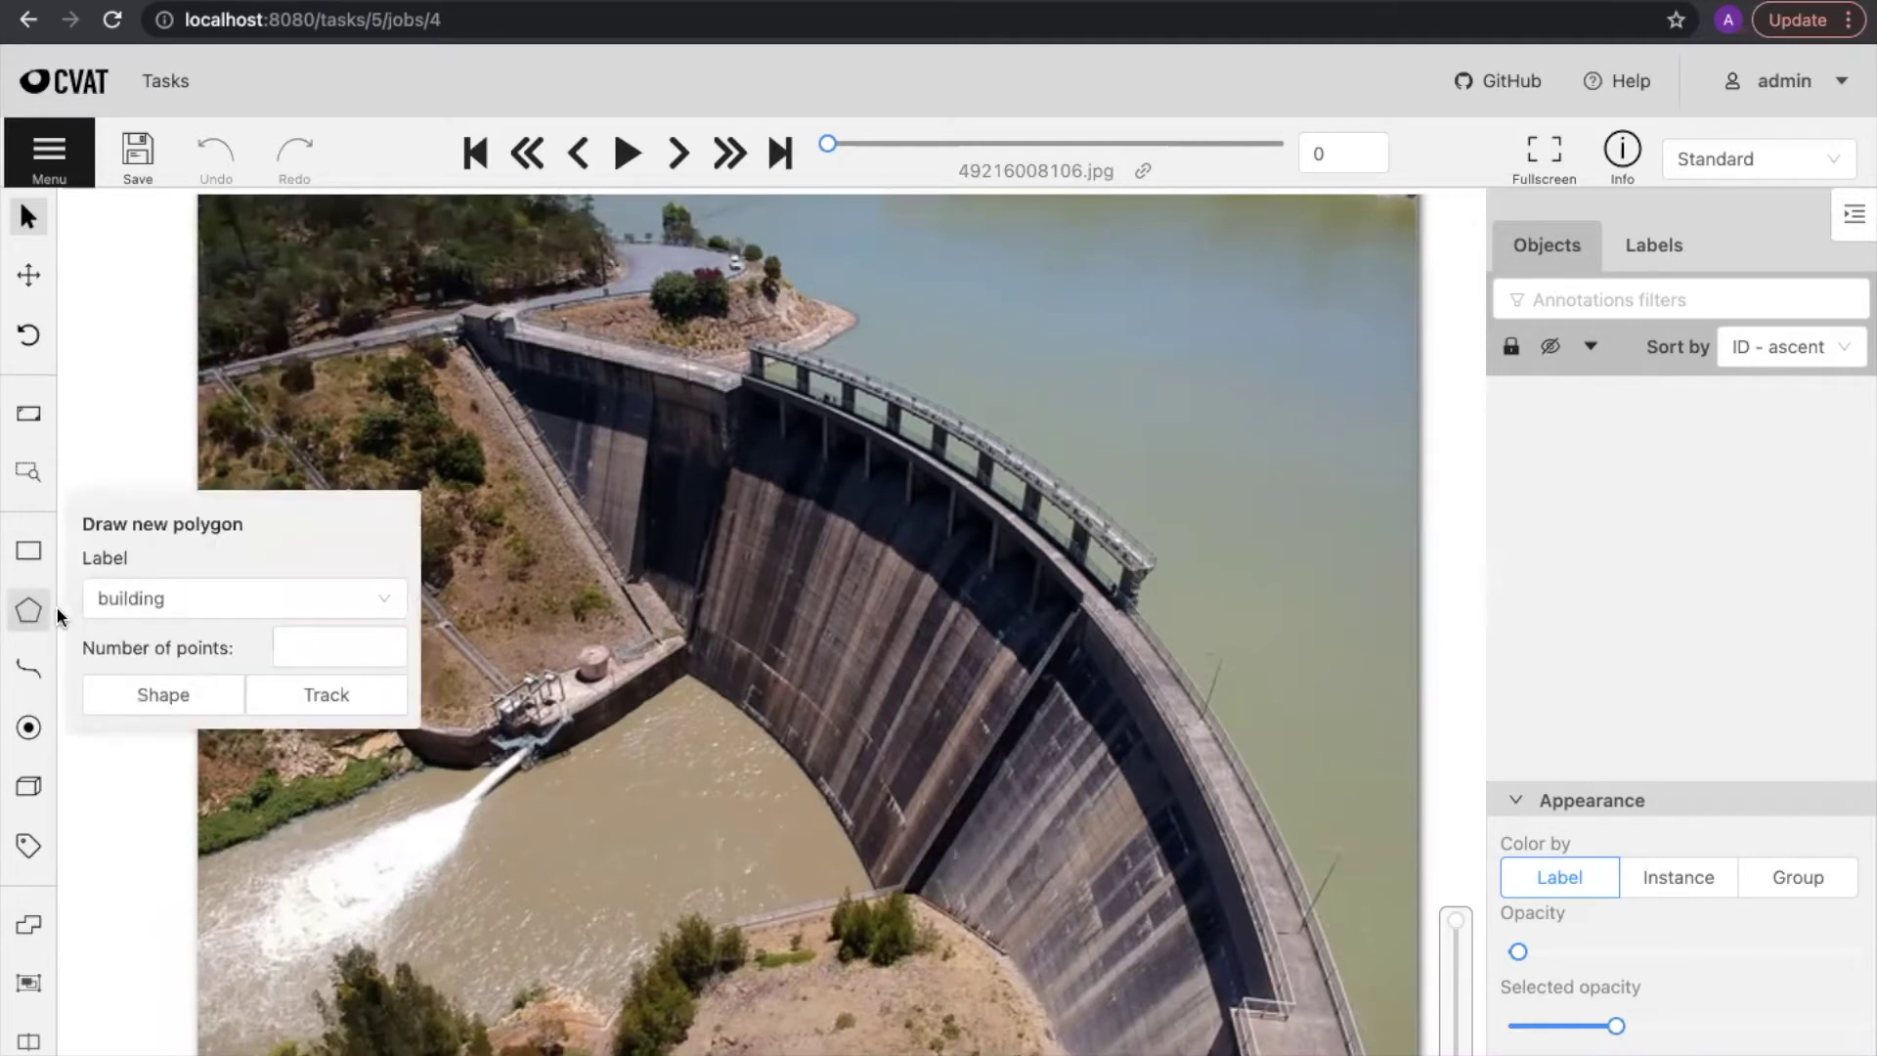
pyautogui.click(152, 694)
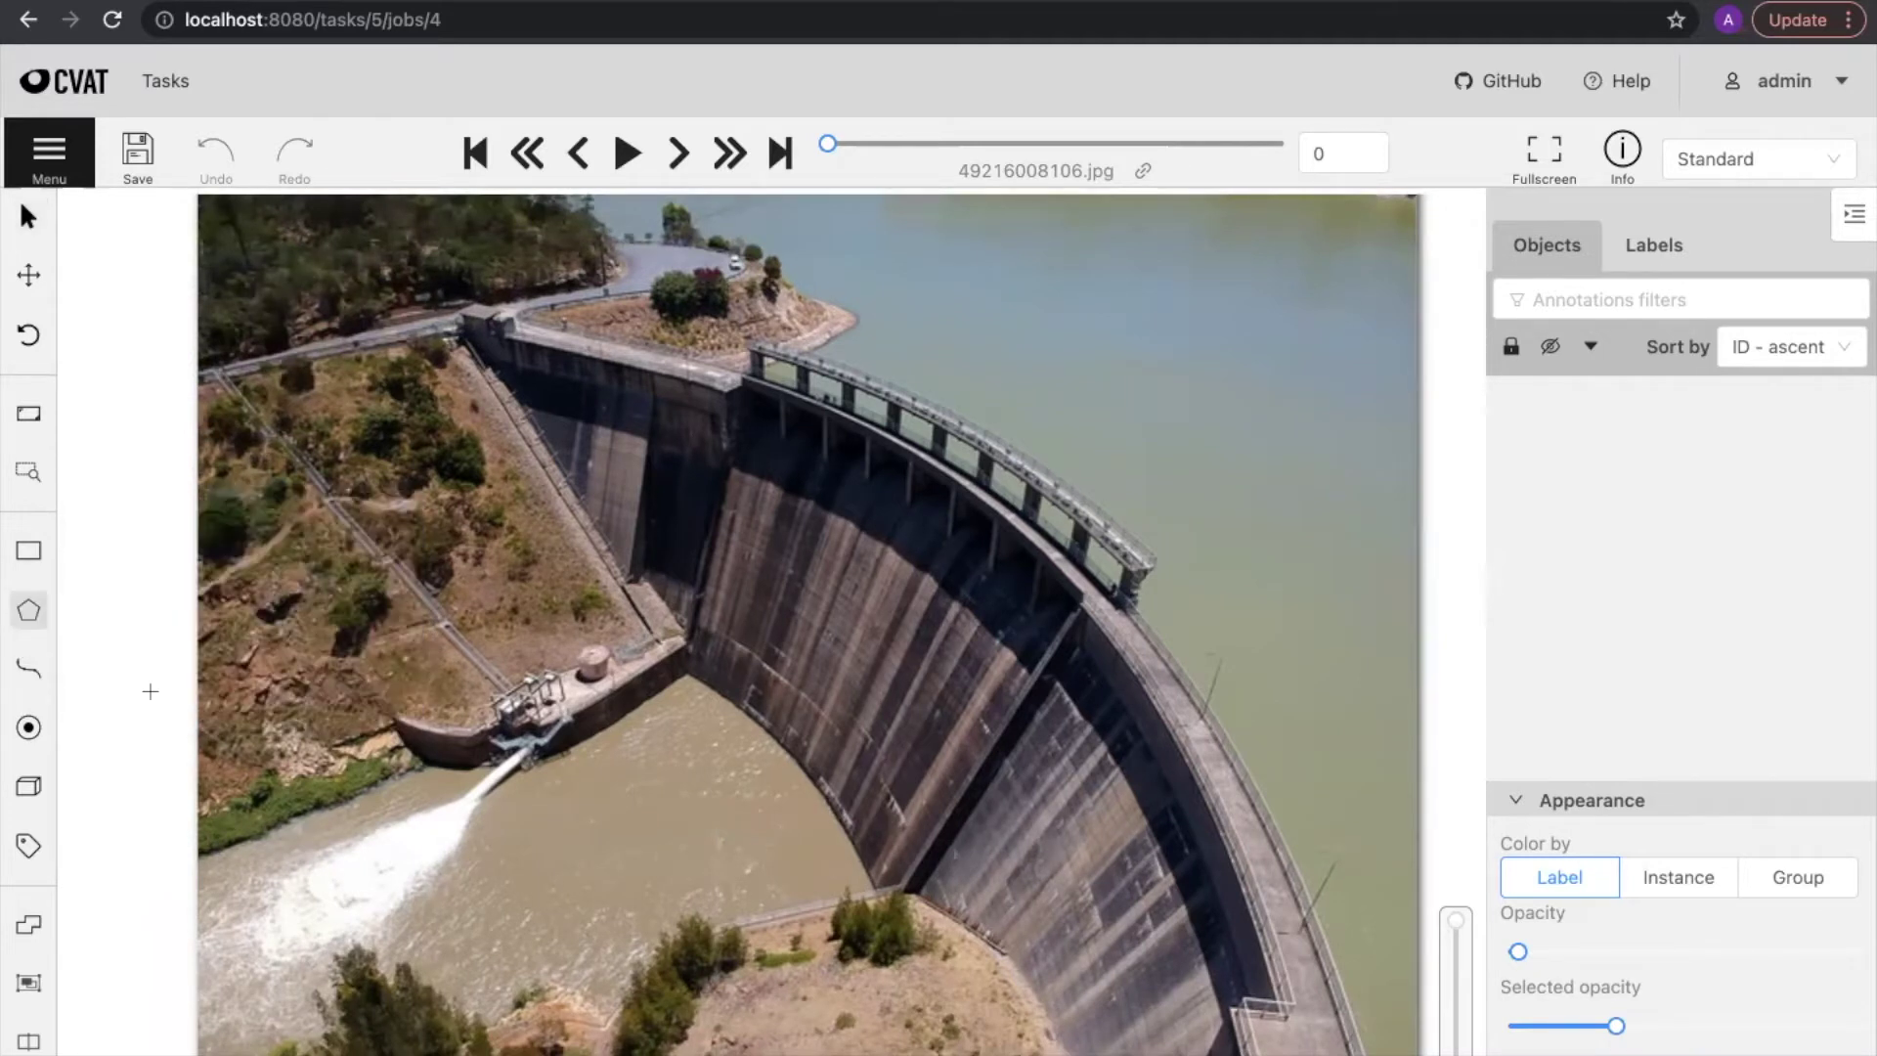
pyautogui.click(32, 610)
pyautogui.click(192, 599)
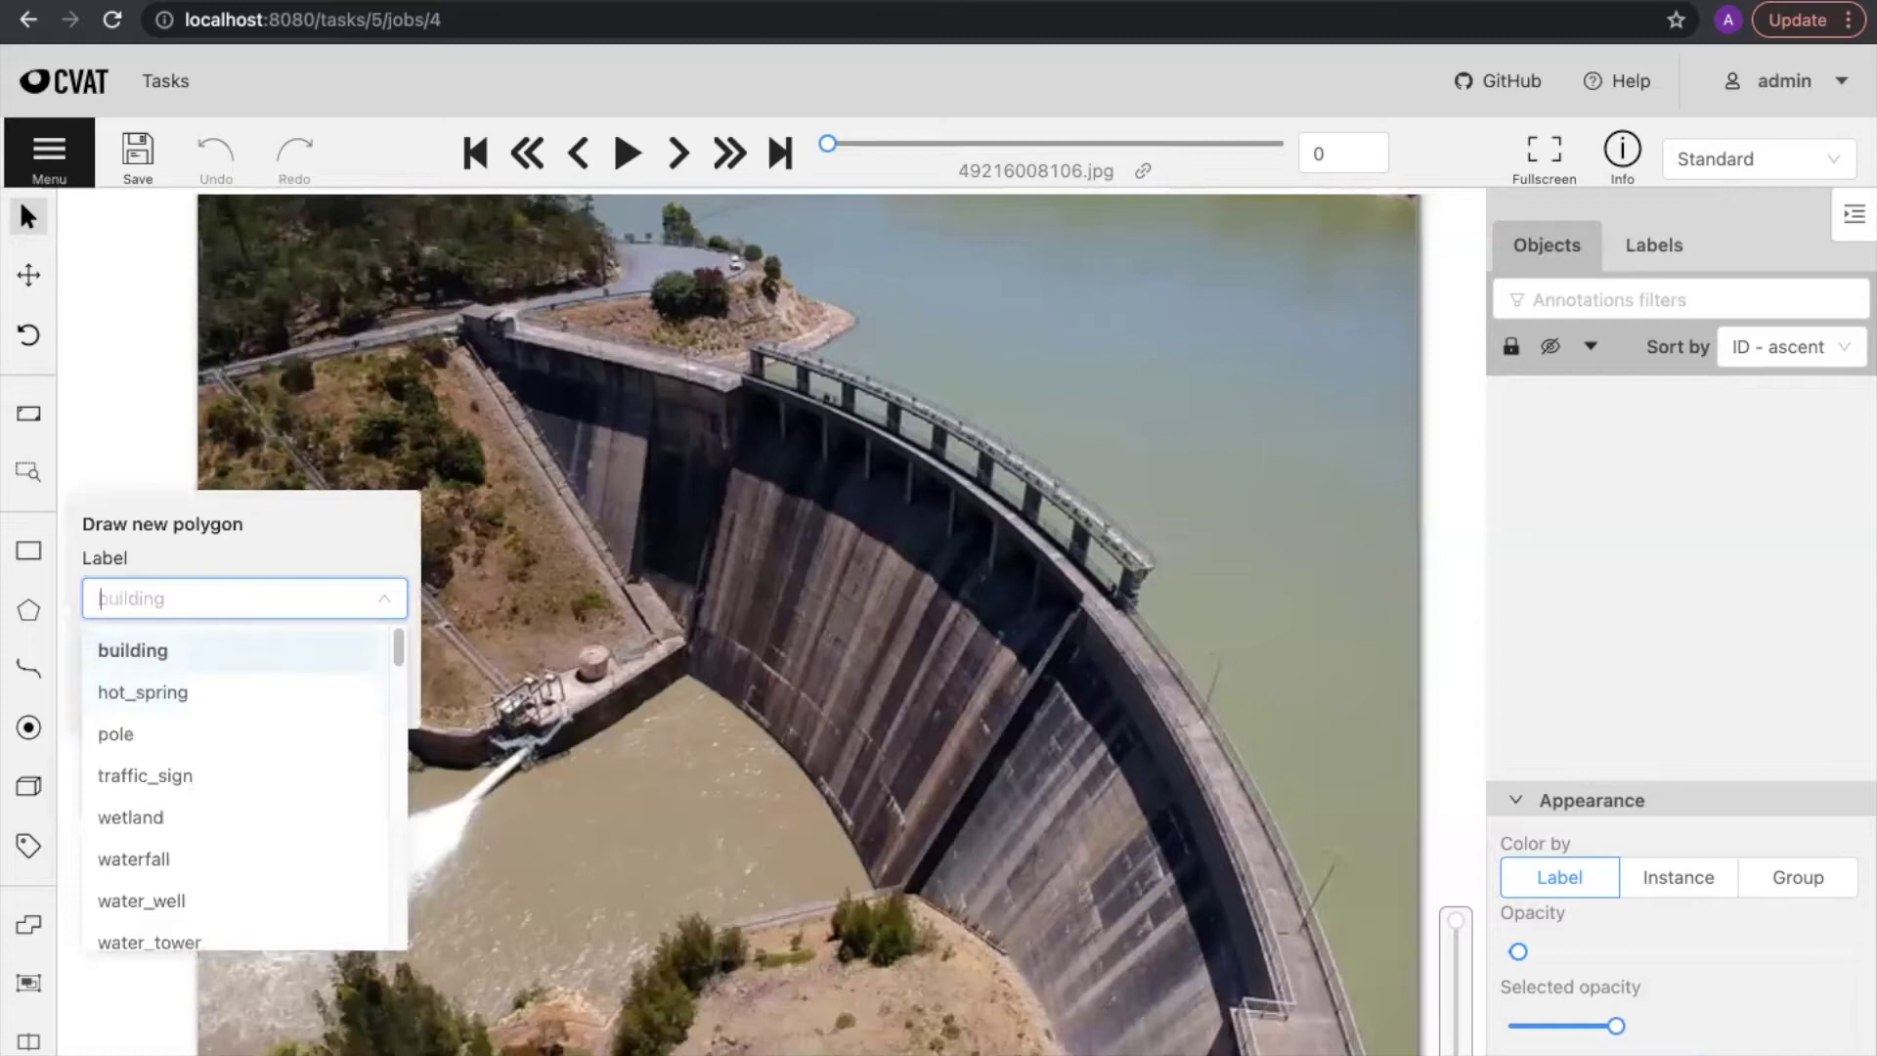
pyautogui.write('dm')
pyautogui.press('BackSpace')
pyautogui.write('am')
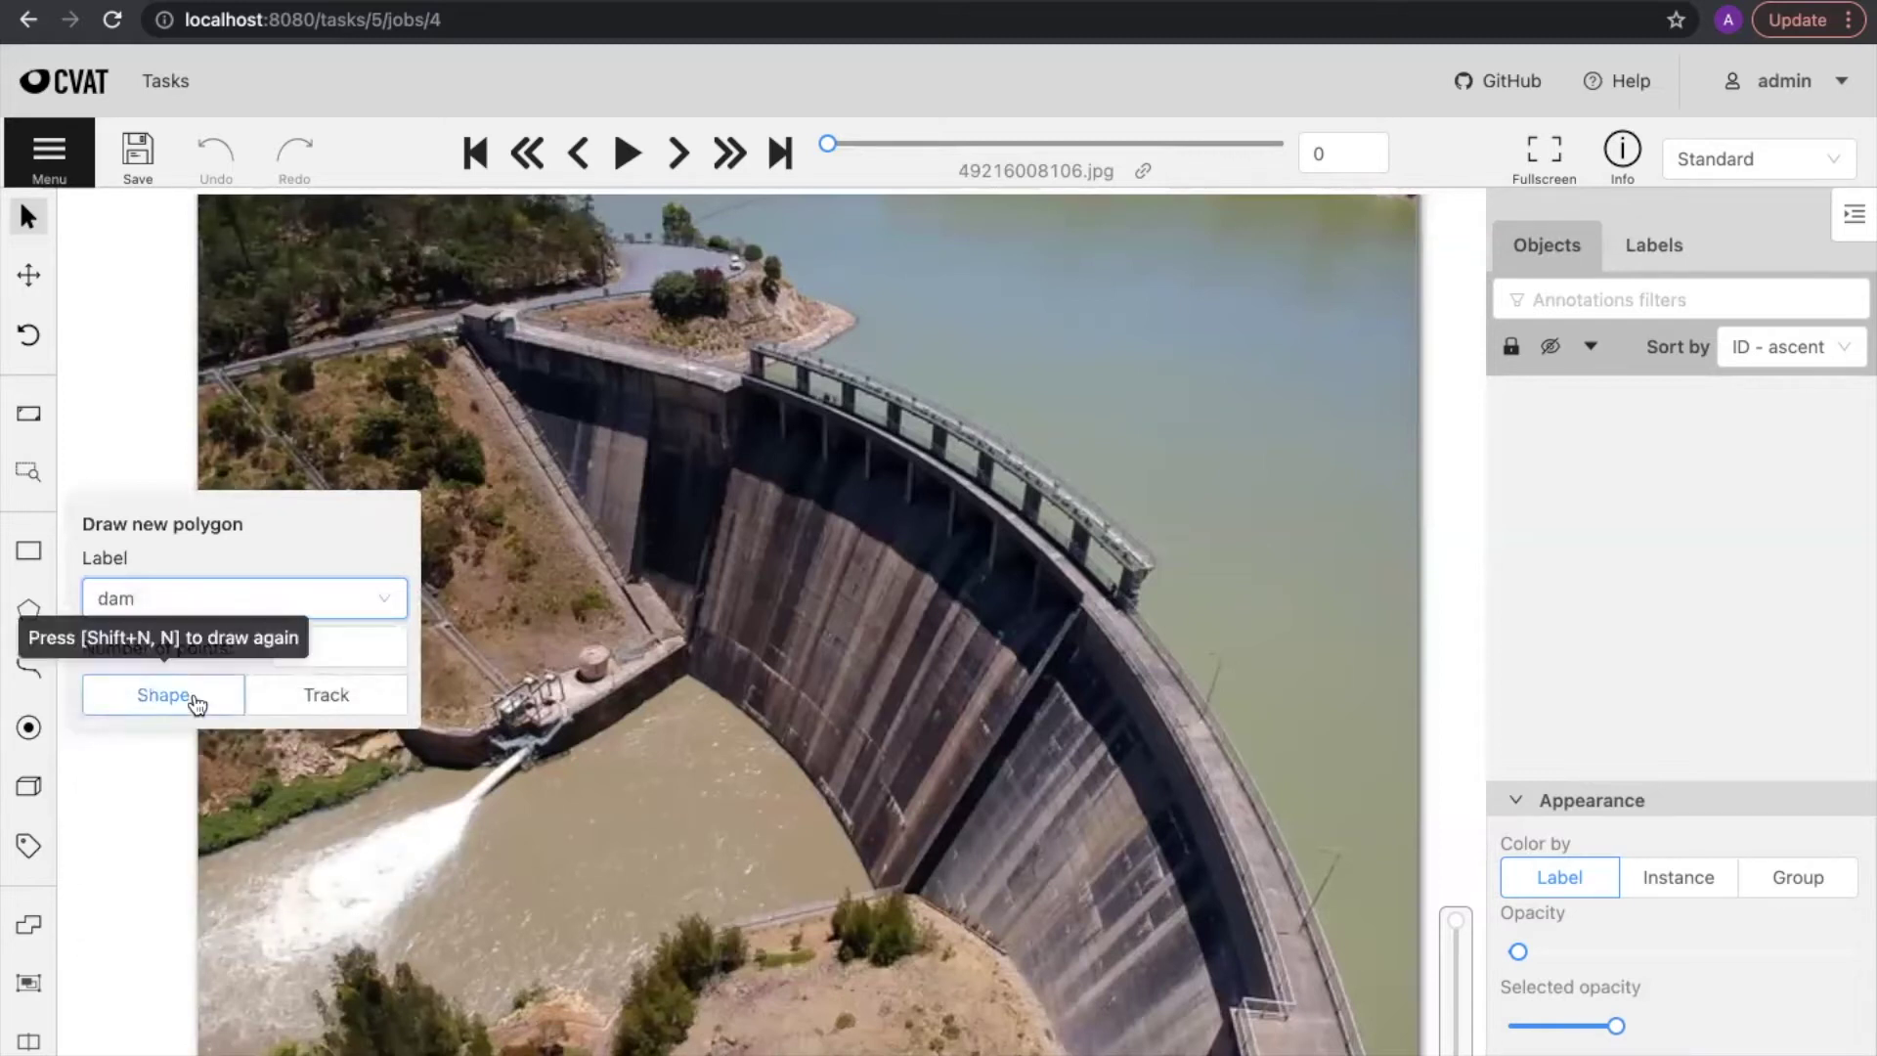
pyautogui.click(163, 695)
# Step: Begin the outline at the upper end of the dam wall, placing points around the end block and along the start of the crest
pyautogui.moveTo(522, 359); pyautogui.dragTo(516, 412)
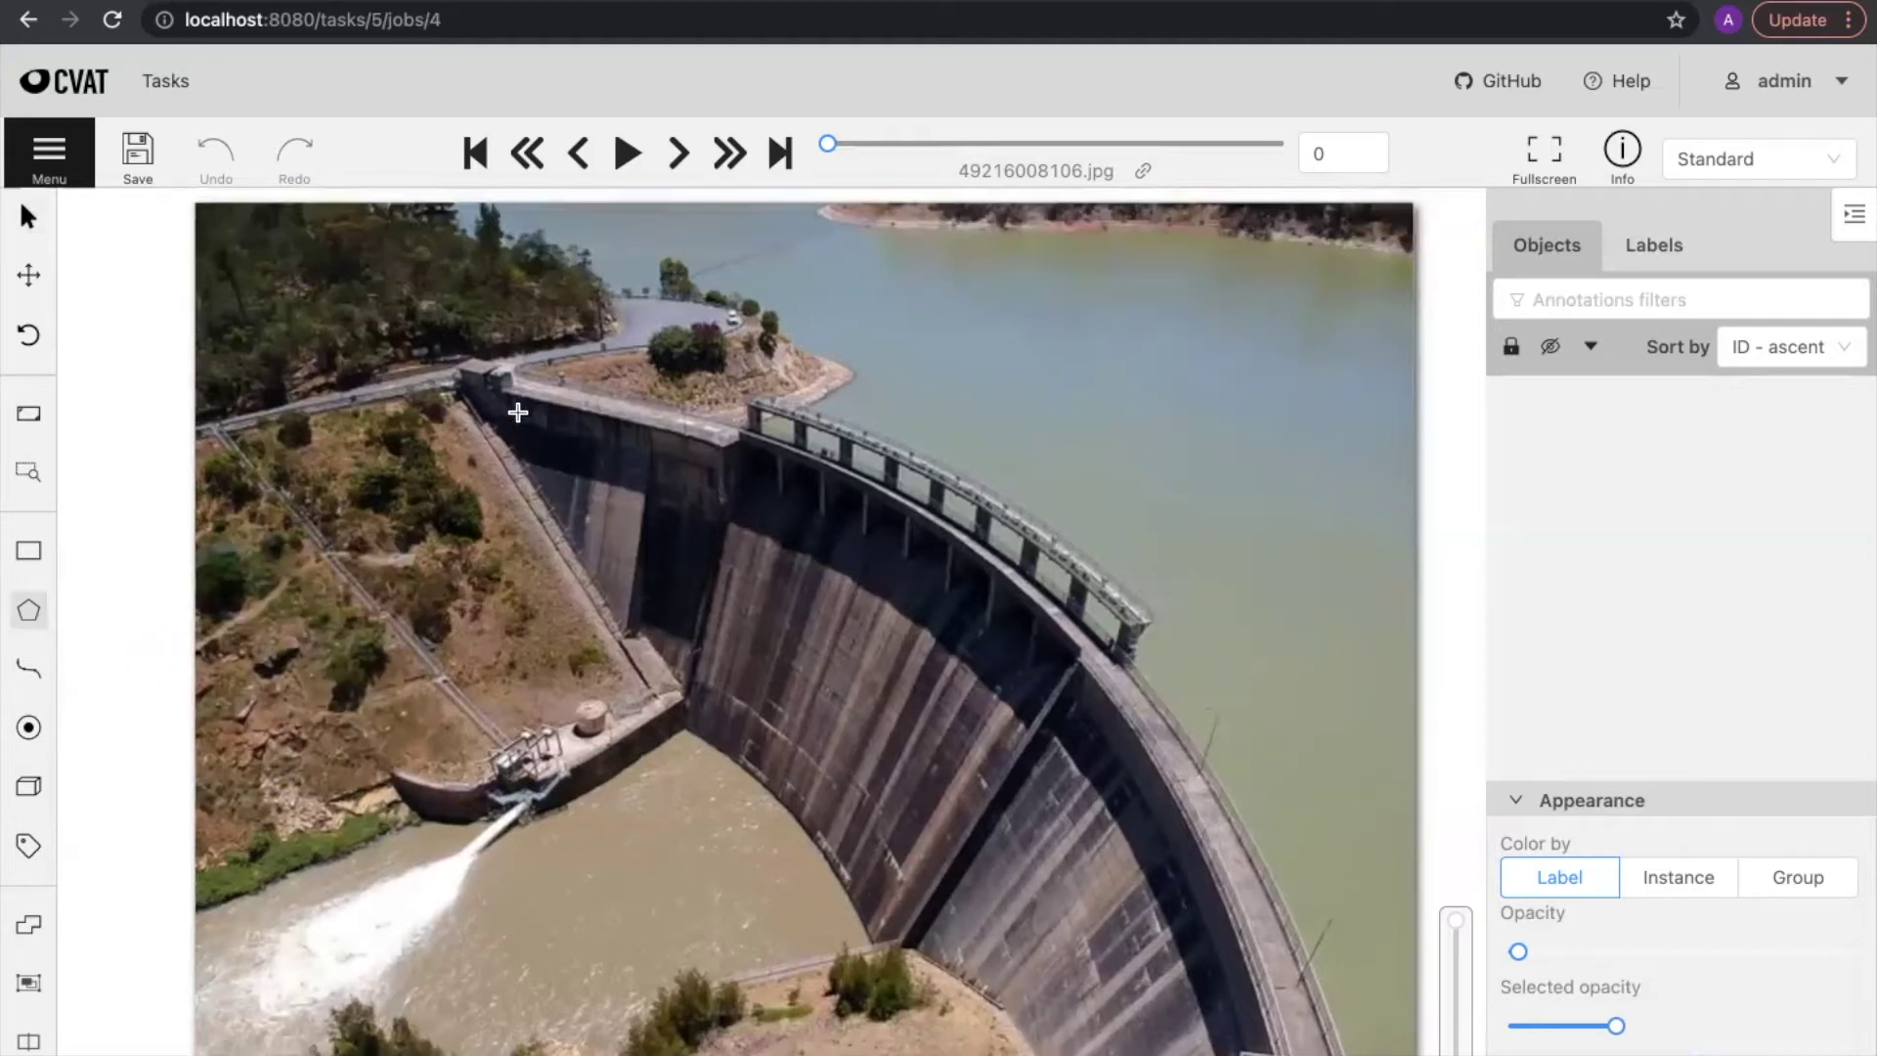
pyautogui.scroll(-3, 513, 386)
pyautogui.scroll(4, 512, 383)
pyautogui.scroll(3, 512, 383)
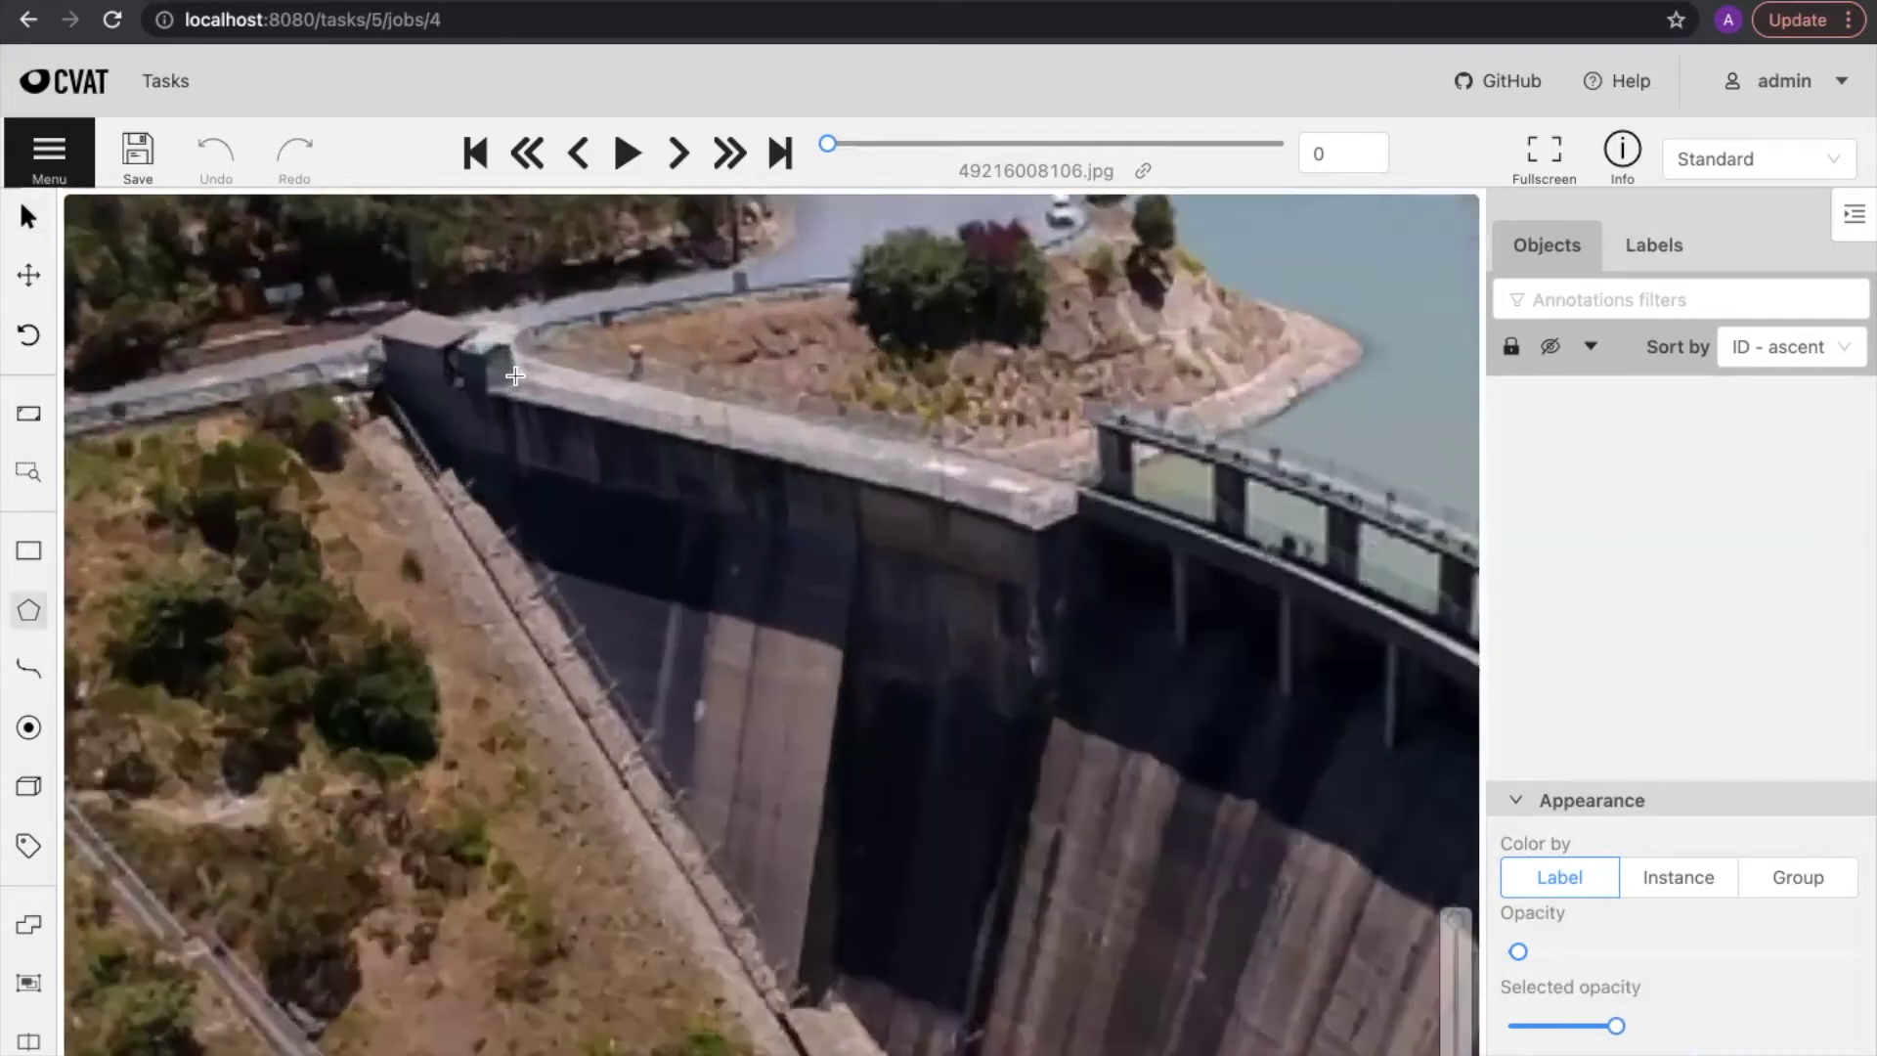
pyautogui.scroll(1, 543, 373)
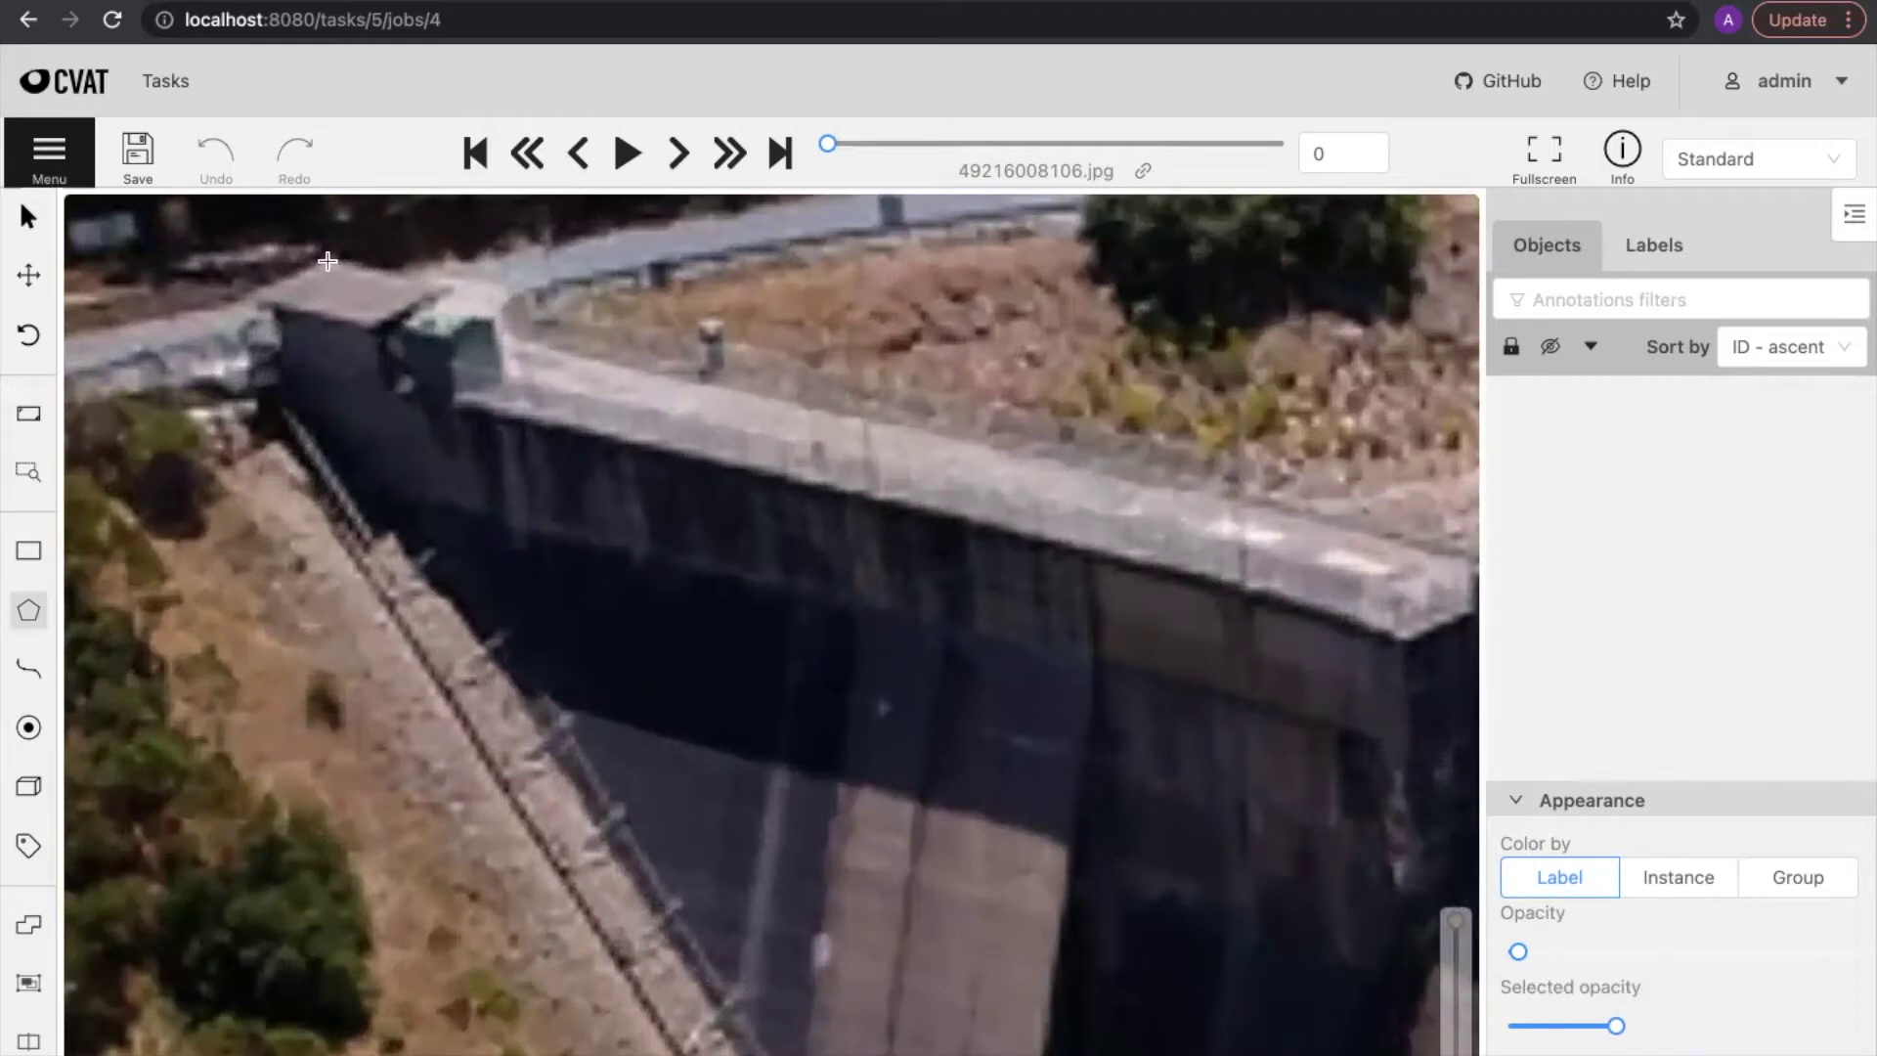
pyautogui.click(520, 331)
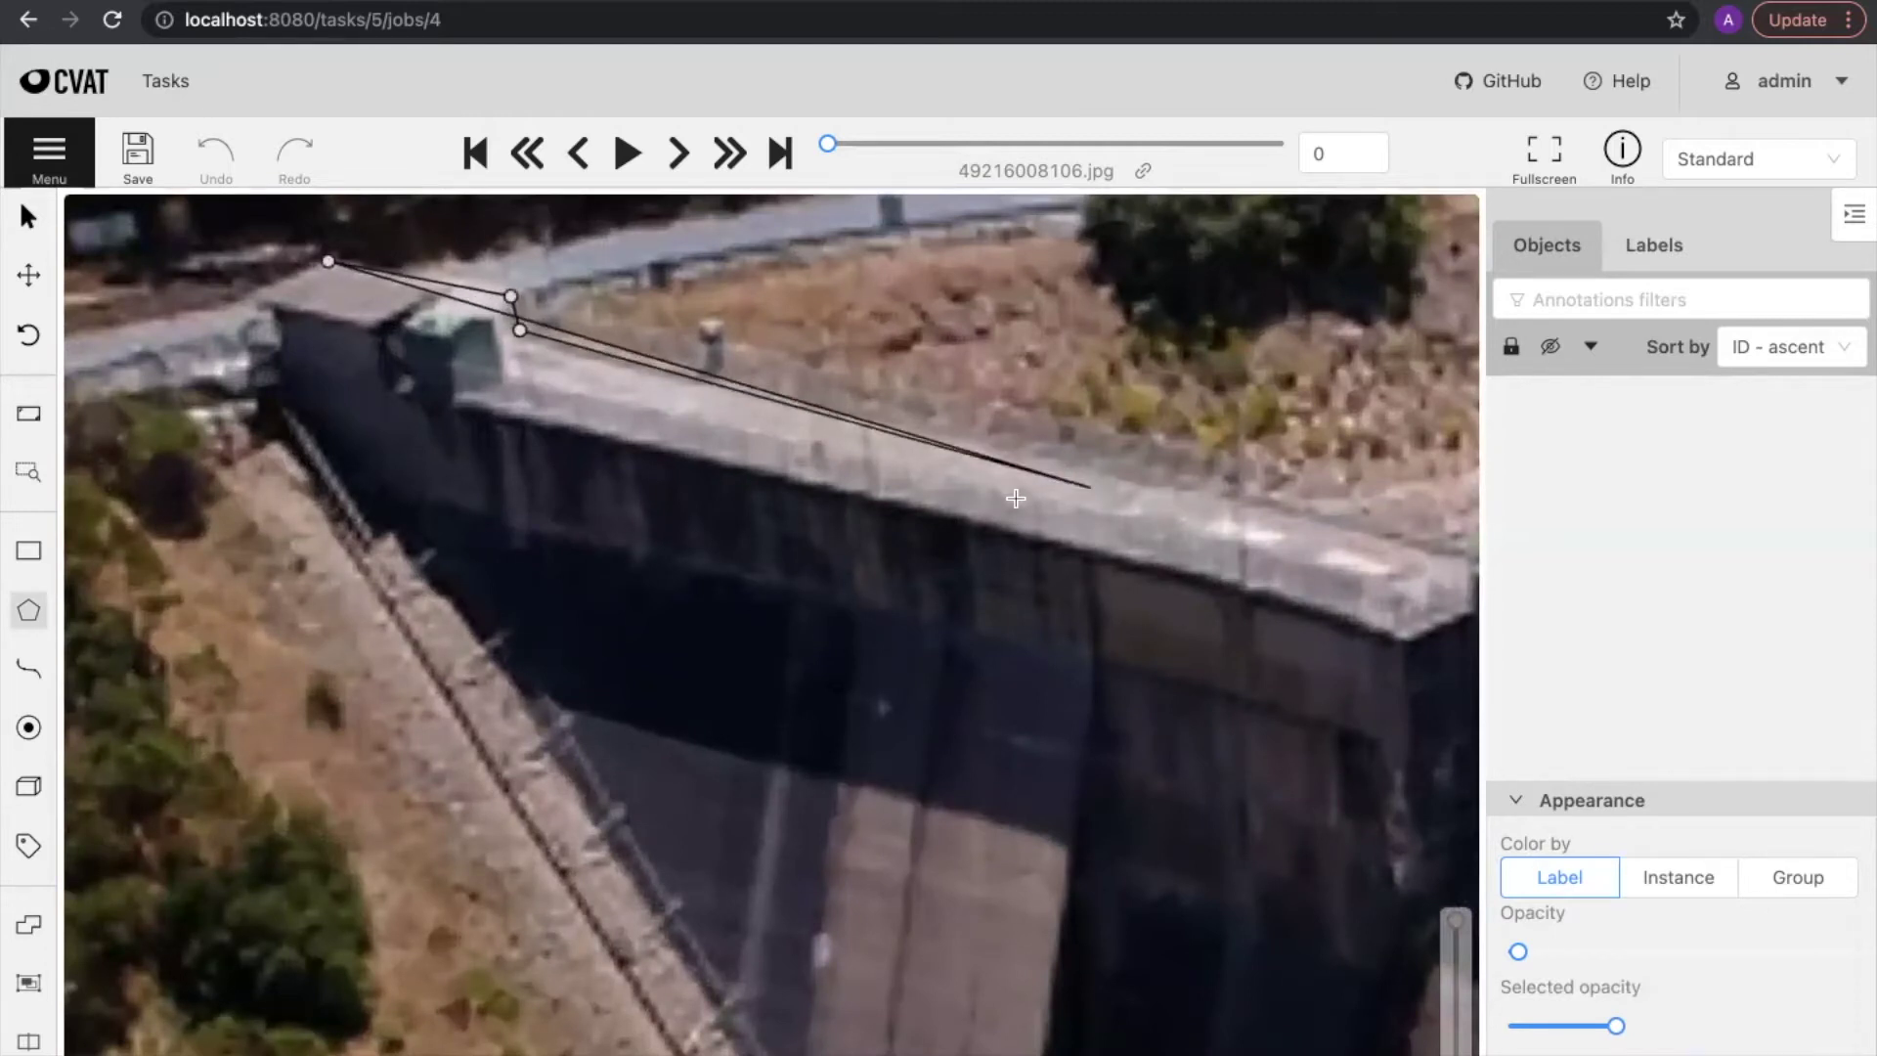
pyautogui.moveTo(1092, 482); pyautogui.dragTo(826, 474)
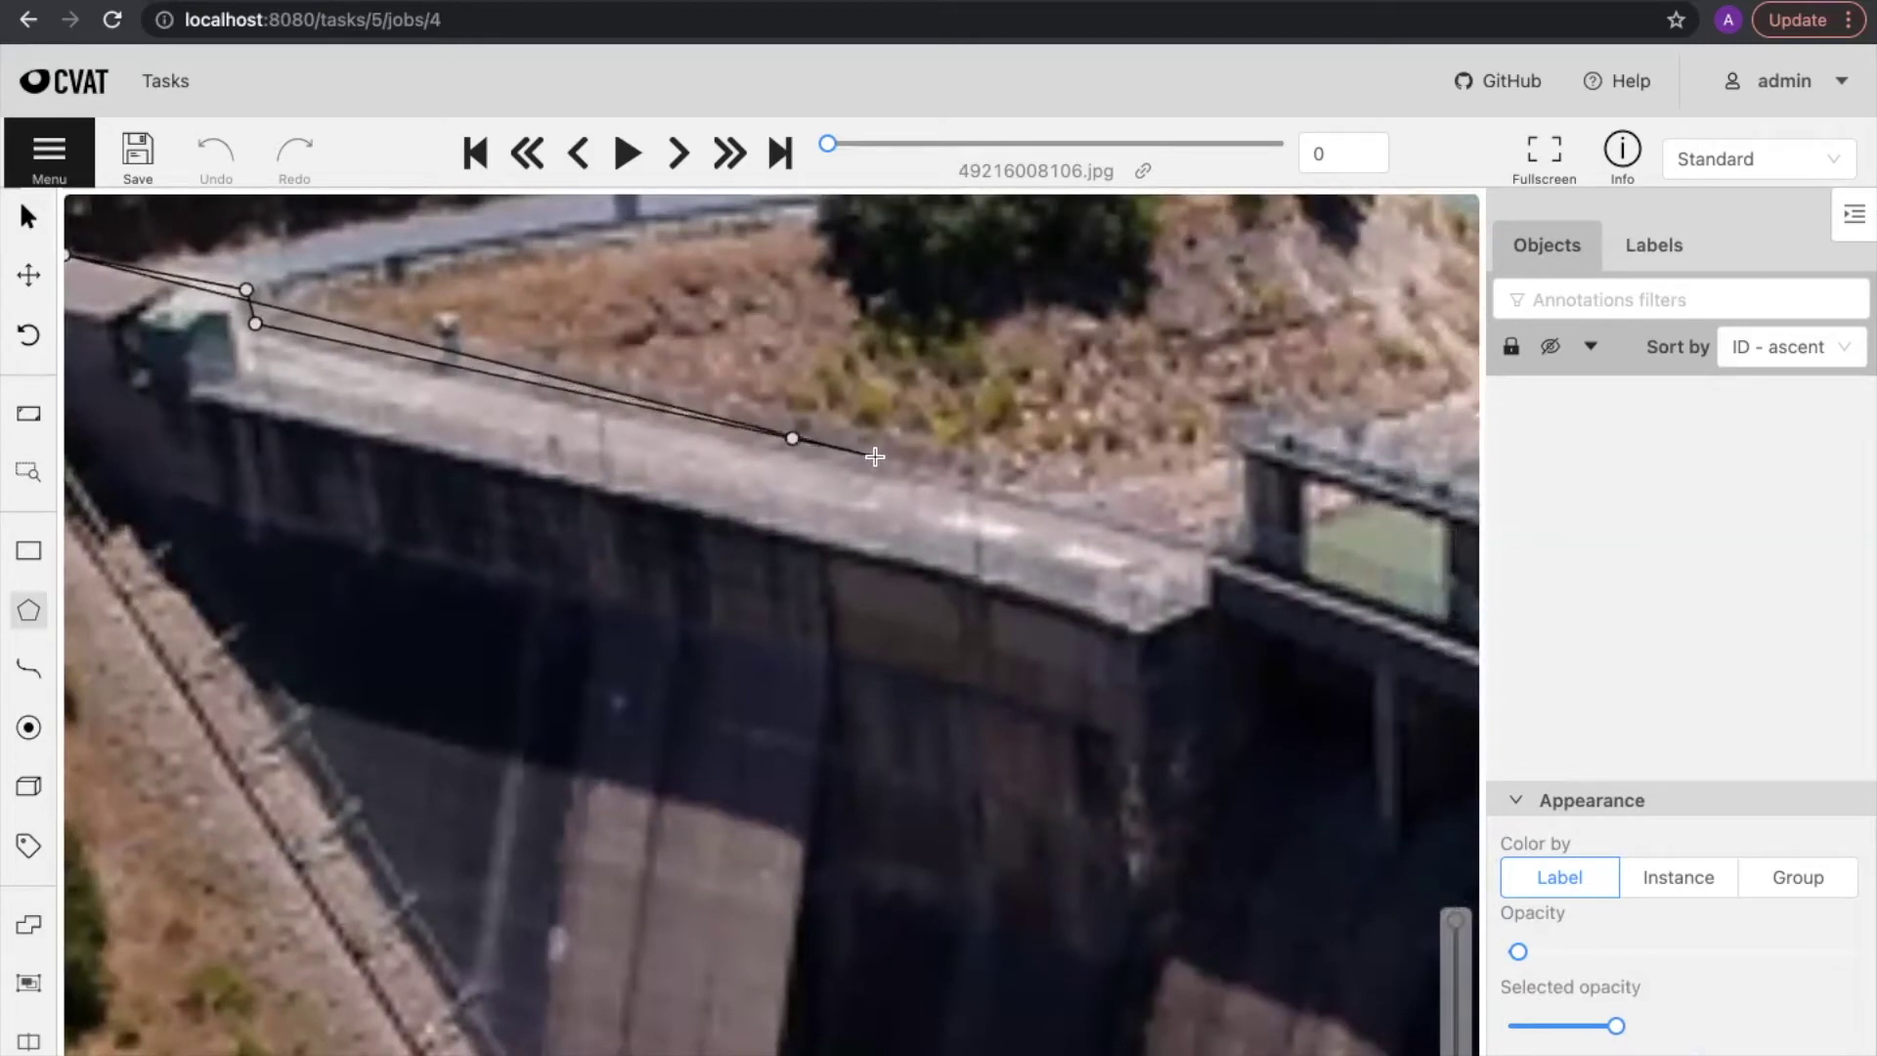
# Step: Trace the far edge of the crest with closely spaced points up to the start of the raised walkway bridge
pyautogui.click(941, 475)
pyautogui.click(966, 481)
pyautogui.click(987, 489)
pyautogui.click(1006, 496)
pyautogui.click(1039, 508)
pyautogui.click(1059, 515)
pyautogui.click(1081, 520)
pyautogui.click(1189, 545)
pyautogui.click(1208, 550)
pyautogui.click(1226, 539)
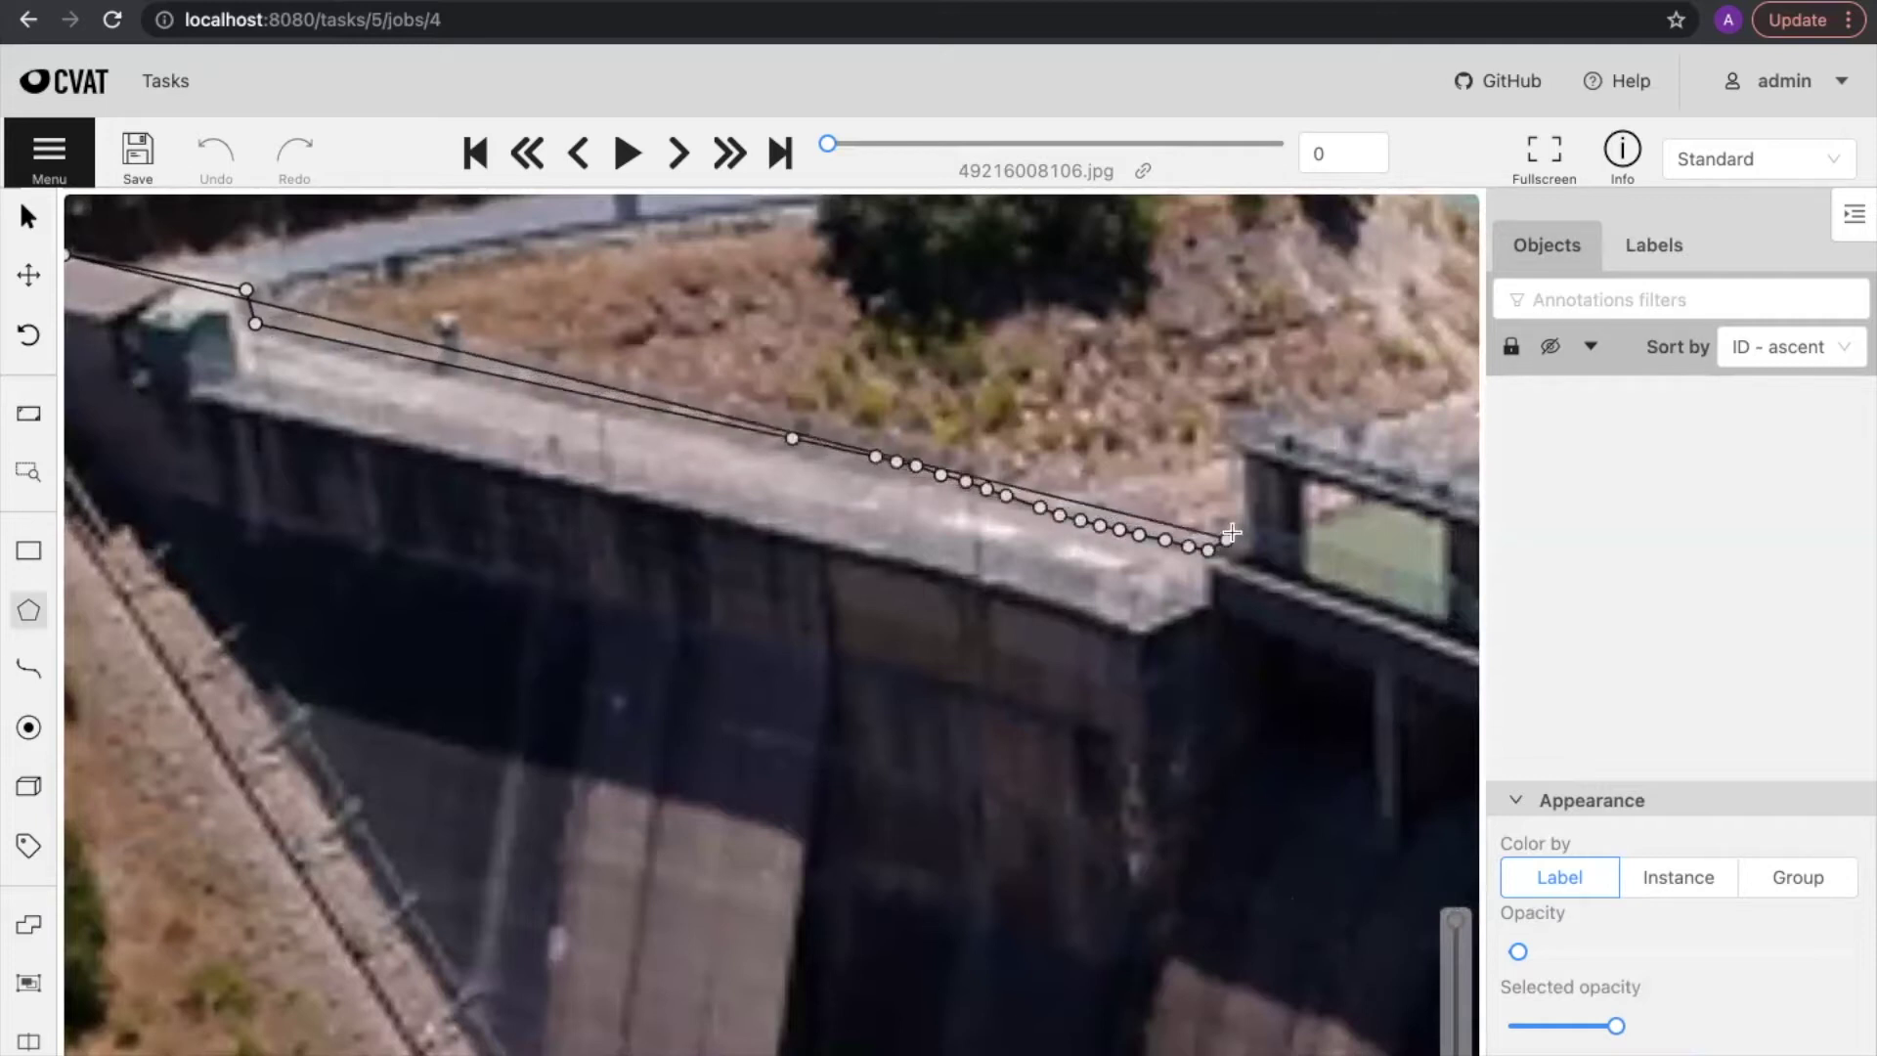
# Step: Trace up the bridge's first pier and along its outer railing to the bridge's far end
pyautogui.click(1234, 519)
pyautogui.click(1236, 497)
pyautogui.click(1240, 418)
pyautogui.moveTo(1240, 418); pyautogui.dragTo(570, 508)
pyautogui.click(619, 494)
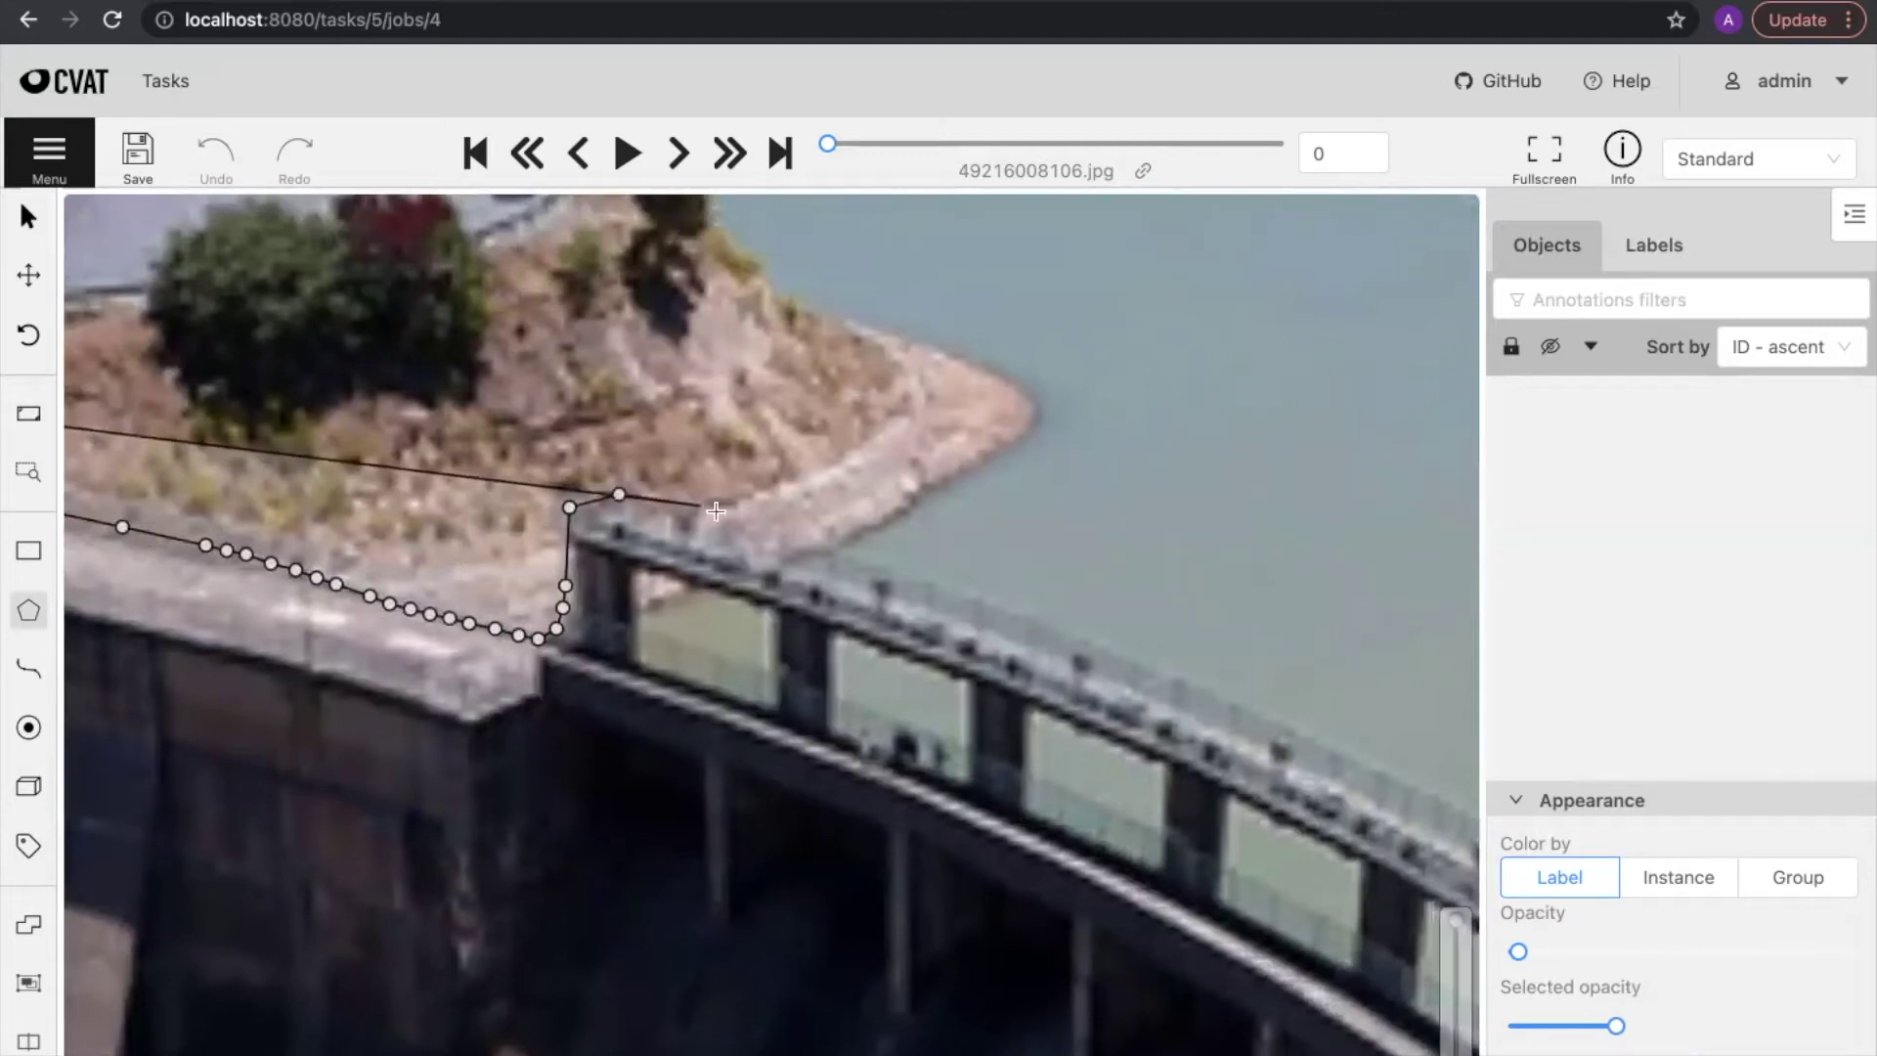
pyautogui.click(746, 517)
pyautogui.click(767, 523)
pyautogui.click(788, 529)
pyautogui.moveTo(804, 535)
pyautogui.mouseDown()
pyautogui.moveTo(1408, 781)
pyautogui.moveTo(952, 625)
pyautogui.moveTo(582, 467)
pyautogui.moveTo(1022, 712)
pyautogui.moveTo(1203, 837)
pyautogui.moveTo(1349, 972)
pyautogui.moveTo(1415, 968)
pyautogui.moveTo(675, 329)
pyautogui.moveTo(518, 225)
pyautogui.moveTo(613, 369)
pyautogui.moveTo(551, 474)
pyautogui.moveTo(531, 582)
pyautogui.mouseUp()
# Step: Remove the misplaced last outline points along the bridge railing and at its far end
pyautogui.rightClick(951, 683)
pyautogui.rightClick(945, 684)
pyautogui.rightClick(919, 682)
pyautogui.rightClick(533, 582)
pyautogui.rightClick(533, 581)
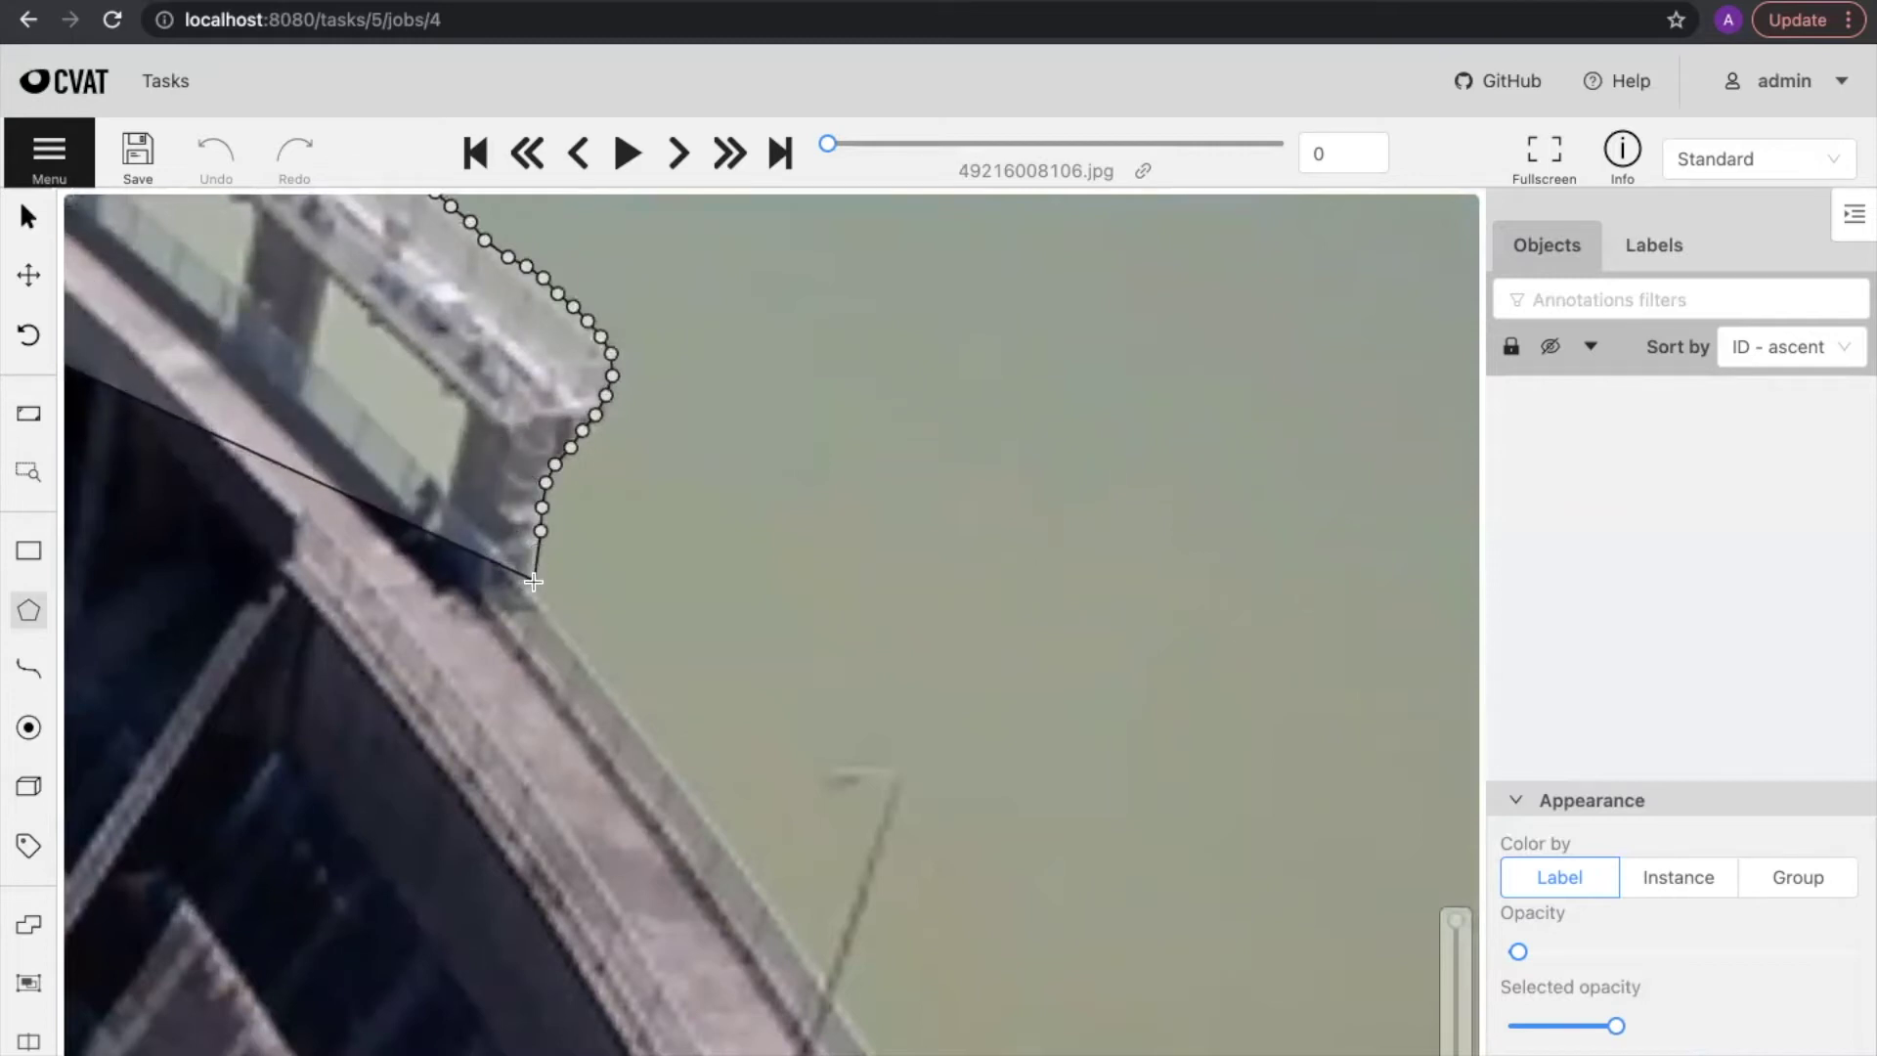
pyautogui.rightClick(533, 581)
# Step: Continue the outline beyond the bridge along the outer edge of the dam's curved crest railing
pyautogui.moveTo(544, 478)
pyautogui.mouseDown()
pyautogui.moveTo(555, 607)
pyautogui.moveTo(604, 672)
pyautogui.moveTo(695, 724)
pyautogui.mouseUp()
pyautogui.click(710, 802)
pyautogui.moveTo(723, 820)
pyautogui.mouseDown()
pyautogui.moveTo(894, 1054)
pyautogui.moveTo(511, 365)
pyautogui.mouseUp()
pyautogui.click(529, 441)
pyautogui.click(649, 637)
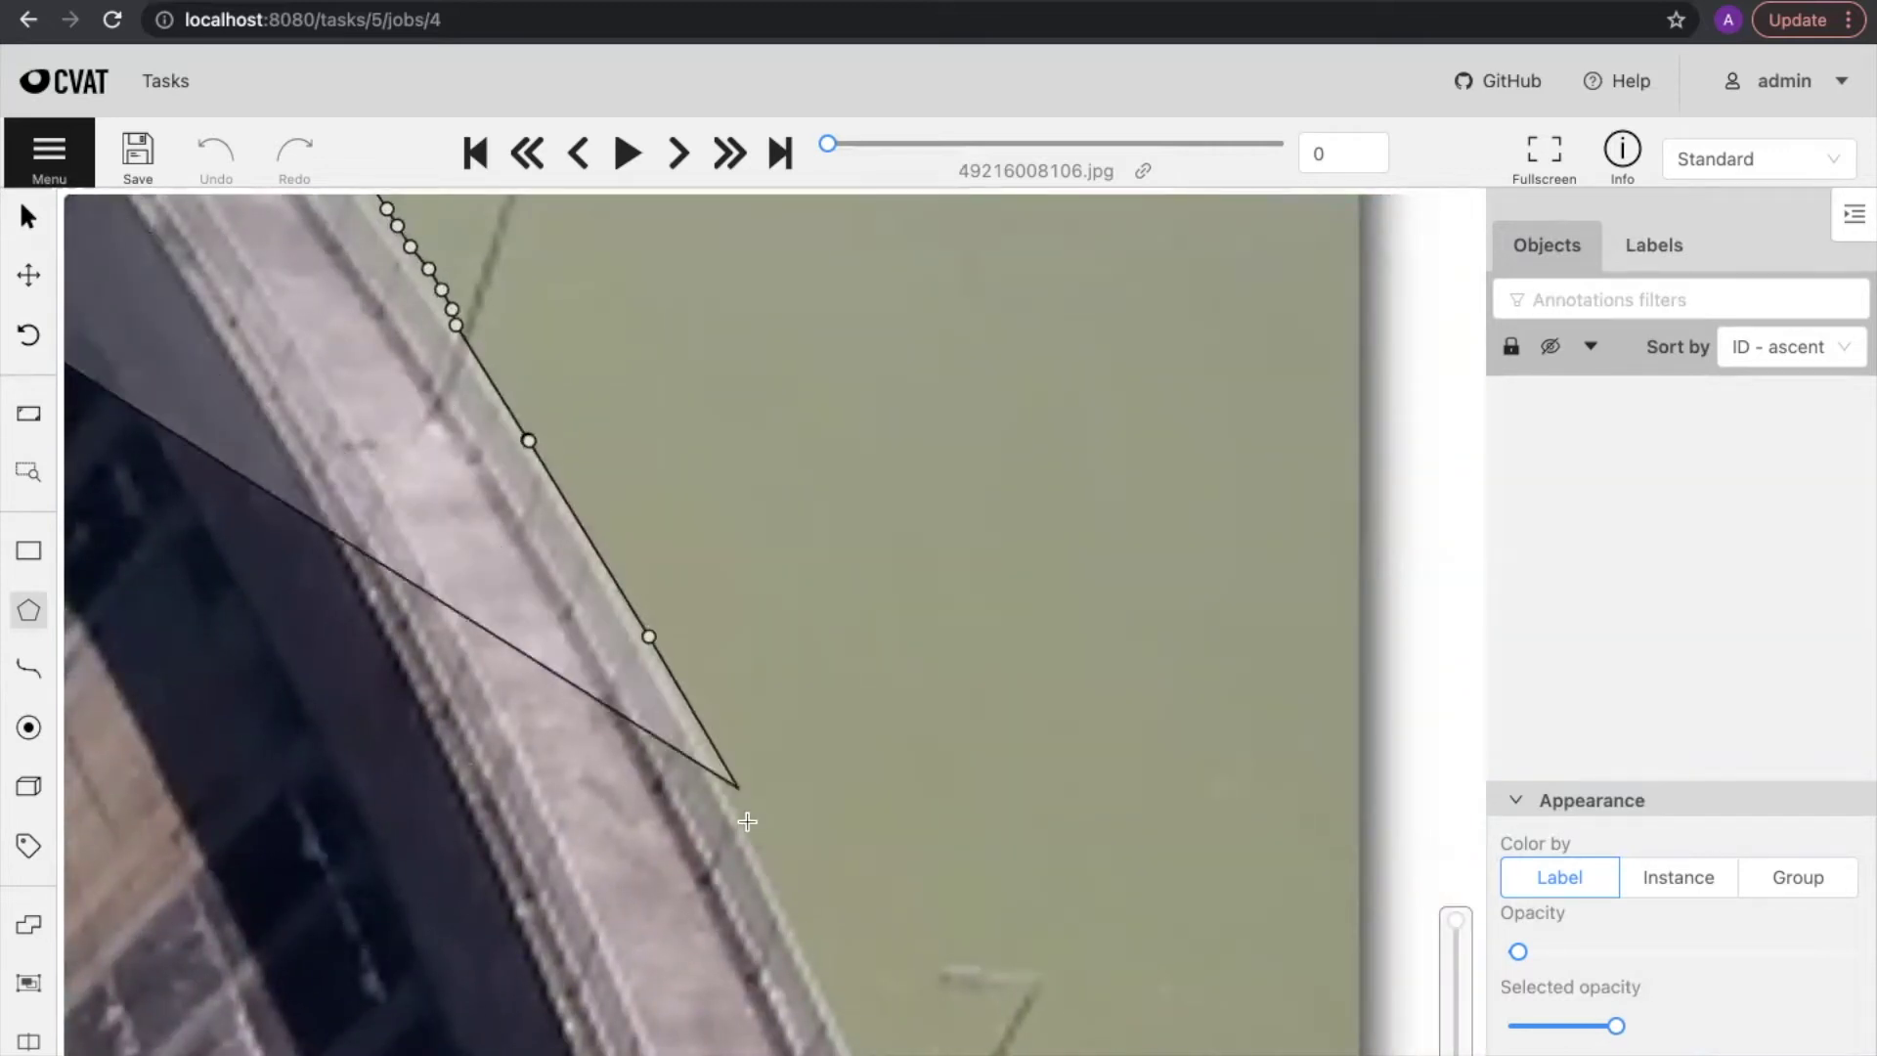
pyautogui.click(750, 830)
# Step: Trace the rest of the outer crest railing past the lamp post to just beyond the image's lower edge
pyautogui.moveTo(746, 827); pyautogui.dragTo(596, 412)
pyautogui.click(693, 617)
pyautogui.click(758, 764)
pyautogui.moveTo(758, 764); pyautogui.dragTo(660, 493)
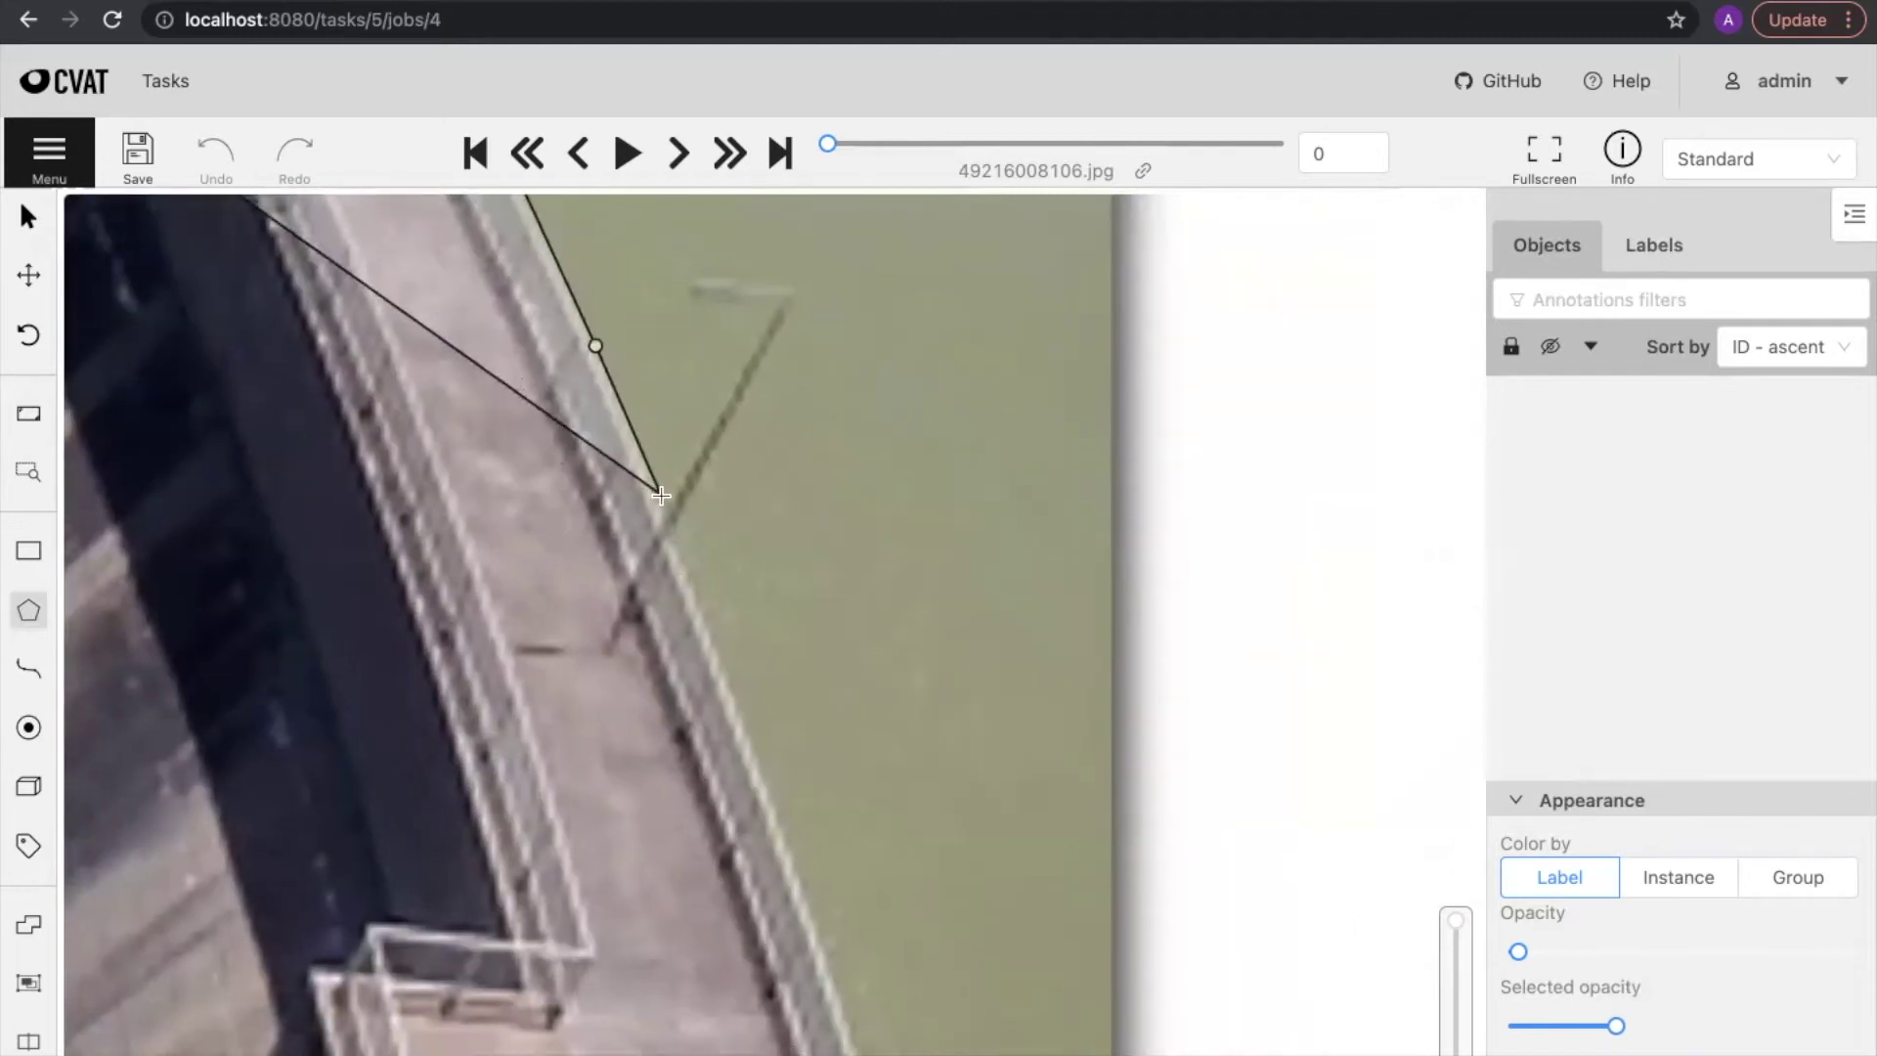
pyautogui.click(726, 655)
pyautogui.moveTo(726, 654); pyautogui.dragTo(704, 227)
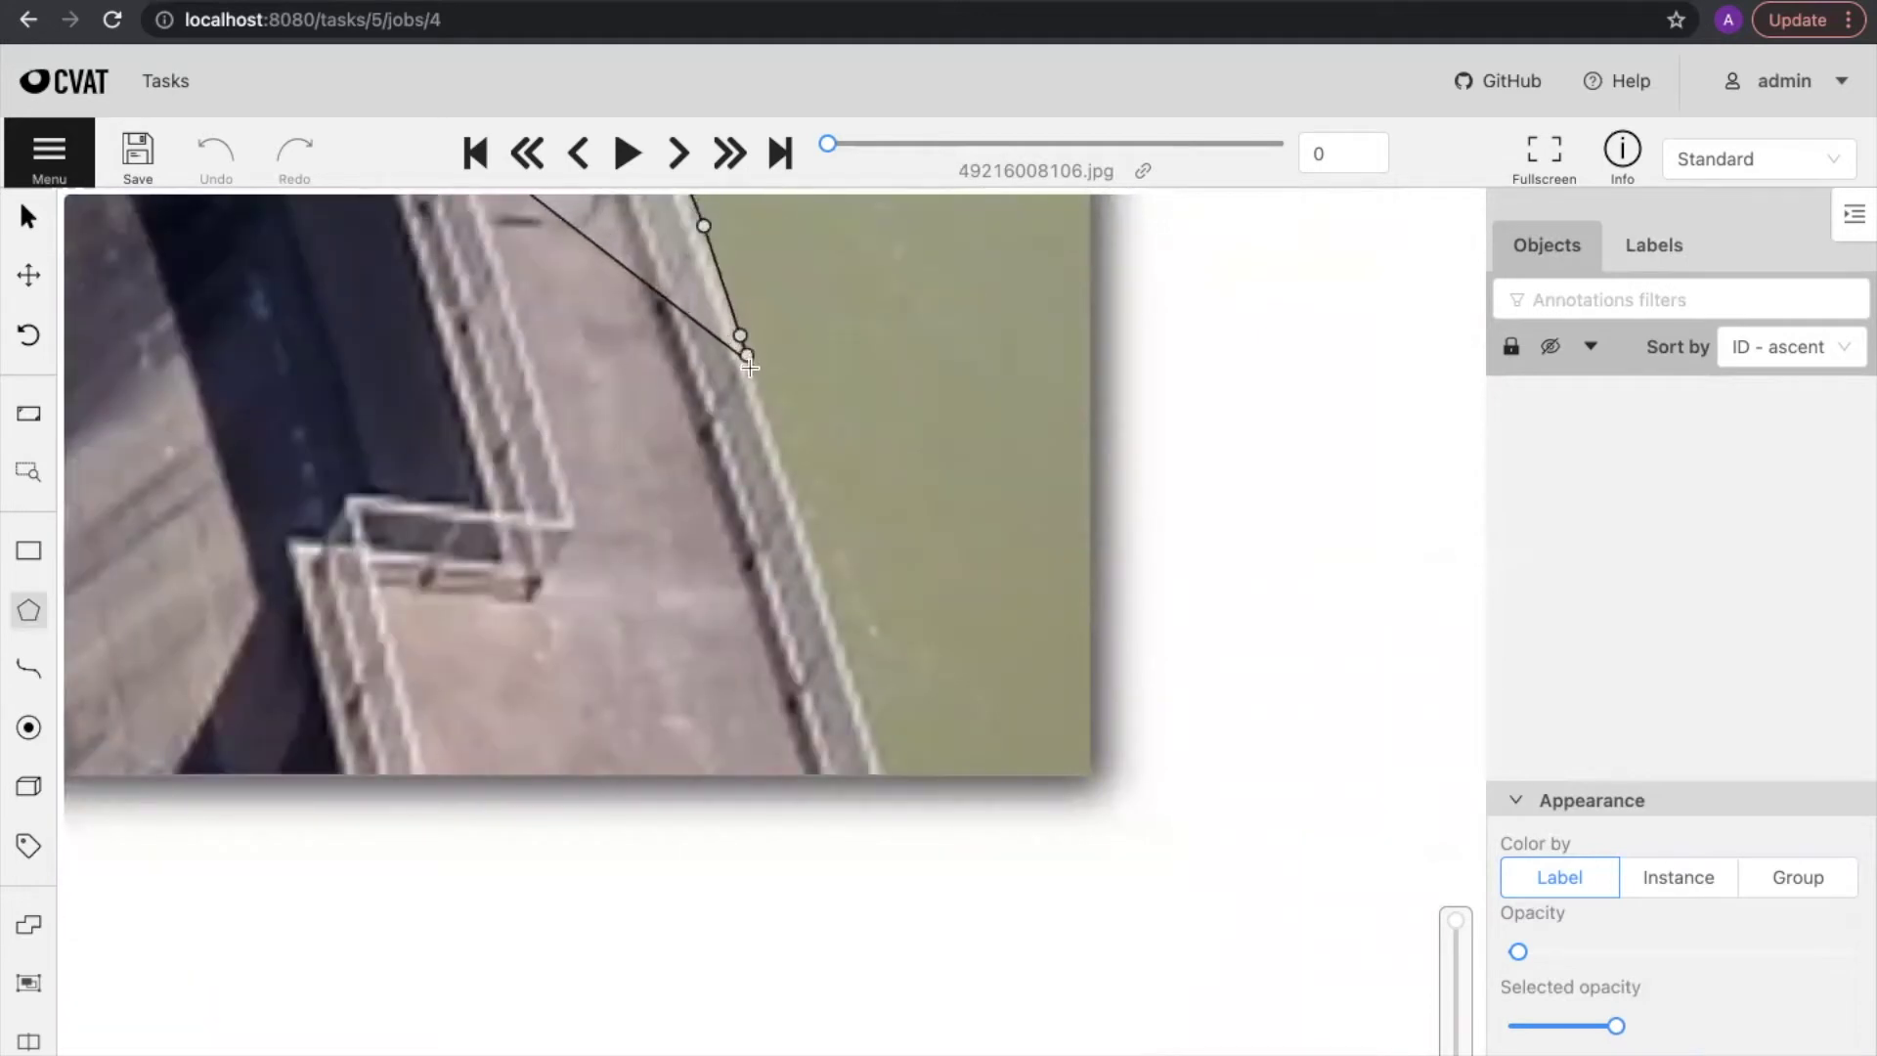
pyautogui.click(795, 497)
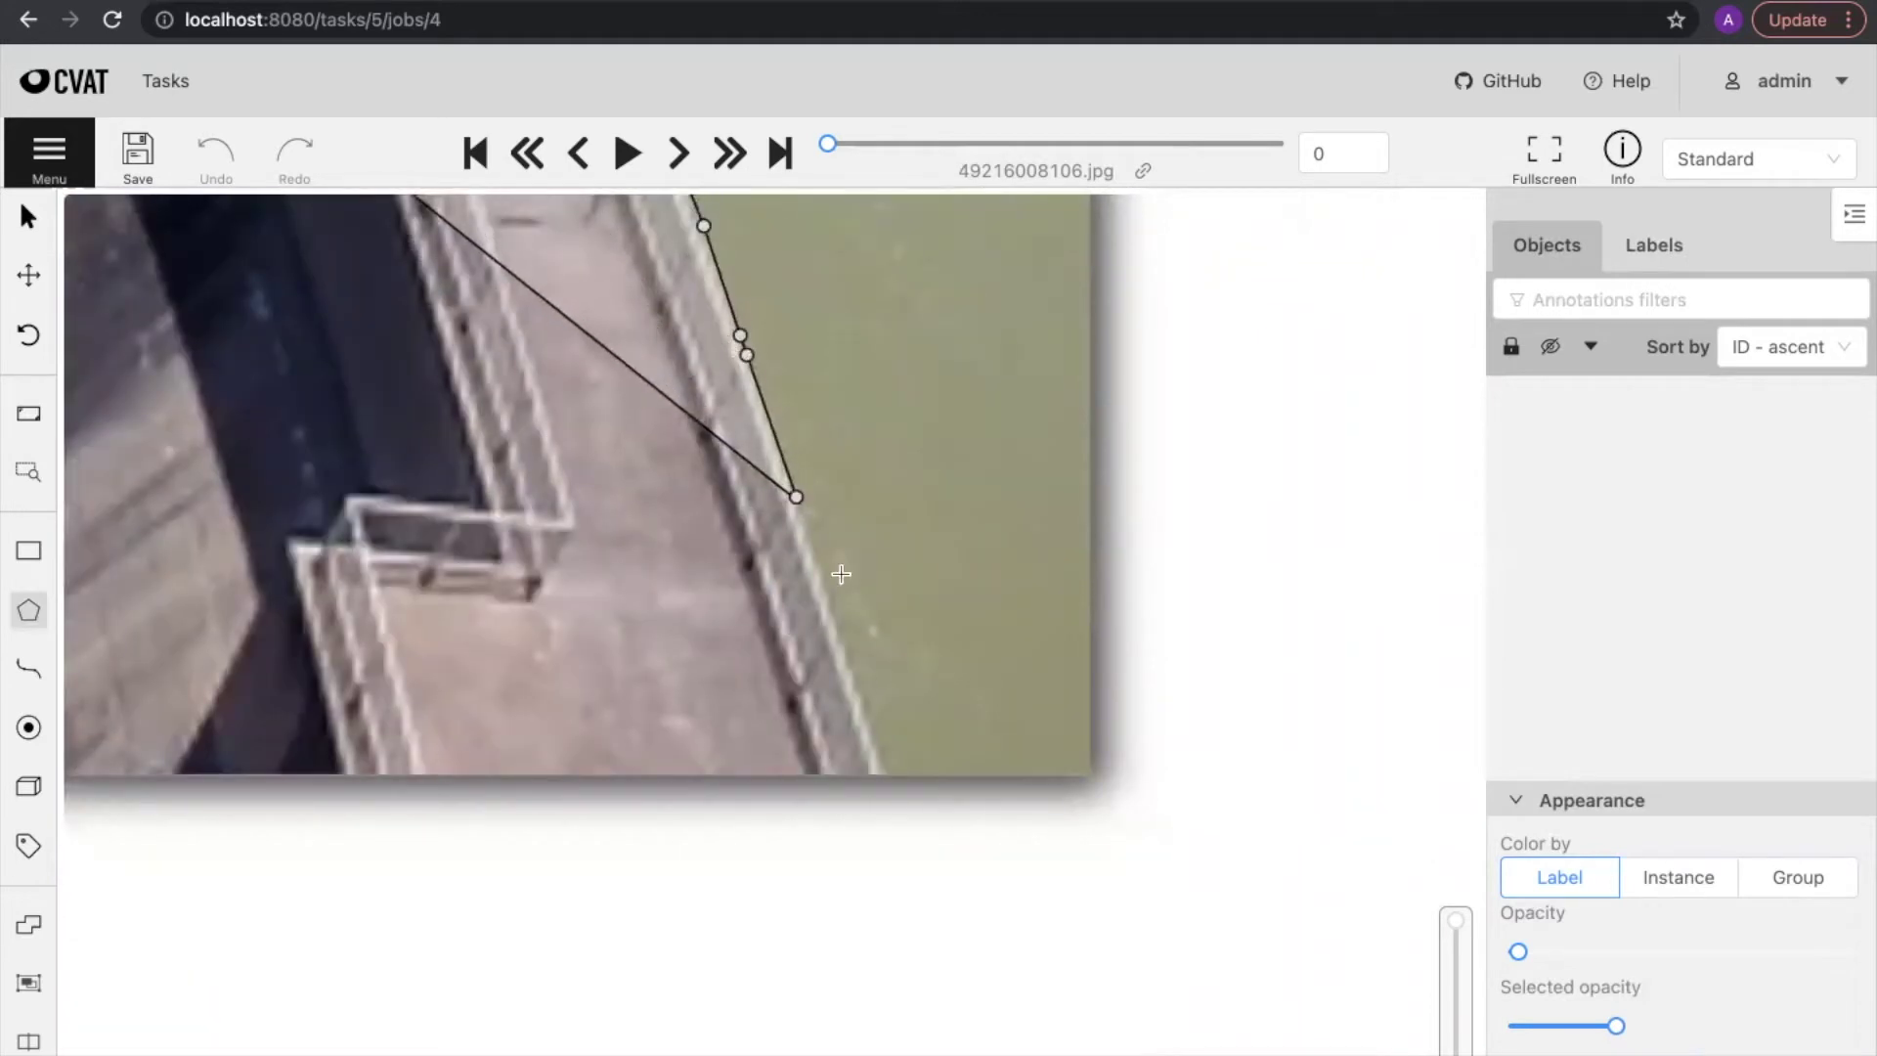
pyautogui.click(849, 664)
pyautogui.moveTo(648, 847); pyautogui.dragTo(853, 897)
pyautogui.scroll(2, 801, 880)
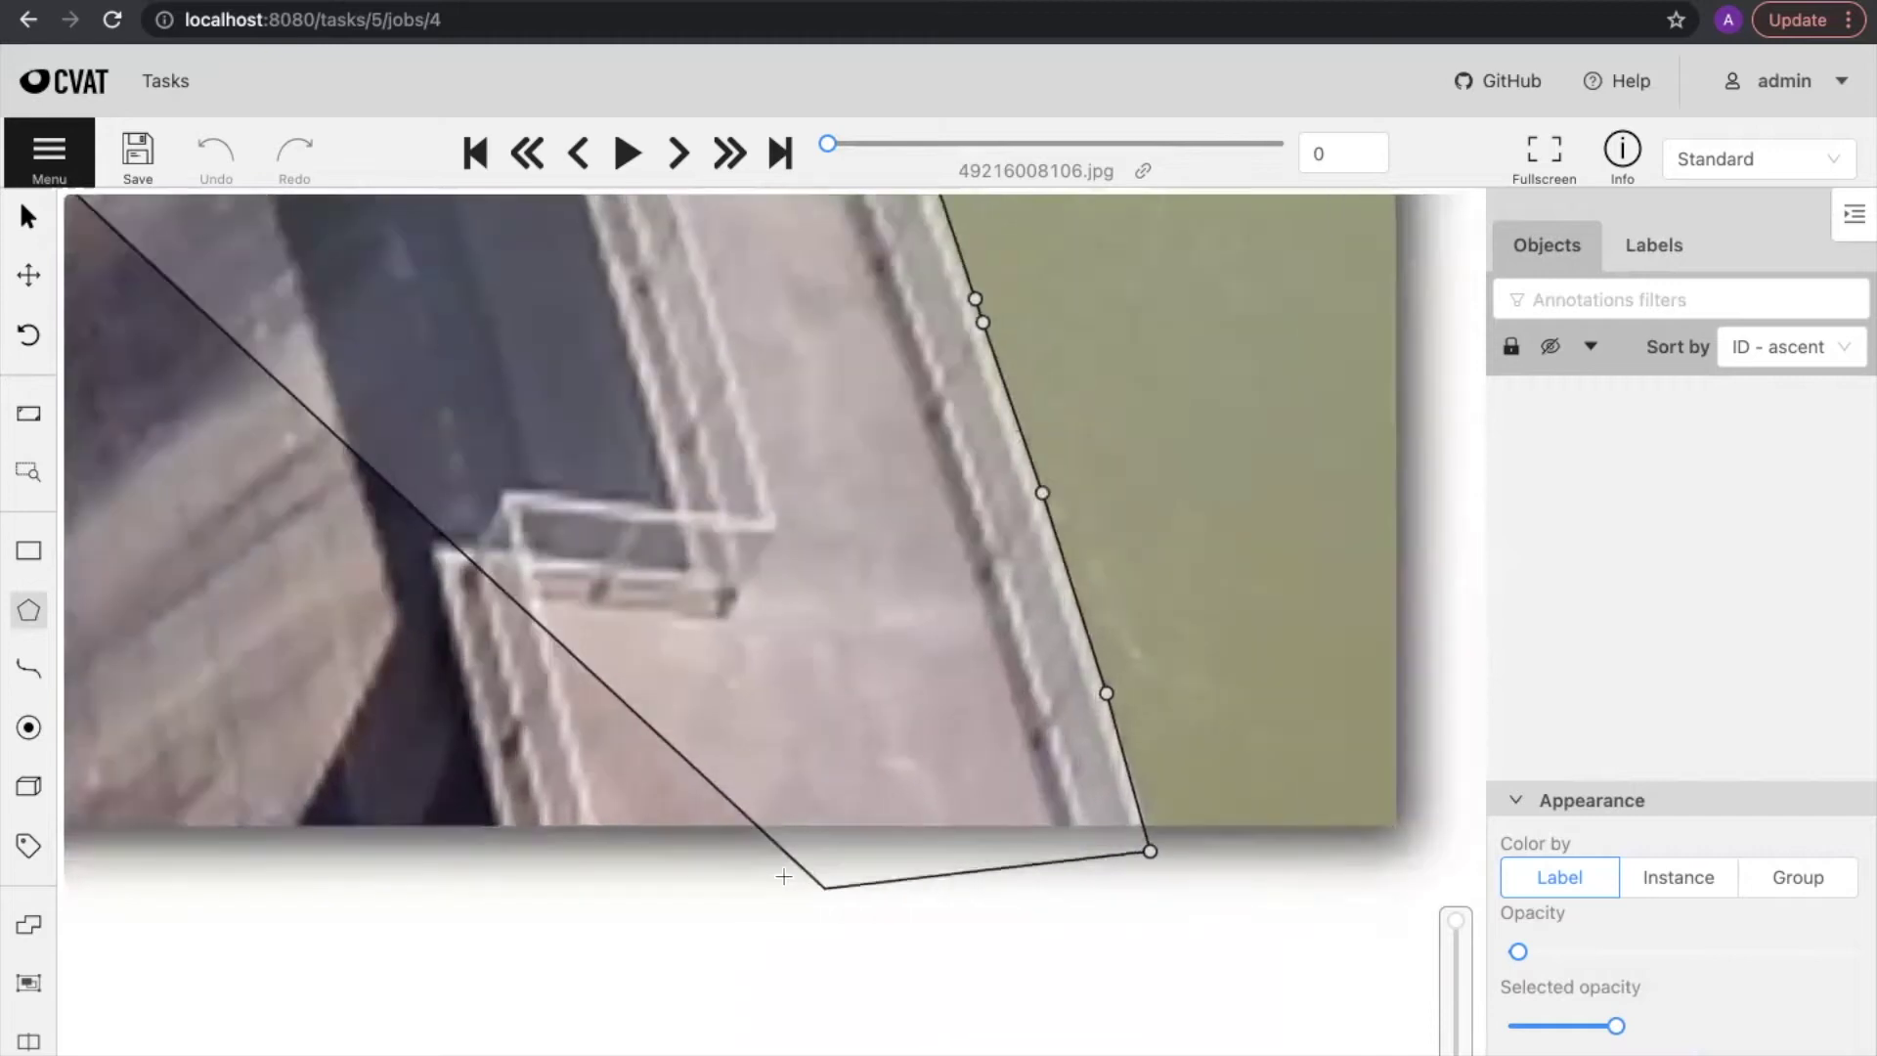
# Step: Carry the outline just outside the image's lower edge to where the dam face meets the foreground bank
pyautogui.scroll(-8, 706, 825)
pyautogui.moveTo(557, 843); pyautogui.dragTo(815, 756)
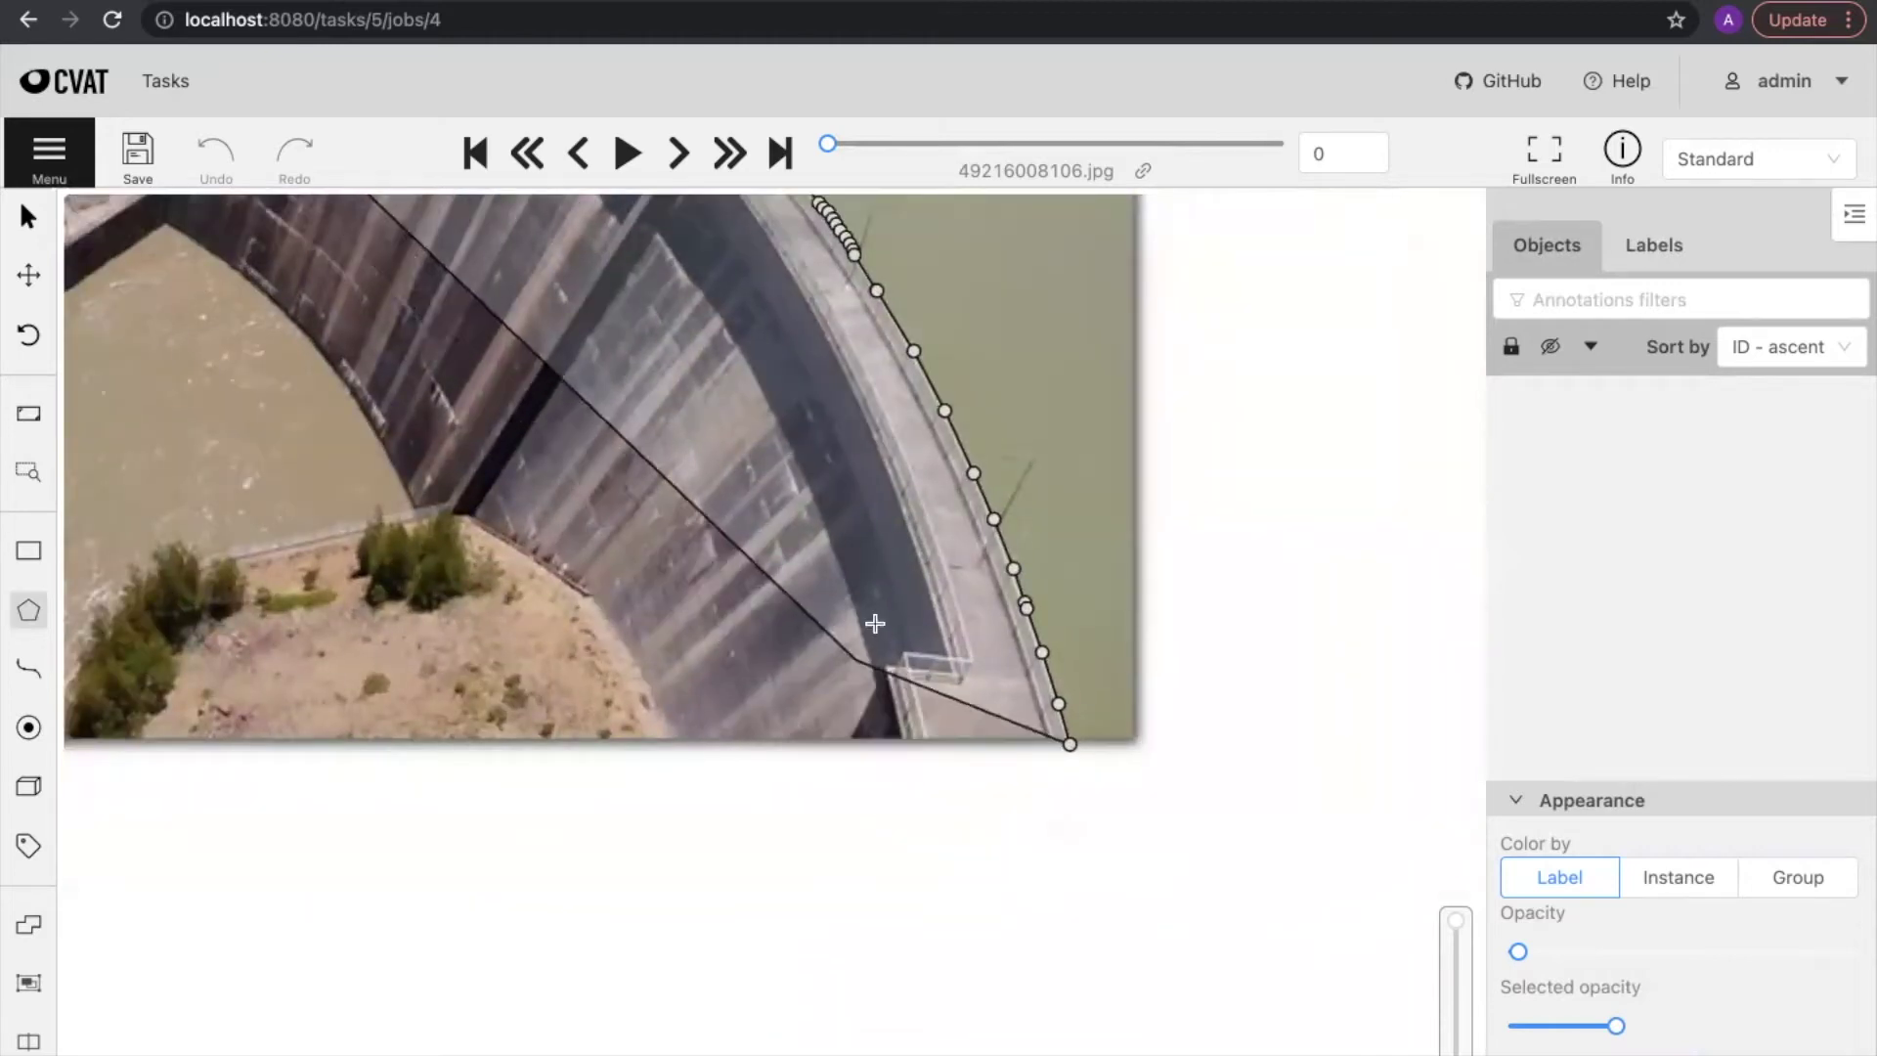
pyautogui.click(960, 836)
pyautogui.moveTo(697, 806); pyautogui.dragTo(1060, 922)
pyautogui.scroll(4, 1058, 900)
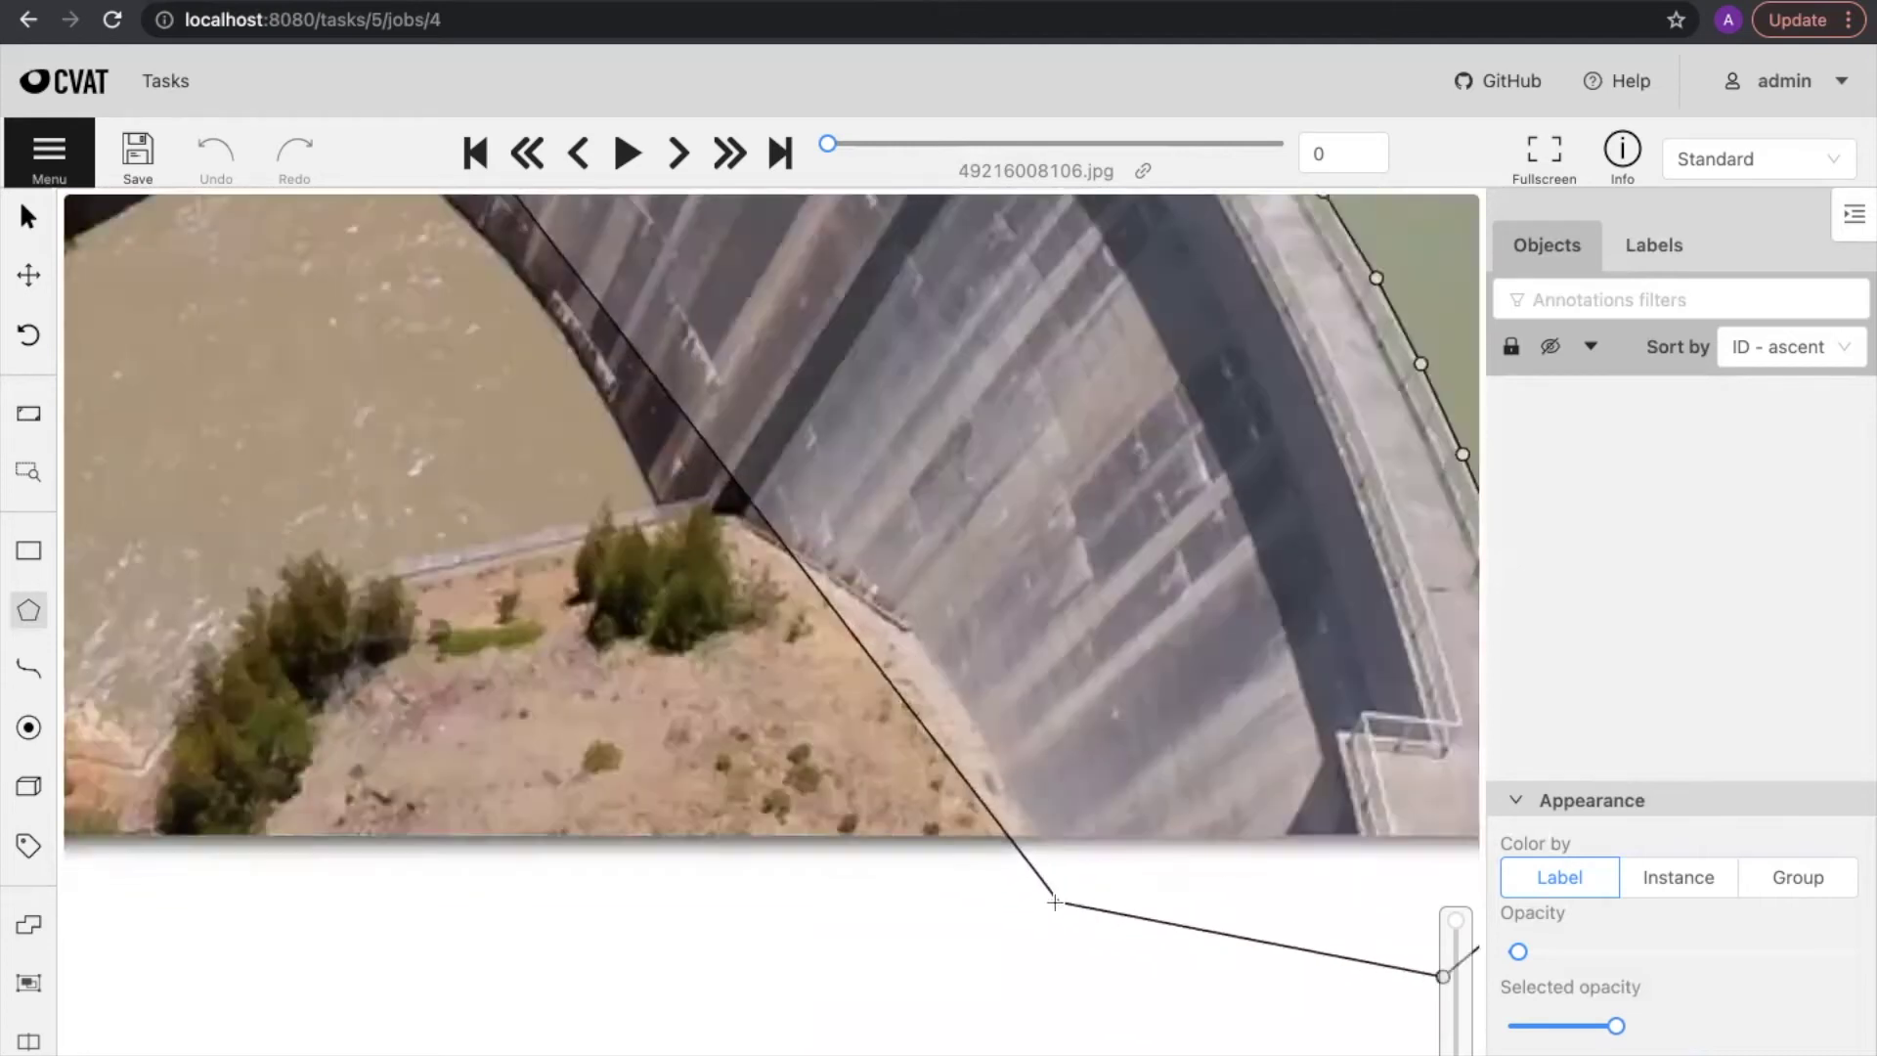
pyautogui.click(1011, 864)
# Step: Trace the base of the dam face along the curved foreground bank up to the corner behind the bushes
pyautogui.moveTo(1008, 832)
pyautogui.mouseDown()
pyautogui.moveTo(977, 720)
pyautogui.moveTo(853, 527)
pyautogui.mouseUp()
pyautogui.click(811, 490)
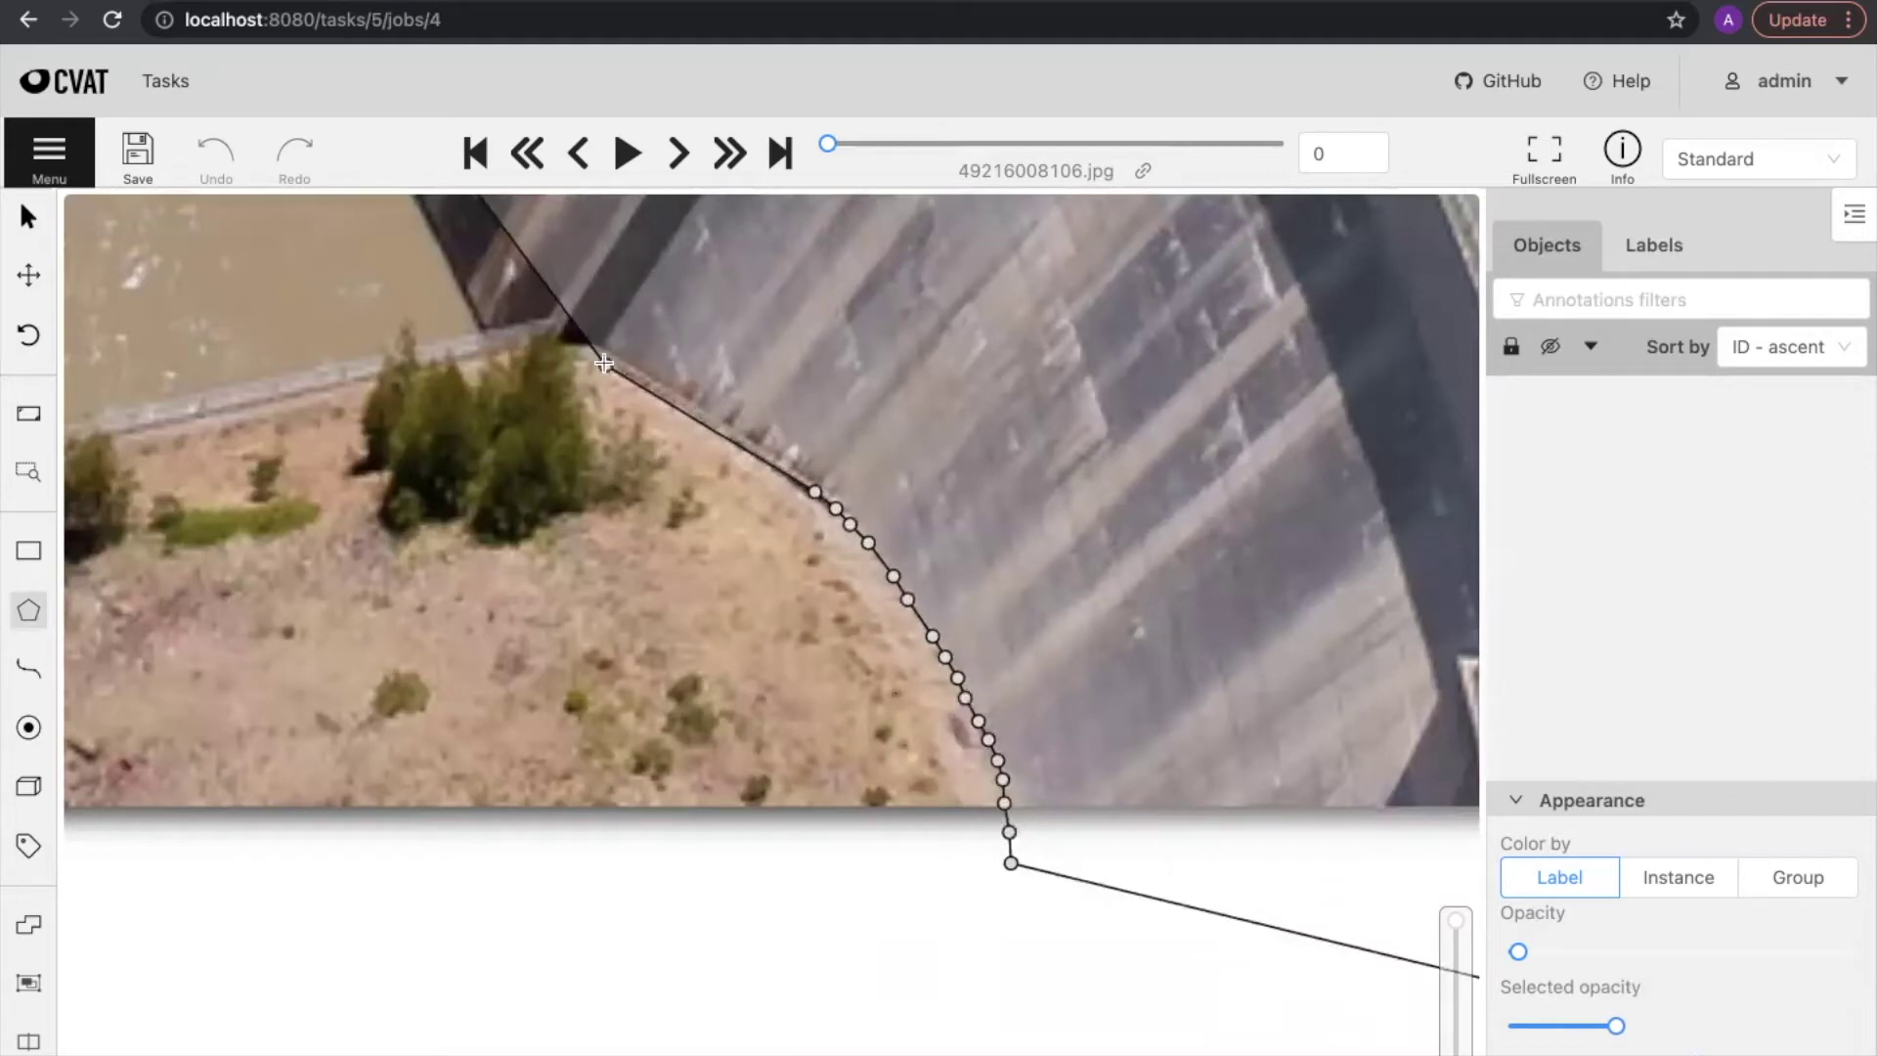
pyautogui.click(605, 364)
pyautogui.scroll(-3, 875, 812)
pyautogui.scroll(5, 899, 782)
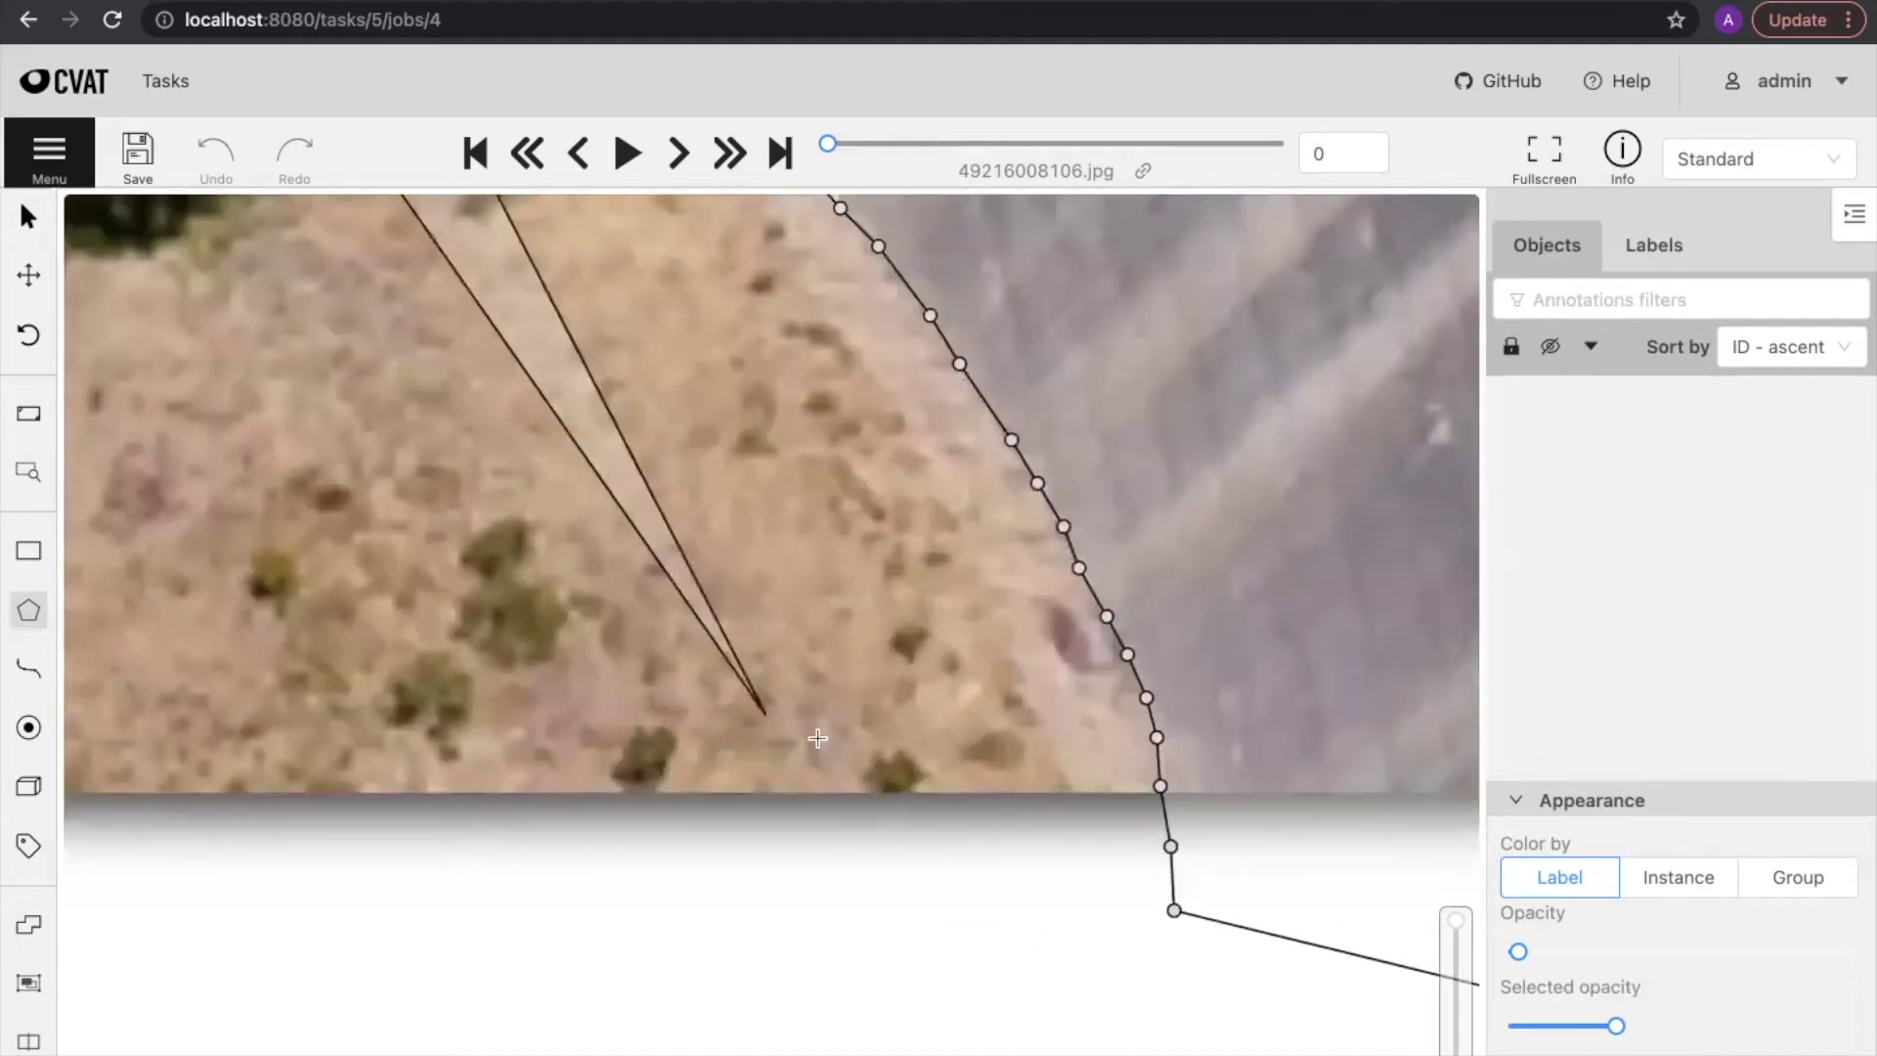
pyautogui.scroll(-3, 817, 738)
pyautogui.scroll(6, 743, 762)
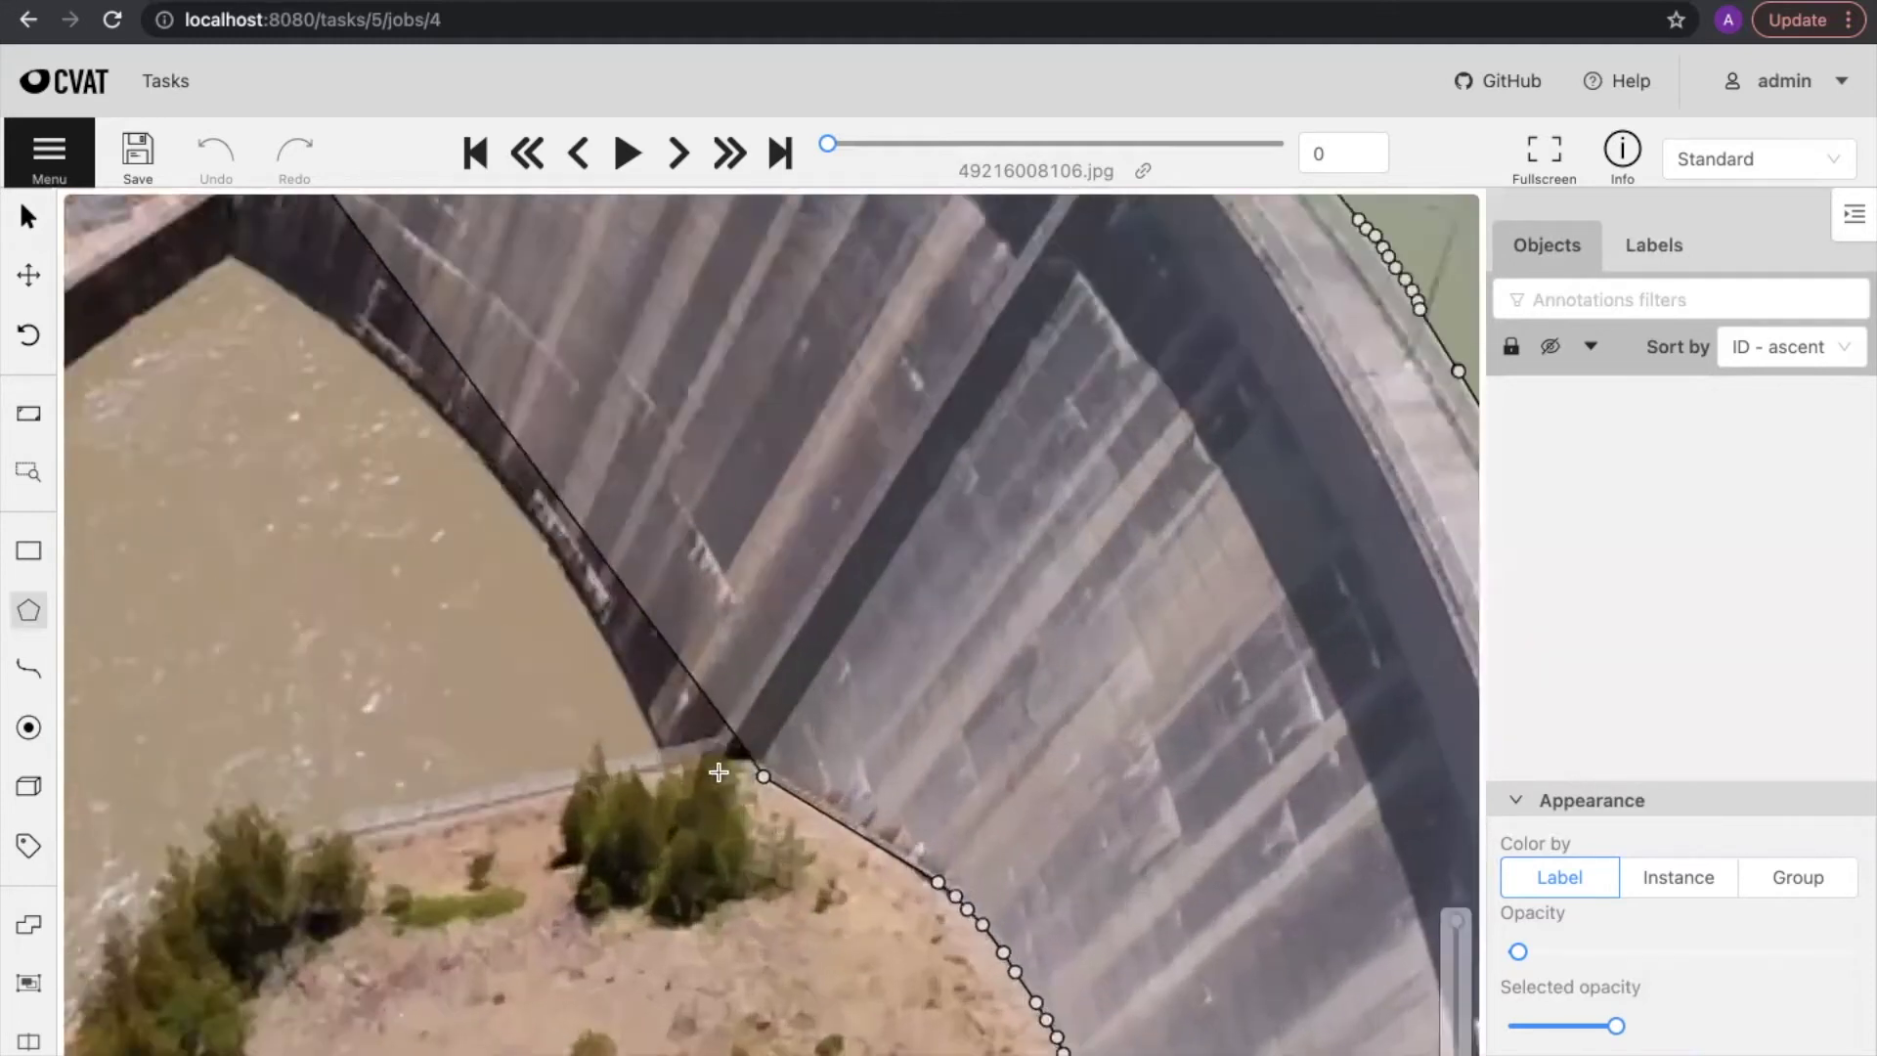
# Step: Outline the corner behind the bushes where the dam meets the shore wall, and start tracing along the waterline
pyautogui.scroll(2, 719, 772)
pyautogui.click(777, 756)
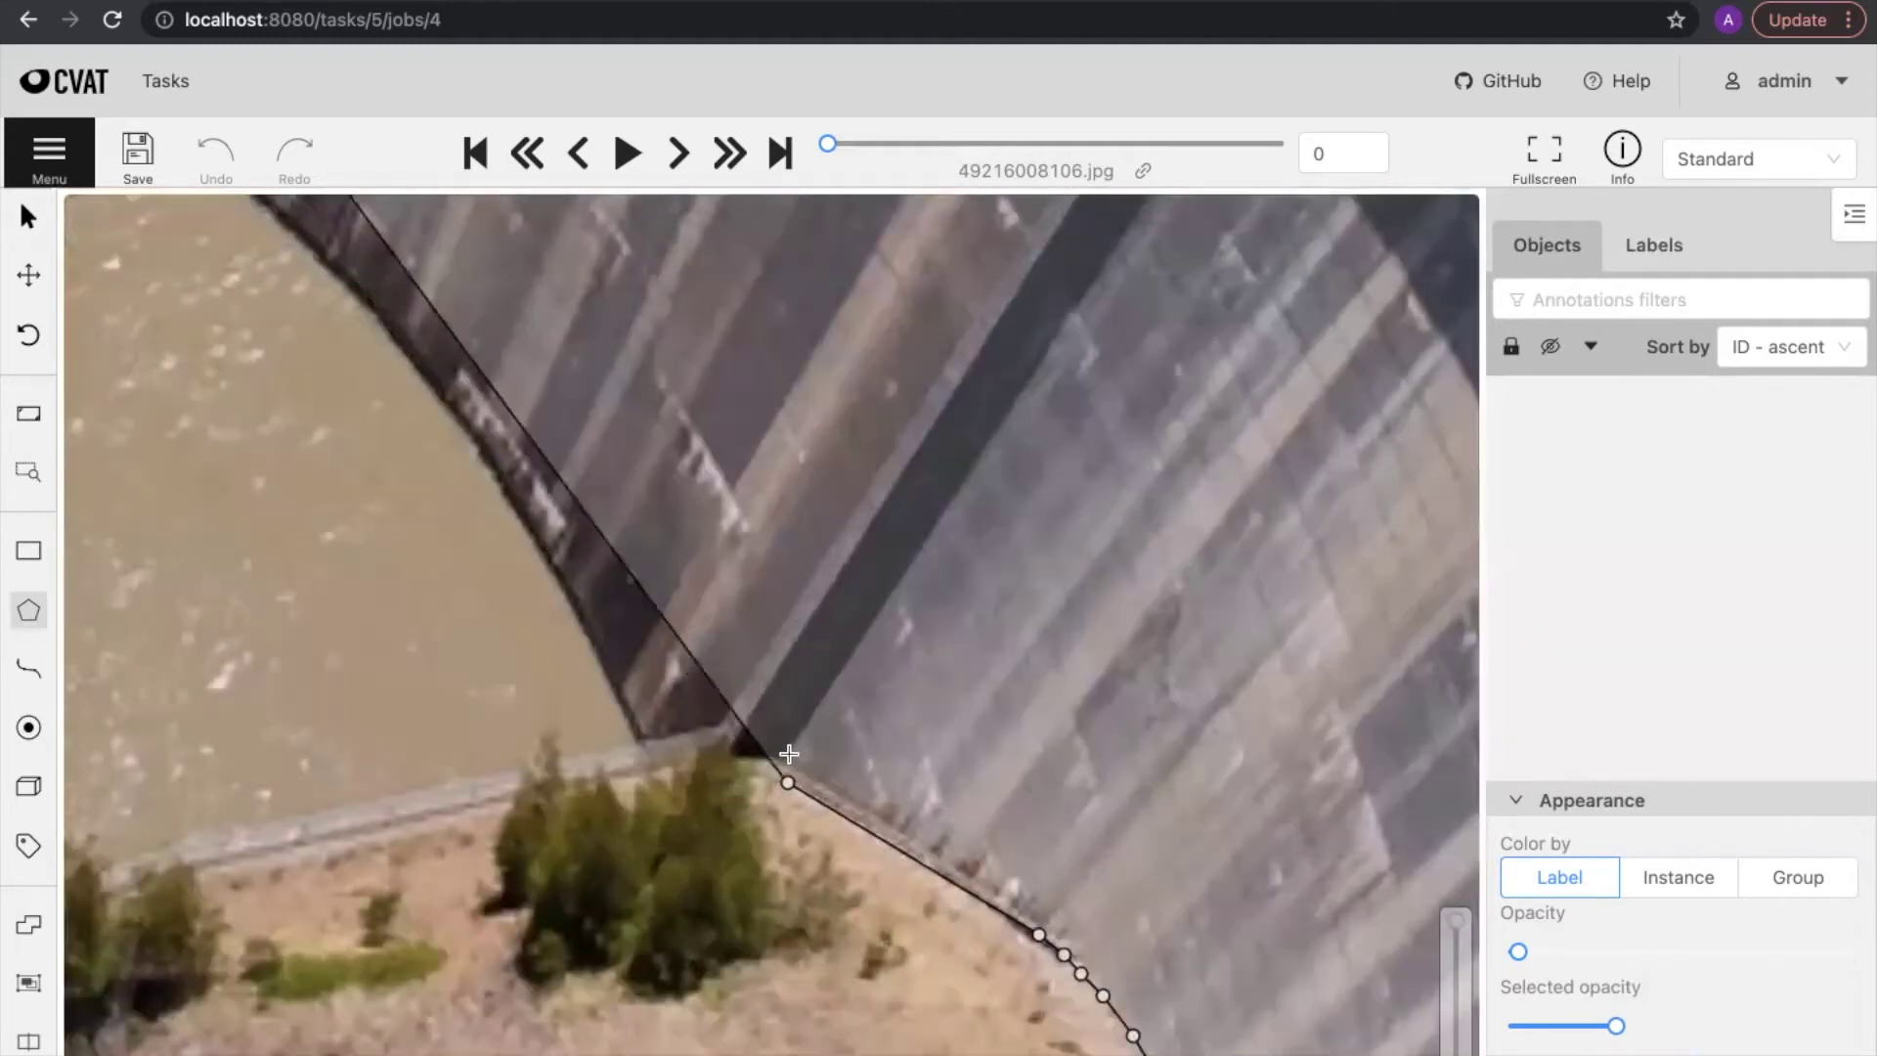
pyautogui.click(717, 752)
pyautogui.click(697, 753)
pyautogui.click(677, 760)
pyautogui.click(657, 762)
pyautogui.click(649, 763)
pyautogui.click(601, 657)
# Step: Trace the dam's base along the waterline toward the outlet structure, removing misplaced points on the way
pyautogui.moveTo(497, 520); pyautogui.dragTo(914, 881)
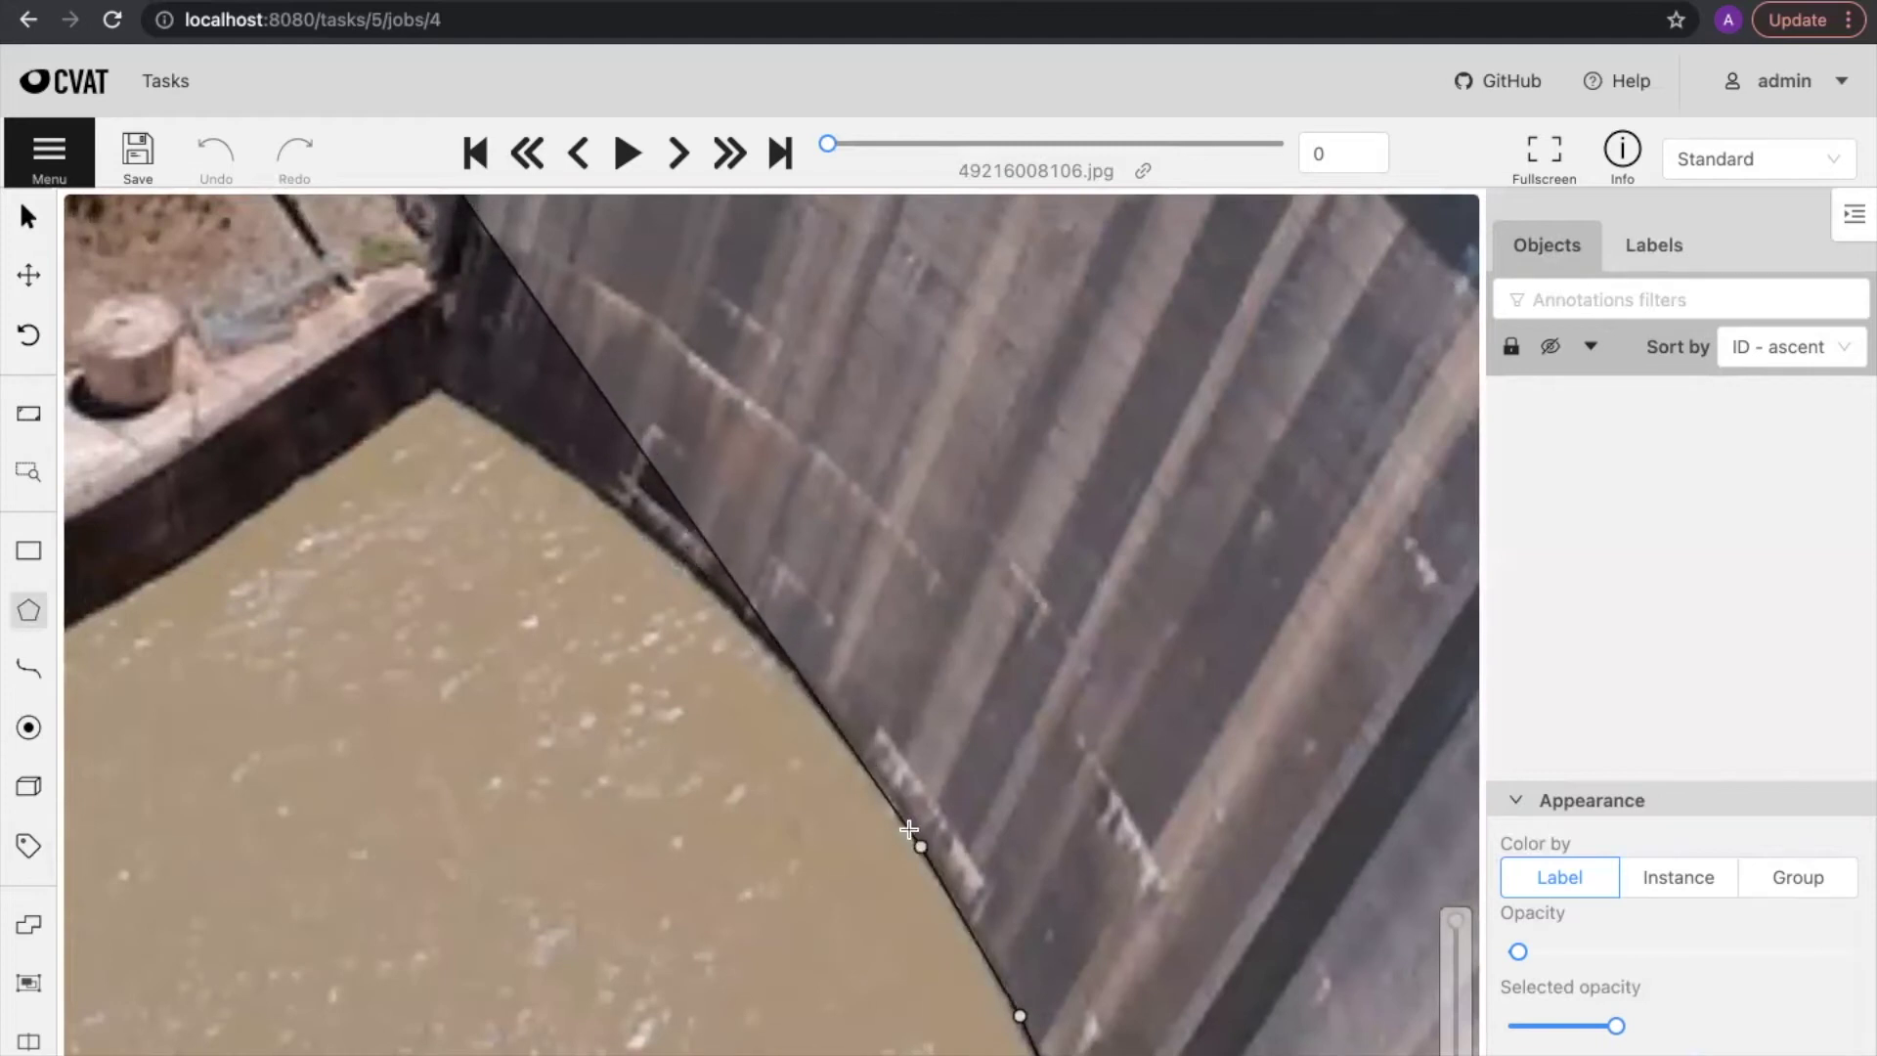
pyautogui.click(893, 809)
pyautogui.click(871, 790)
pyautogui.click(855, 769)
pyautogui.click(834, 744)
pyautogui.click(813, 720)
pyautogui.rightClick(768, 650)
pyautogui.rightClick(768, 650)
pyautogui.rightClick(773, 694)
pyautogui.click(885, 794)
# Step: Trace the dam's edge from the water corner beside the outlet structure up to the foot of the hillside steps
pyautogui.moveTo(800, 681)
pyautogui.mouseDown()
pyautogui.moveTo(458, 389)
pyautogui.moveTo(712, 914)
pyautogui.mouseUp()
pyautogui.click(701, 879)
pyautogui.click(700, 855)
pyautogui.click(690, 832)
pyautogui.moveTo(674, 805); pyautogui.dragTo(493, 647)
# Step: Trace the sloping edge between the dam and the hillside up to the outline's starting point at the end block
pyautogui.moveTo(482, 575); pyautogui.dragTo(990, 1008)
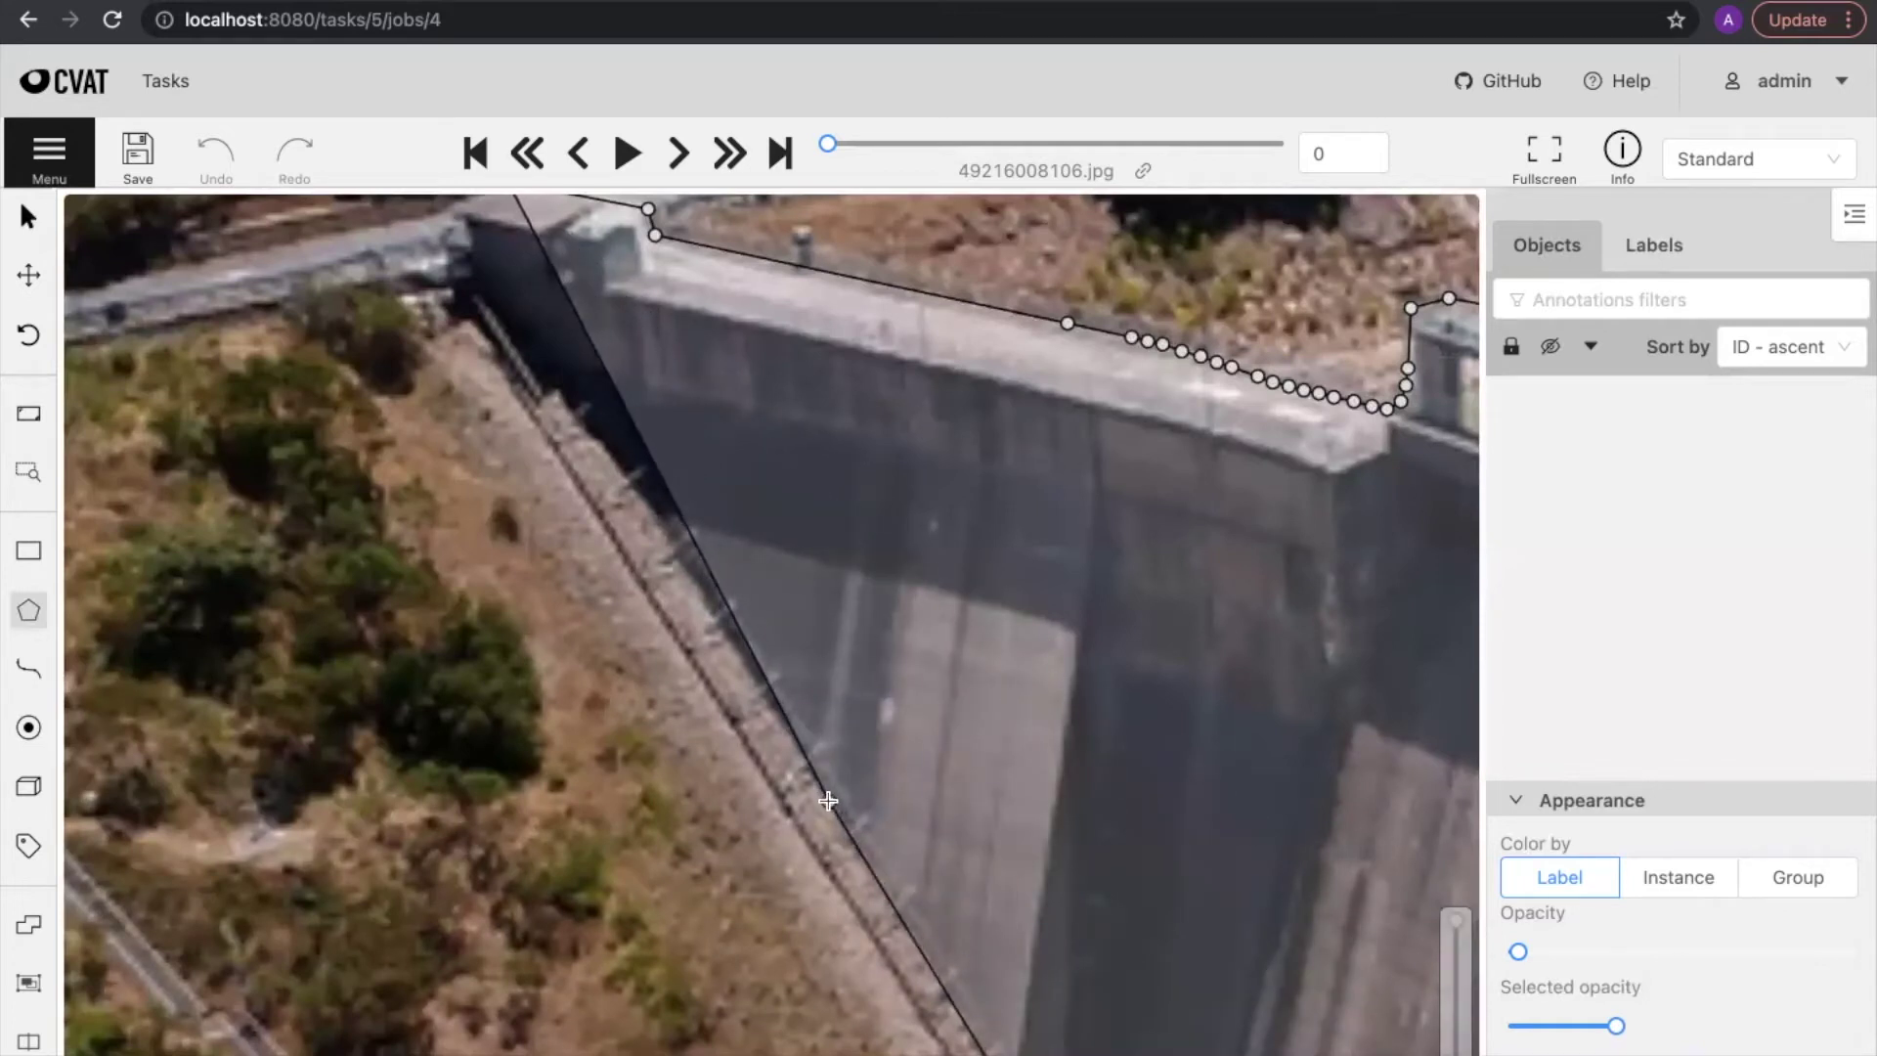
pyautogui.click(737, 658)
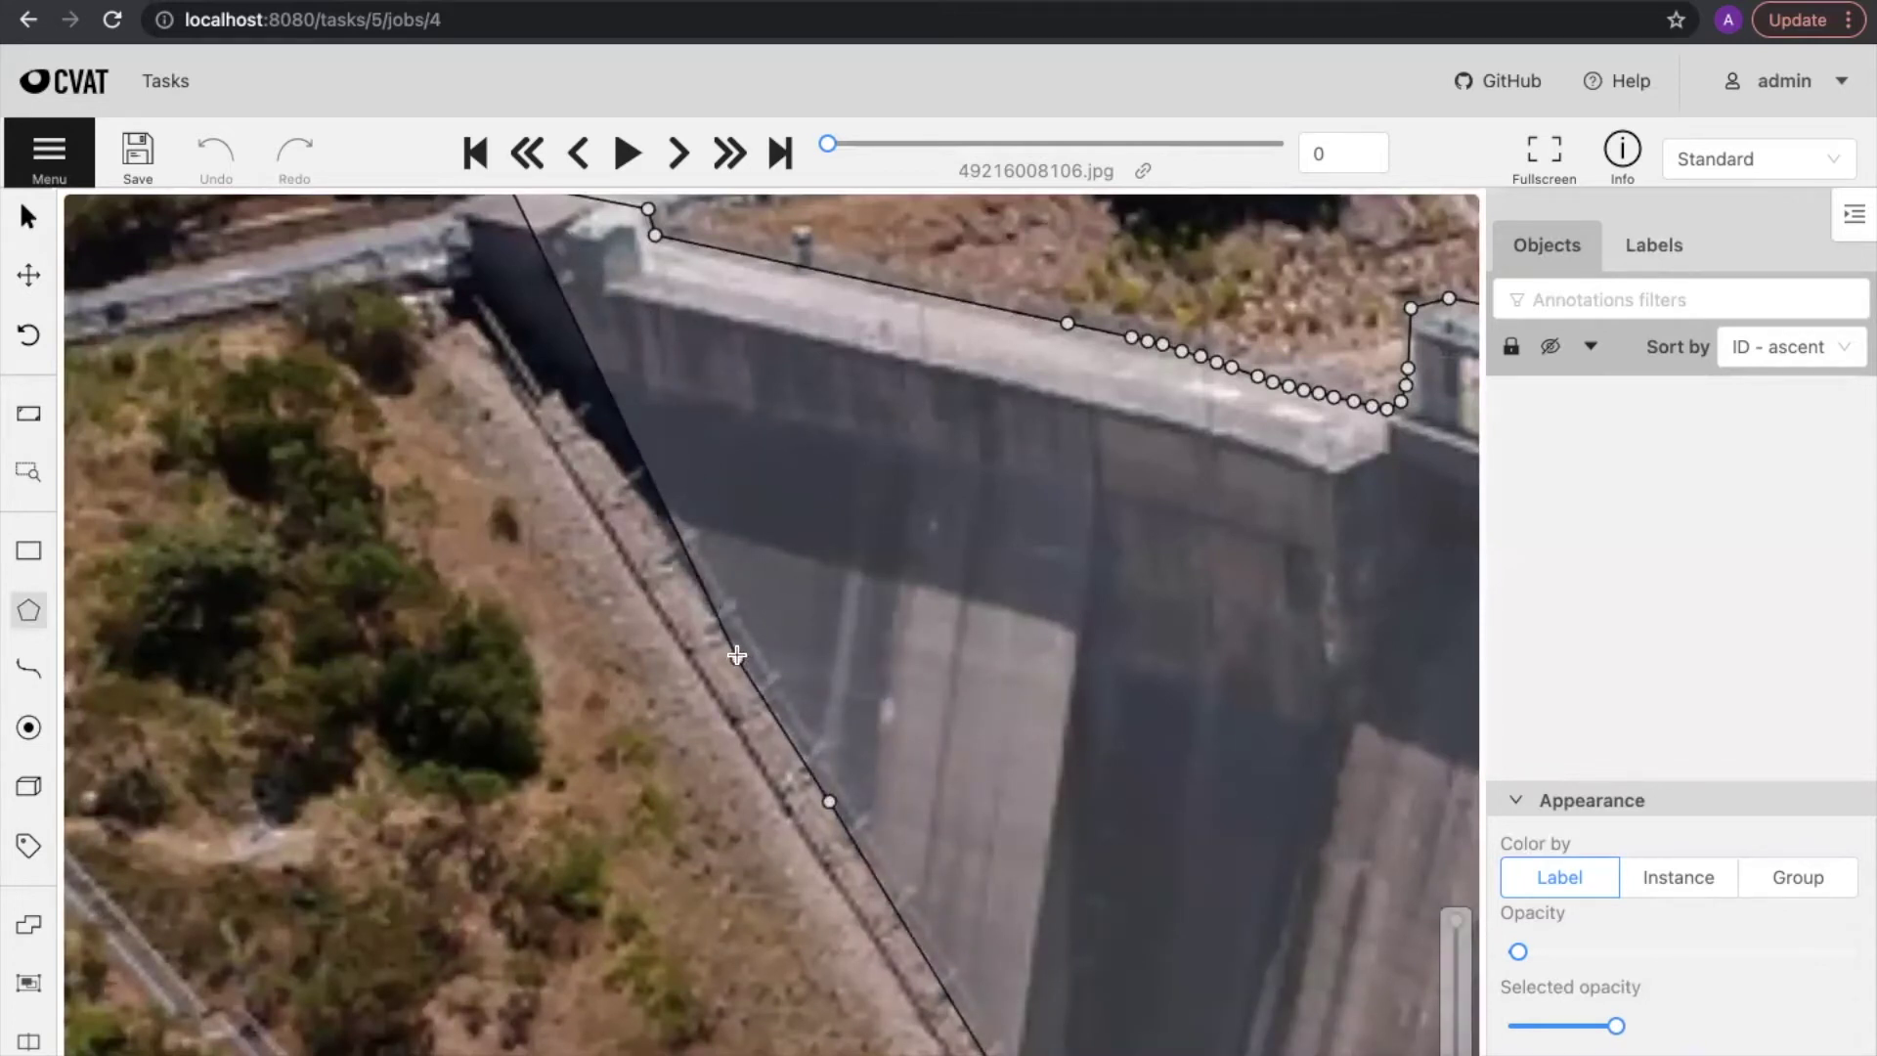
pyautogui.click(666, 539)
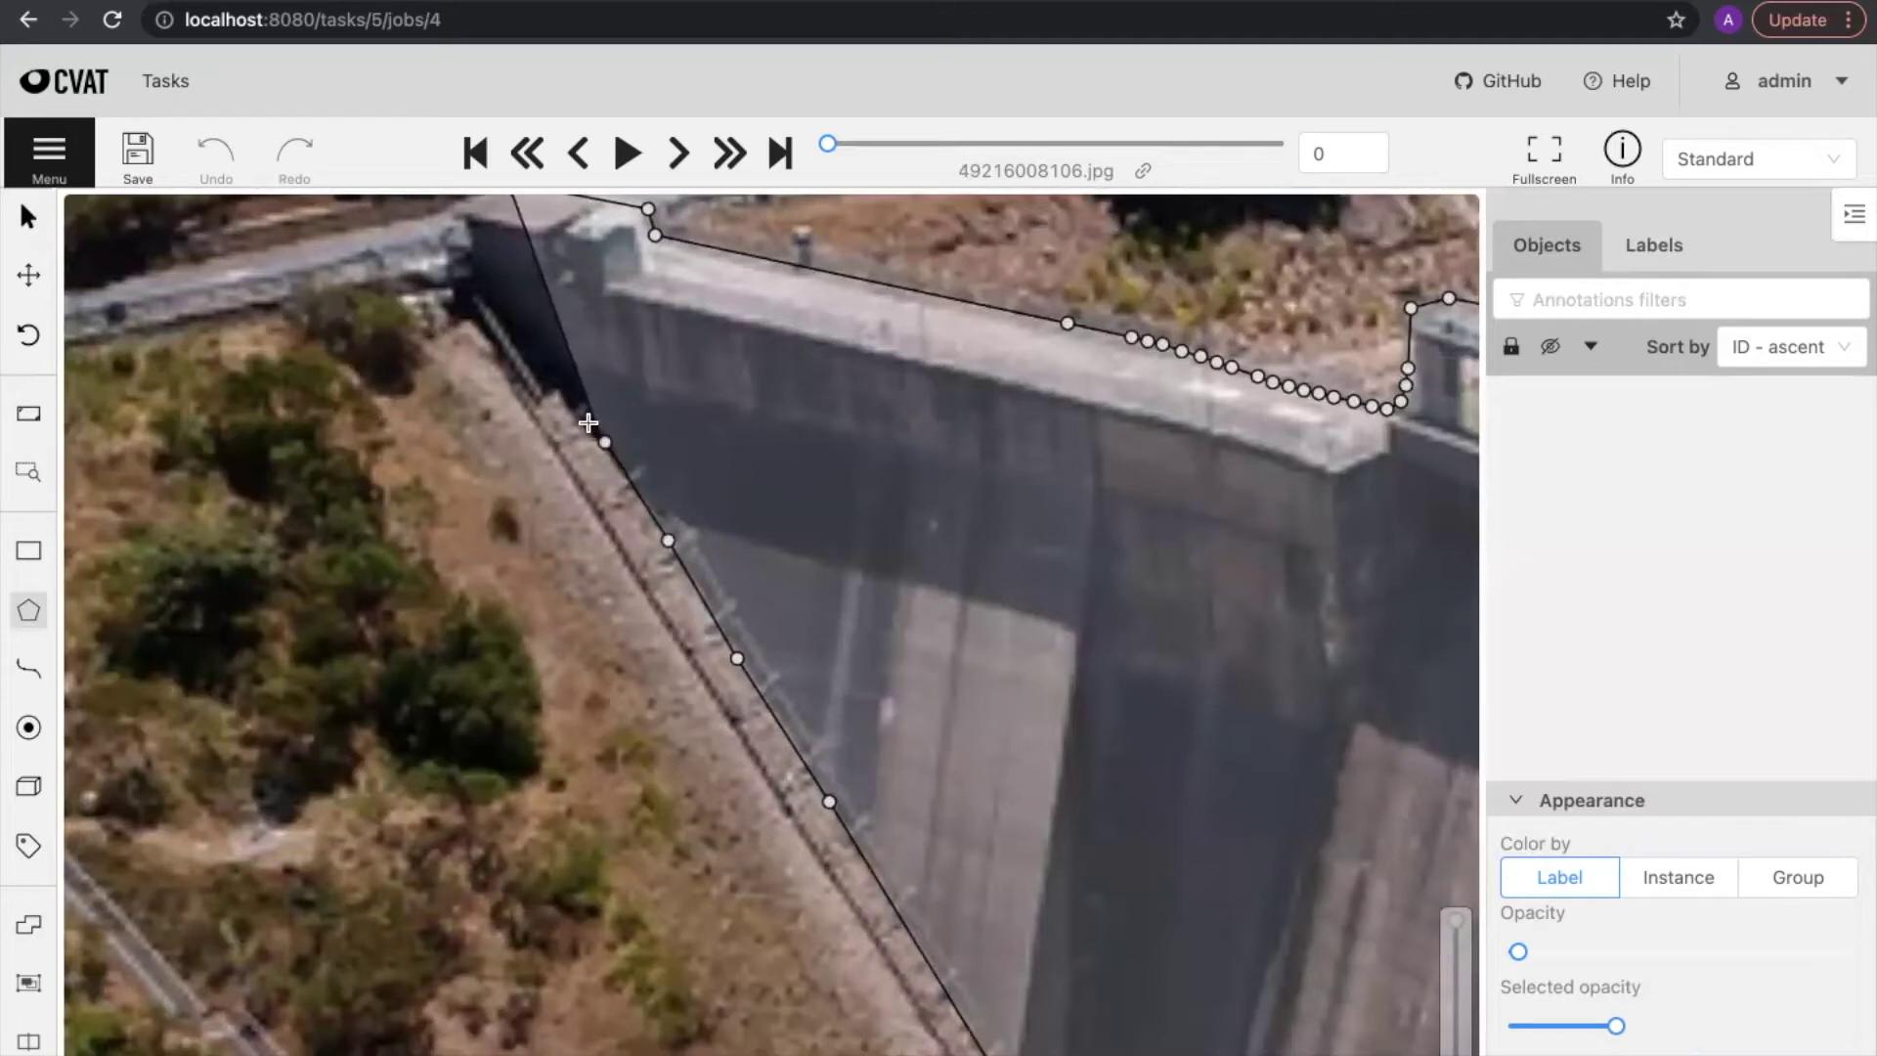
pyautogui.click(535, 375)
pyautogui.click(510, 363)
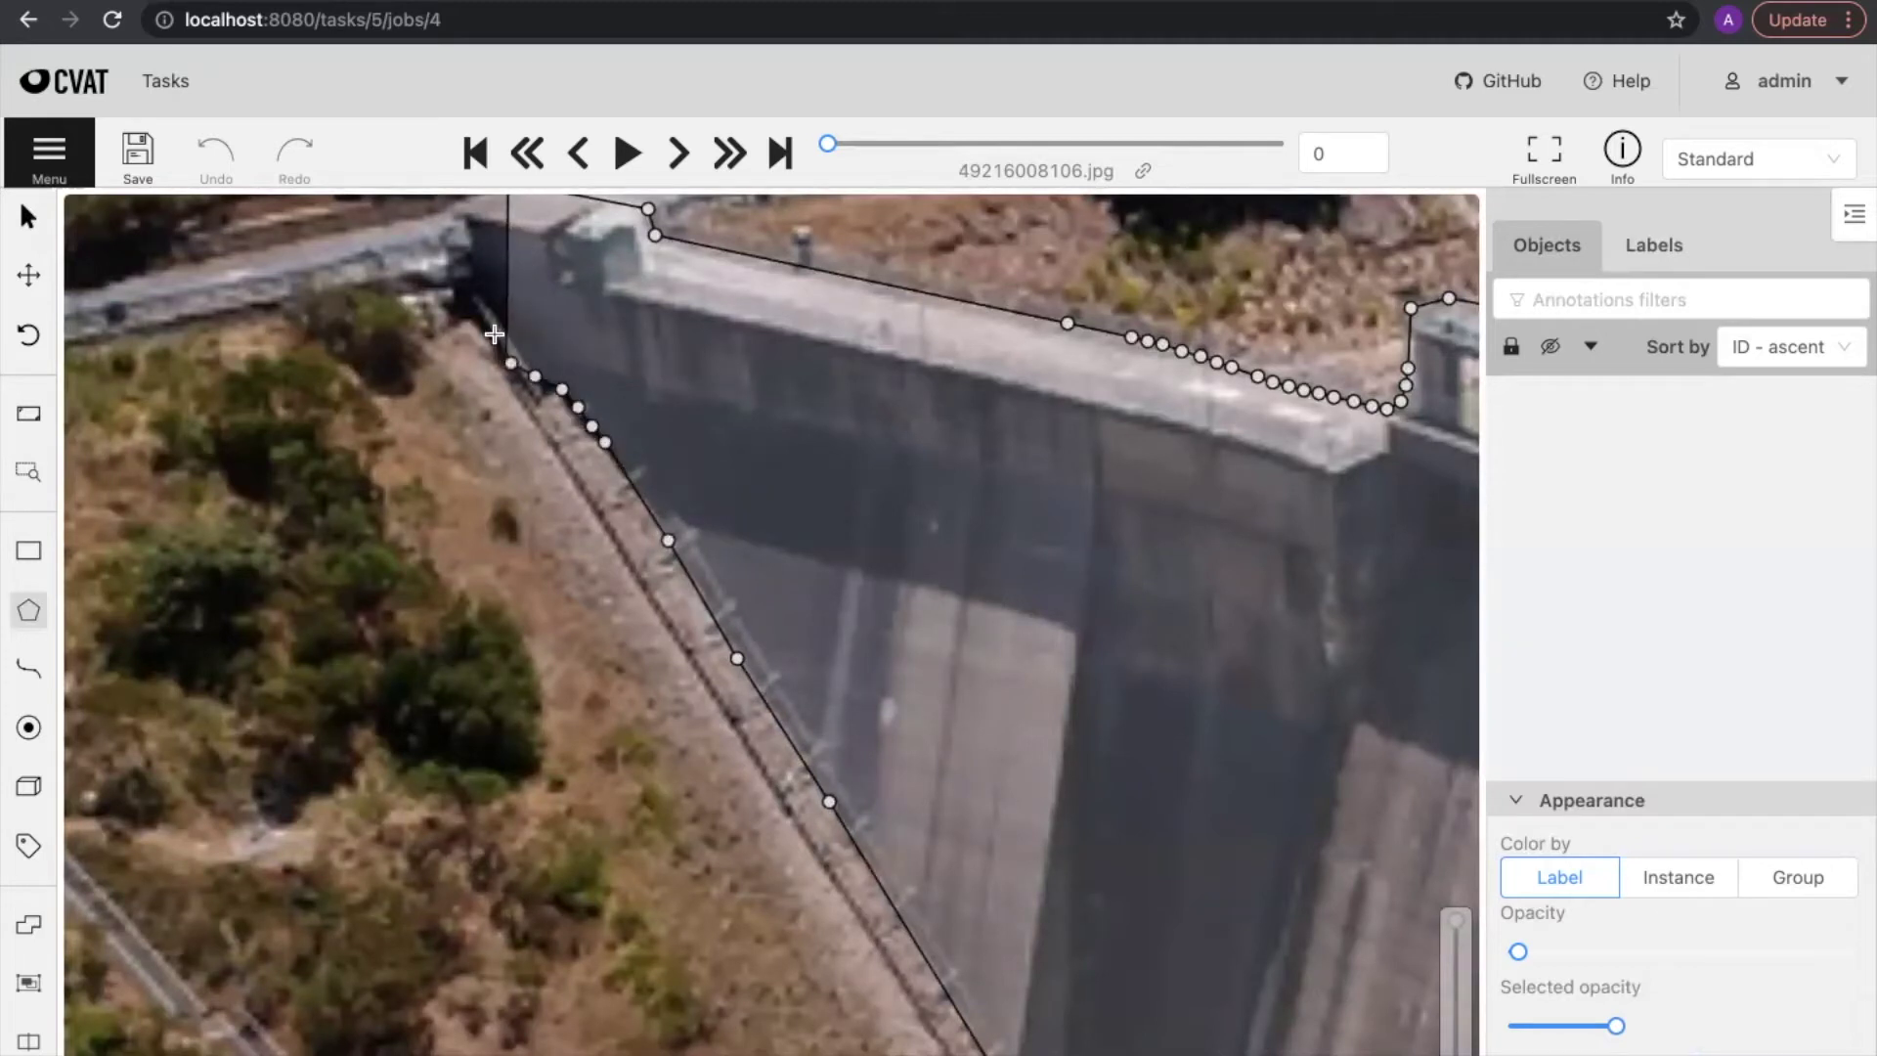
pyautogui.click(473, 289)
pyautogui.scroll(5, 917, 758)
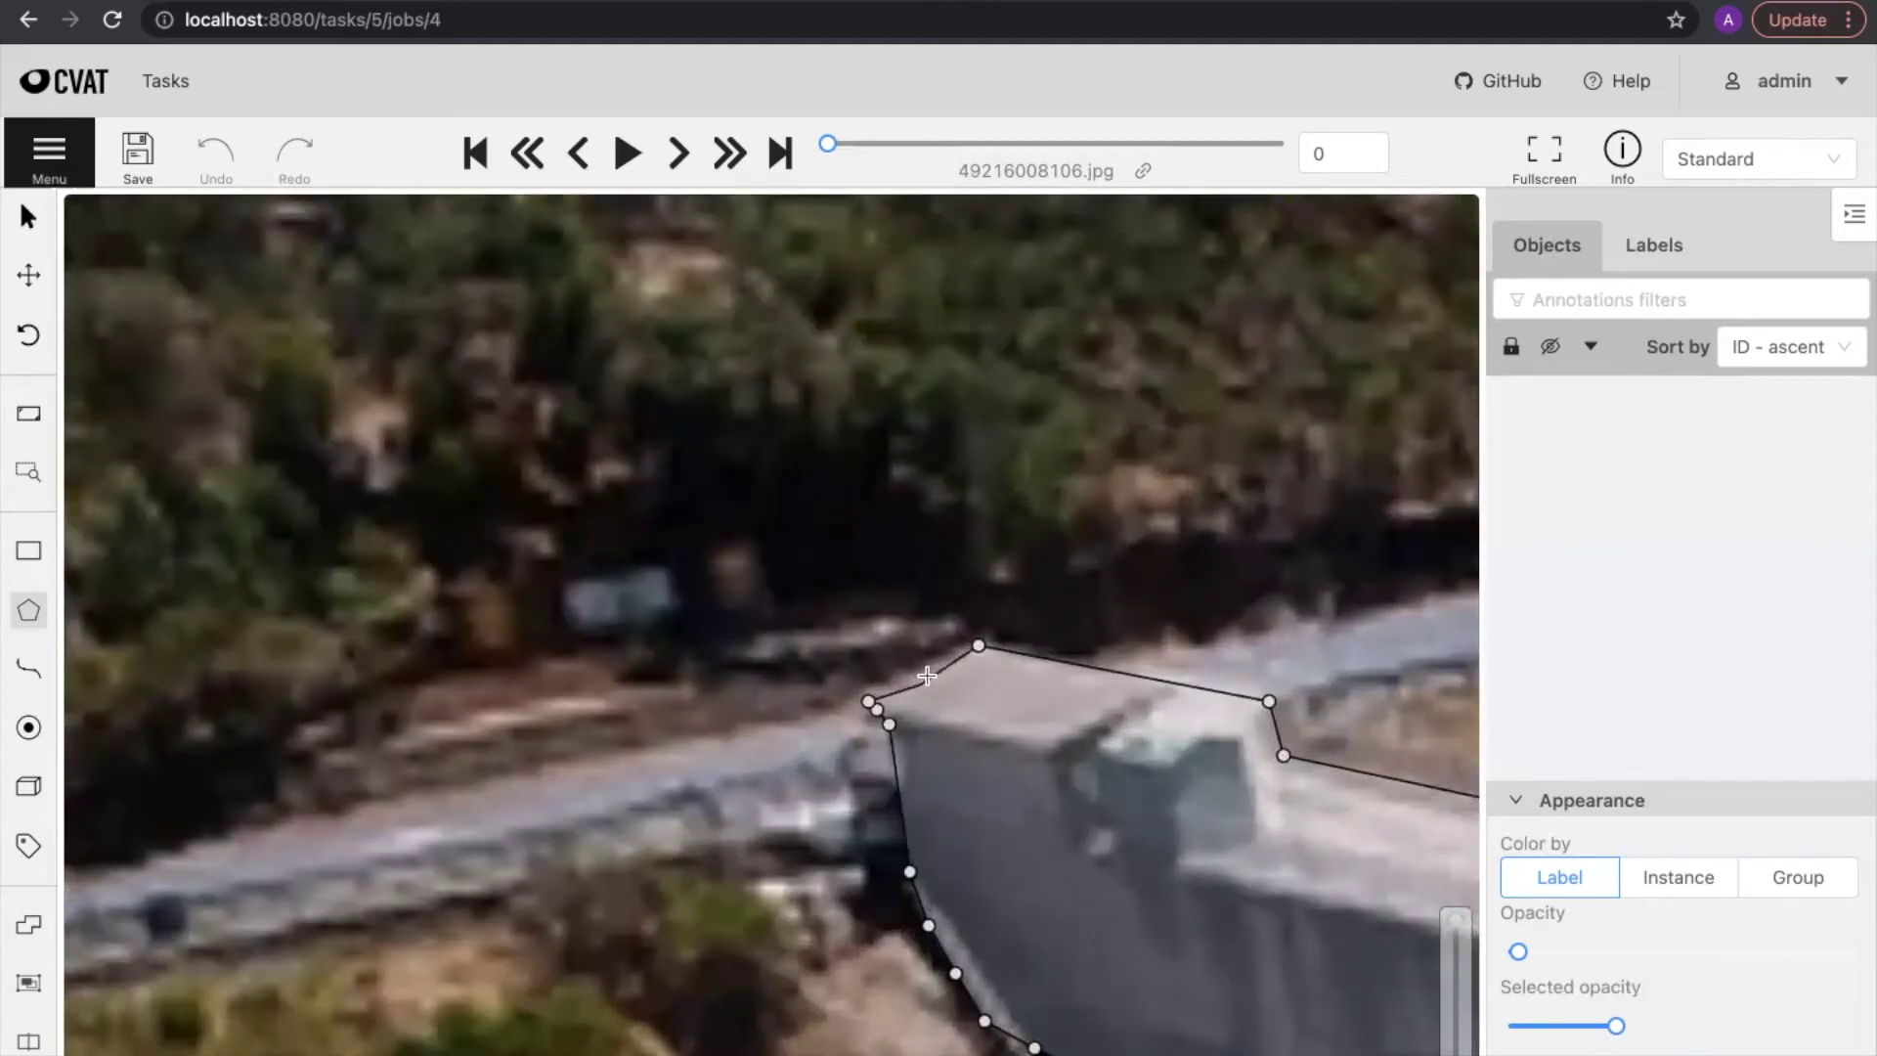
# Step: Check the full outline around the dam and finish the polygon
pyautogui.scroll(-8, 930, 670)
pyautogui.moveTo(1219, 804); pyautogui.dragTo(490, 436)
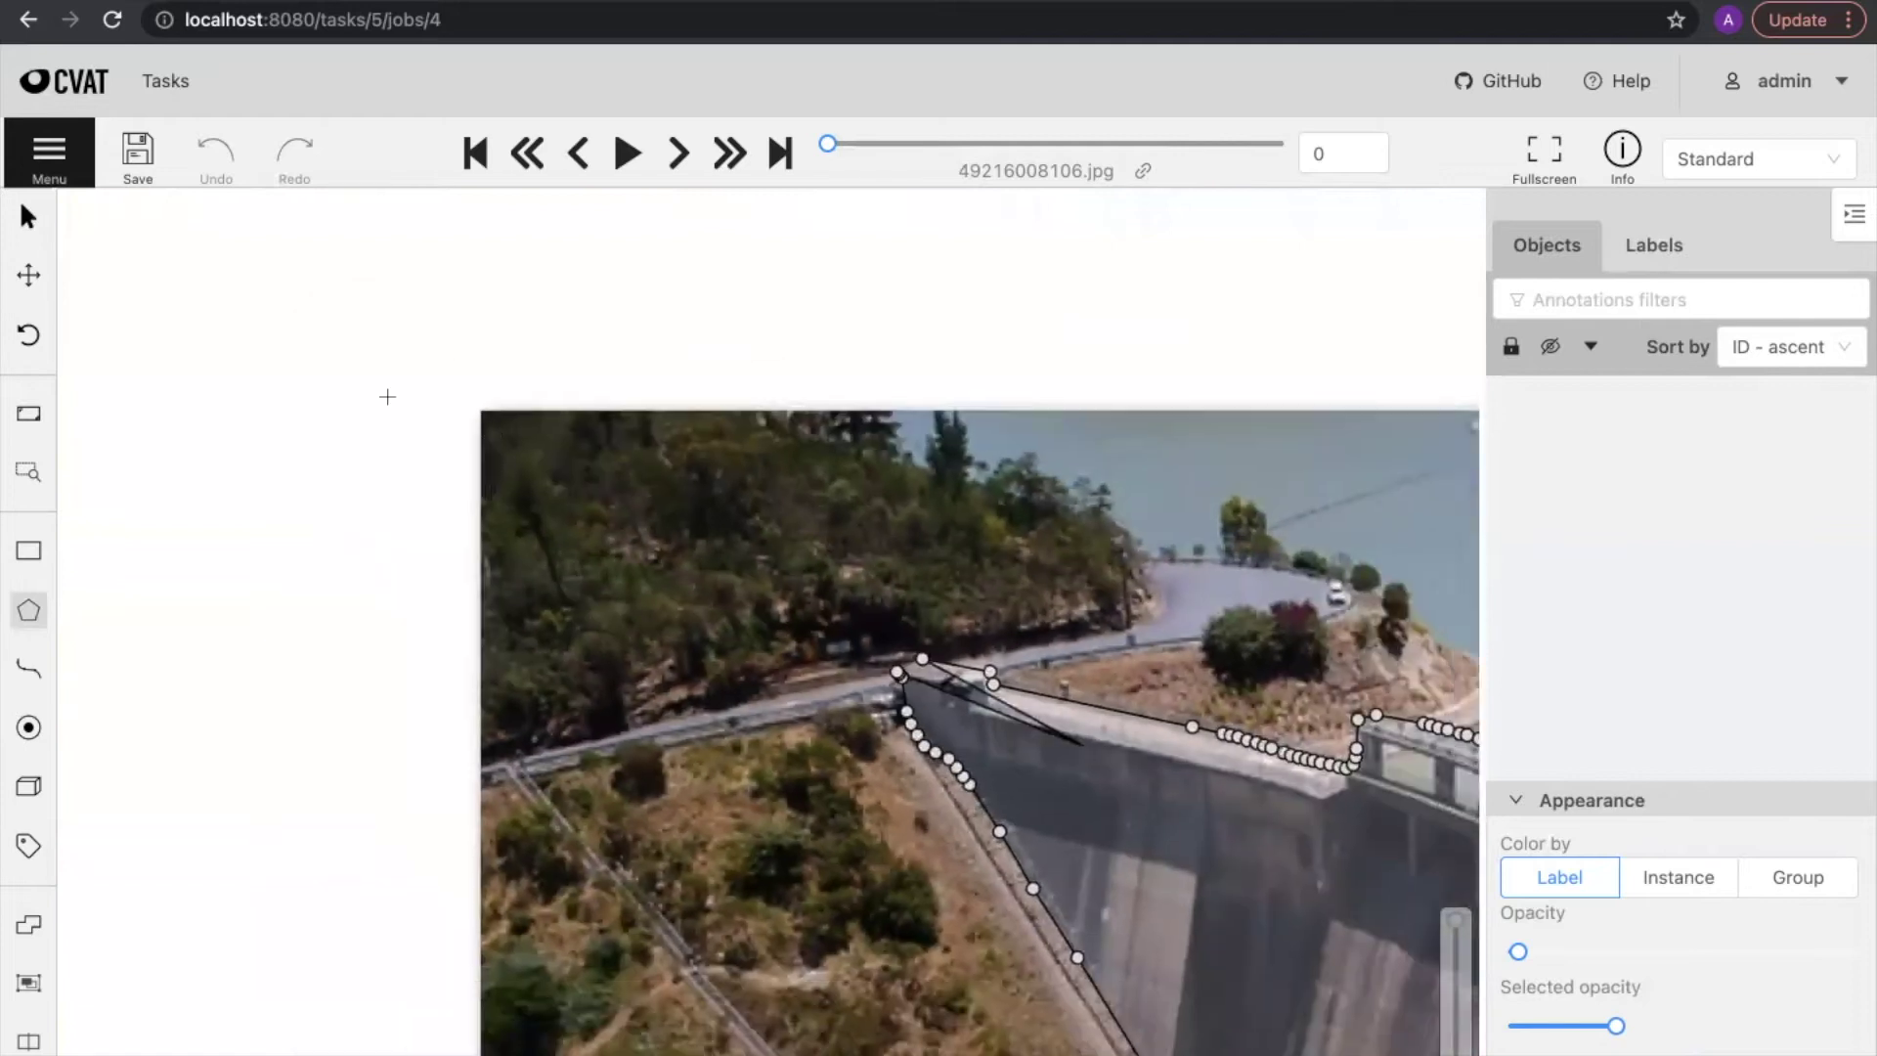
pyautogui.scroll(-3, 852, 646)
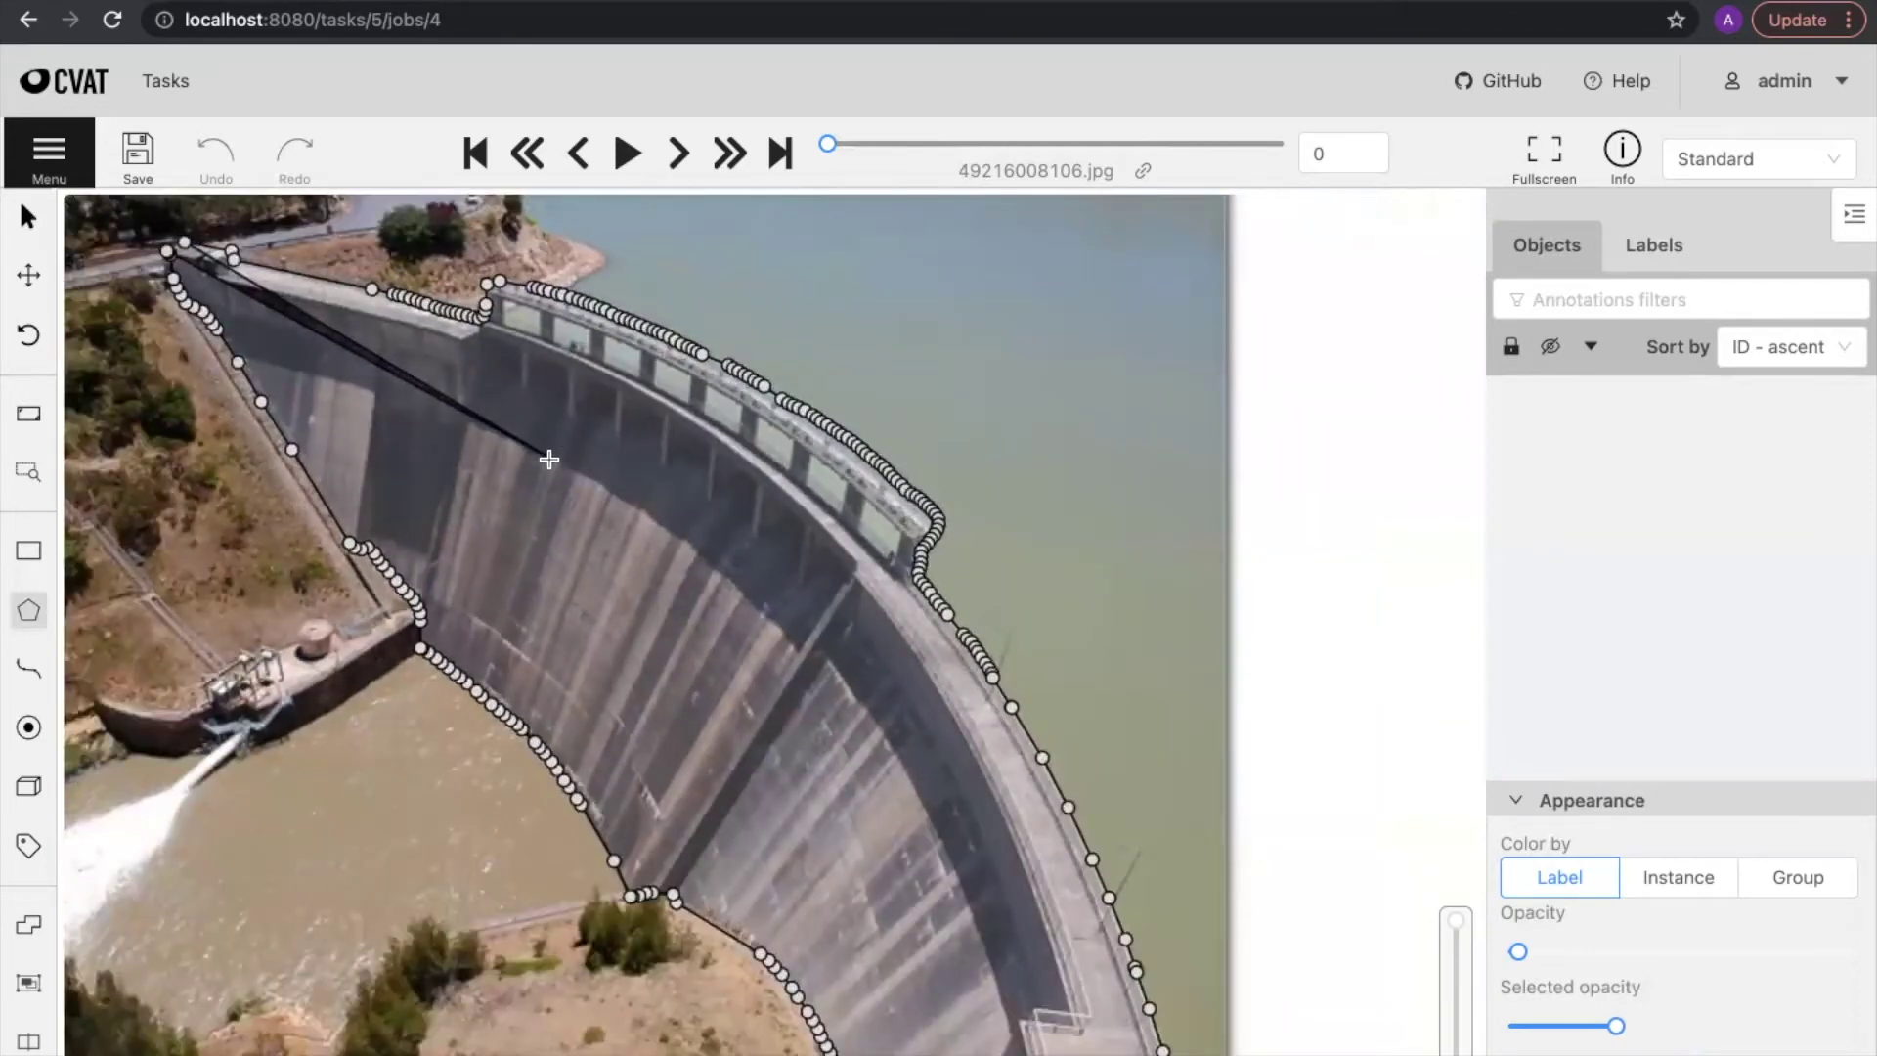
pyautogui.press('n')
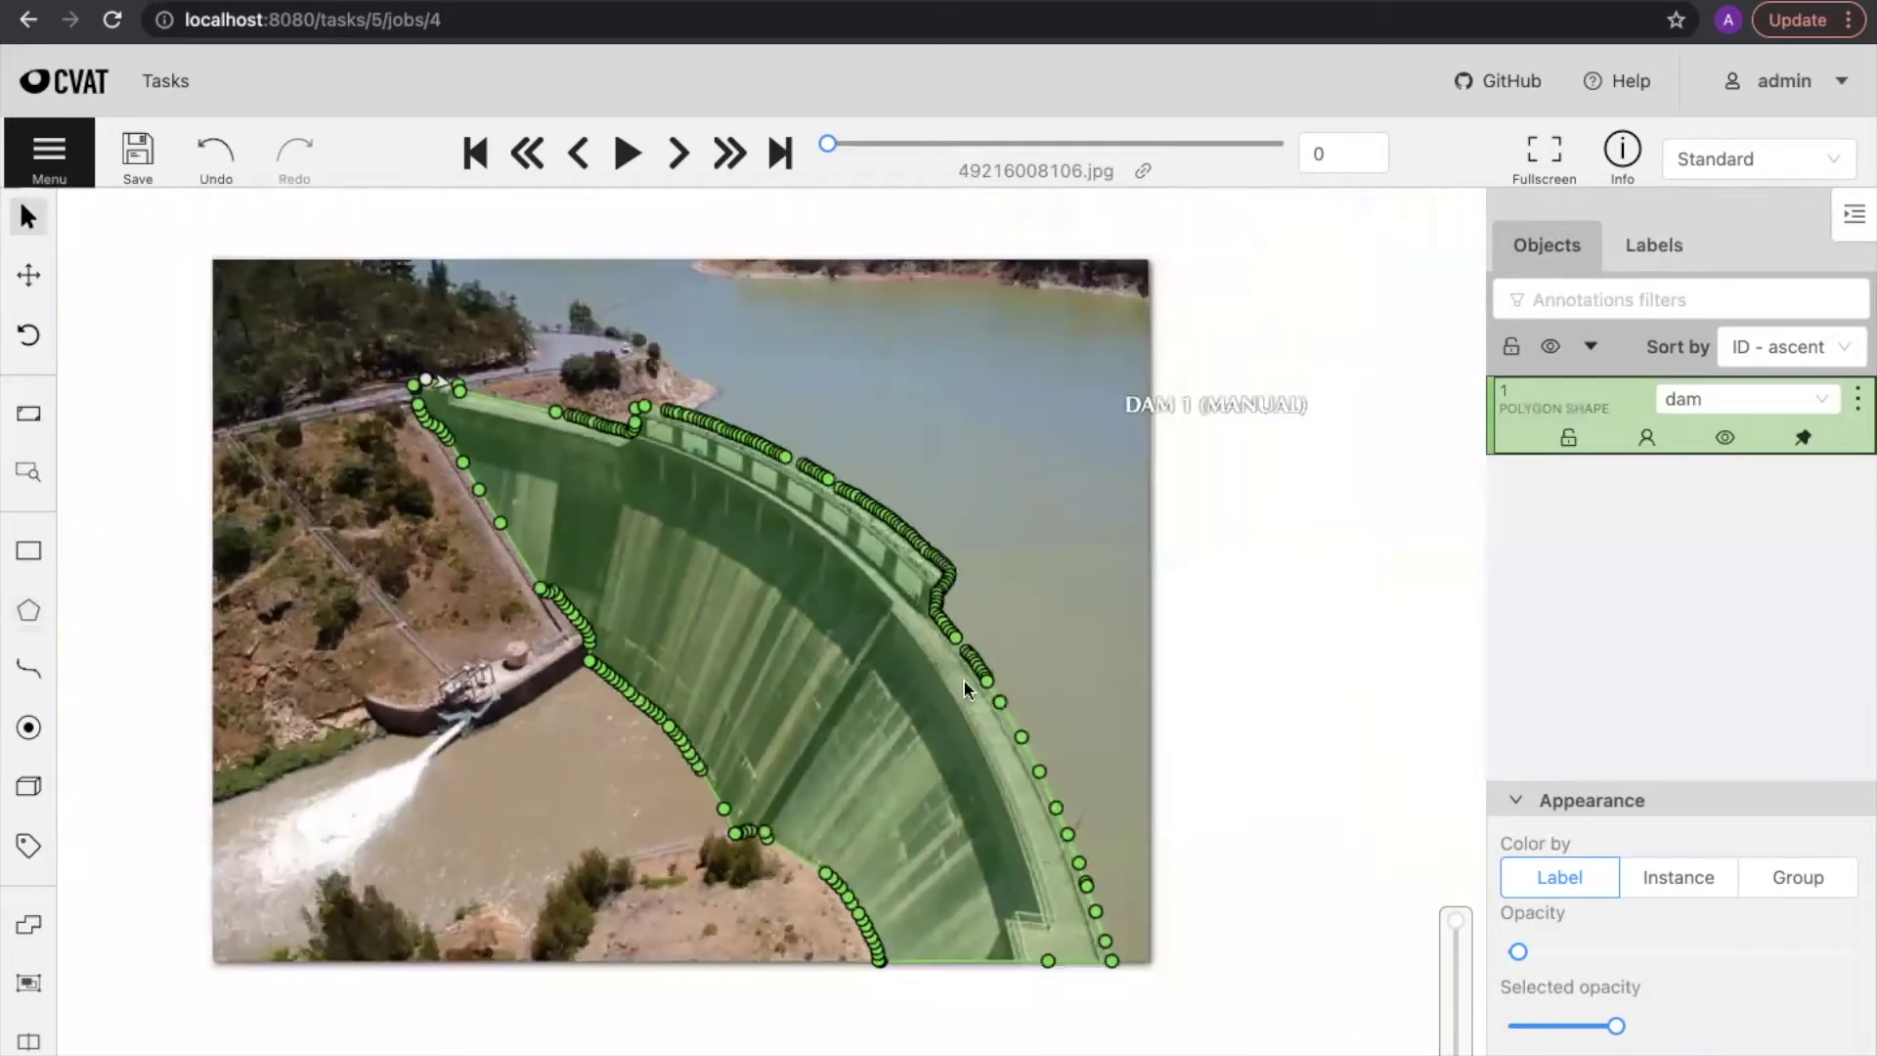
# Step: Reduce both the selected opacity and the general opacity of the annotation to the minimum
pyautogui.moveTo(1153, 619); pyautogui.dragTo(1291, 649)
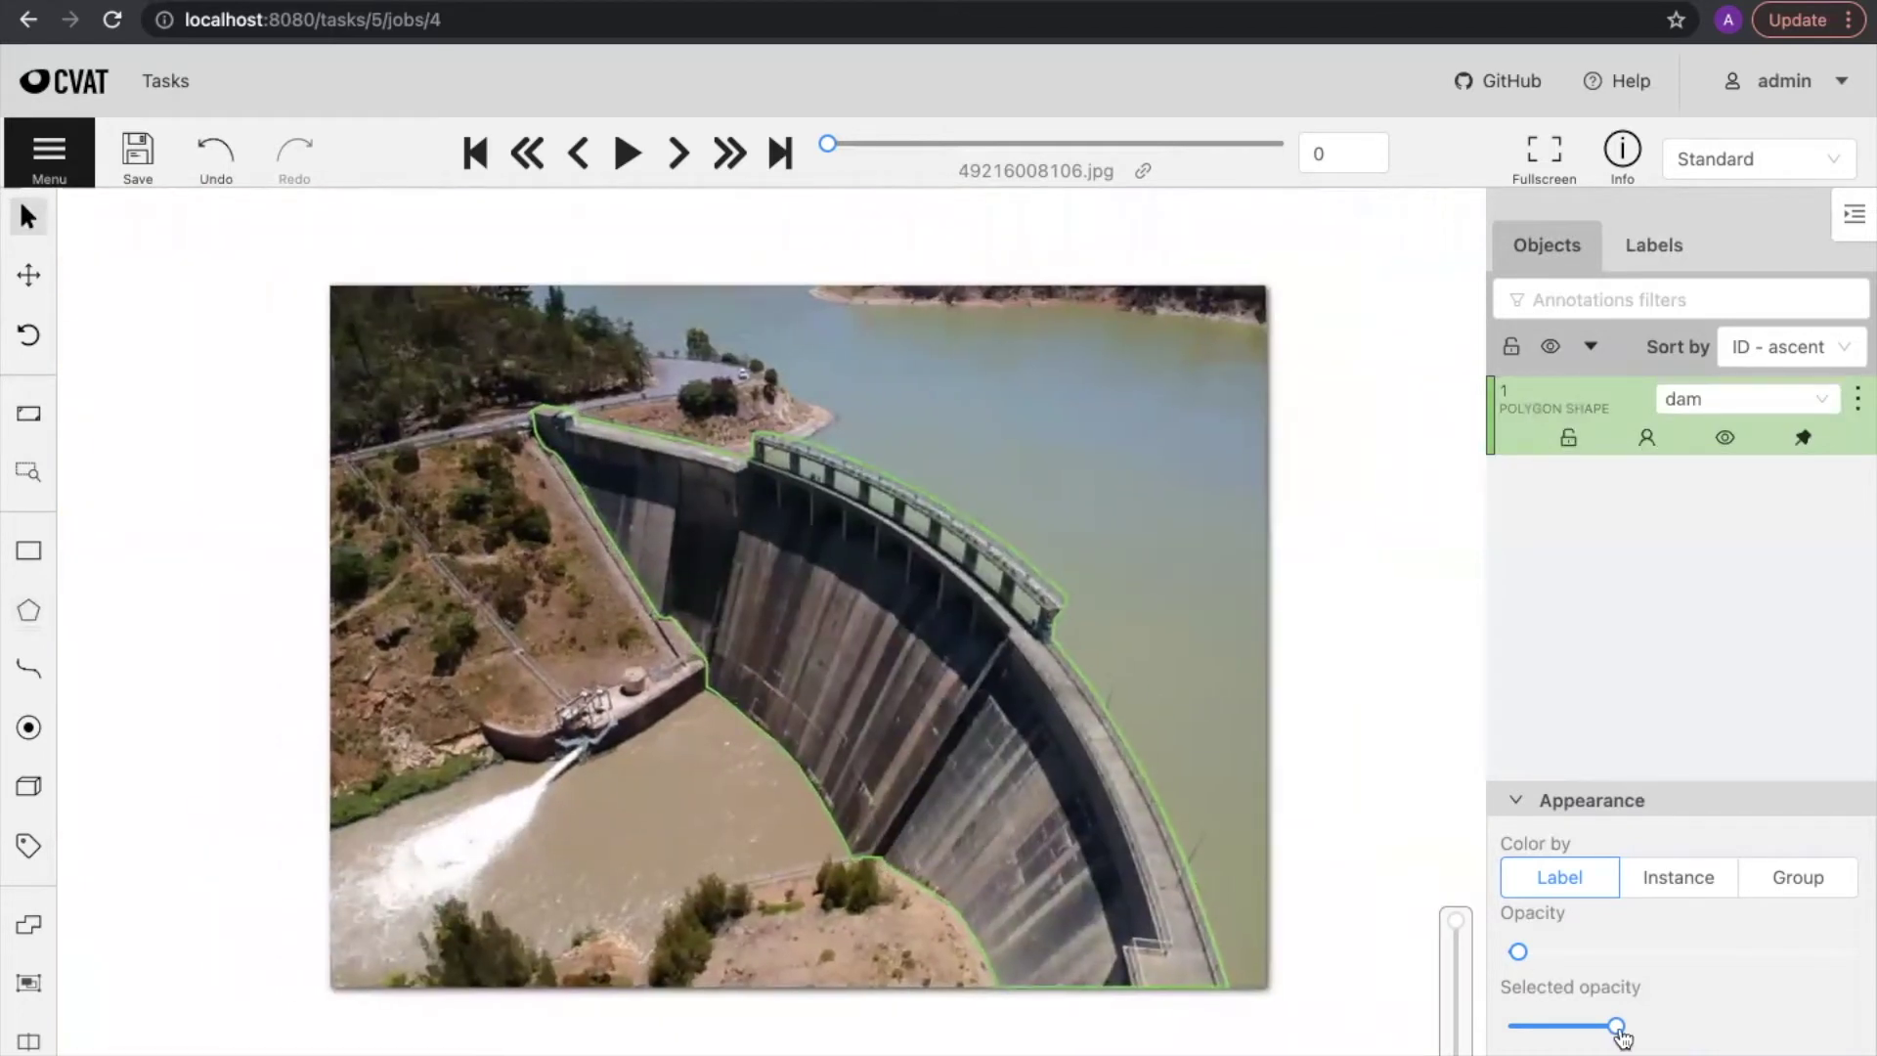
pyautogui.moveTo(1517, 1003); pyautogui.dragTo(1508, 1007)
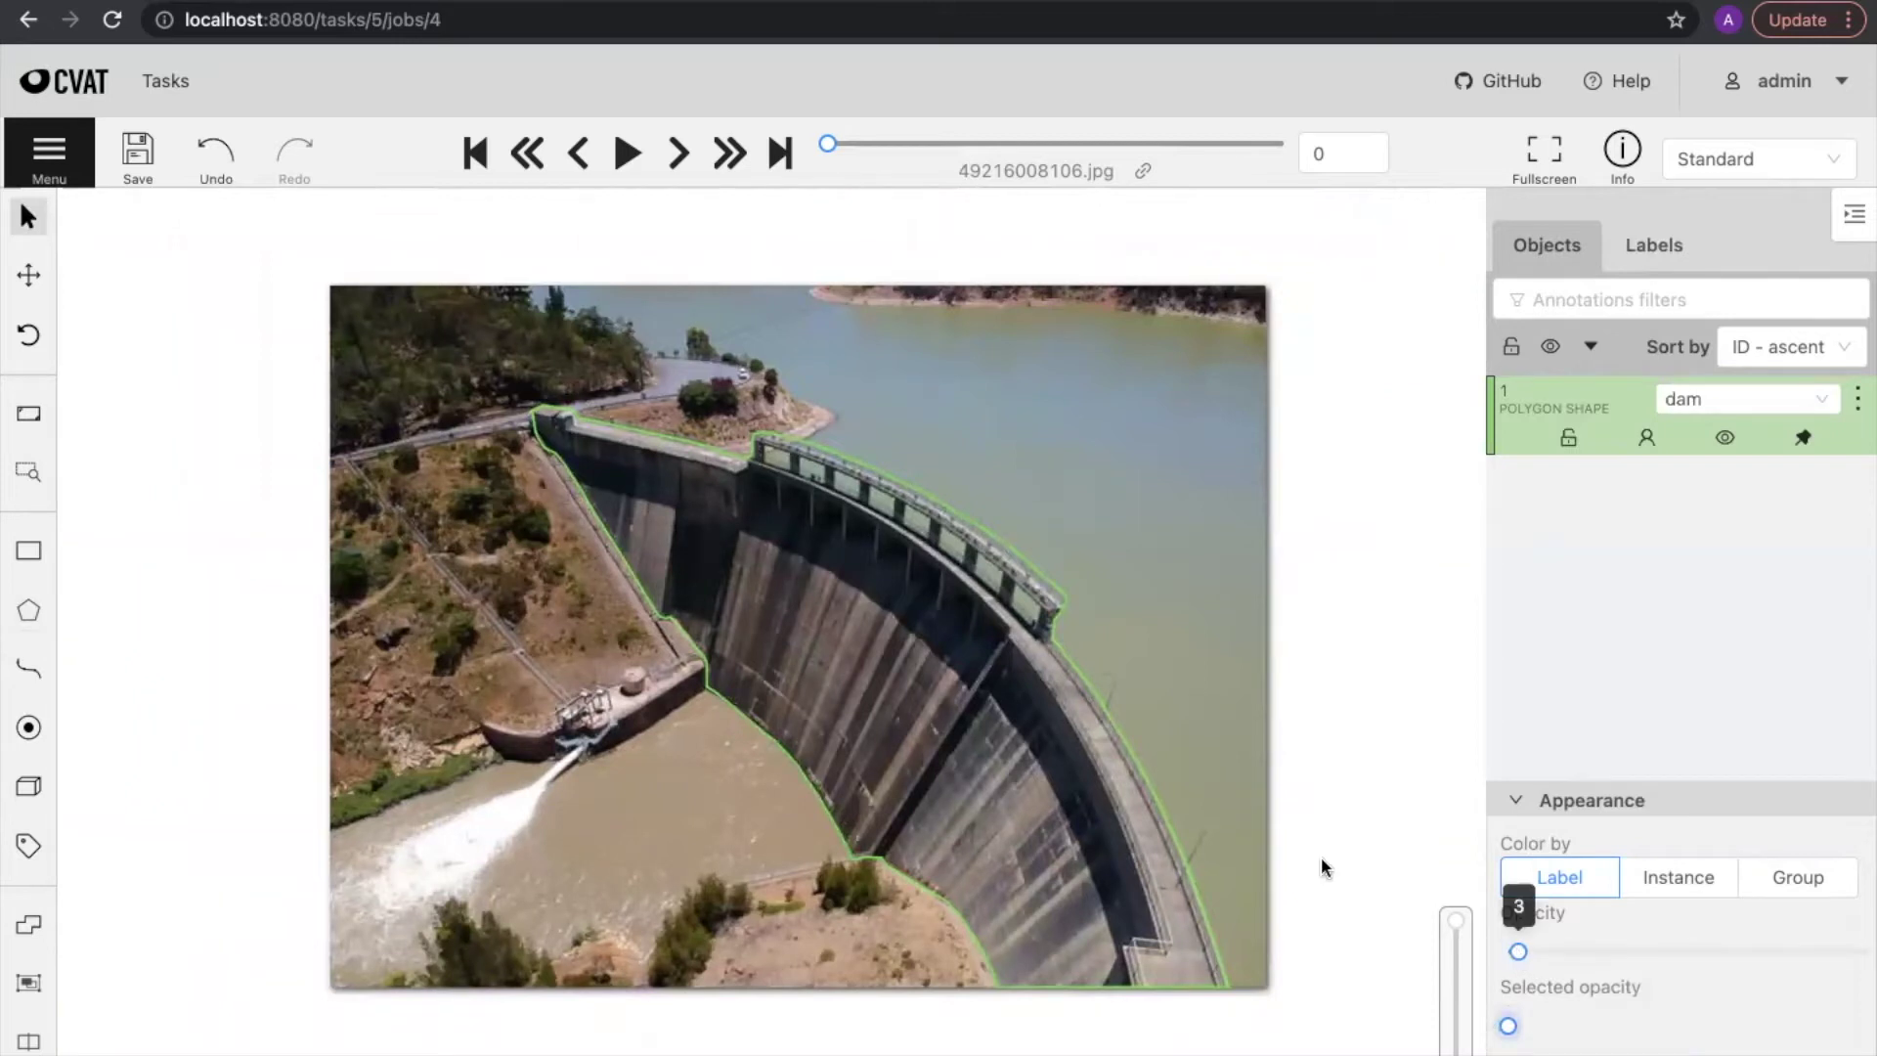
pyautogui.moveTo(1322, 868); pyautogui.dragTo(1381, 827)
pyautogui.moveTo(1608, 968); pyautogui.dragTo(1288, 983)
pyautogui.moveTo(1019, 912); pyautogui.dragTo(1057, 890)
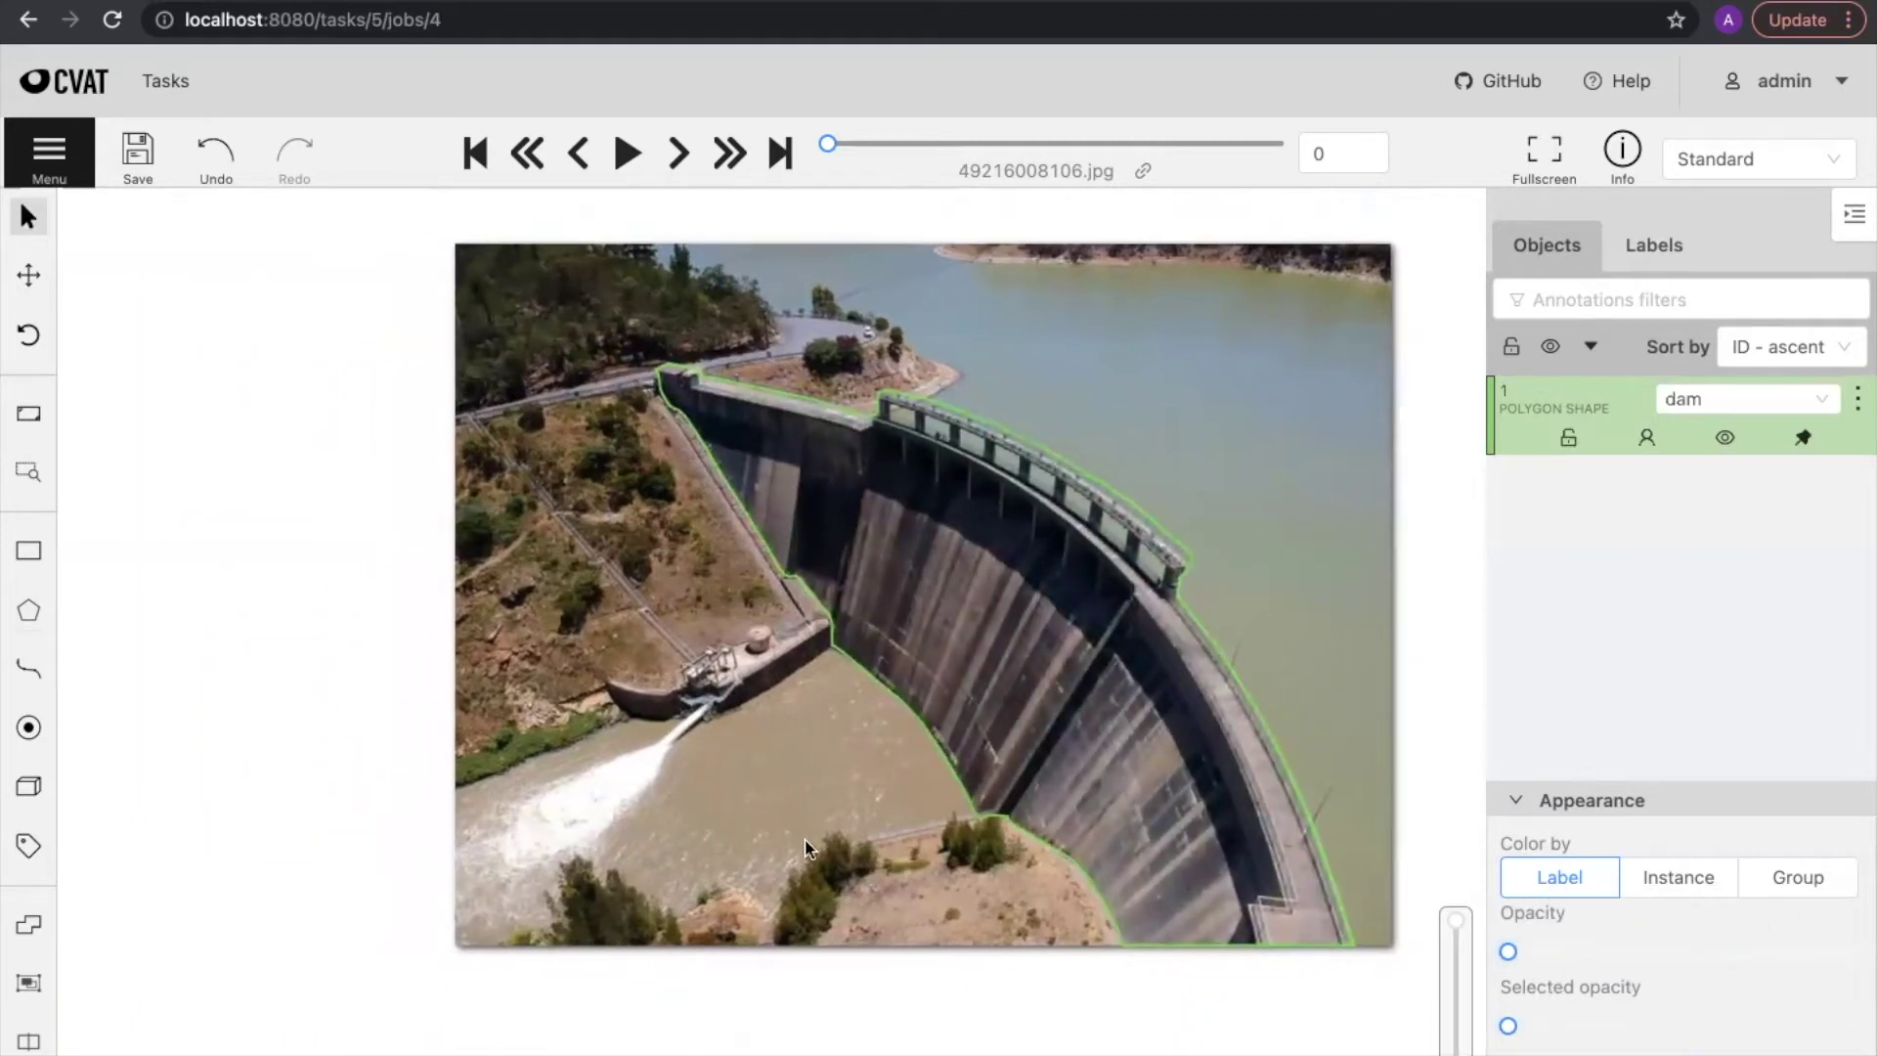
# Step: Start a new polygon shape with the label river for the water below the dam
pyautogui.moveTo(807, 846); pyautogui.dragTo(862, 782)
pyautogui.scroll(5, 819, 687)
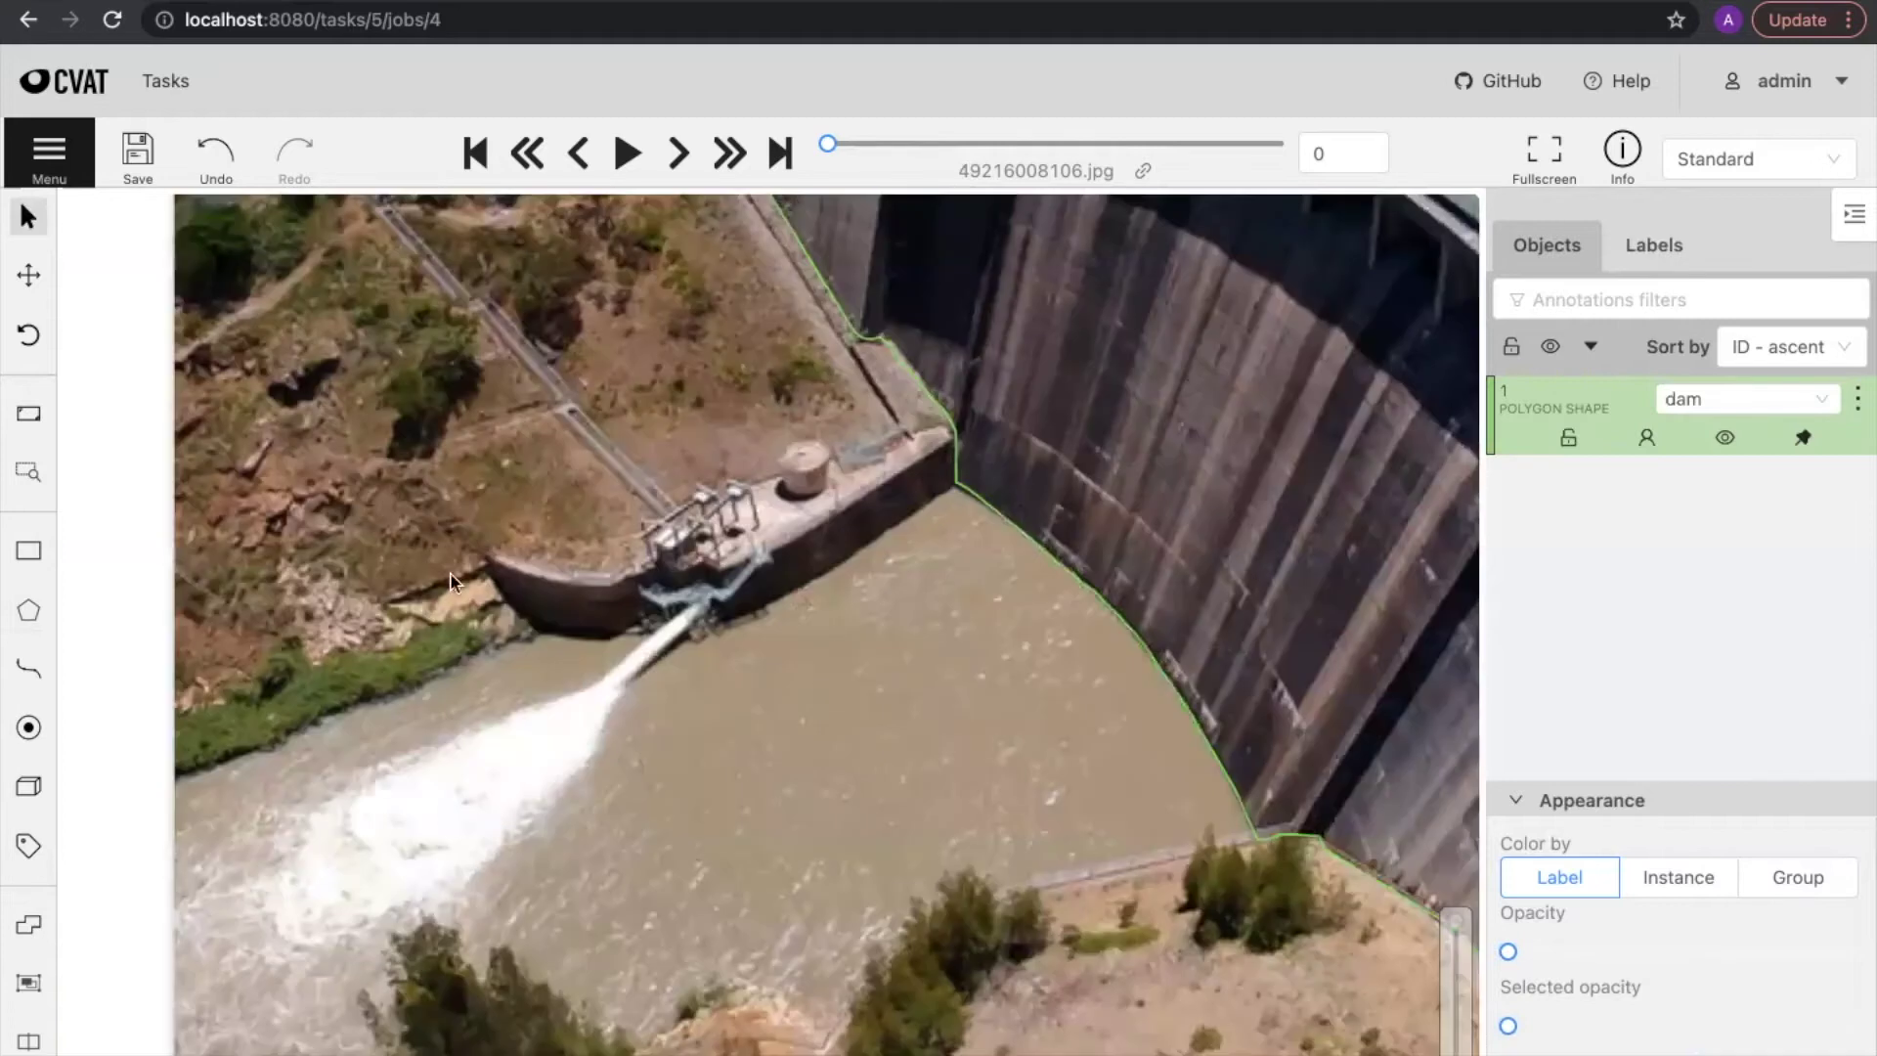
pyautogui.moveTo(28, 626)
pyautogui.click(157, 598)
pyautogui.write('river')
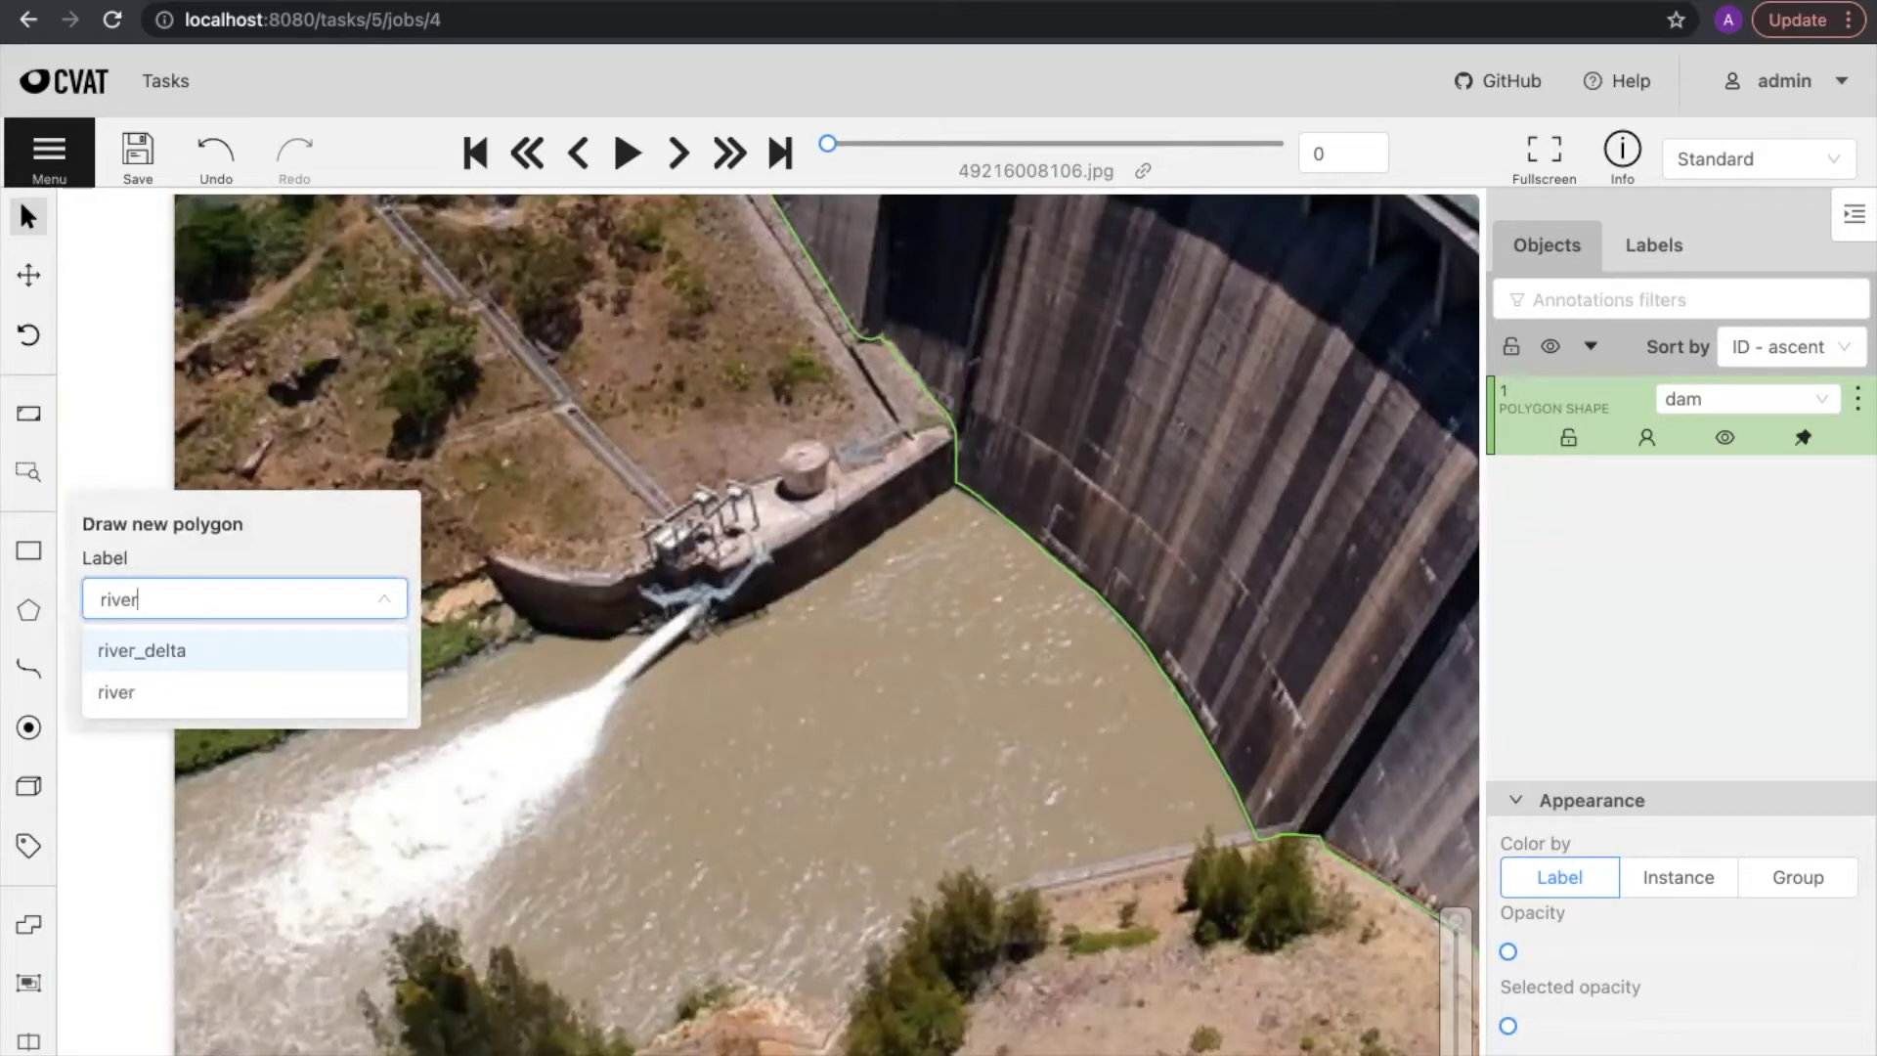
pyautogui.click(173, 700)
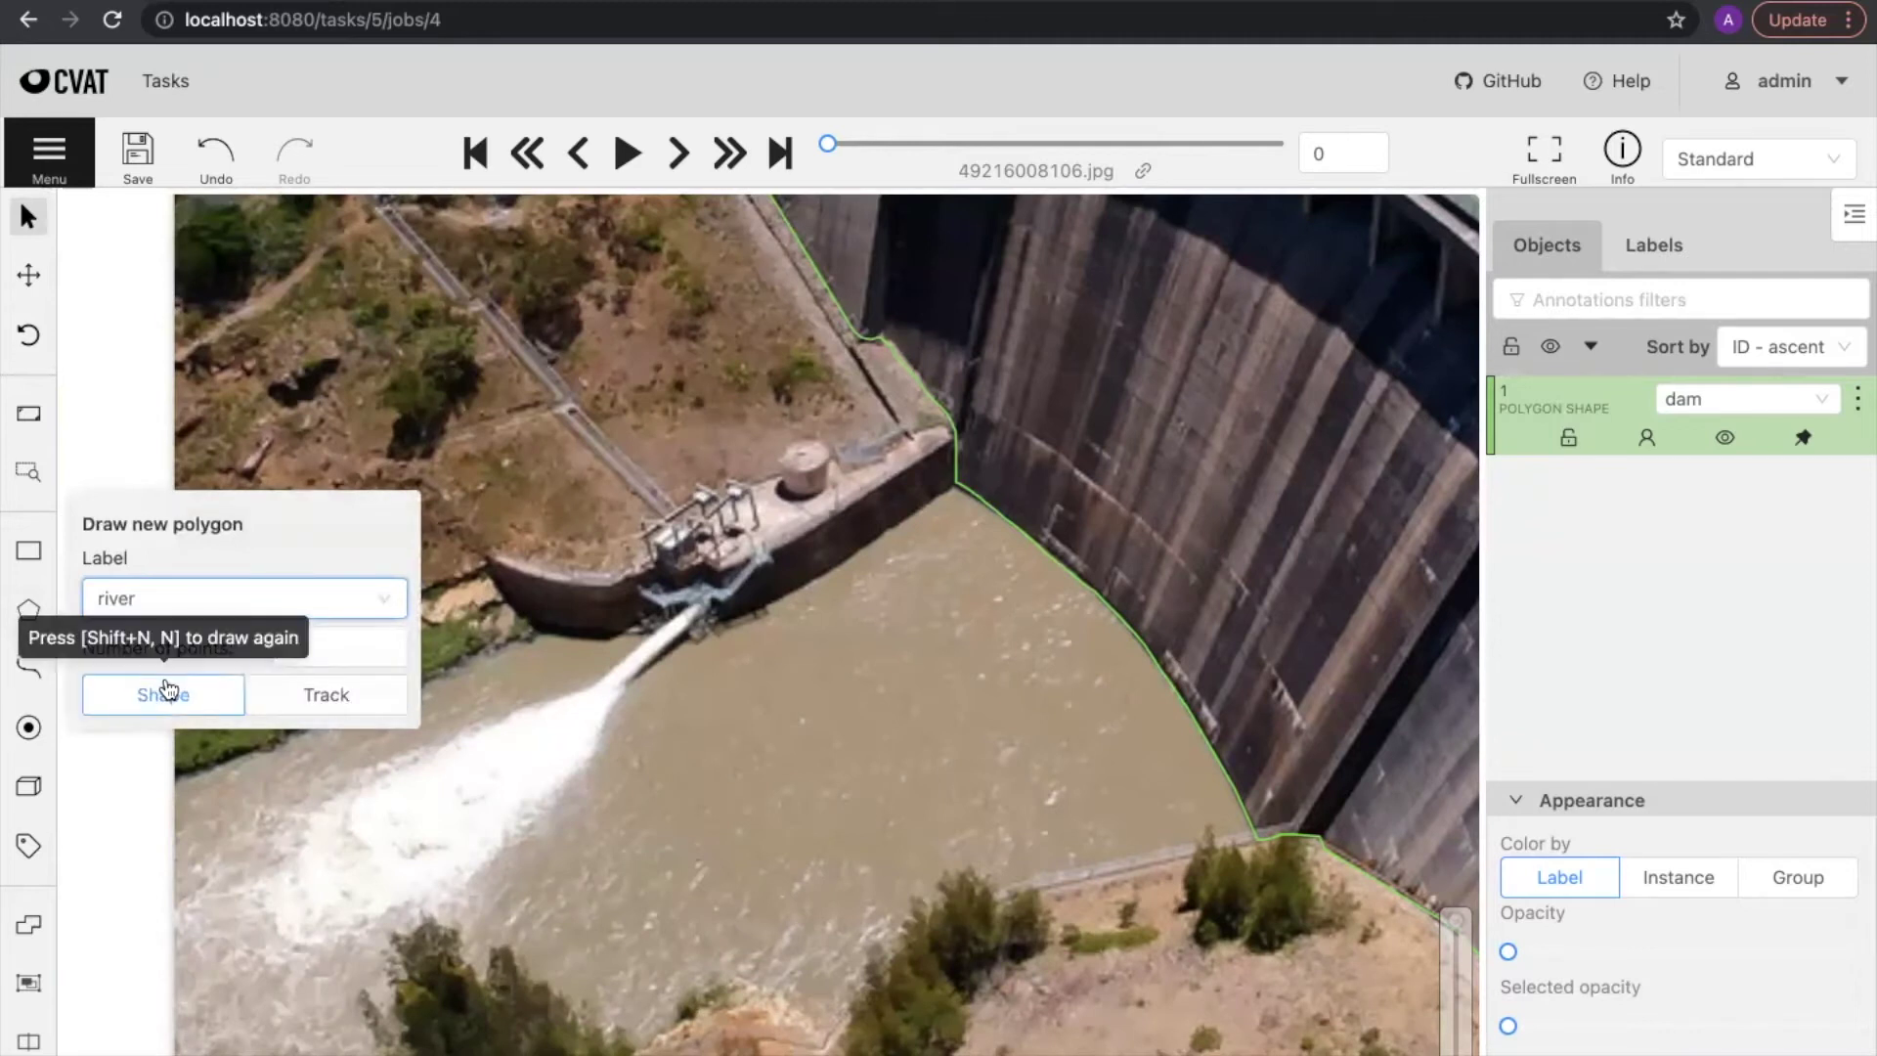
pyautogui.click(166, 680)
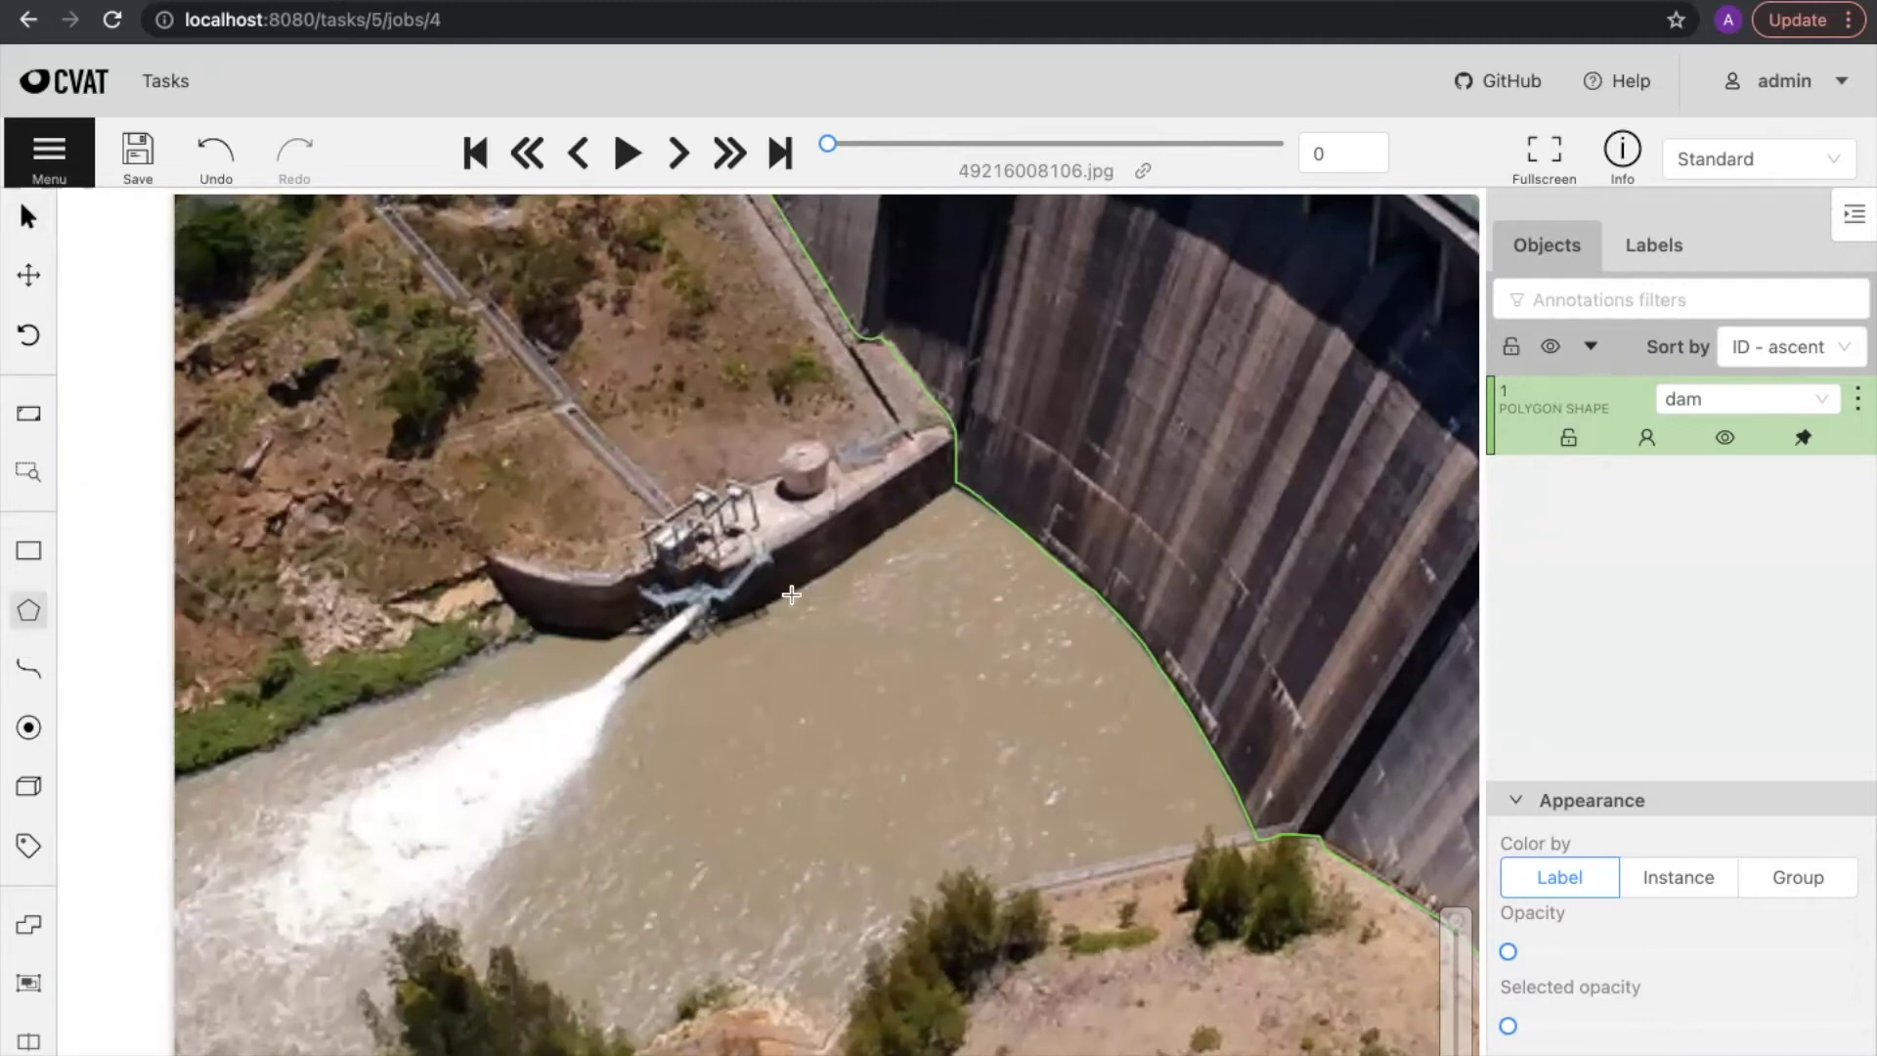
# Step: Trace the river outline from over the dam face along the outlet structure's waterline and upper bank, continuing past the image's left edge and lower corner
pyautogui.scroll(5, 1173, 490)
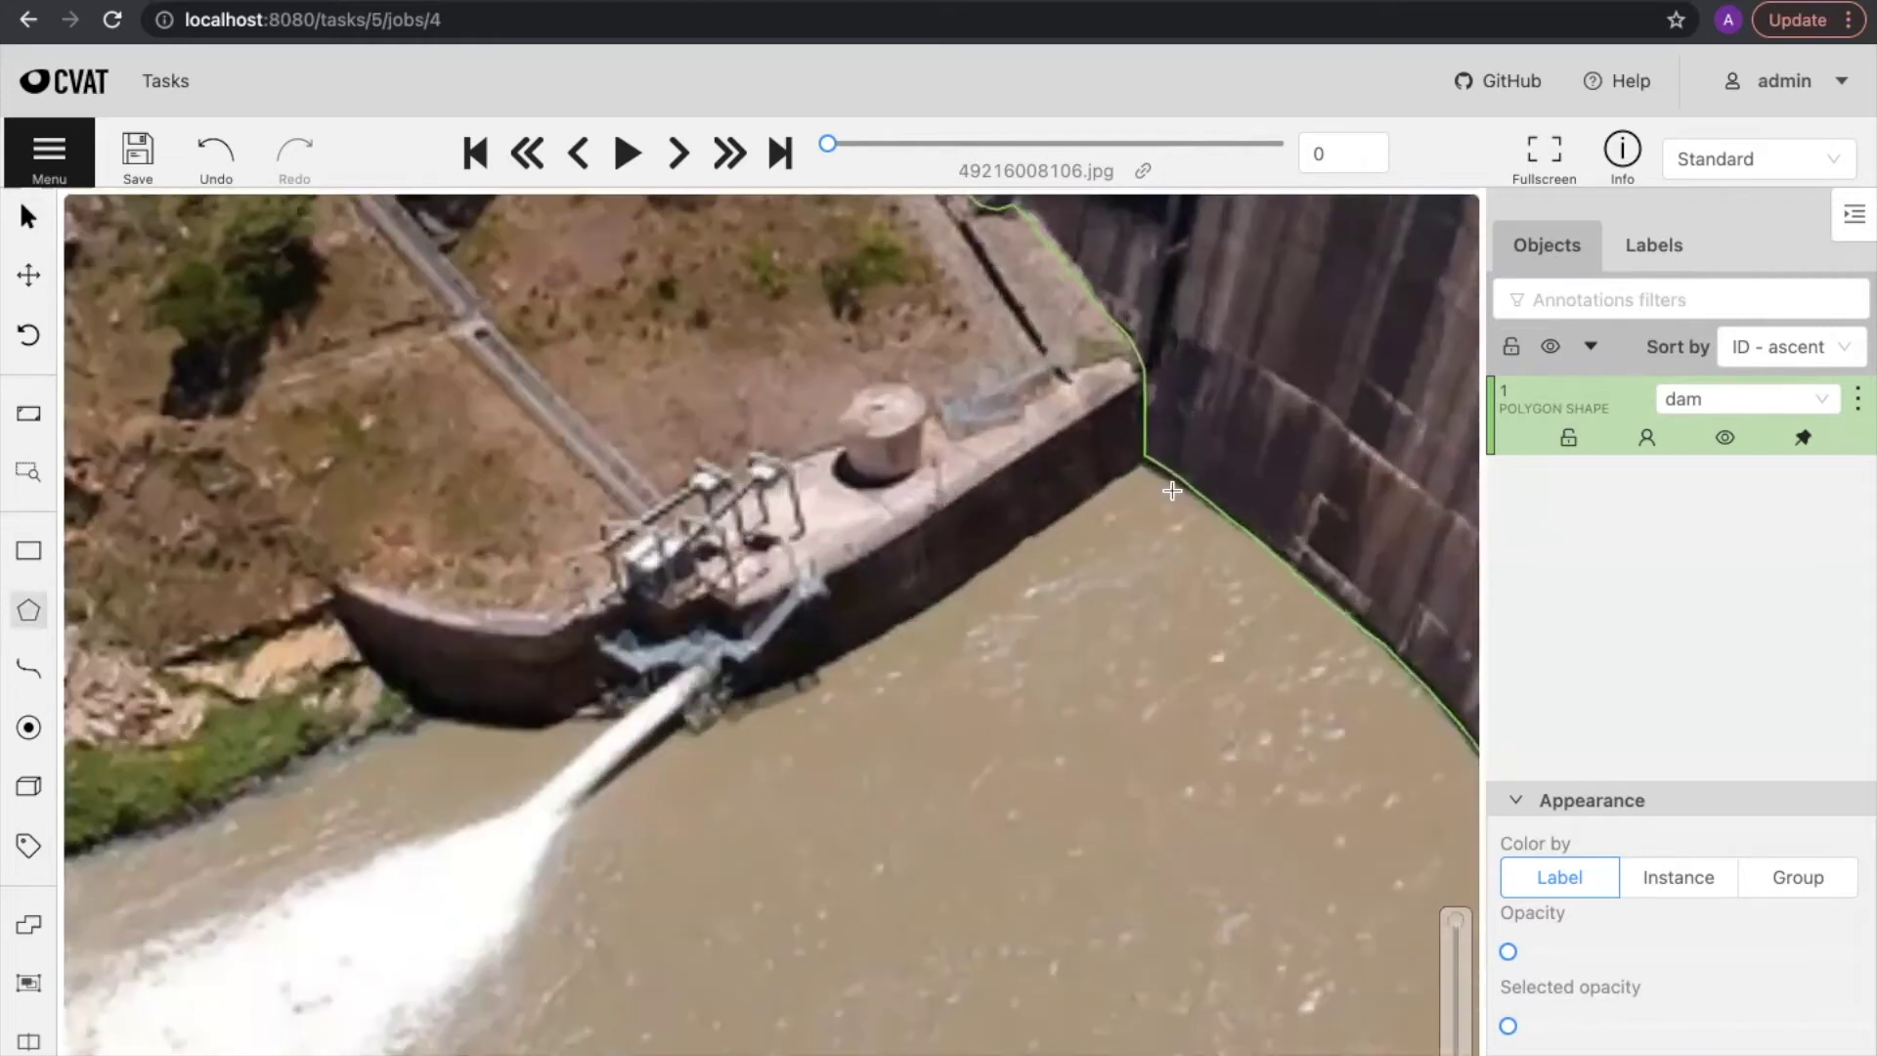
pyautogui.scroll(-3, 1172, 490)
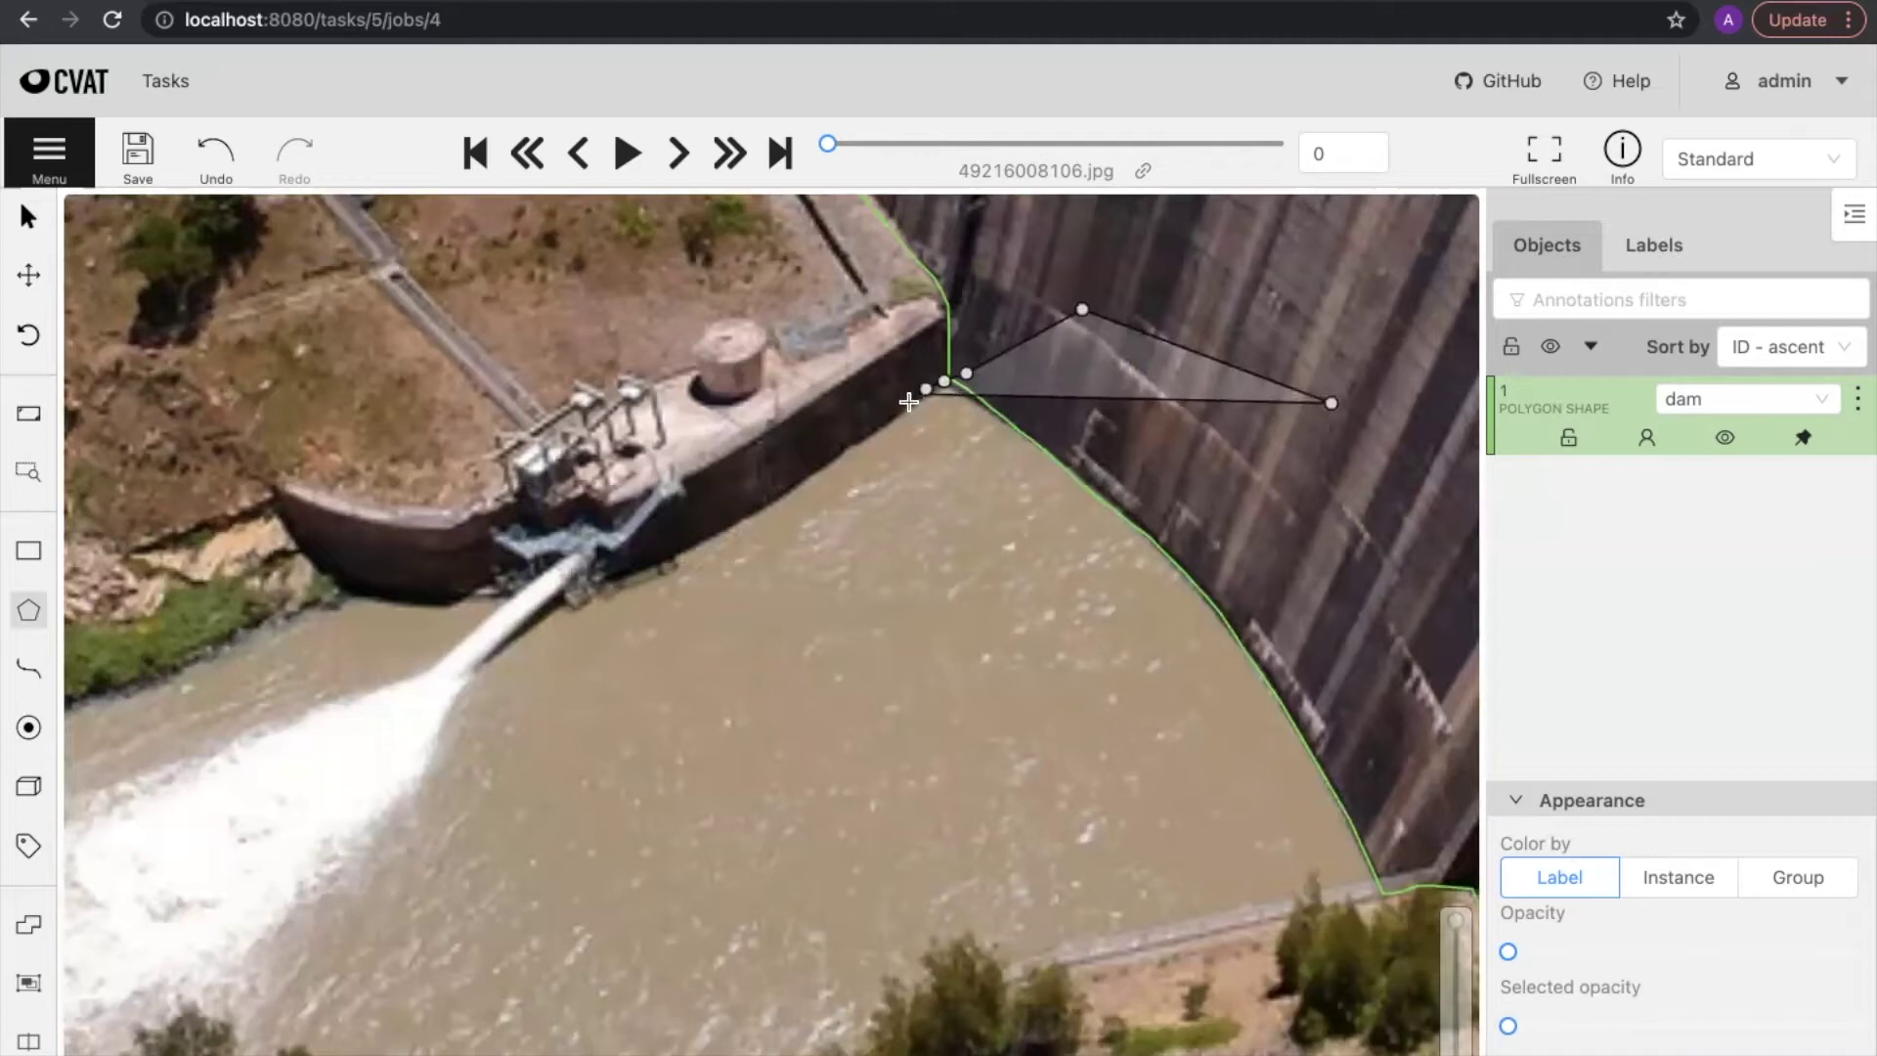
pyautogui.moveTo(692, 545)
pyautogui.mouseDown()
pyautogui.moveTo(620, 587)
pyautogui.moveTo(351, 594)
pyautogui.moveTo(365, 572)
pyautogui.moveTo(1042, 456)
pyautogui.moveTo(479, 678)
pyautogui.moveTo(427, 495)
pyautogui.moveTo(413, 270)
pyautogui.mouseUp()
pyautogui.click(477, 682)
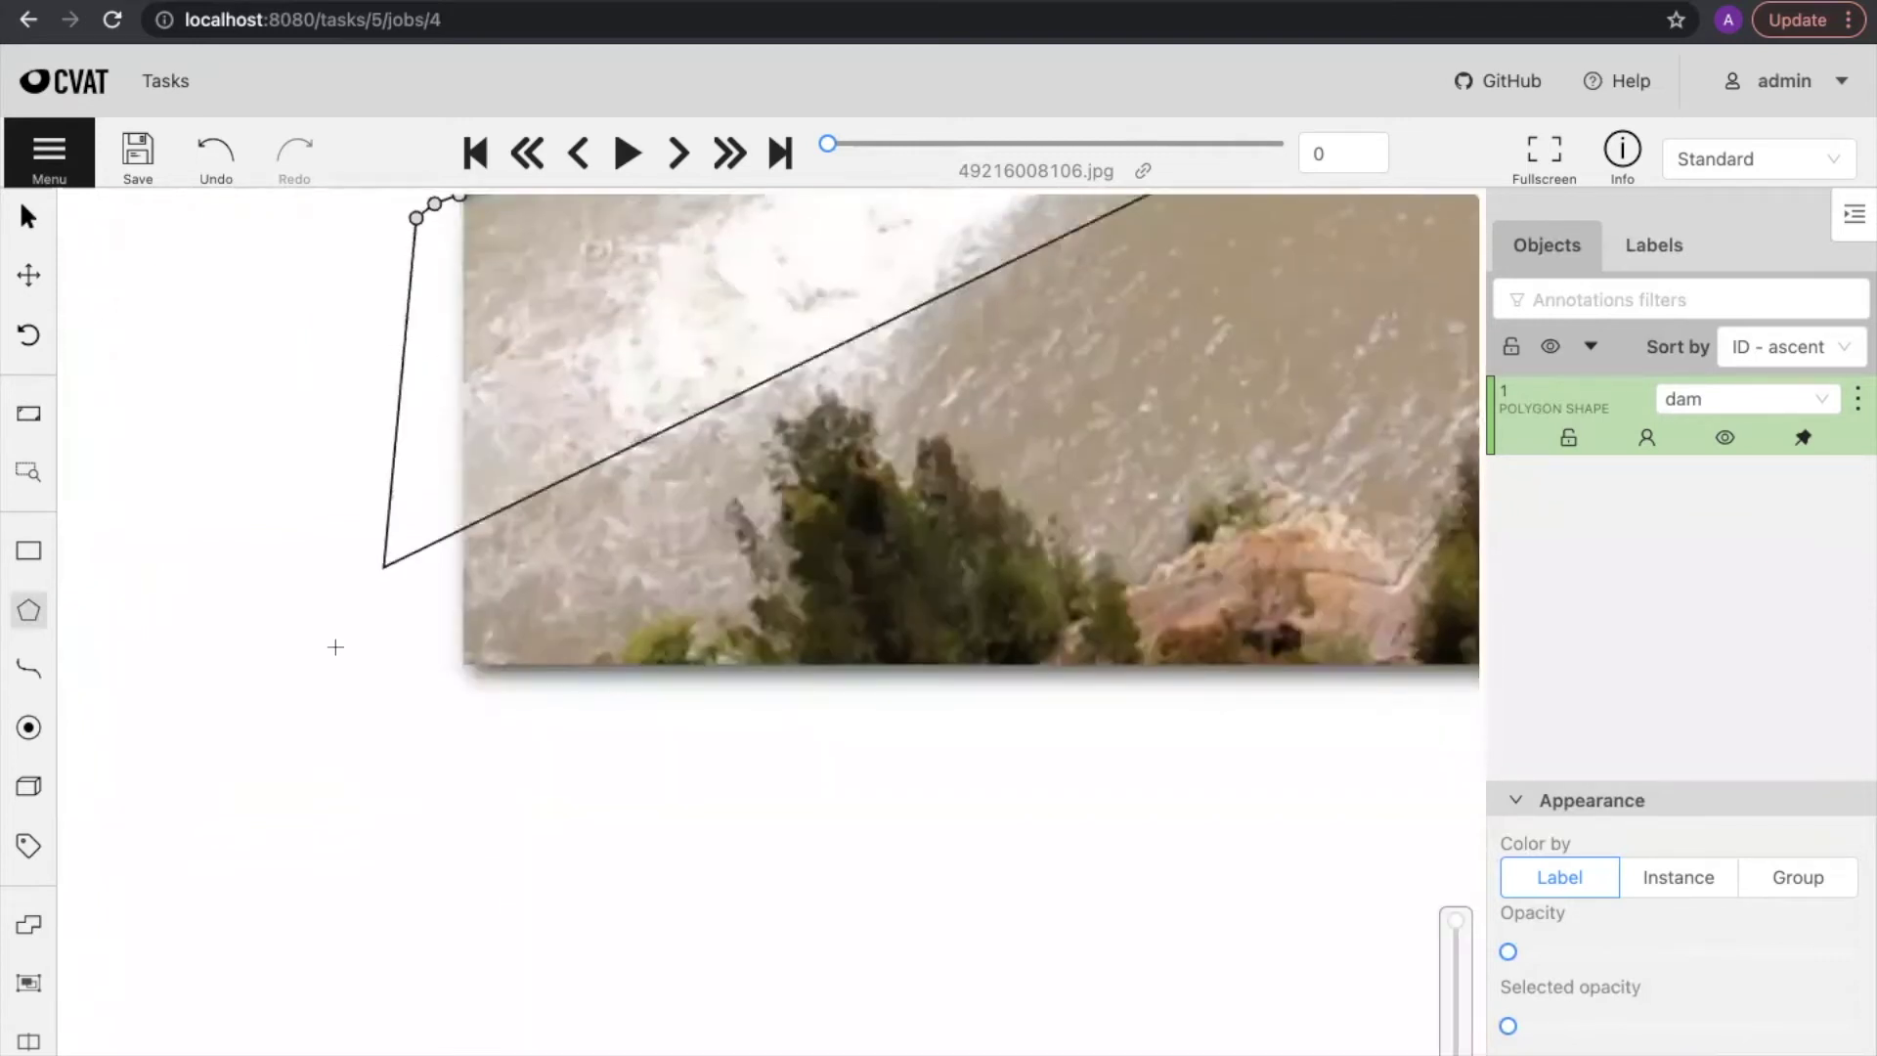
pyautogui.click(362, 734)
# Step: Trace the river's lower bank around the trees and along the low wall up to the foot of the dam
pyautogui.moveTo(607, 685)
pyautogui.mouseDown()
pyautogui.moveTo(744, 589)
pyautogui.moveTo(740, 513)
pyautogui.moveTo(775, 528)
pyautogui.moveTo(773, 458)
pyautogui.moveTo(836, 401)
pyautogui.moveTo(915, 479)
pyautogui.moveTo(937, 450)
pyautogui.moveTo(1098, 557)
pyautogui.moveTo(1173, 544)
pyautogui.moveTo(1219, 504)
pyautogui.moveTo(1404, 513)
pyautogui.moveTo(873, 760)
pyautogui.moveTo(283, 846)
pyautogui.moveTo(369, 718)
pyautogui.moveTo(452, 663)
pyautogui.moveTo(492, 689)
pyautogui.mouseUp()
pyautogui.scroll(1, 493, 688)
pyautogui.scroll(-1, 492, 688)
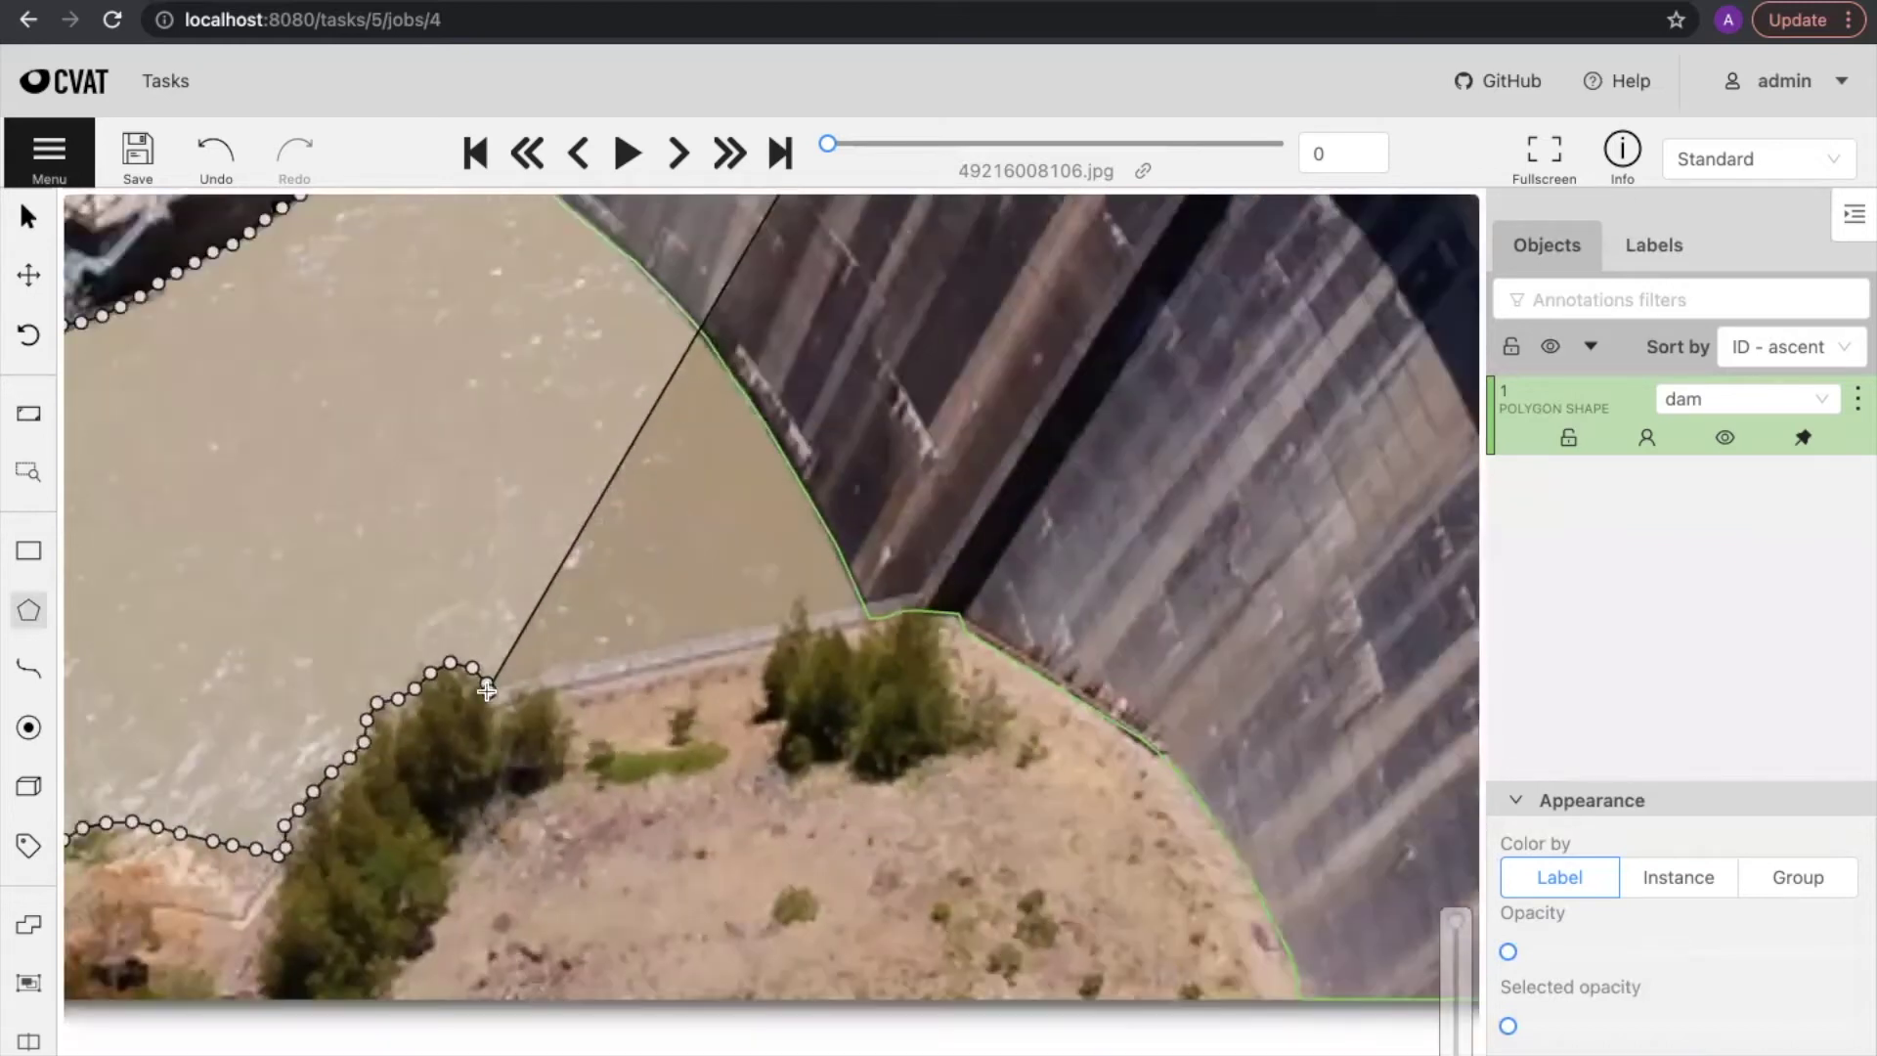
pyautogui.scroll(1, 493, 688)
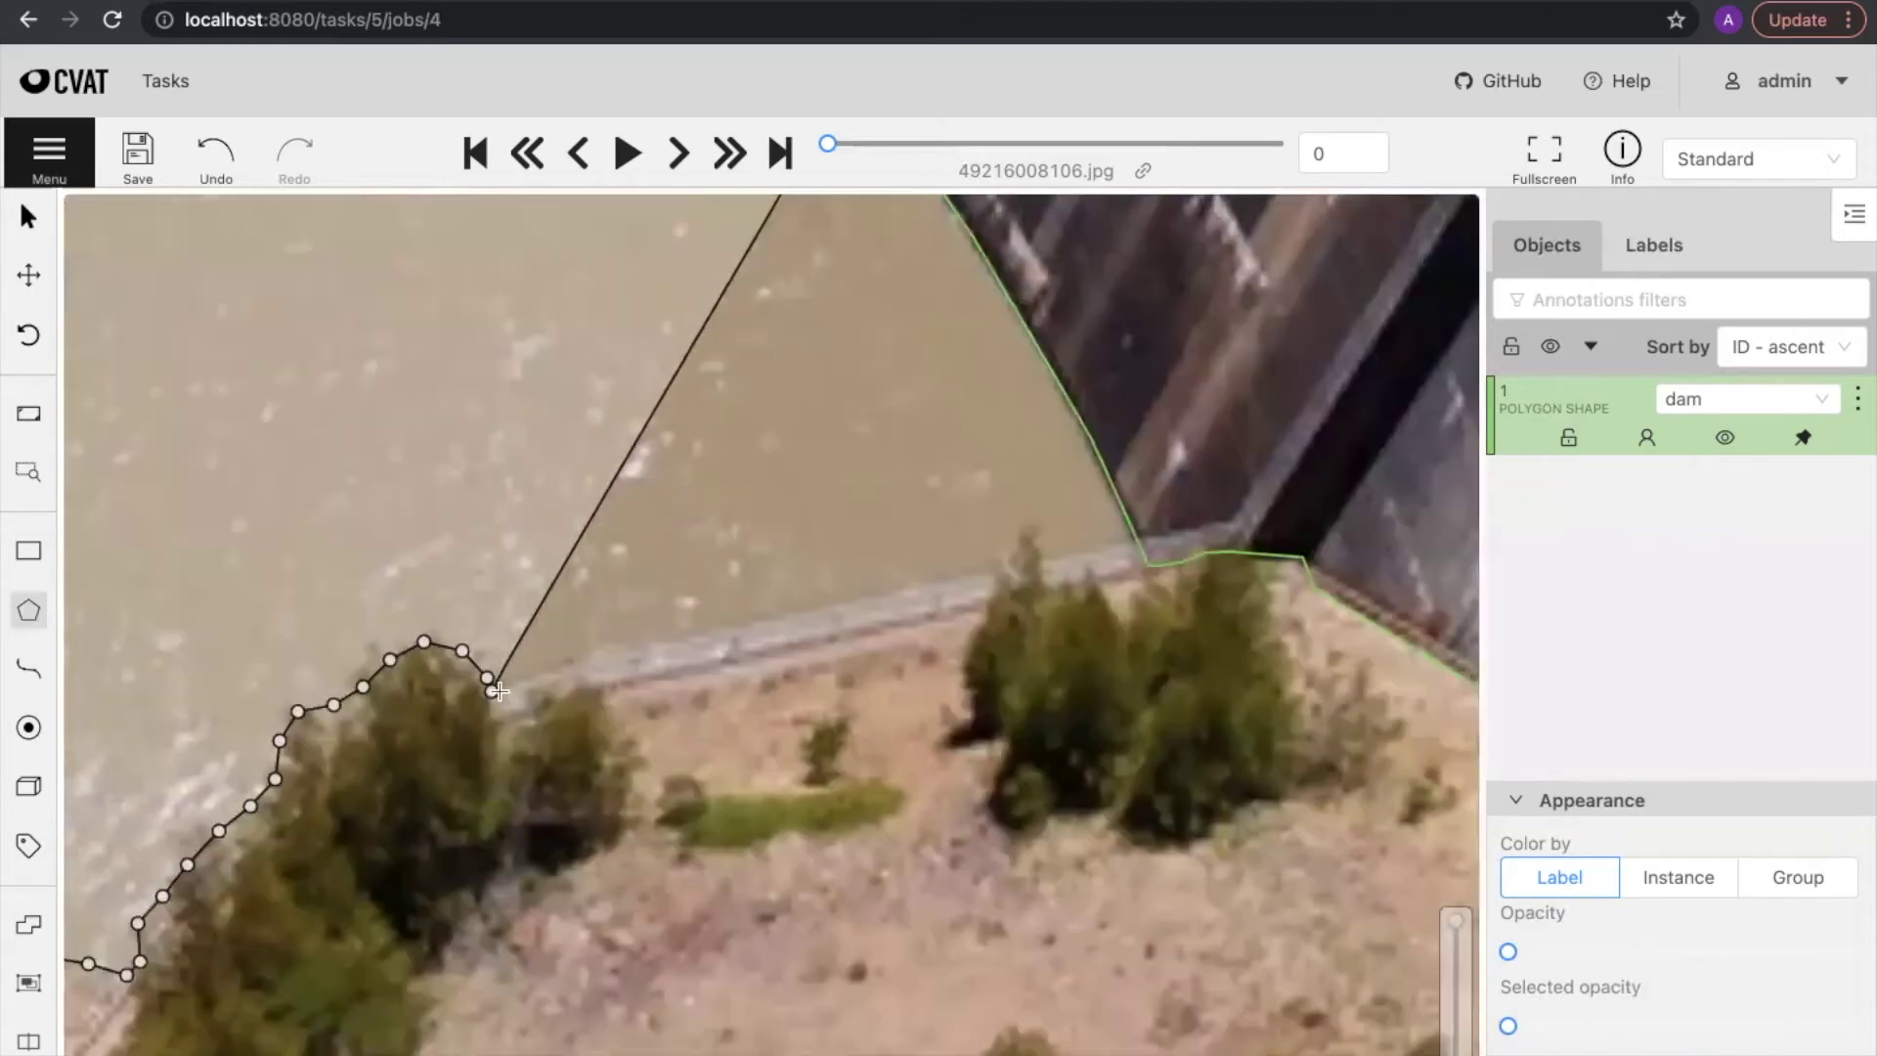
pyautogui.click(622, 652)
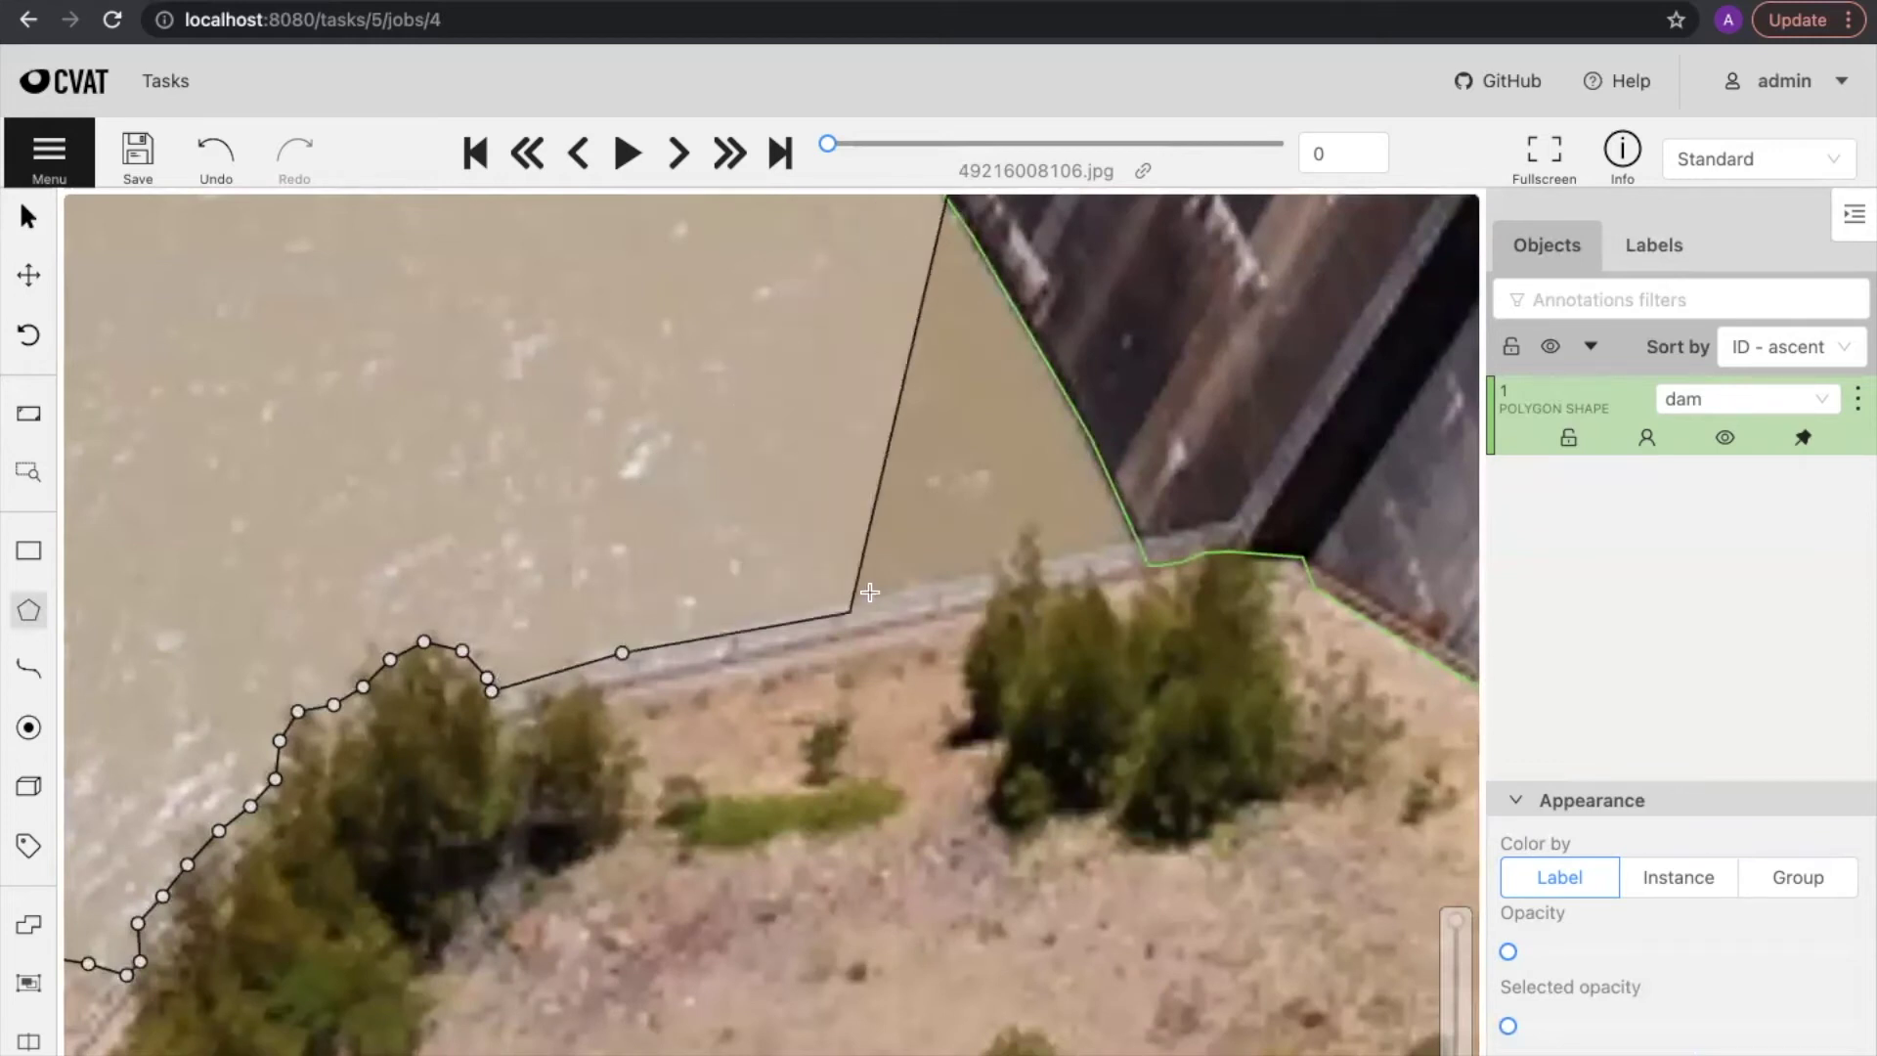
pyautogui.click(1024, 531)
pyautogui.click(1043, 524)
pyautogui.click(1059, 536)
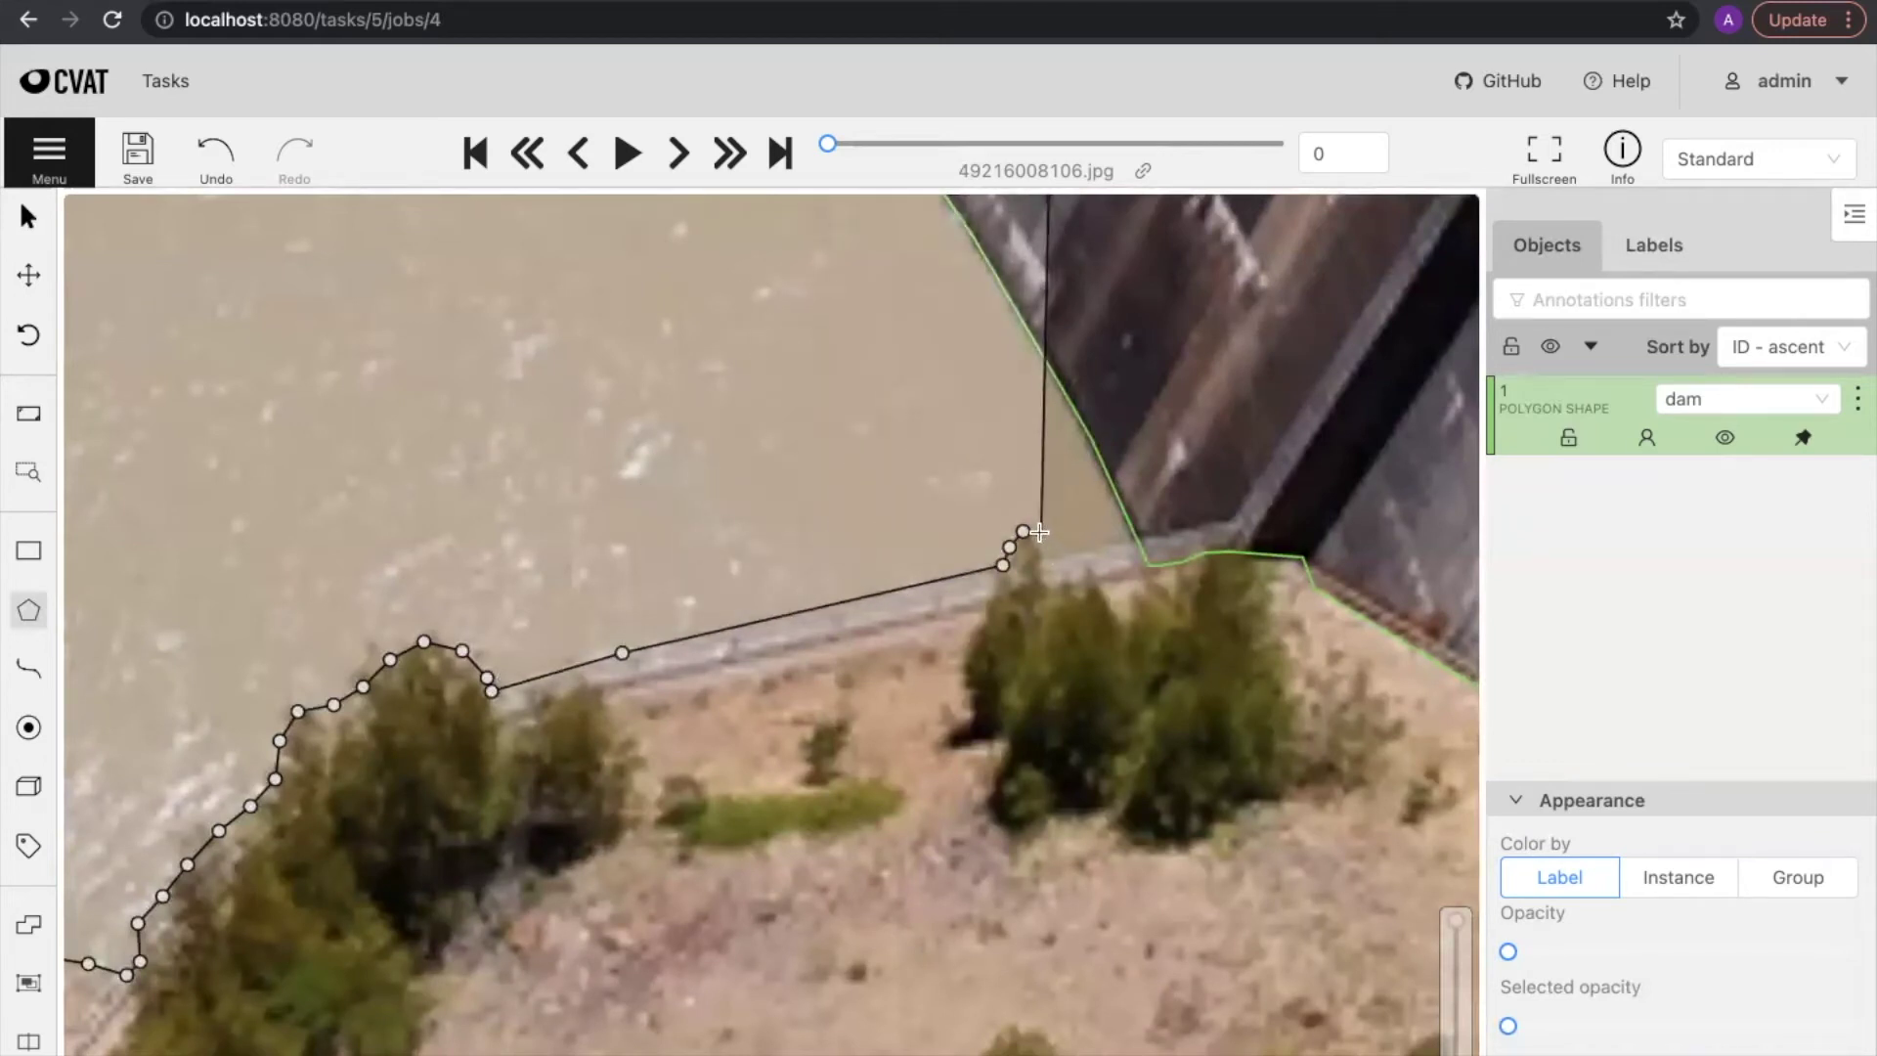
pyautogui.click(1195, 531)
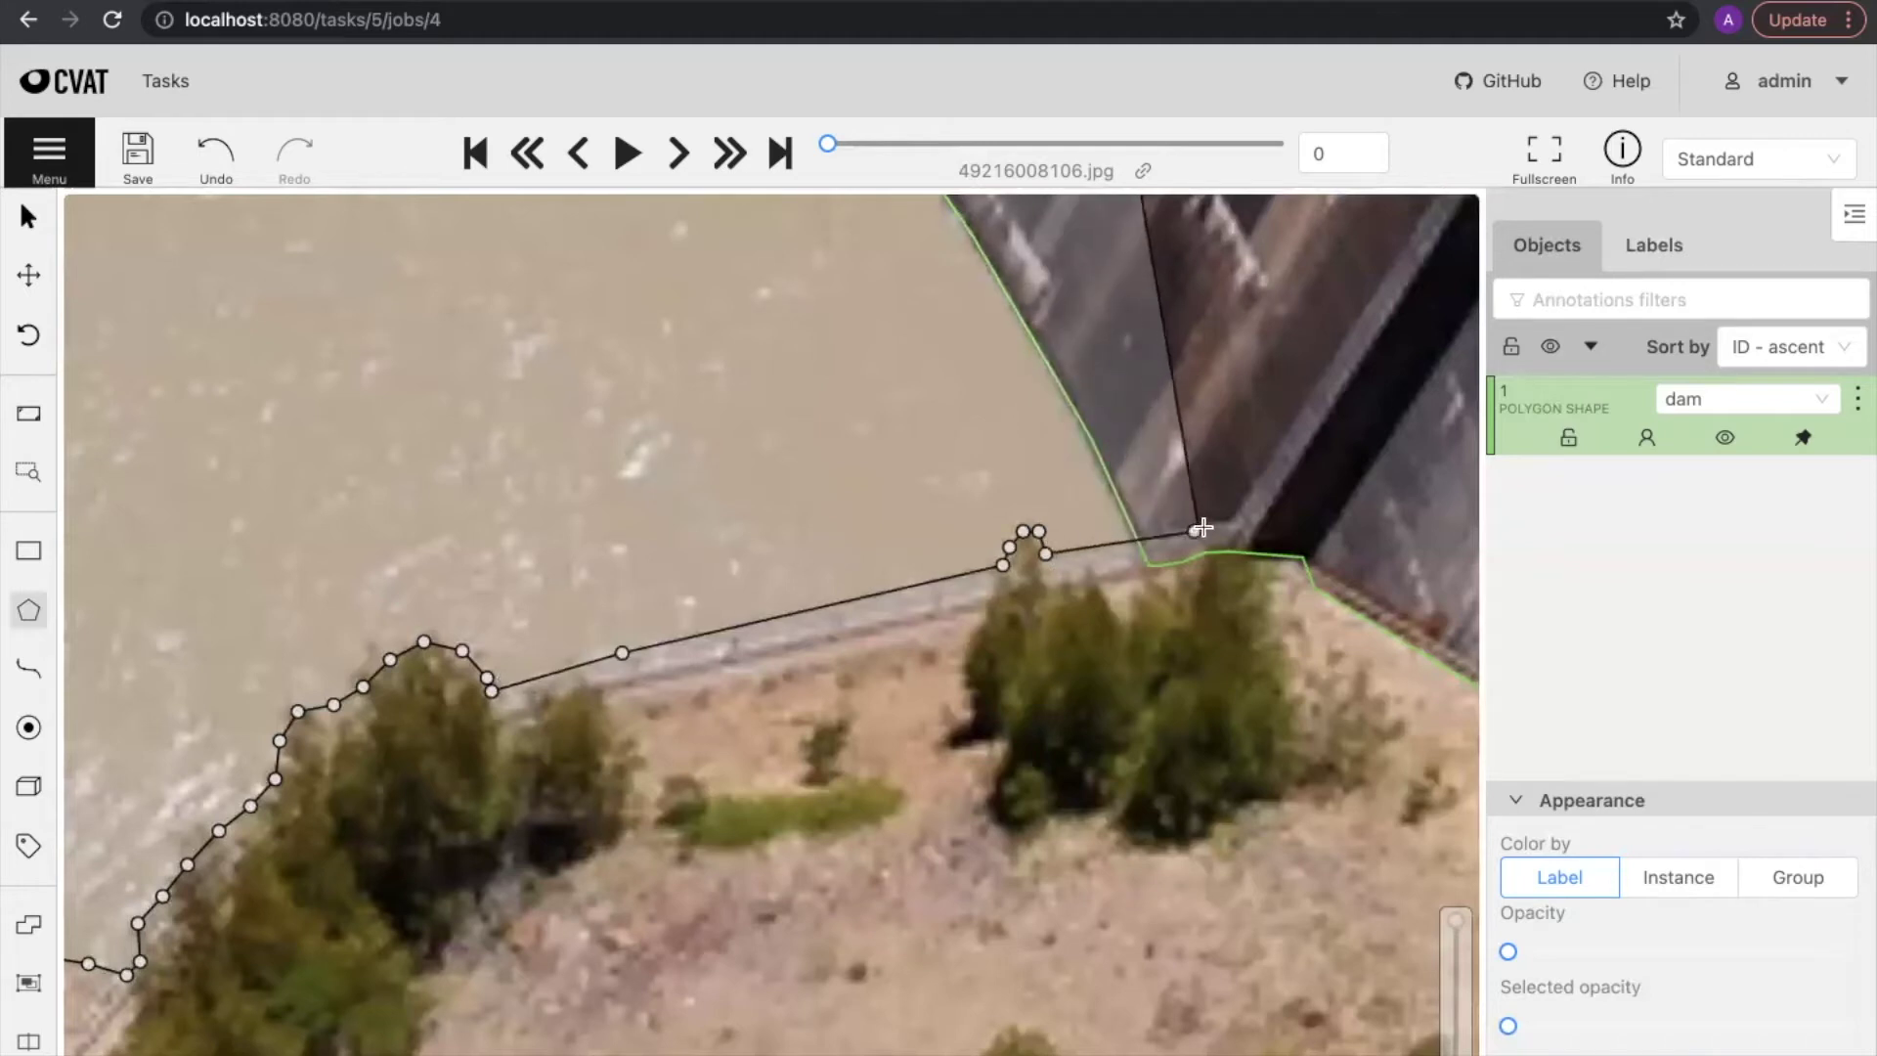
# Step: Close the river outline with points overlapping the dam face and finish the polygon
pyautogui.moveTo(1203, 525); pyautogui.dragTo(911, 761)
pyautogui.scroll(2, 926, 733)
pyautogui.scroll(-7, 926, 733)
pyautogui.moveTo(958, 594); pyautogui.dragTo(1065, 675)
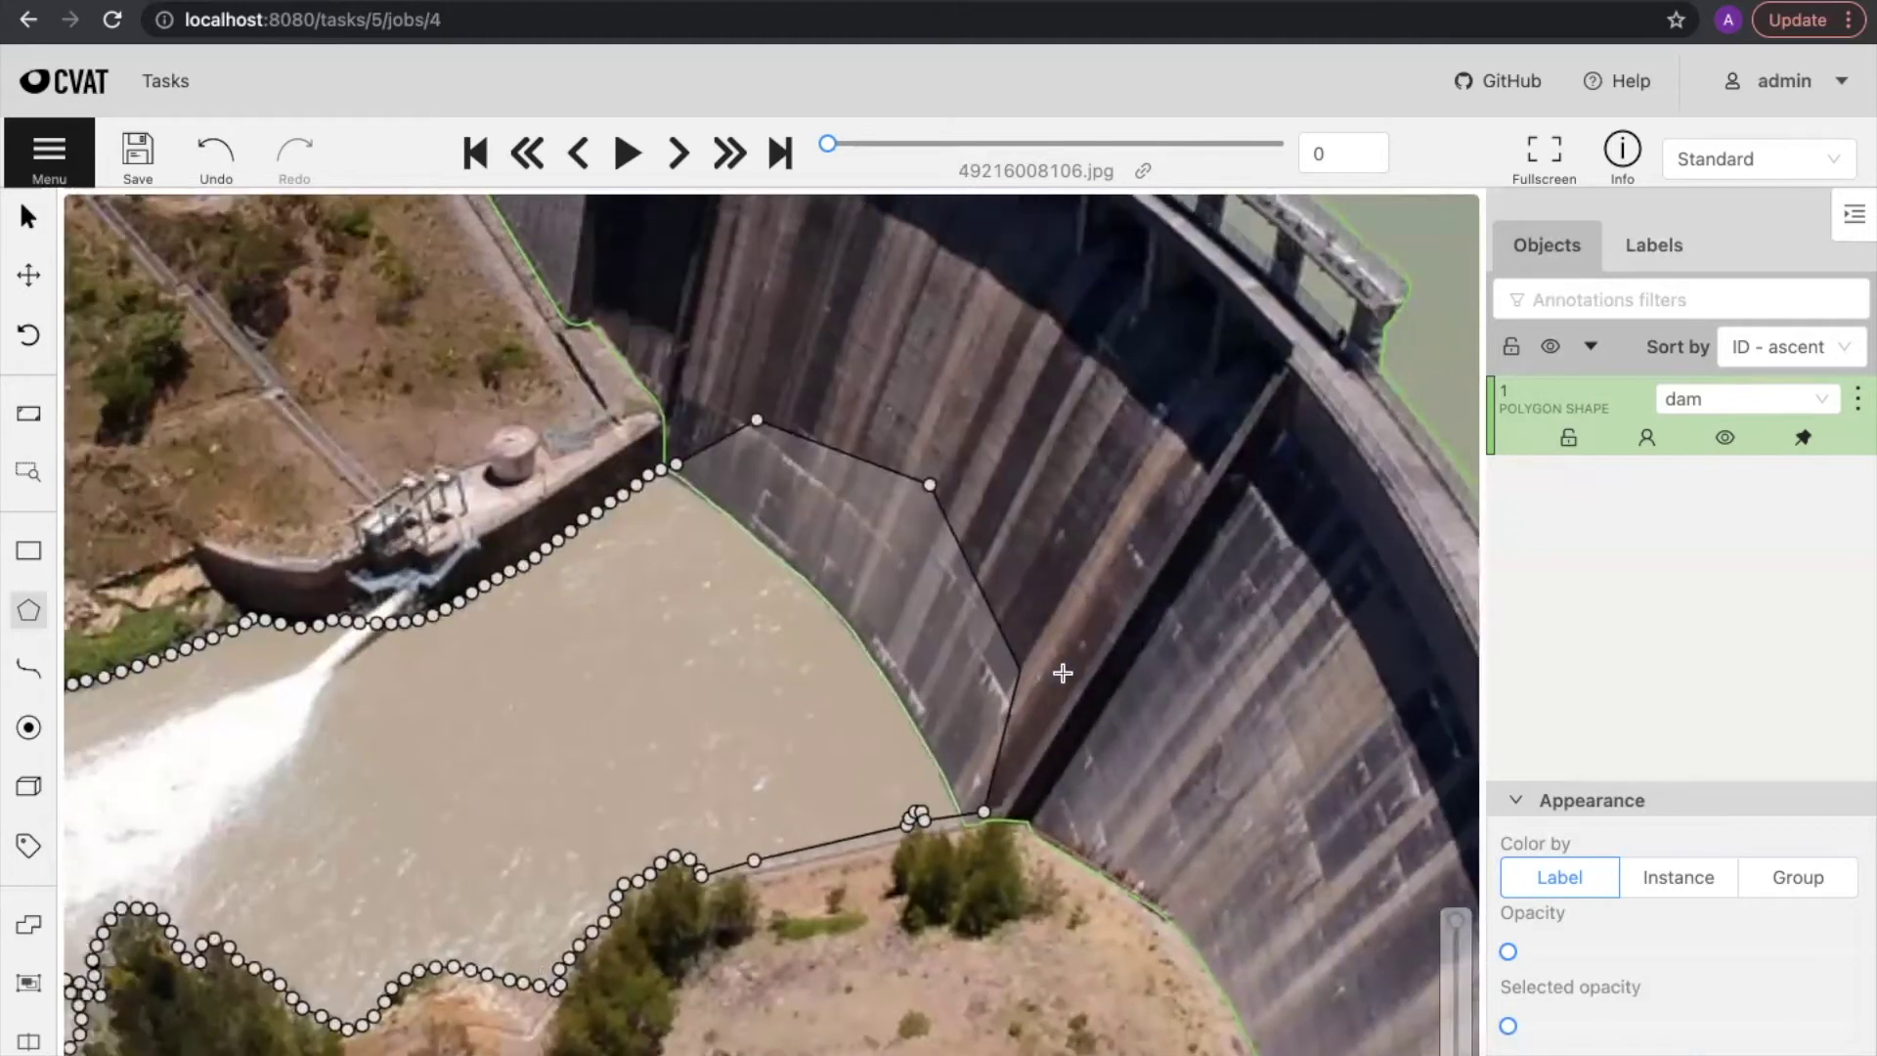
pyautogui.click(971, 638)
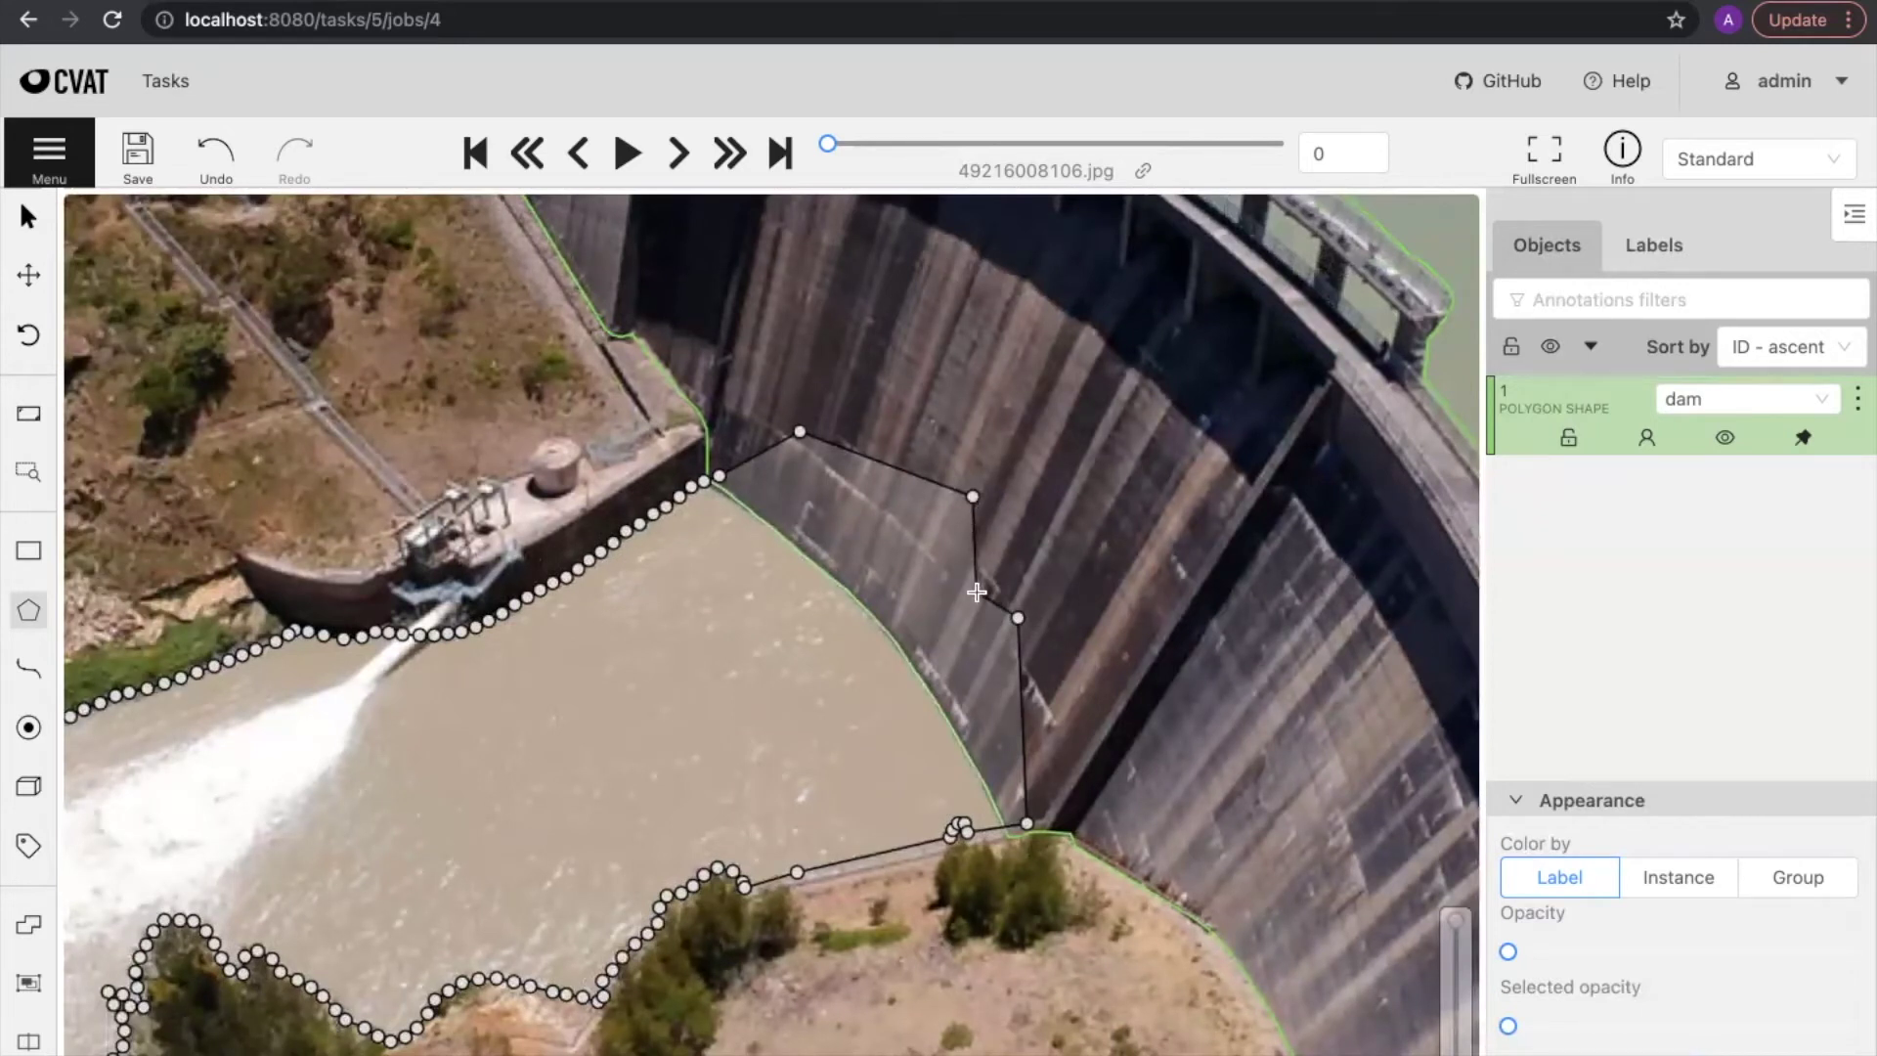
pyautogui.press('n')
# Step: Raise the annotation opacity to 100, check how the dam and river fills meet, and return the opacity to the minimum
pyautogui.moveTo(637, 789); pyautogui.dragTo(787, 740)
pyautogui.scroll(1, 771, 754)
pyautogui.scroll(-1, 771, 754)
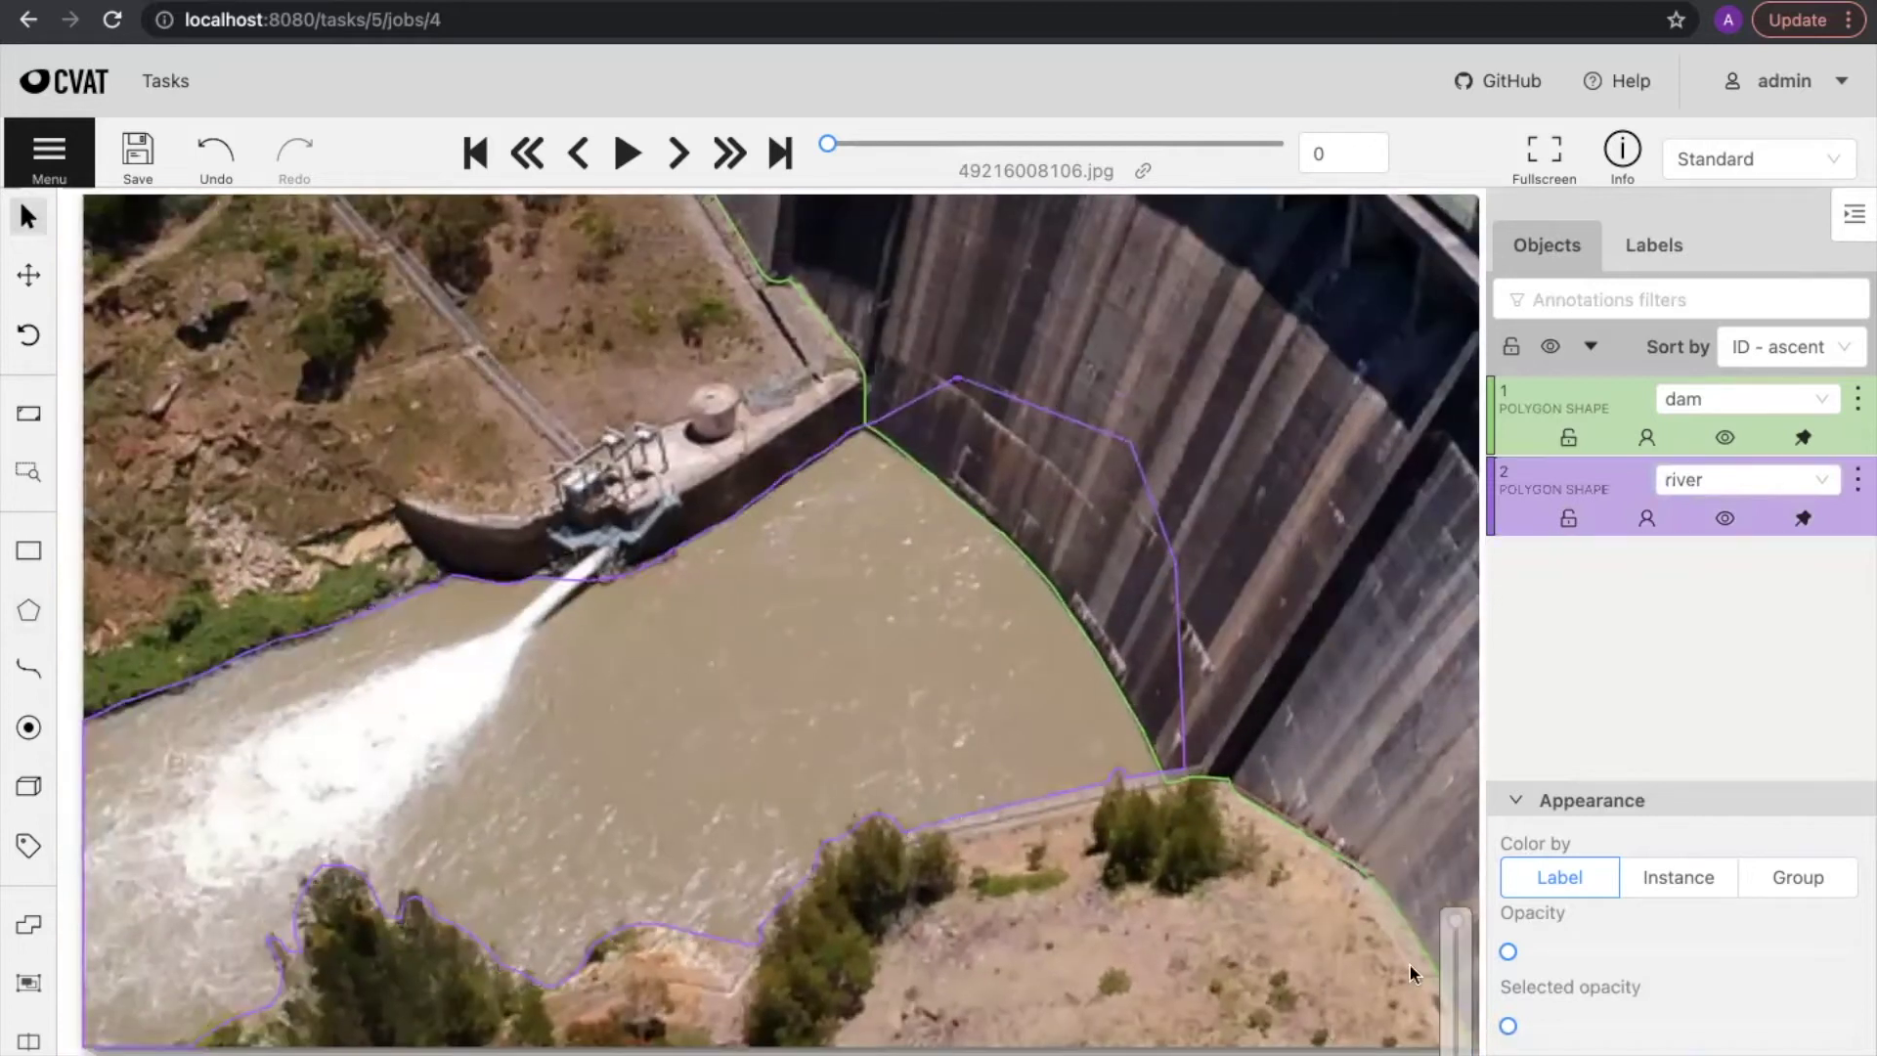
pyautogui.moveTo(1555, 953); pyautogui.dragTo(1867, 954)
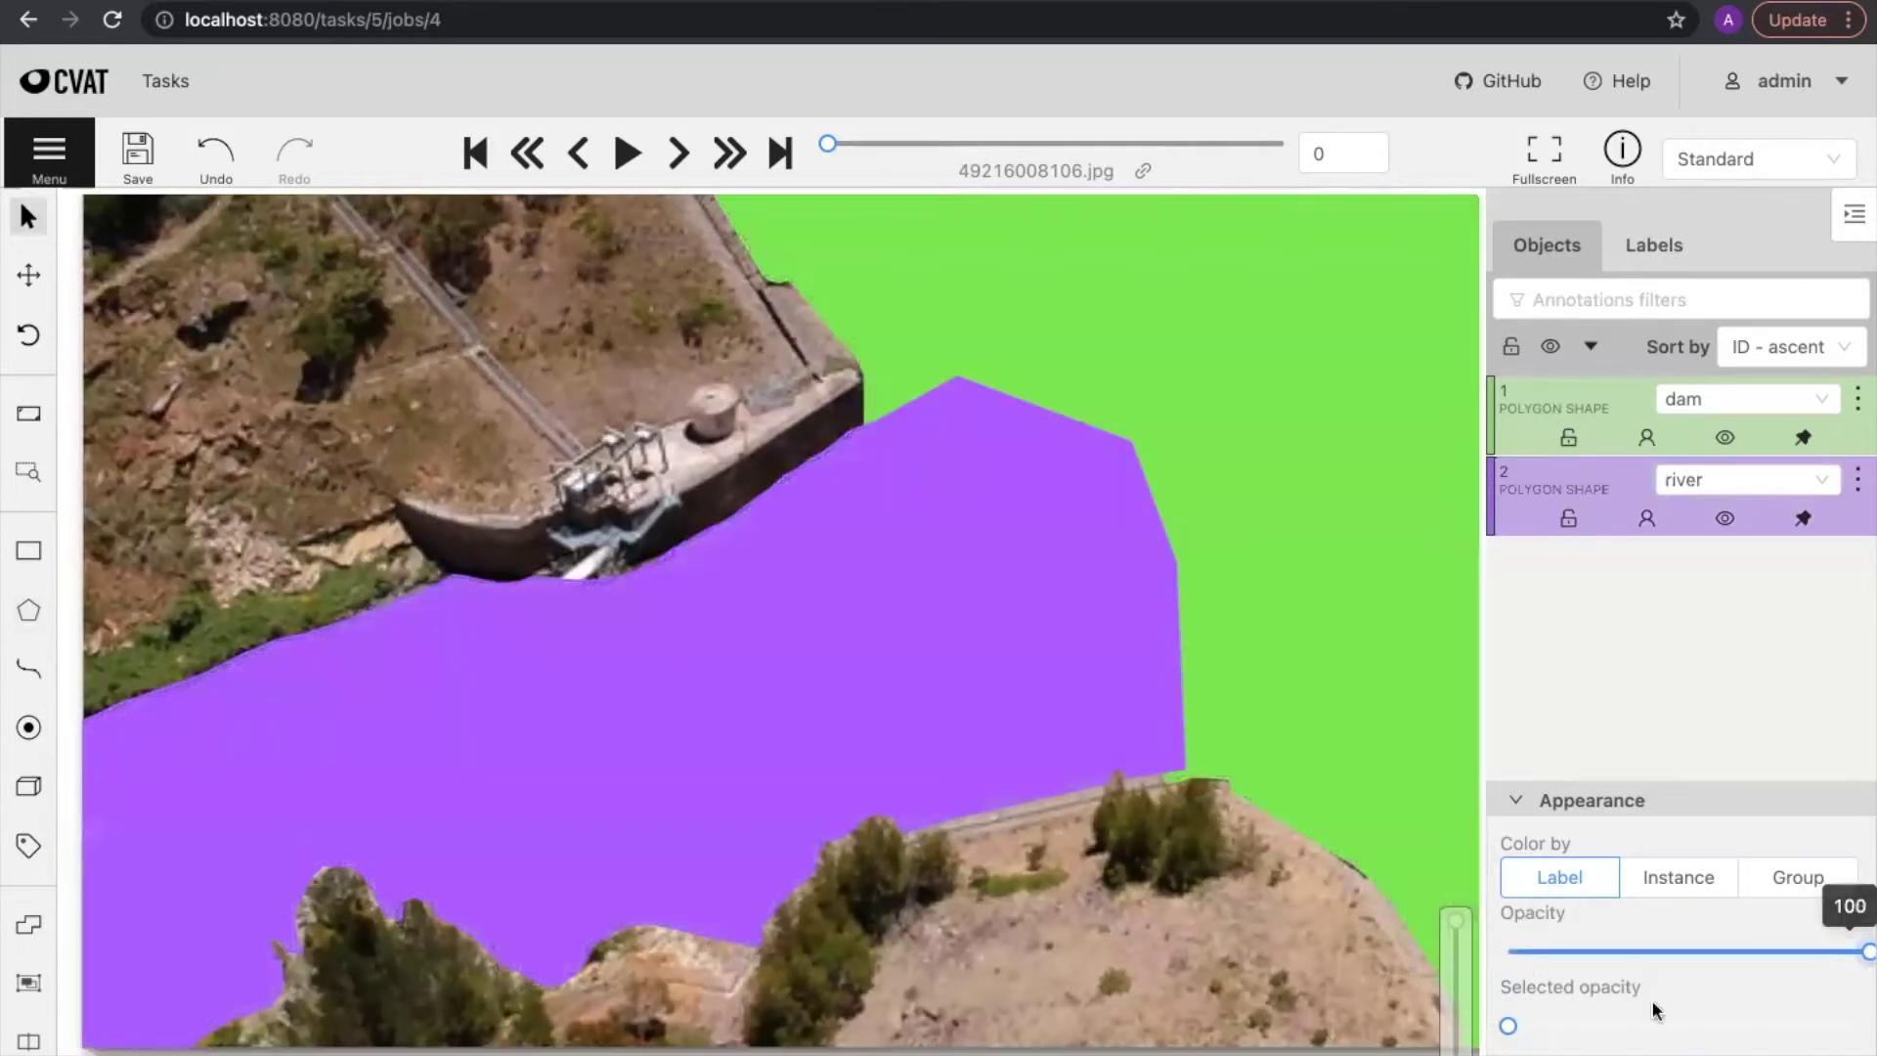
pyautogui.moveTo(1054, 942); pyautogui.dragTo(984, 927)
pyautogui.scroll(-5, 977, 921)
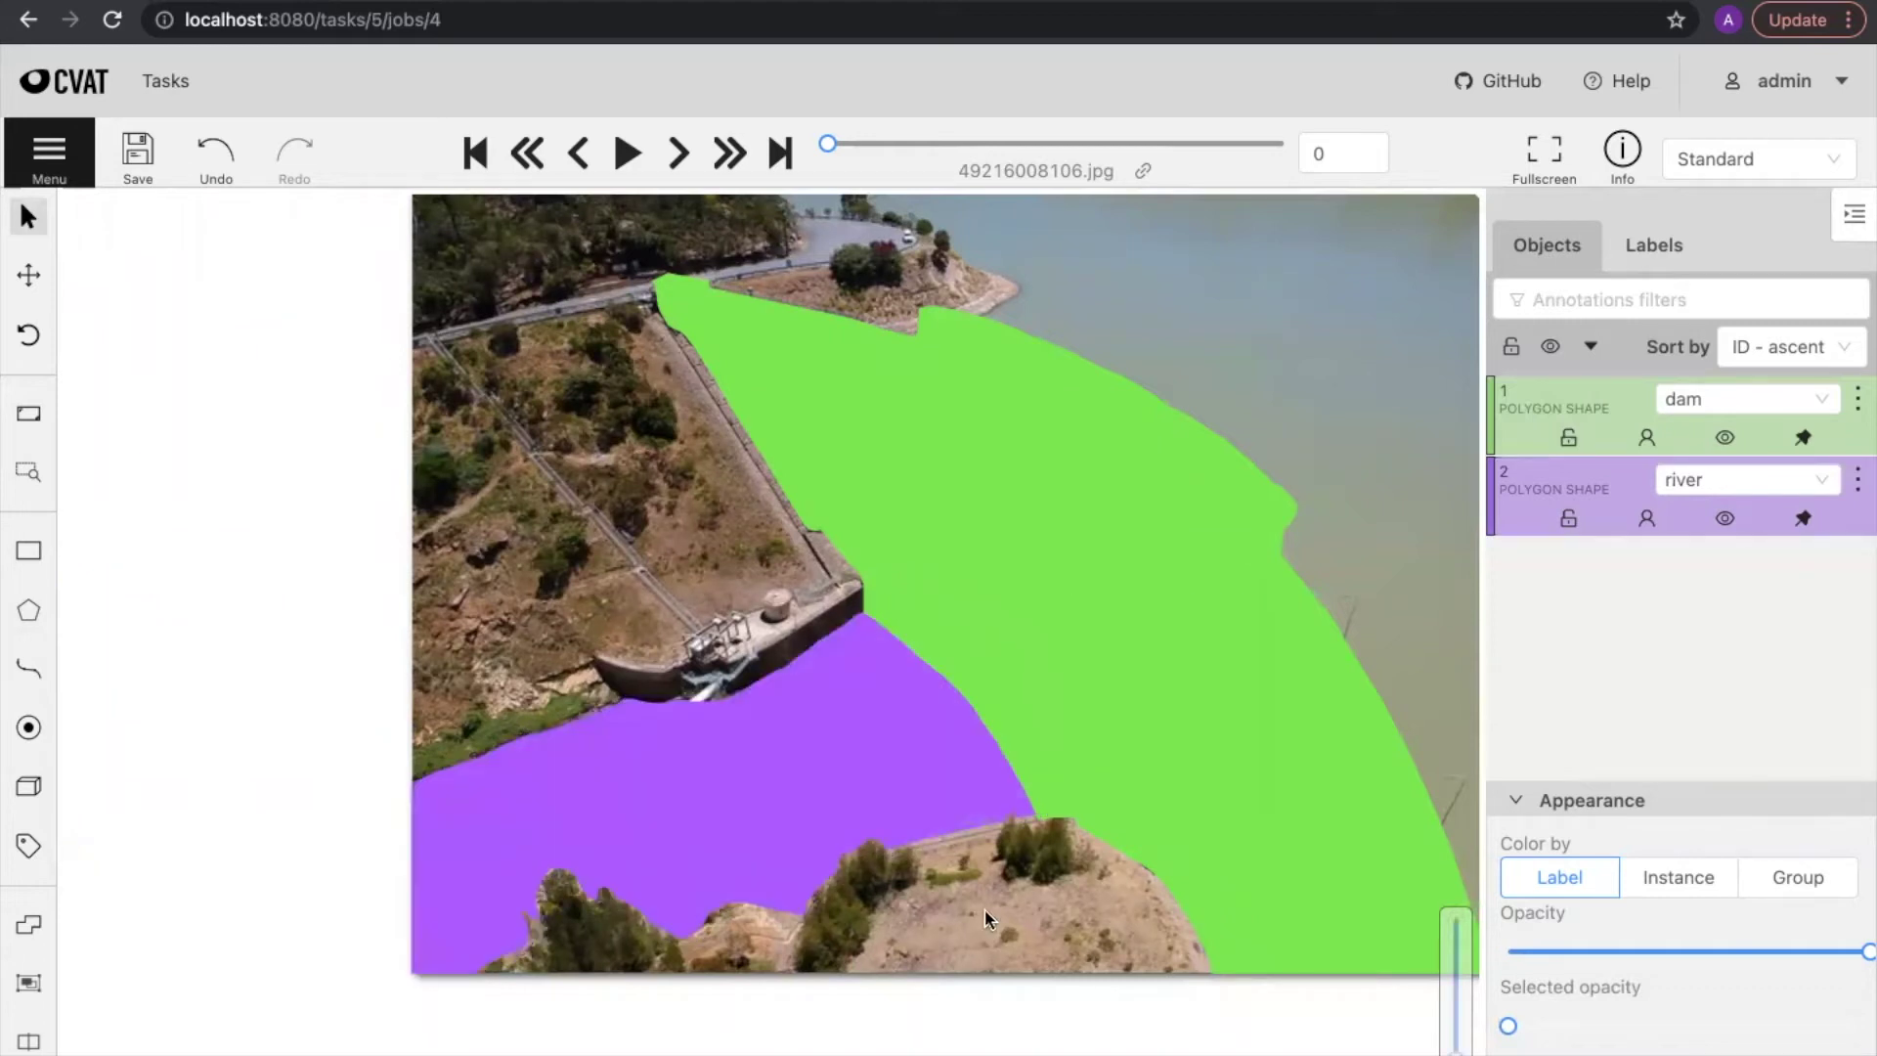
pyautogui.moveTo(979, 921); pyautogui.dragTo(909, 893)
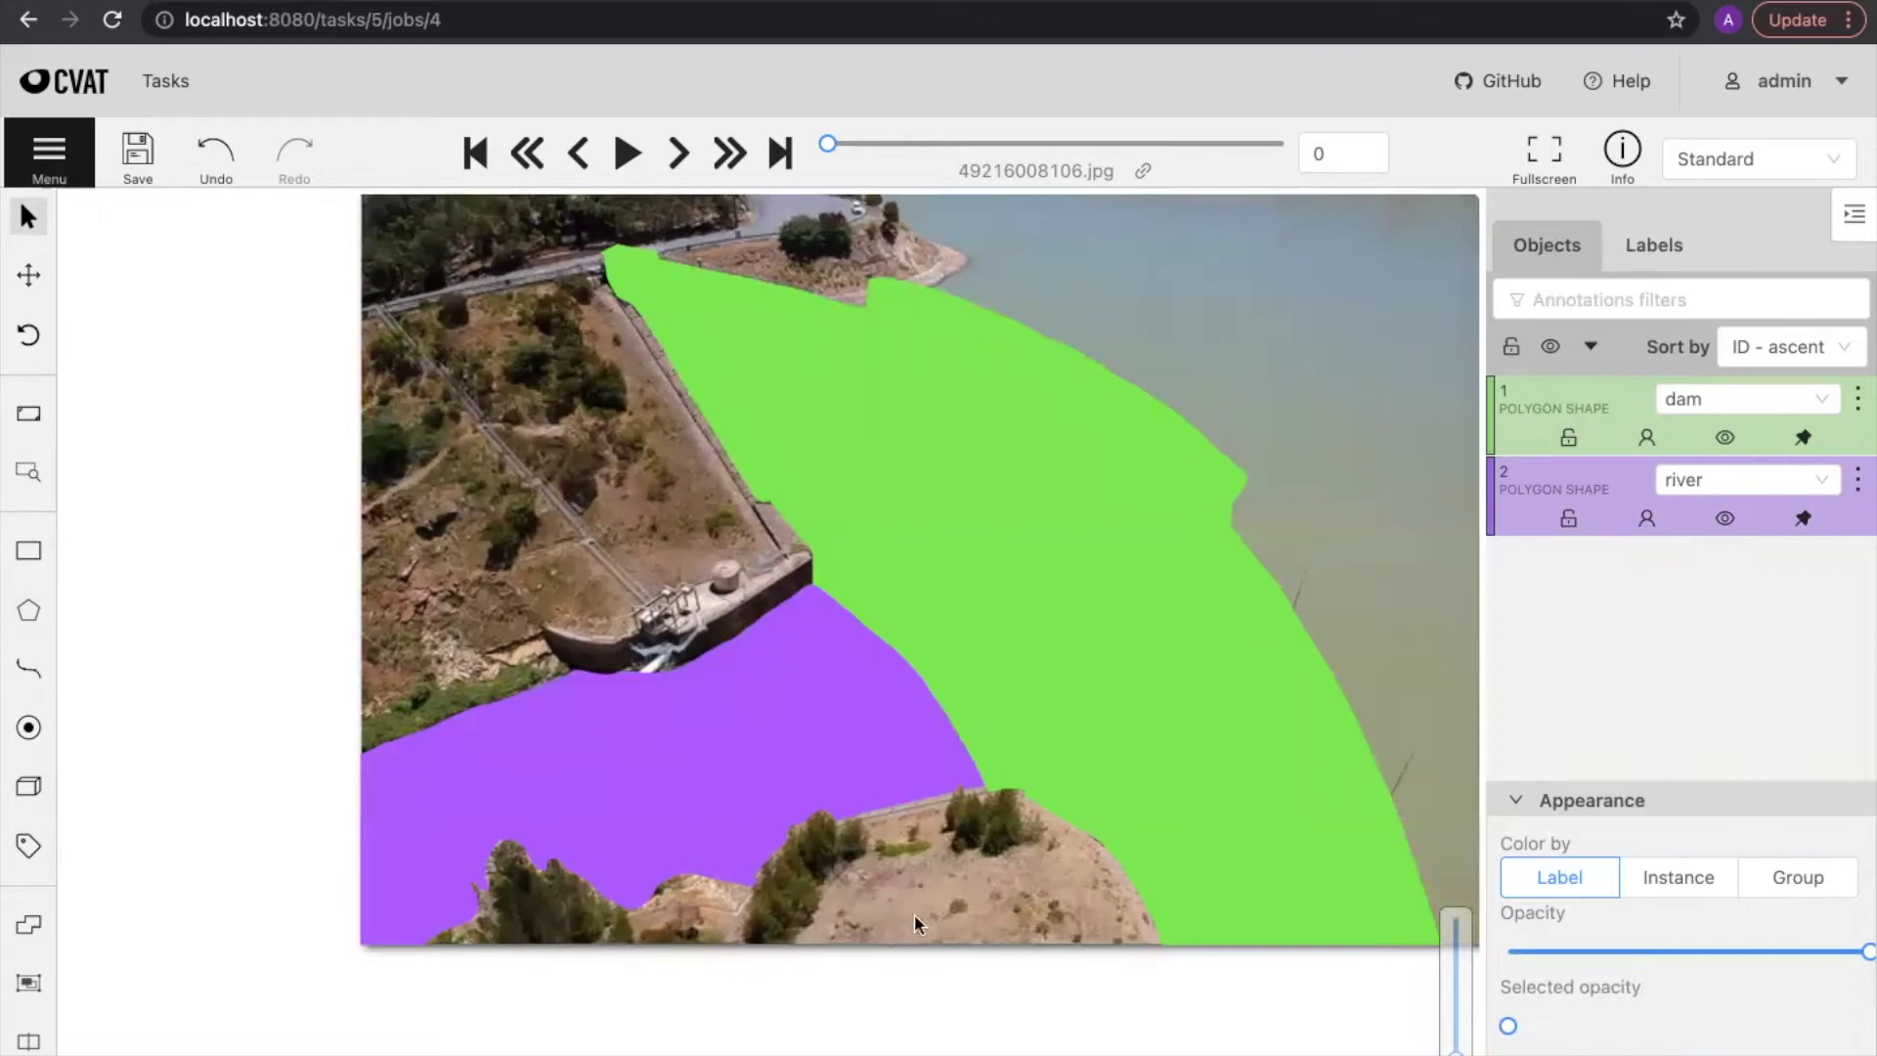
pyautogui.moveTo(914, 915); pyautogui.dragTo(950, 965)
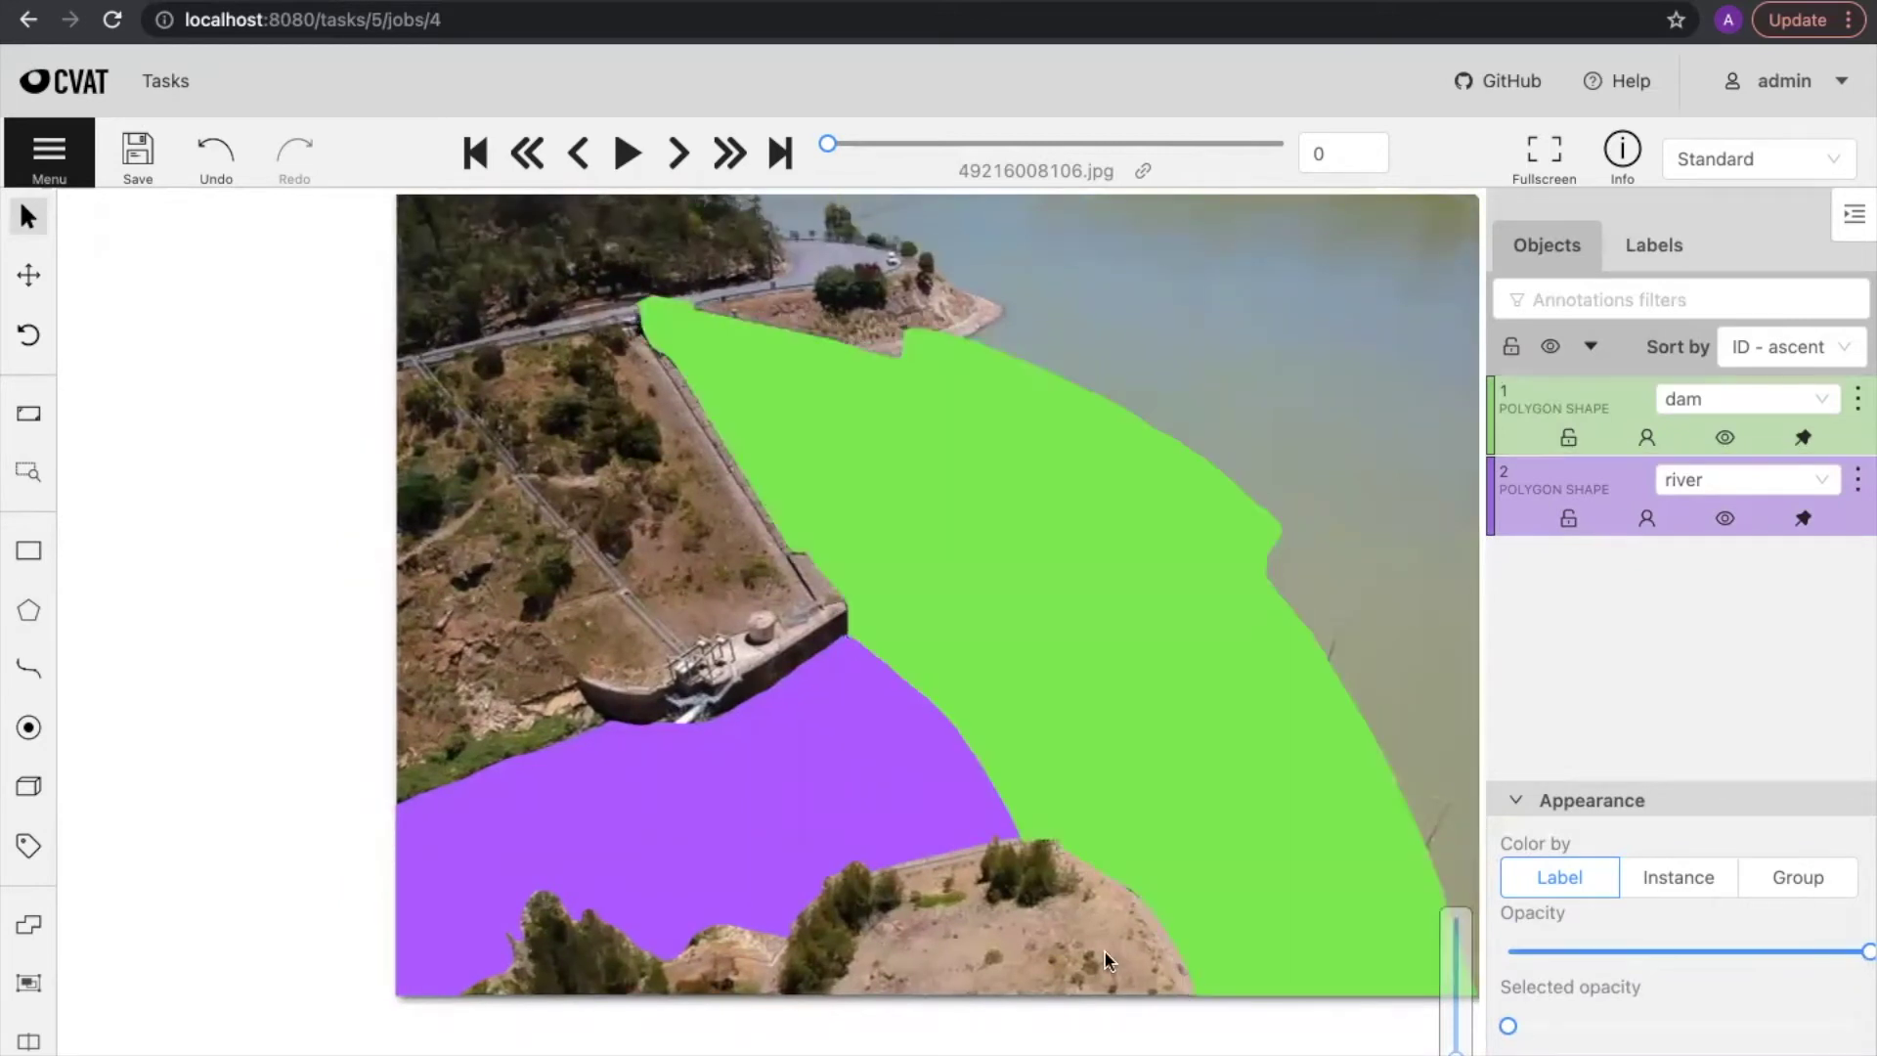
pyautogui.moveTo(1855, 955); pyautogui.dragTo(1364, 949)
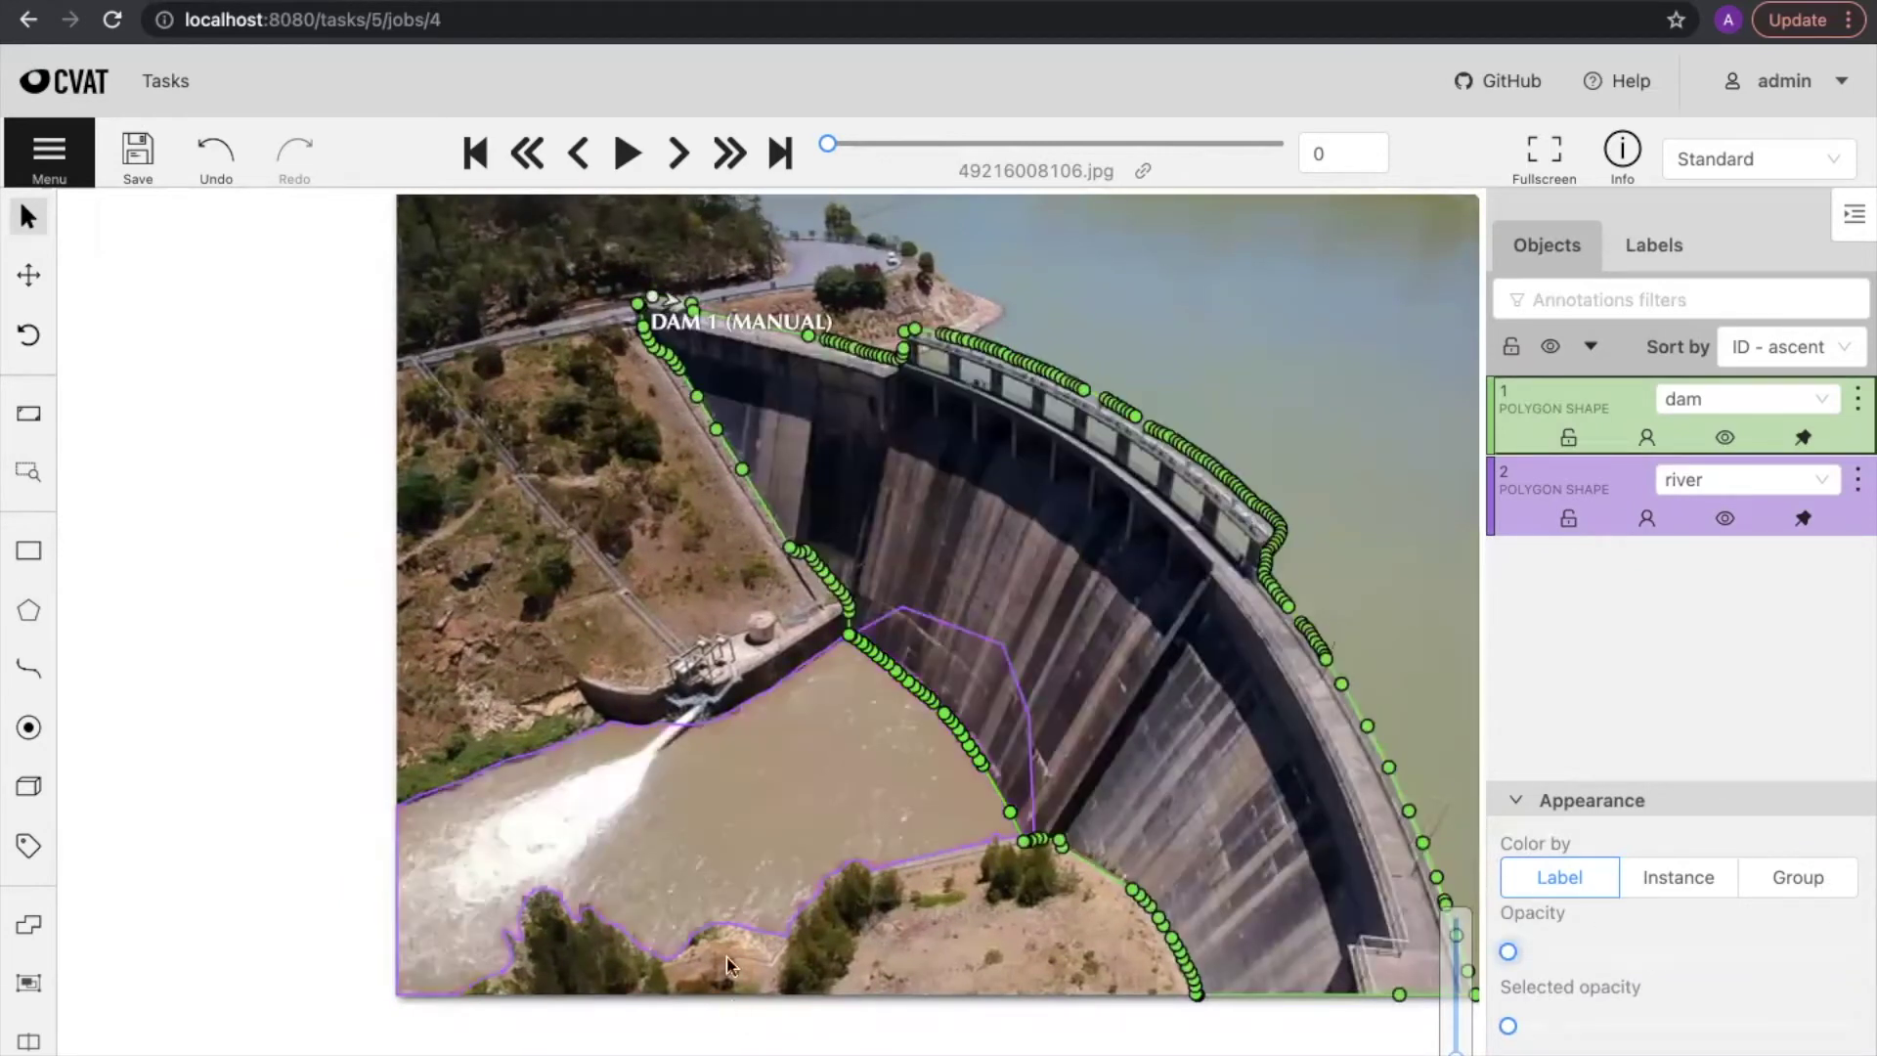
# Step: Start a new polygon shape with the label road
pyautogui.moveTo(917, 905); pyautogui.dragTo(849, 873)
pyautogui.moveTo(493, 544); pyautogui.dragTo(489, 637)
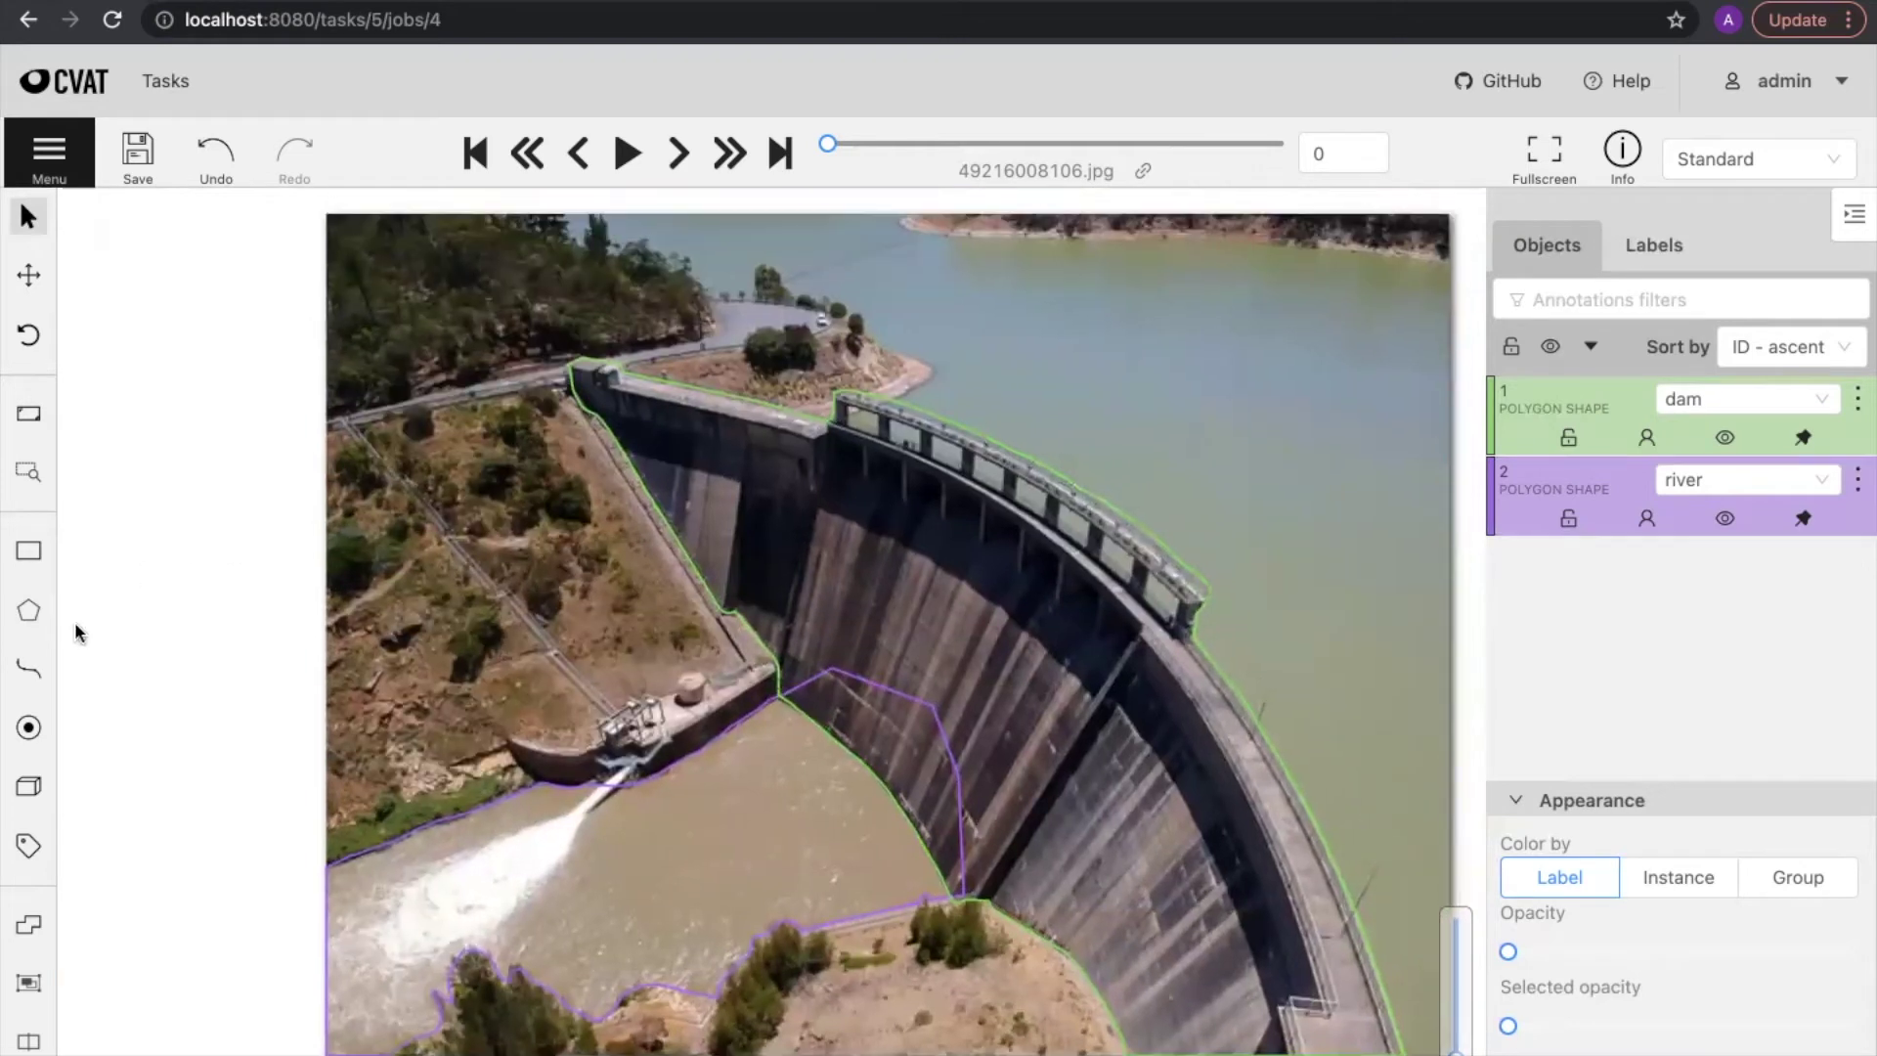
pyautogui.moveTo(30, 606)
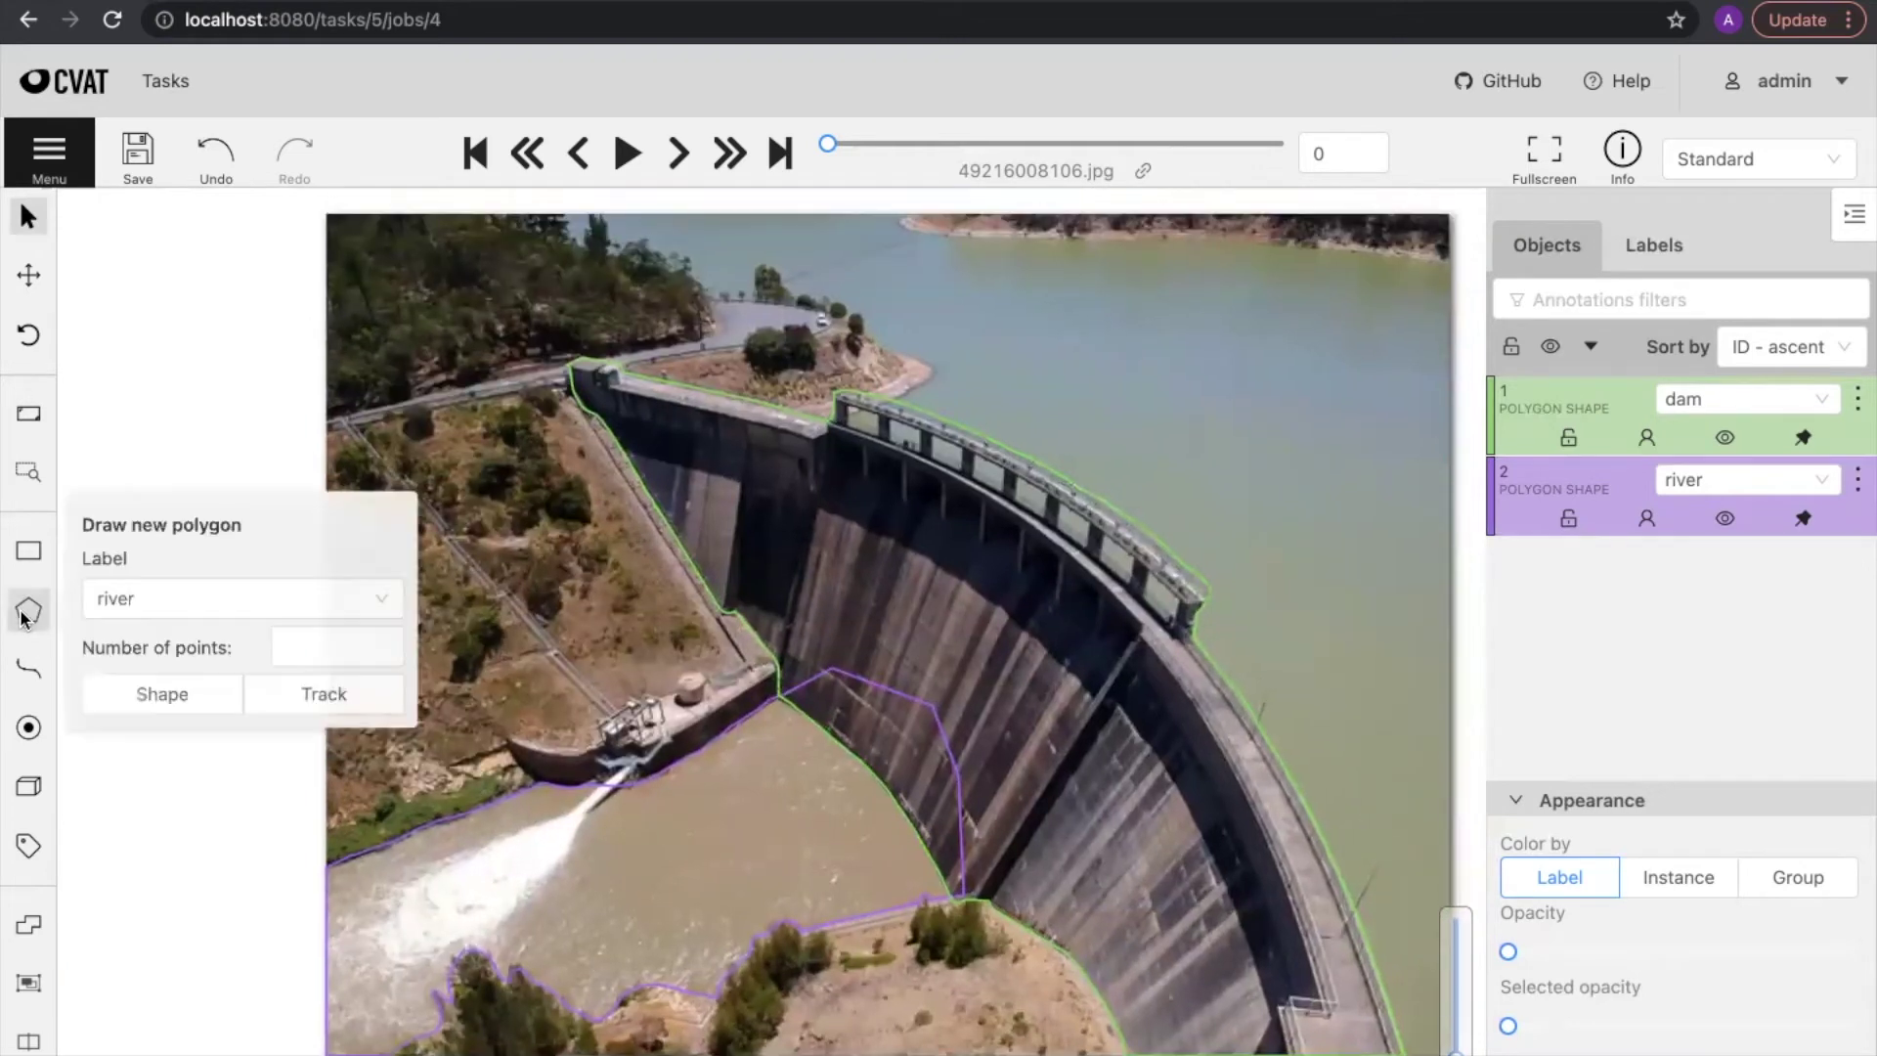
pyautogui.click(156, 599)
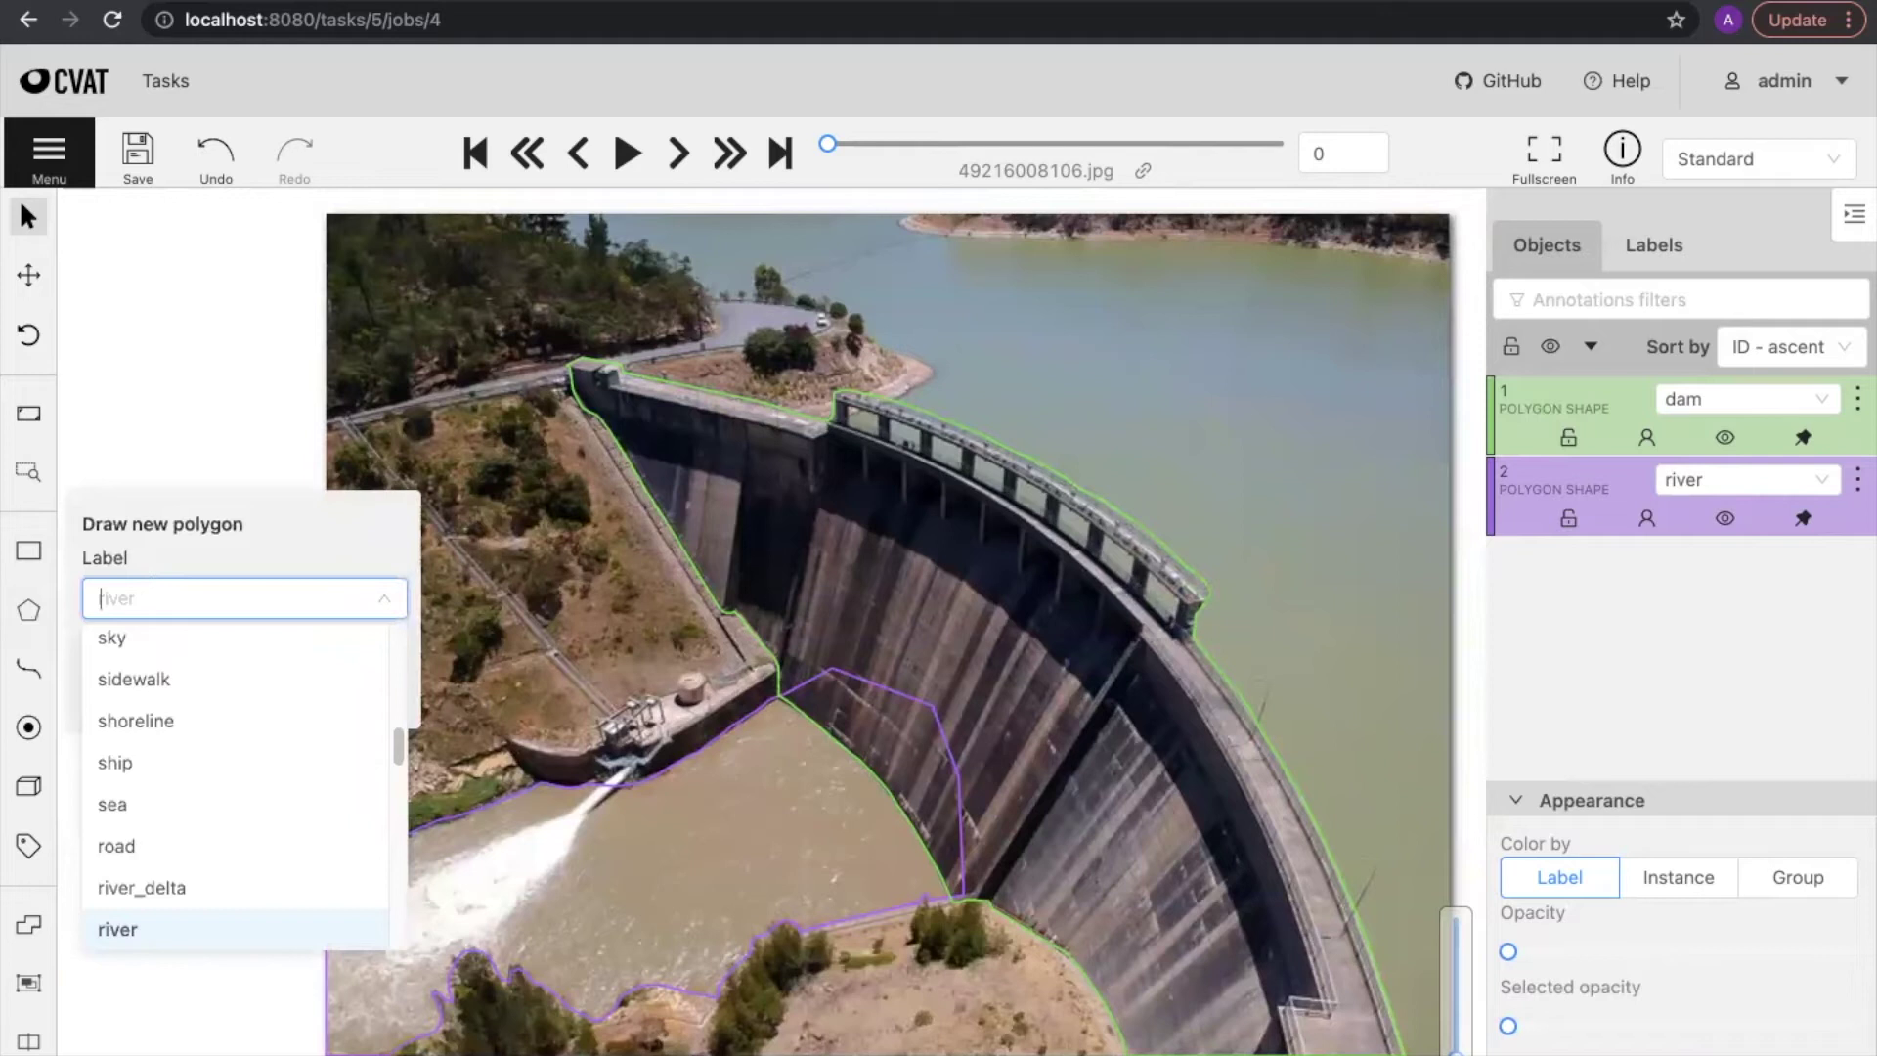
pyautogui.write('road')
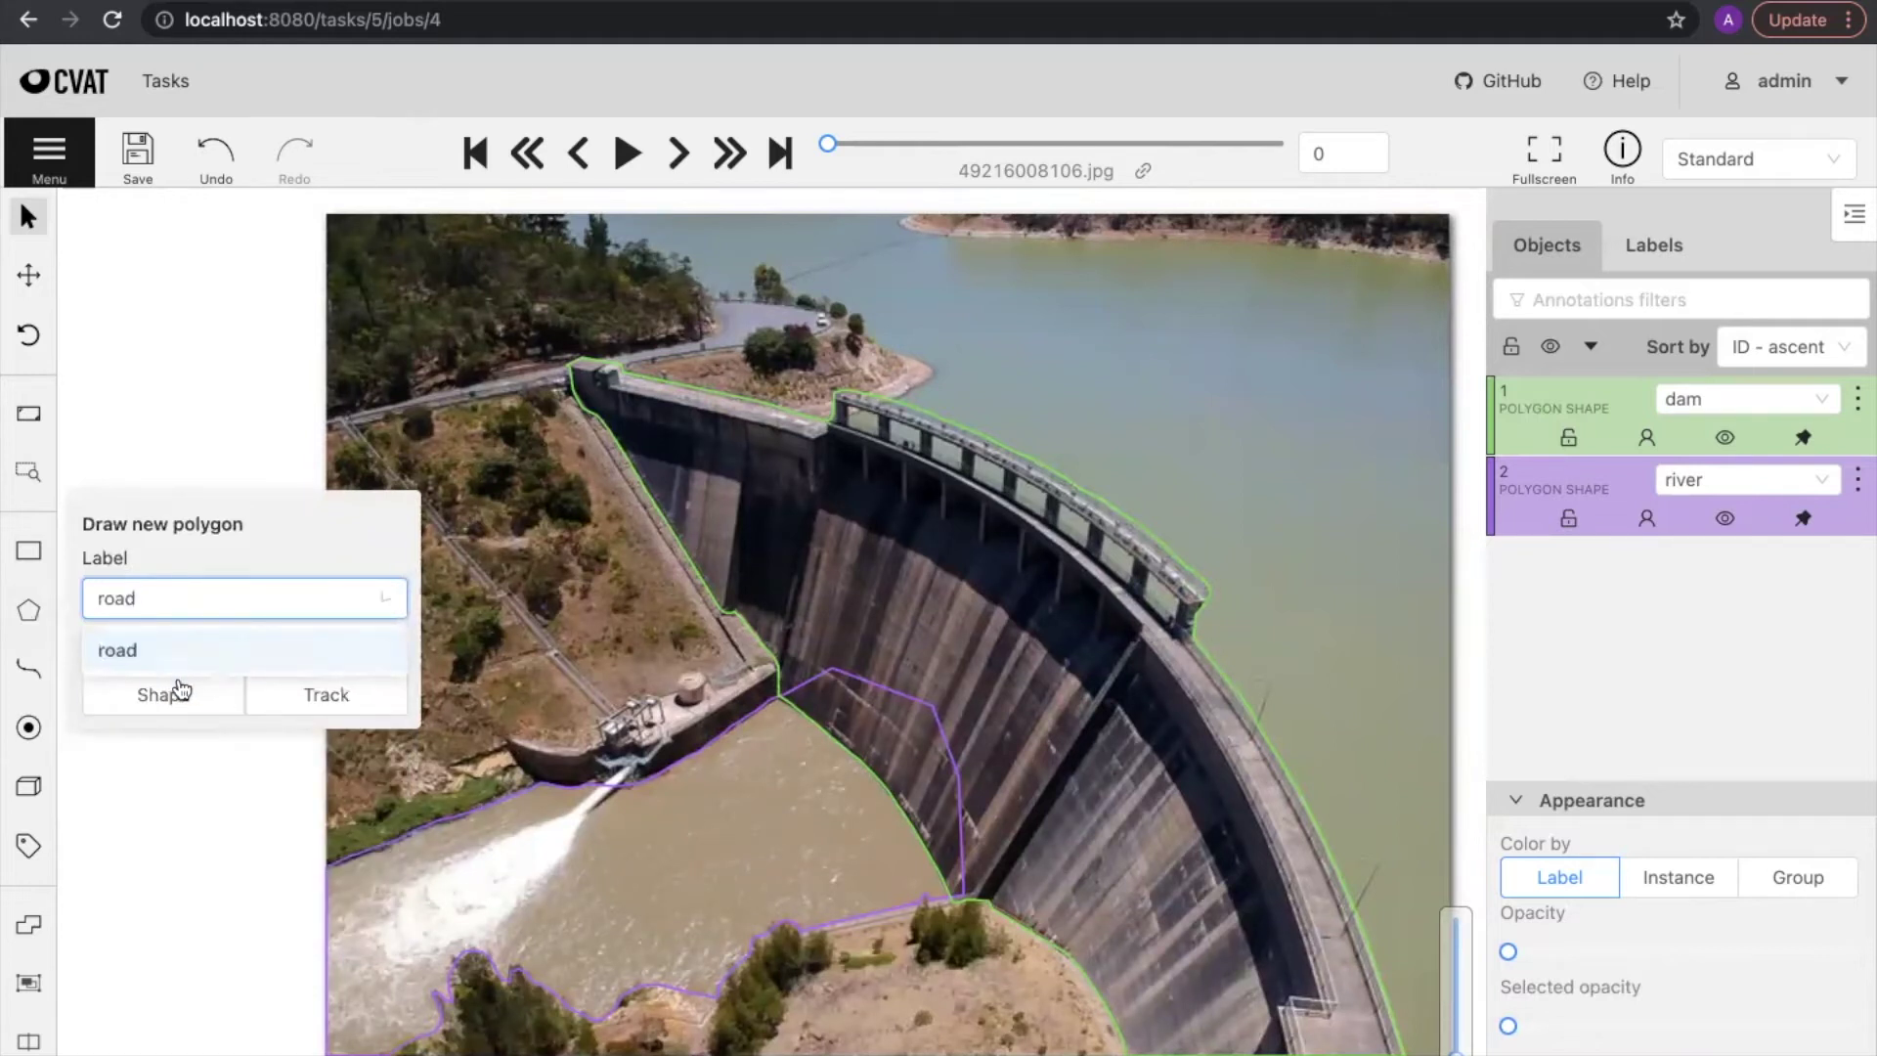
pyautogui.click(164, 694)
# Step: Trace the road's upper edge from the bend at the parking area along the wooded hillside towards the image's left edge
pyautogui.scroll(3, 993, 650)
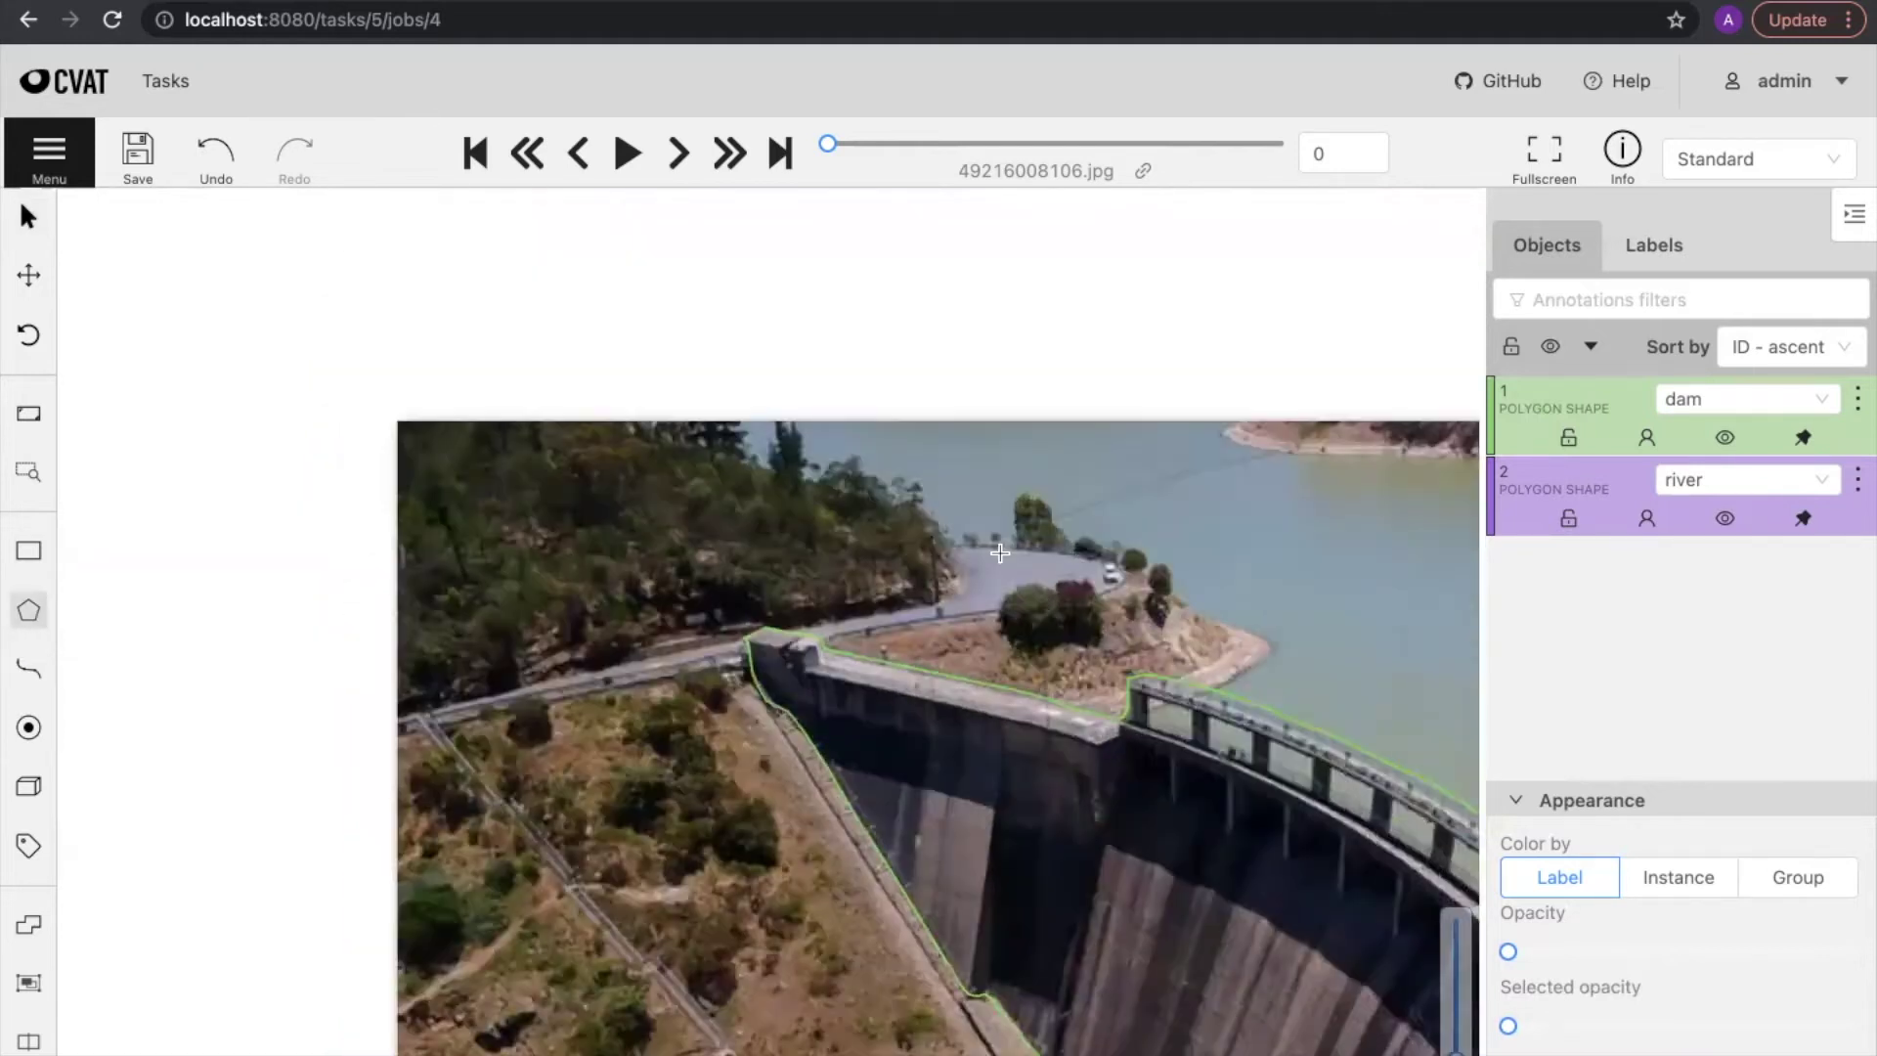
pyautogui.scroll(3, 1000, 554)
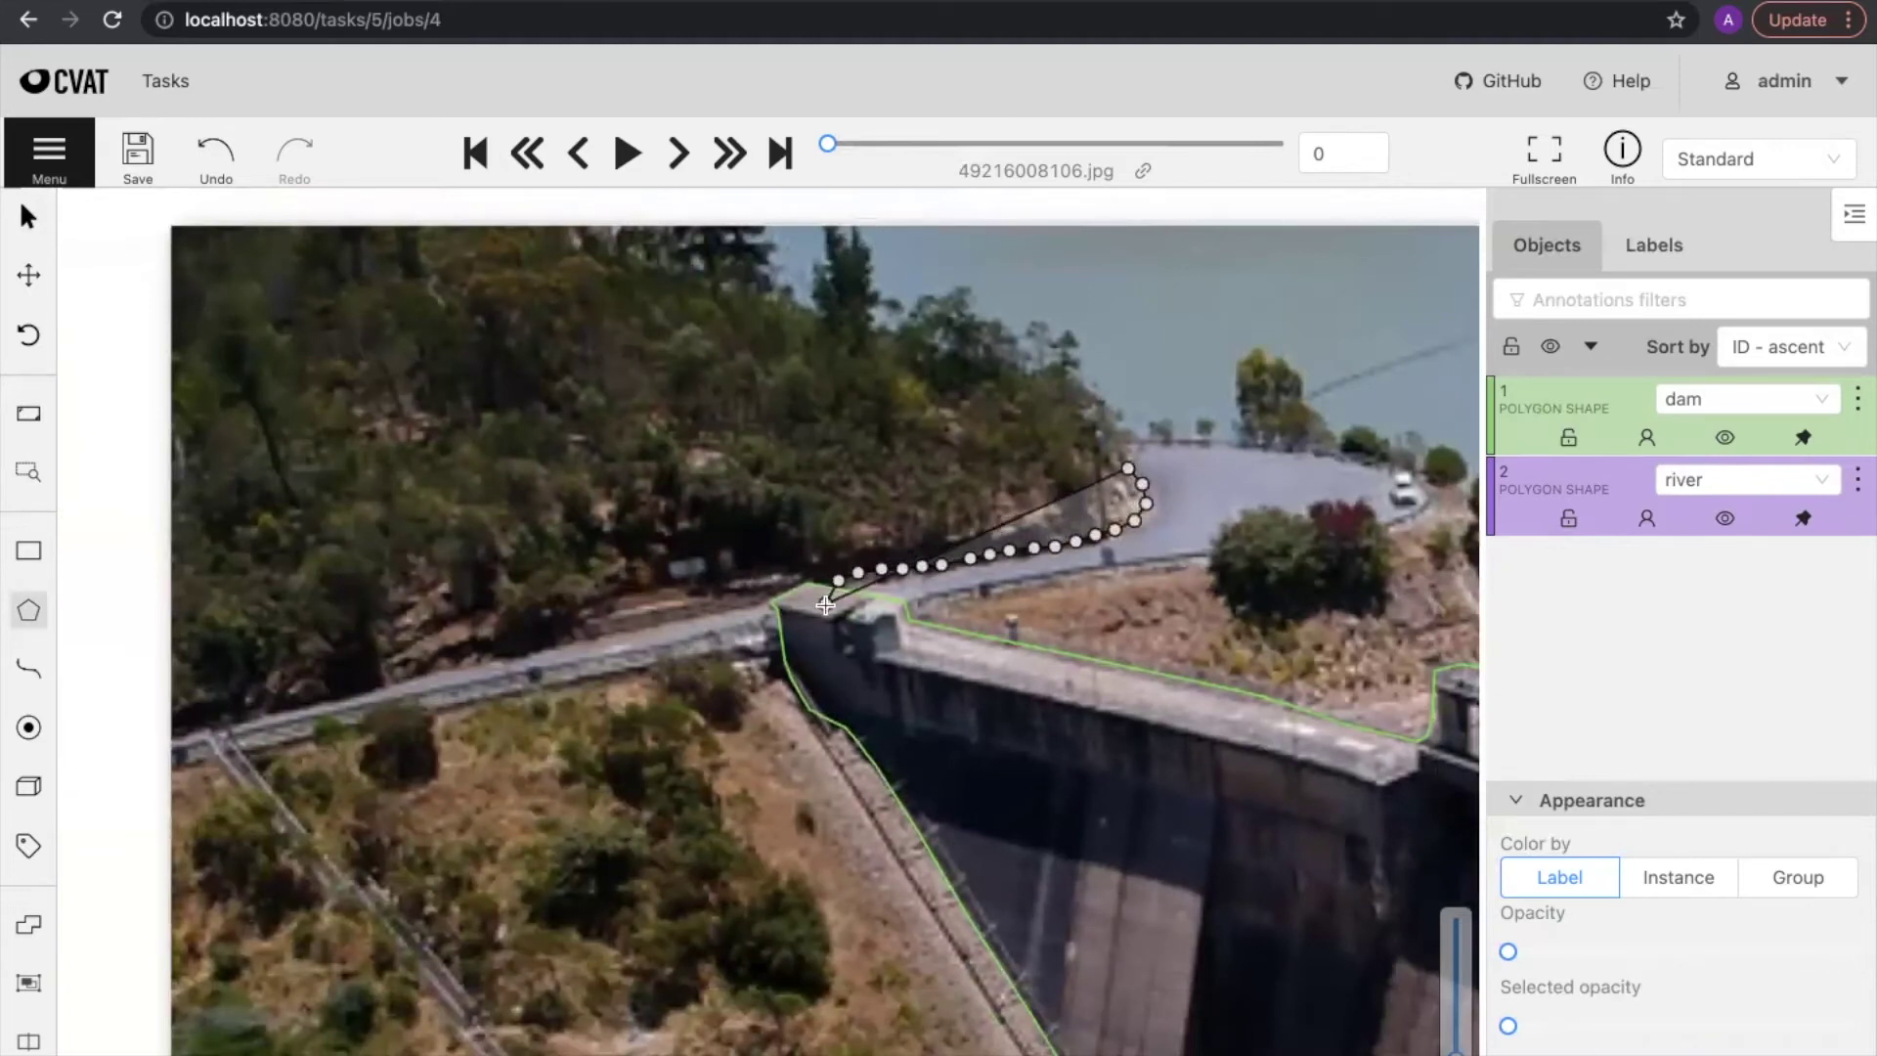
pyautogui.moveTo(680, 618); pyautogui.dragTo(470, 655)
# Step: Trace the road's lower edge back past the dam's end block, around the bushes and parking area to the starting point, and finish the polygon
pyautogui.moveTo(204, 718)
pyautogui.mouseDown()
pyautogui.moveTo(79, 719)
pyautogui.moveTo(220, 764)
pyautogui.moveTo(807, 647)
pyautogui.moveTo(579, 696)
pyautogui.mouseUp()
pyautogui.scroll(4, 624, 690)
pyautogui.click(615, 648)
pyautogui.moveTo(650, 637); pyautogui.dragTo(1248, 551)
pyautogui.moveTo(1083, 644)
pyautogui.mouseDown()
pyautogui.moveTo(324, 868)
pyautogui.moveTo(379, 764)
pyautogui.moveTo(646, 735)
pyautogui.moveTo(719, 797)
pyautogui.moveTo(782, 778)
pyautogui.moveTo(810, 734)
pyautogui.moveTo(753, 669)
pyautogui.moveTo(672, 644)
pyautogui.moveTo(370, 609)
pyautogui.mouseUp()
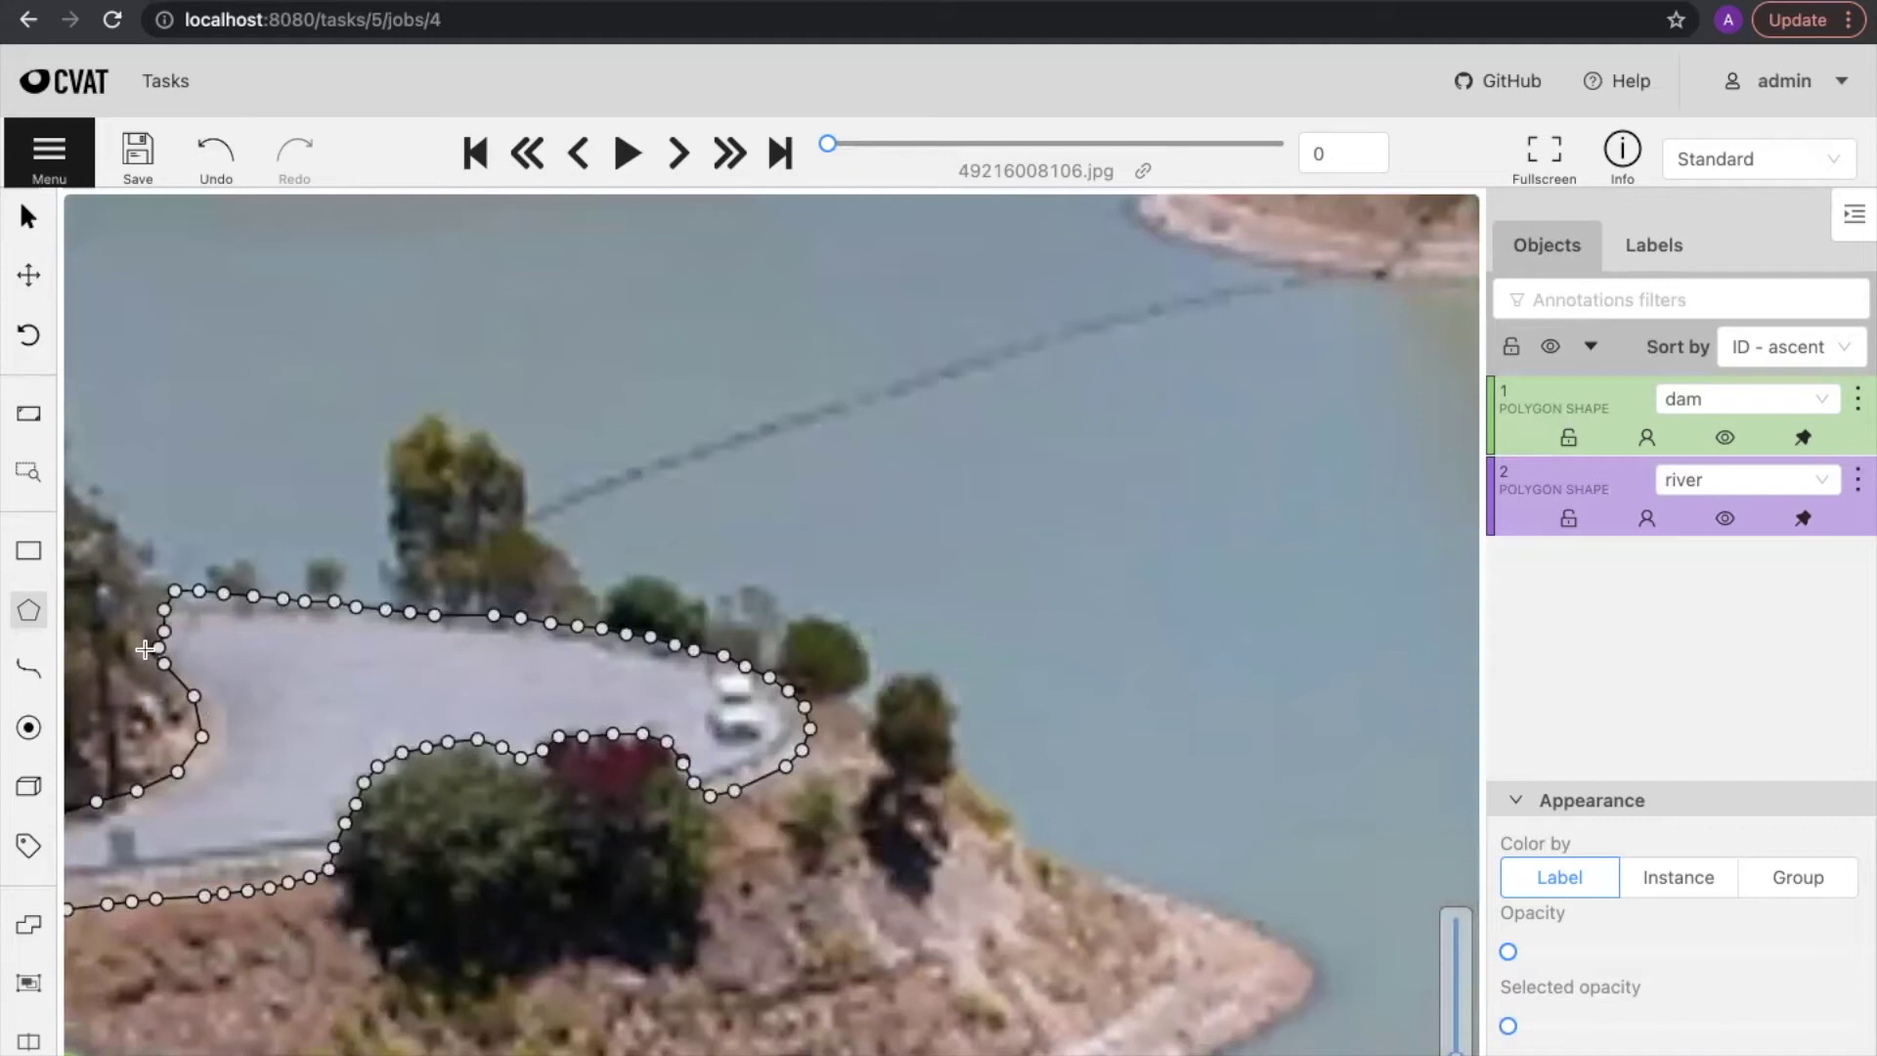
pyautogui.press('n')
# Step: Check the road outline, view all three annotations with the opacity at its maximum, and return the opacity to the minimum
pyautogui.scroll(5, 1157, 642)
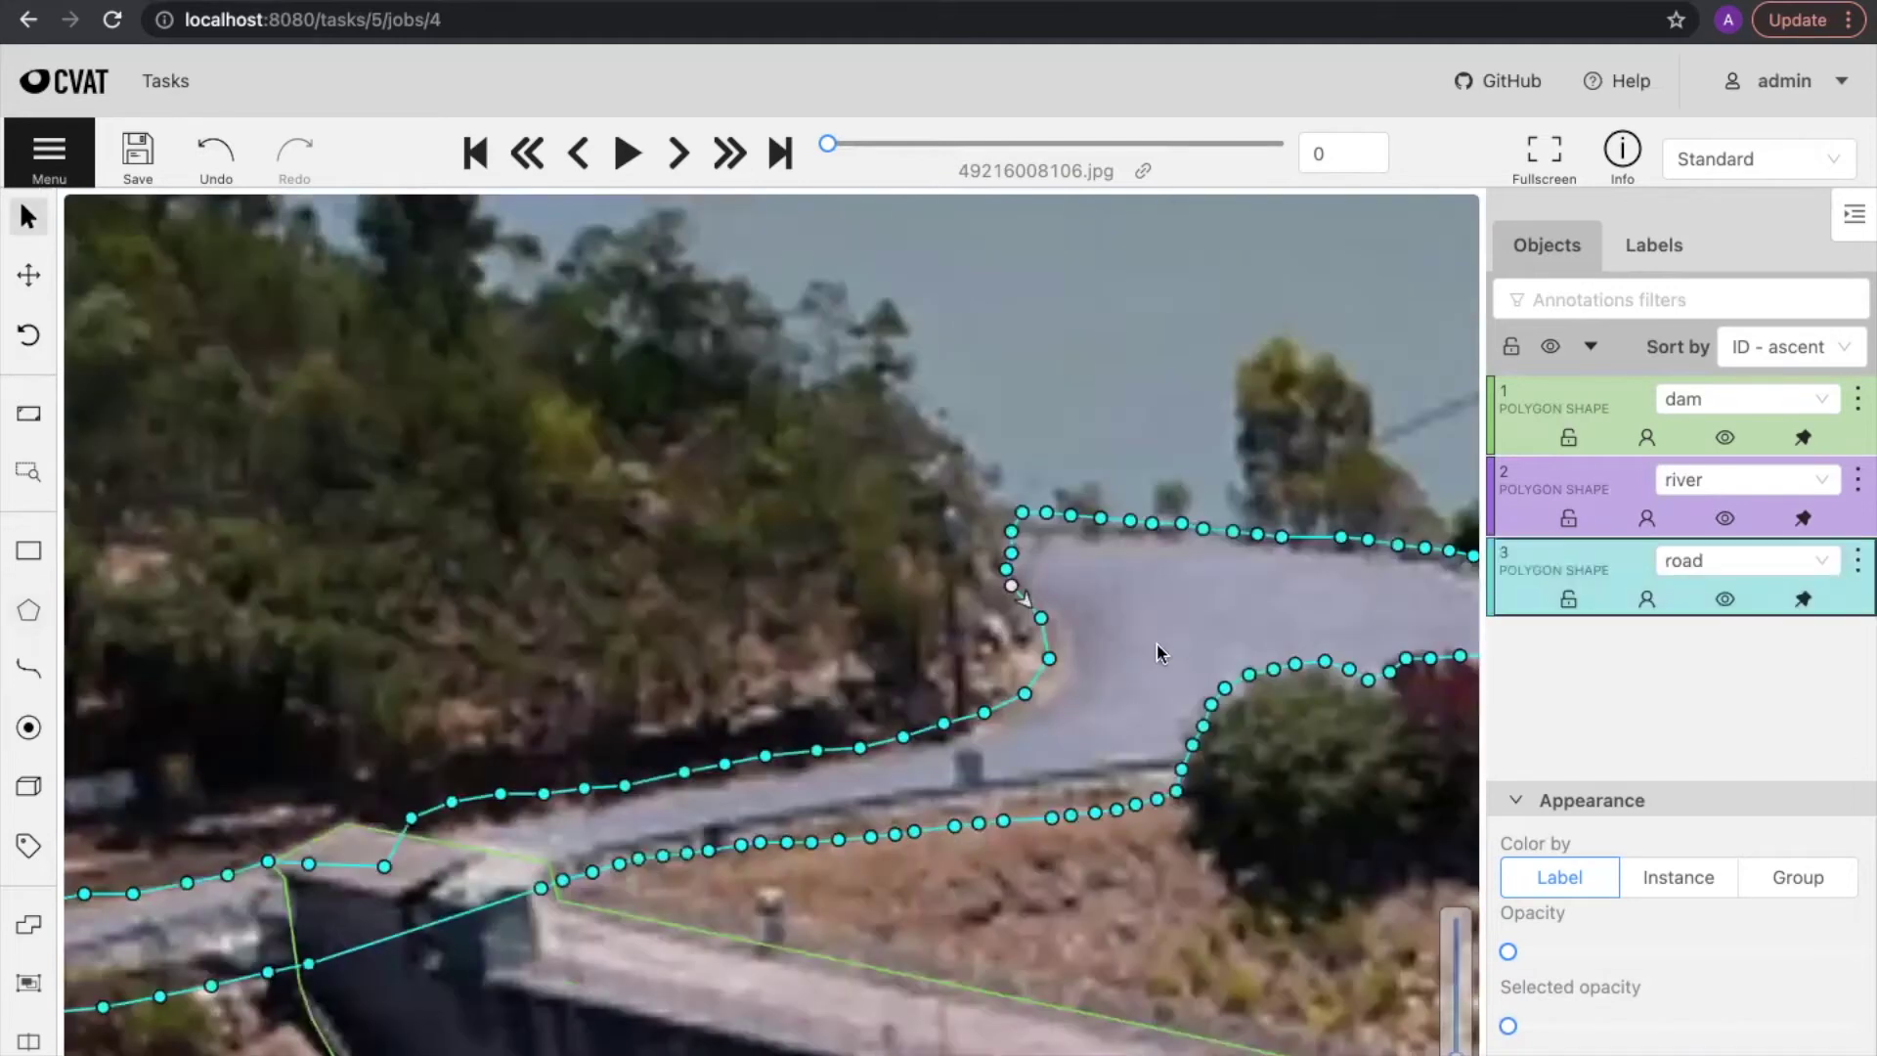
pyautogui.scroll(-4, 1101, 641)
pyautogui.scroll(1, 1113, 630)
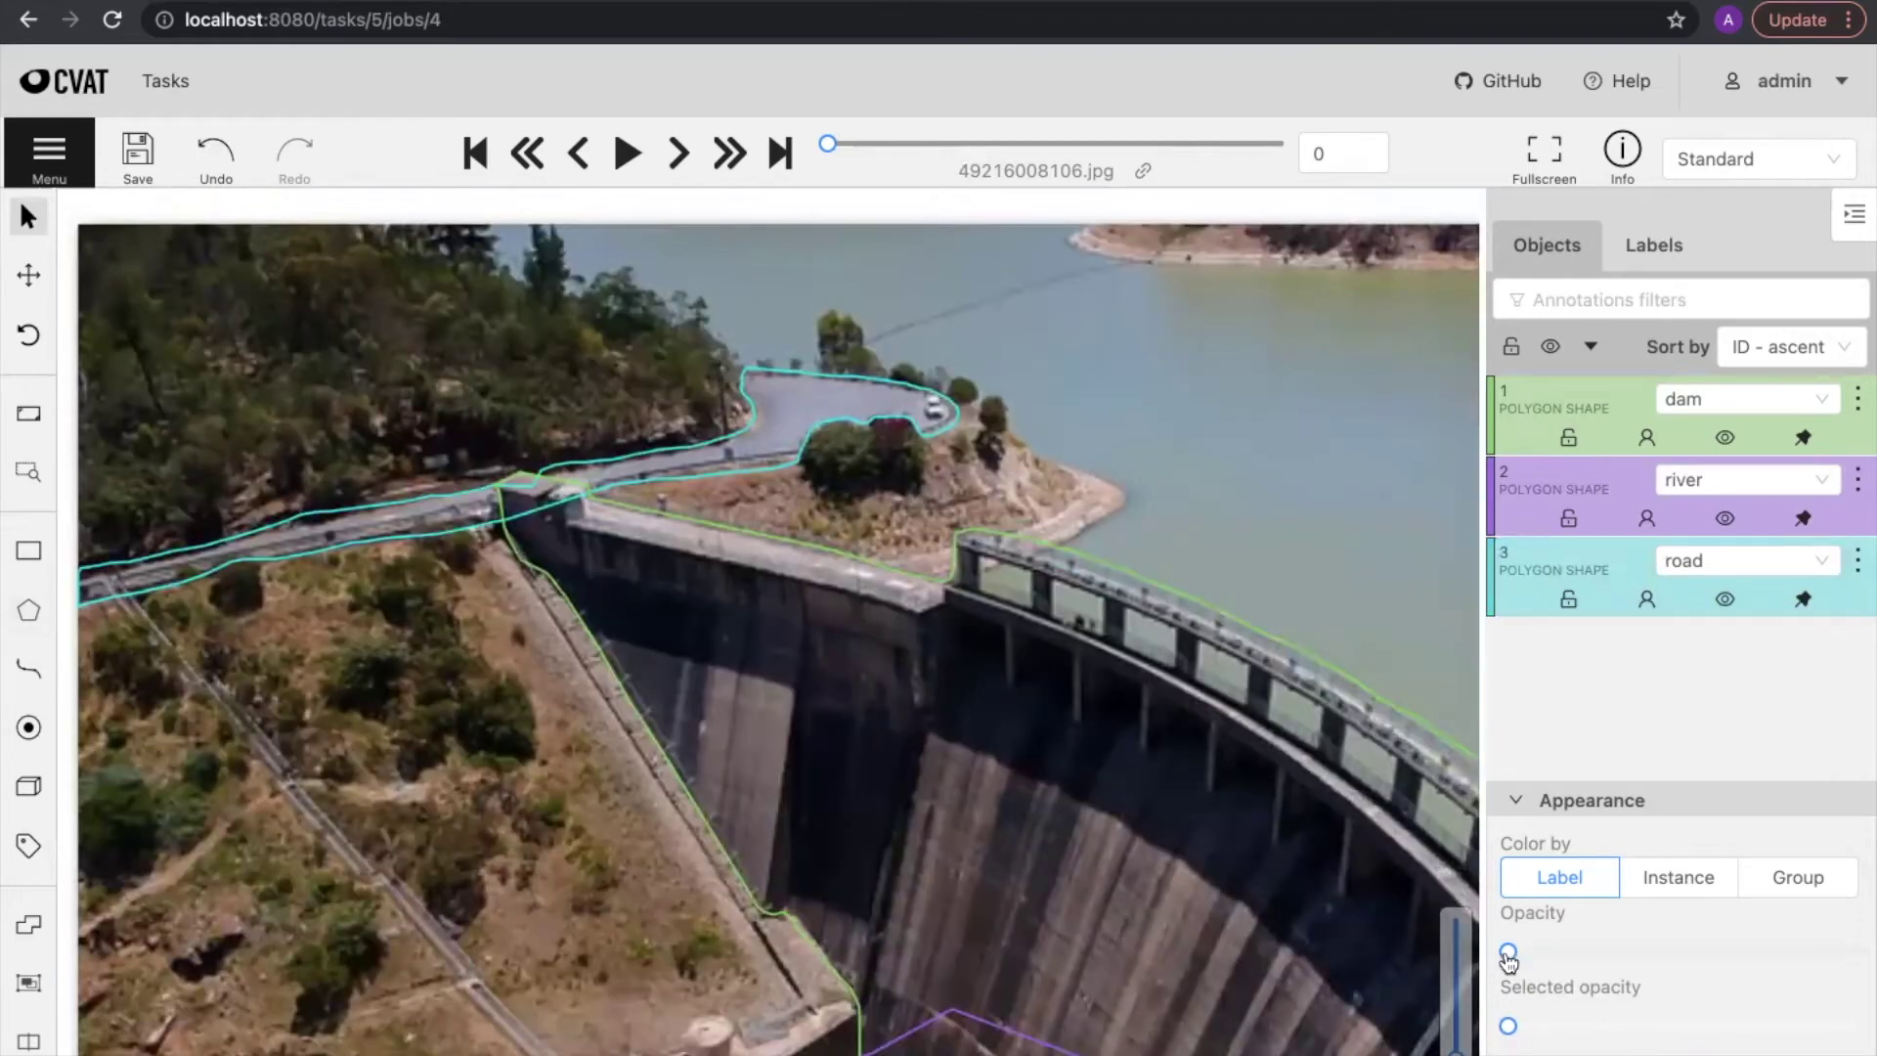
pyautogui.moveTo(1508, 961); pyautogui.dragTo(1869, 951)
pyautogui.scroll(5, 886, 268)
pyautogui.scroll(-5, 1026, 337)
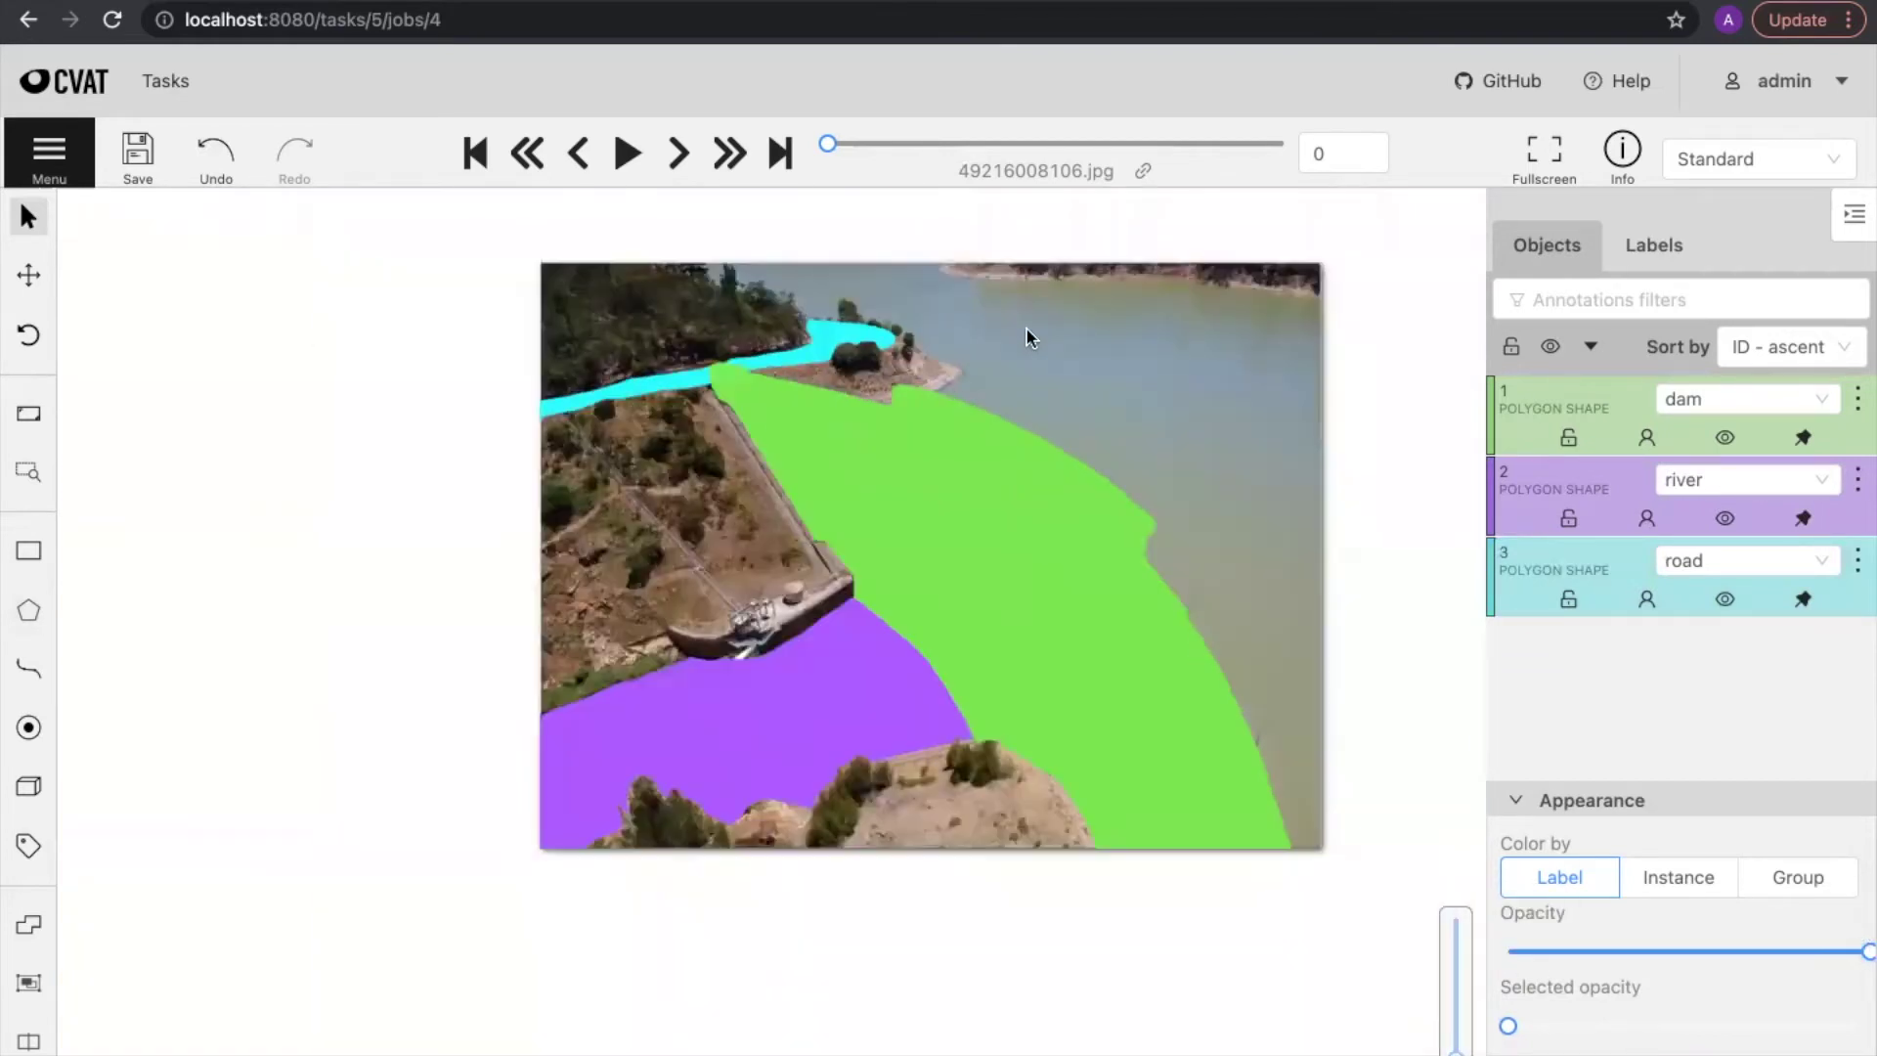
pyautogui.moveTo(1251, 711); pyautogui.dragTo(1278, 735)
pyautogui.moveTo(1855, 961); pyautogui.dragTo(1496, 963)
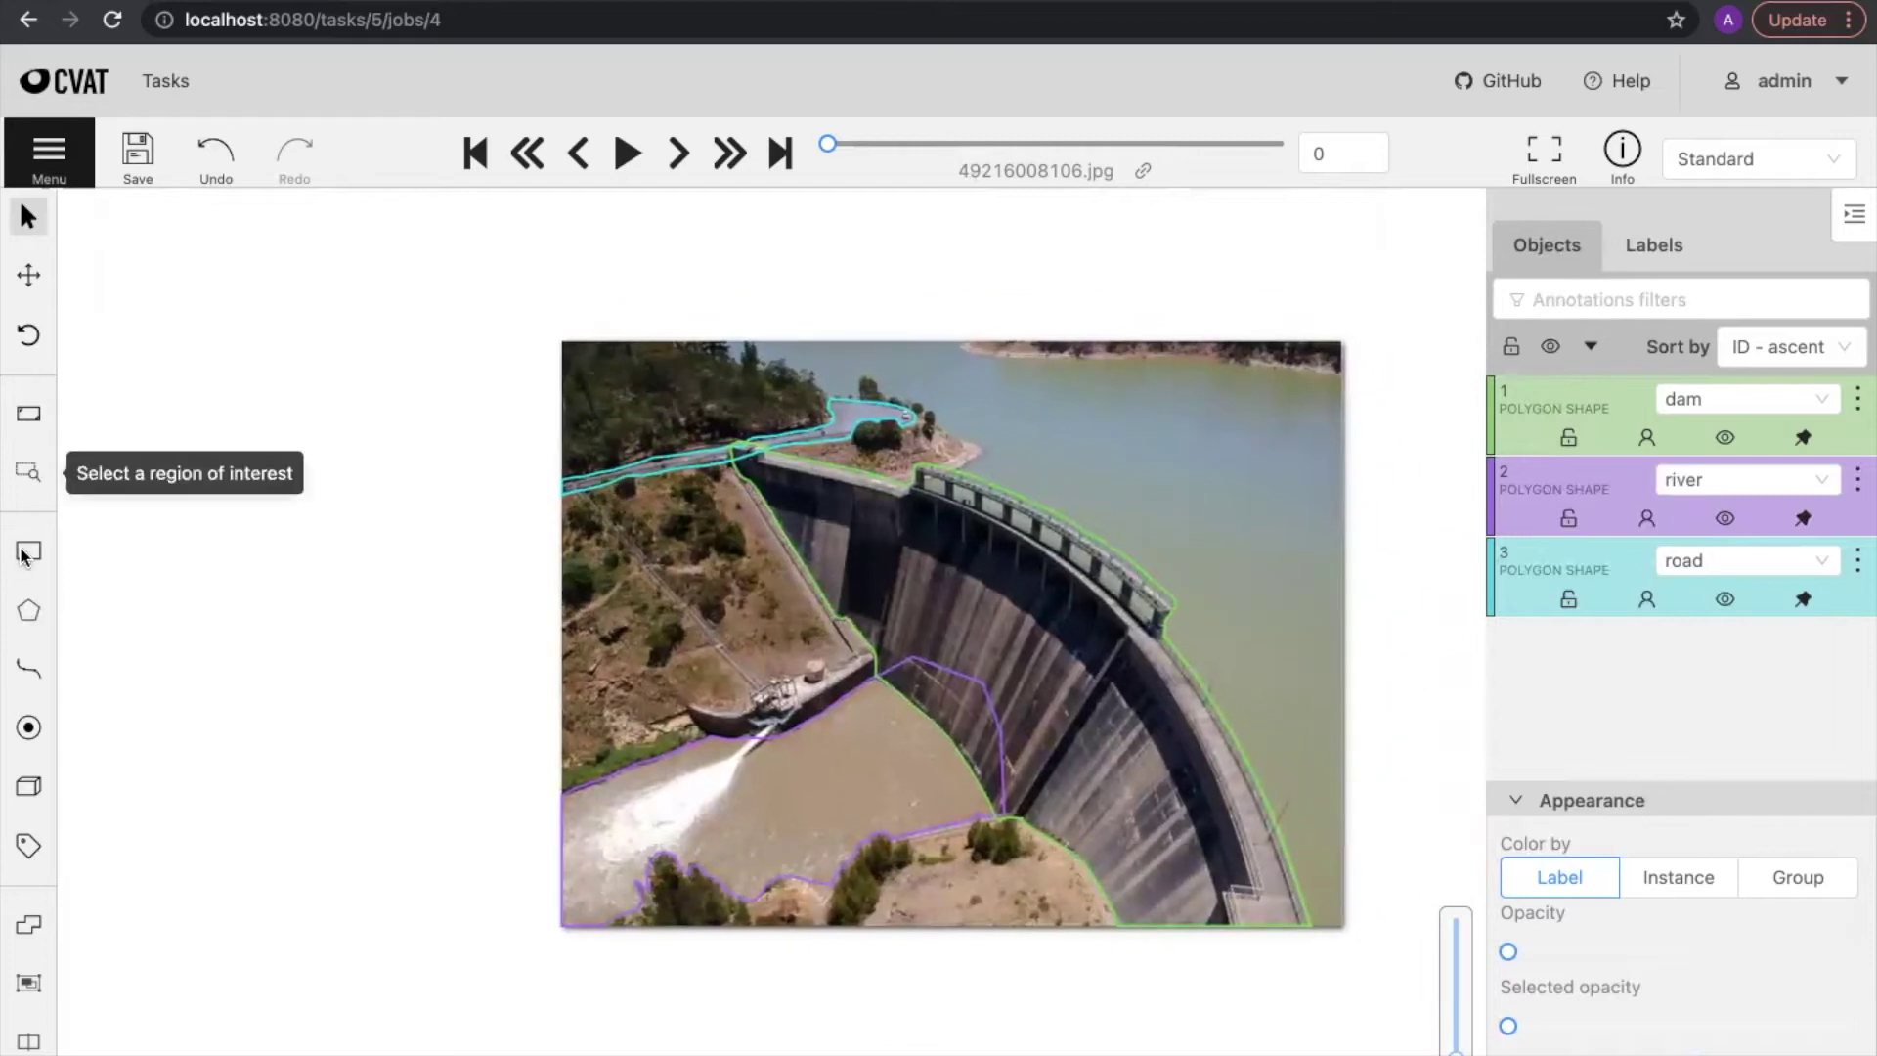
# Step: Start a new polygon shape with the label reservoir at the image's upper edge above the wooded hillside
pyautogui.moveTo(31, 626)
pyautogui.click(118, 618)
pyautogui.write('reservoir')
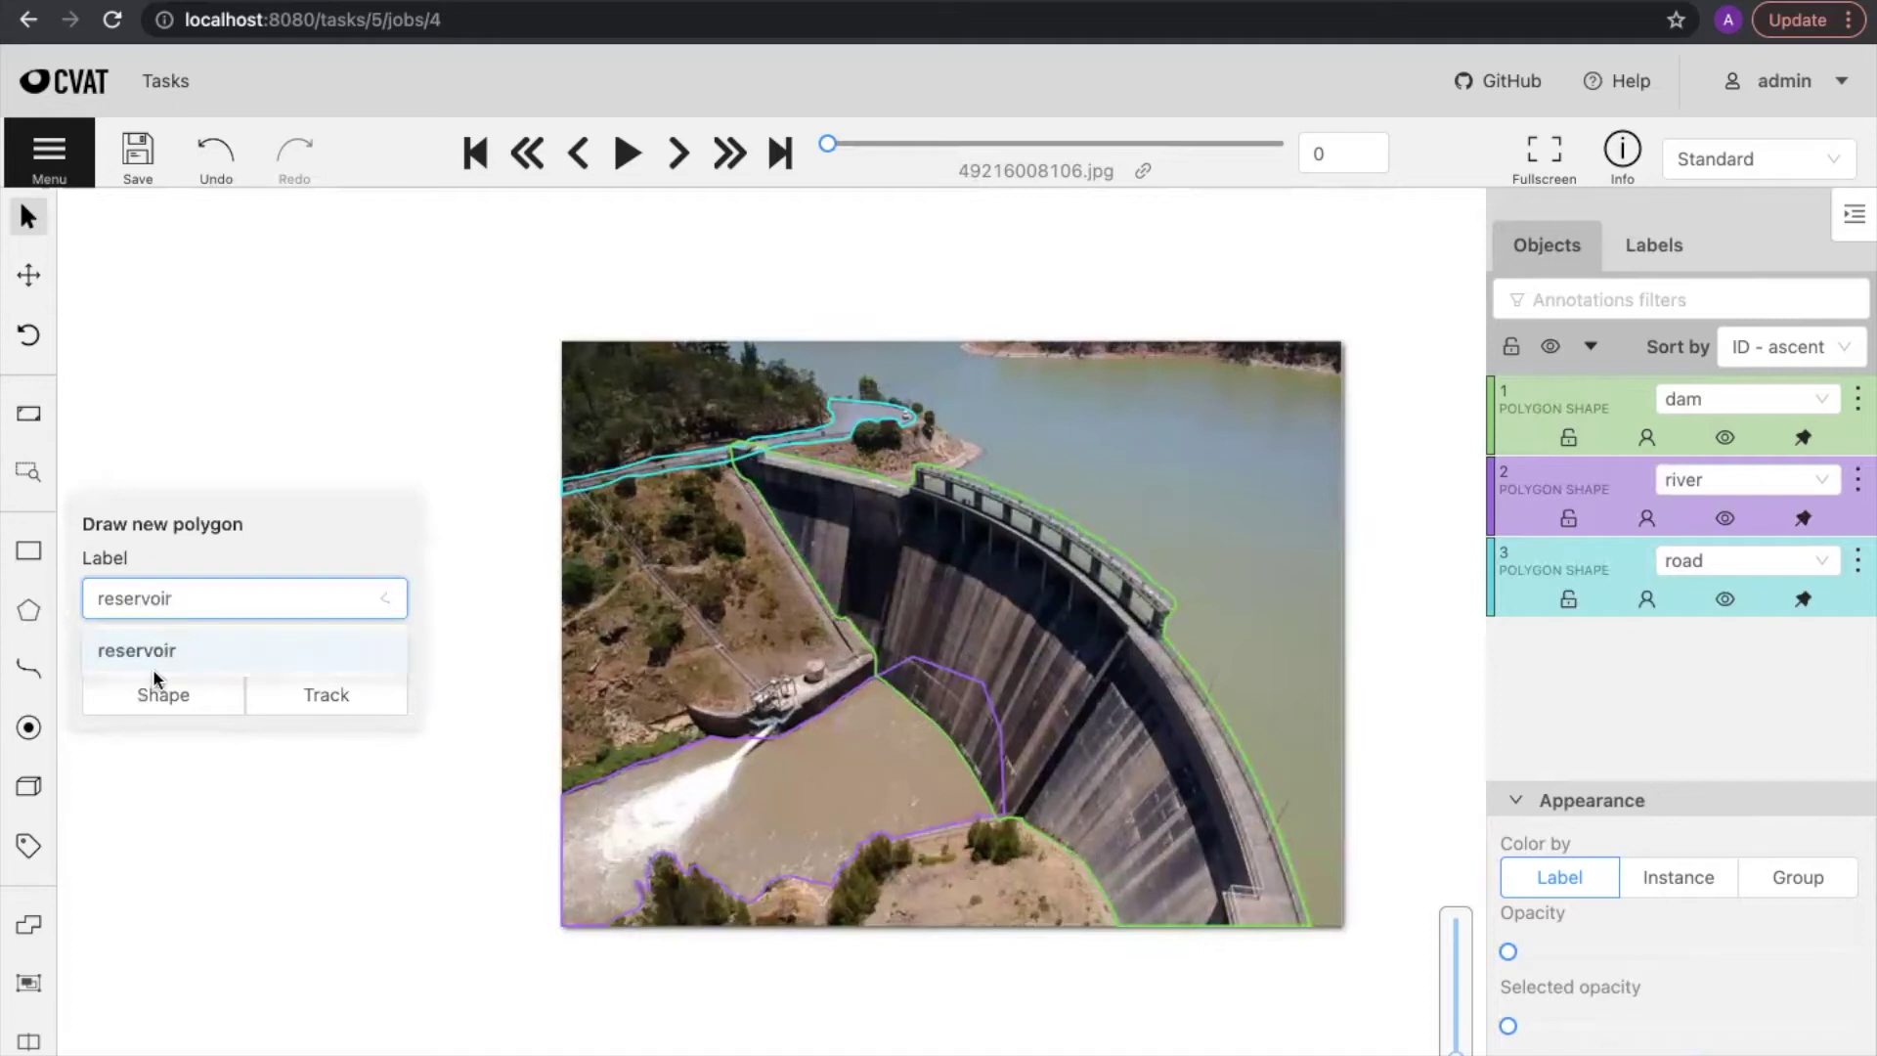
pyautogui.click(155, 669)
pyautogui.click(153, 691)
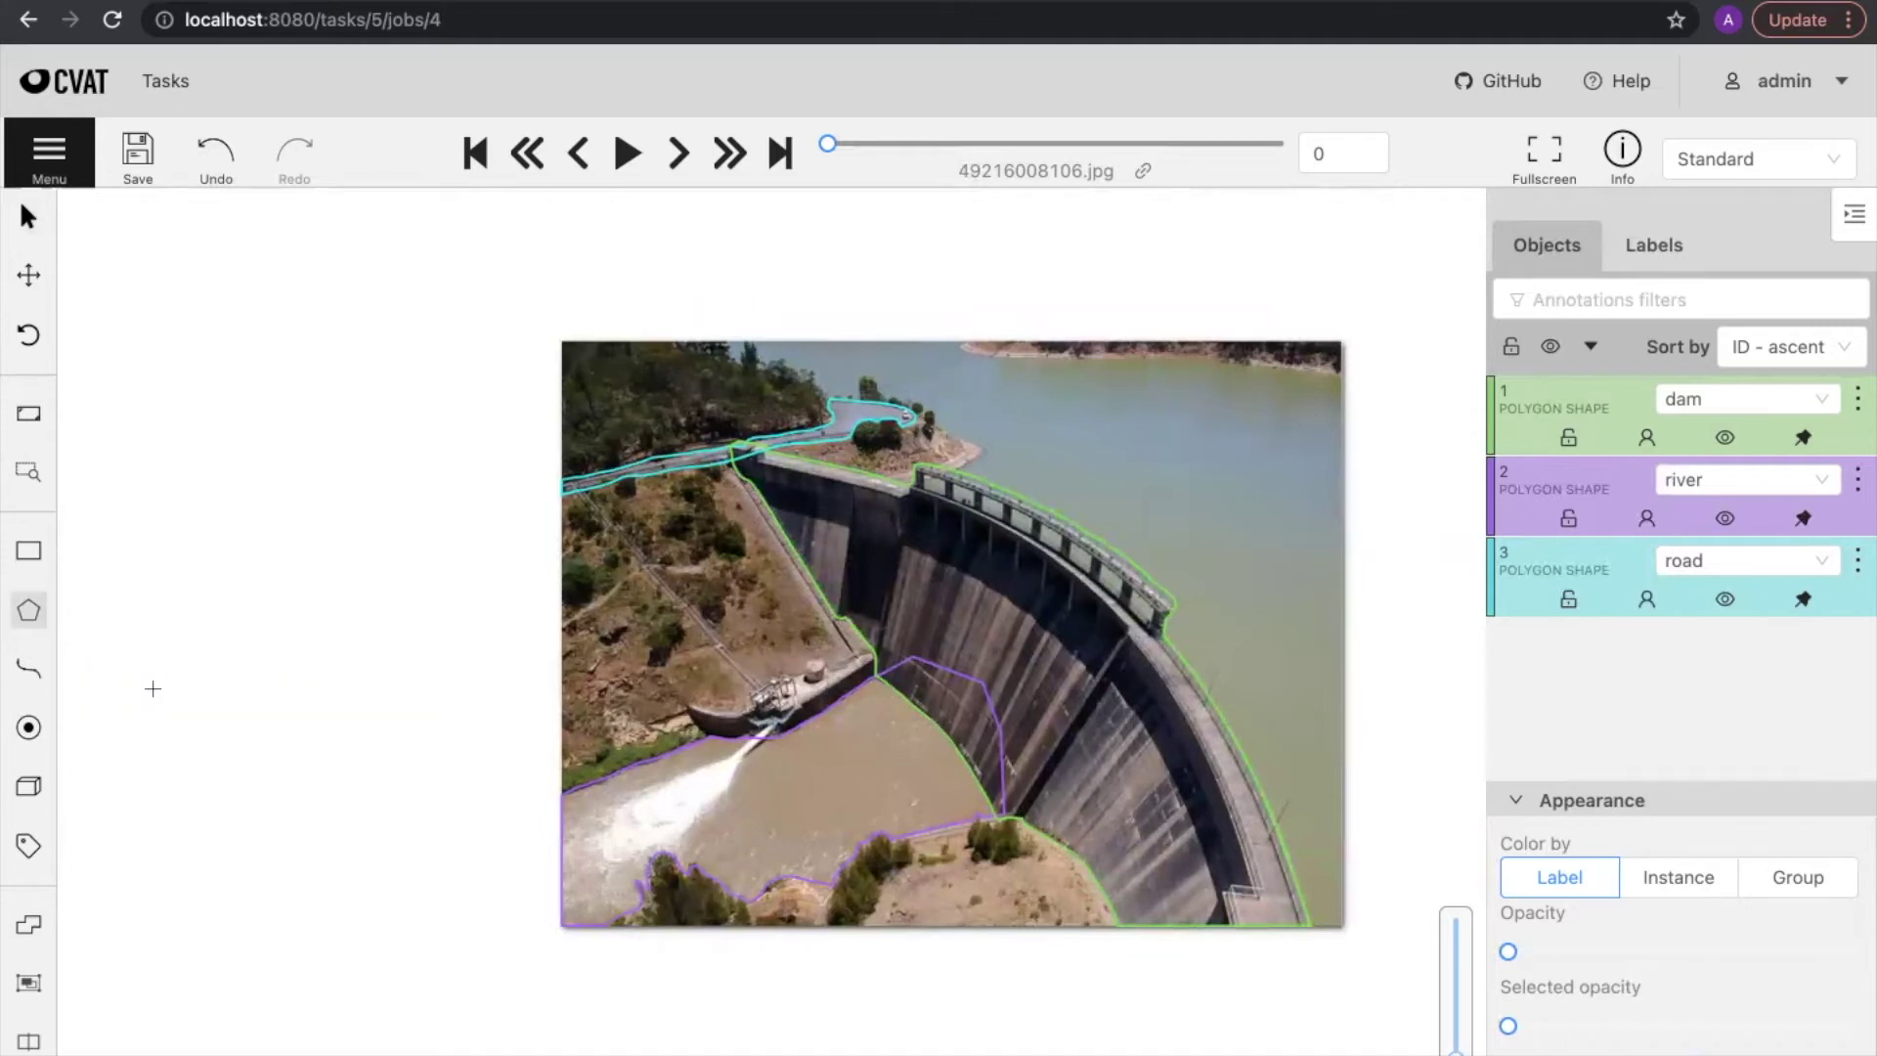
pyautogui.scroll(5, 626, 383)
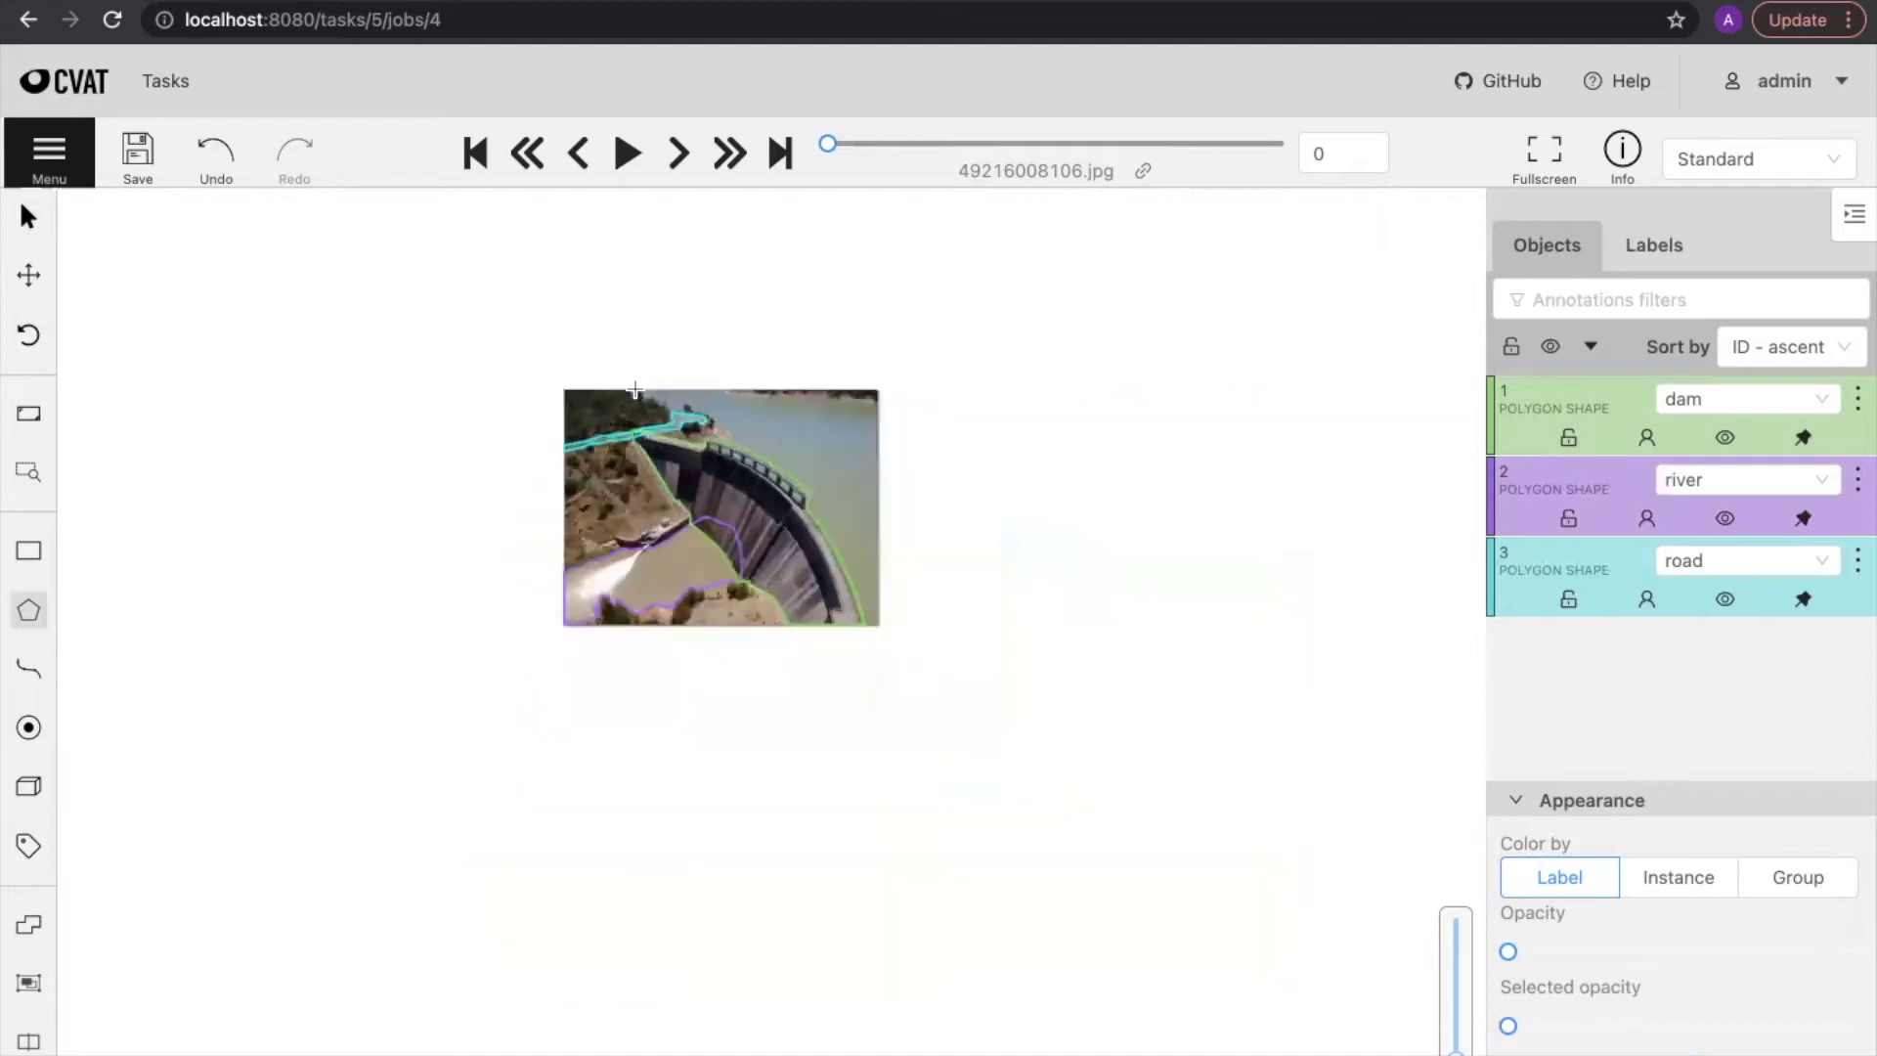
pyautogui.scroll(2, 635, 389)
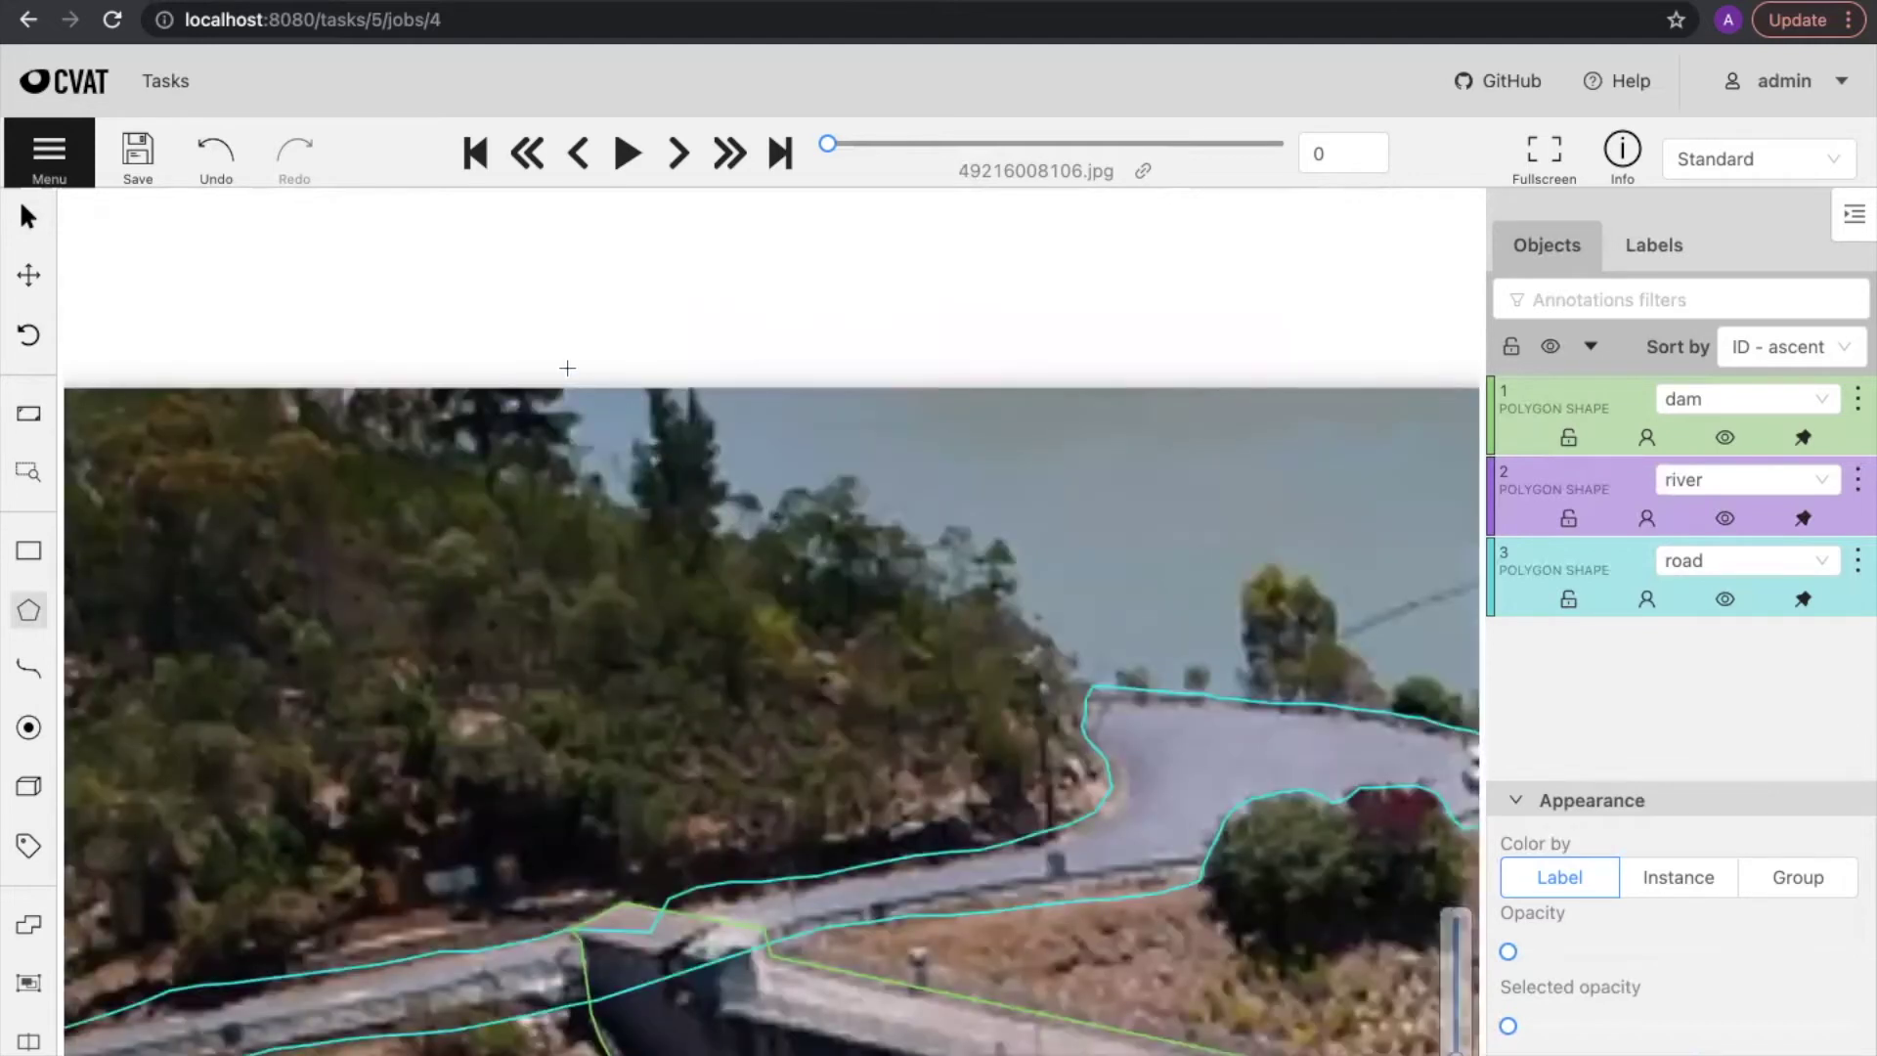
# Step: Trace the reservoir's edge from the tall tree along the treetops of the wooded hillside to the last high crown
pyautogui.scroll(1, 567, 368)
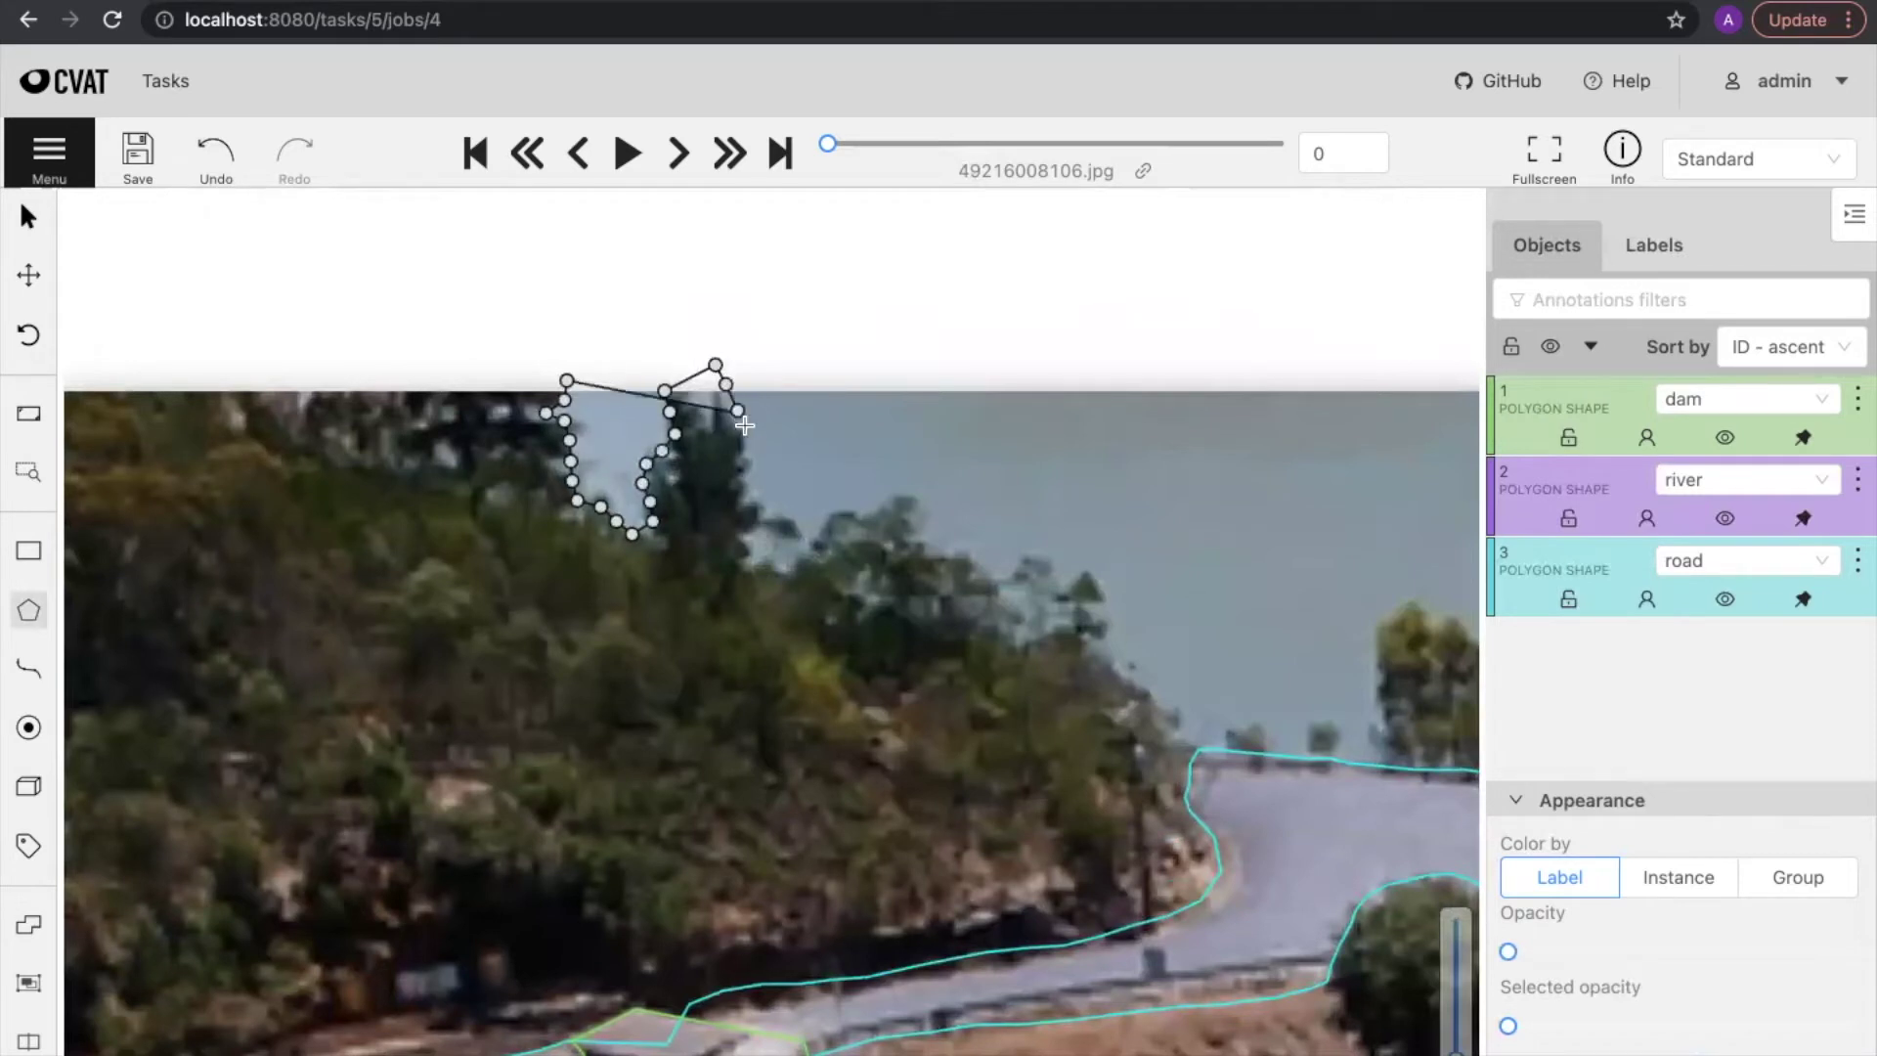
pyautogui.click(788, 563)
pyautogui.click(805, 537)
pyautogui.click(813, 518)
pyautogui.click(910, 493)
pyautogui.click(924, 511)
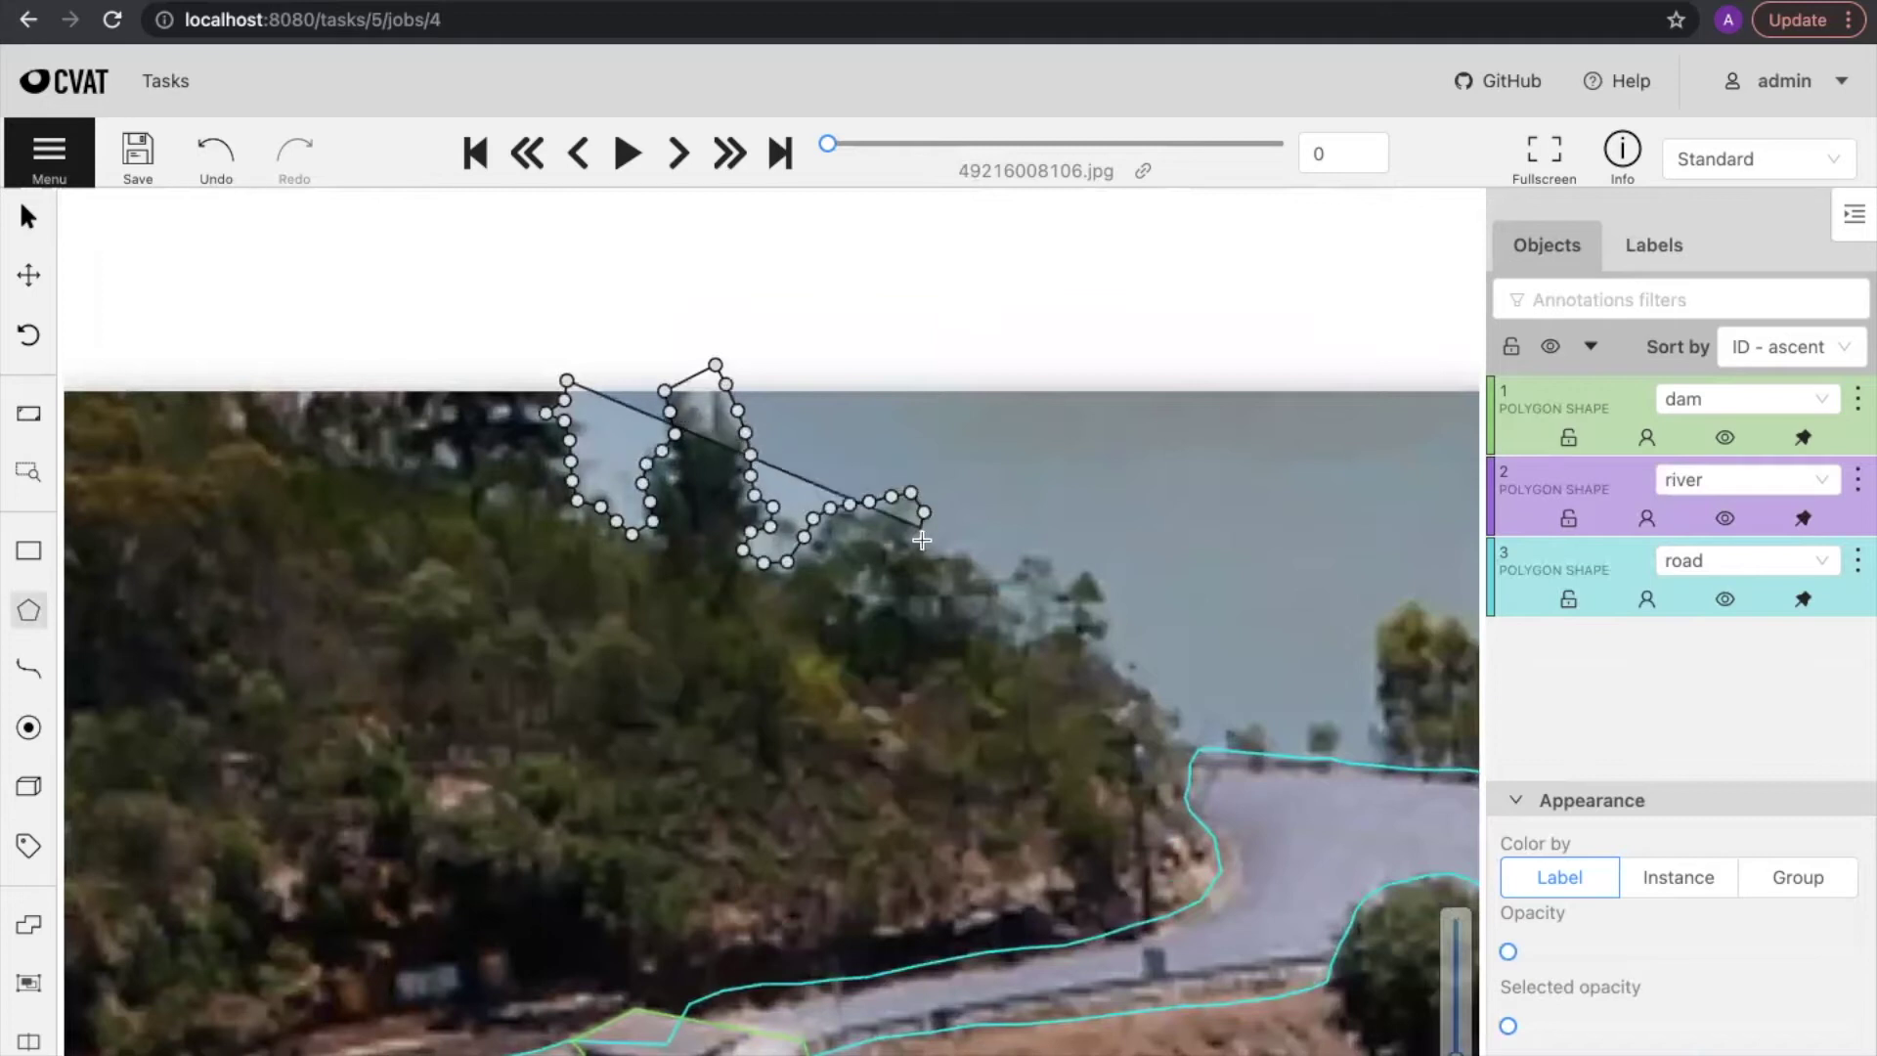
pyautogui.click(980, 563)
pyautogui.click(997, 574)
pyautogui.click(1022, 564)
pyautogui.click(1100, 593)
pyautogui.click(1103, 614)
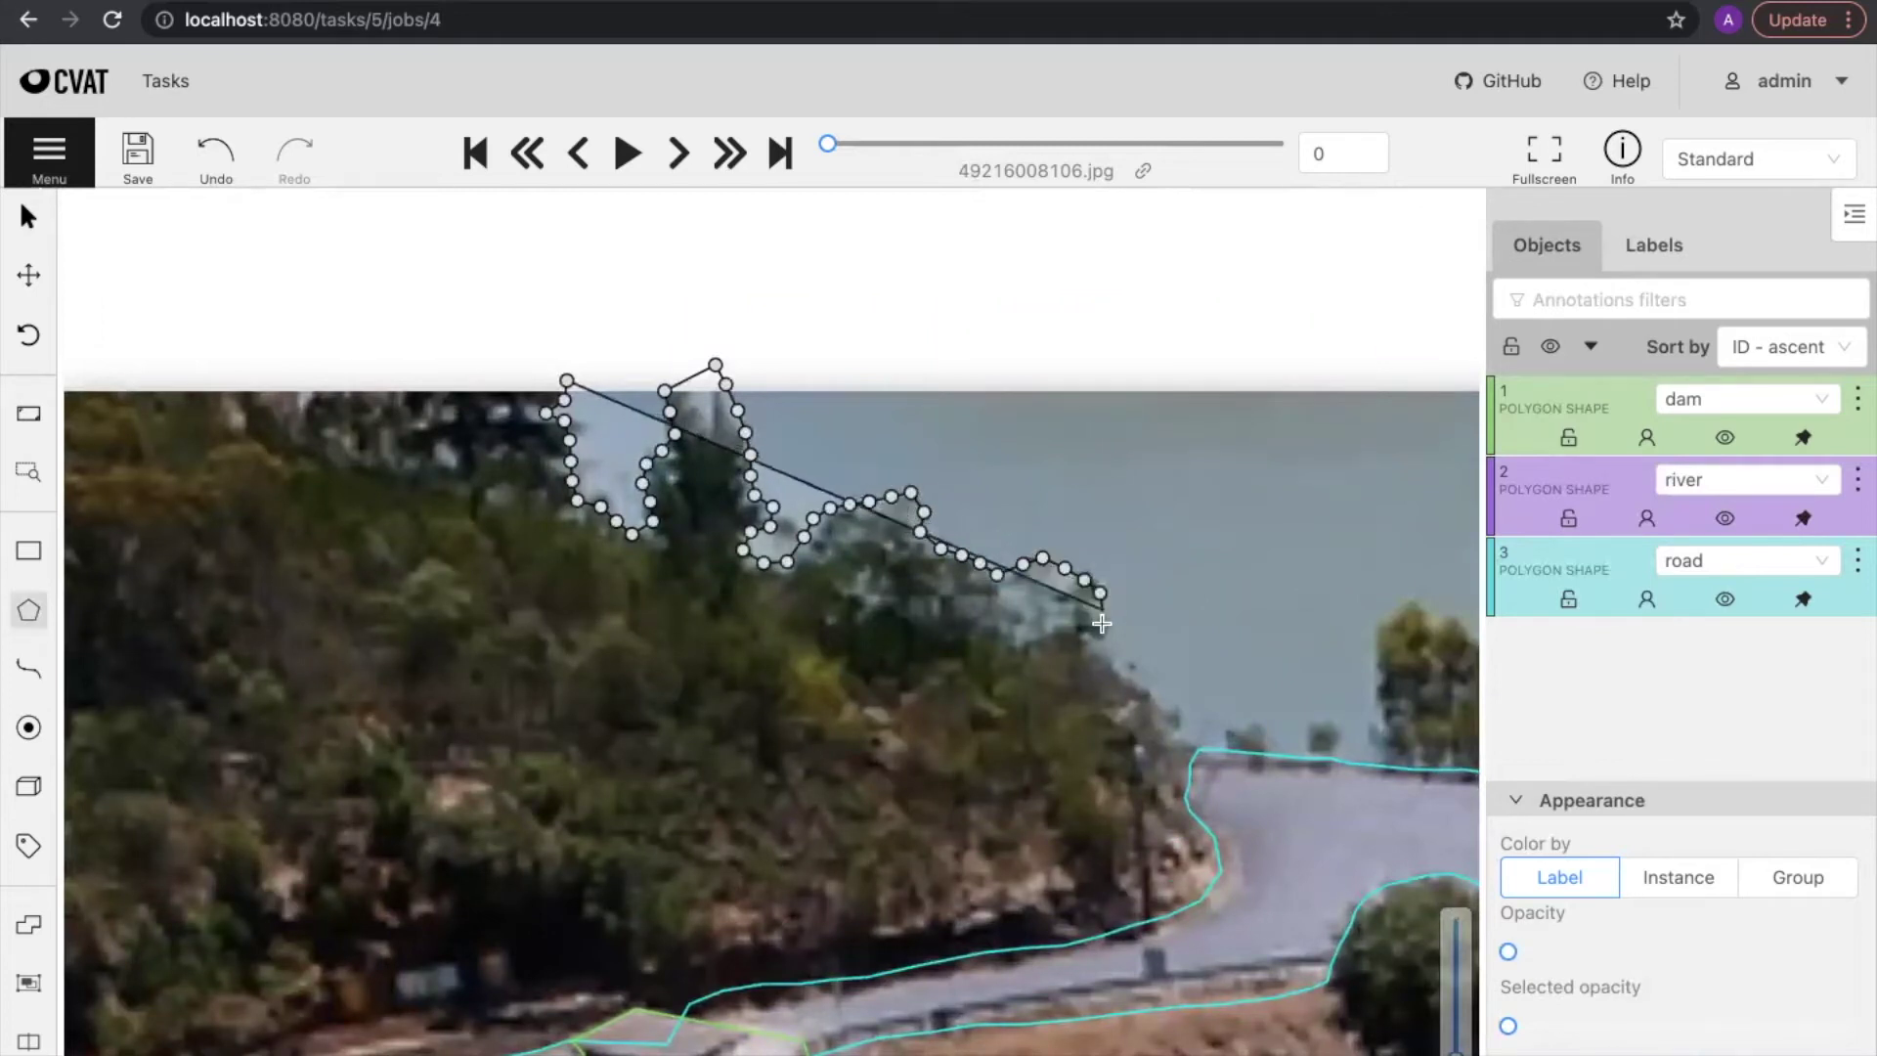
# Step: Continue the reservoir outline down the wooded hillside's slope to the bend of the road at the parking area
pyautogui.click(1104, 633)
pyautogui.click(1119, 650)
pyautogui.click(1140, 665)
pyautogui.click(1157, 677)
pyautogui.click(1174, 690)
pyautogui.click(1186, 707)
pyautogui.moveTo(1201, 728); pyautogui.dragTo(557, 481)
pyautogui.rightClick(492, 444)
pyautogui.click(488, 423)
pyautogui.click(501, 440)
pyautogui.click(517, 458)
pyautogui.click(529, 475)
pyautogui.click(541, 493)
pyautogui.click(559, 508)
pyautogui.click(570, 525)
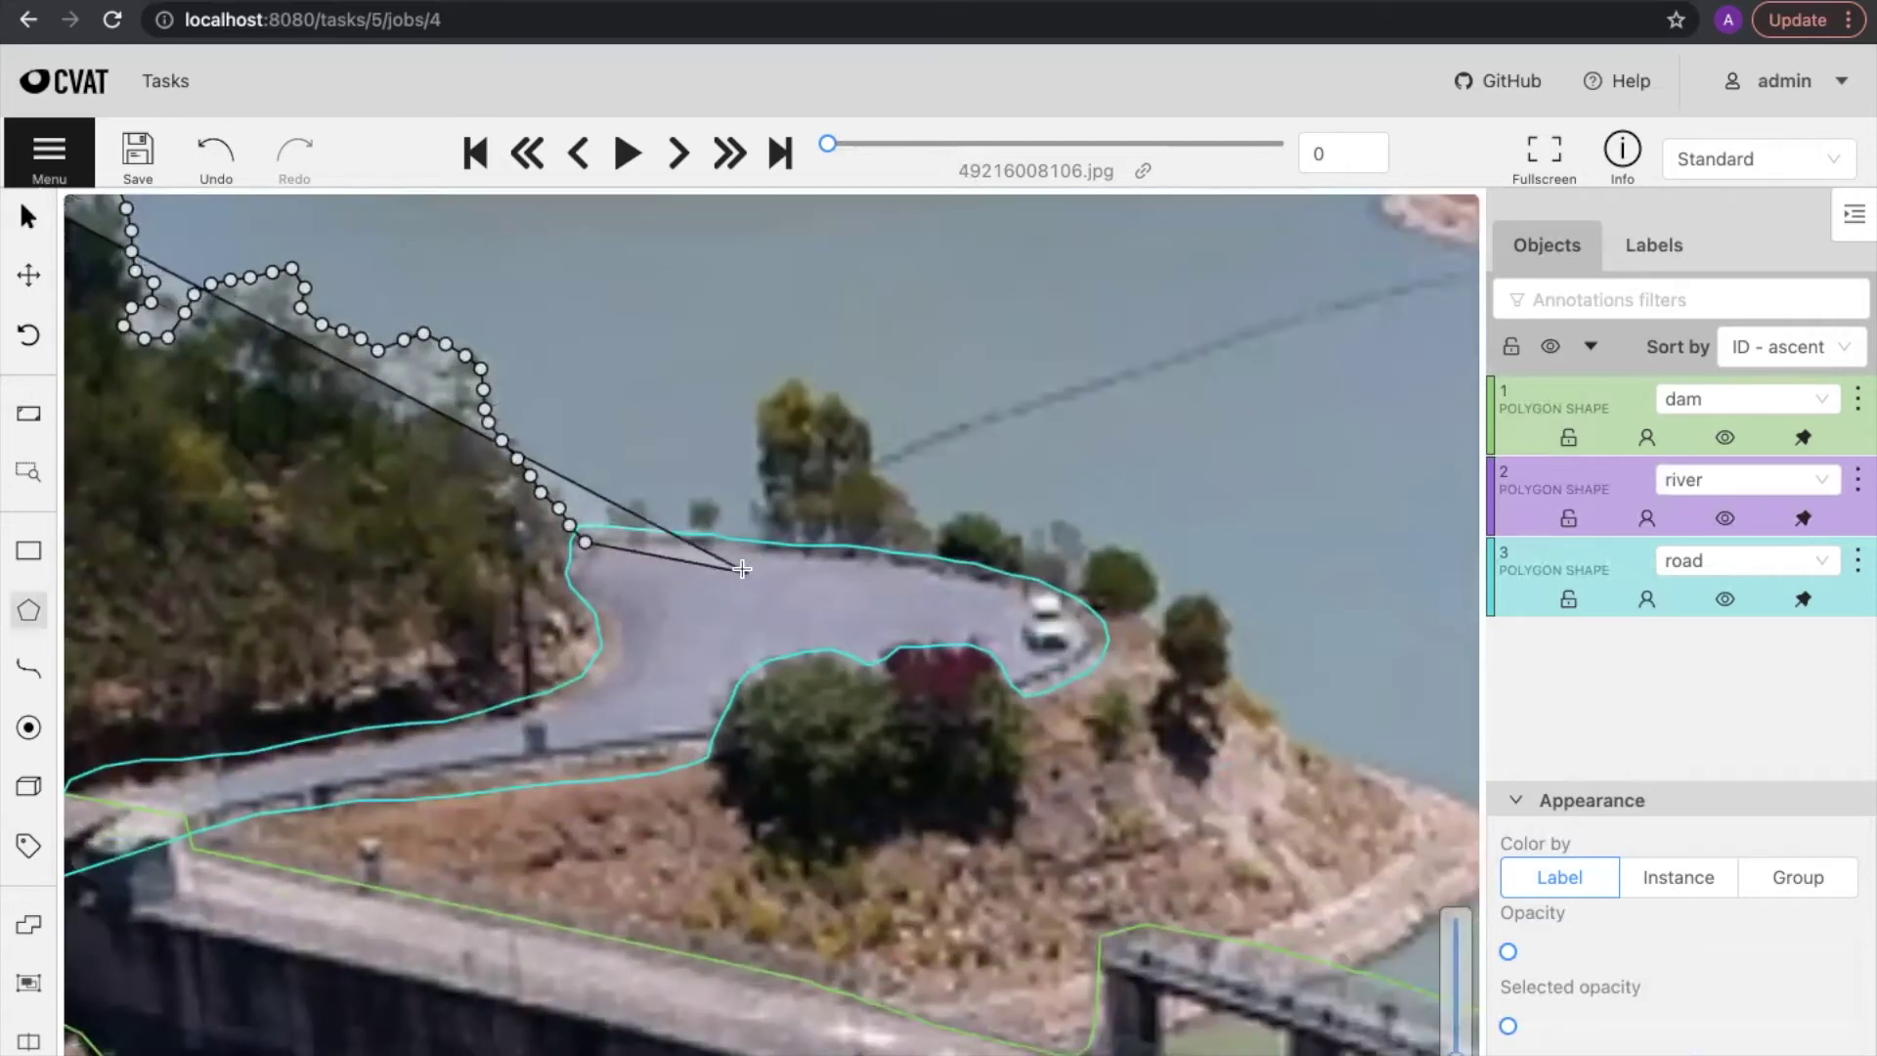
# Step: Trace the reservoir outline along the parking area's far edge, around the small shrubs, to the foot of the tall tree
pyautogui.click(619, 543)
pyautogui.click(611, 524)
pyautogui.click(623, 508)
pyautogui.click(646, 508)
pyautogui.click(652, 532)
pyautogui.click(669, 552)
pyautogui.click(693, 544)
pyautogui.click(695, 524)
pyautogui.click(688, 505)
pyautogui.click(719, 527)
pyautogui.click(721, 549)
pyautogui.click(736, 564)
pyautogui.click(754, 560)
pyautogui.click(760, 538)
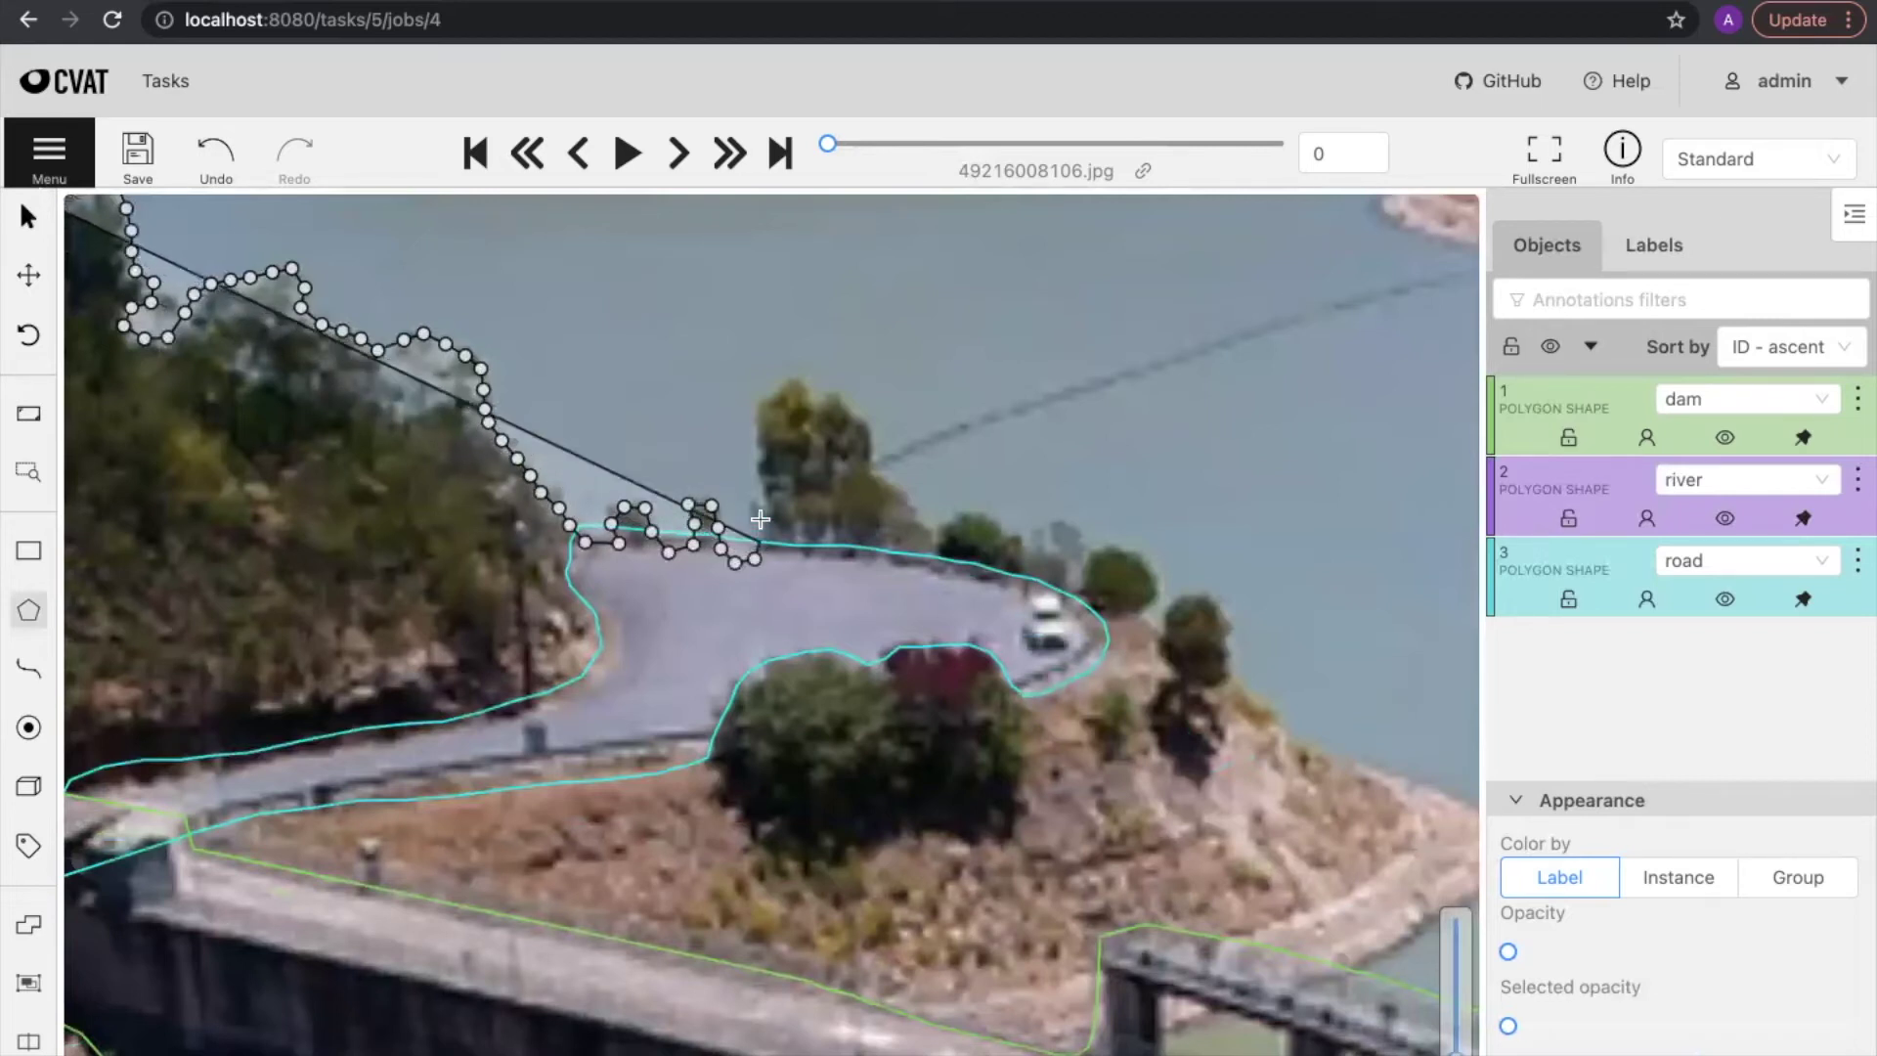
# Step: Trace the reservoir outline up and over the crown of the tall tree beside the parking area
pyautogui.click(761, 514)
pyautogui.click(757, 492)
pyautogui.click(752, 469)
pyautogui.click(780, 393)
pyautogui.click(804, 388)
pyautogui.click(828, 394)
pyautogui.click(848, 404)
pyautogui.click(864, 423)
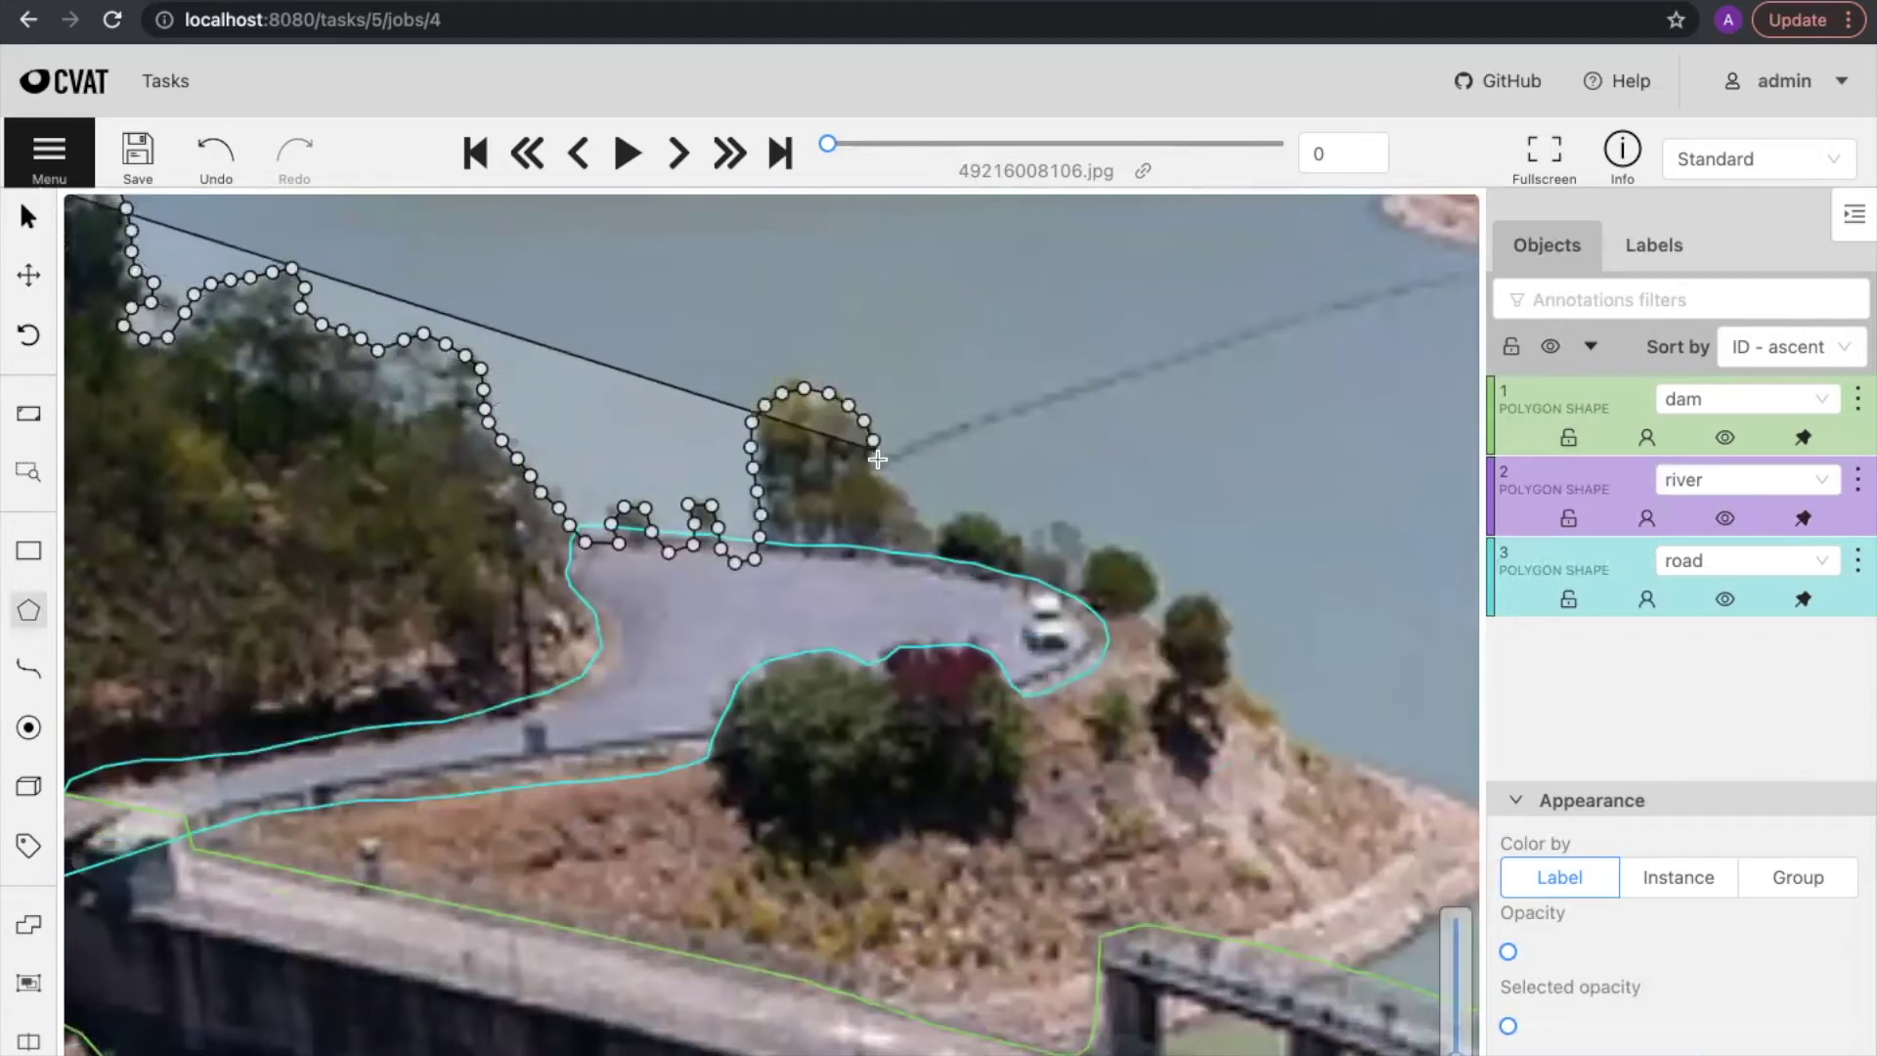
pyautogui.click(879, 459)
# Step: Continue the reservoir outline along the row of bushes behind the parked vehicle to the notch before the headland's tree
pyautogui.click(911, 486)
pyautogui.click(925, 526)
pyautogui.click(947, 521)
pyautogui.click(969, 512)
pyautogui.click(998, 524)
pyautogui.click(1043, 530)
pyautogui.click(1064, 525)
pyautogui.click(1089, 539)
pyautogui.click(1112, 548)
pyautogui.click(1137, 554)
pyautogui.click(1151, 577)
pyautogui.click(1154, 597)
pyautogui.click(1141, 614)
# Step: Trace the reservoir outline around the headland's tree and down onto the upper slope of the shore
pyautogui.click(1166, 619)
pyautogui.click(1178, 597)
pyautogui.click(1194, 586)
pyautogui.click(1212, 599)
pyautogui.click(1224, 623)
pyautogui.click(1231, 641)
pyautogui.click(1239, 663)
pyautogui.click(1249, 679)
pyautogui.click(1269, 697)
pyautogui.click(1282, 714)
pyautogui.moveTo(1282, 713); pyautogui.dragTo(517, 445)
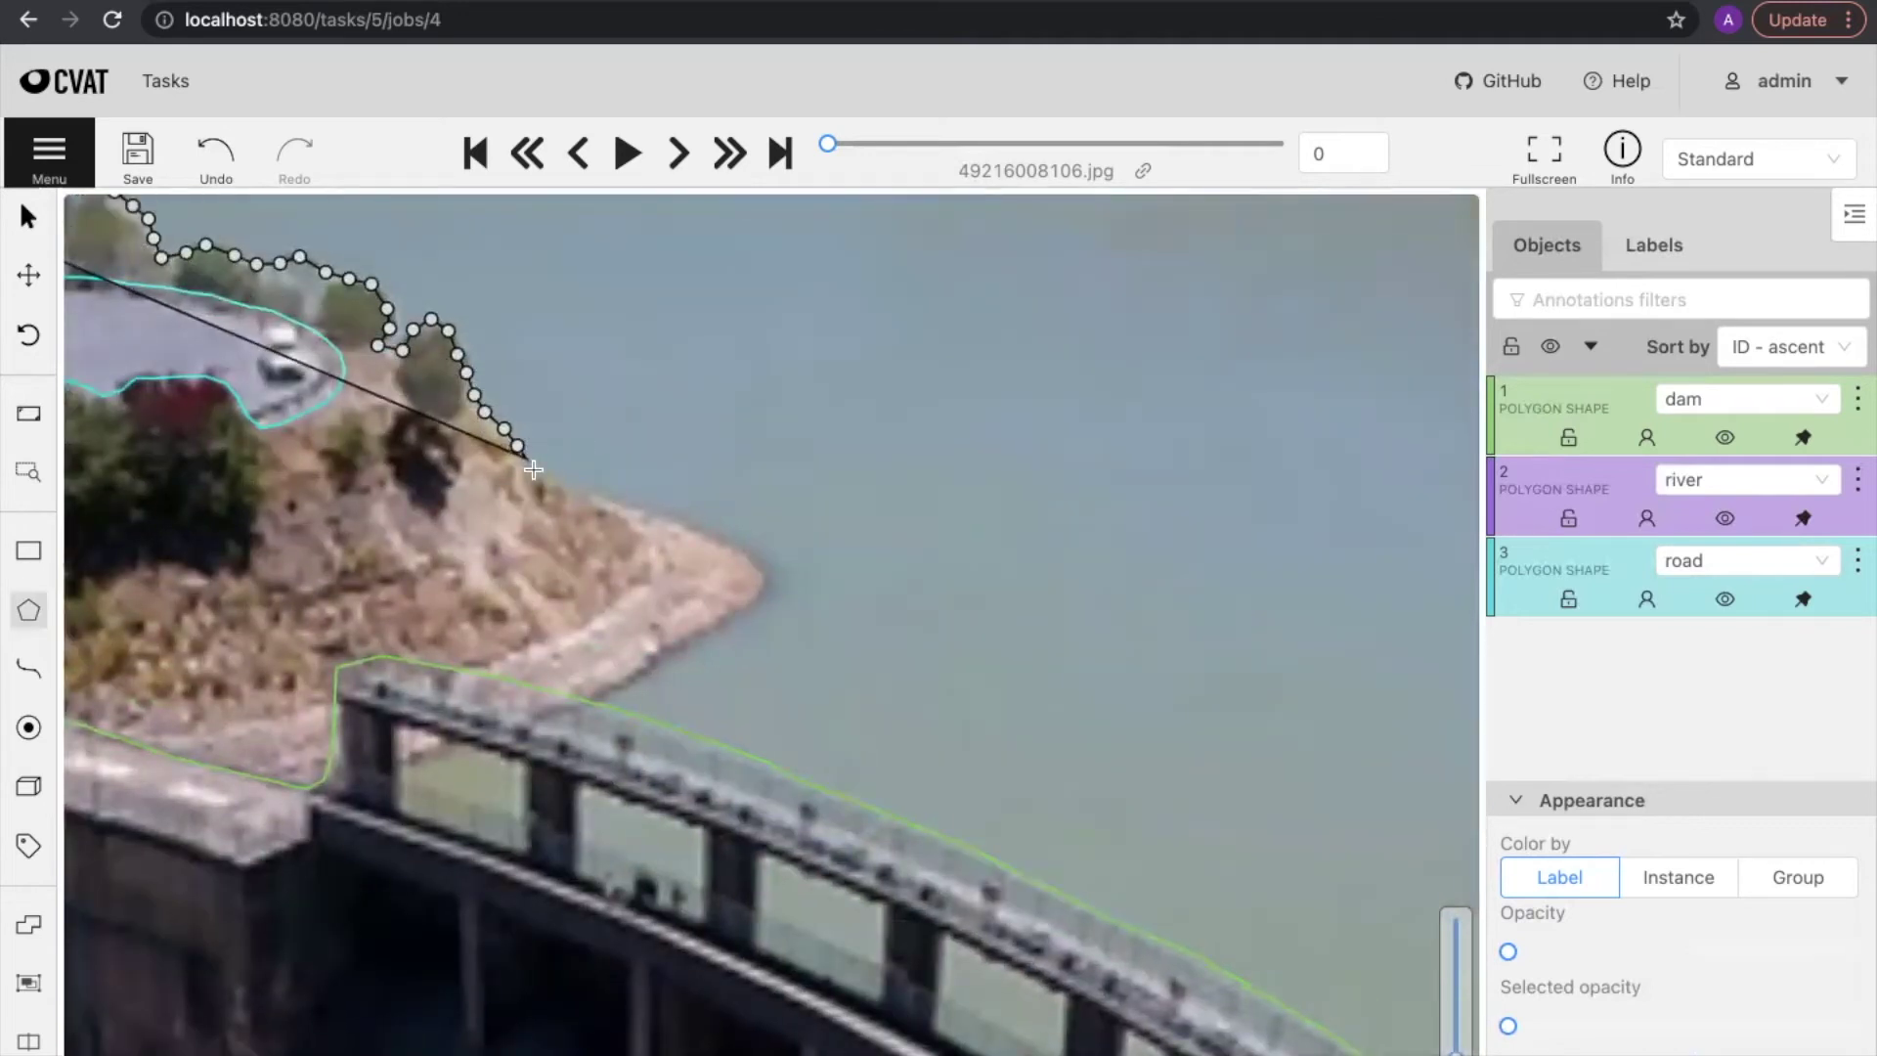
# Step: Remove the last reservoir points placed along the headland's shore, back to the slope below the tree
pyautogui.rightClick(758, 583)
pyautogui.rightClick(751, 573)
pyautogui.rightClick(742, 561)
pyautogui.rightClick(740, 540)
pyautogui.rightClick(737, 519)
pyautogui.rightClick(704, 513)
pyautogui.rightClick(650, 504)
pyautogui.rightClick(595, 496)
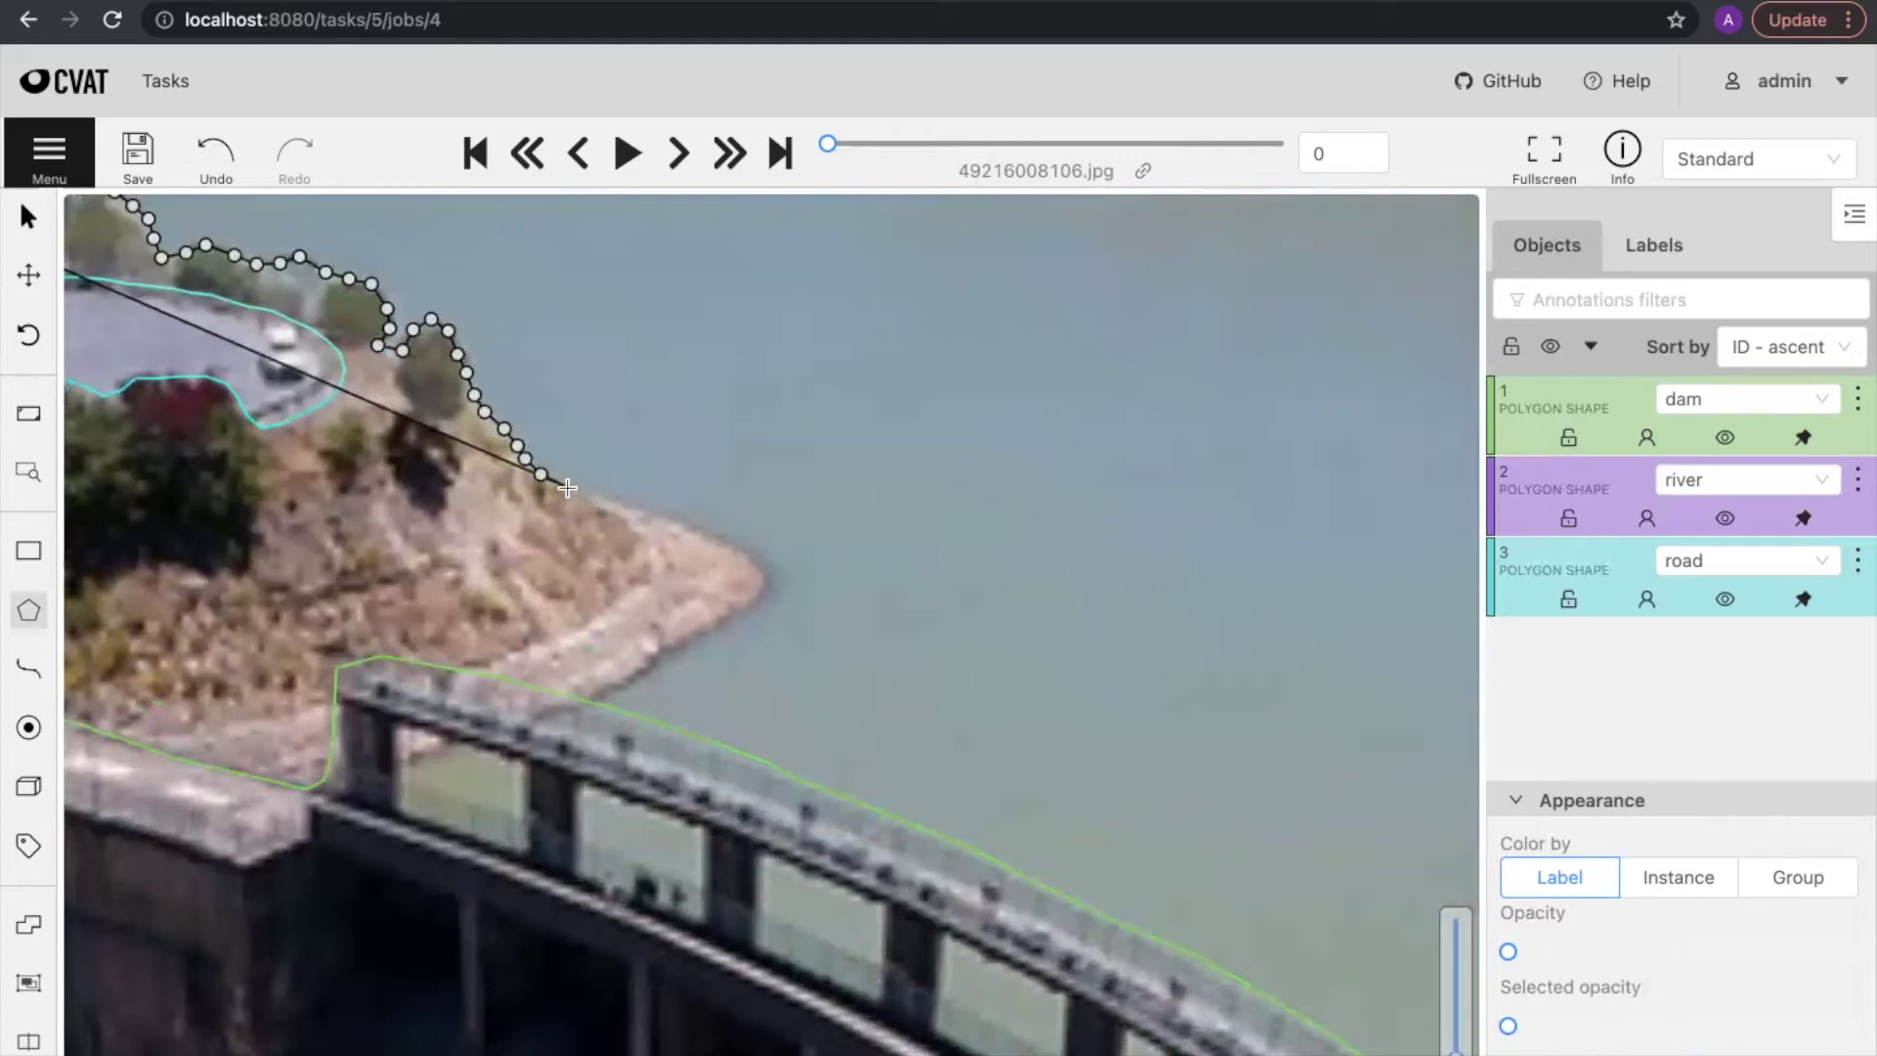
# Step: Trace the reservoir's shoreline around the headland's tip and back to the first opening under the dam's walkway
pyautogui.moveTo(755, 585)
pyautogui.mouseDown()
pyautogui.moveTo(642, 675)
pyautogui.moveTo(431, 746)
pyautogui.mouseUp()
pyautogui.moveTo(546, 831); pyautogui.dragTo(532, 725)
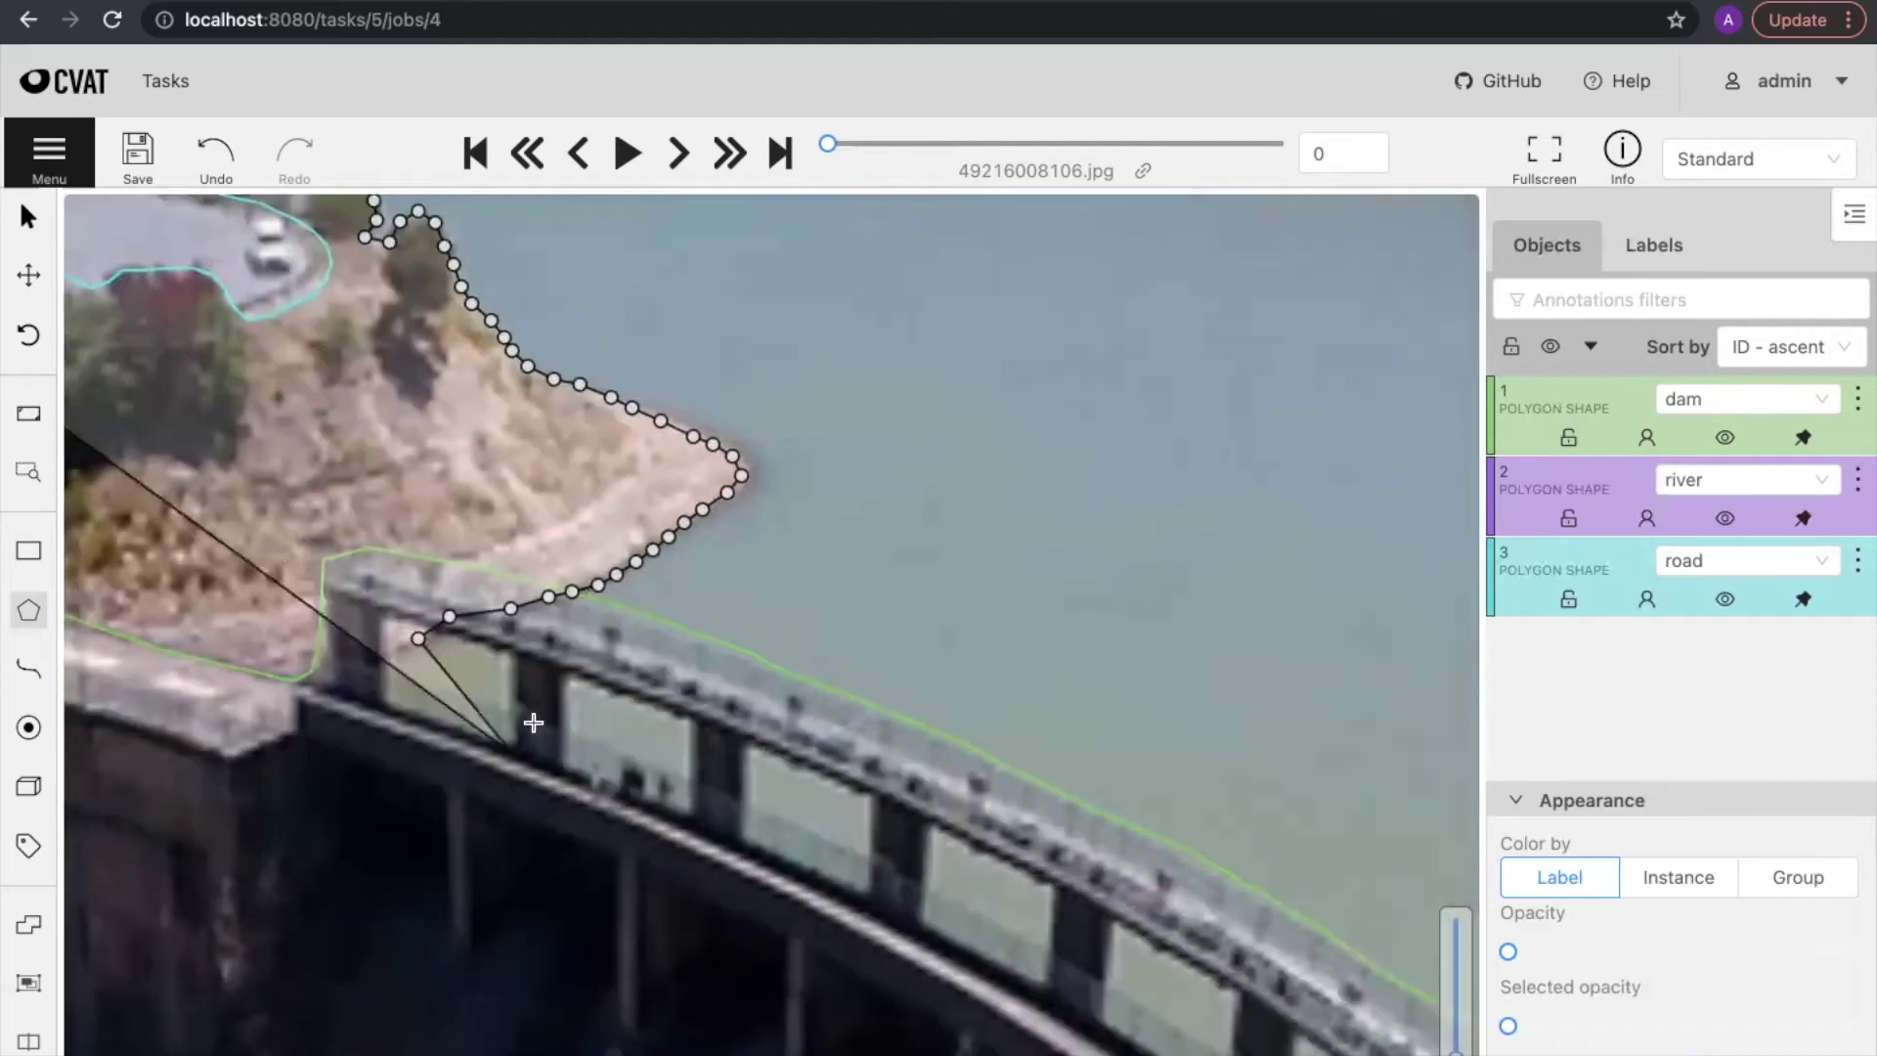
# Step: Carry the reservoir outline across the dam's face with widely spaced points to the image's lower edge and lower-right corner
pyautogui.scroll(2, 528, 724)
pyautogui.scroll(-6, 524, 733)
pyautogui.moveTo(641, 704); pyautogui.dragTo(406, 523)
pyautogui.click(534, 698)
pyautogui.moveTo(636, 758); pyautogui.dragTo(239, 229)
pyautogui.click(507, 633)
pyautogui.moveTo(554, 843); pyautogui.dragTo(351, 323)
pyautogui.click(486, 830)
pyautogui.click(1030, 822)
# Step: Trace the reservoir's far shoreline from the image's right edge along the foot of the rocky bank
pyautogui.moveTo(953, 335); pyautogui.dragTo(1232, 1001)
pyautogui.moveTo(1002, 469); pyautogui.dragTo(950, 992)
pyautogui.scroll(2, 1123, 381)
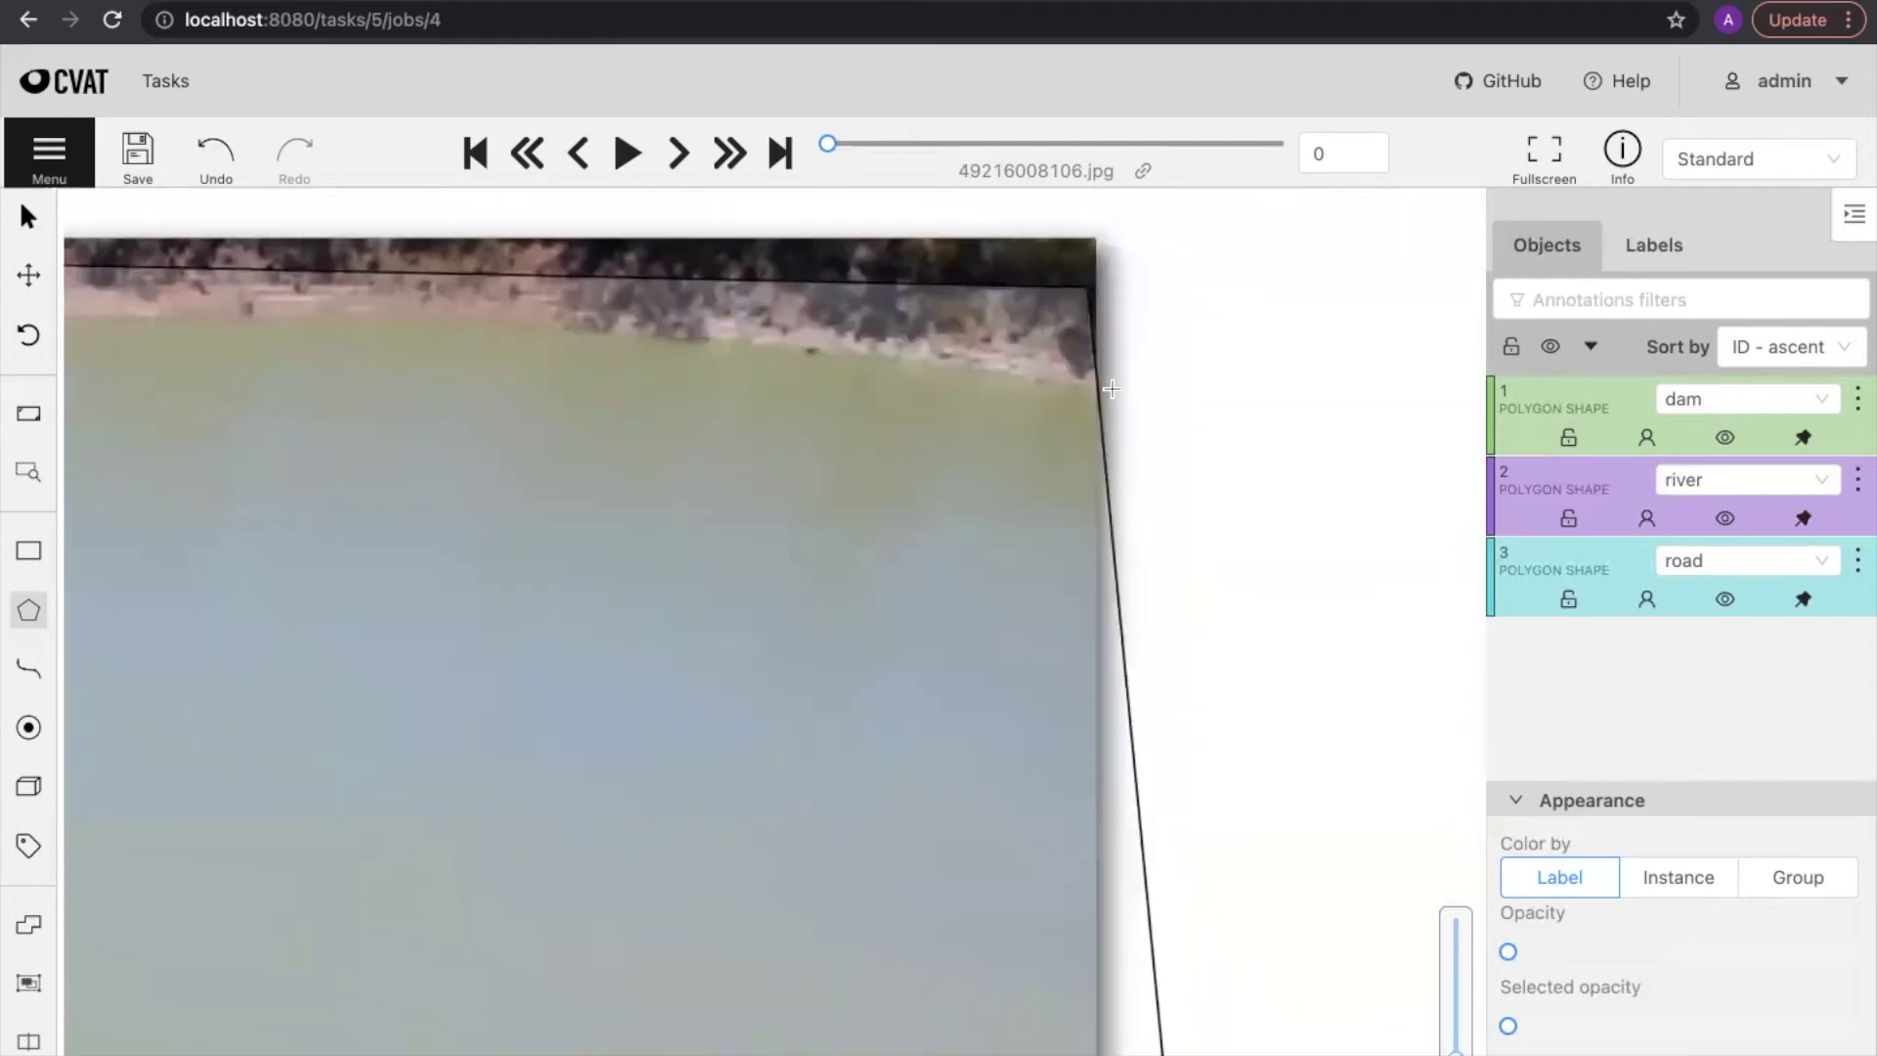
pyautogui.click(1098, 398)
pyautogui.click(1076, 384)
pyautogui.click(1055, 377)
pyautogui.click(1032, 374)
pyautogui.click(1011, 368)
pyautogui.click(981, 364)
pyautogui.click(955, 360)
pyautogui.click(936, 359)
pyautogui.click(914, 357)
pyautogui.click(887, 353)
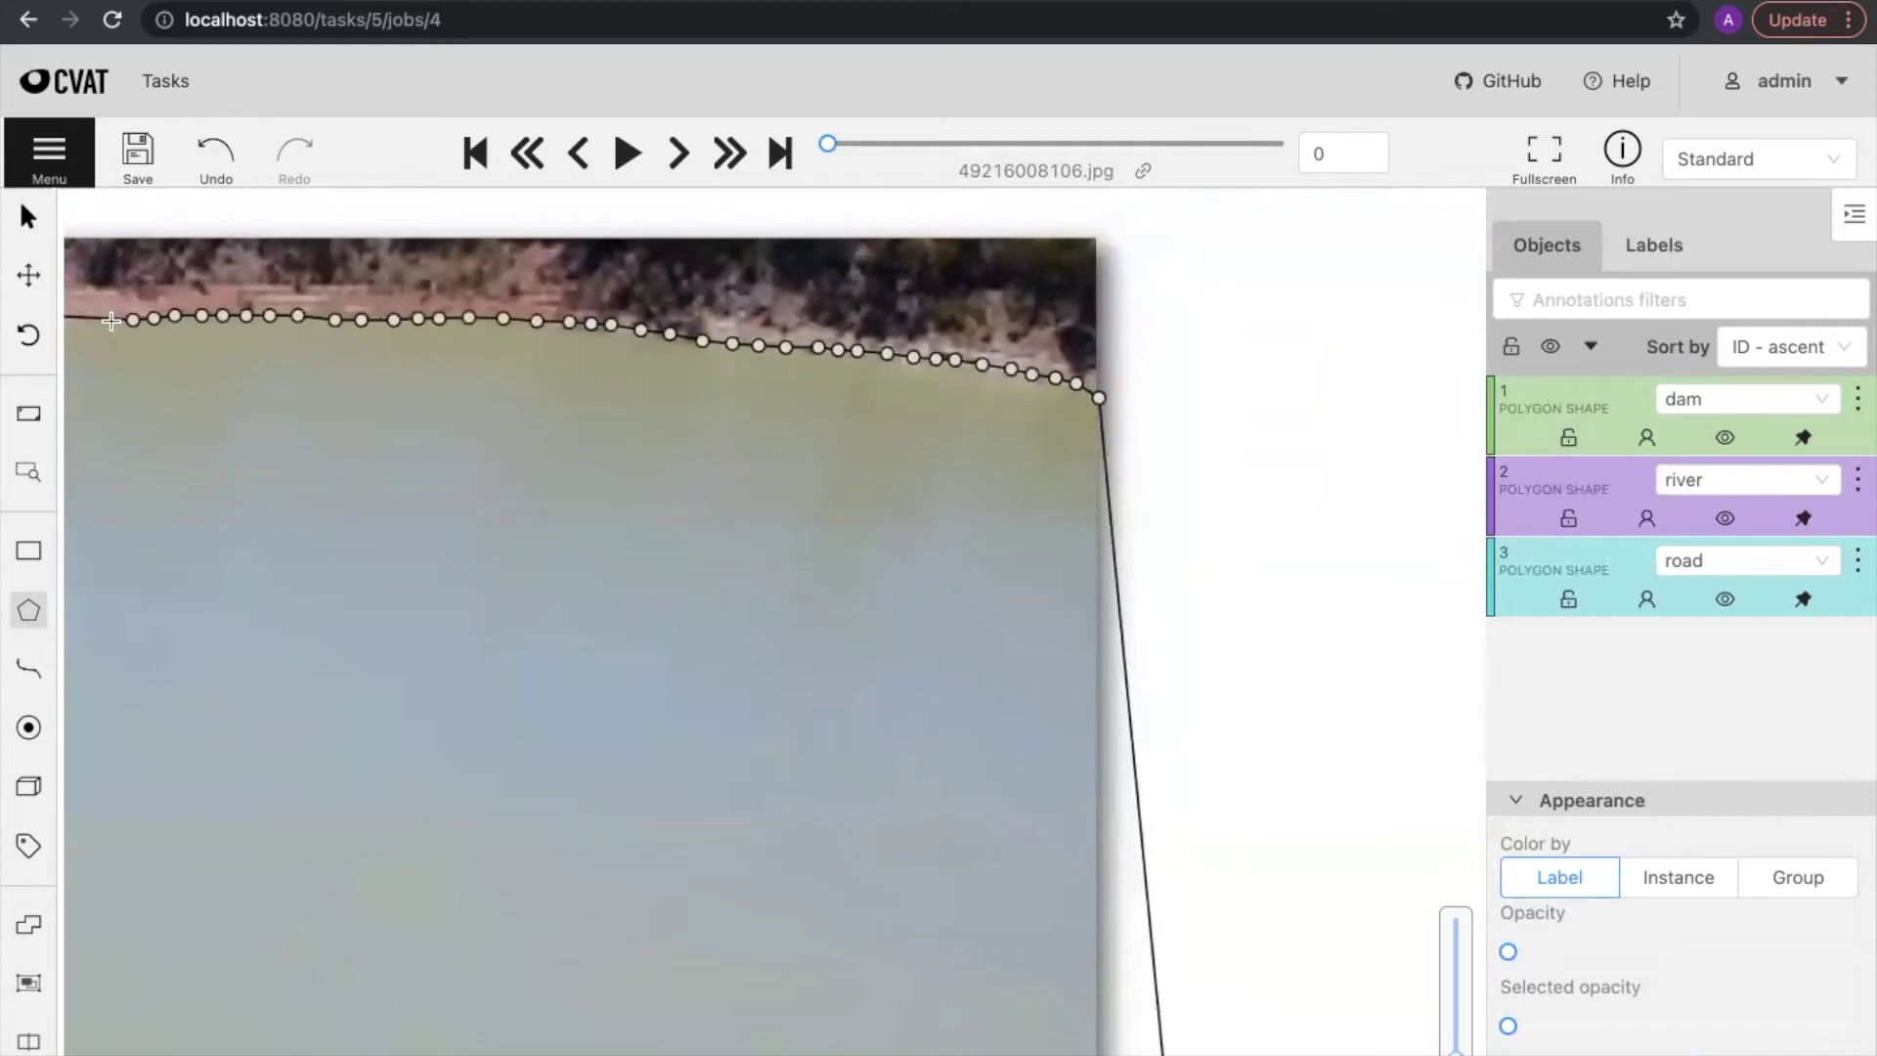
pyautogui.click(113, 321)
# Step: Continue the reservoir outline along the rest of the far bank to the outer tip of that land
pyautogui.moveTo(113, 320); pyautogui.dragTo(1467, 378)
pyautogui.click(1325, 390)
pyautogui.click(1301, 387)
pyautogui.click(1275, 387)
pyautogui.click(1227, 384)
pyautogui.click(1197, 382)
pyautogui.click(1148, 382)
pyautogui.click(1106, 384)
pyautogui.click(1080, 384)
pyautogui.click(1054, 385)
pyautogui.click(1027, 385)
pyautogui.click(990, 383)
pyautogui.click(861, 378)
pyautogui.click(807, 371)
pyautogui.click(775, 366)
pyautogui.click(750, 363)
pyautogui.click(724, 361)
pyautogui.click(701, 358)
pyautogui.click(673, 352)
pyautogui.click(652, 344)
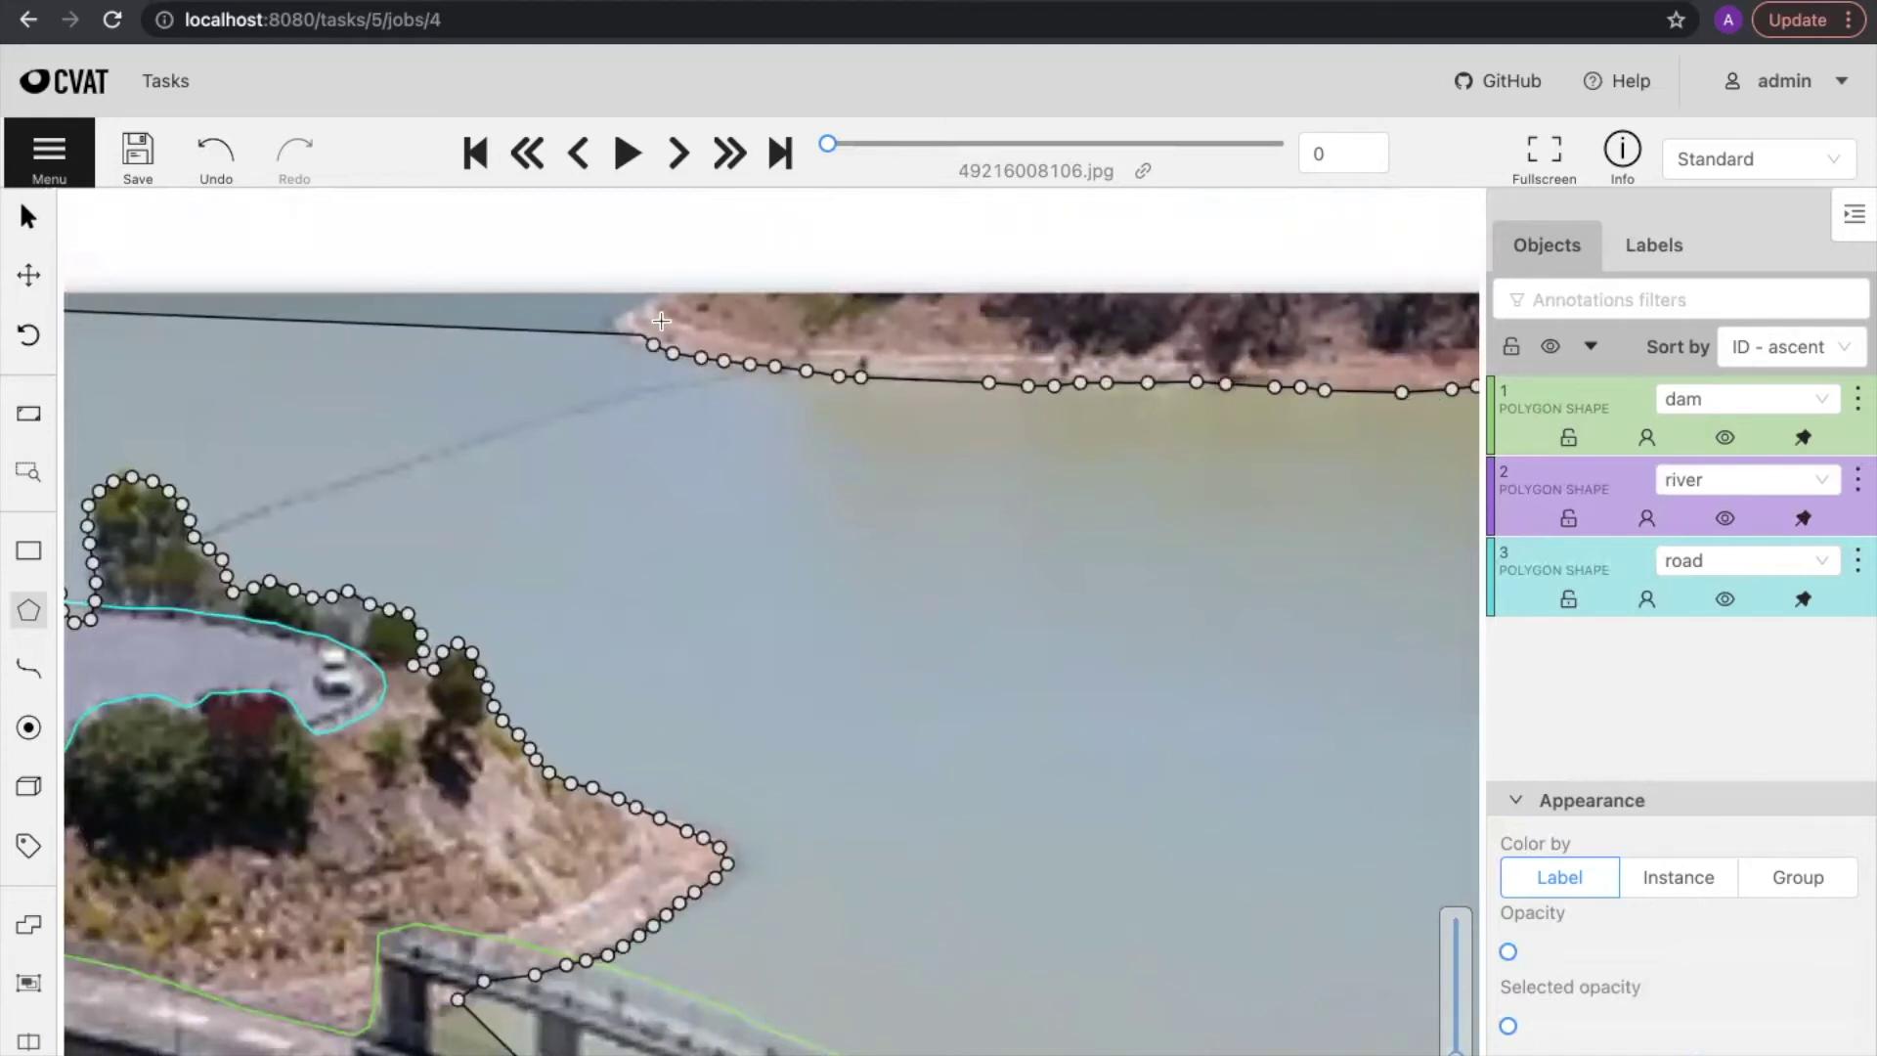
# Step: Trace the reservoir outline around the far bank's tip and up past the image's upper edge
pyautogui.moveTo(634, 313); pyautogui.dragTo(977, 326)
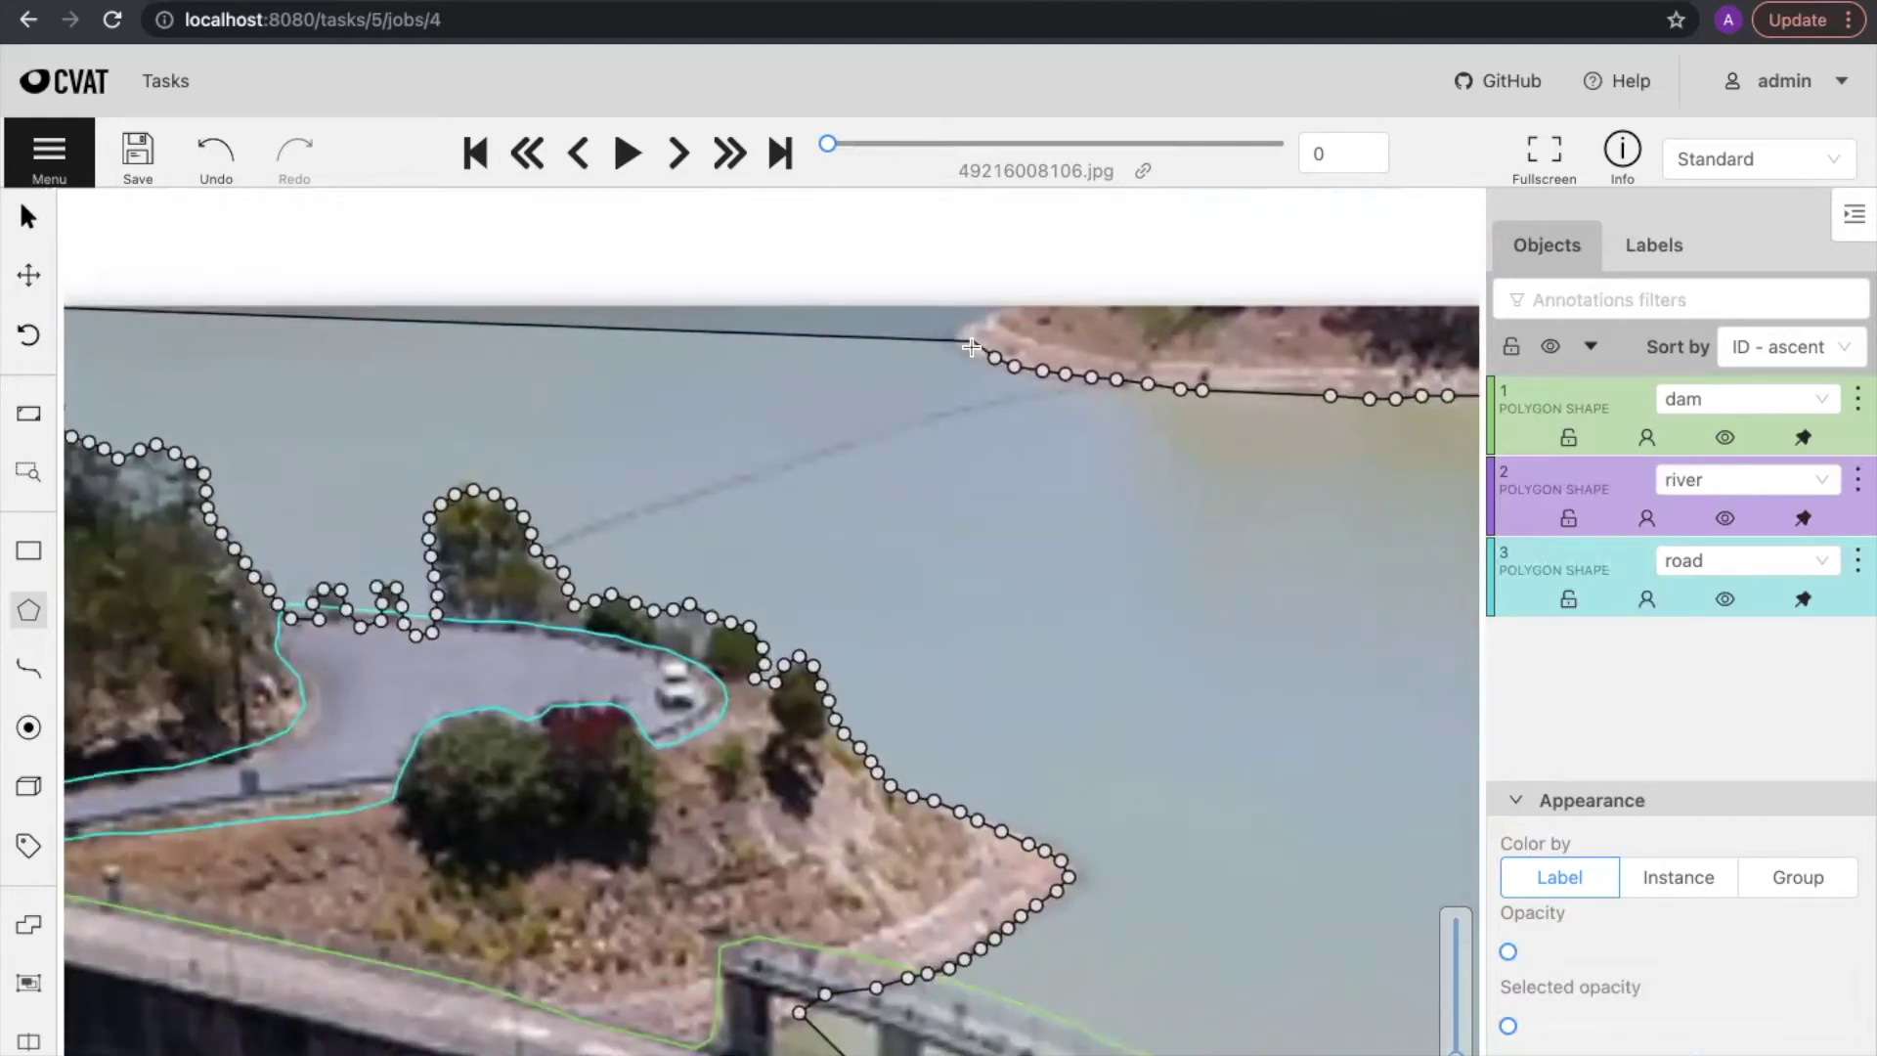
pyautogui.click(967, 326)
pyautogui.click(986, 315)
pyautogui.click(1004, 303)
pyautogui.click(1026, 294)
pyautogui.click(1044, 282)
# Step: Add a reservoir point above the image between the far bank and the wooded hillside, and finish the polygon
pyautogui.moveTo(882, 254); pyautogui.dragTo(1380, 342)
pyautogui.scroll(-4, 1320, 343)
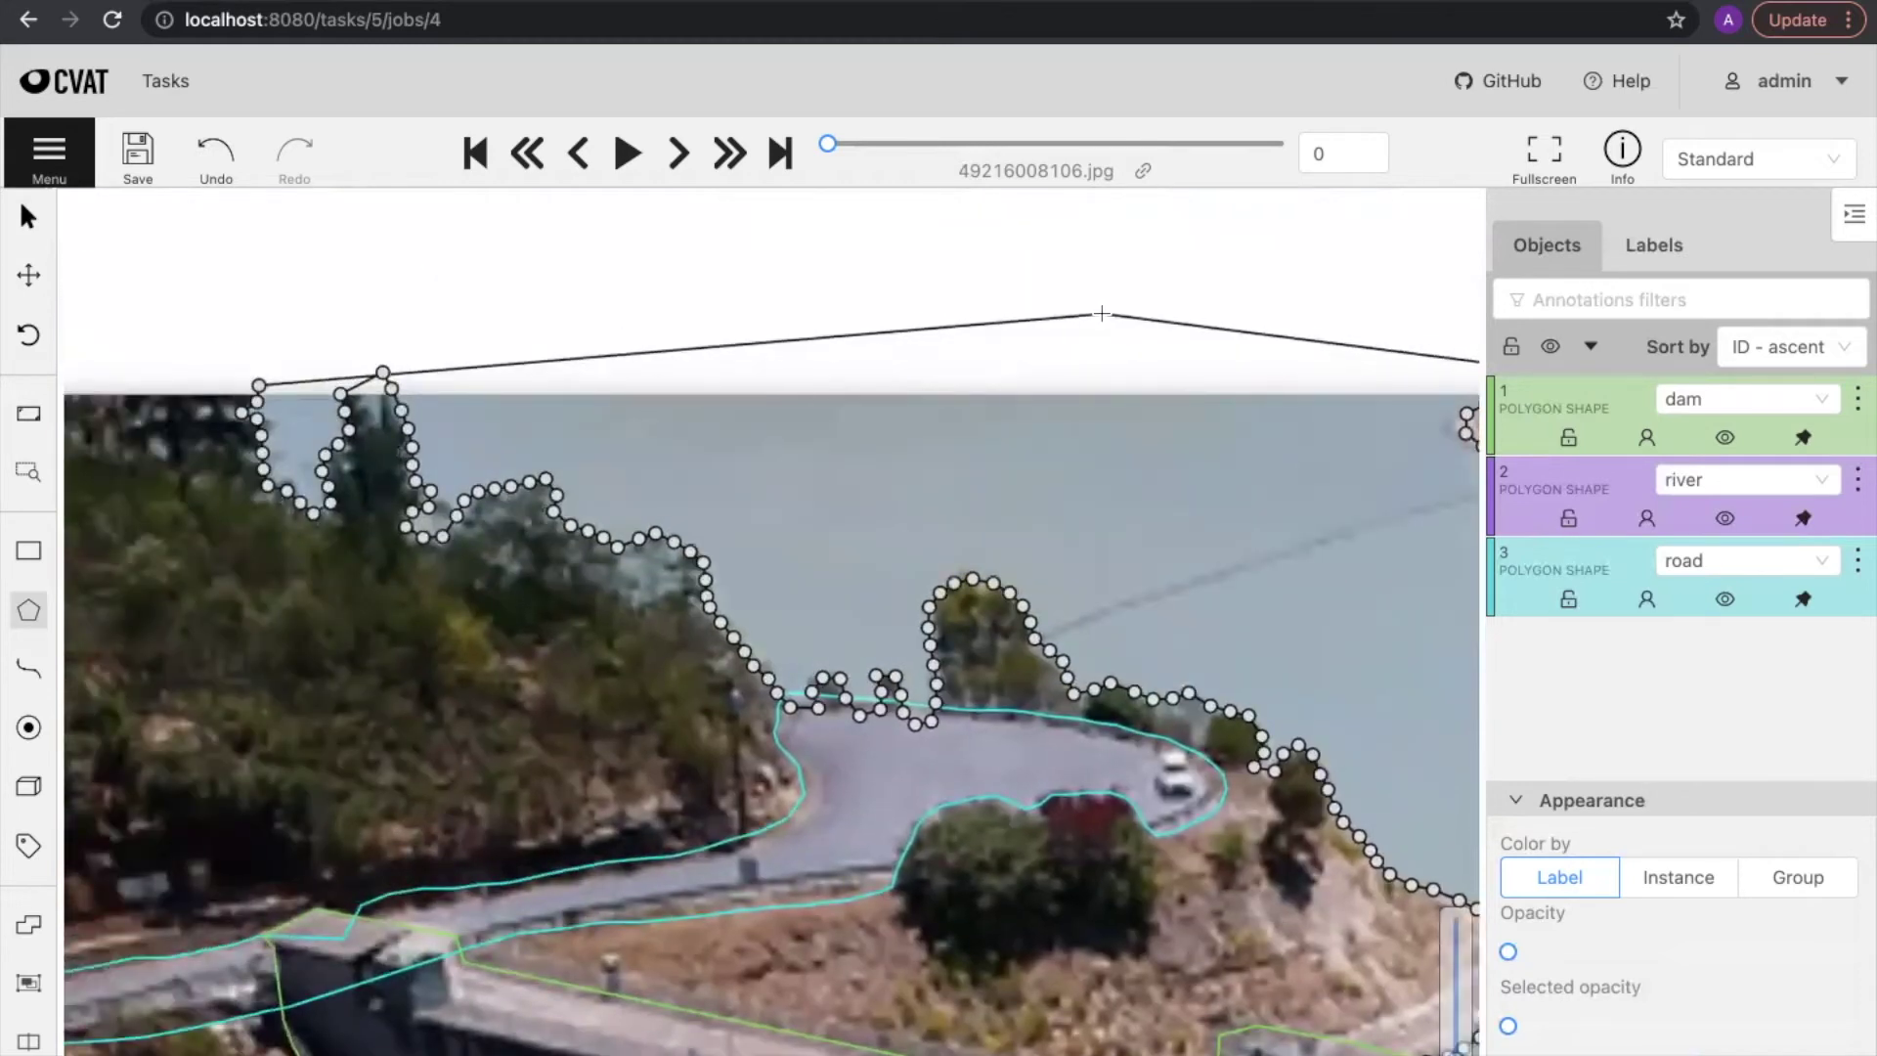
pyautogui.click(1122, 237)
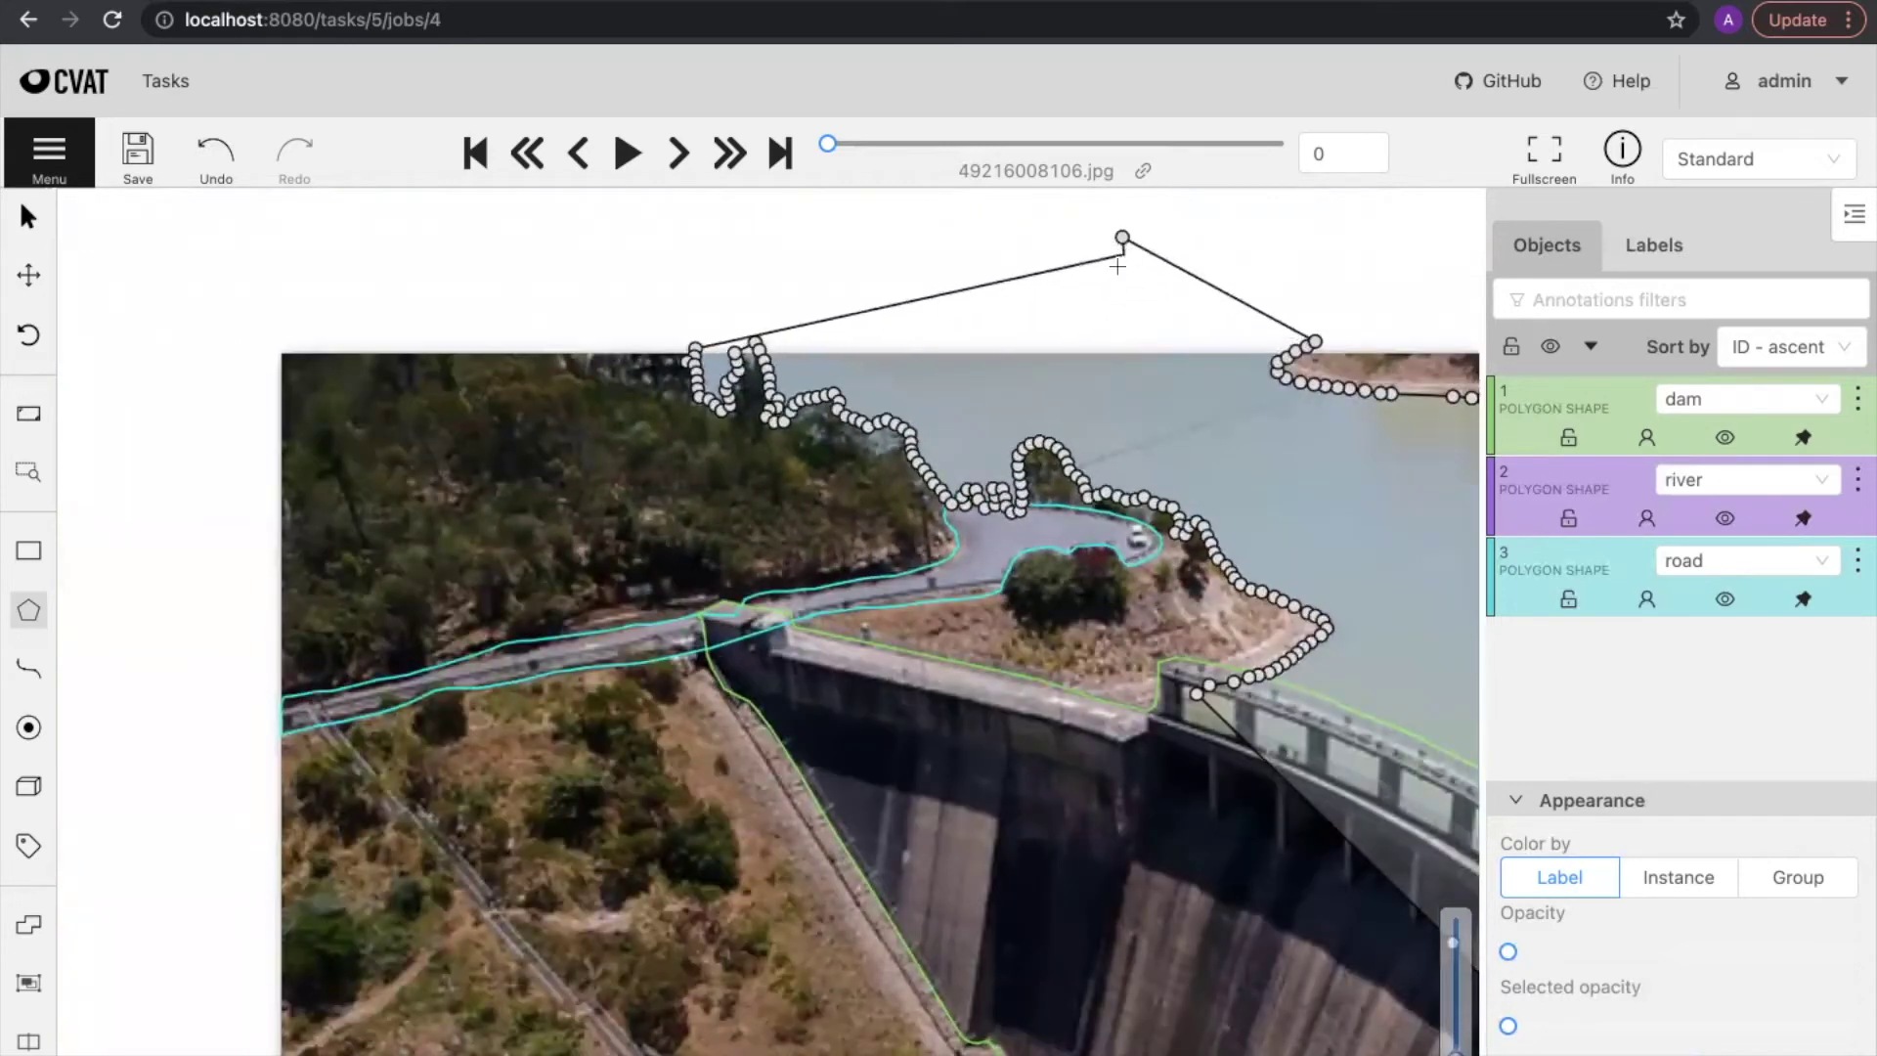
pyautogui.press('n')
# Step: Check the finished reservoir outline over the whole image and raise the annotations' opacity to the maximum
pyautogui.moveTo(1243, 393); pyautogui.dragTo(704, 376)
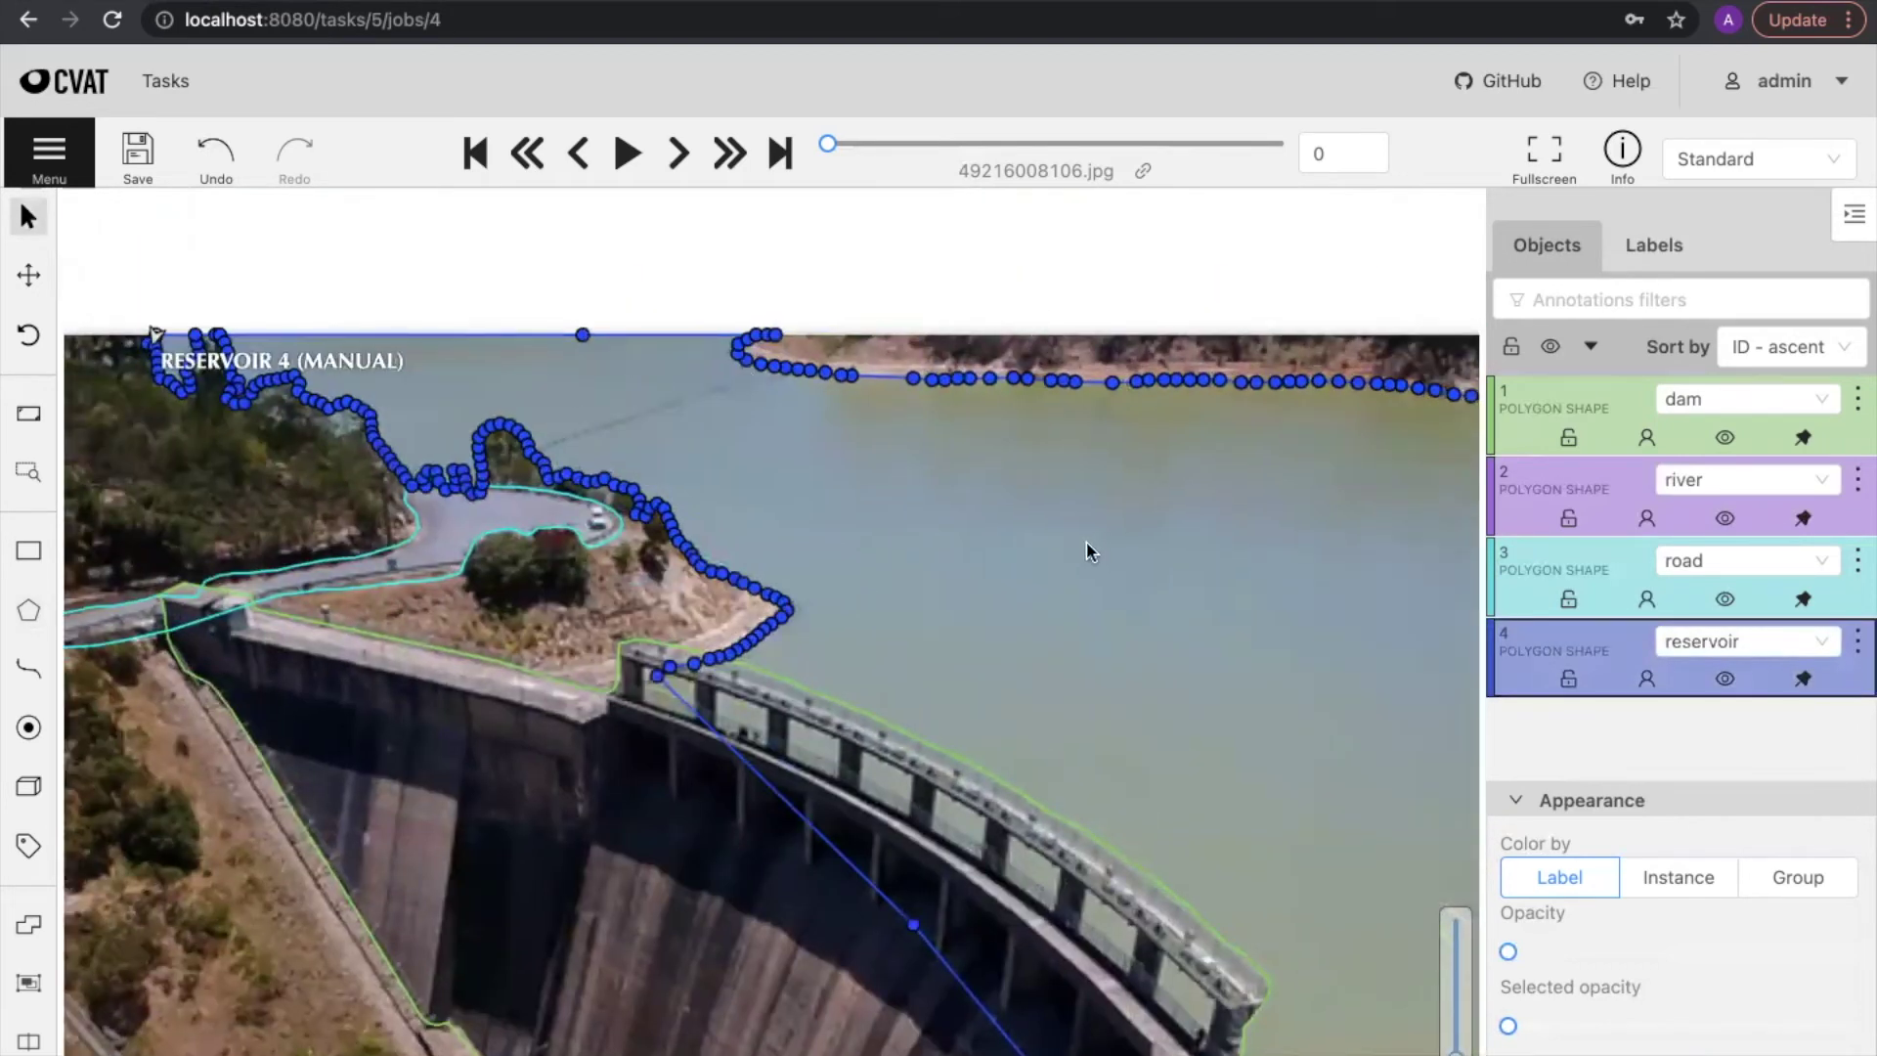
pyautogui.moveTo(1098, 544); pyautogui.dragTo(897, 414)
pyautogui.scroll(-1, 896, 414)
pyautogui.scroll(2, 897, 415)
pyautogui.scroll(-5, 951, 427)
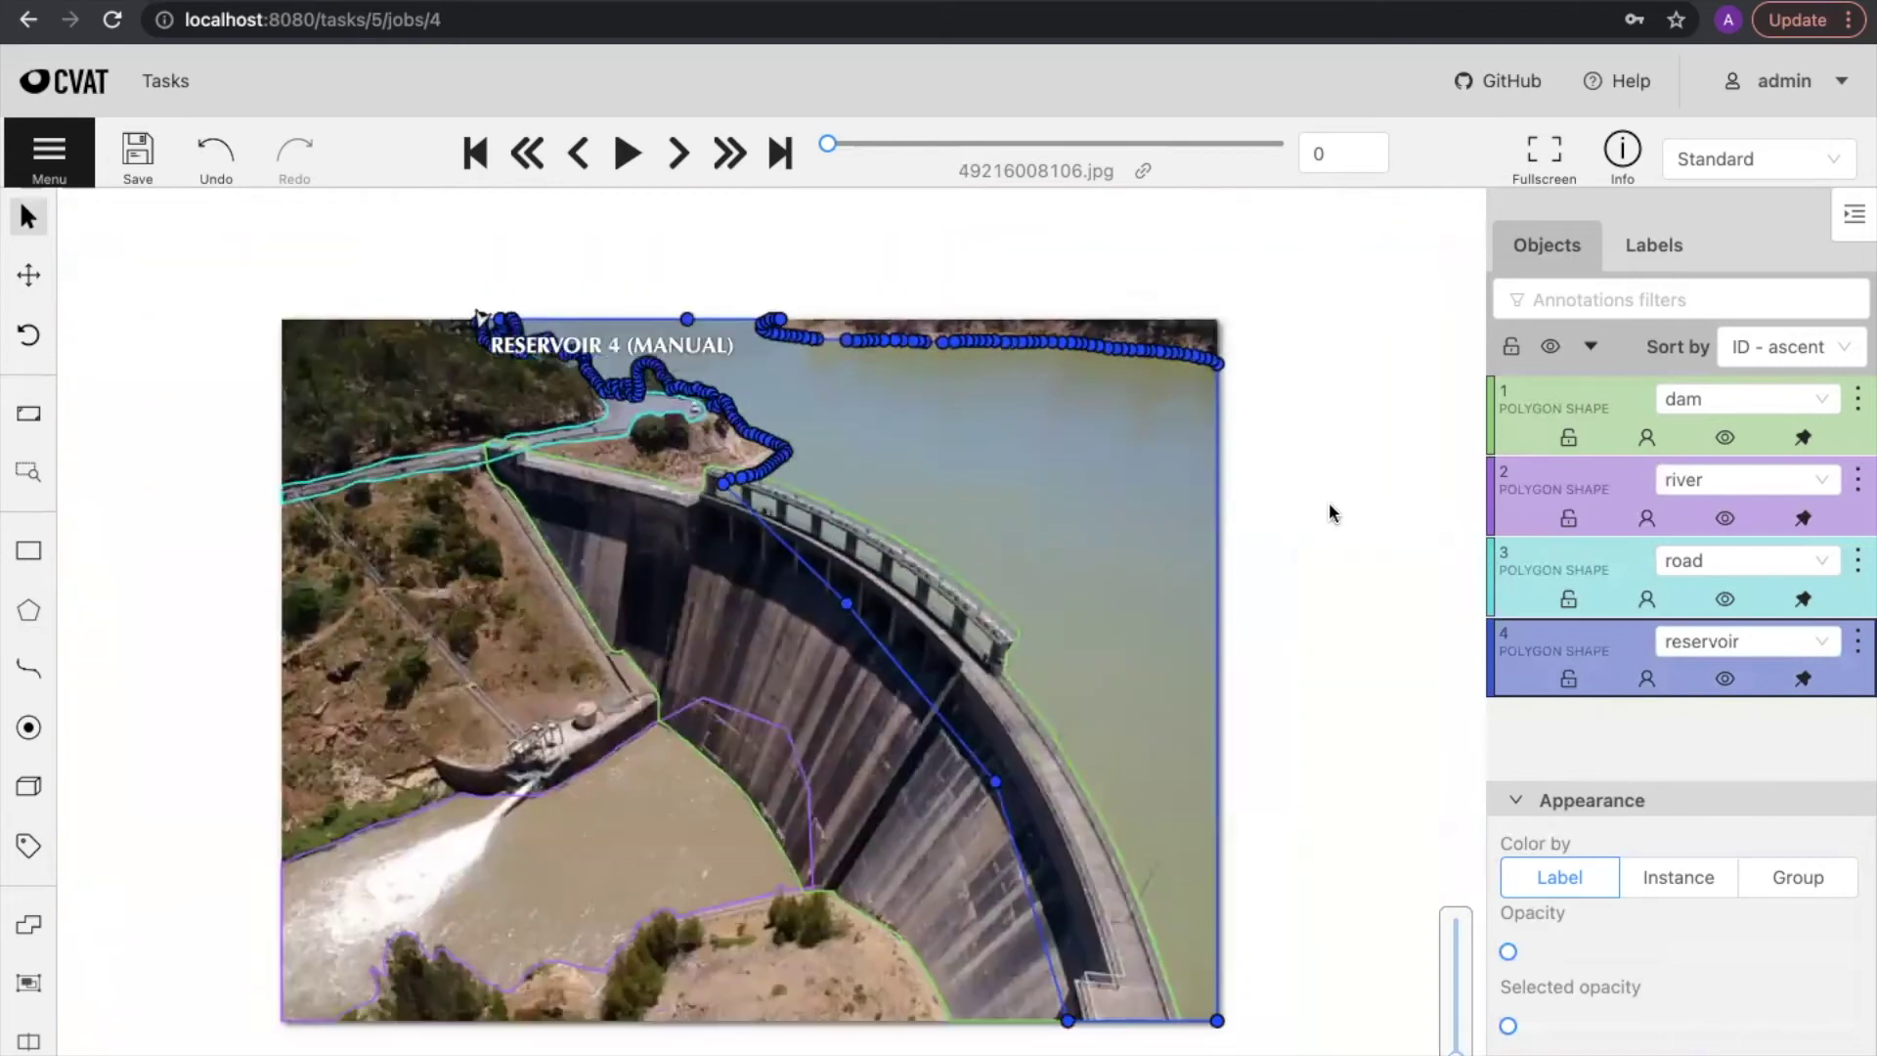
pyautogui.moveTo(1509, 951); pyautogui.dragTo(1863, 1037)
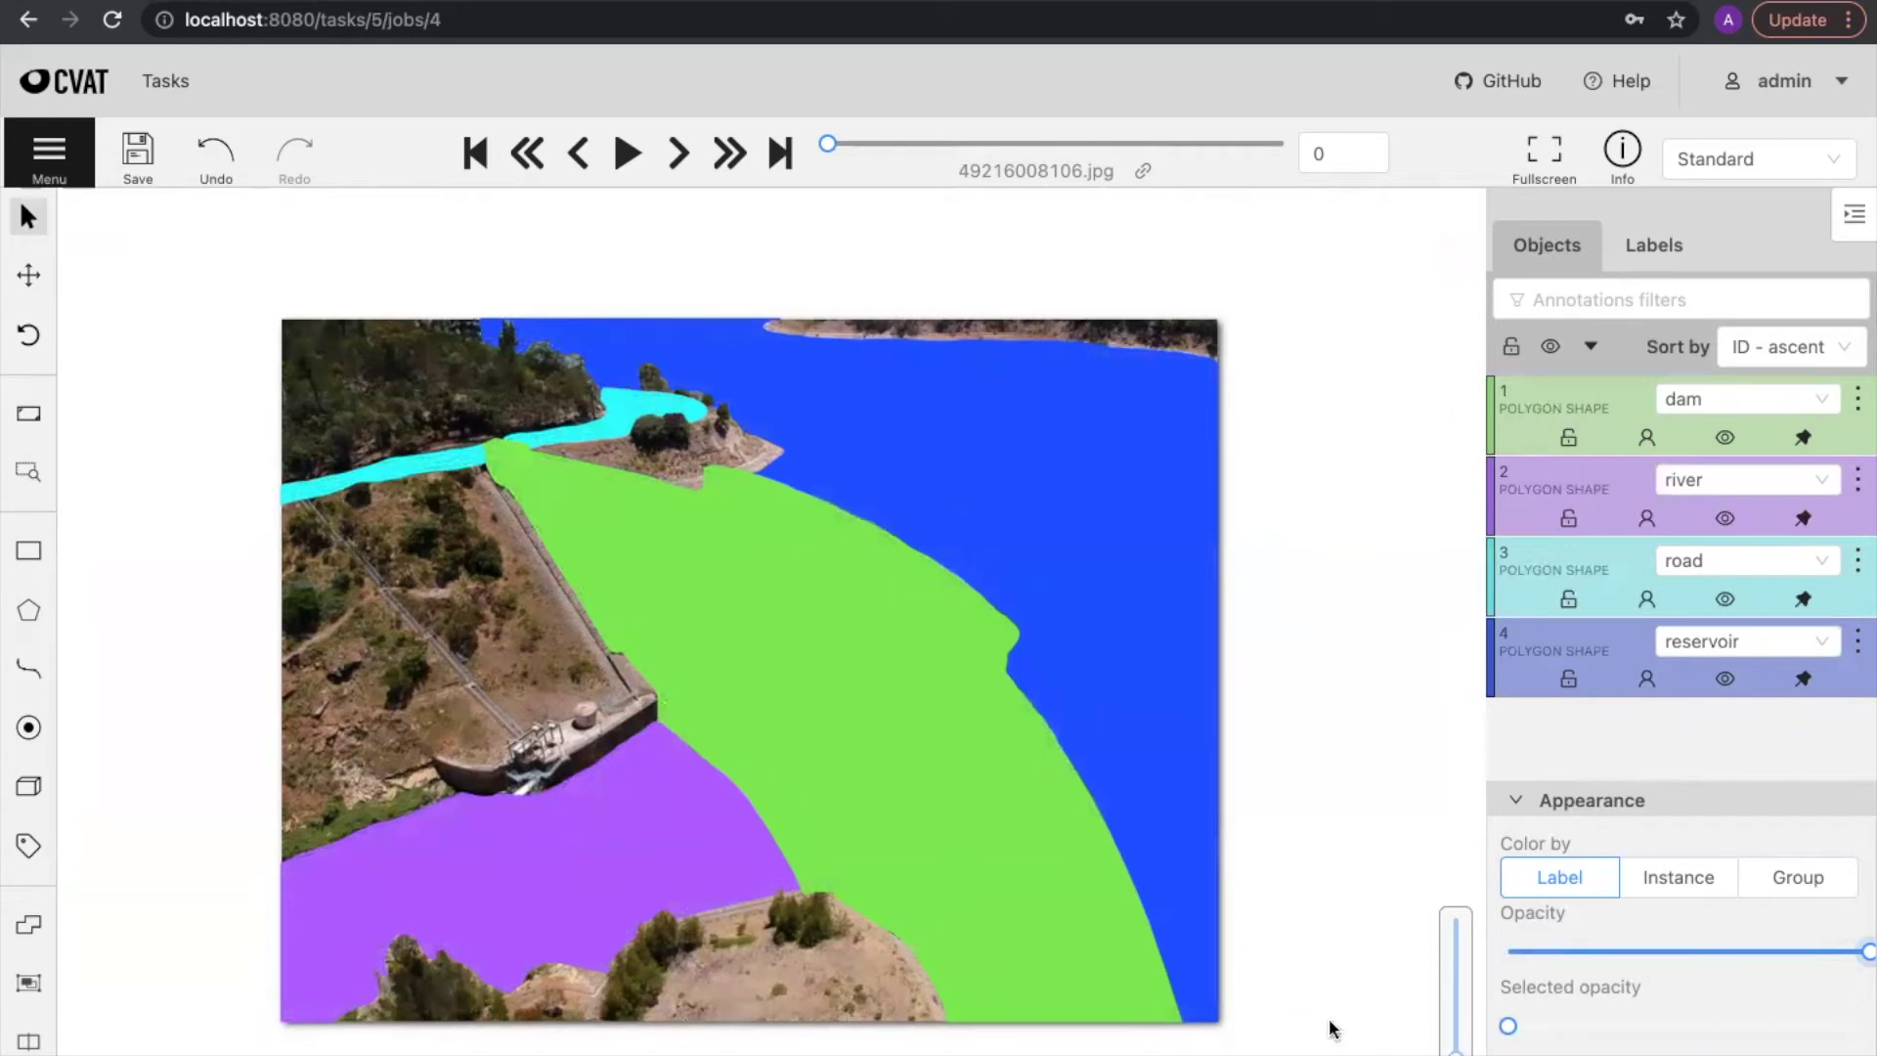
pyautogui.moveTo(495, 630); pyautogui.dragTo(607, 632)
pyautogui.scroll(3, 542, 698)
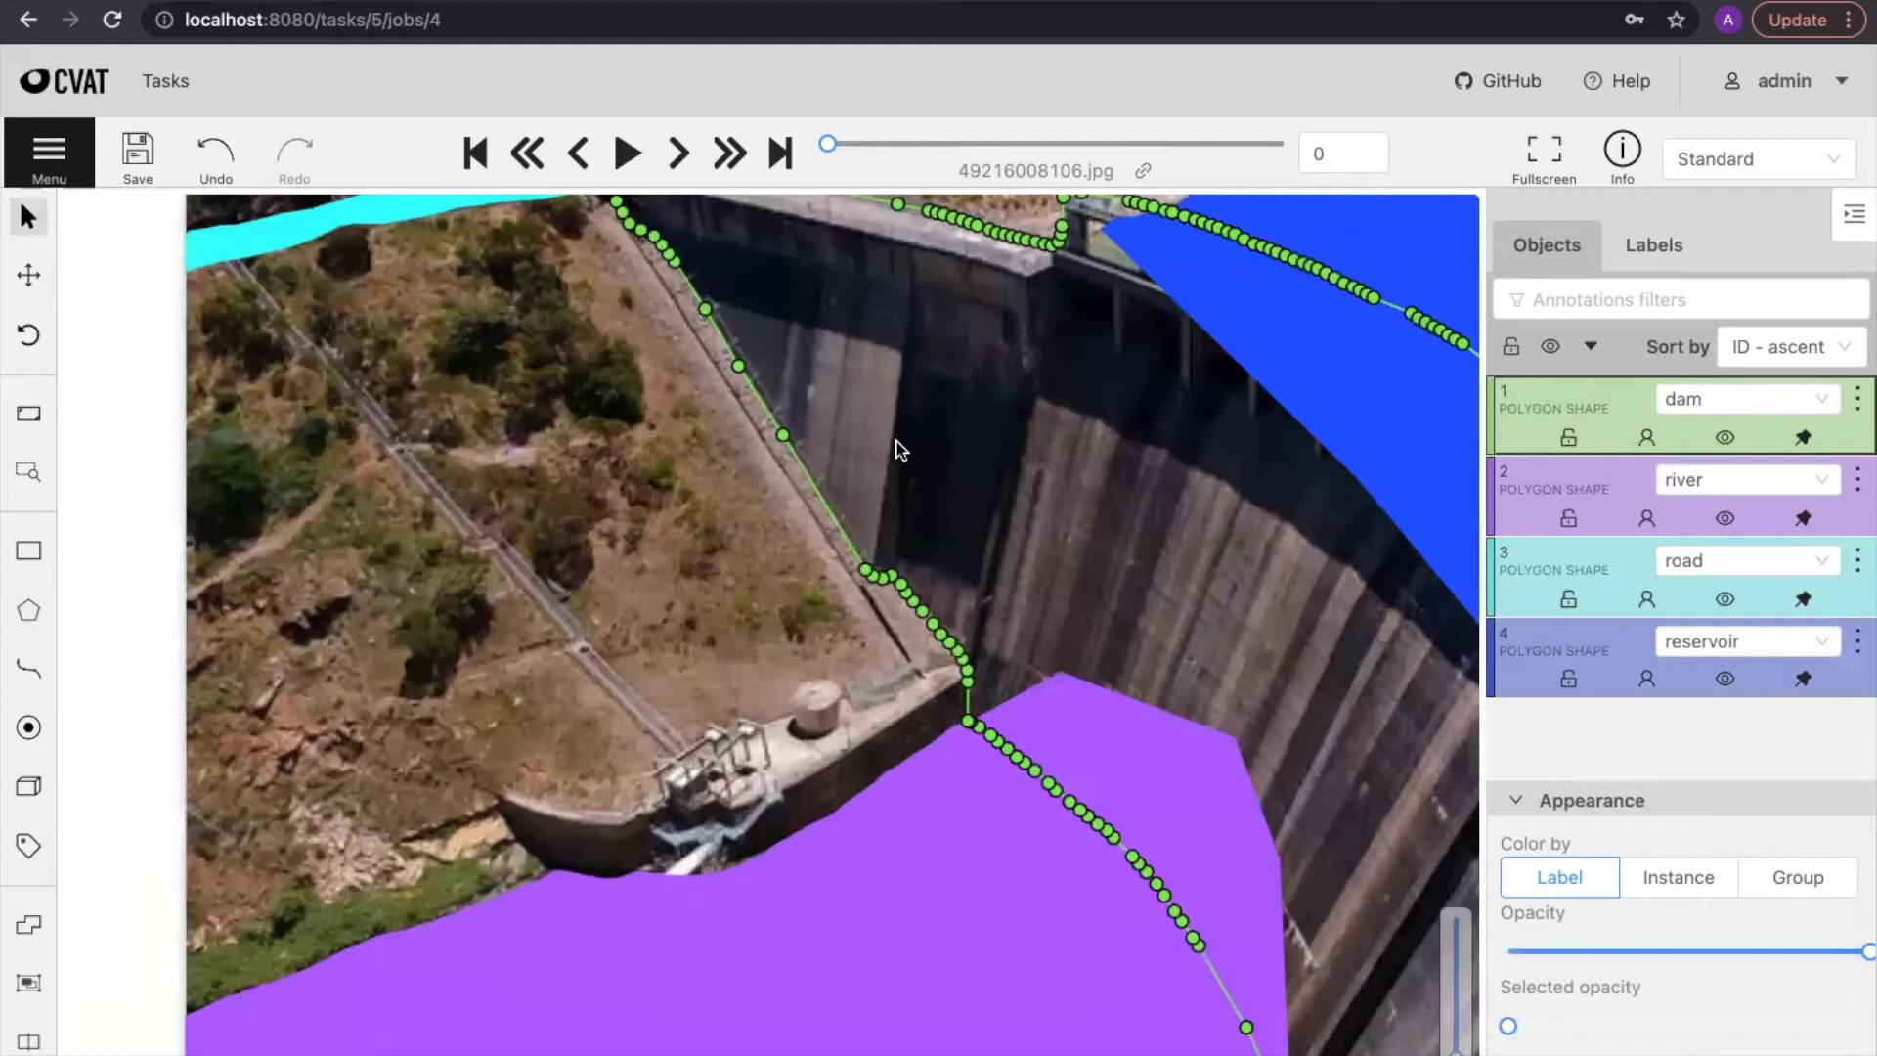
pyautogui.moveTo(749, 753); pyautogui.dragTo(828, 625)
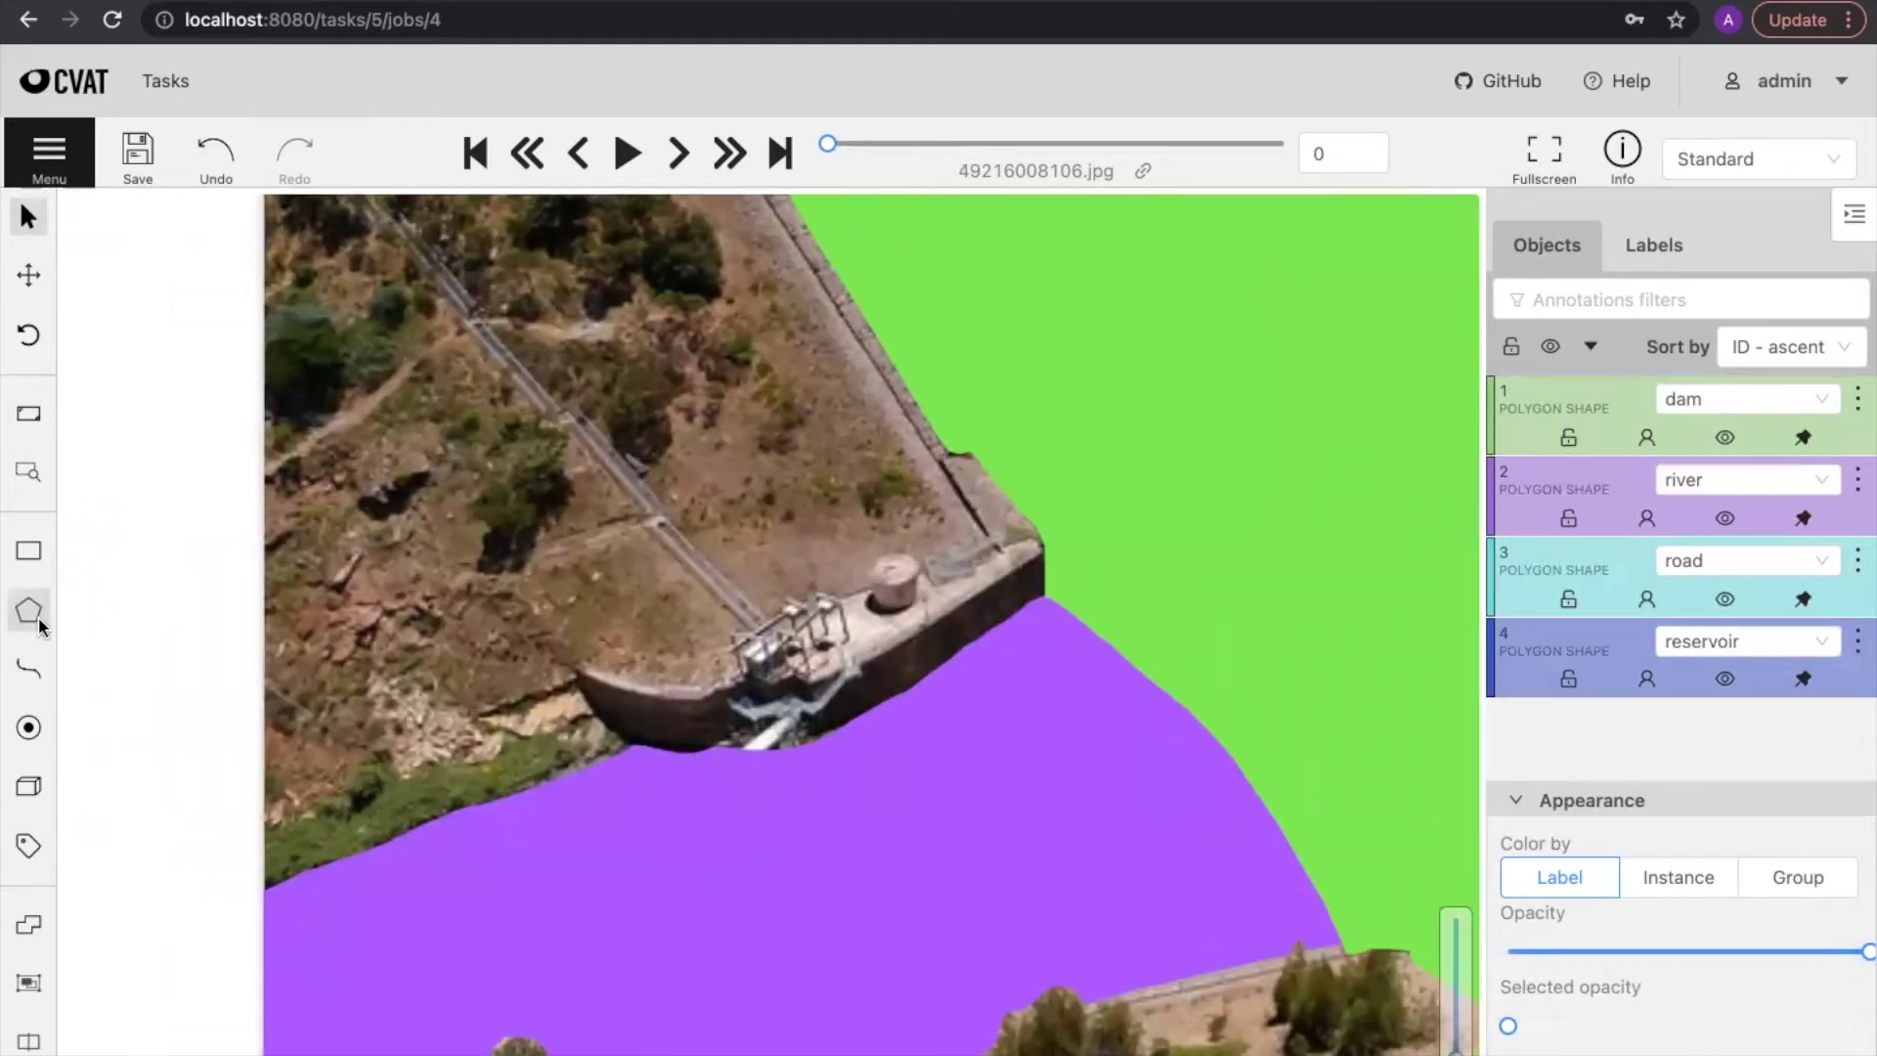
pyautogui.moveTo(39, 620)
pyautogui.click(130, 598)
pyautogui.write('levee')
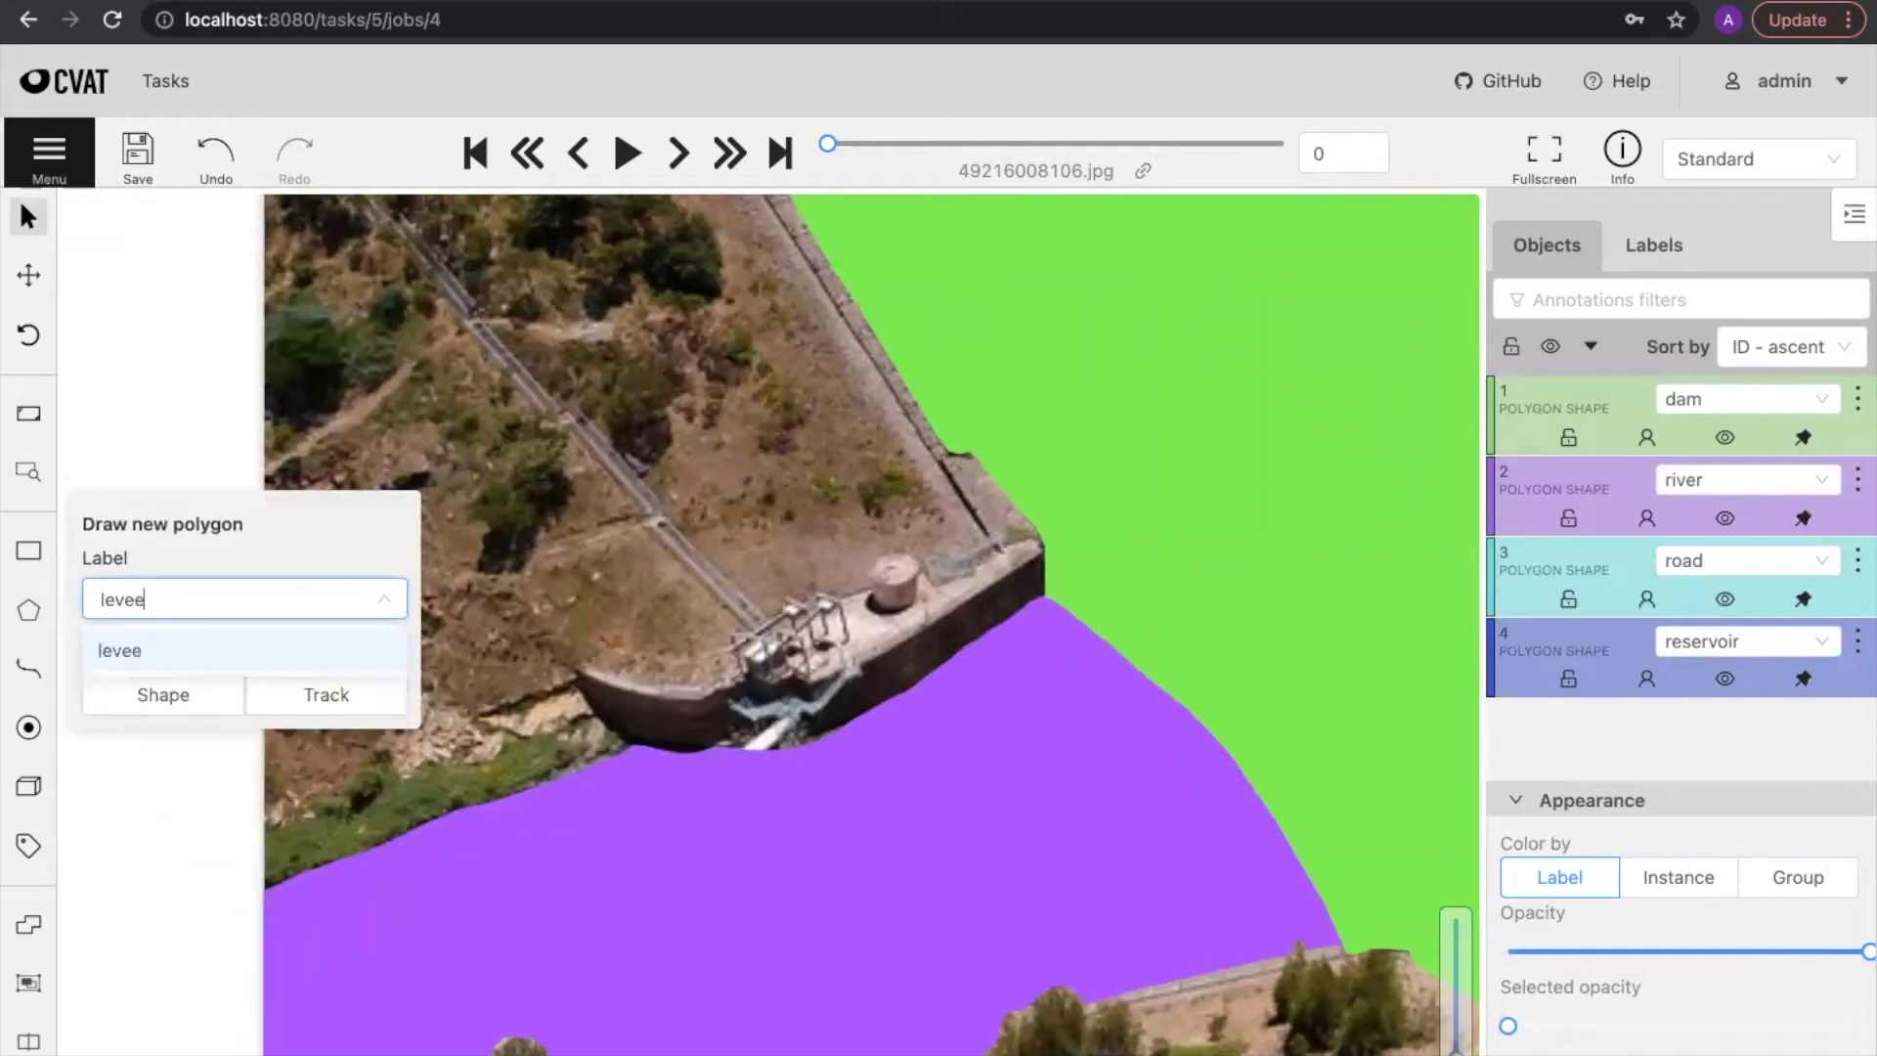
pyautogui.click(196, 649)
pyautogui.click(209, 681)
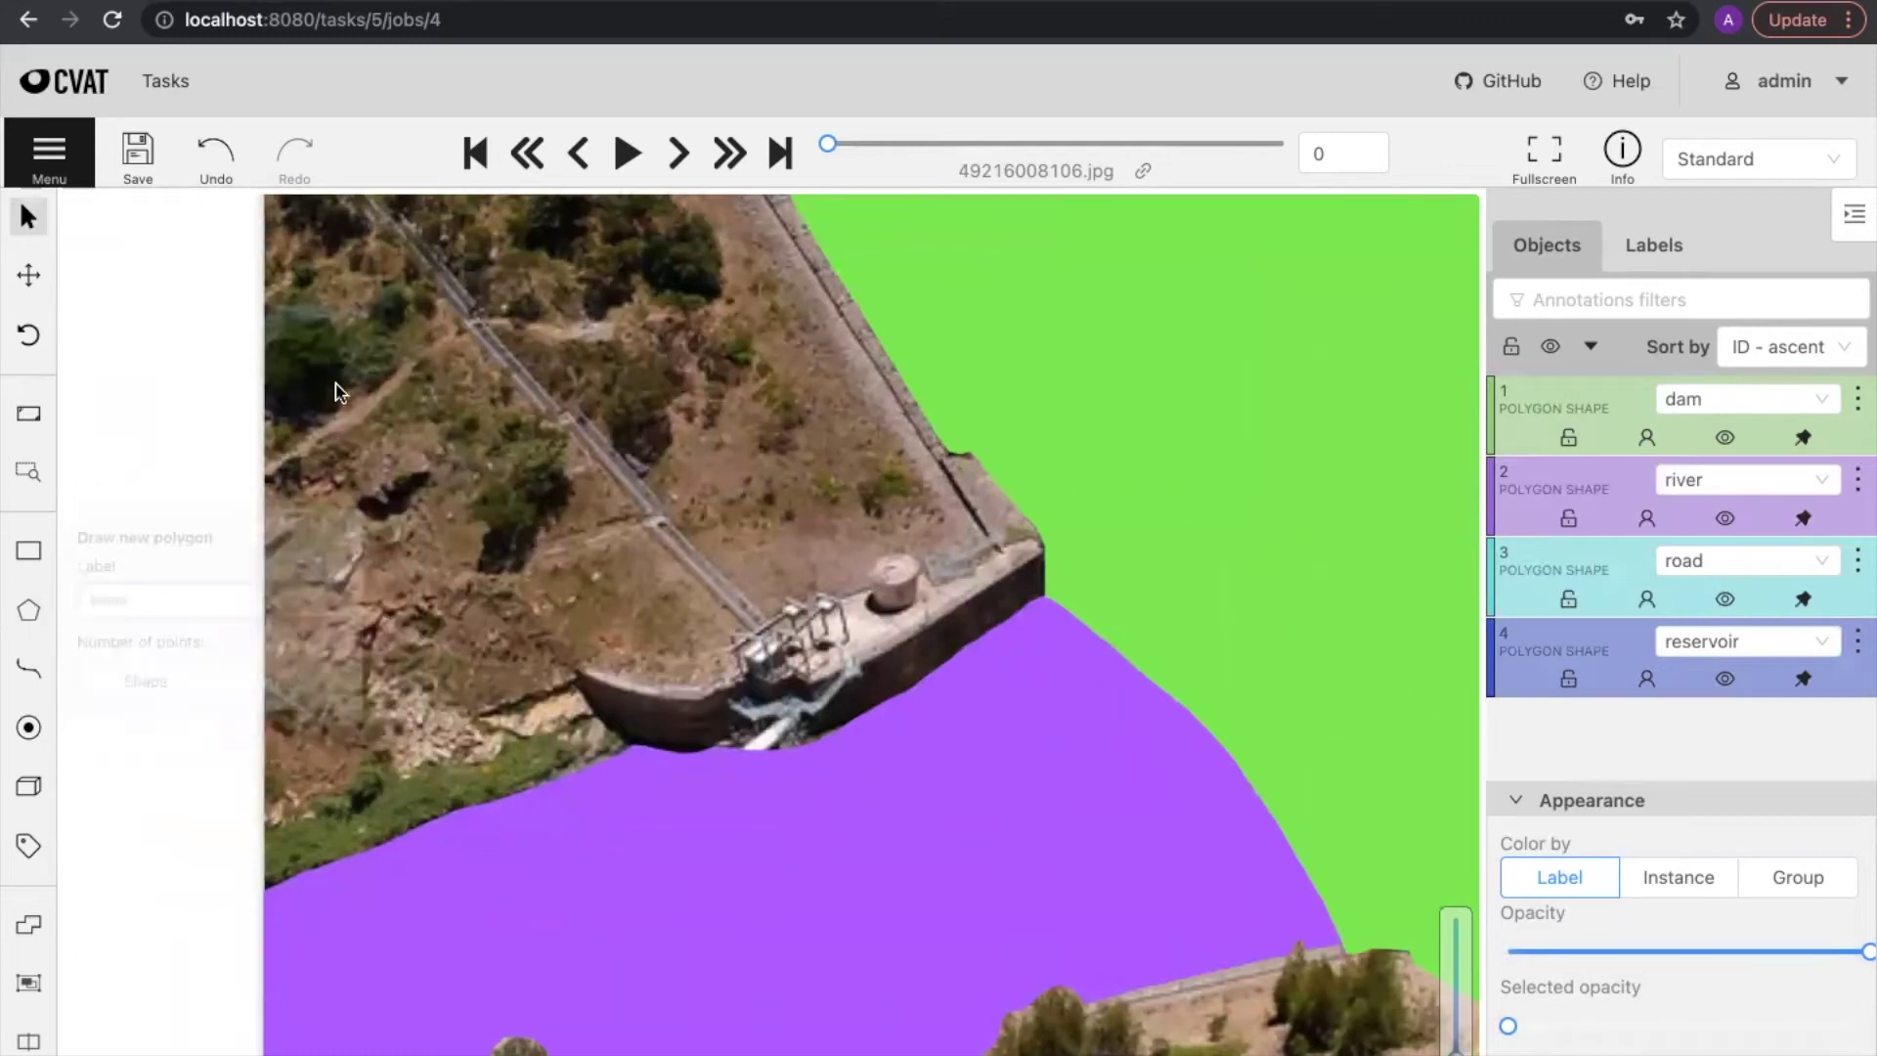
pyautogui.moveTo(1865, 951)
pyautogui.mouseDown()
pyautogui.moveTo(1242, 943)
pyautogui.moveTo(1869, 951)
pyautogui.mouseUp()
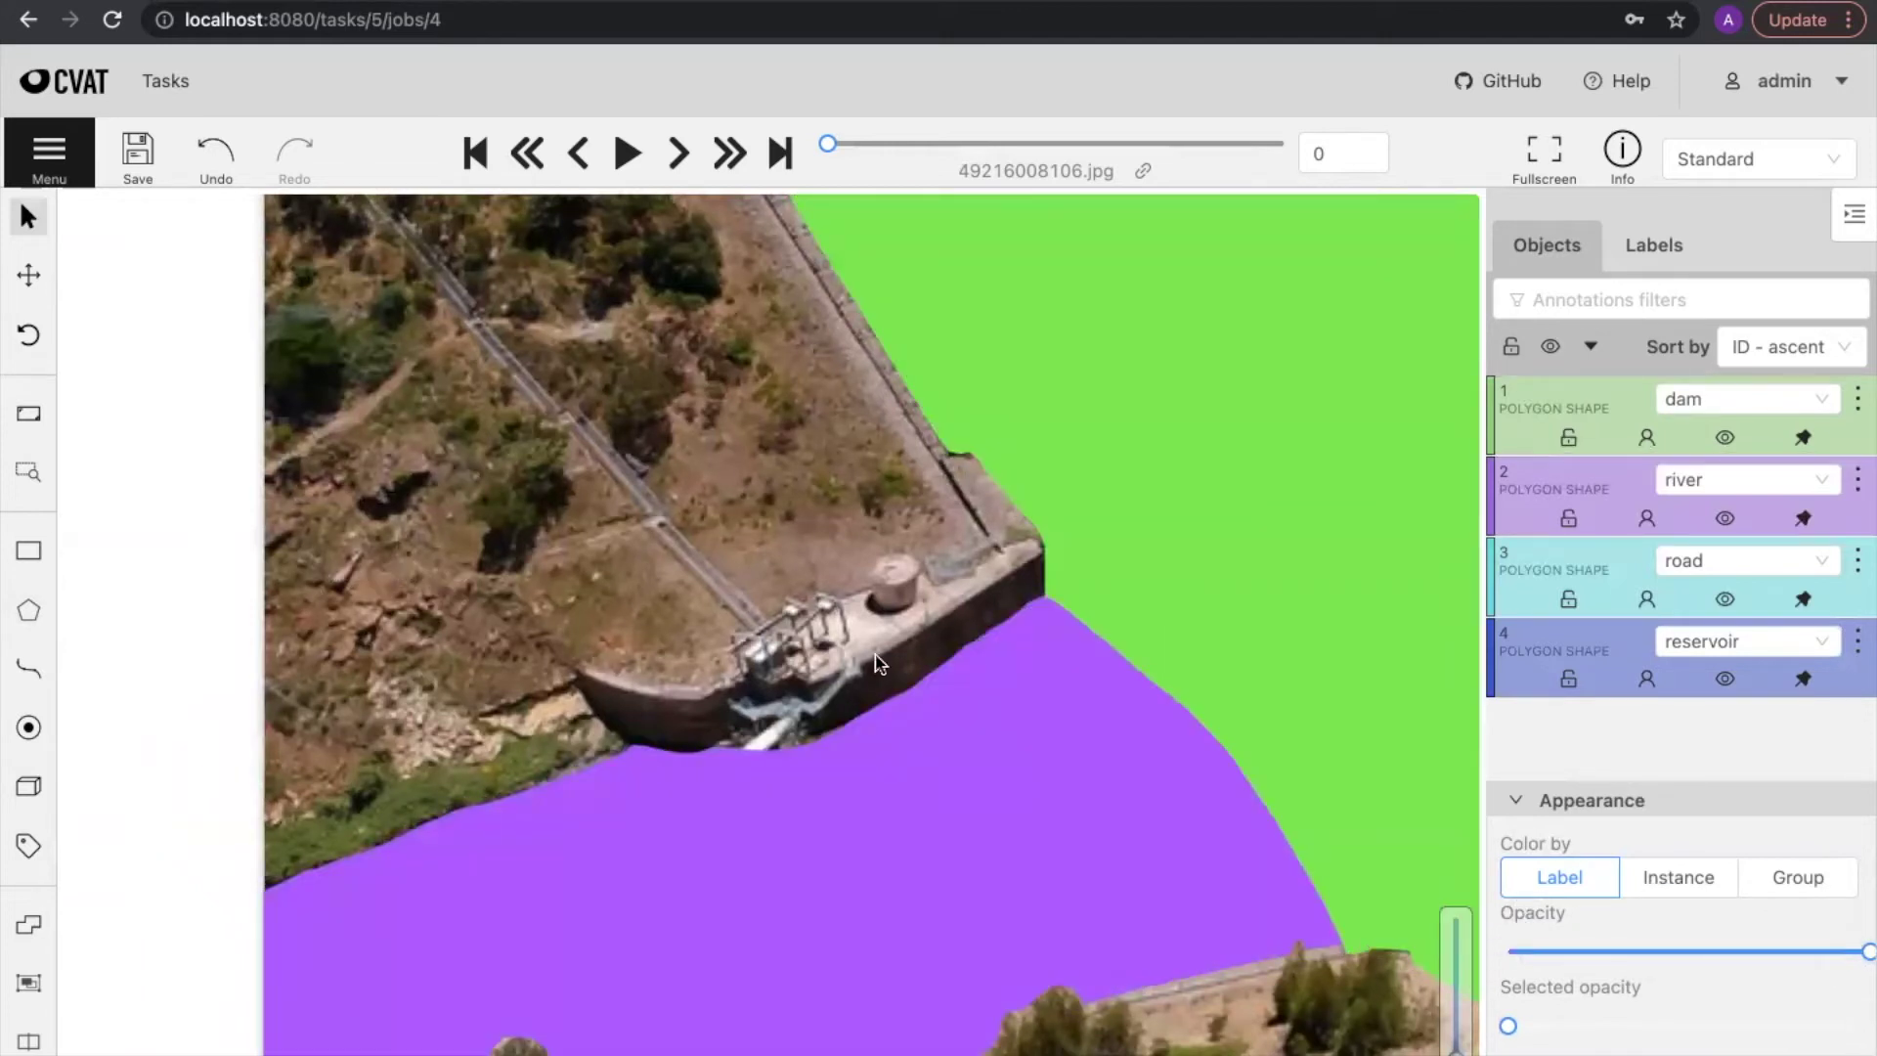
# Step: Start editing the dam outline at the outlet wall's corner and trace the structure's upper edge past the round tower and machinery
pyautogui.moveTo(935, 611); pyautogui.dragTo(817, 544)
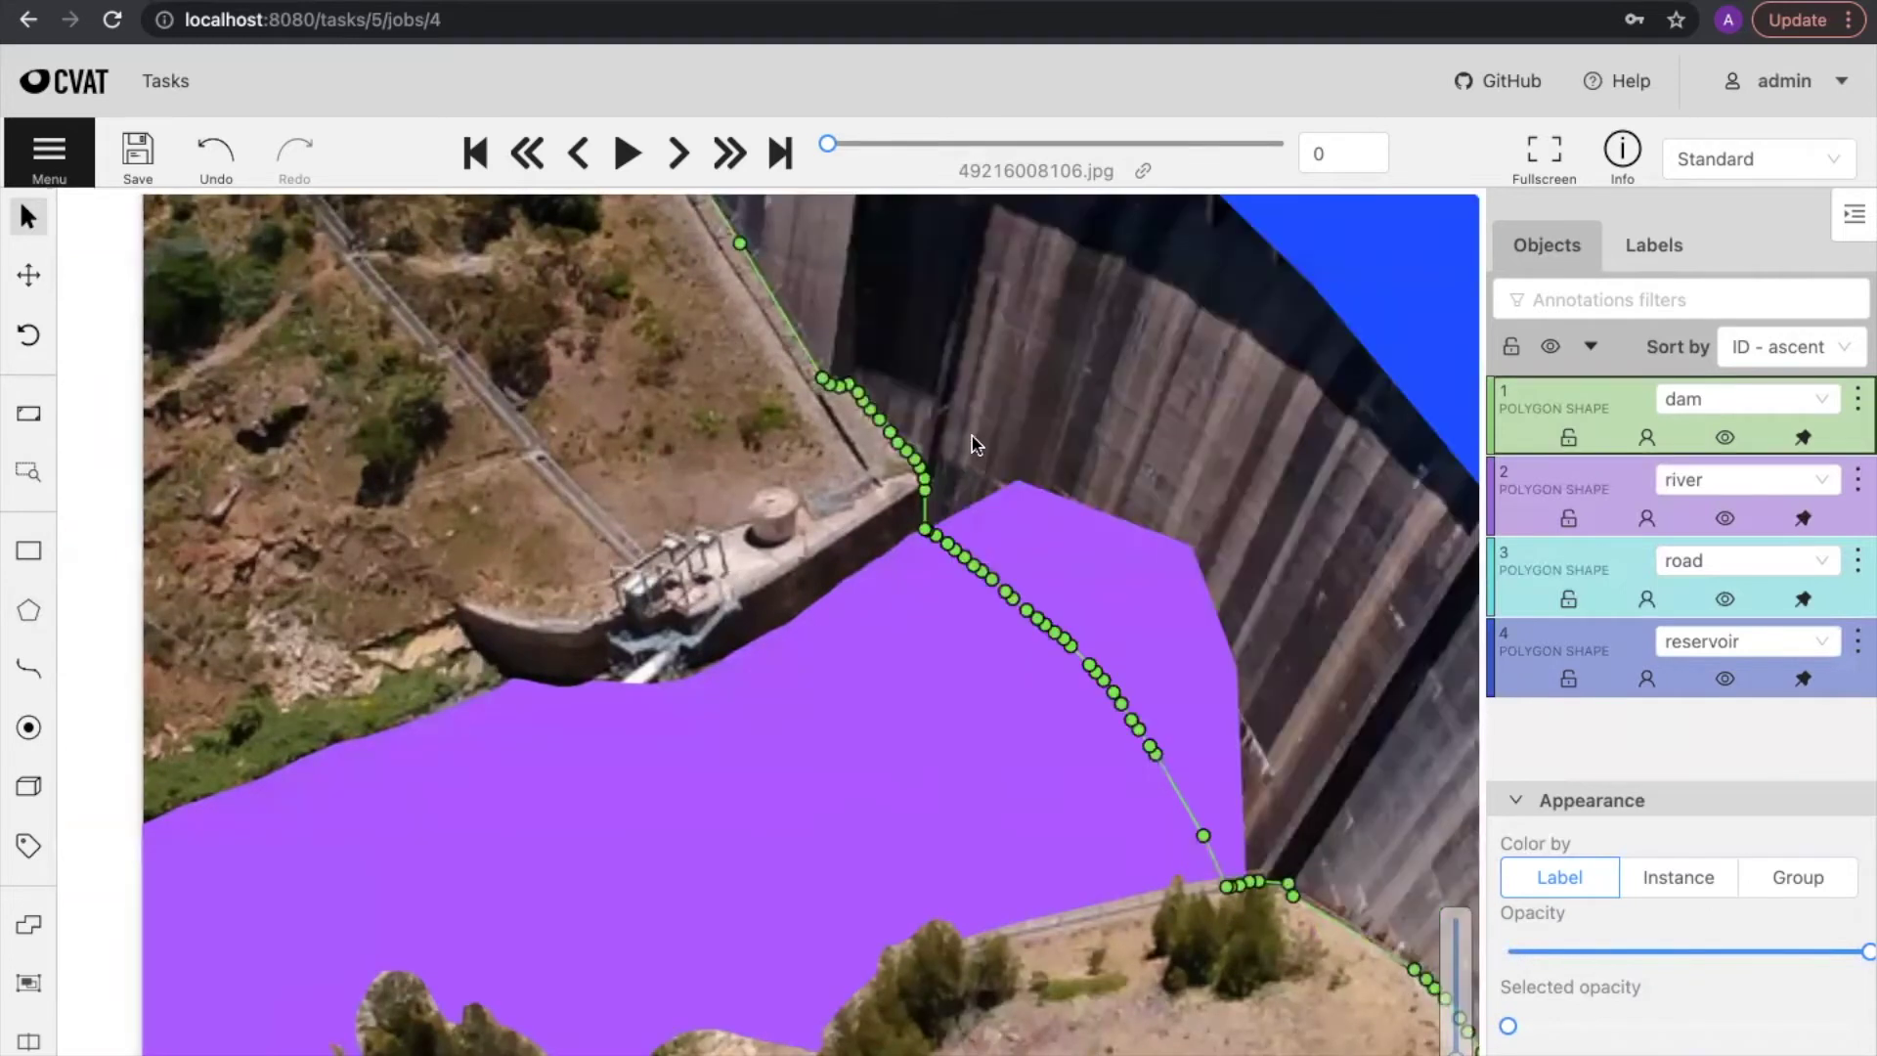
pyautogui.scroll(-3, 873, 518)
pyautogui.scroll(4, 880, 508)
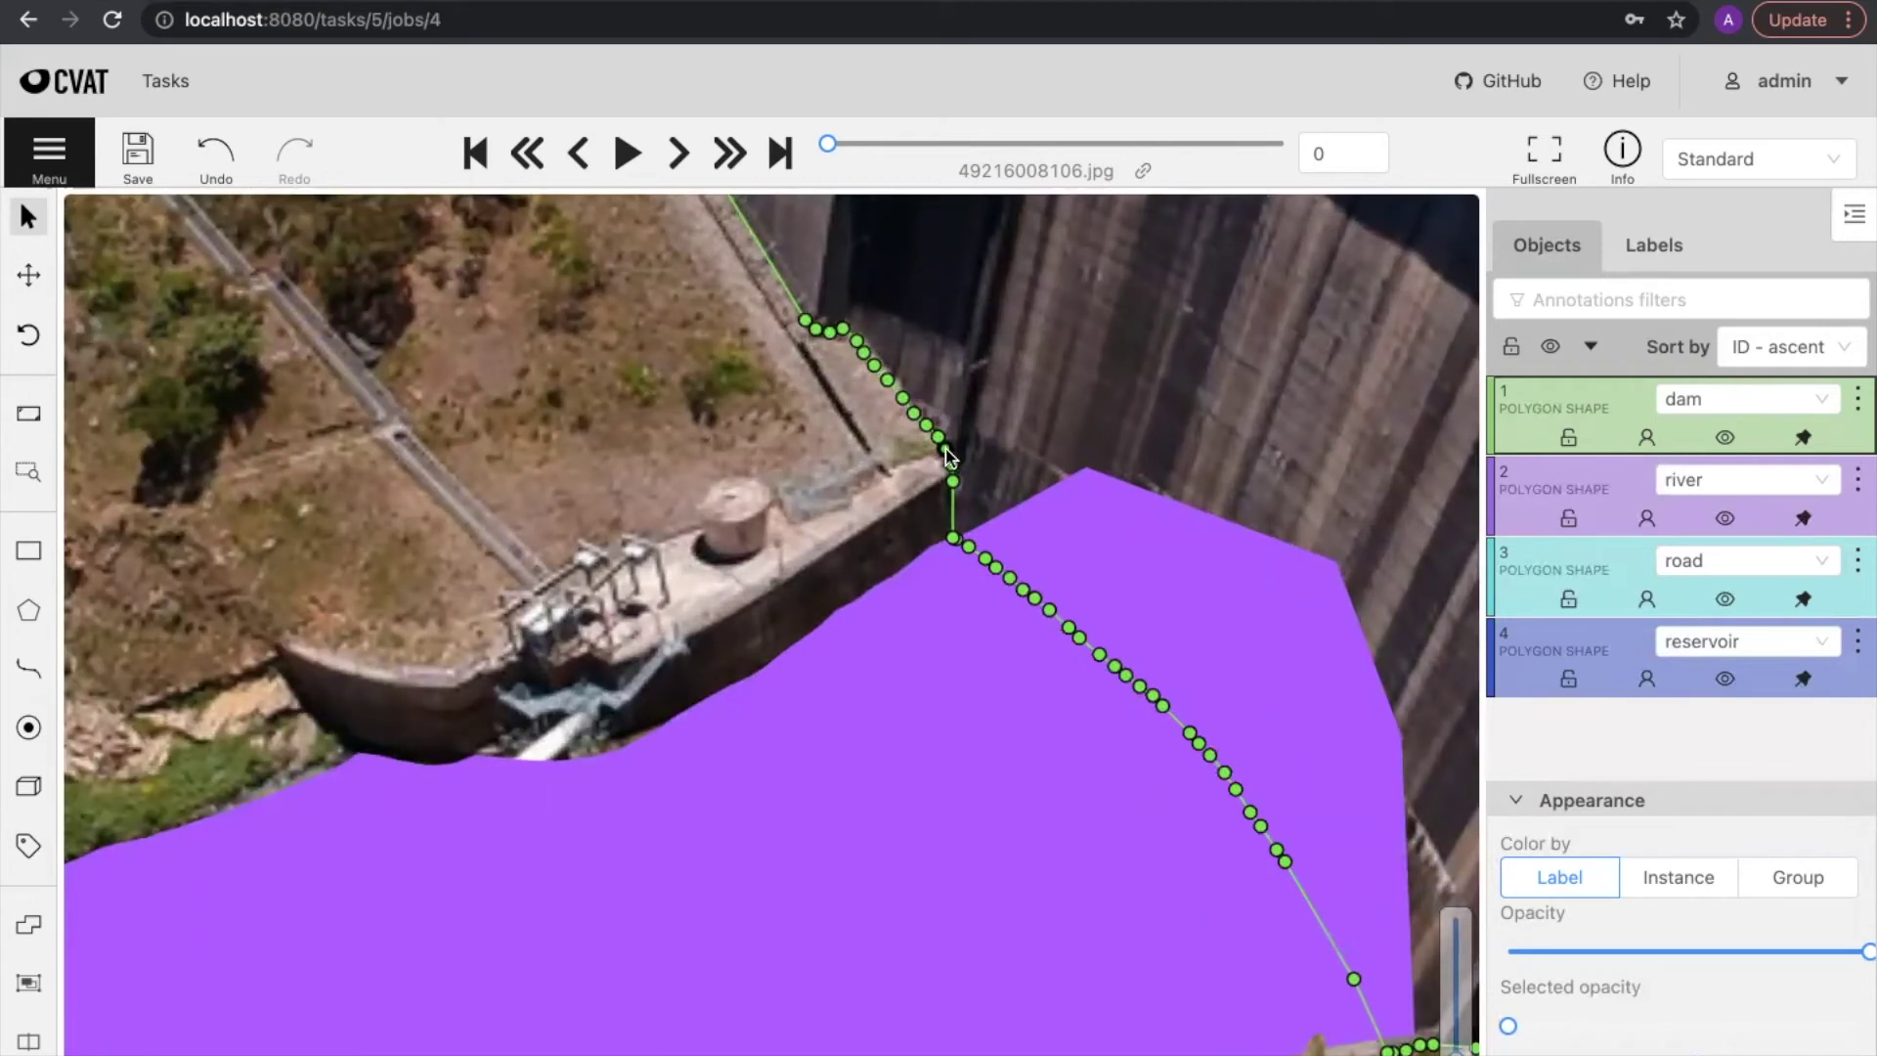
pyautogui.click(945, 451)
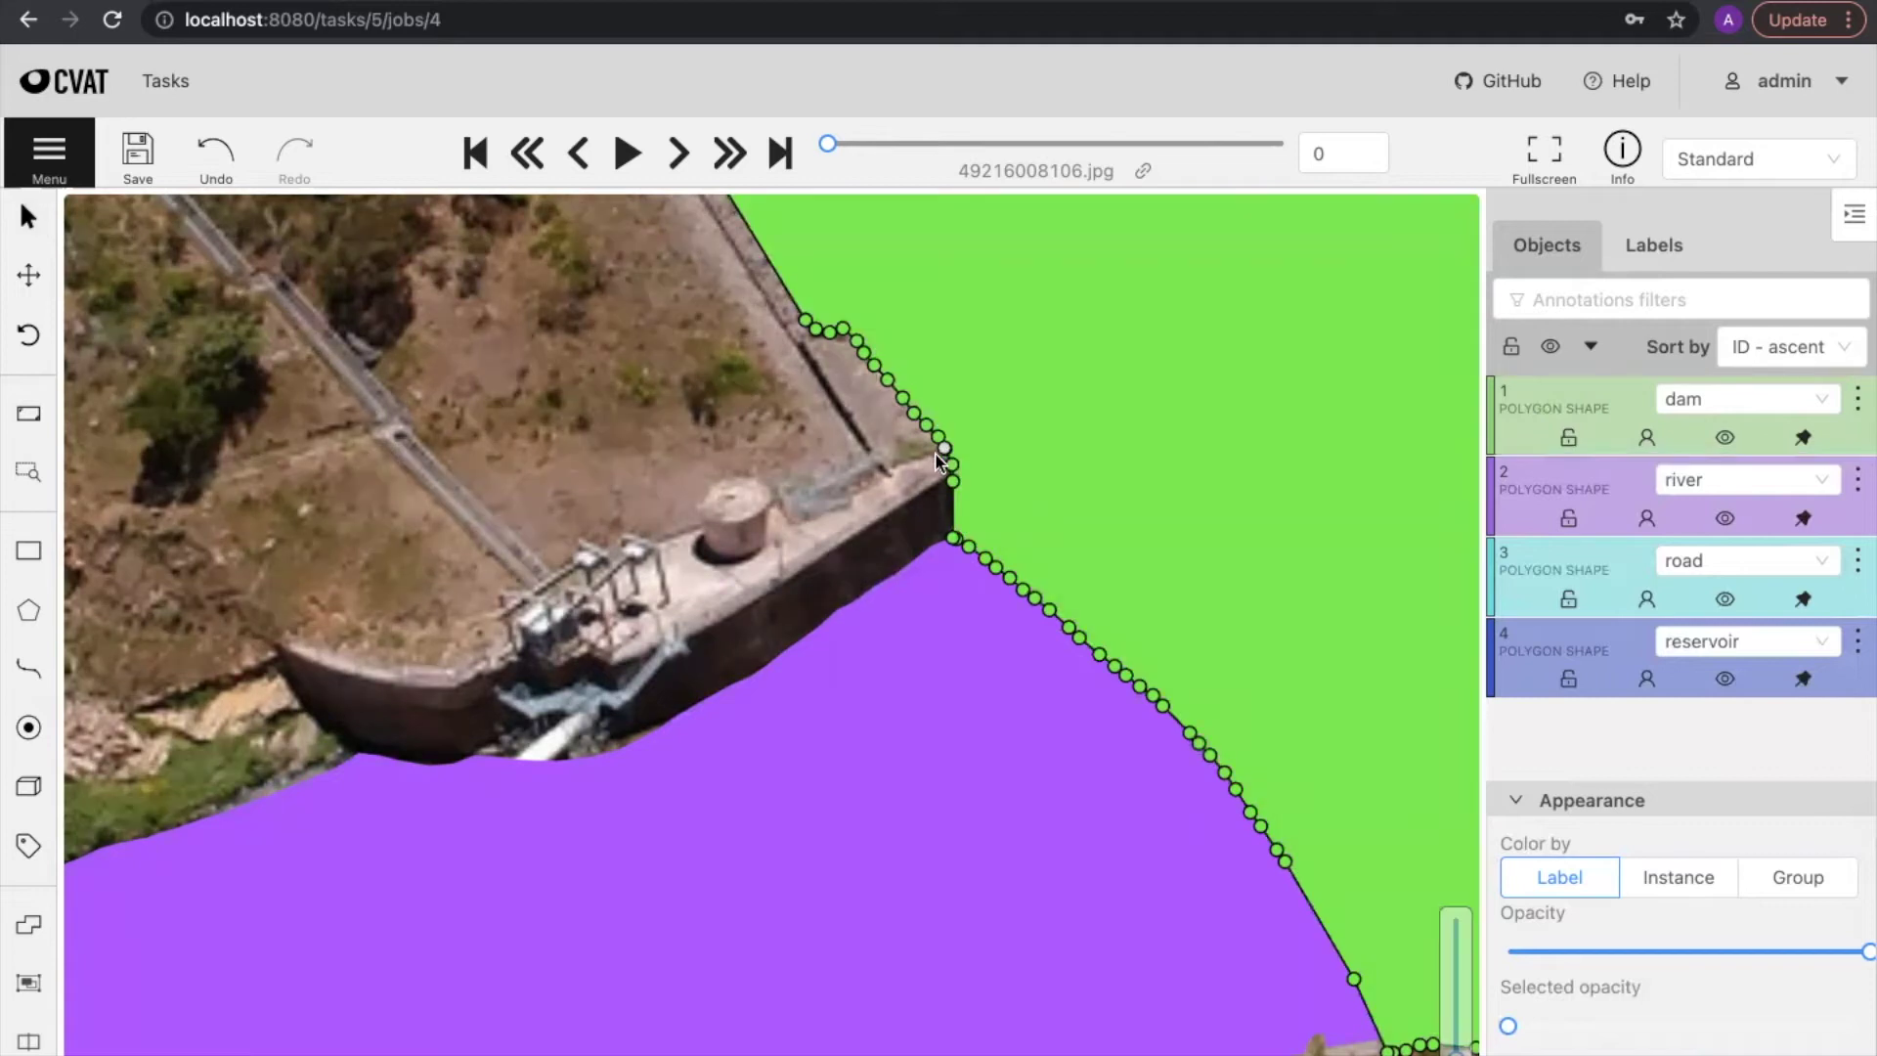
pyautogui.click(790, 501)
pyautogui.click(771, 490)
pyautogui.click(576, 555)
pyautogui.click(557, 568)
pyautogui.click(540, 582)
pyautogui.click(523, 598)
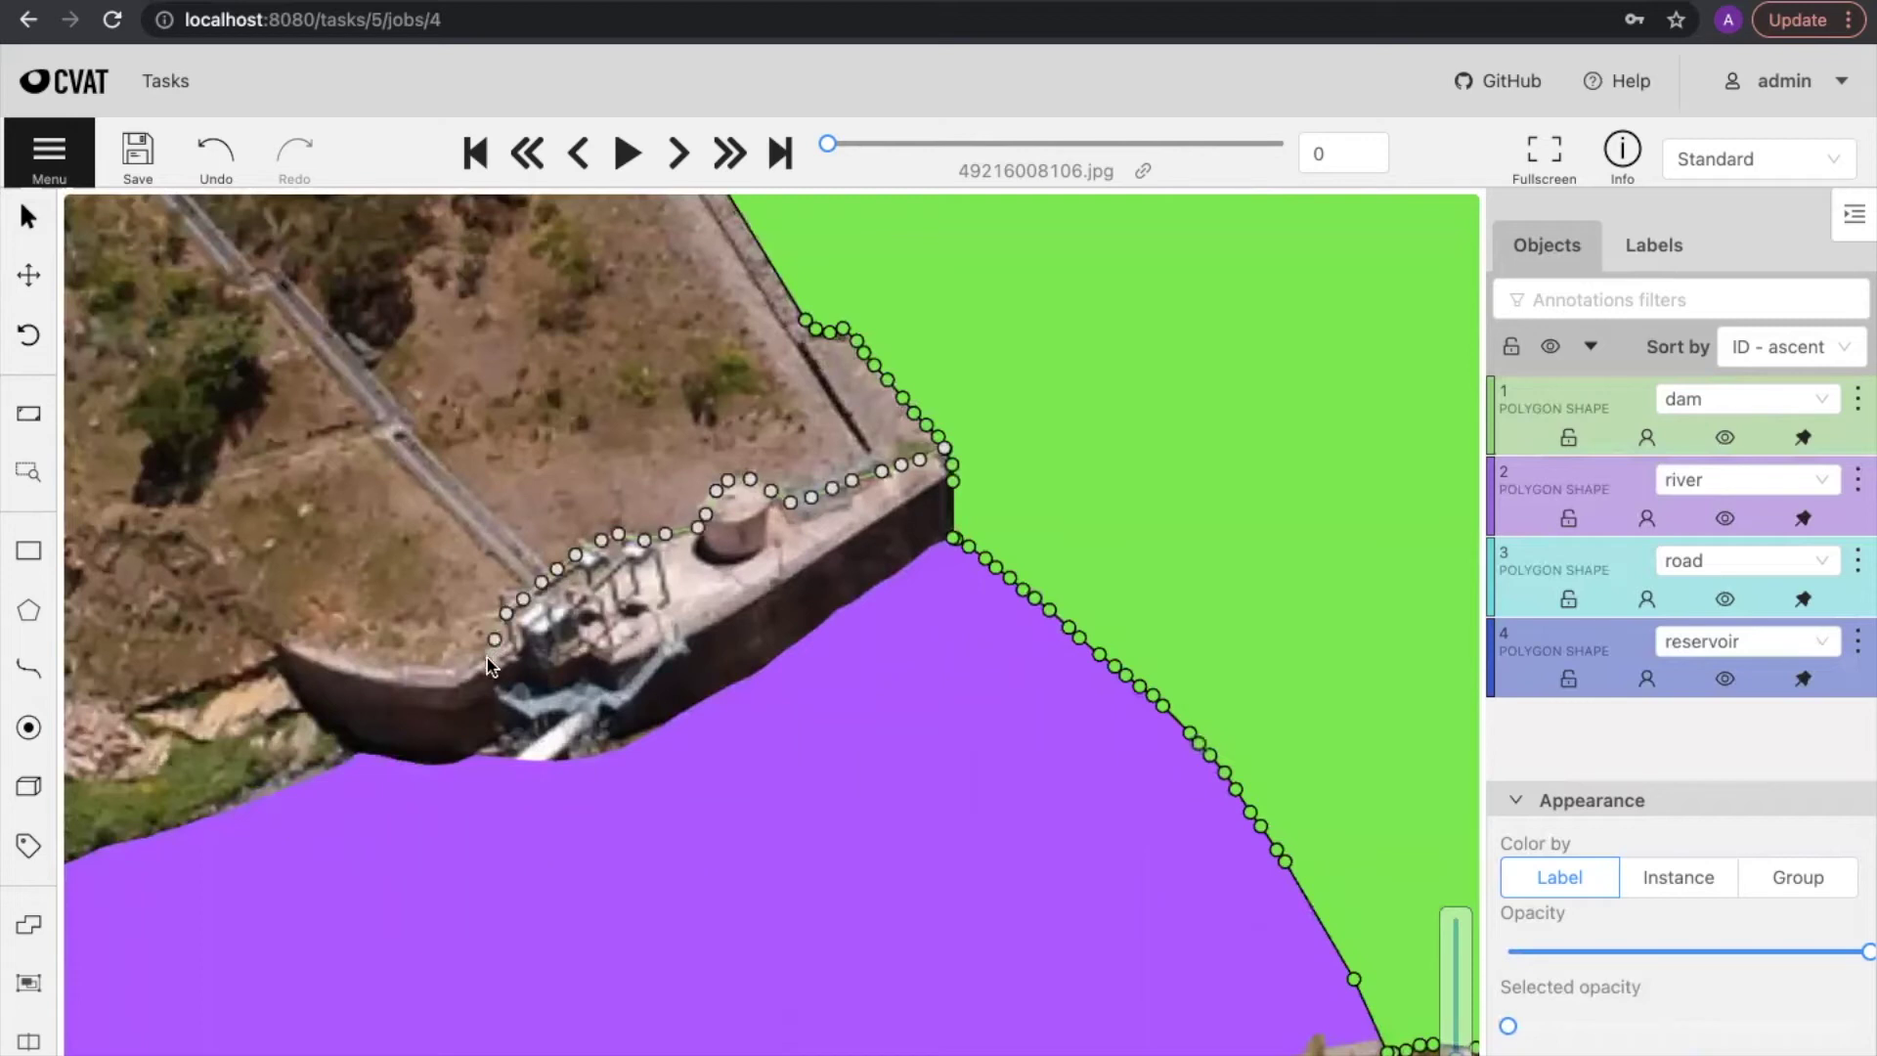
# Step: Continue the dam outline along the upper edge of the curved outlet wall to its far end
pyautogui.click(473, 663)
pyautogui.click(455, 668)
pyautogui.click(429, 672)
pyautogui.click(409, 669)
pyautogui.click(389, 664)
pyautogui.click(368, 658)
pyautogui.click(281, 645)
# Step: Trace the dam outline down the curved wall's far end and add points in the river beneath the outlet
pyautogui.click(279, 666)
pyautogui.click(289, 690)
pyautogui.click(301, 708)
pyautogui.click(351, 754)
pyautogui.click(365, 773)
pyautogui.click(378, 802)
pyautogui.click(592, 797)
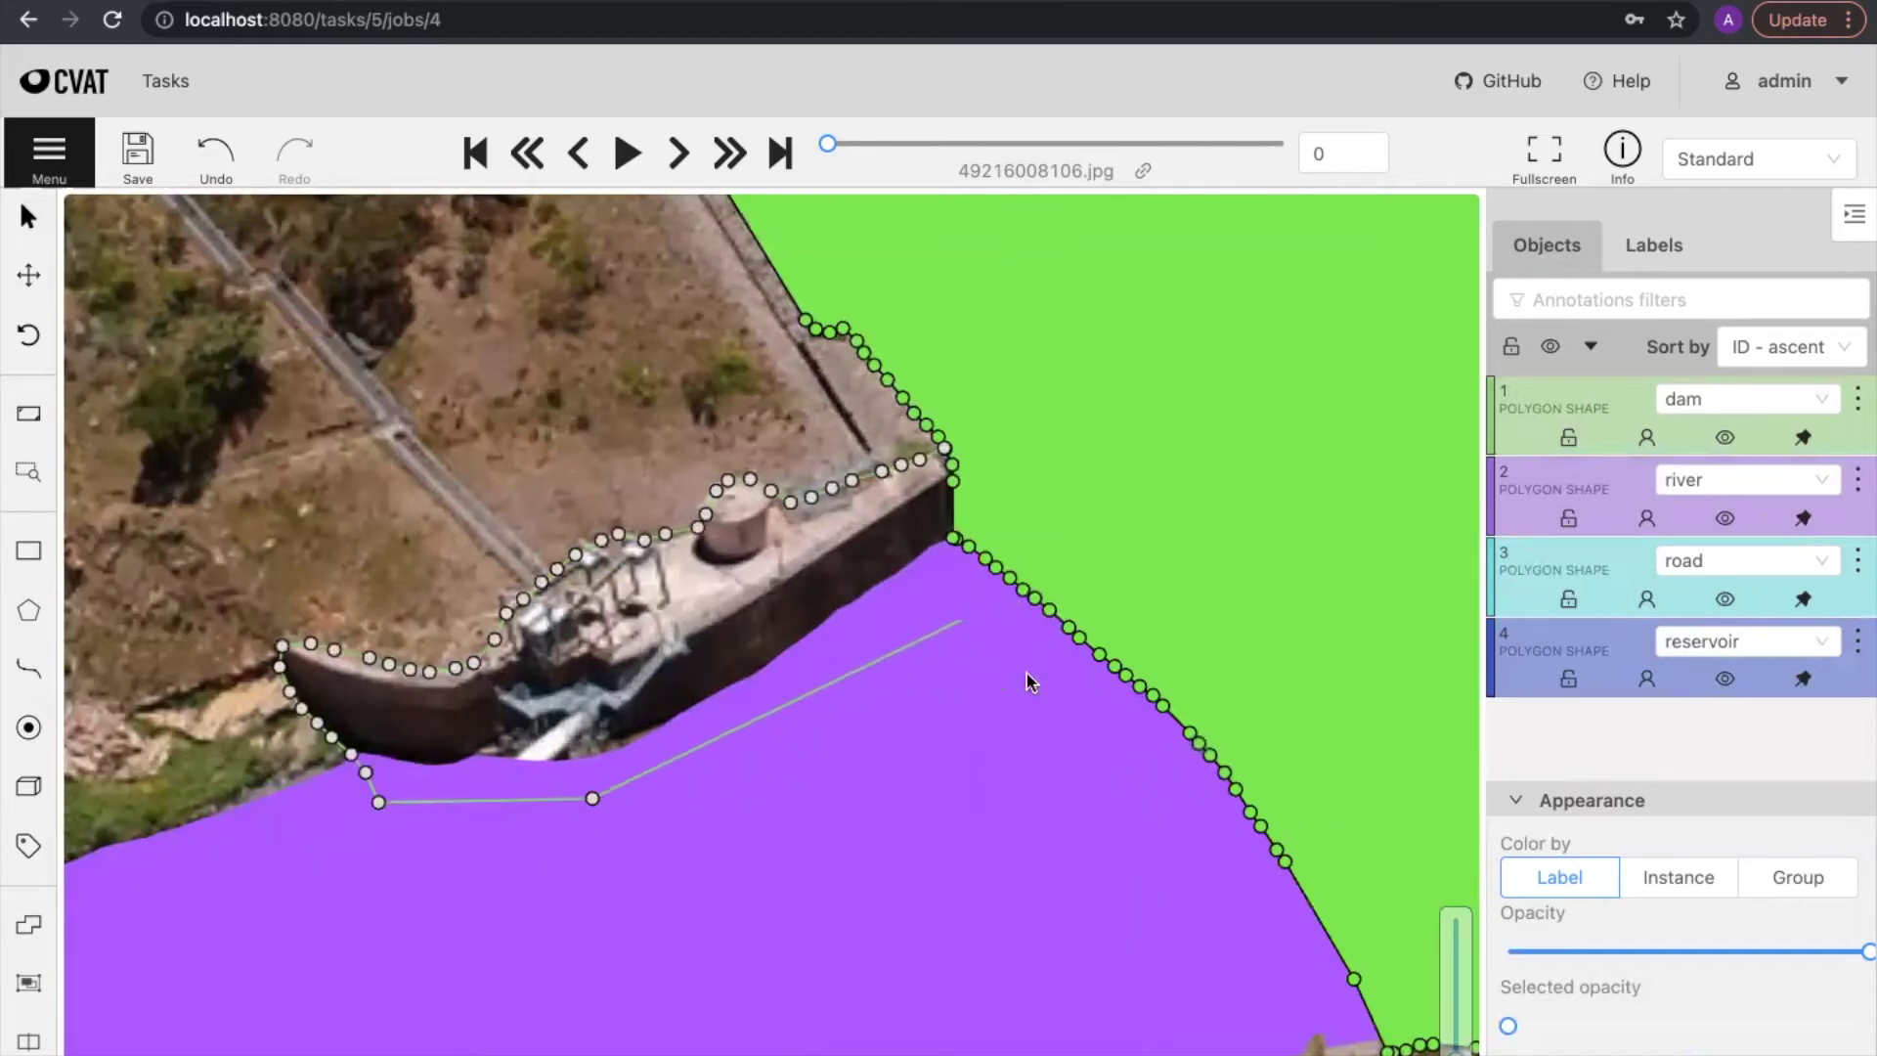
# Step: Add a dam point in the river below the wall's corner and close the edit at the corner where wall meets dam
pyautogui.moveTo(1031, 704); pyautogui.dragTo(710, 636)
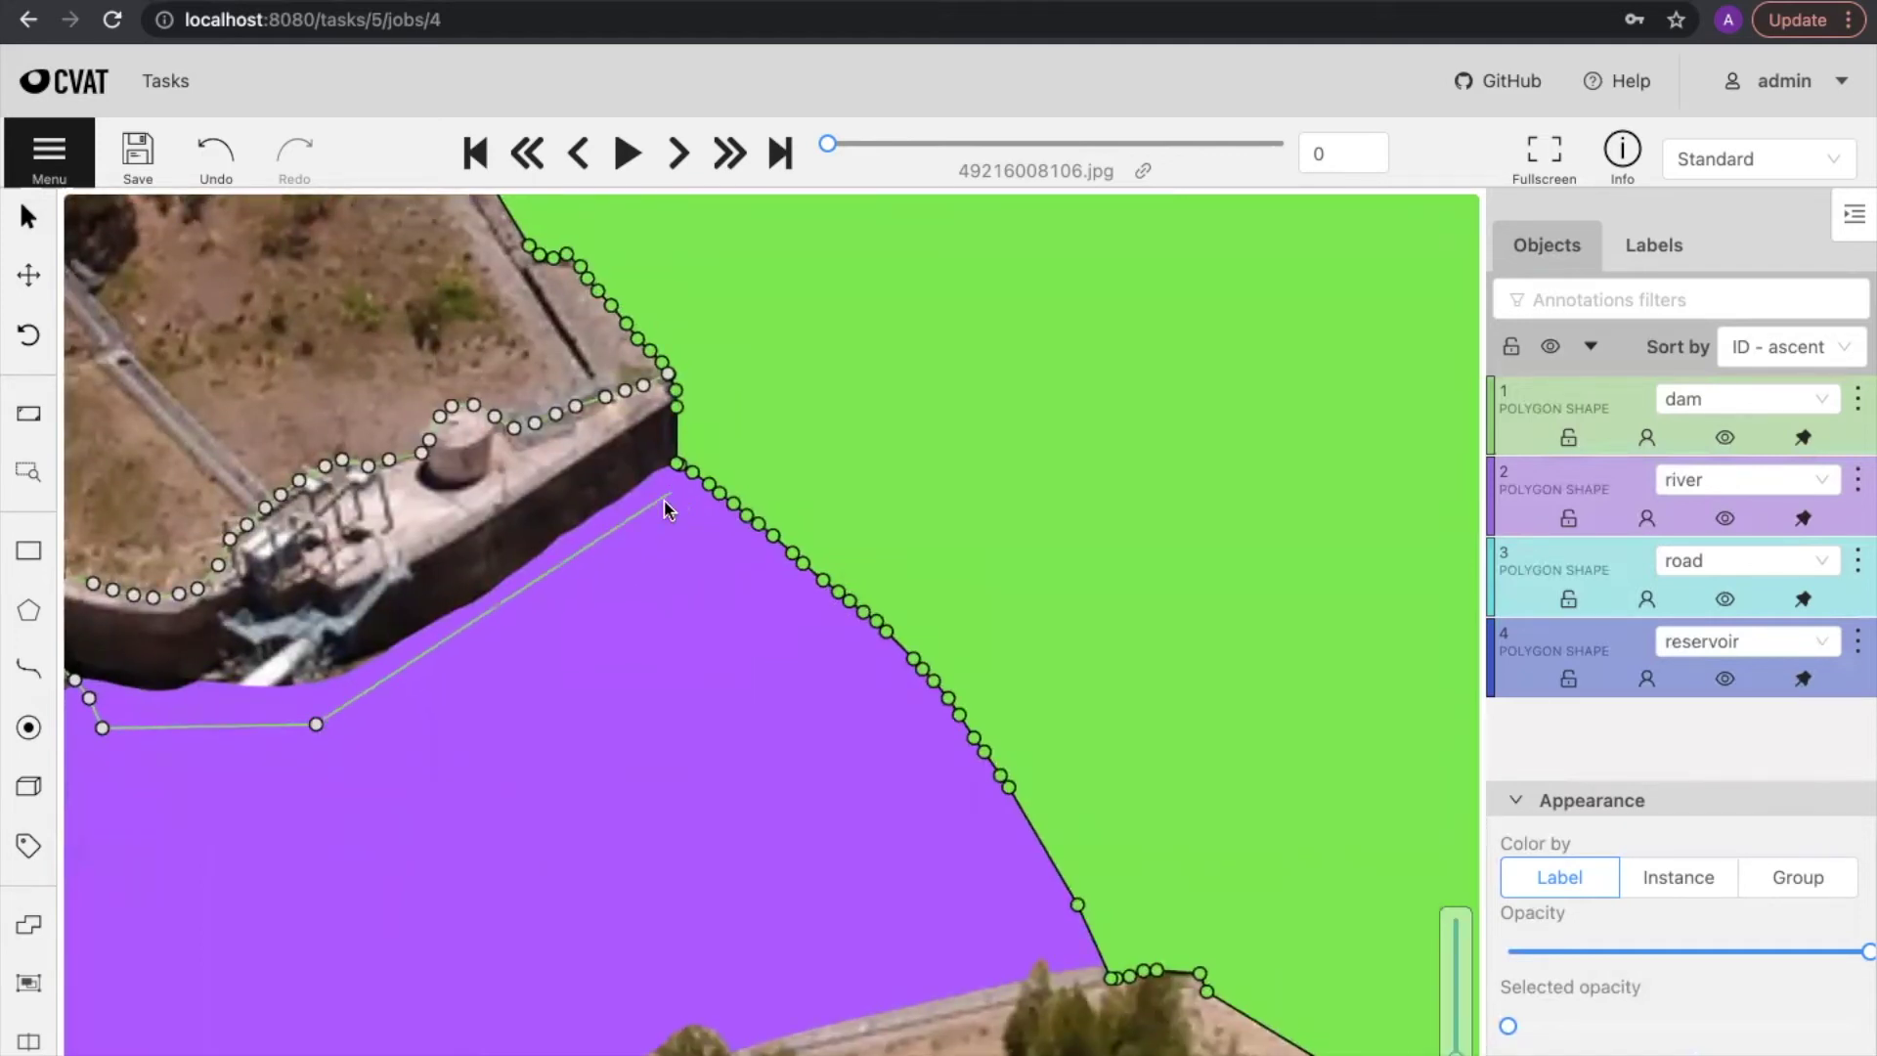
pyautogui.scroll(-2, 675, 503)
pyautogui.scroll(4, 675, 503)
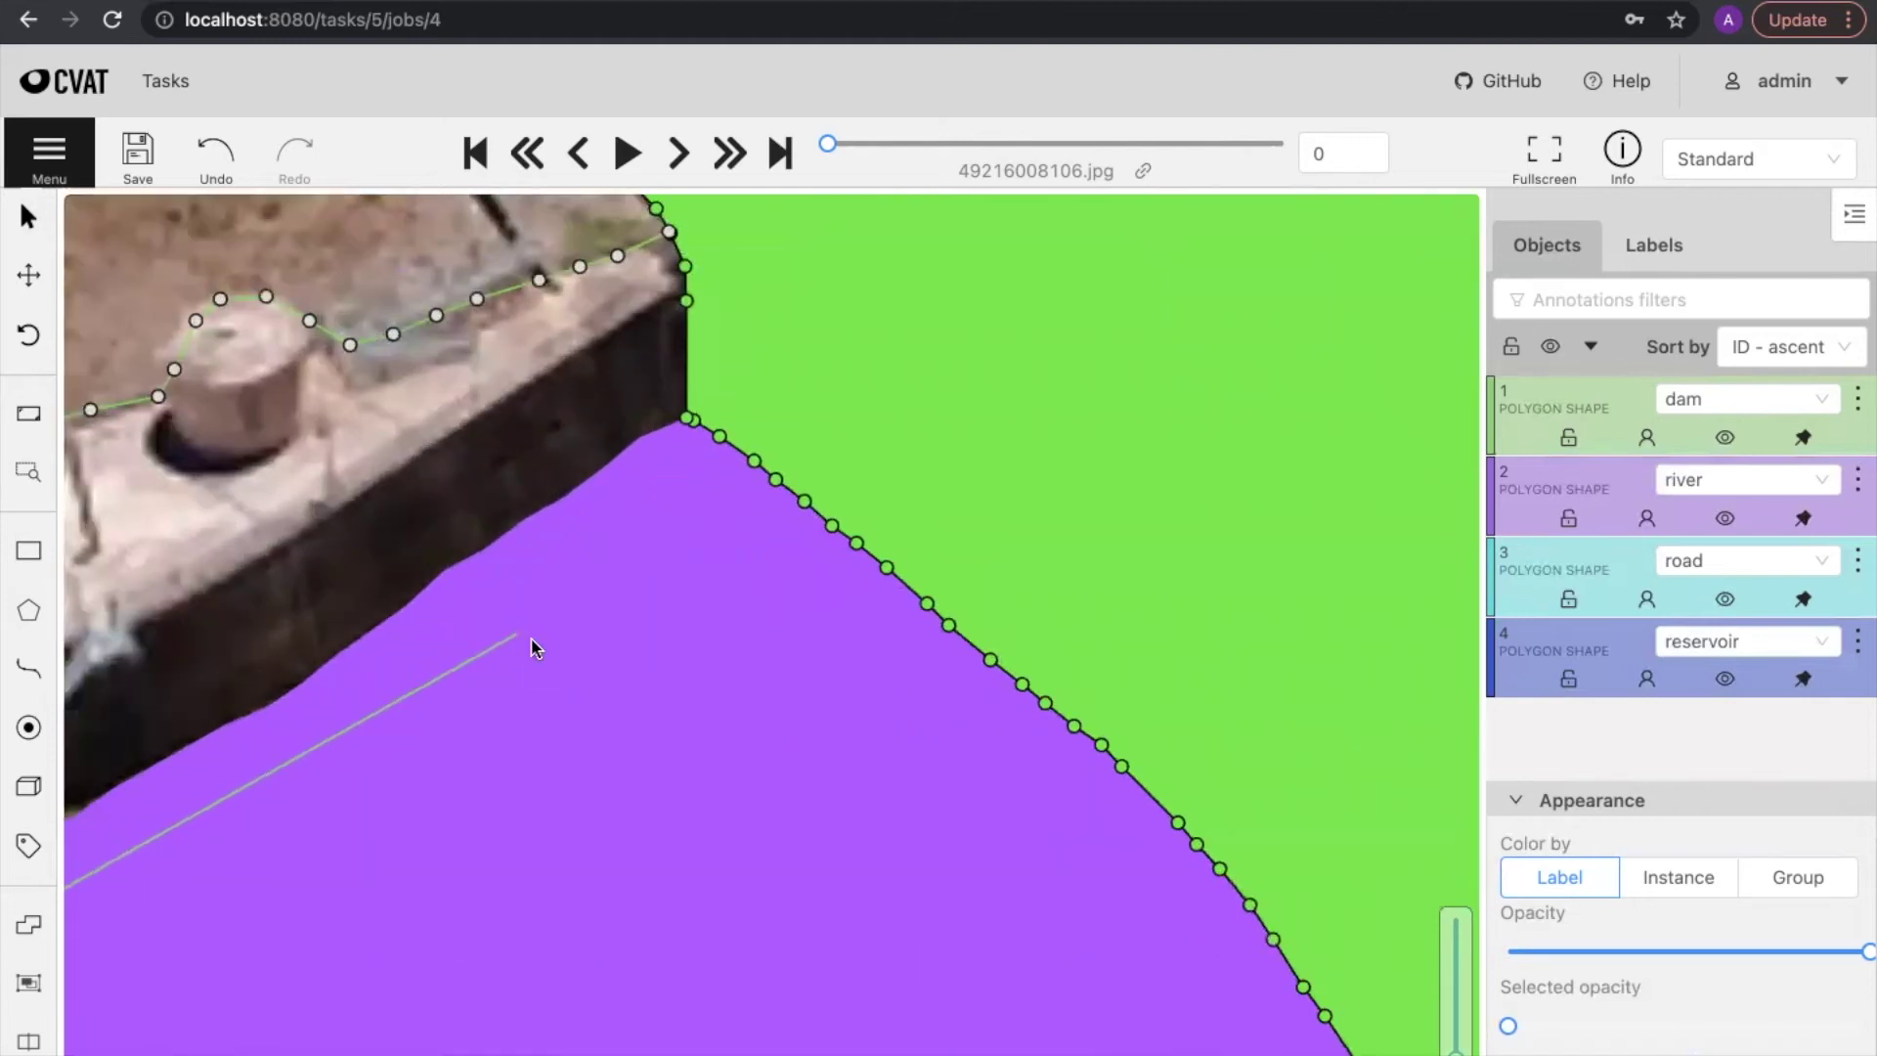
pyautogui.moveTo(532, 641); pyautogui.dragTo(1022, 699)
pyautogui.click(1175, 620)
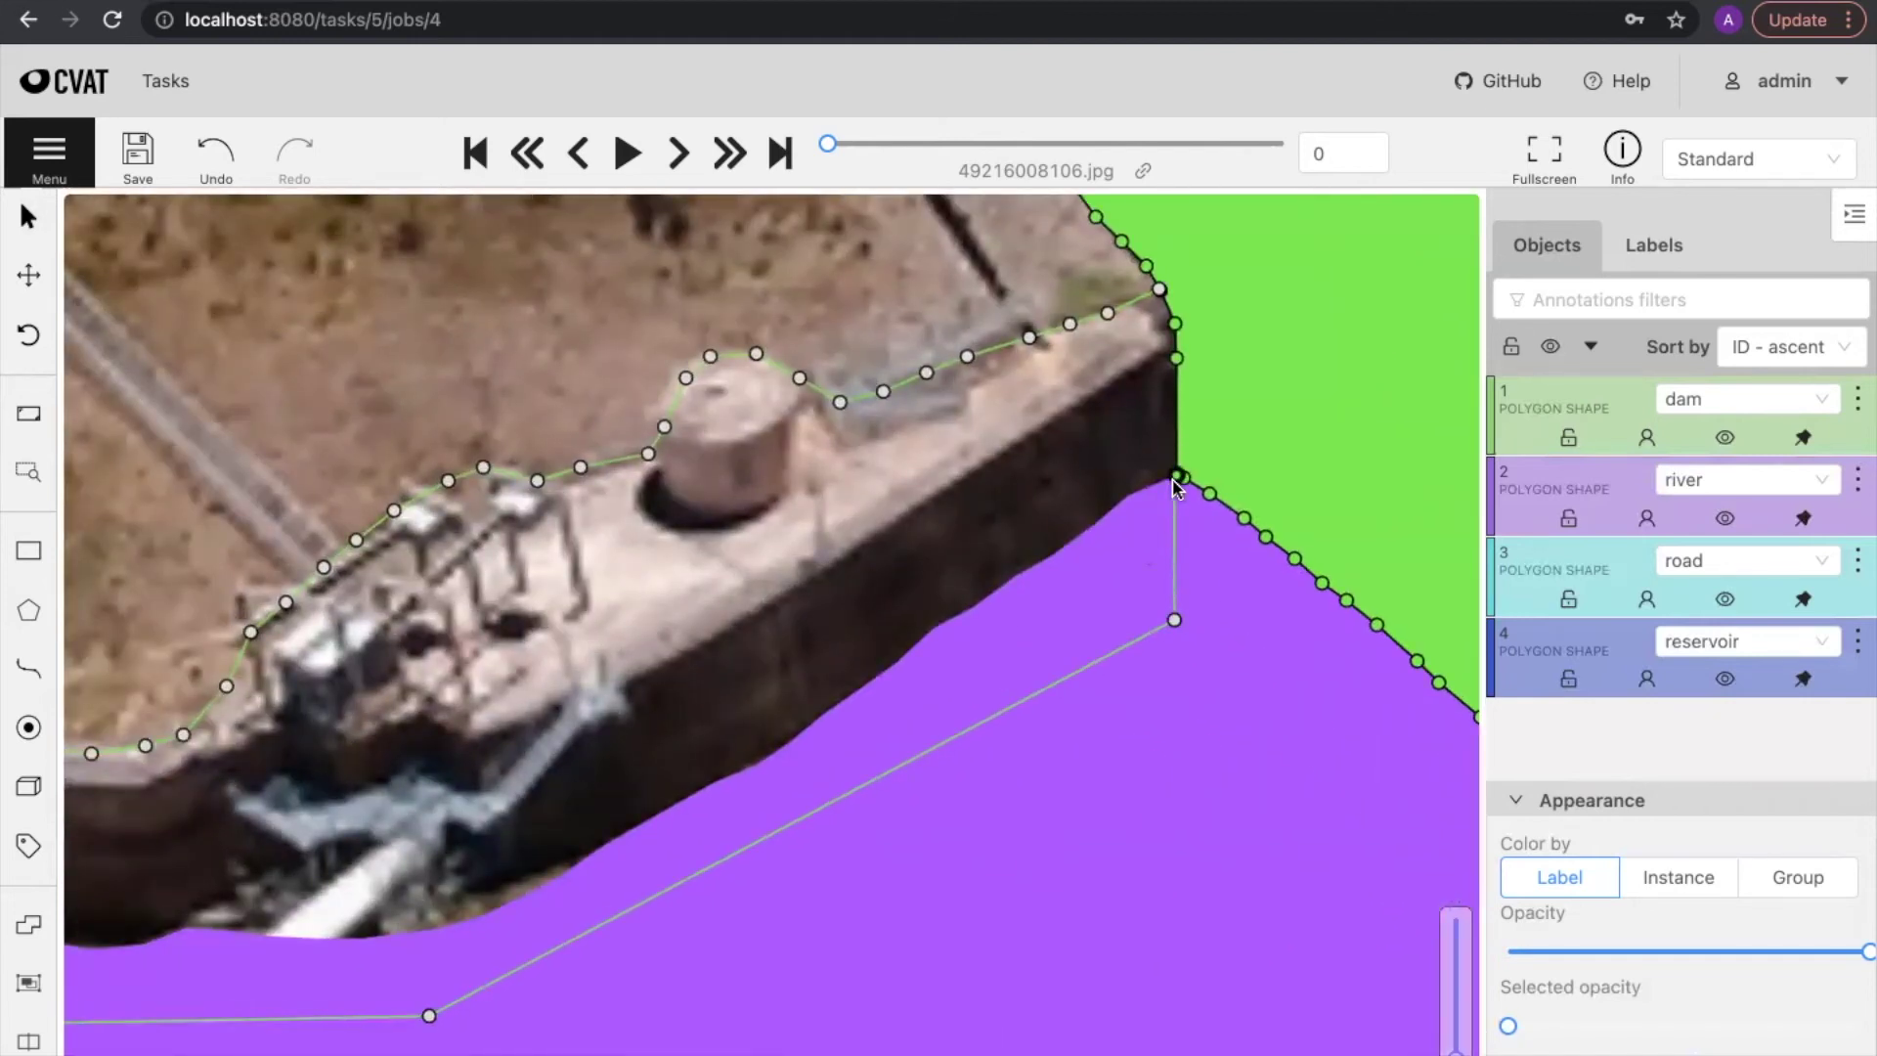
pyautogui.scroll(-3, 895, 691)
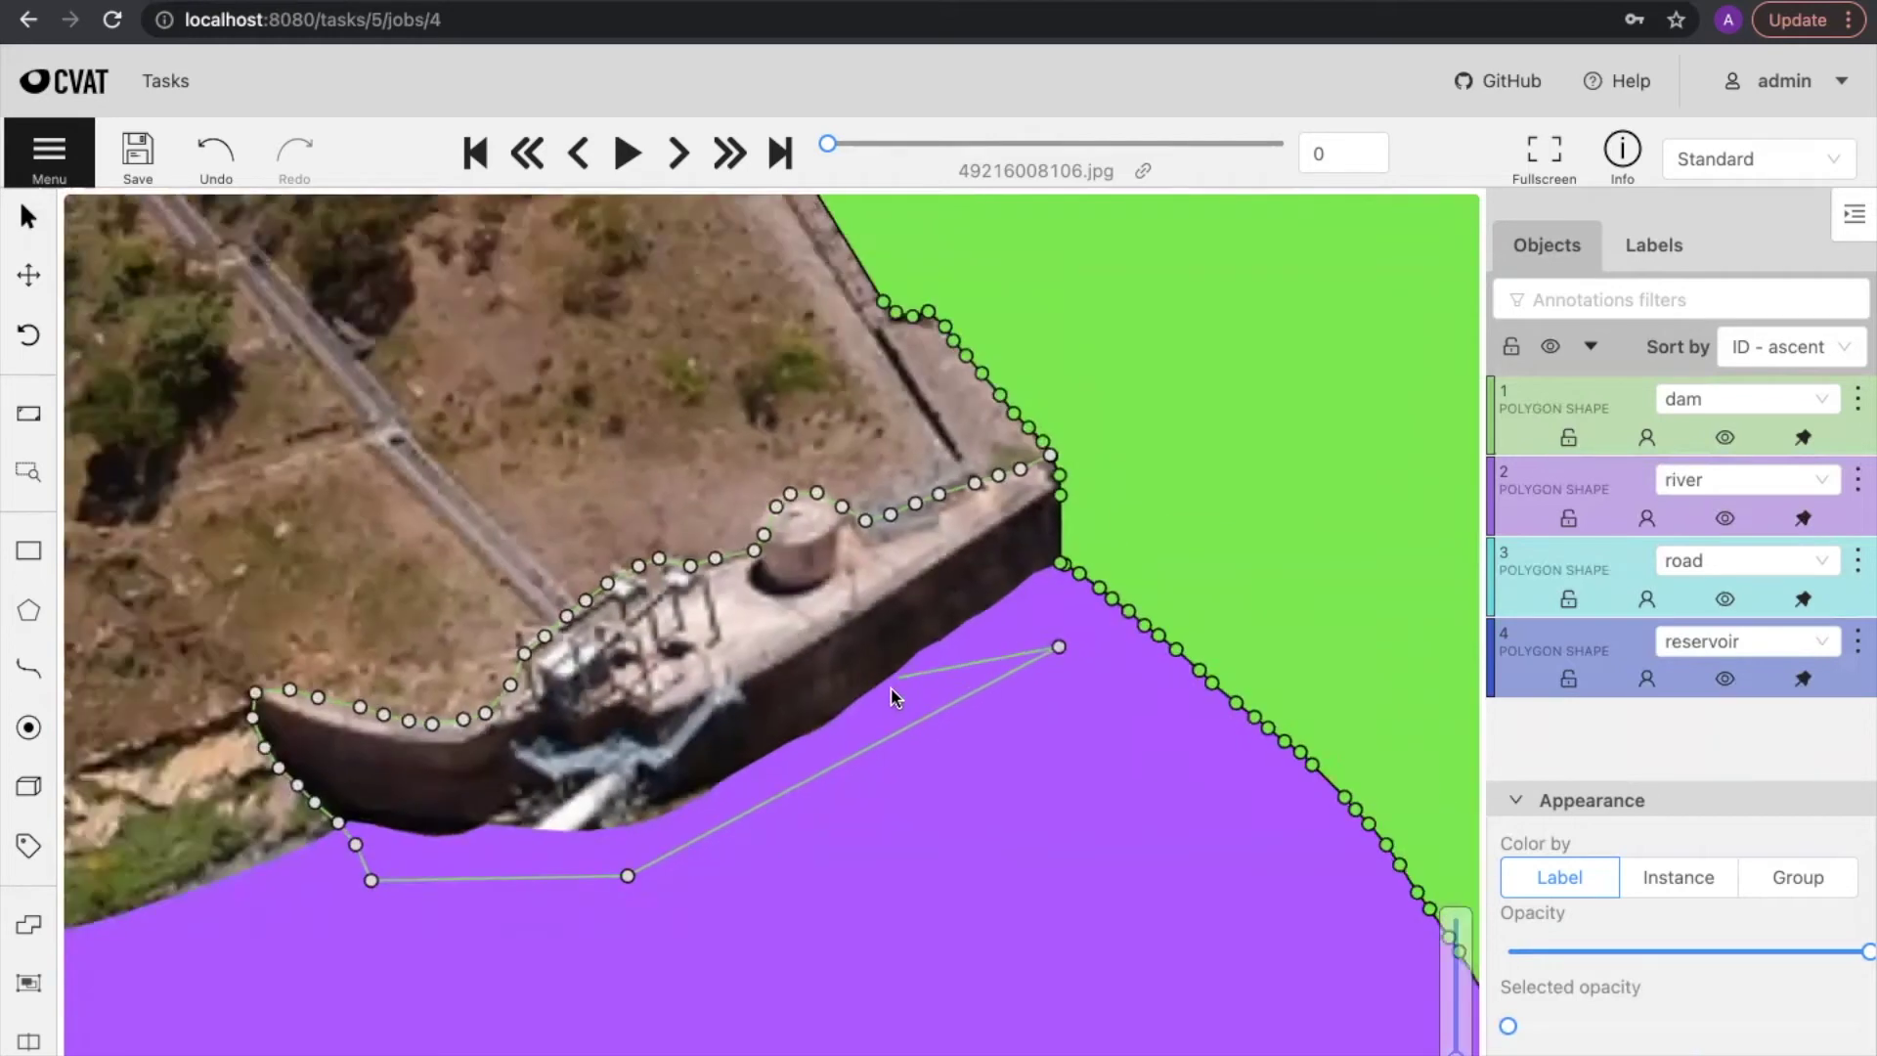
pyautogui.scroll(2, 889, 686)
pyautogui.scroll(-1, 919, 721)
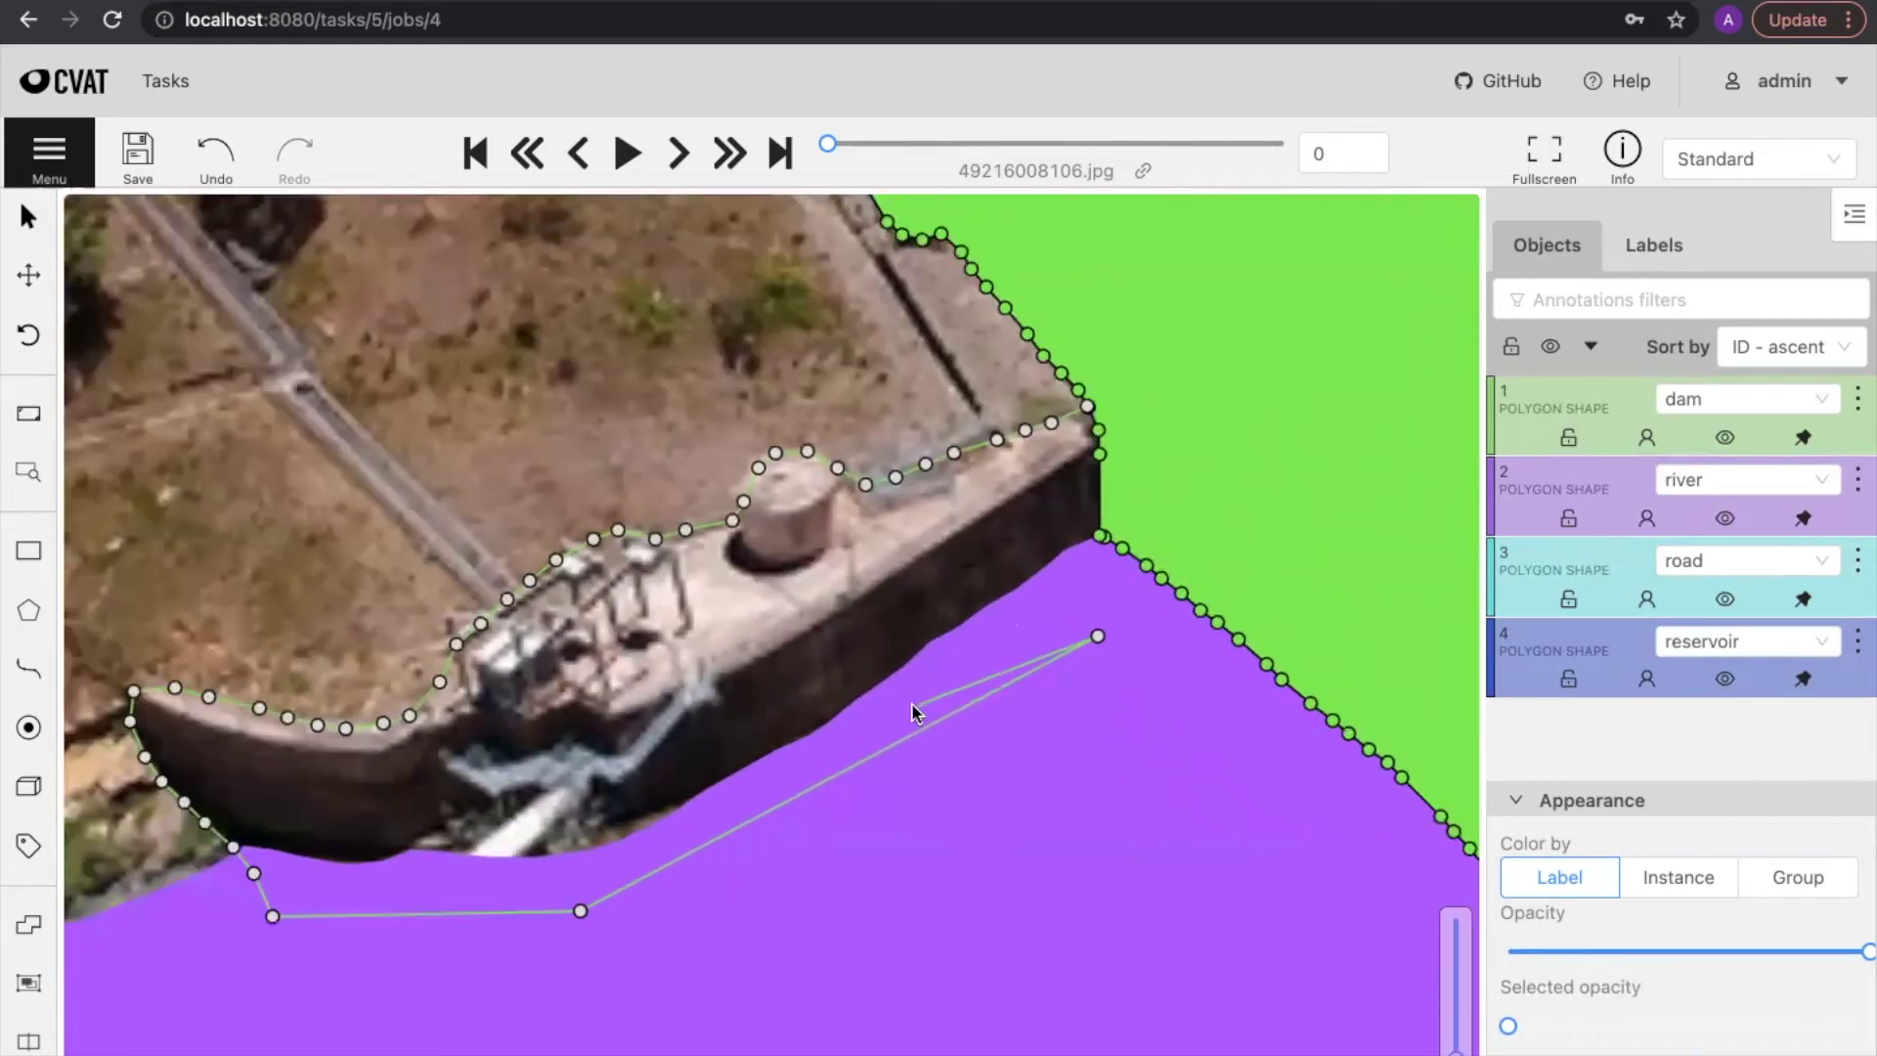
pyautogui.click(1099, 536)
# Step: Set the opacity to the minimum and reroute the dam outline through the river from below the wall's corner to the opposite bank
pyautogui.moveTo(1147, 671); pyautogui.dragTo(850, 500)
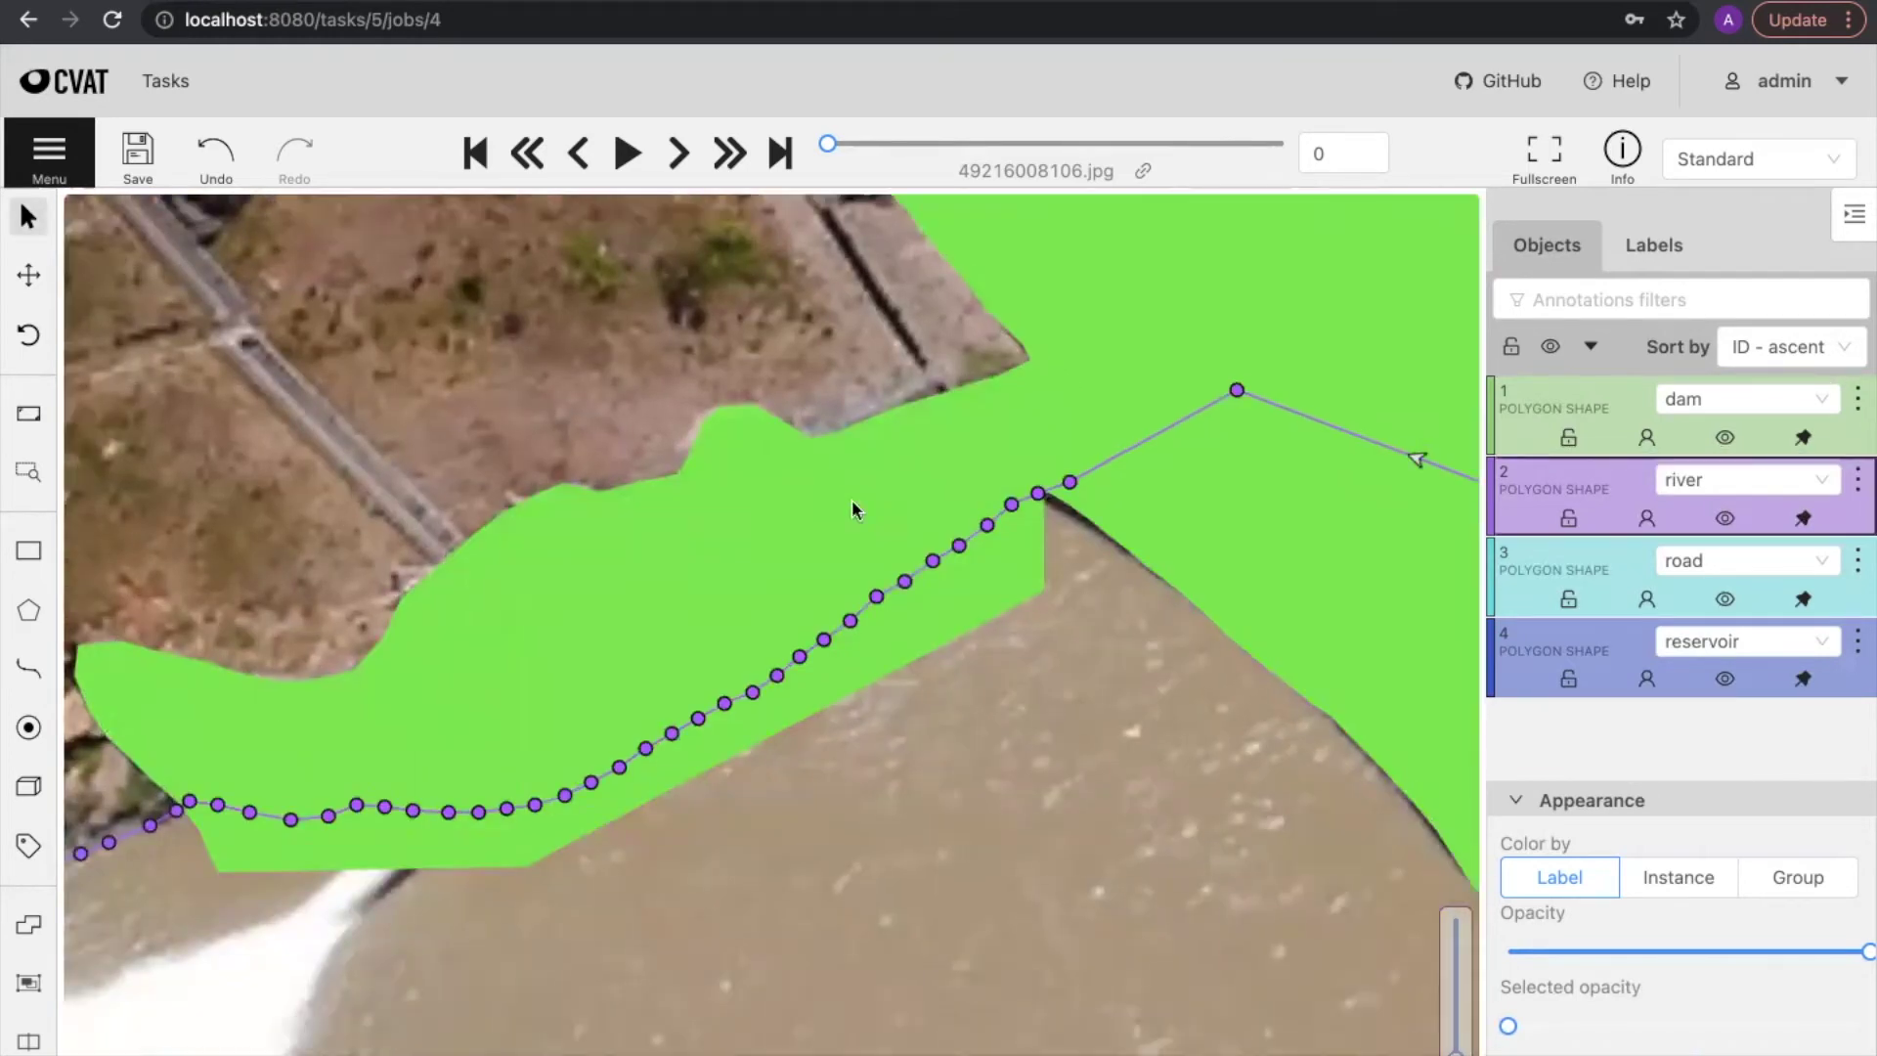
pyautogui.scroll(-1, 849, 506)
pyautogui.scroll(1, 848, 507)
pyautogui.moveTo(1868, 951); pyautogui.dragTo(1509, 951)
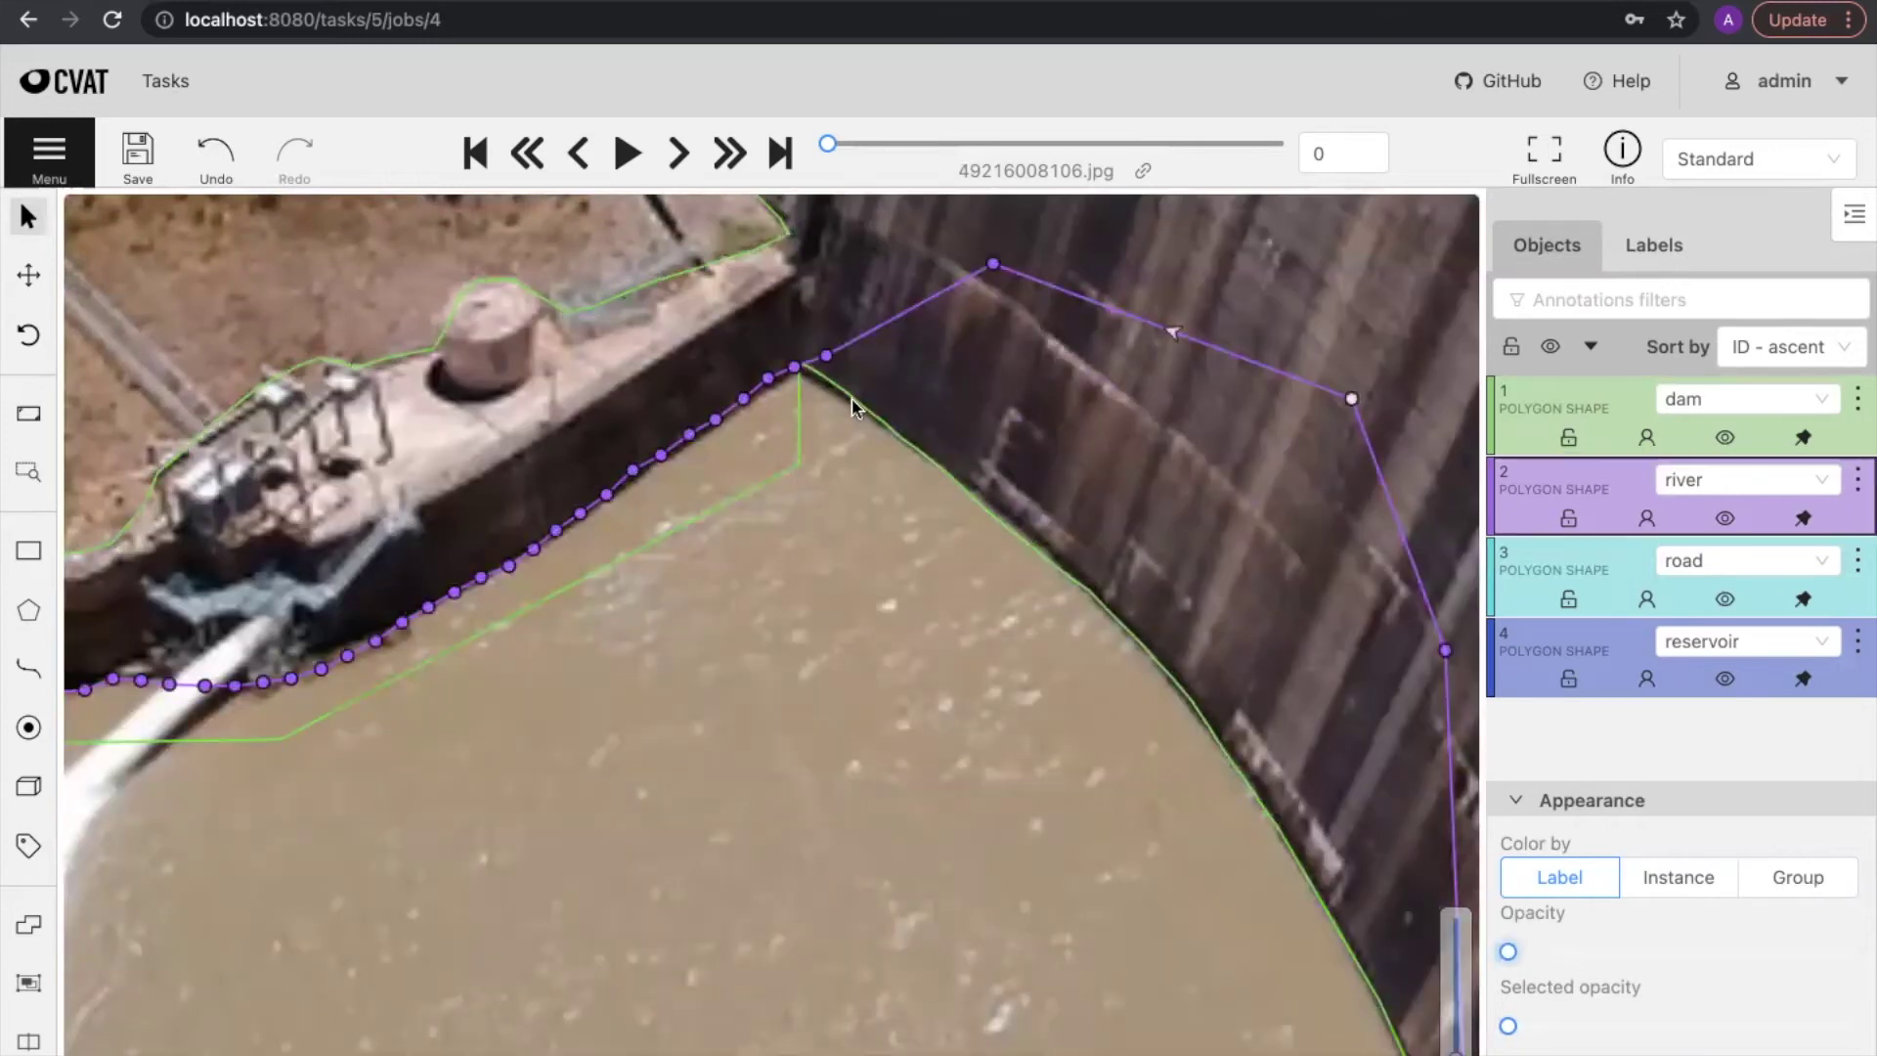
pyautogui.keyDown('shift'); pyautogui.click(799, 464); pyautogui.keyUp('shift')
pyautogui.moveTo(968, 812); pyautogui.dragTo(571, 320)
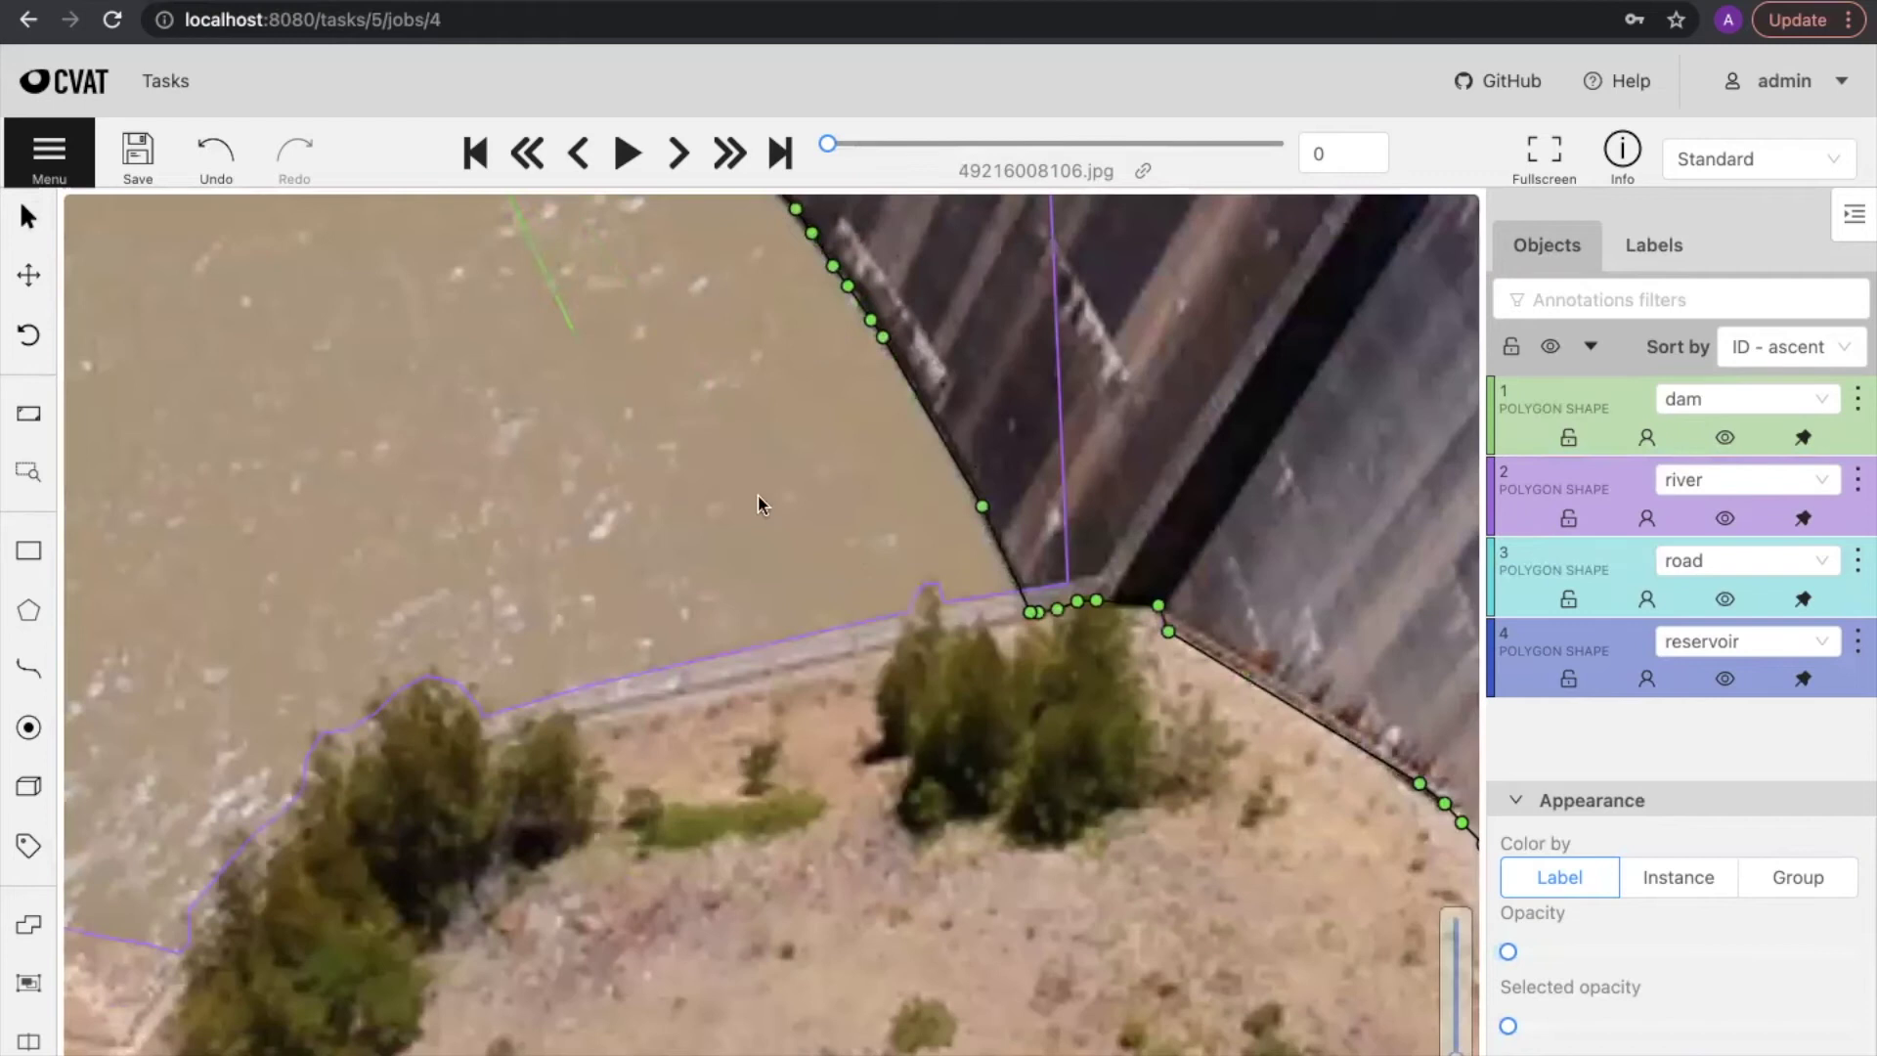
pyautogui.click(1026, 611)
# Step: Redraw the river outline closely along the dam's foot from the outlet wall's corner to the opposite bank
pyautogui.moveTo(955, 578); pyautogui.dragTo(1244, 975)
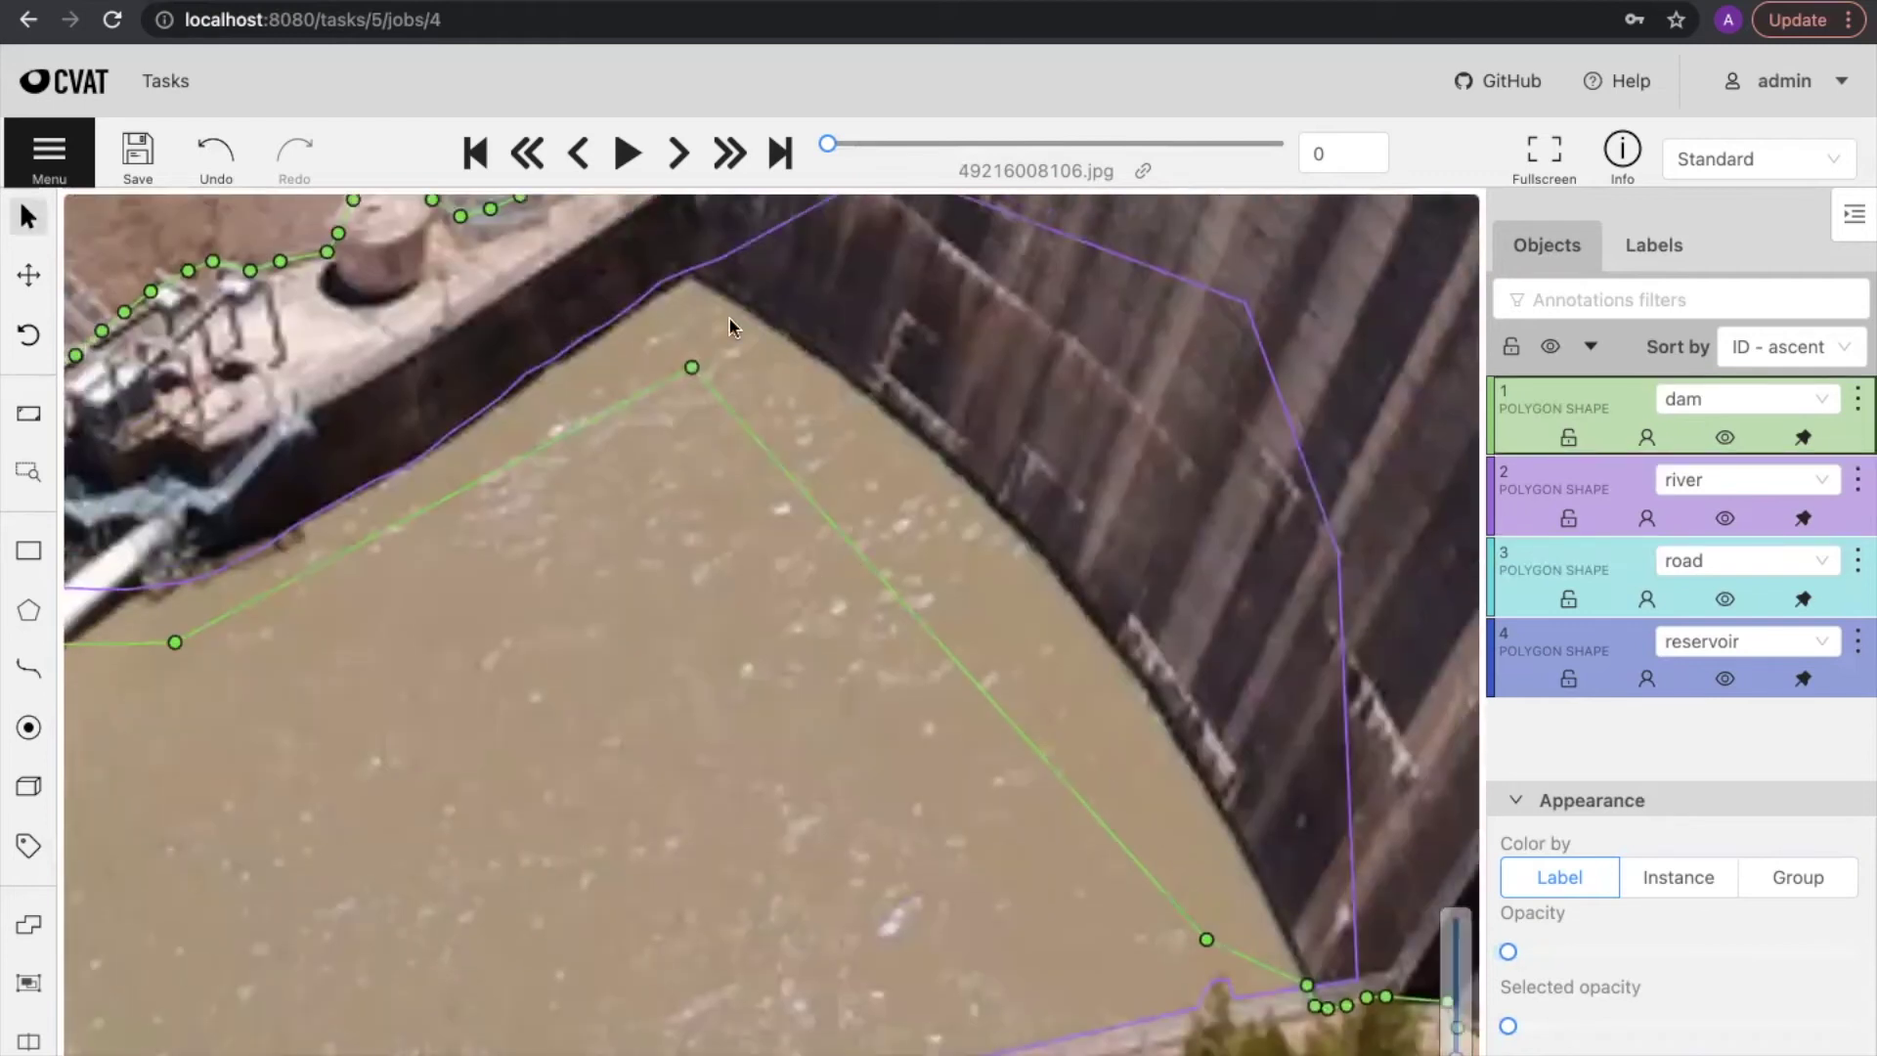
pyautogui.keyDown('shift'); pyautogui.click(689, 270); pyautogui.keyUp('shift')
pyautogui.moveTo(725, 294); pyautogui.dragTo(883, 409)
pyautogui.moveTo(959, 481)
pyautogui.mouseDown()
pyautogui.moveTo(1125, 647)
pyautogui.moveTo(1310, 983)
pyautogui.mouseUp()
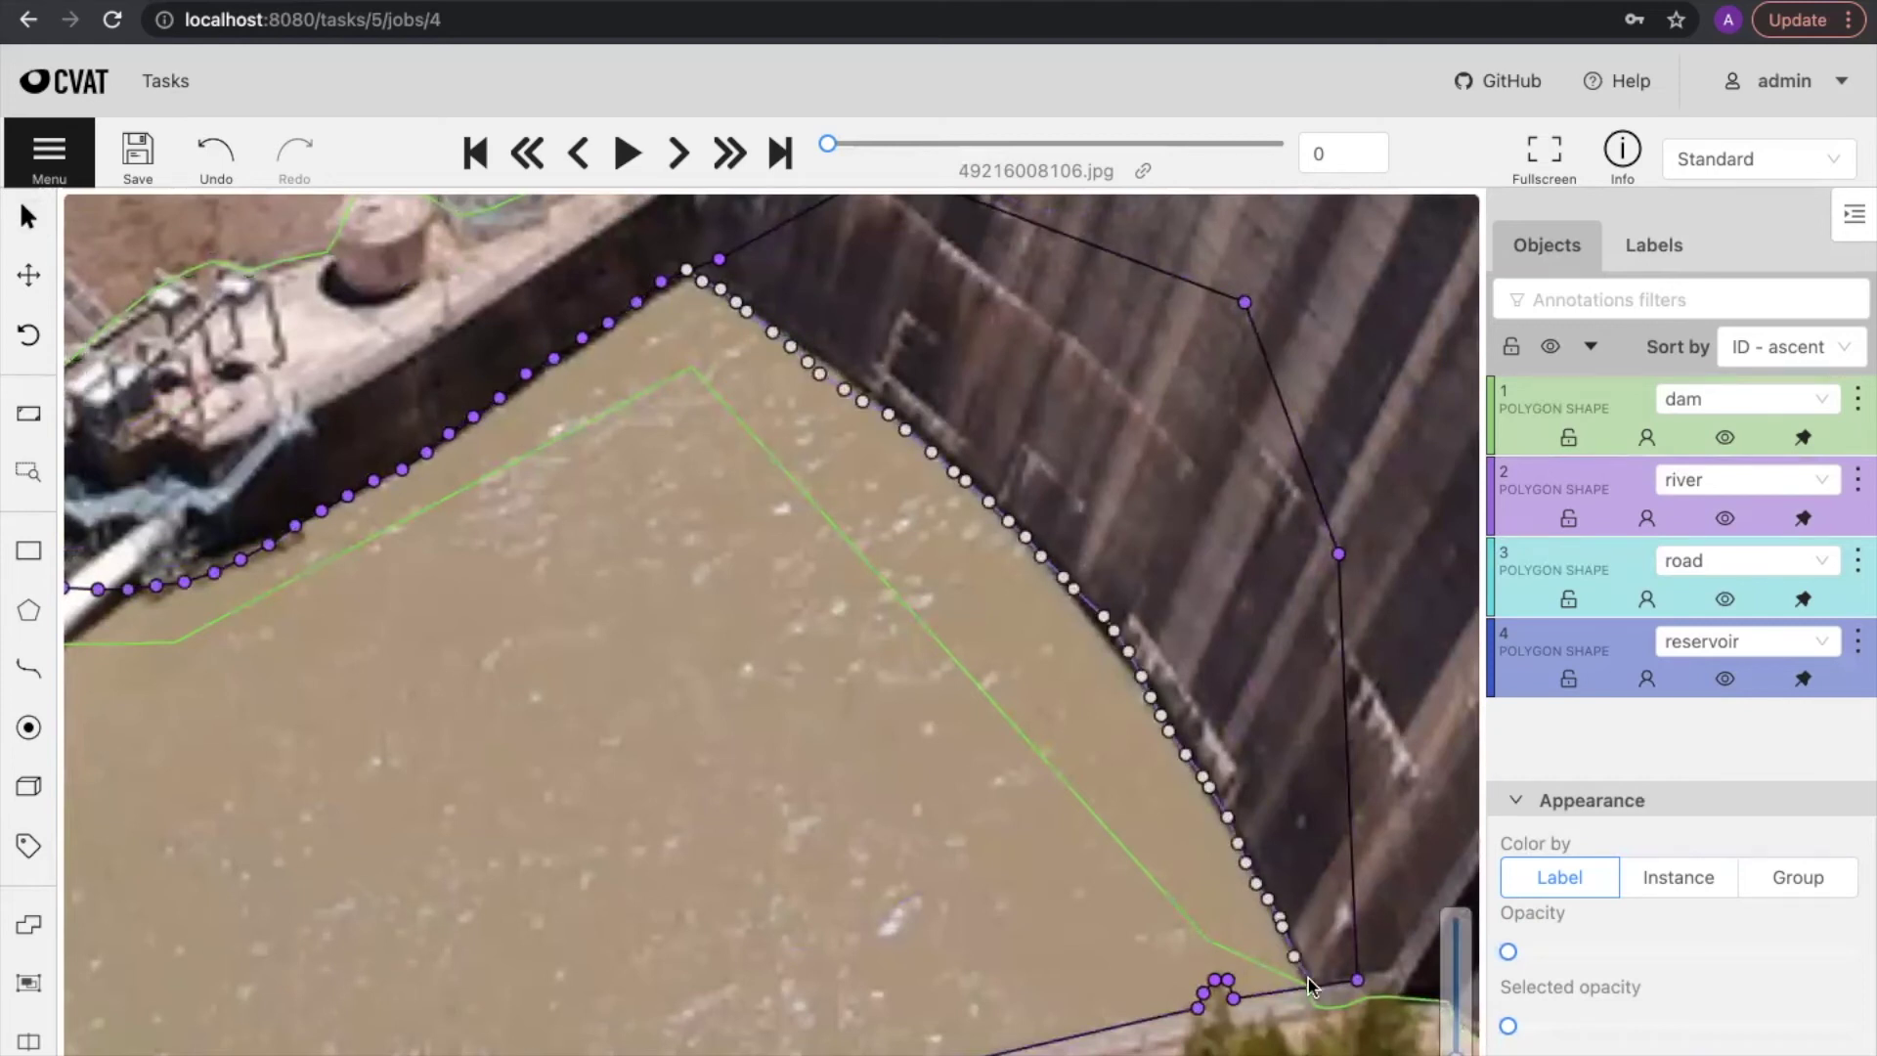
pyautogui.click(1235, 998)
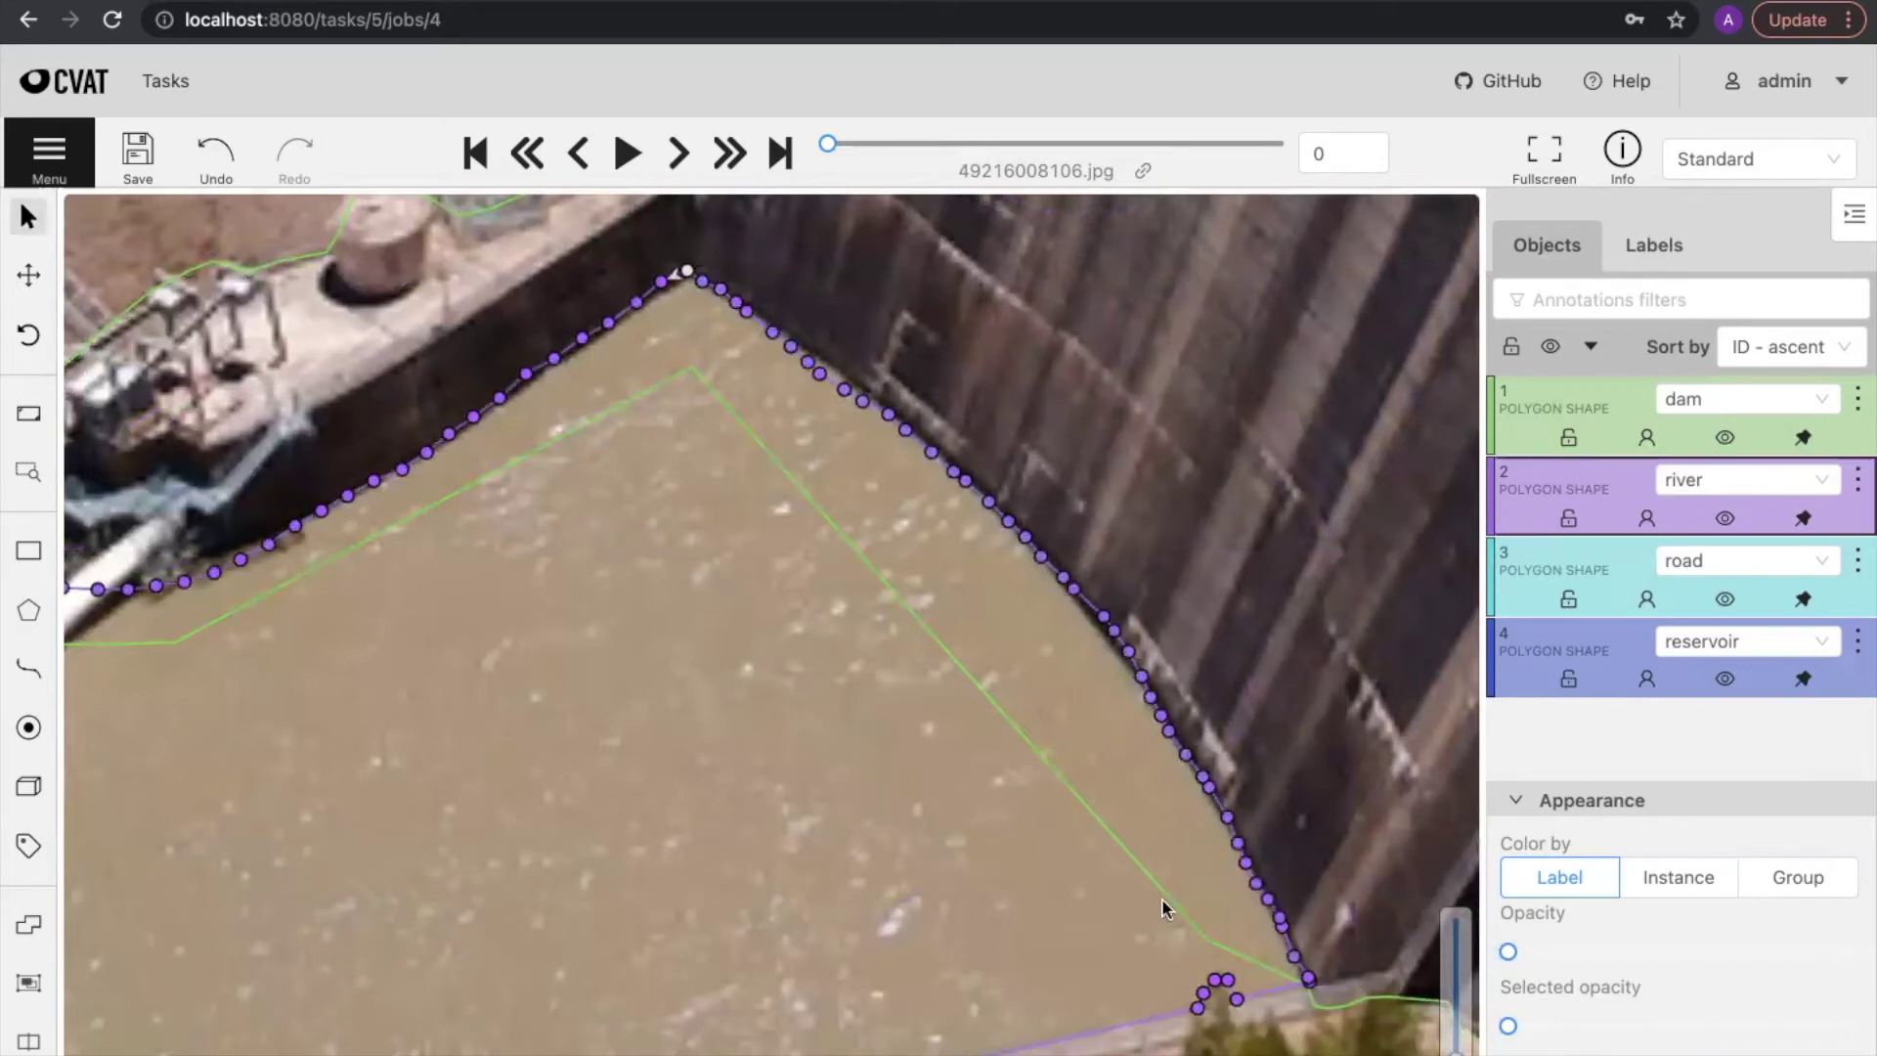
# Step: Raise the annotations' opacity to the maximum and check the dam and river coverage over the whole image
pyautogui.scroll(-1, 829, 569)
pyautogui.scroll(1, 823, 569)
pyautogui.scroll(-5, 819, 569)
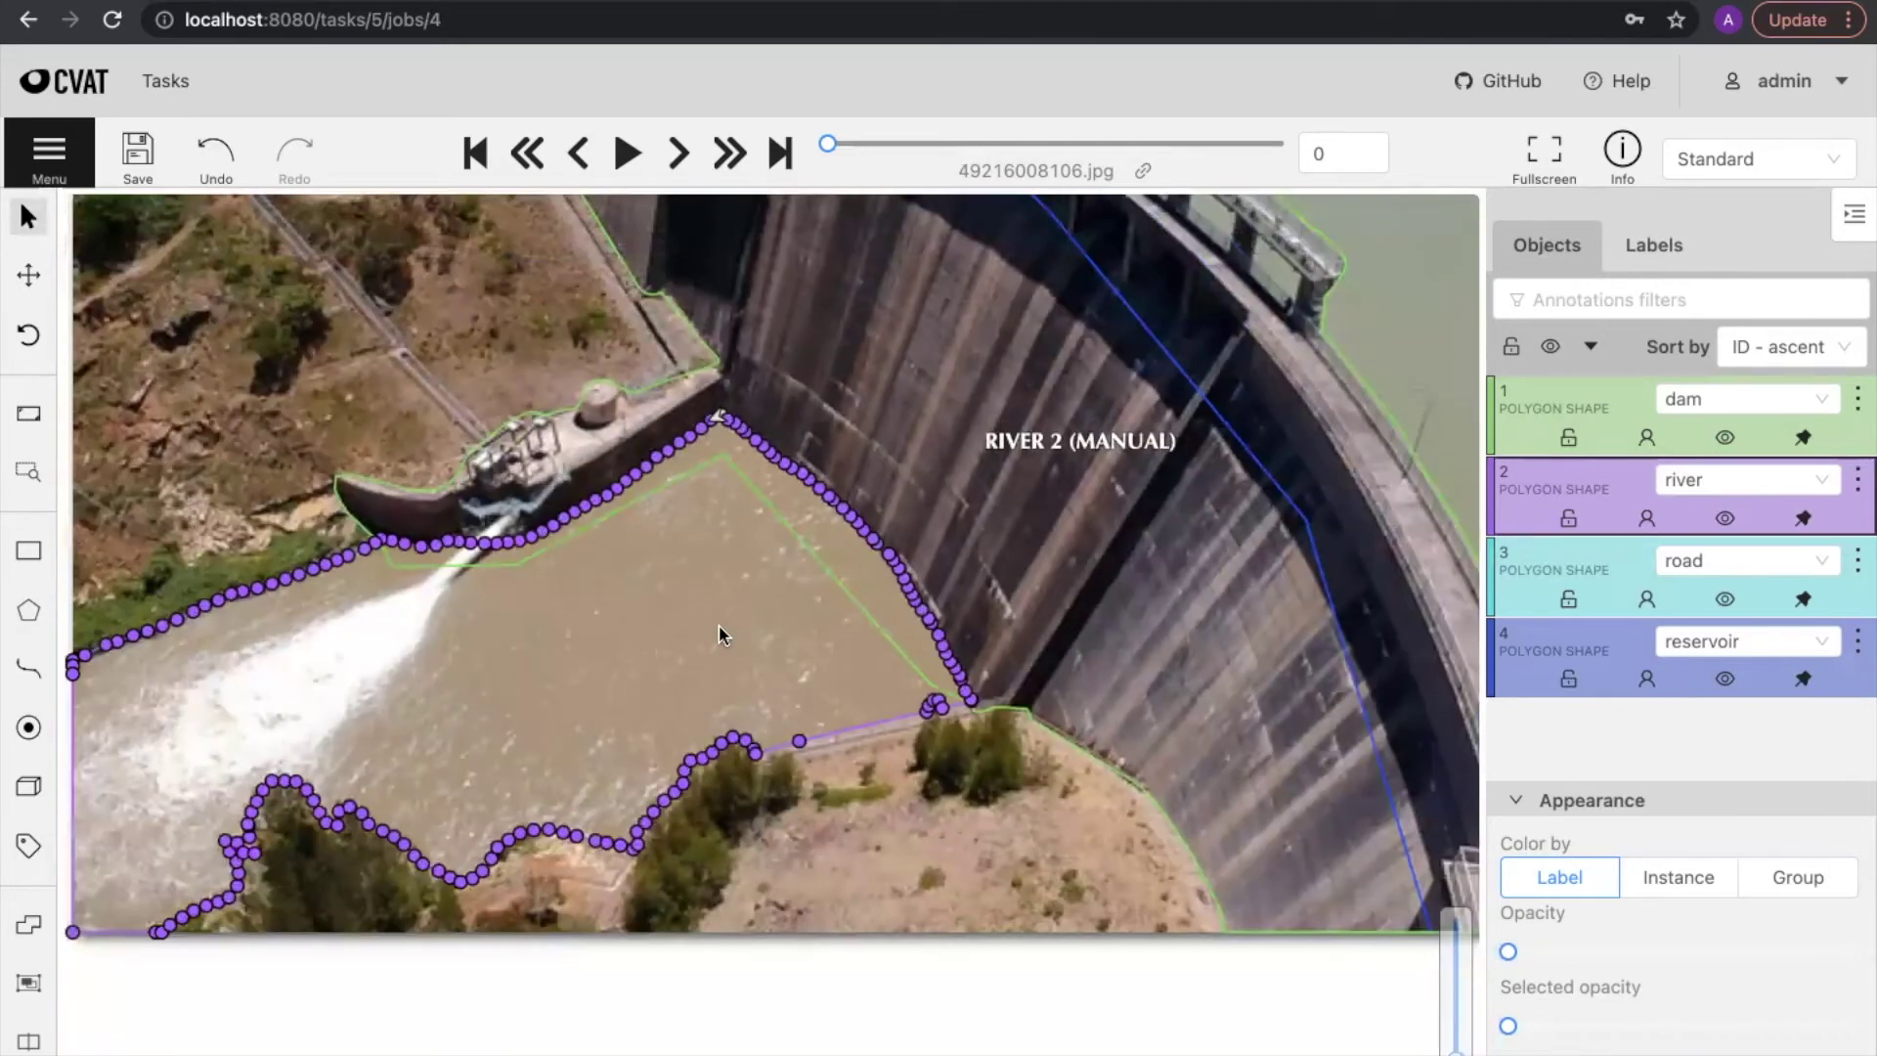
pyautogui.moveTo(1509, 952); pyautogui.dragTo(1861, 1007)
pyautogui.scroll(-3, 747, 917)
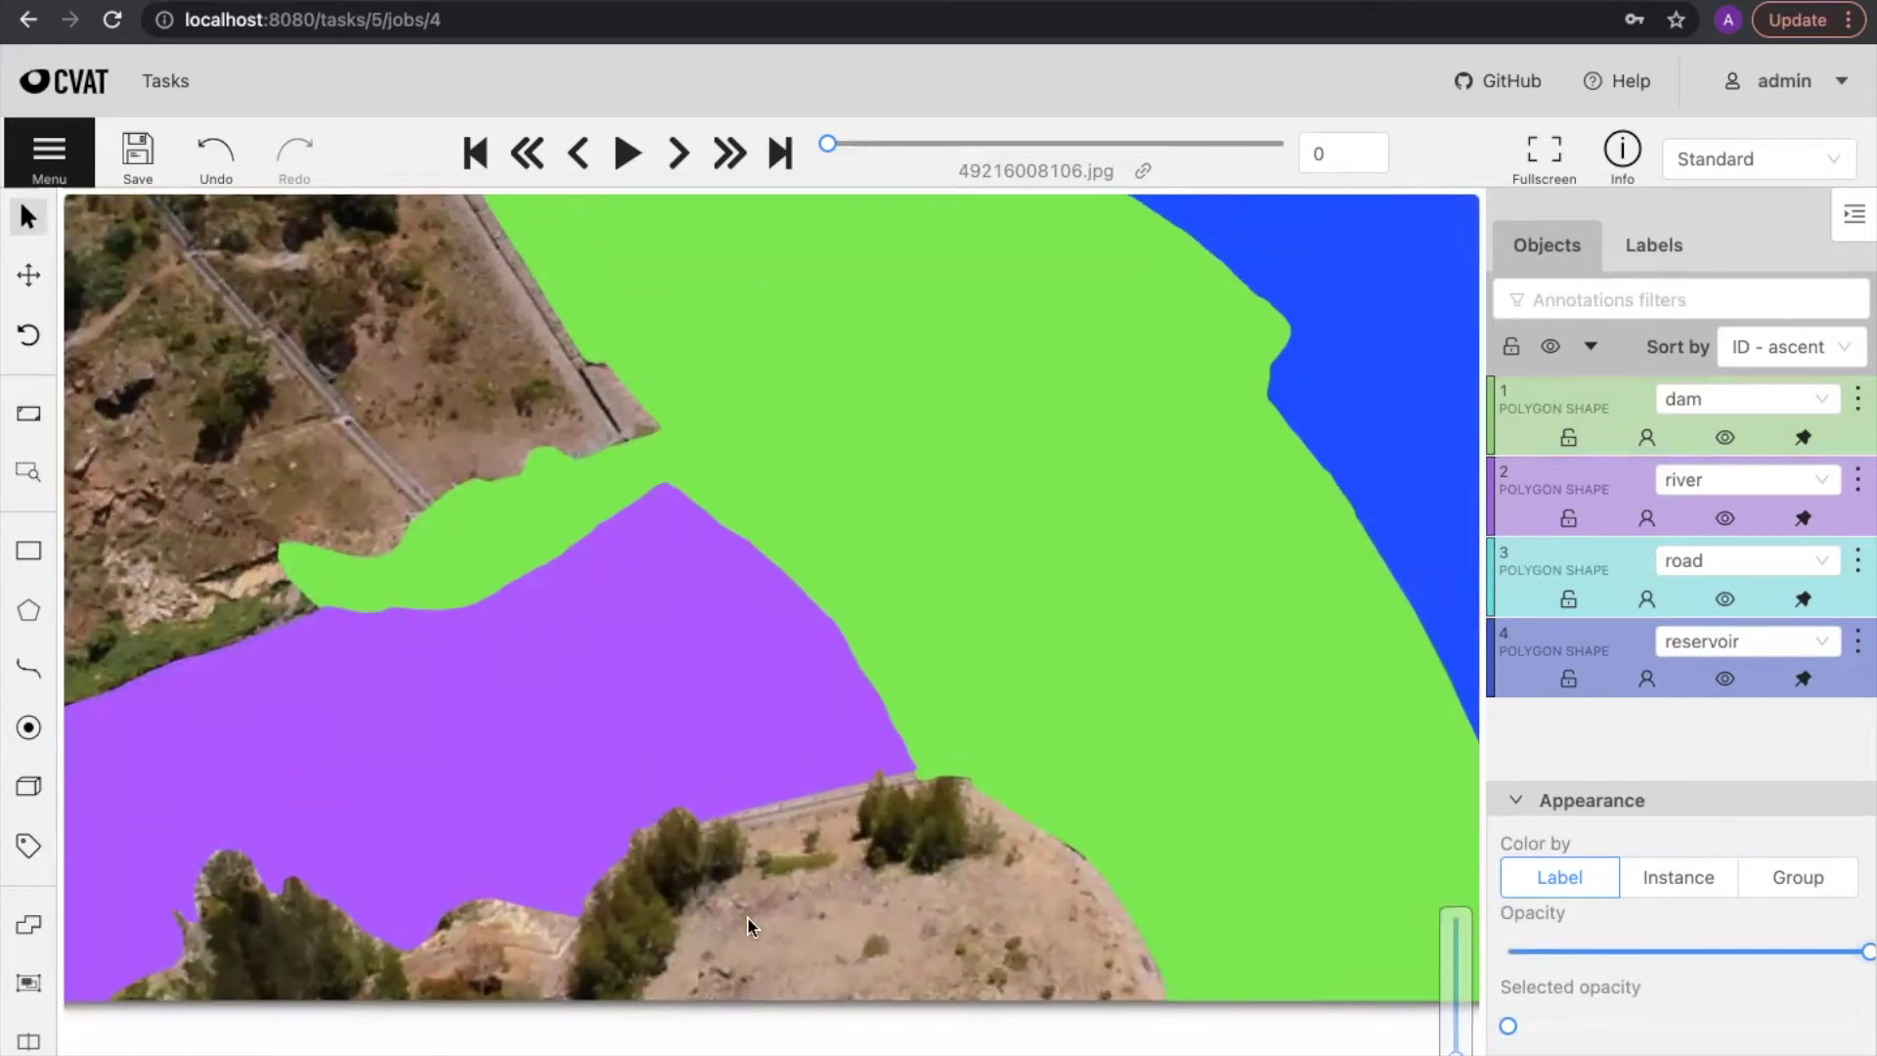
pyautogui.scroll(-2, 741, 925)
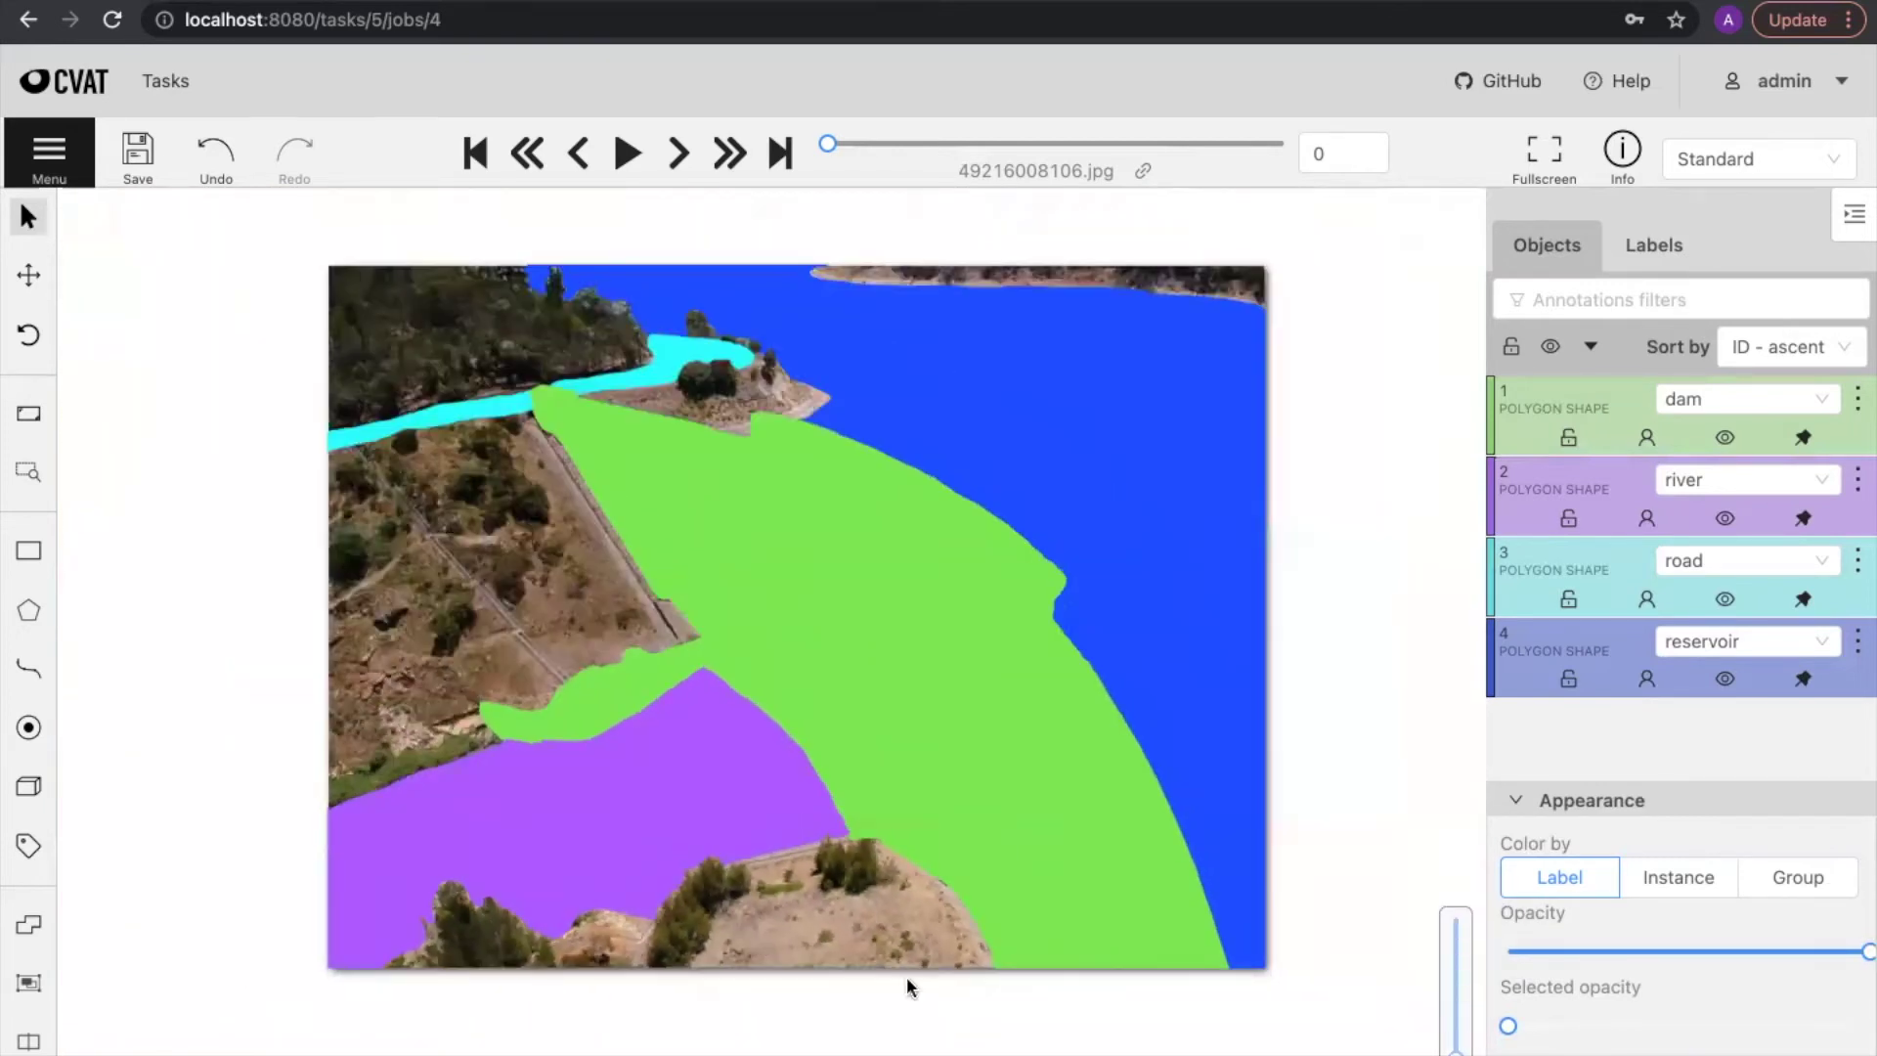
pyautogui.moveTo(1351, 746); pyautogui.dragTo(1374, 812)
pyautogui.moveTo(839, 1025); pyautogui.dragTo(1004, 993)
# Step: Lower the annotations' opacity to the minimum and examine the water jet leaving the outlet structure
pyautogui.moveTo(1866, 953); pyautogui.dragTo(1508, 952)
pyautogui.moveTo(1017, 1002); pyautogui.dragTo(1196, 967)
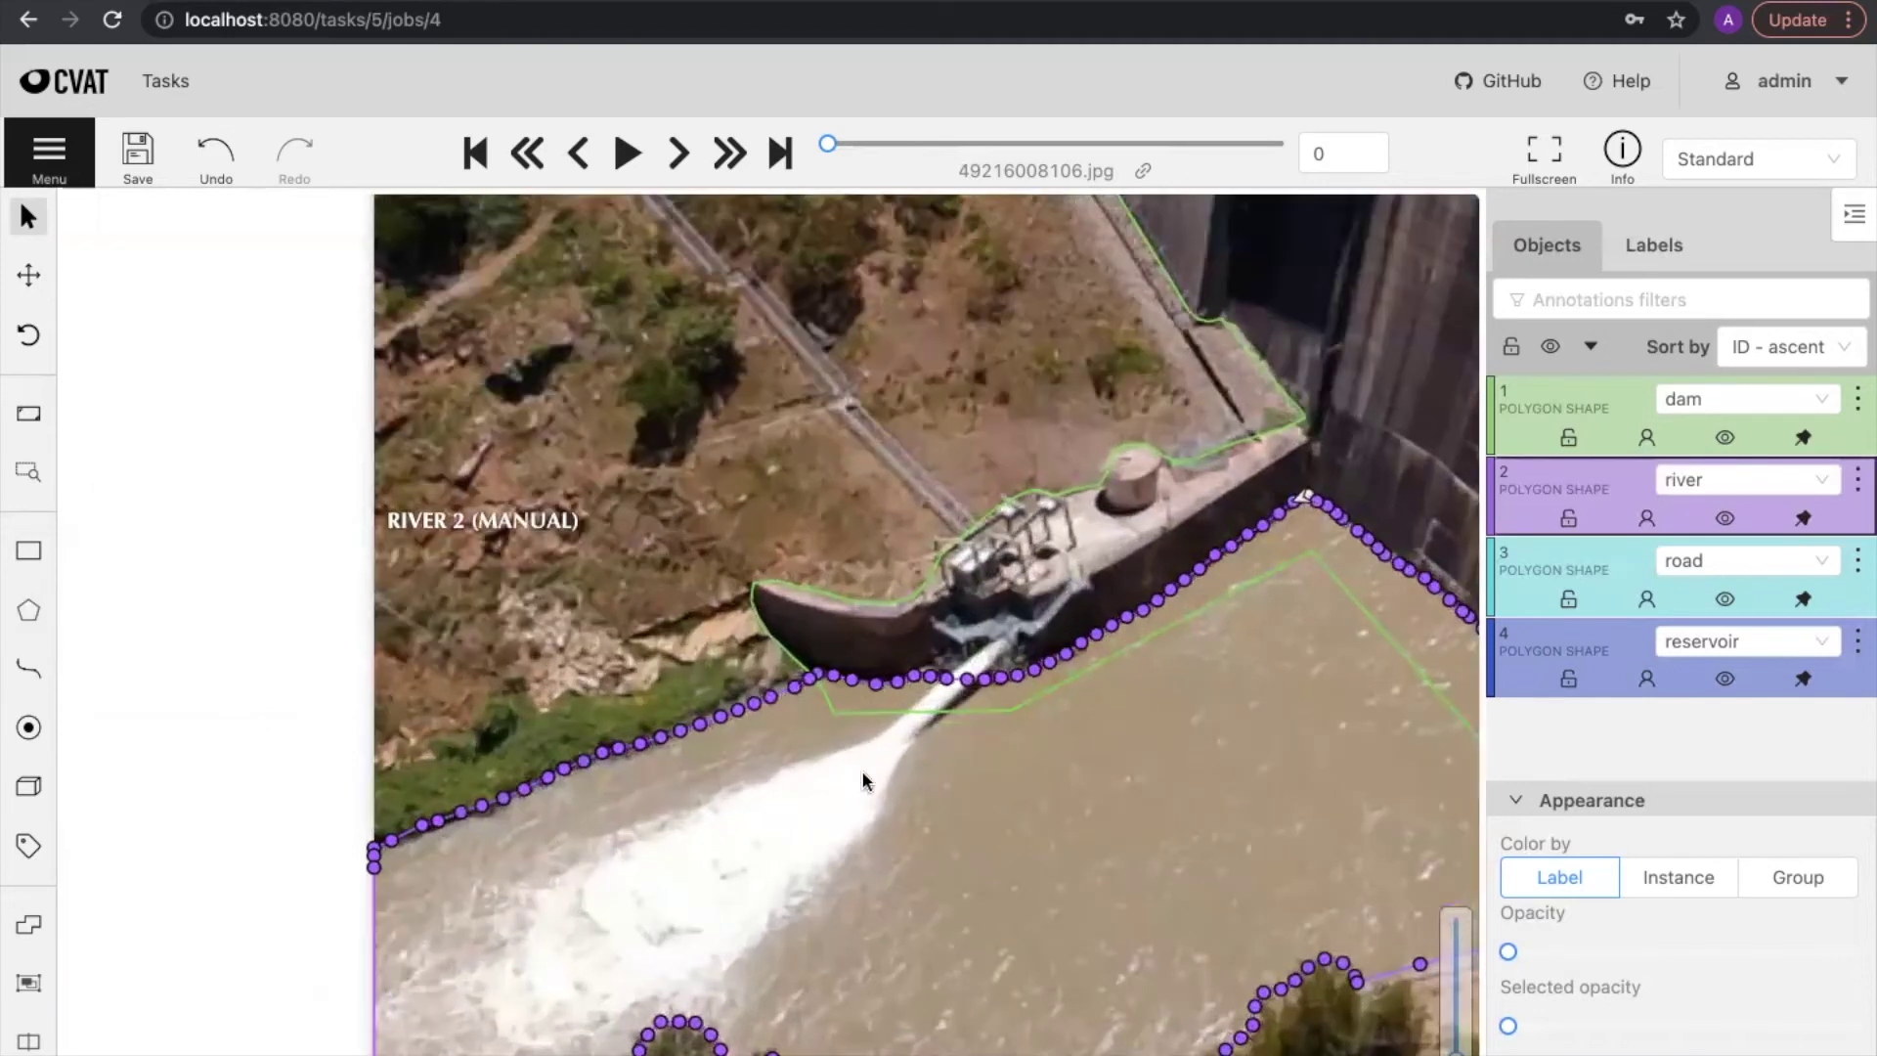
pyautogui.scroll(2, 865, 753)
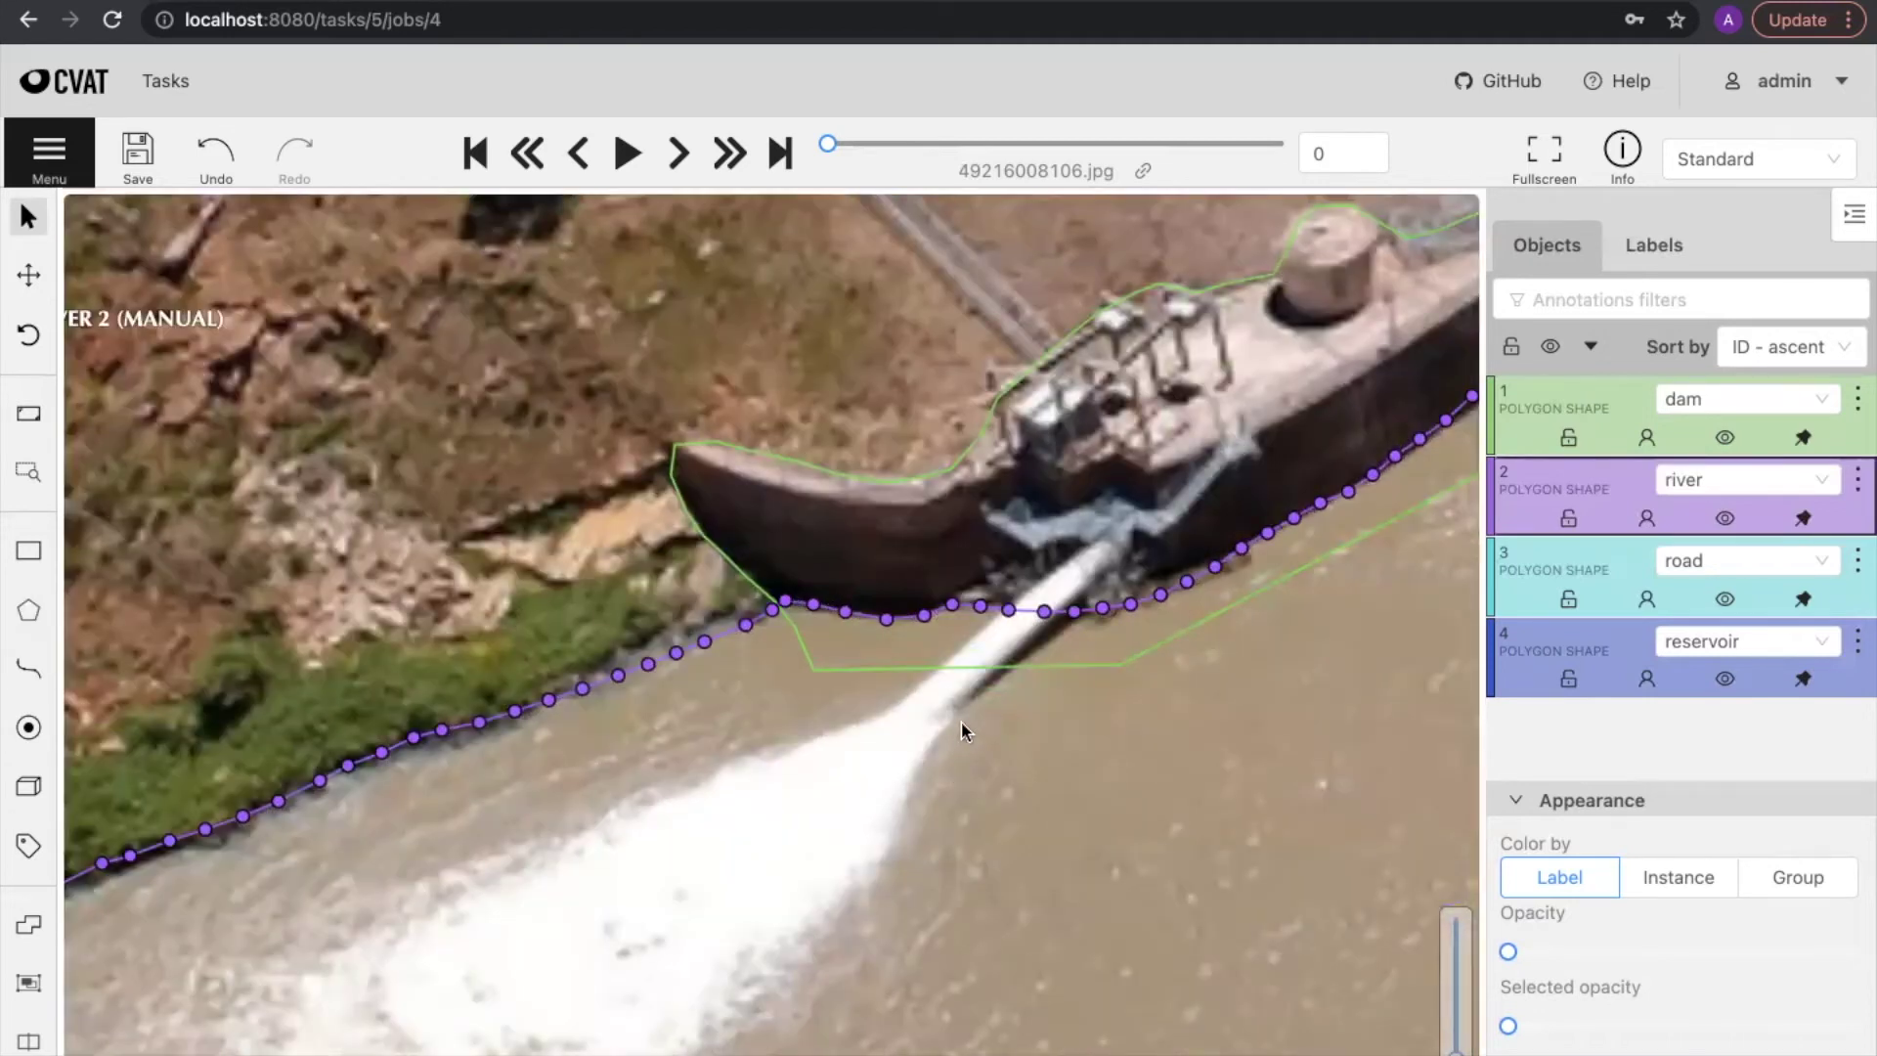
pyautogui.moveTo(1073, 545); pyautogui.dragTo(824, 526)
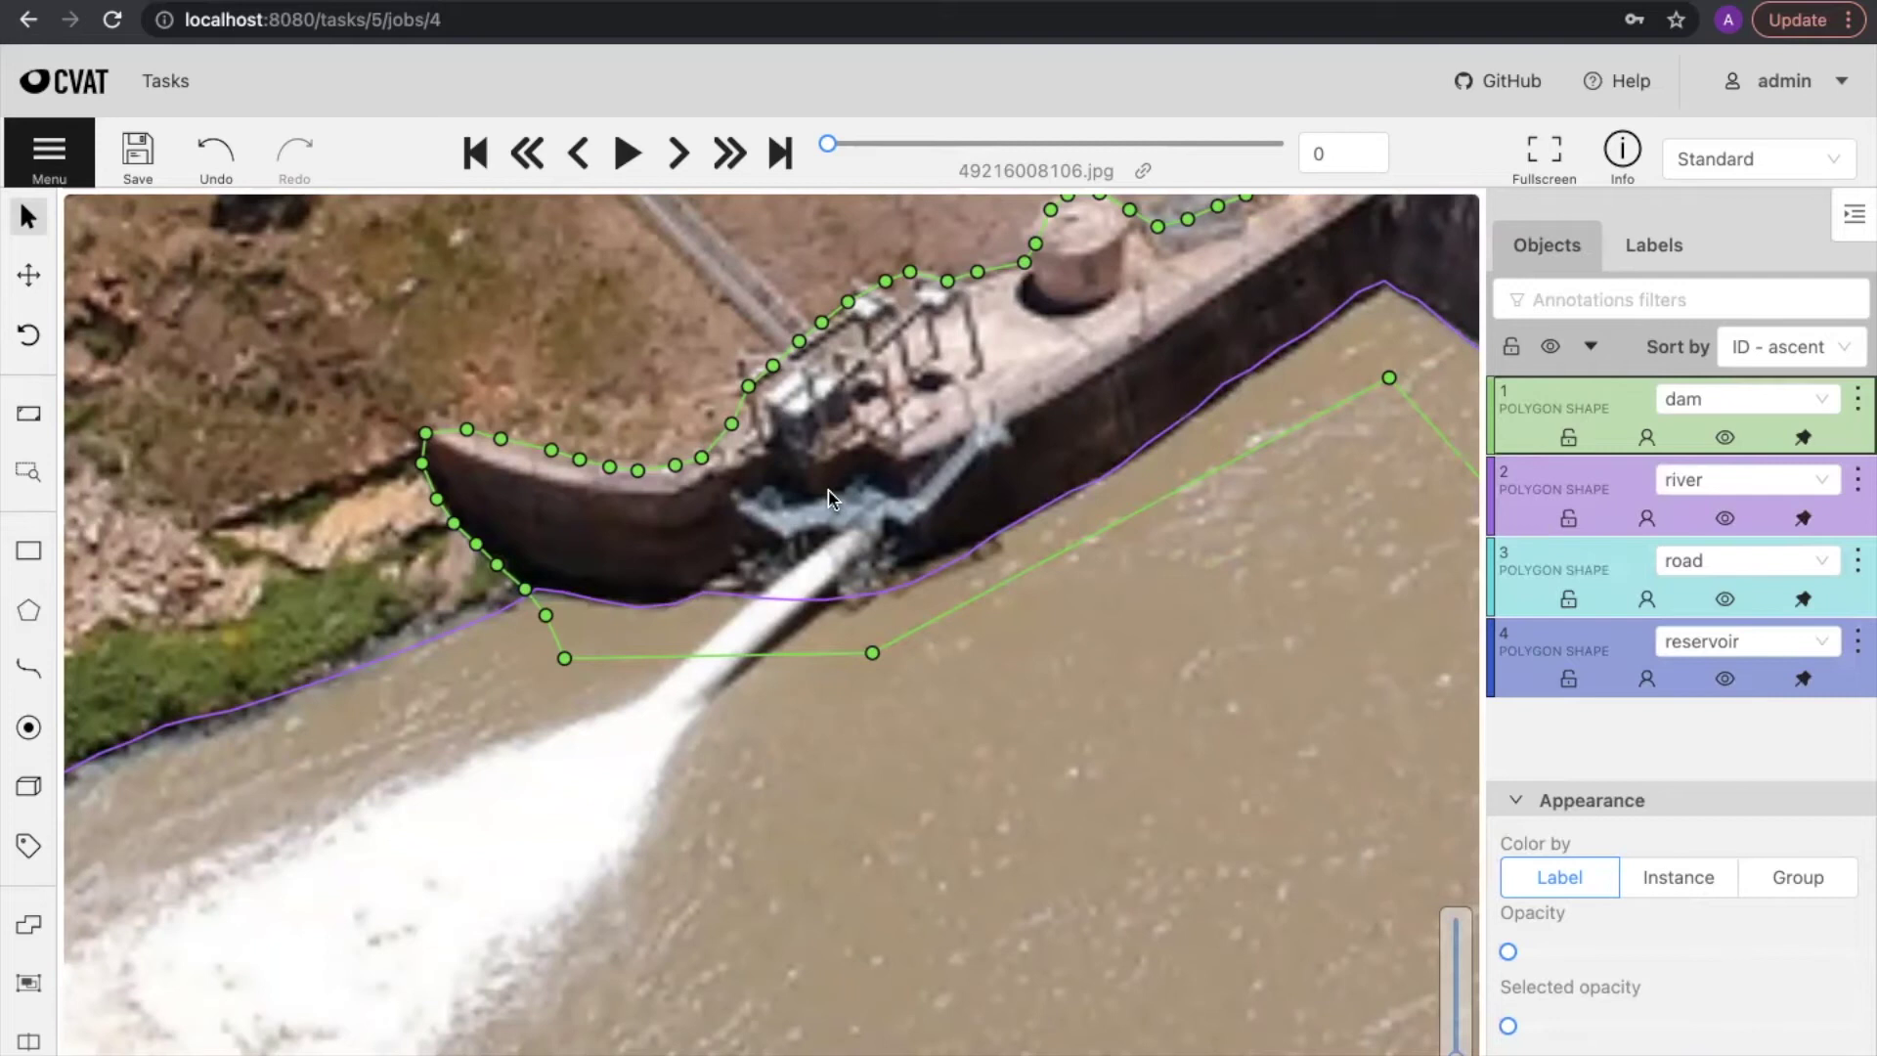
pyautogui.scroll(-2, 821, 547)
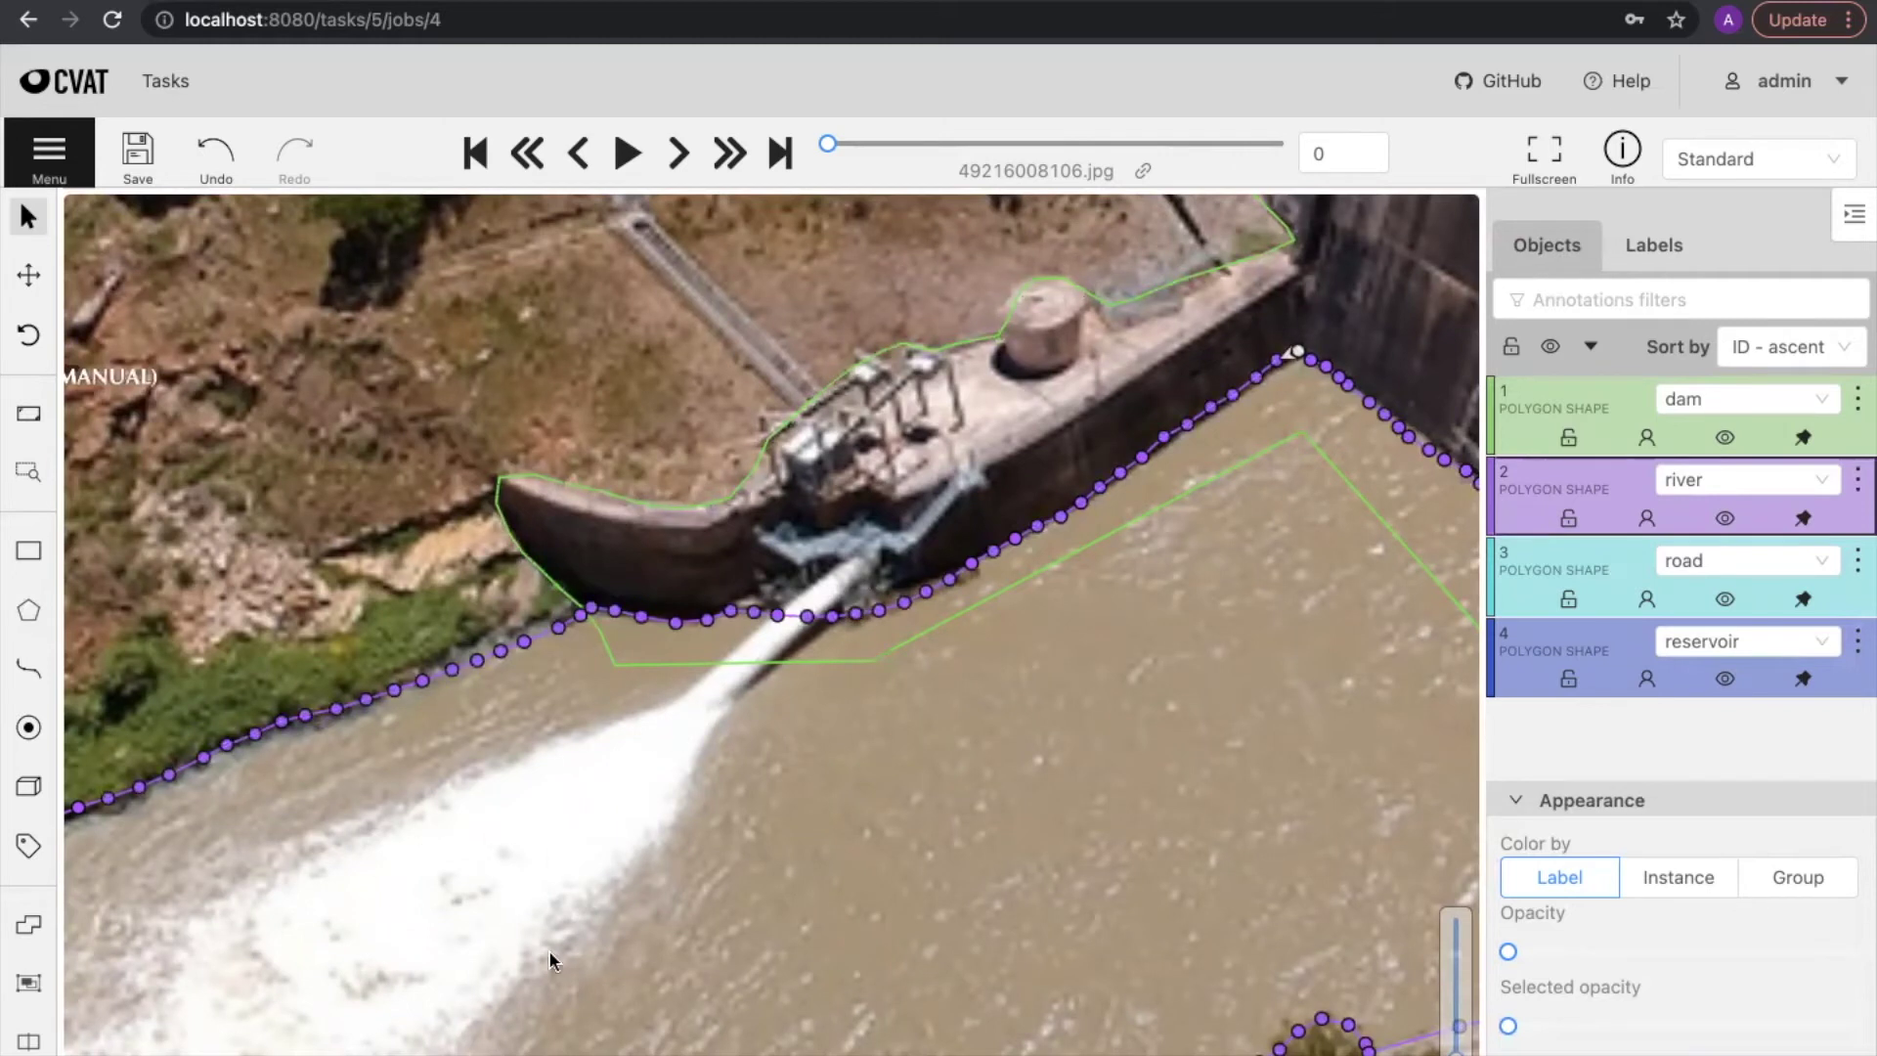
# Step: Draw a polygon labelled spillway around the narrow water jet from the outlet to where it widens into foam
pyautogui.moveTo(28, 610)
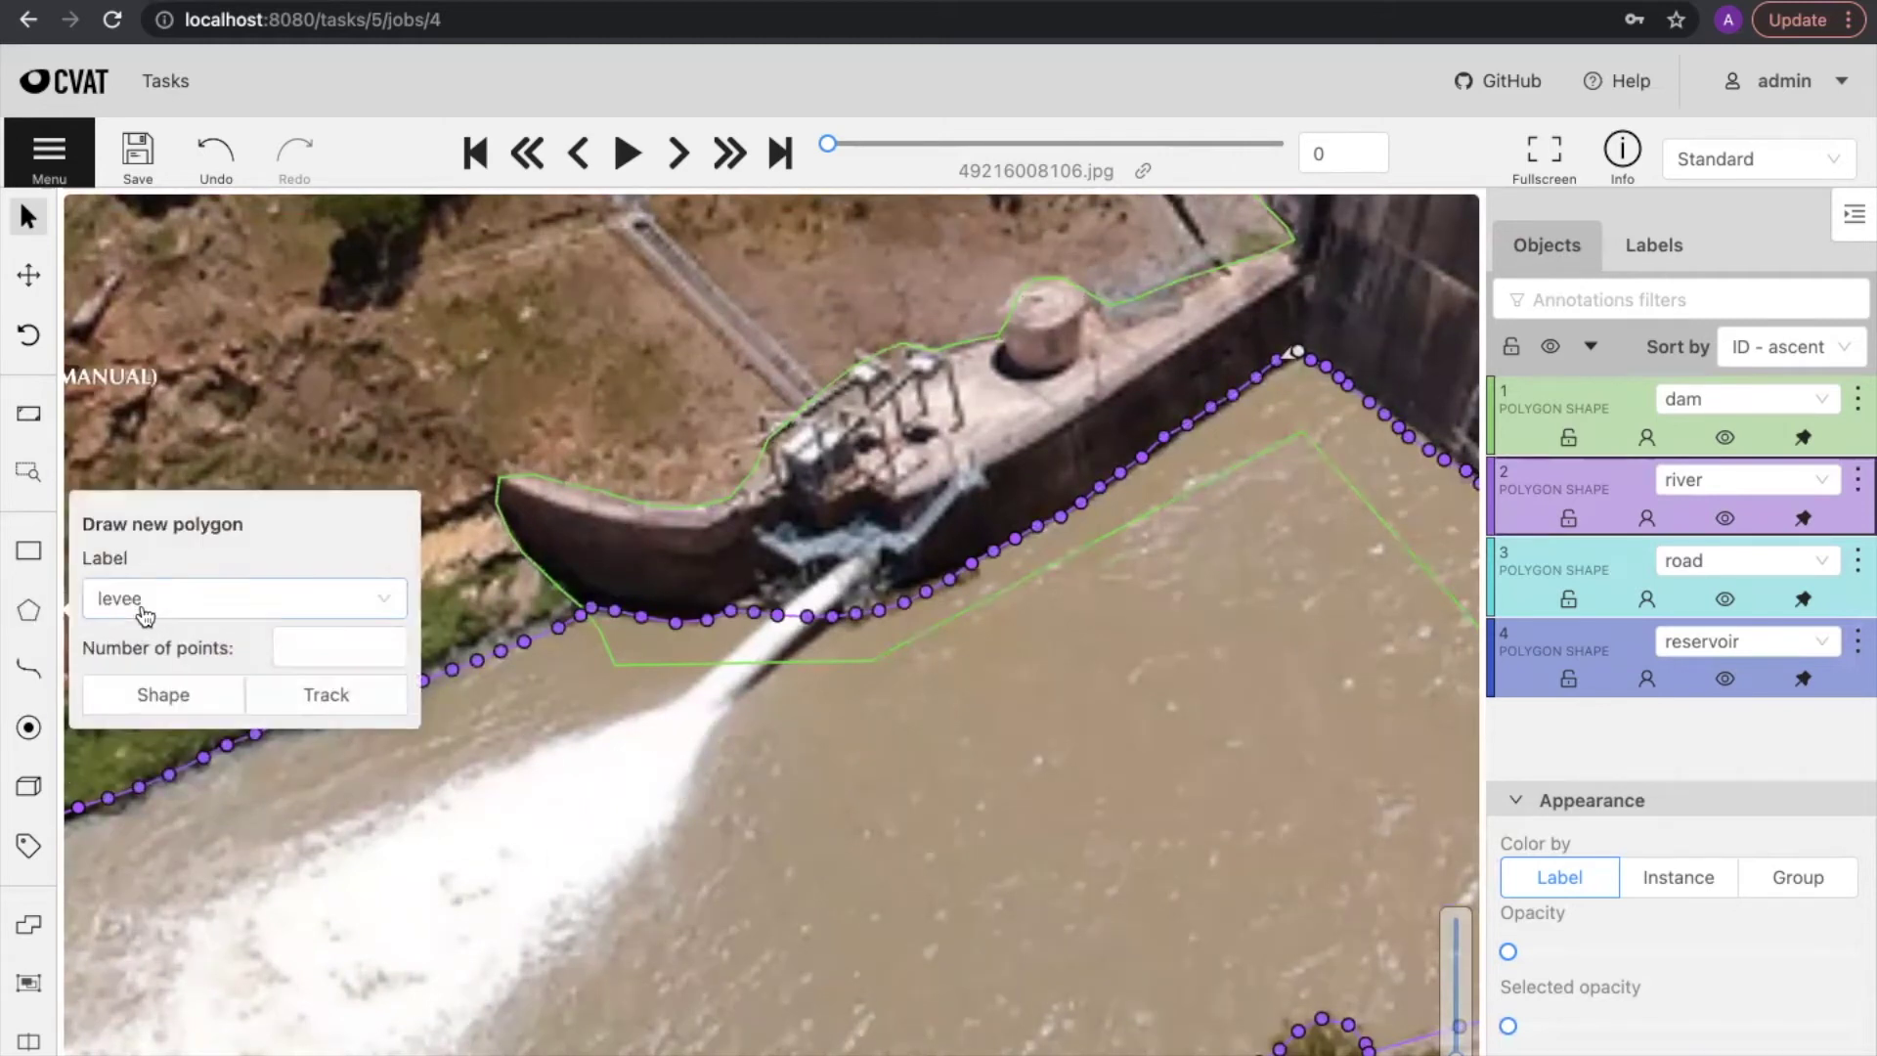
pyautogui.click(159, 599)
pyautogui.write('spill')
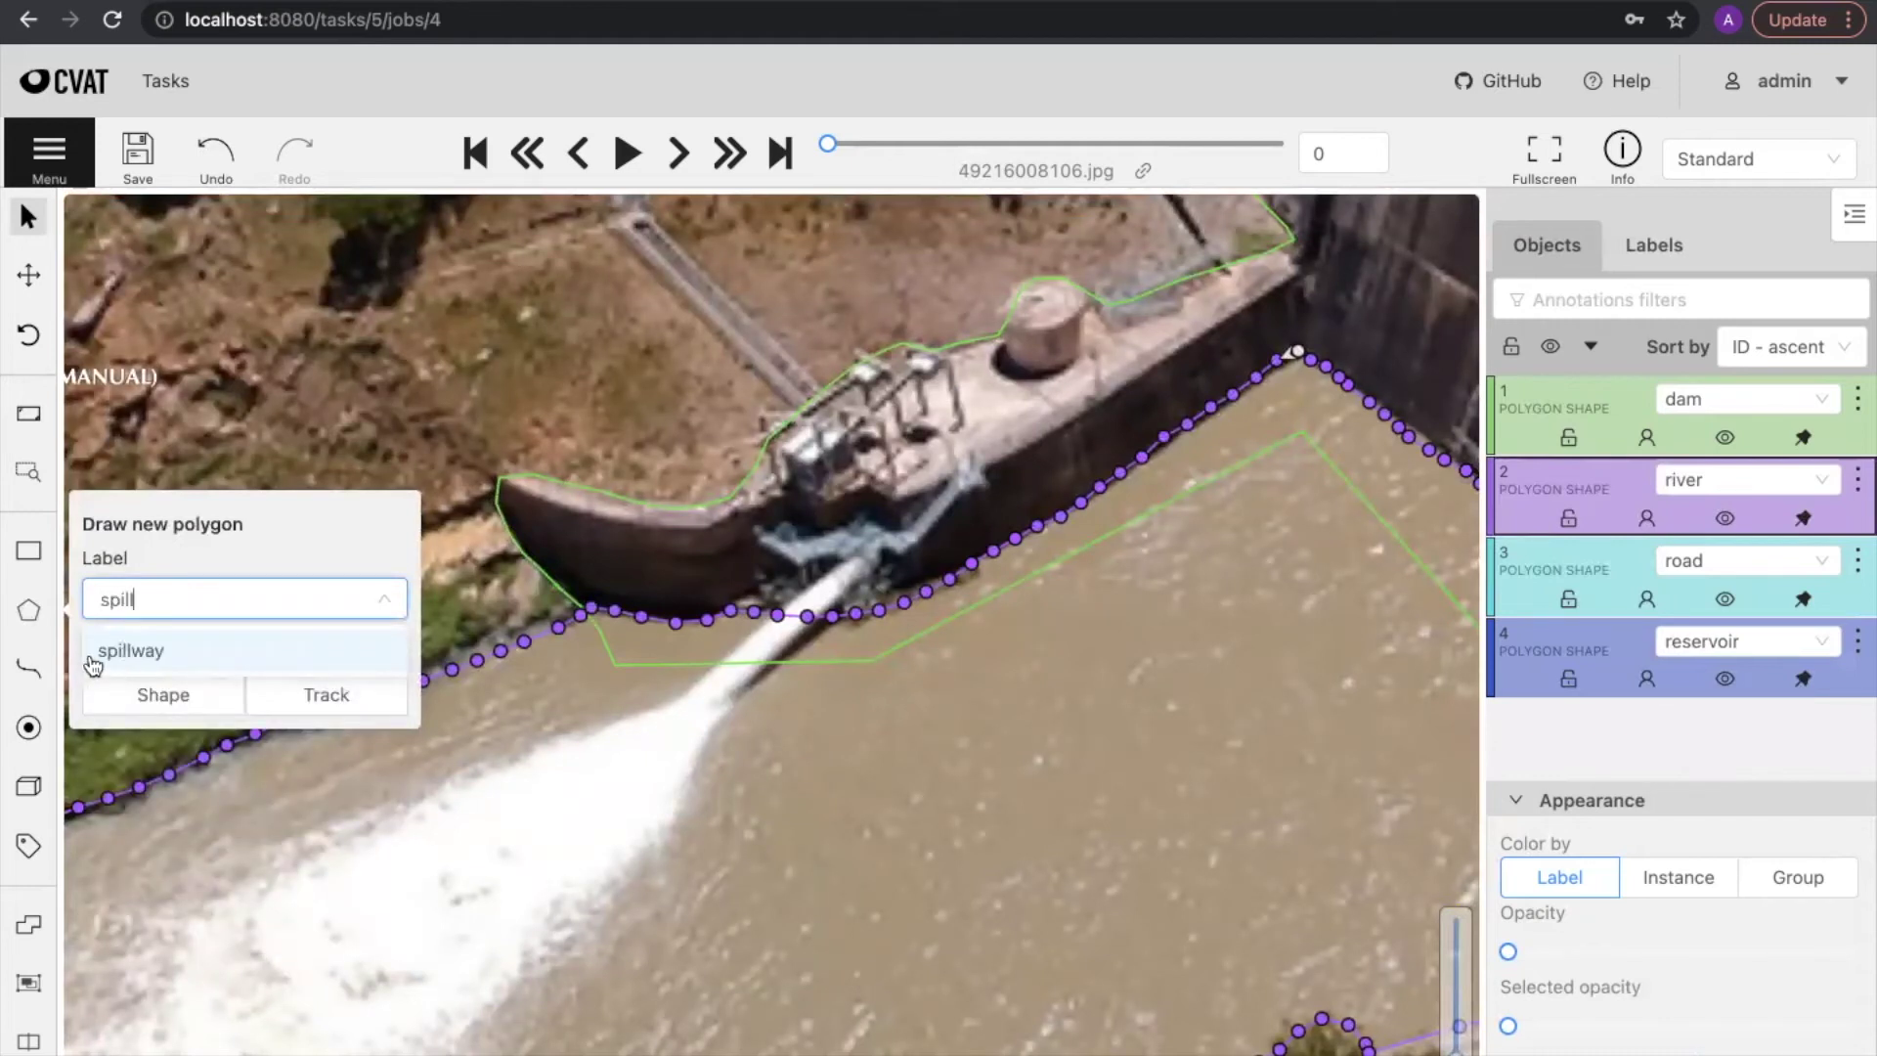
pyautogui.click(93, 657)
pyautogui.click(109, 695)
pyautogui.moveTo(857, 555)
pyautogui.mouseDown()
pyautogui.moveTo(679, 709)
pyautogui.moveTo(761, 681)
pyautogui.moveTo(883, 568)
pyautogui.mouseUp()
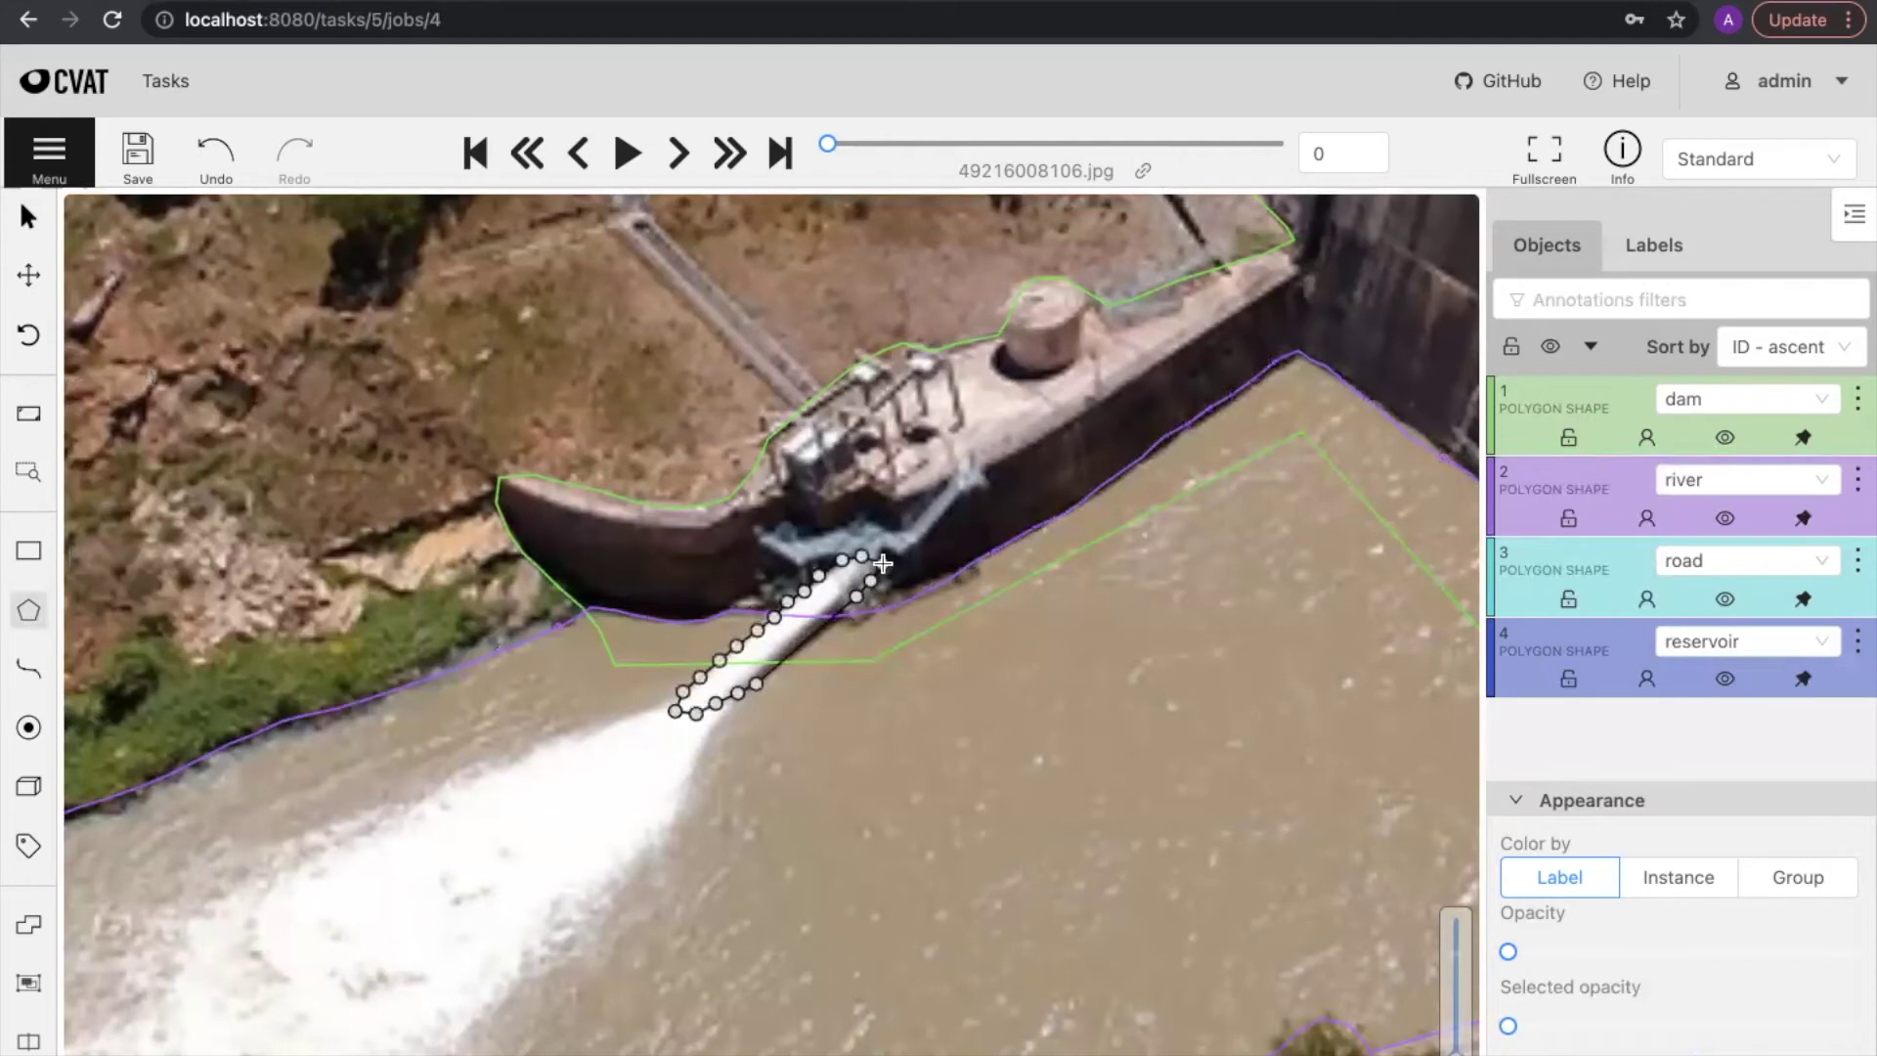
pyautogui.press('n')
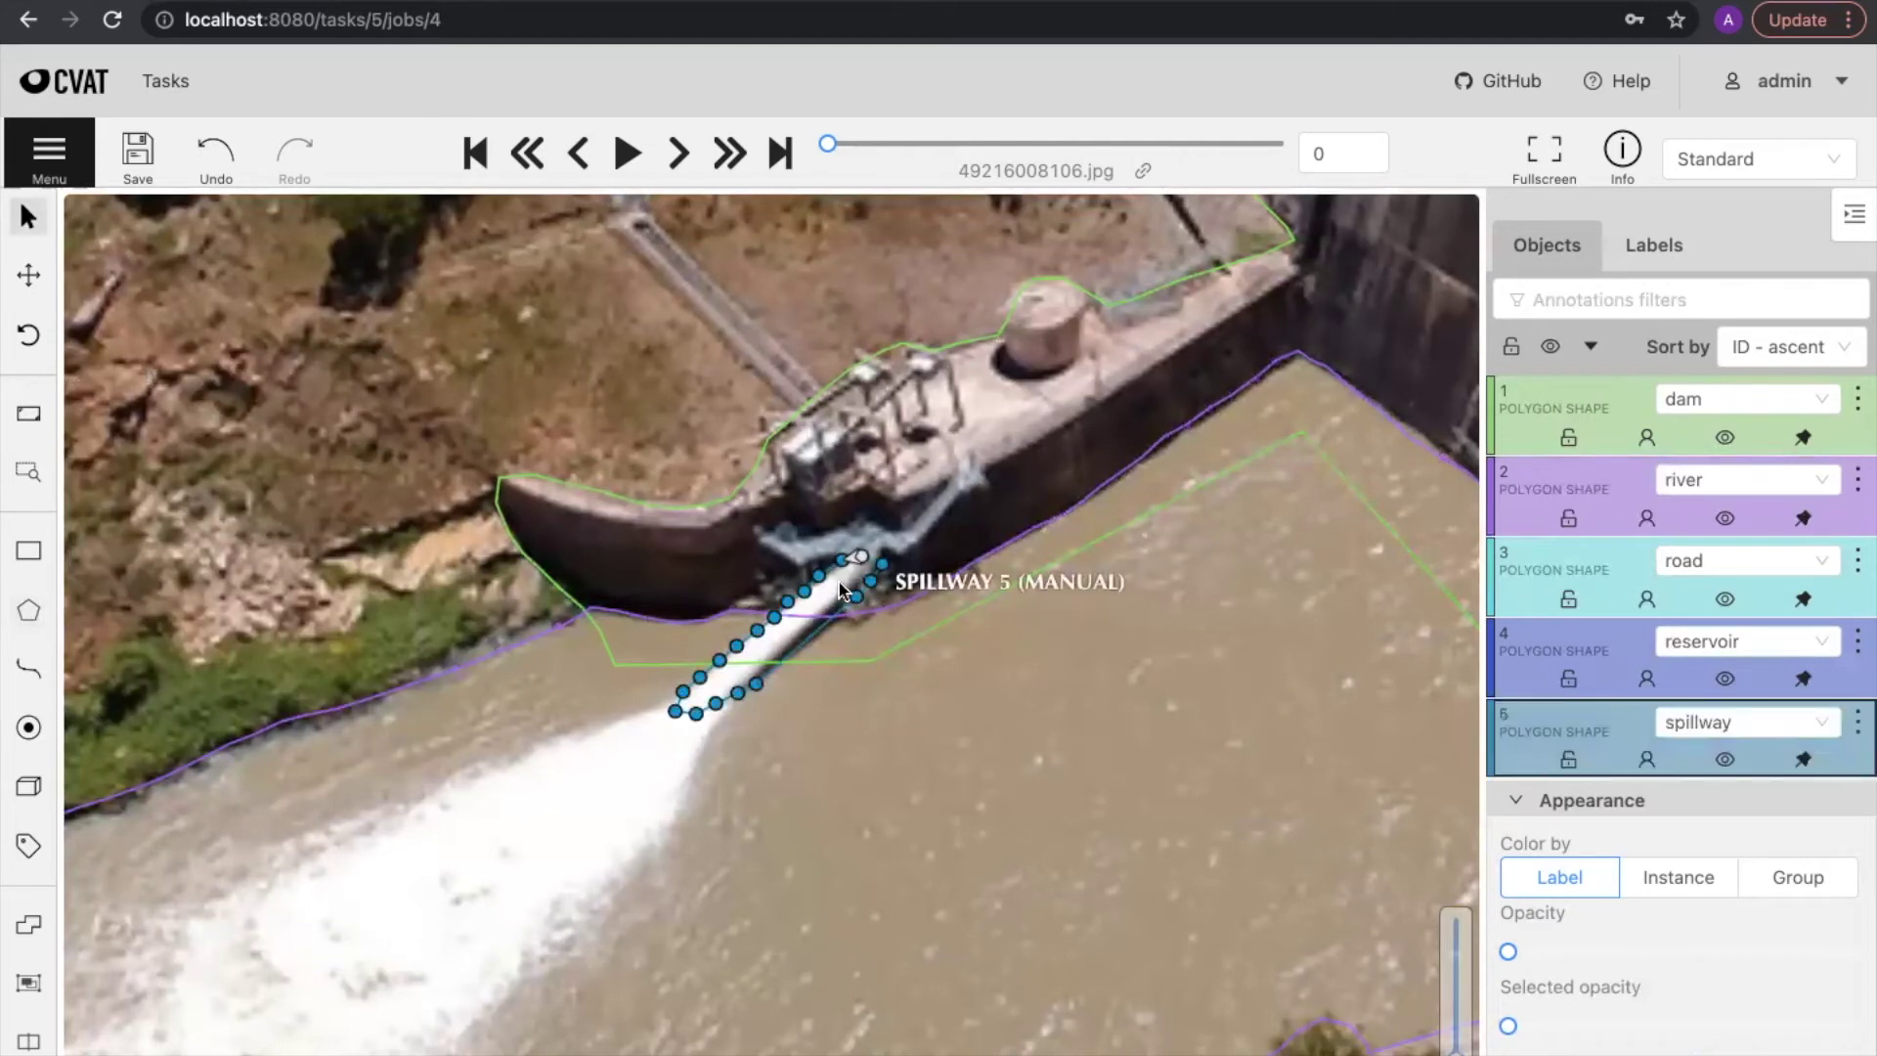
# Step: Draw a polygon labelled rapids around the white foaming water beyond the spillway jet
pyautogui.moveTo(39, 621)
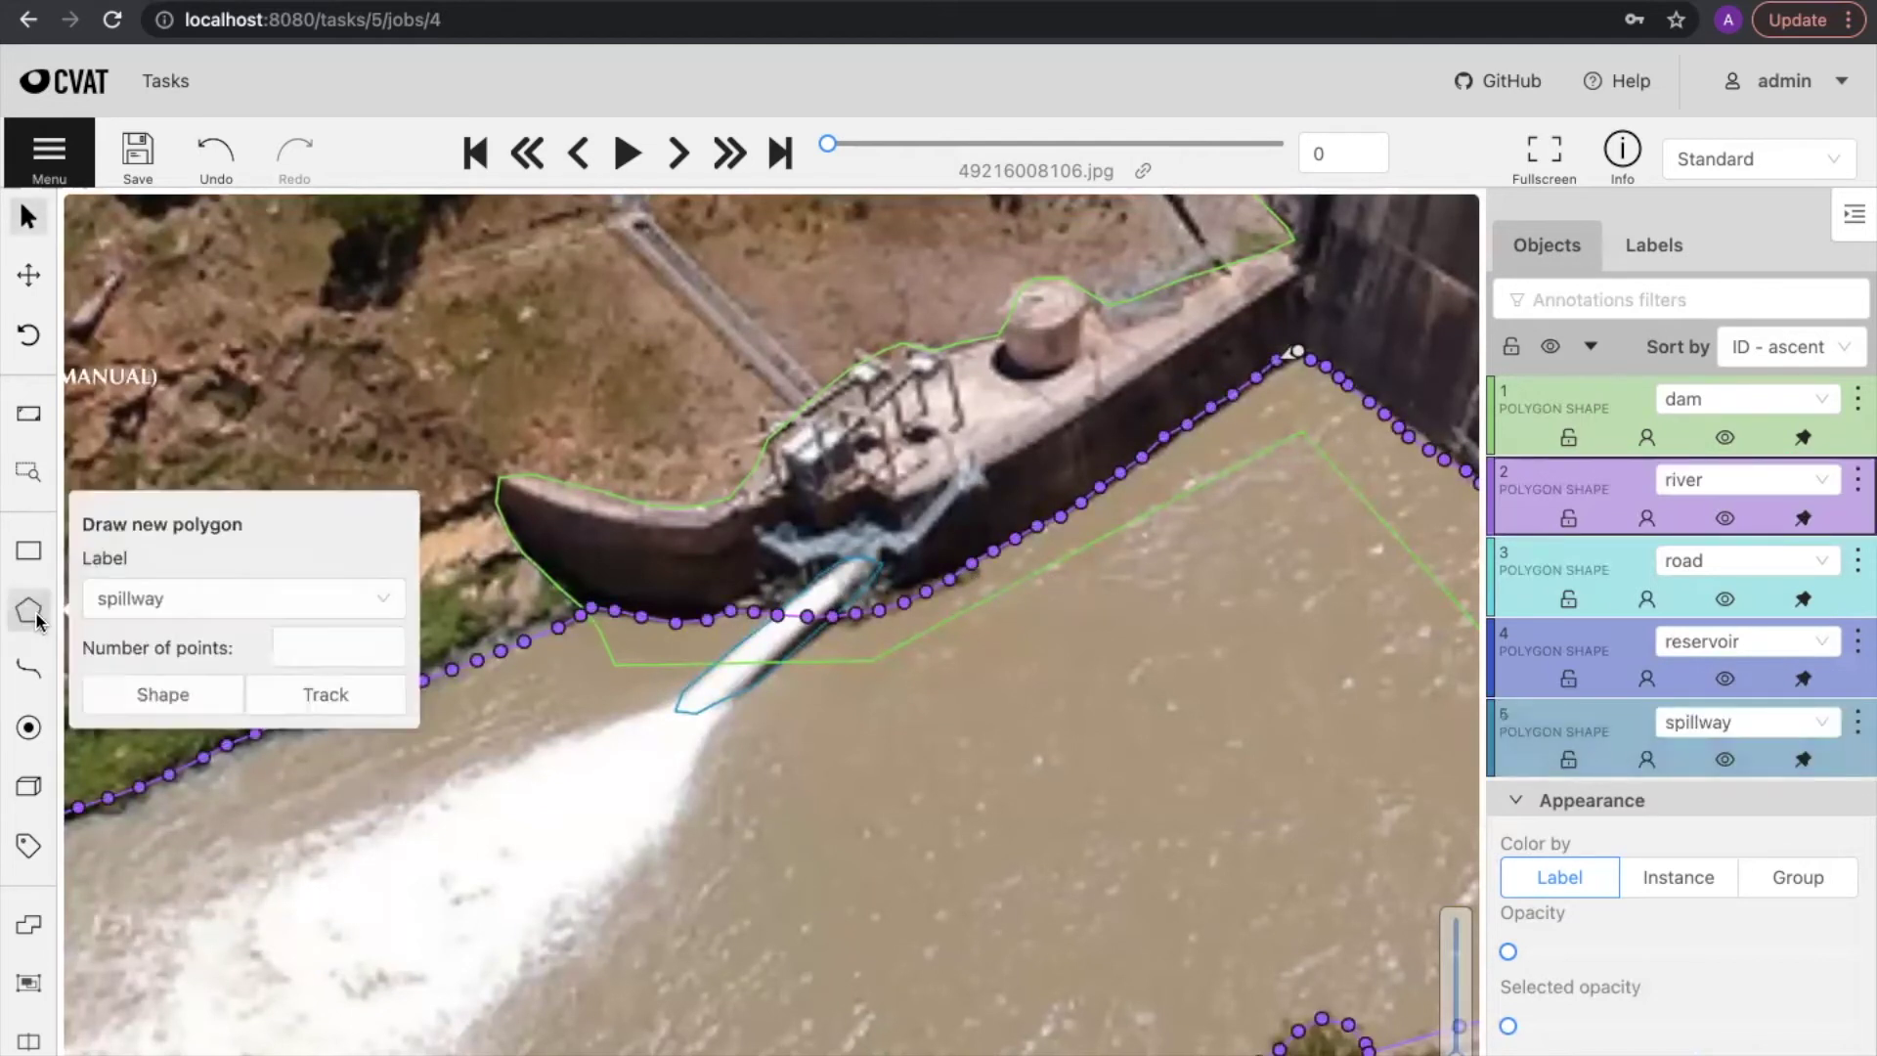
pyautogui.click(121, 613)
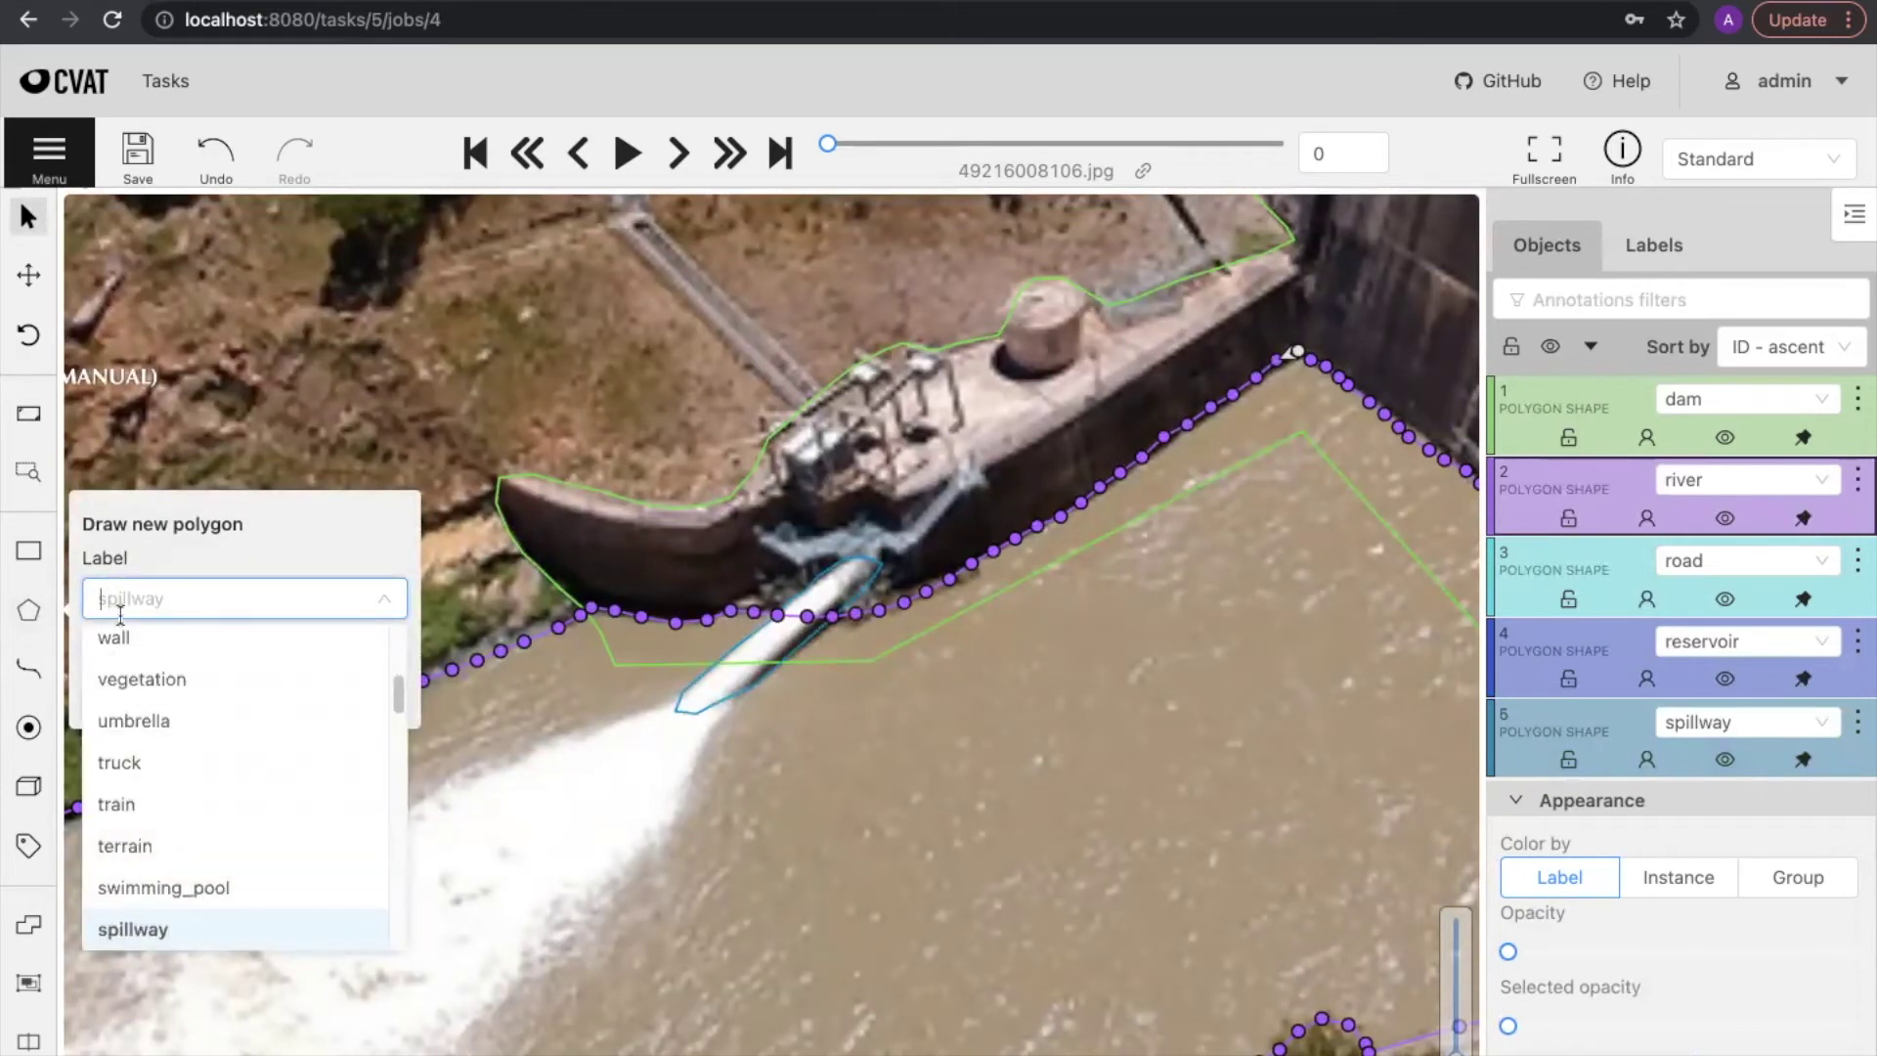
pyautogui.write('rapid')
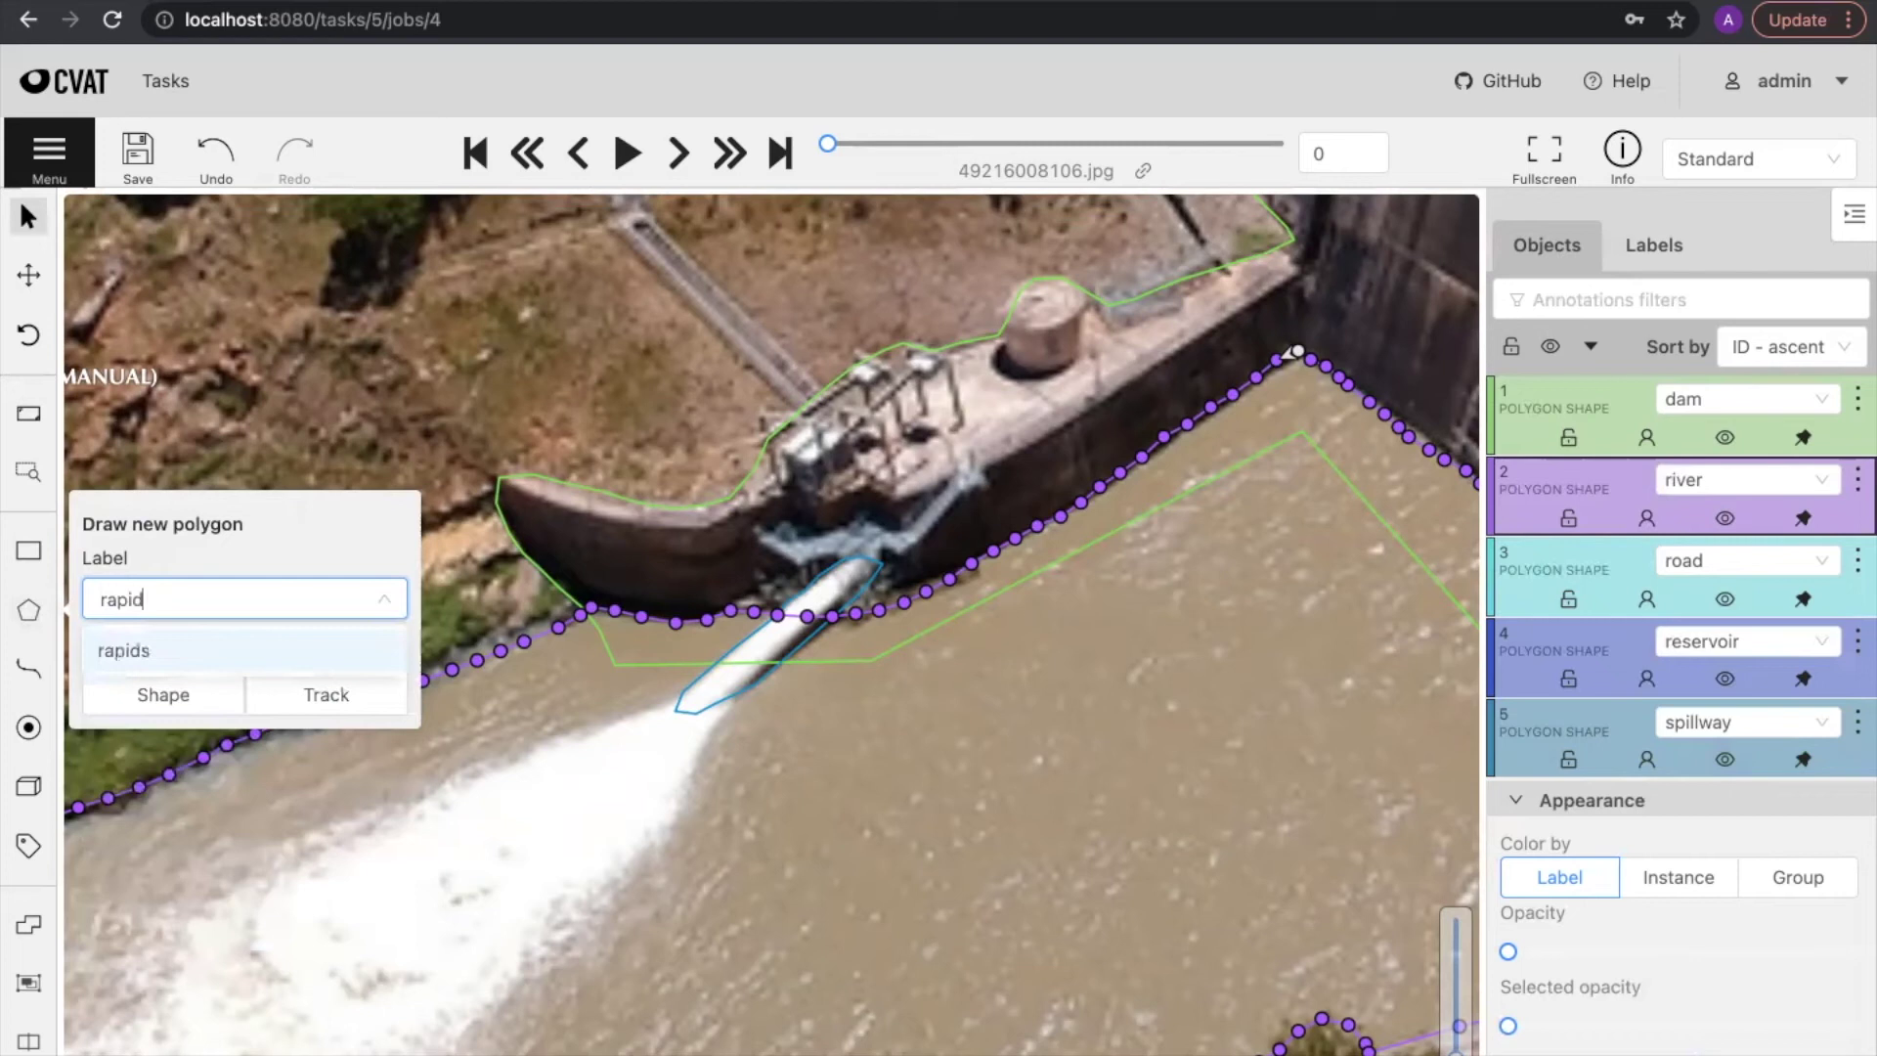
pyautogui.click(146, 650)
pyautogui.click(156, 696)
pyautogui.moveTo(622, 734)
pyautogui.mouseDown()
pyautogui.moveTo(1066, 578)
pyautogui.moveTo(685, 725)
pyautogui.moveTo(628, 772)
pyautogui.moveTo(537, 924)
pyautogui.moveTo(552, 1012)
pyautogui.moveTo(608, 1027)
pyautogui.moveTo(694, 1011)
pyautogui.moveTo(885, 907)
pyautogui.moveTo(1074, 728)
pyautogui.moveTo(1174, 543)
pyautogui.mouseUp()
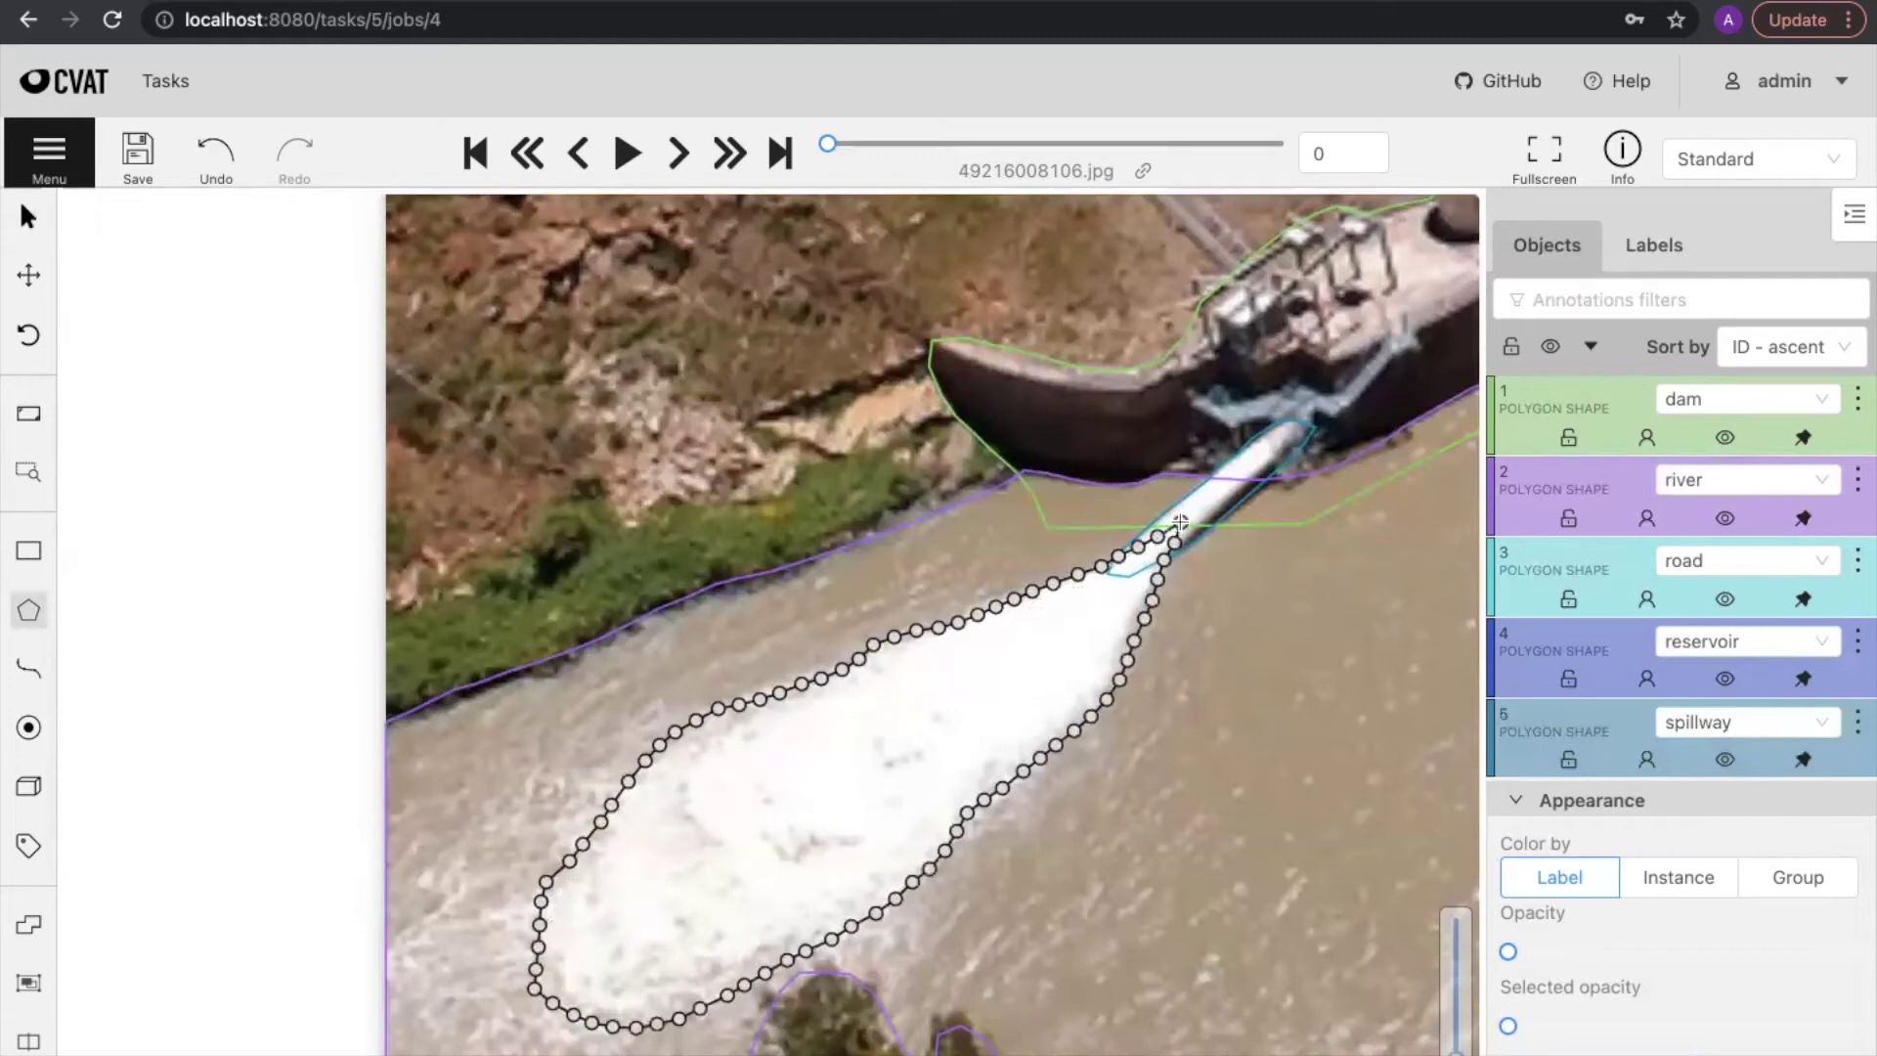
pyautogui.press('n')
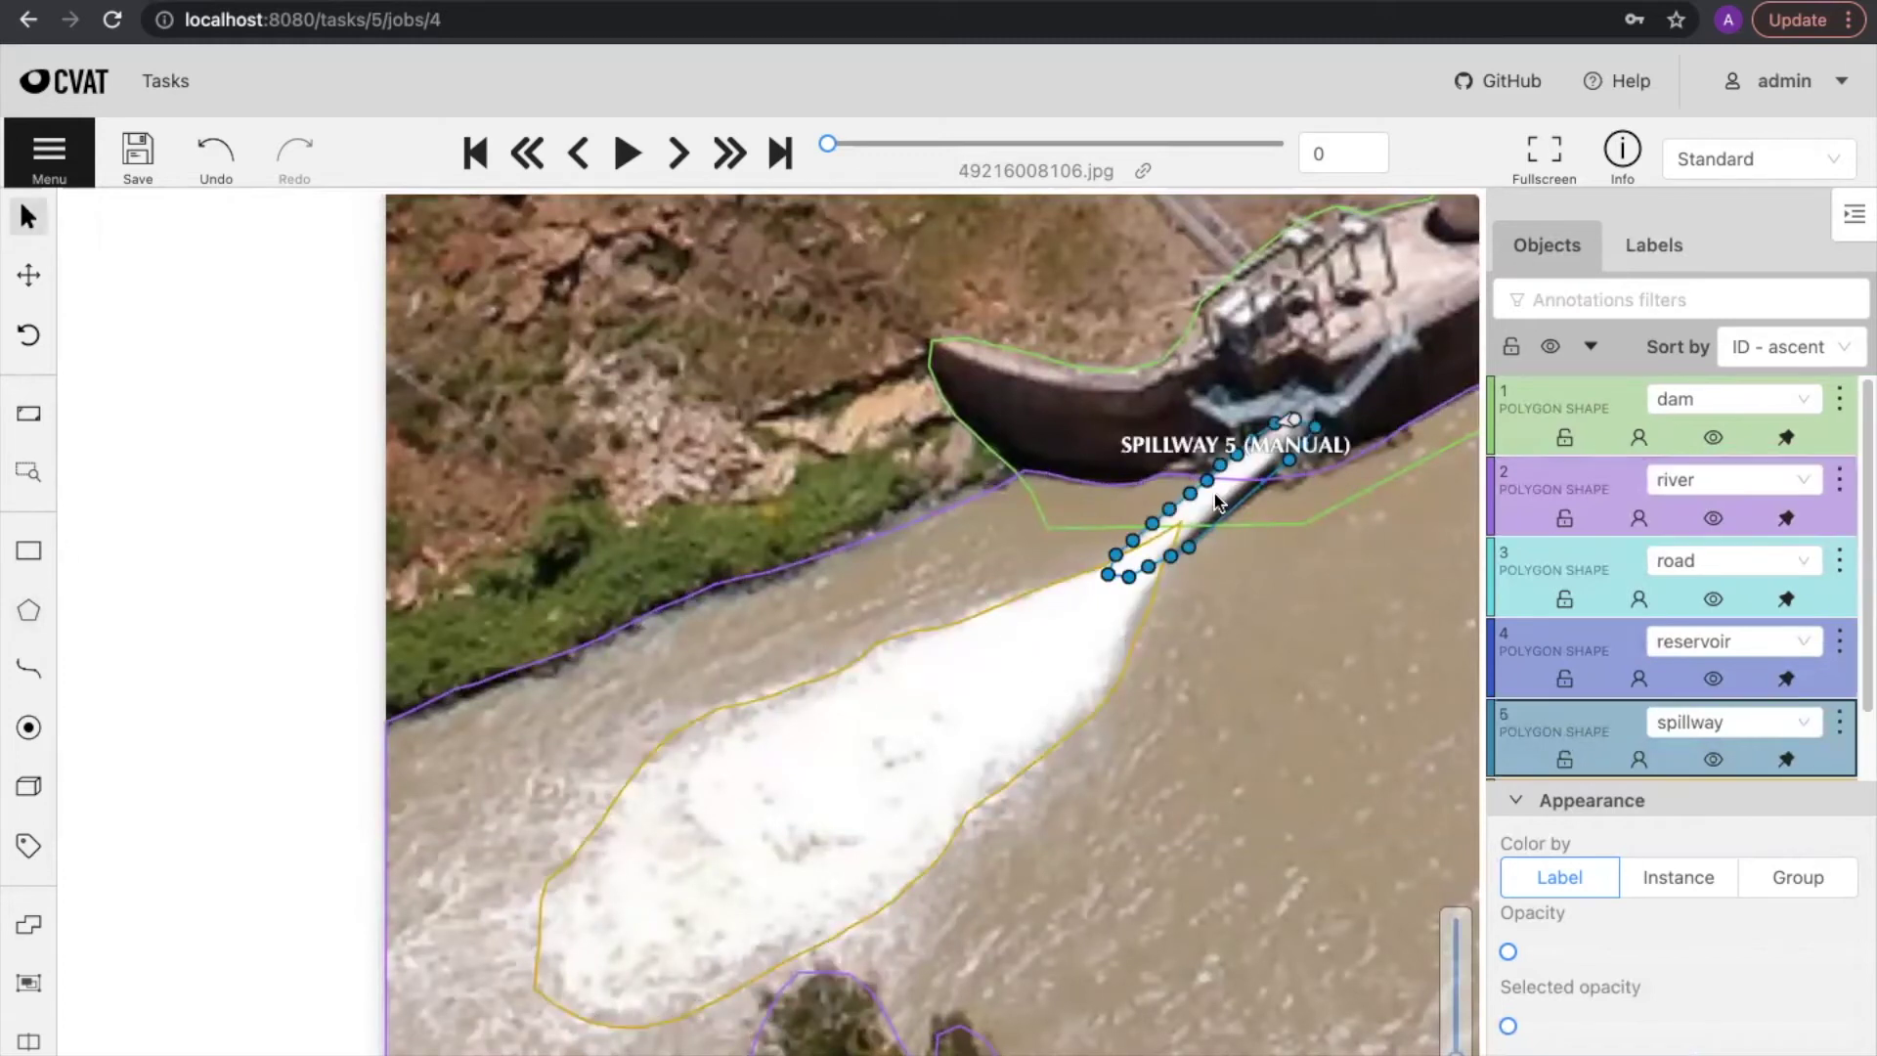
# Step: Set the opacity to the maximum and check all polygons, including the spillway and rapids, over the whole image
pyautogui.moveTo(1212, 495); pyautogui.dragTo(804, 473)
pyautogui.scroll(-3, 810, 470)
pyautogui.scroll(-1, 809, 479)
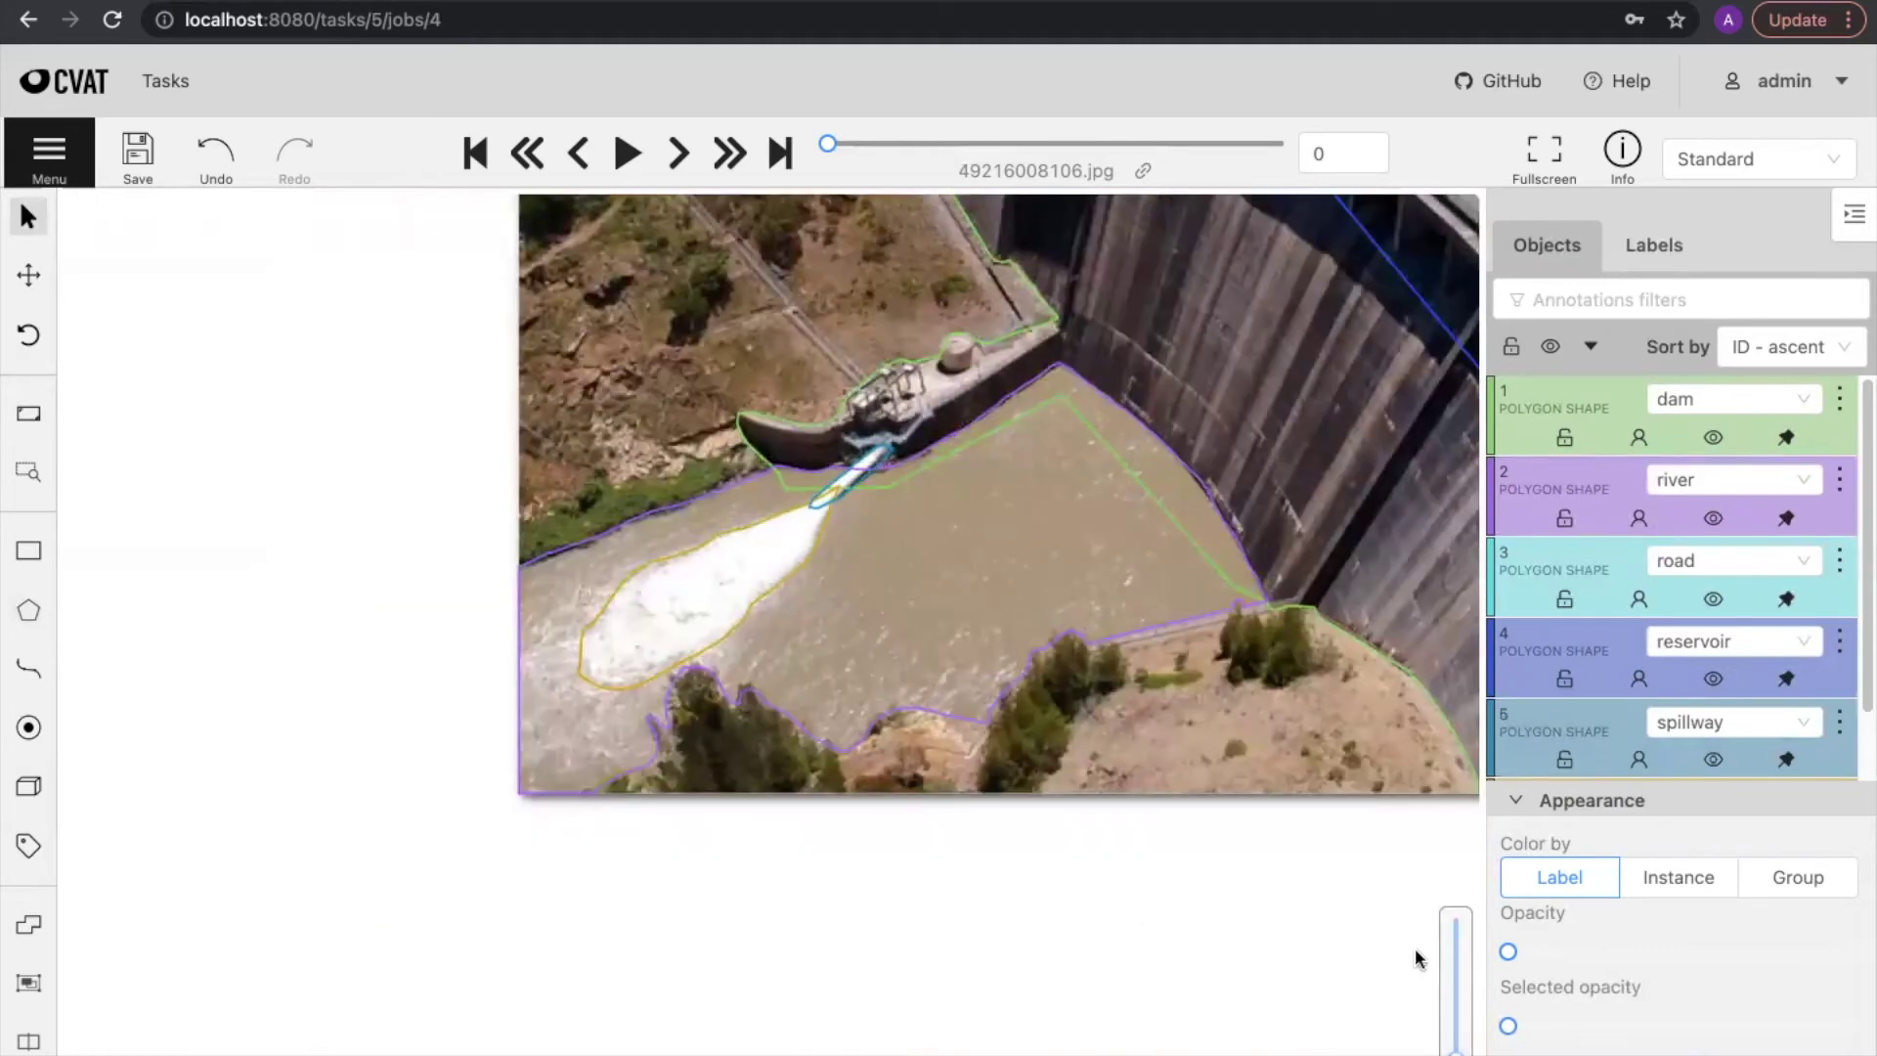
pyautogui.moveTo(1508, 952); pyautogui.dragTo(1867, 981)
pyautogui.scroll(-3, 779, 1039)
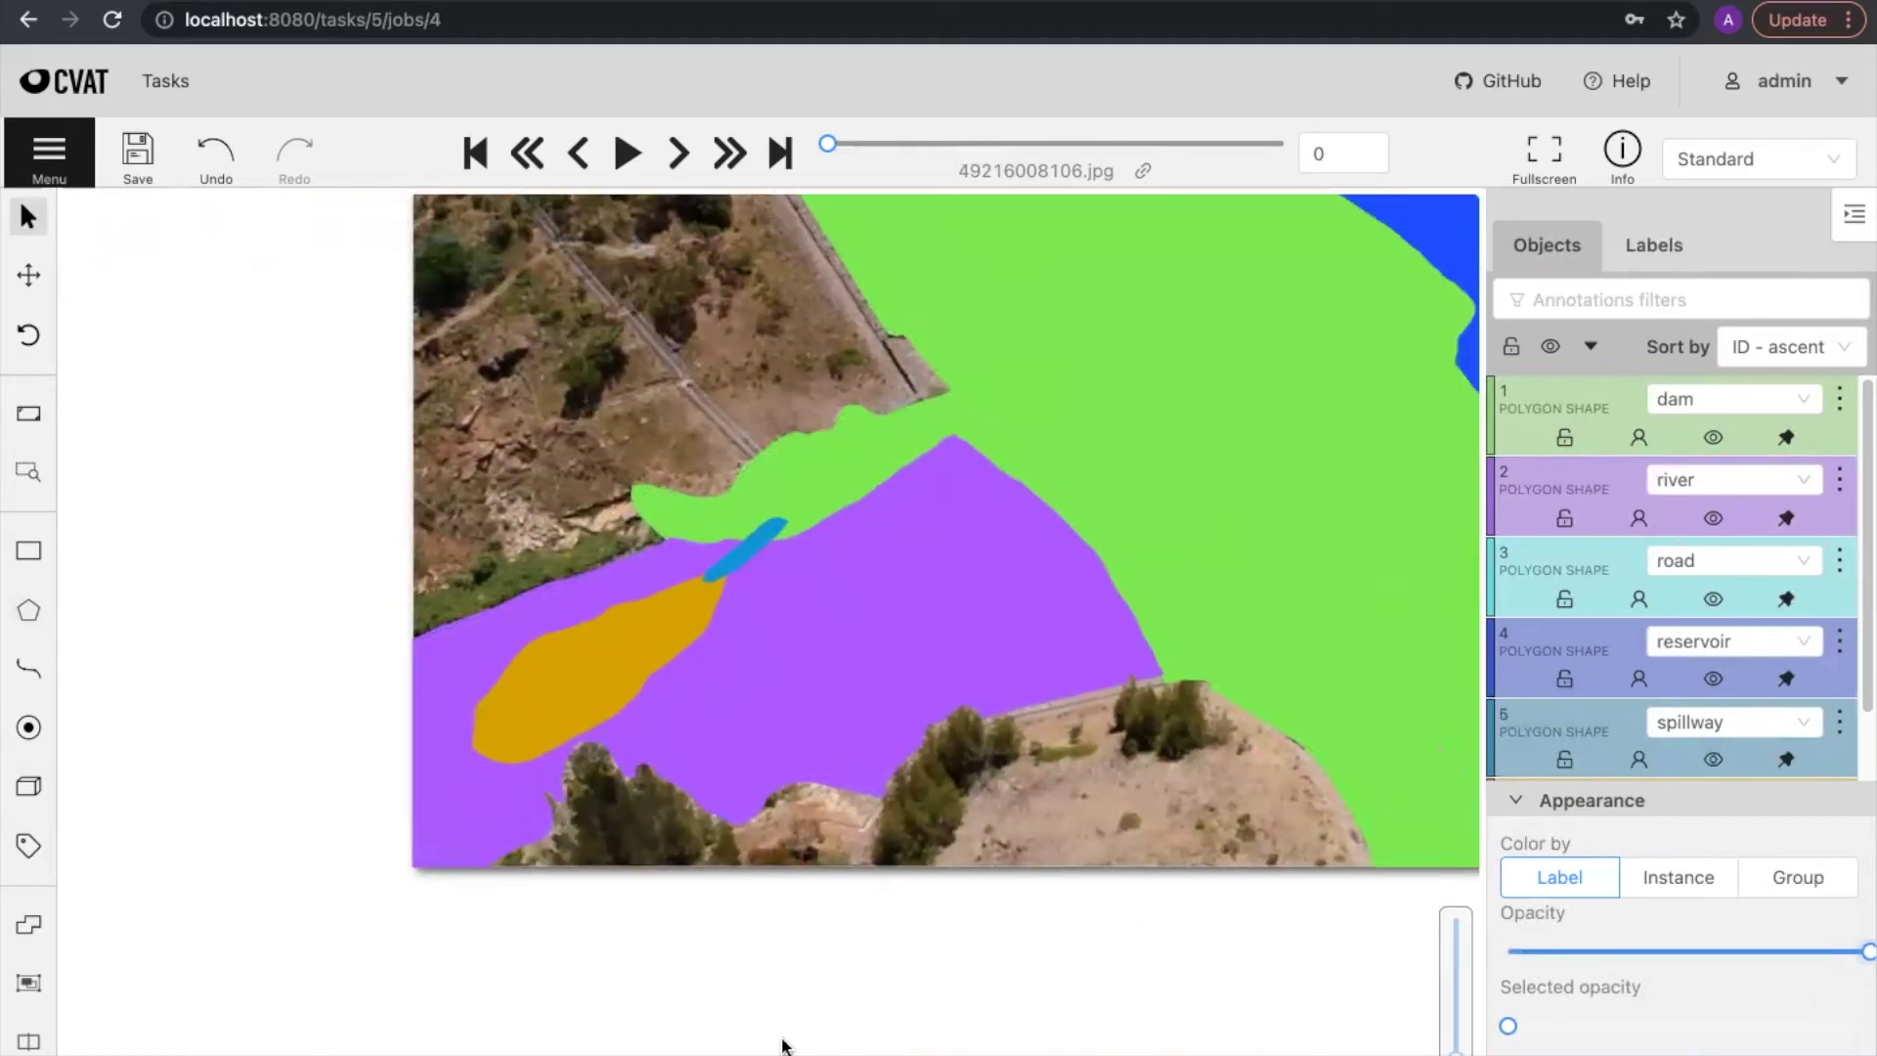
pyautogui.moveTo(883, 589); pyautogui.dragTo(804, 599)
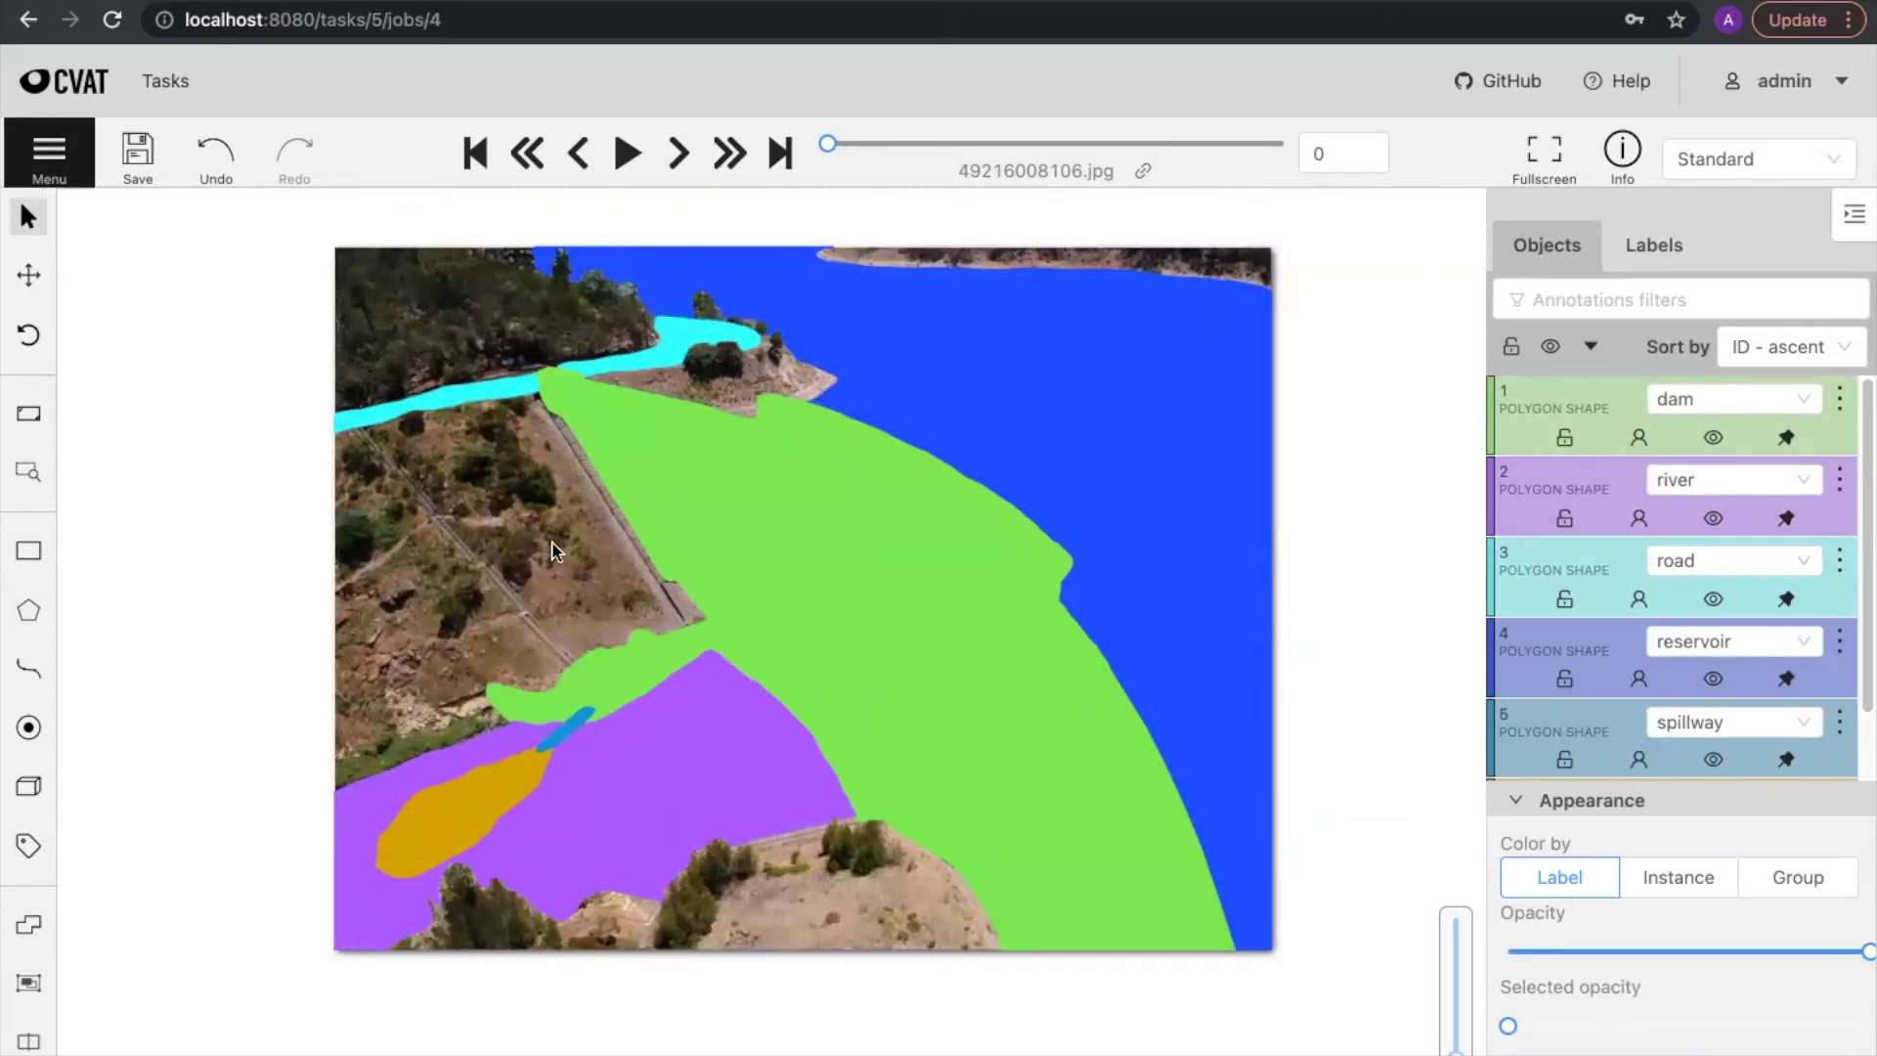
# Step: Start a polygon shape labelled fence for the narrow strip on the hillside, and lower the annotations' opacity to 0
pyautogui.moveTo(852, 528)
pyautogui.moveTo(39, 625)
pyautogui.click(161, 597)
pyautogui.write('fence')
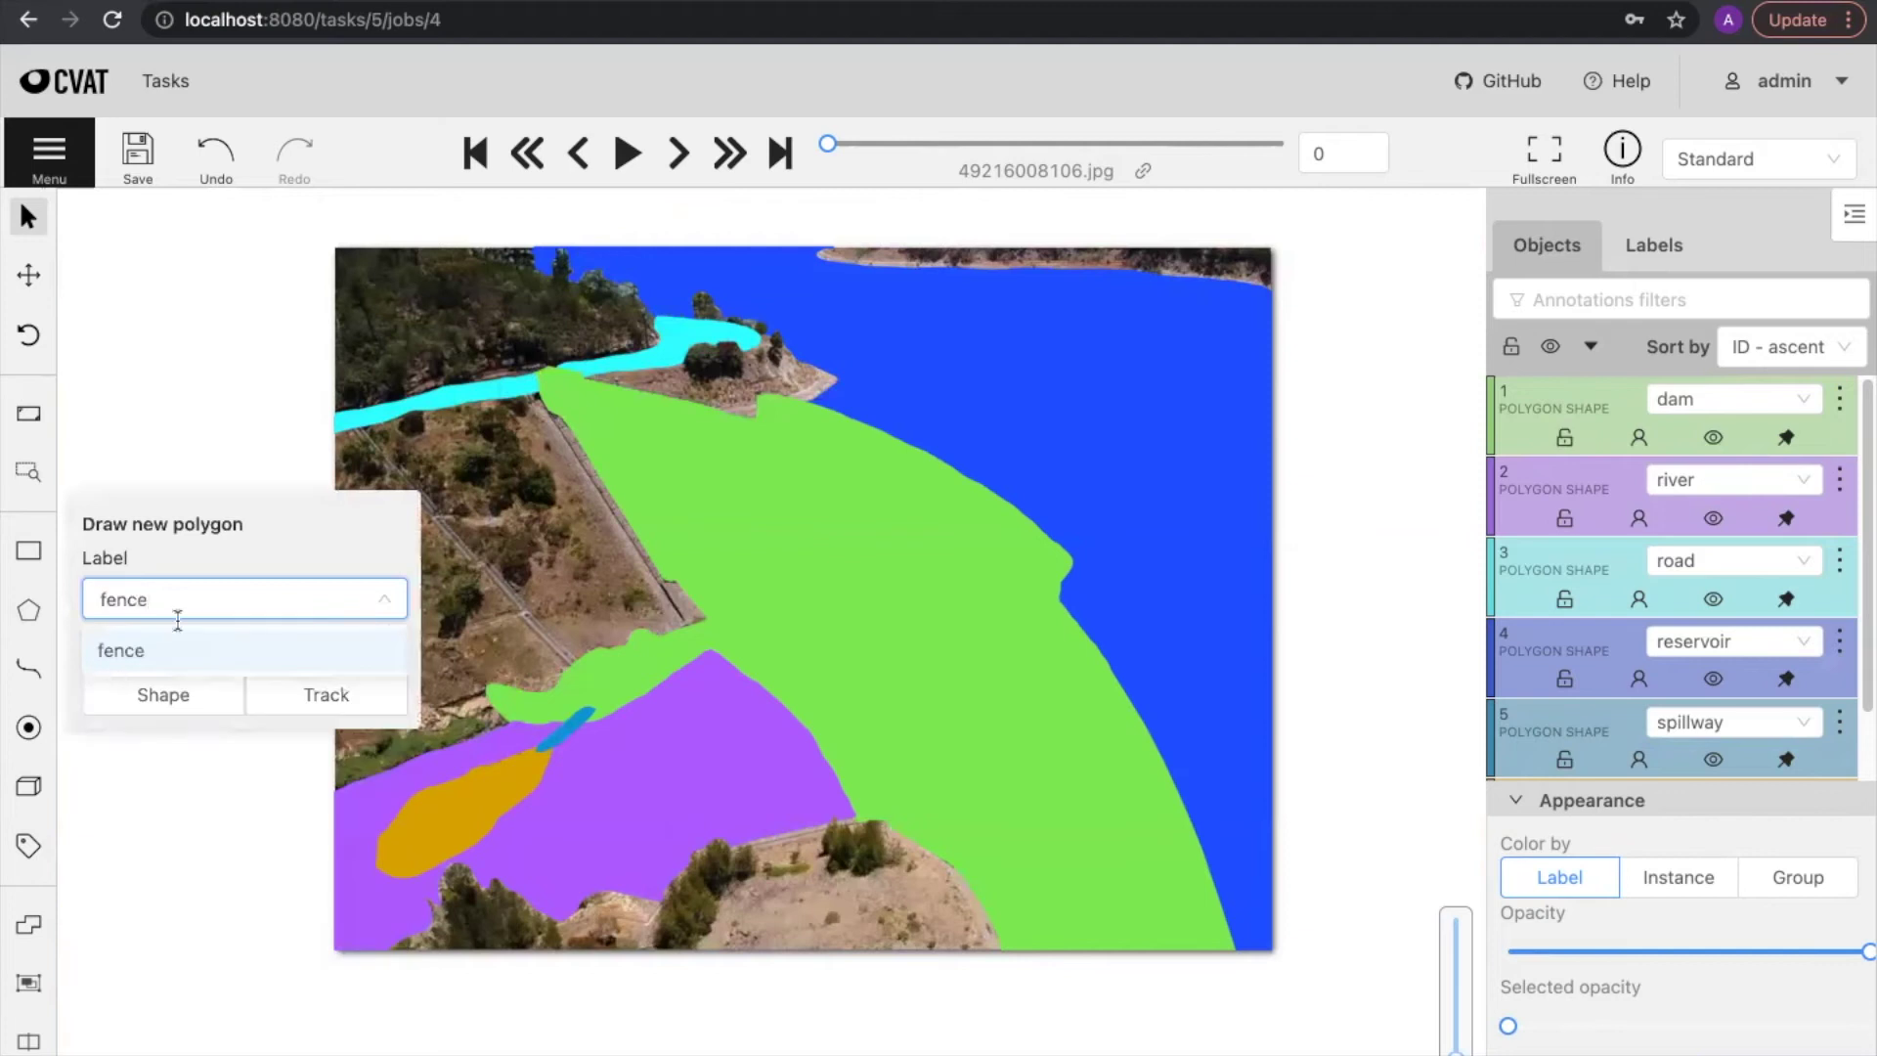
pyautogui.click(162, 692)
pyautogui.scroll(5, 587, 606)
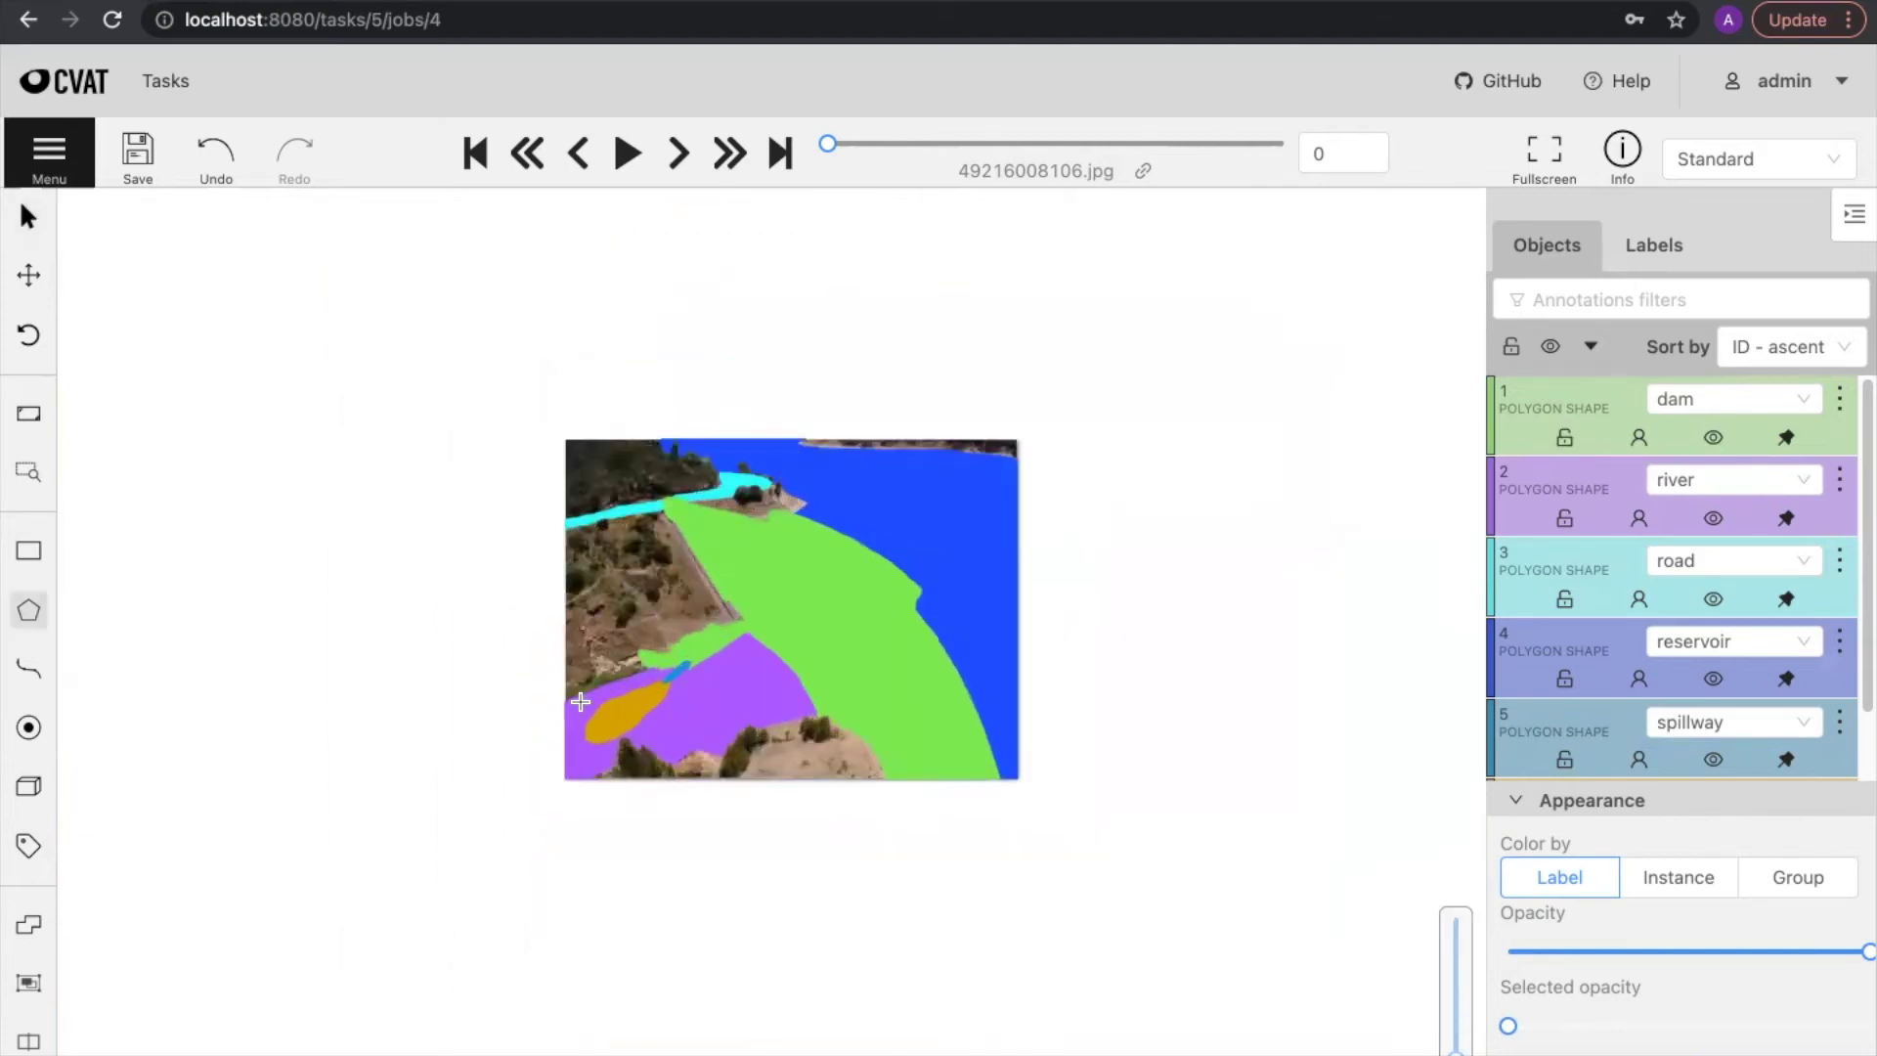
pyautogui.scroll(6, 791, 491)
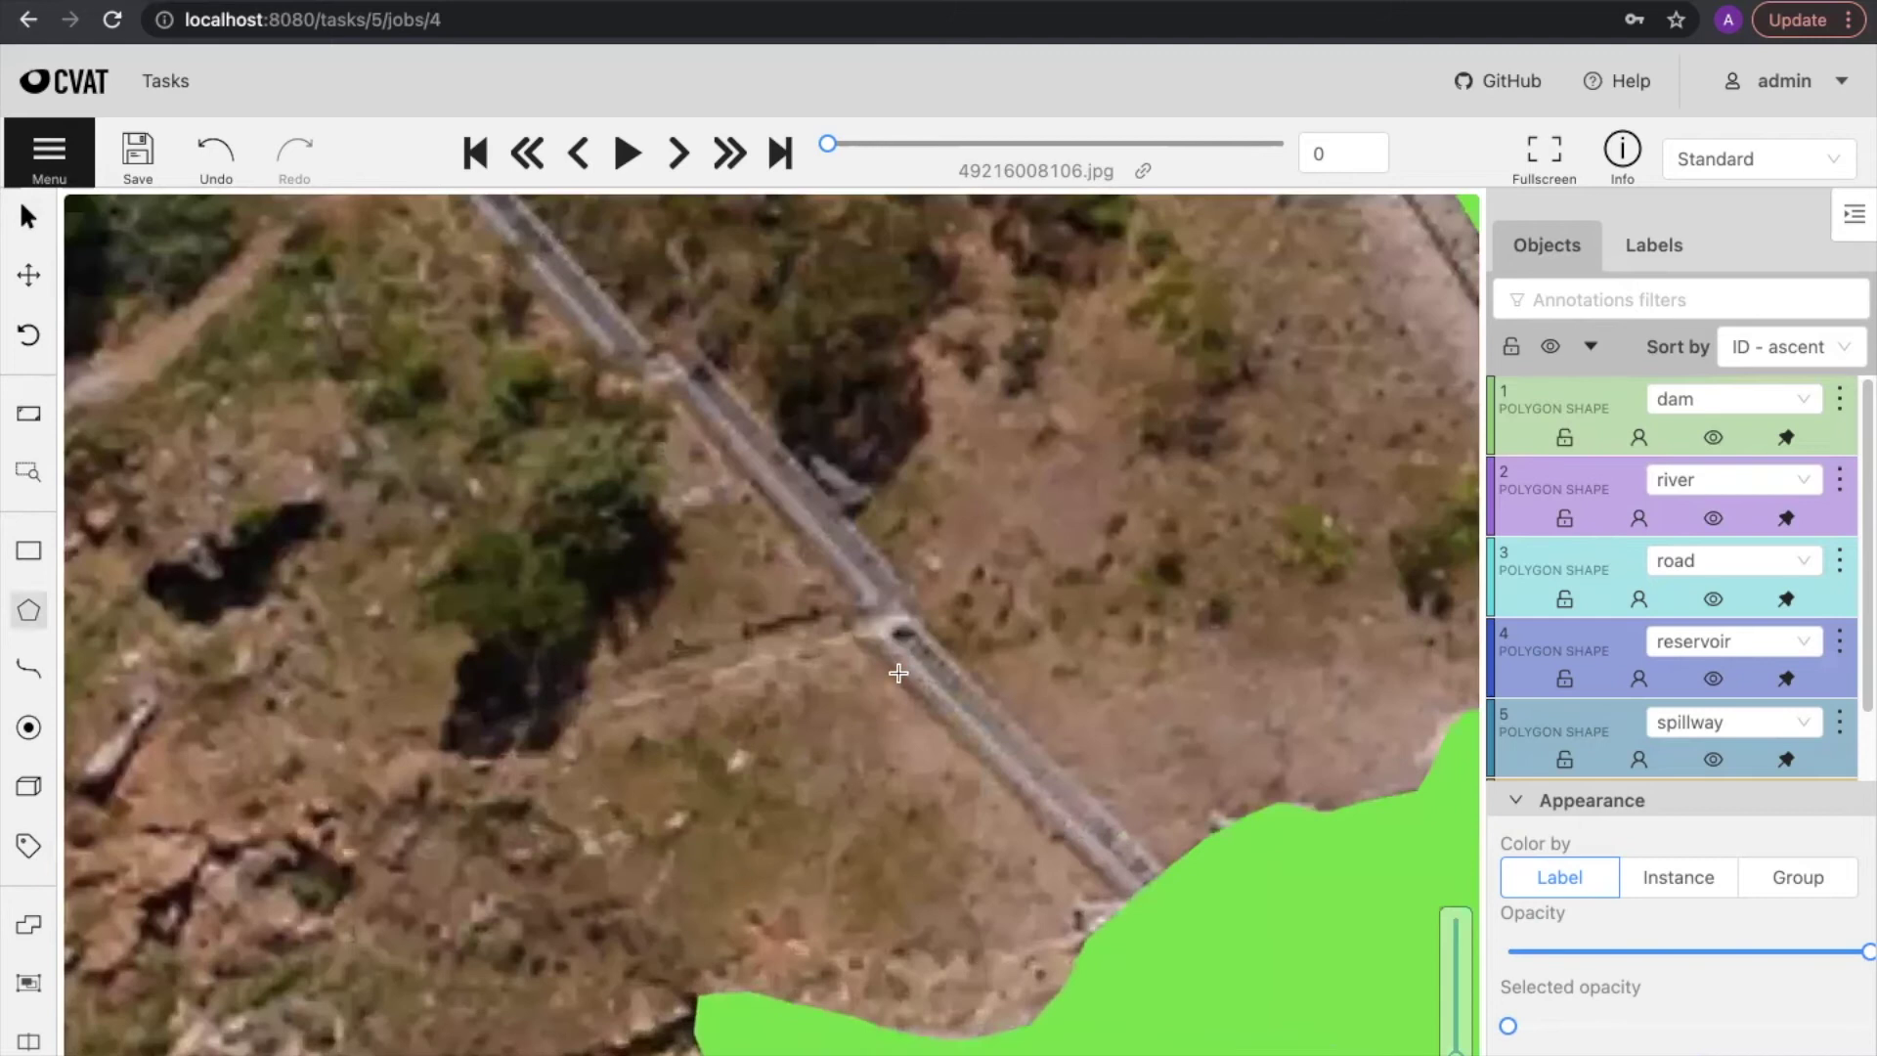
pyautogui.scroll(-4, 721, 730)
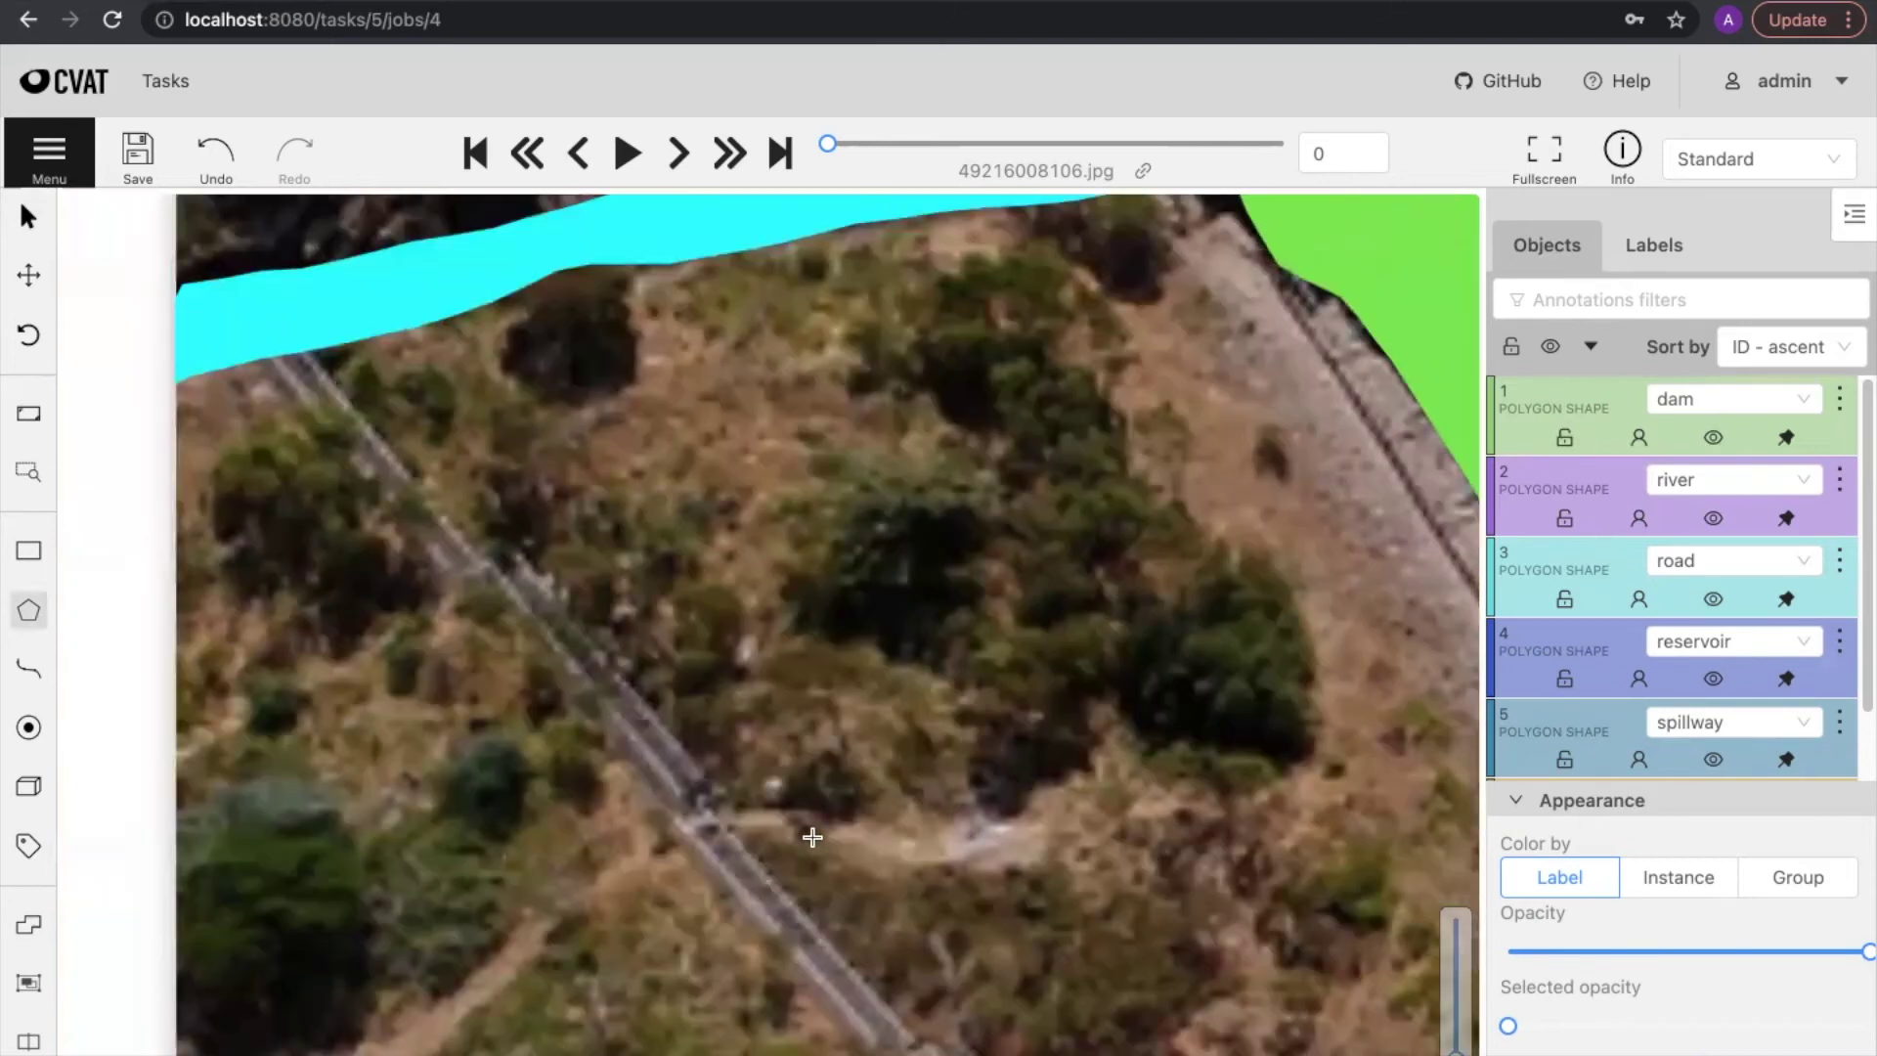
pyautogui.scroll(-1, 808, 828)
pyautogui.moveTo(977, 912); pyautogui.dragTo(831, 713)
pyautogui.scroll(-2, 841, 712)
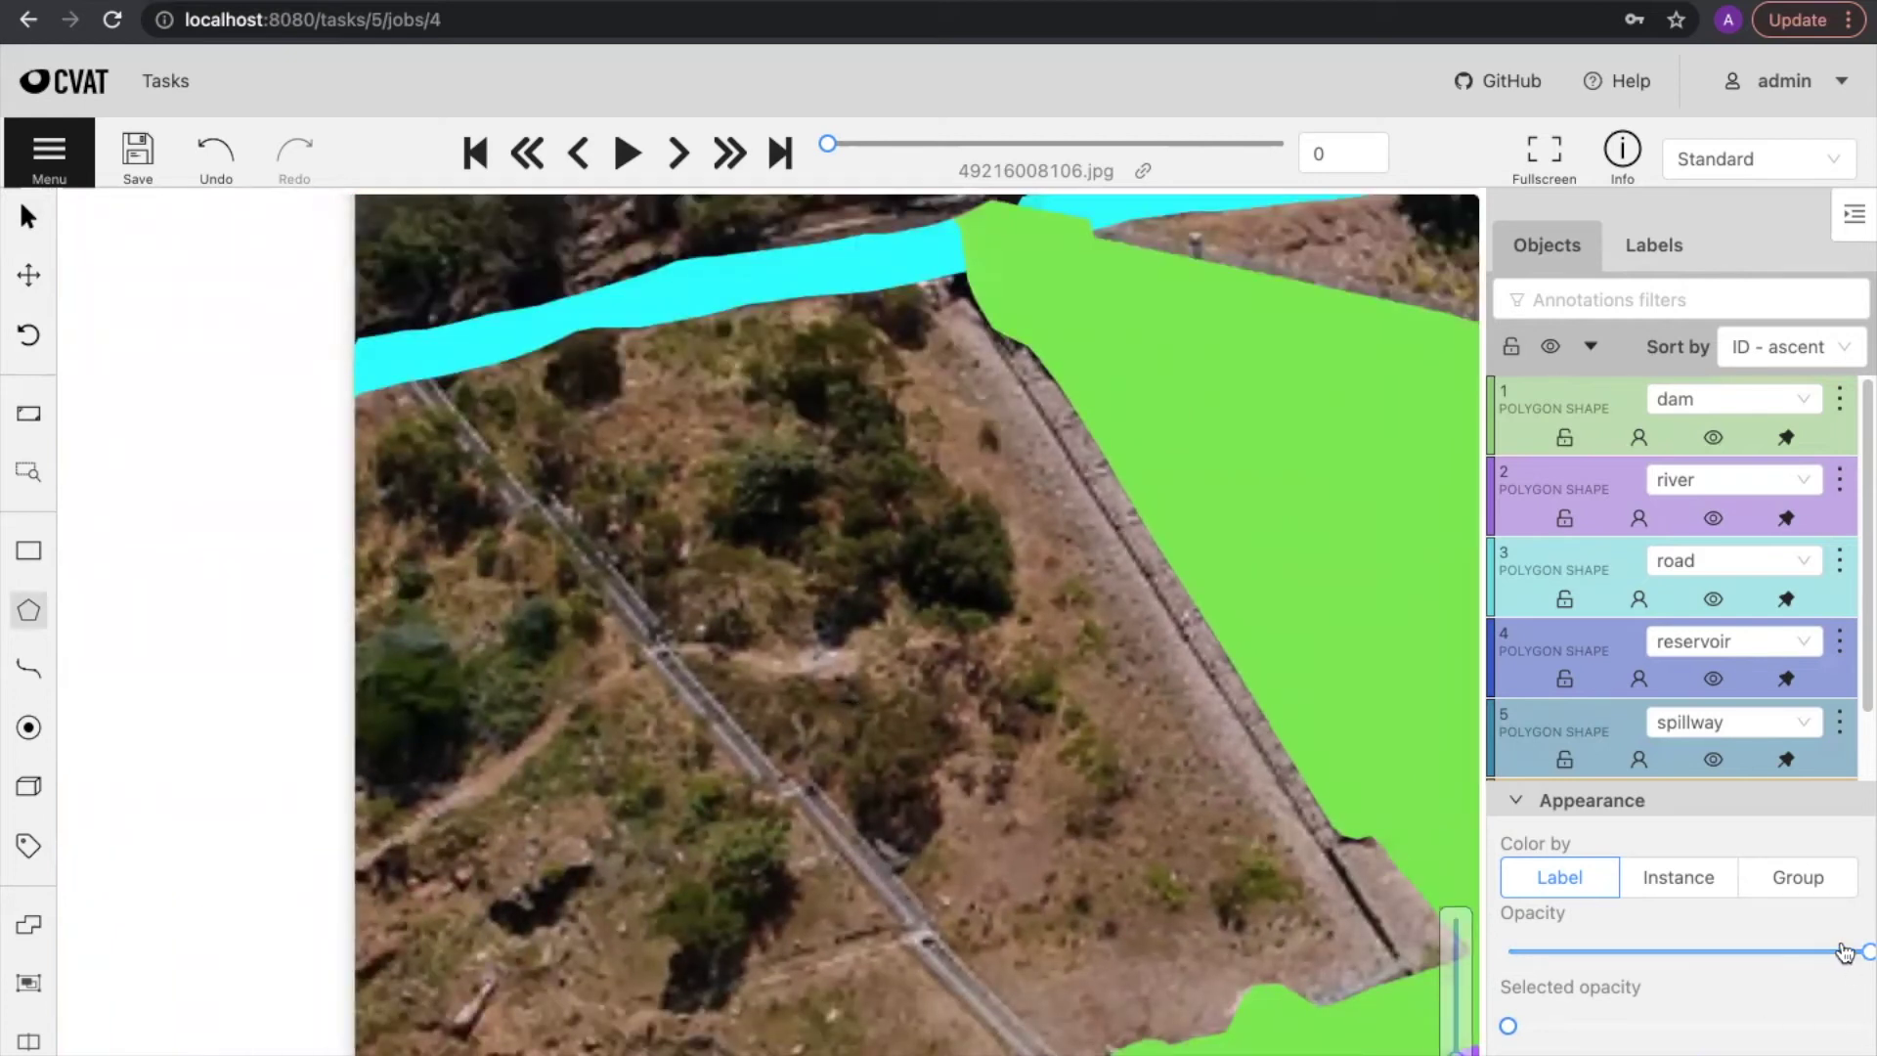
pyautogui.moveTo(1869, 951); pyautogui.dragTo(1508, 951)
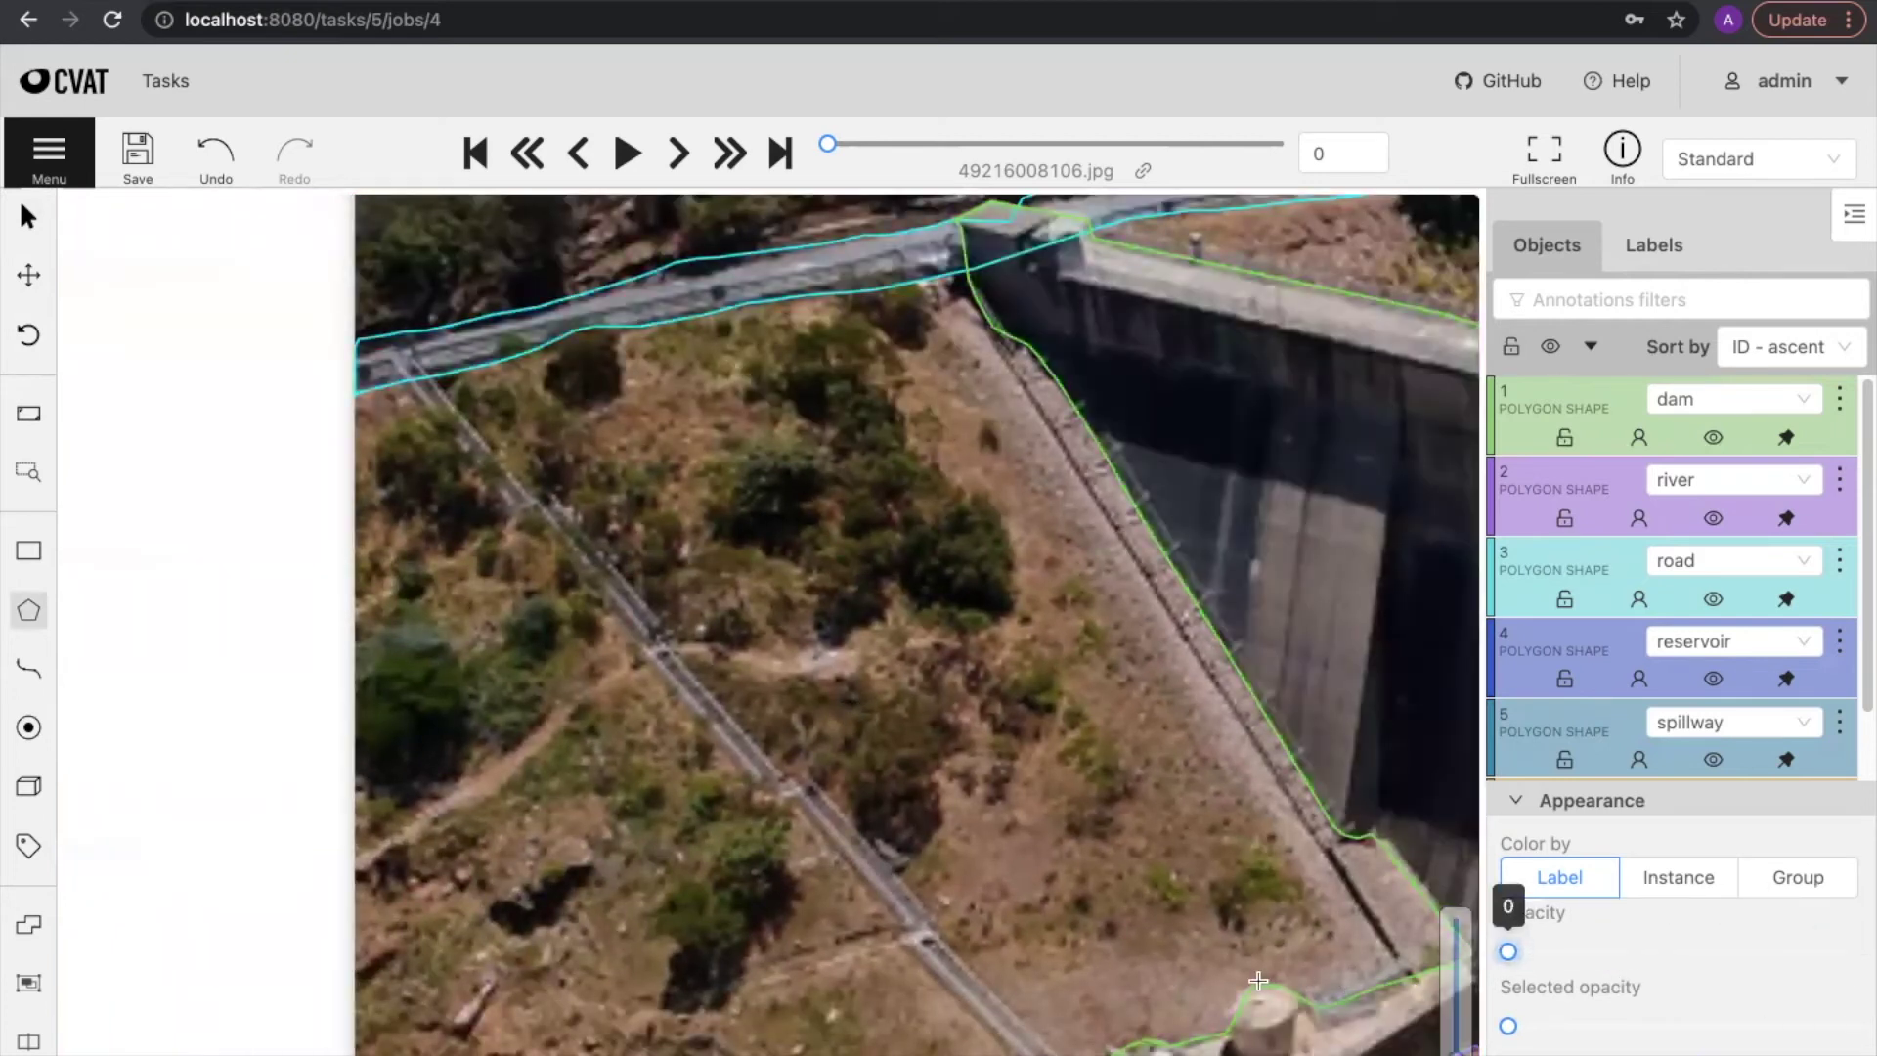
# Step: Trace the fence polygon's lower-left edge along the strip from the road down to the outlet structure, including the strip's lower end
pyautogui.moveTo(1344, 968); pyautogui.dragTo(595, 461)
pyautogui.scroll(-2, 406, 401)
pyautogui.scroll(4, 406, 402)
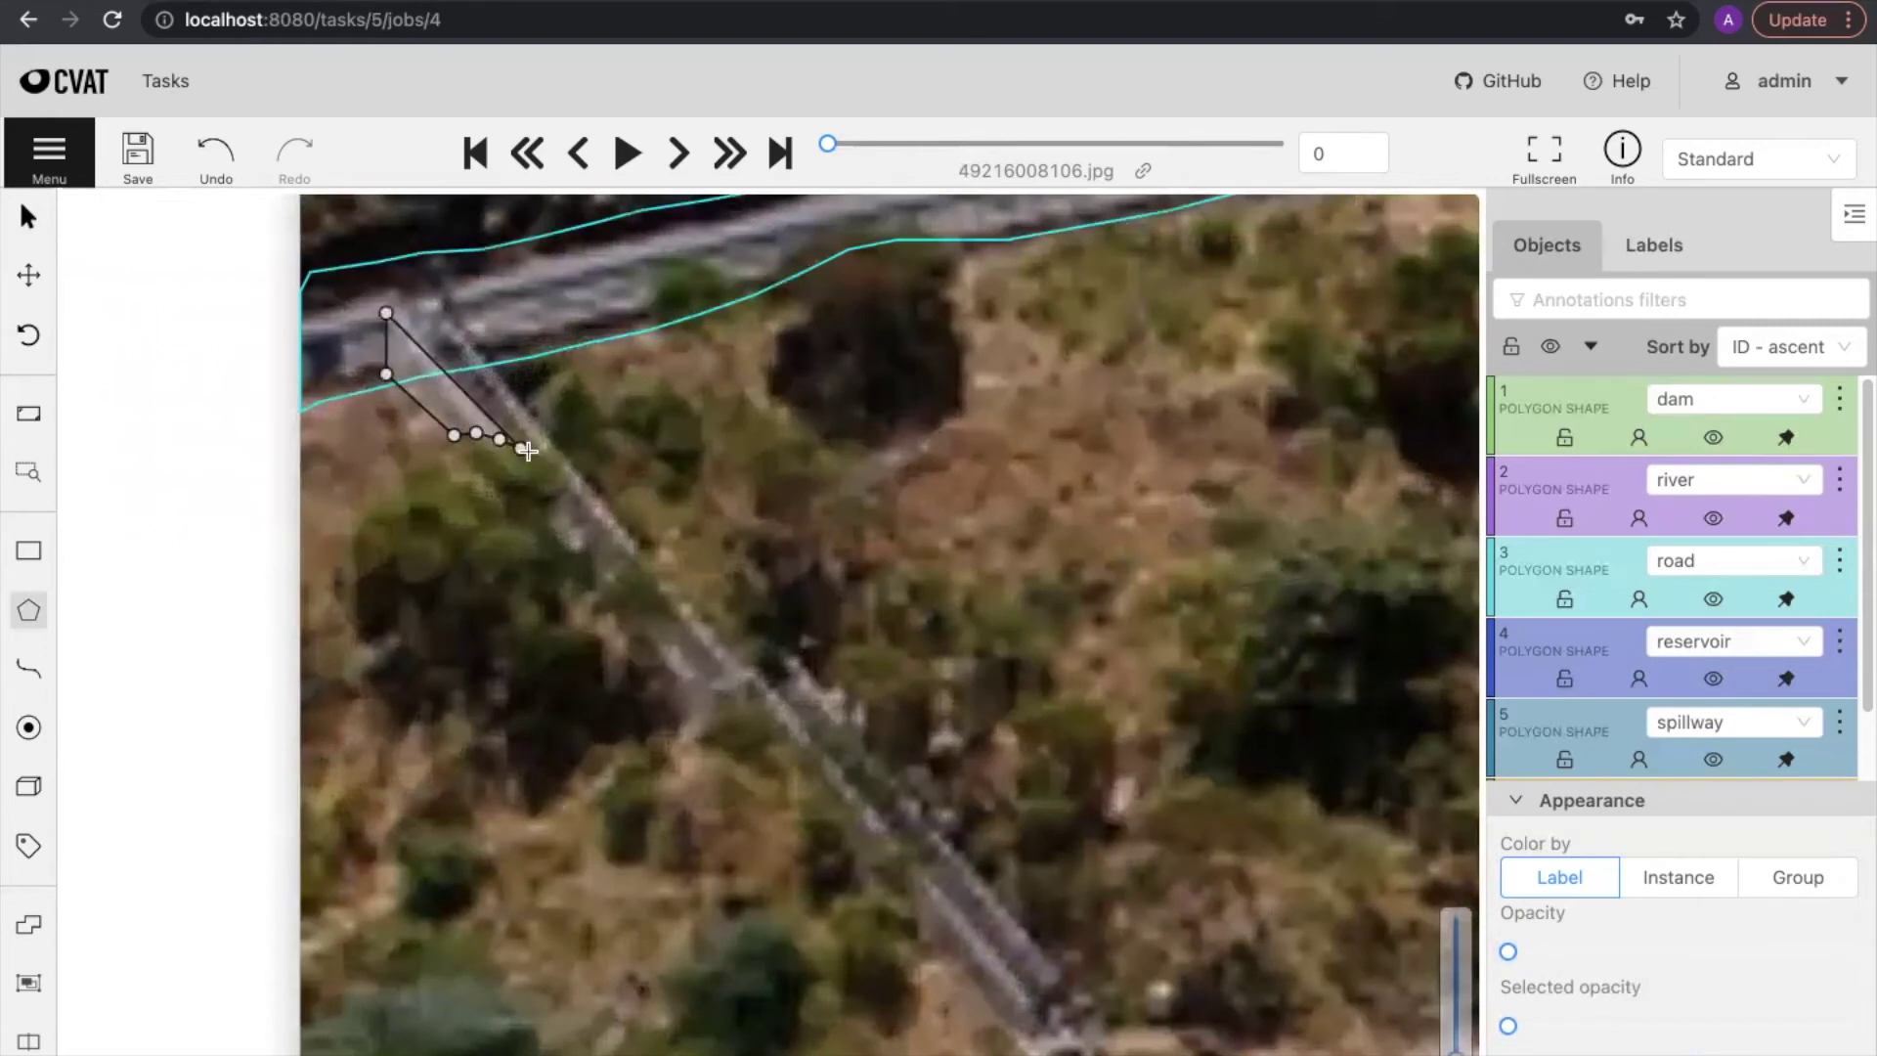
pyautogui.moveTo(567, 496)
pyautogui.mouseDown()
pyautogui.moveTo(582, 561)
pyautogui.moveTo(658, 574)
pyautogui.moveTo(690, 702)
pyautogui.moveTo(772, 719)
pyautogui.moveTo(889, 852)
pyautogui.moveTo(928, 951)
pyautogui.moveTo(340, 366)
pyautogui.moveTo(326, 325)
pyautogui.mouseUp()
pyautogui.click(460, 492)
pyautogui.moveTo(660, 705); pyautogui.dragTo(839, 840)
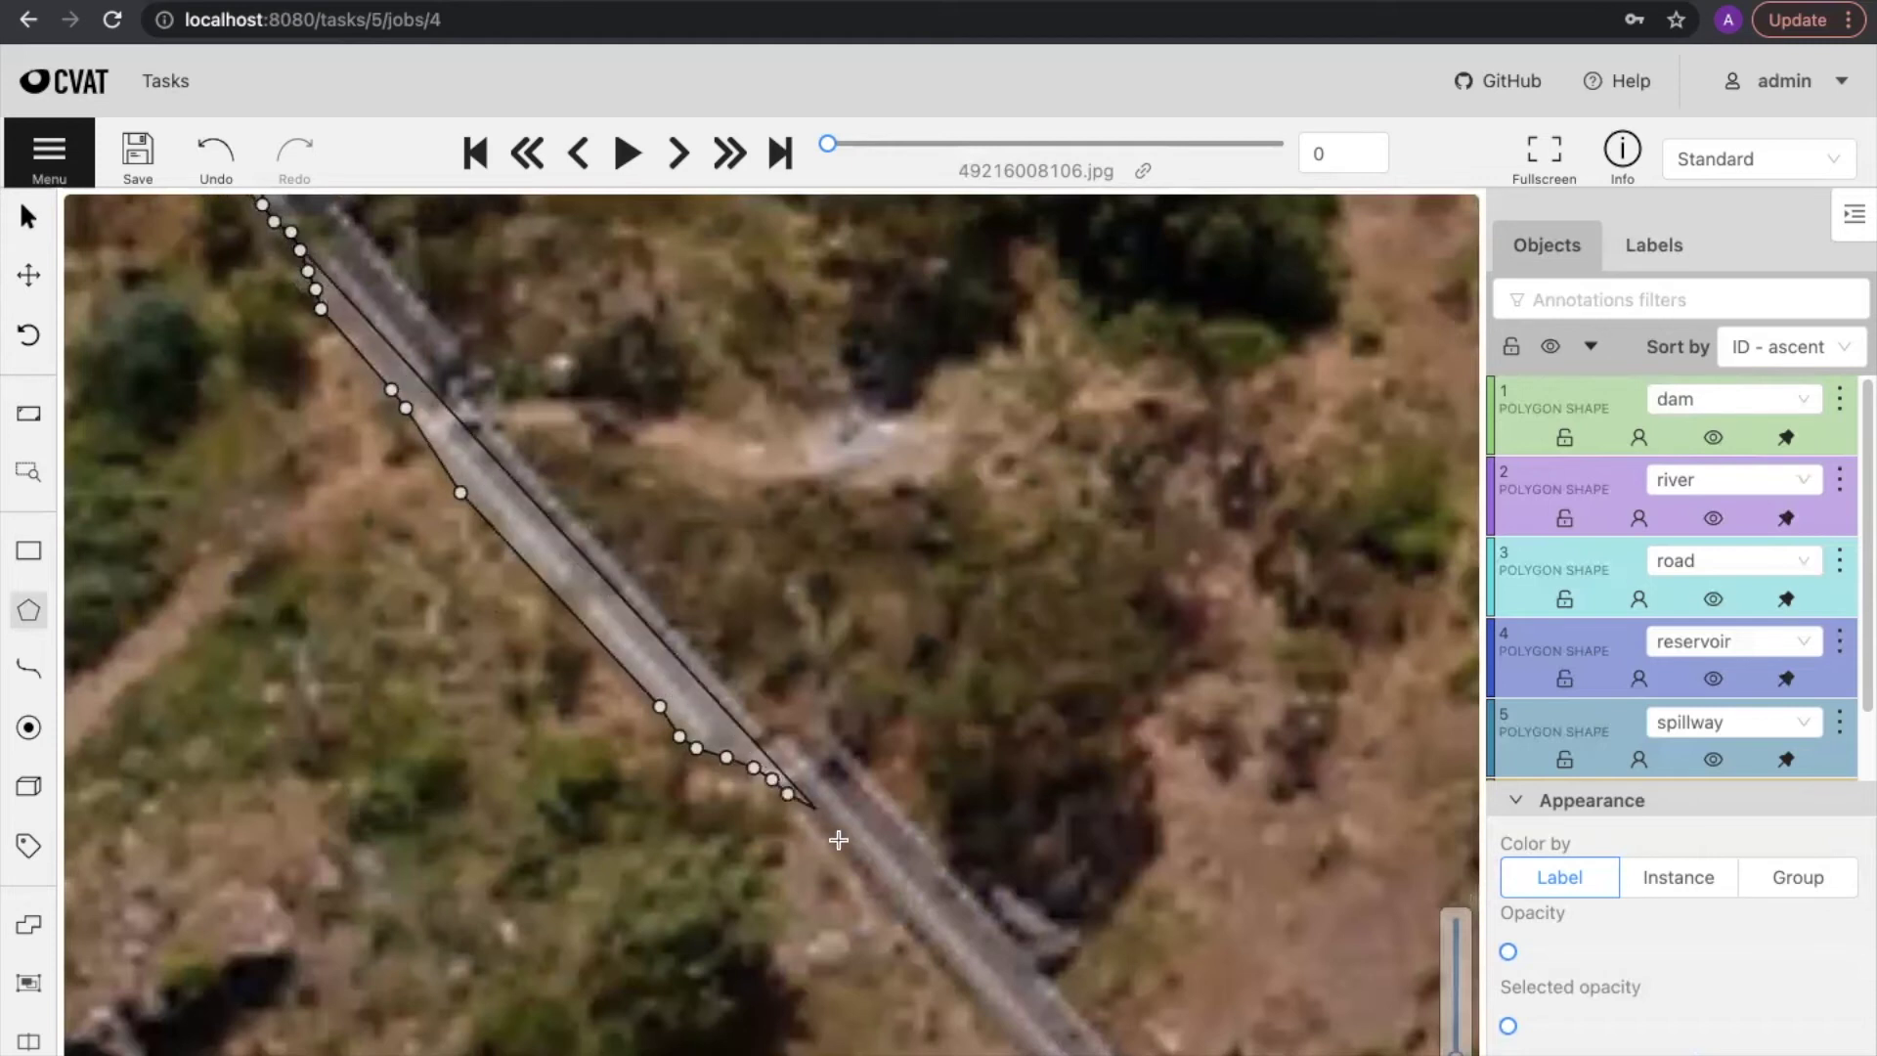
pyautogui.click(972, 992)
pyautogui.moveTo(972, 993); pyautogui.dragTo(391, 469)
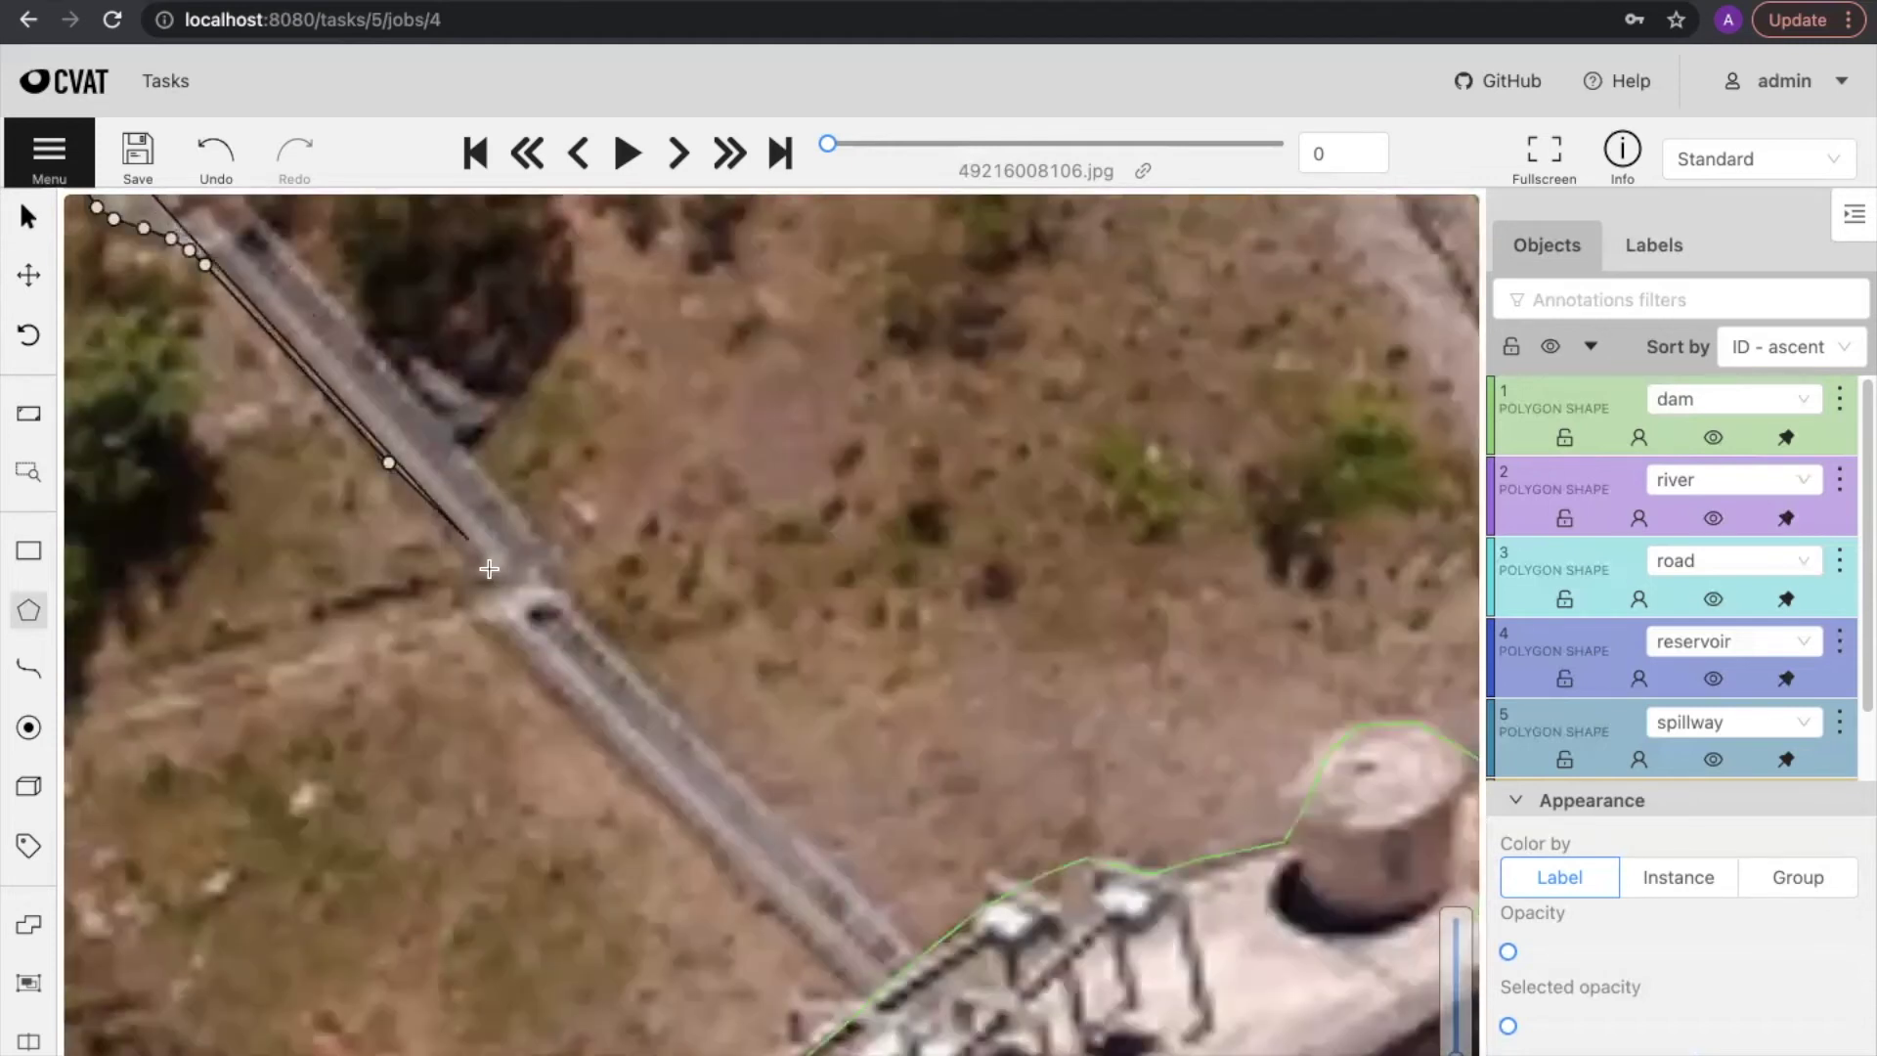
pyautogui.moveTo(482, 561); pyautogui.dragTo(507, 641)
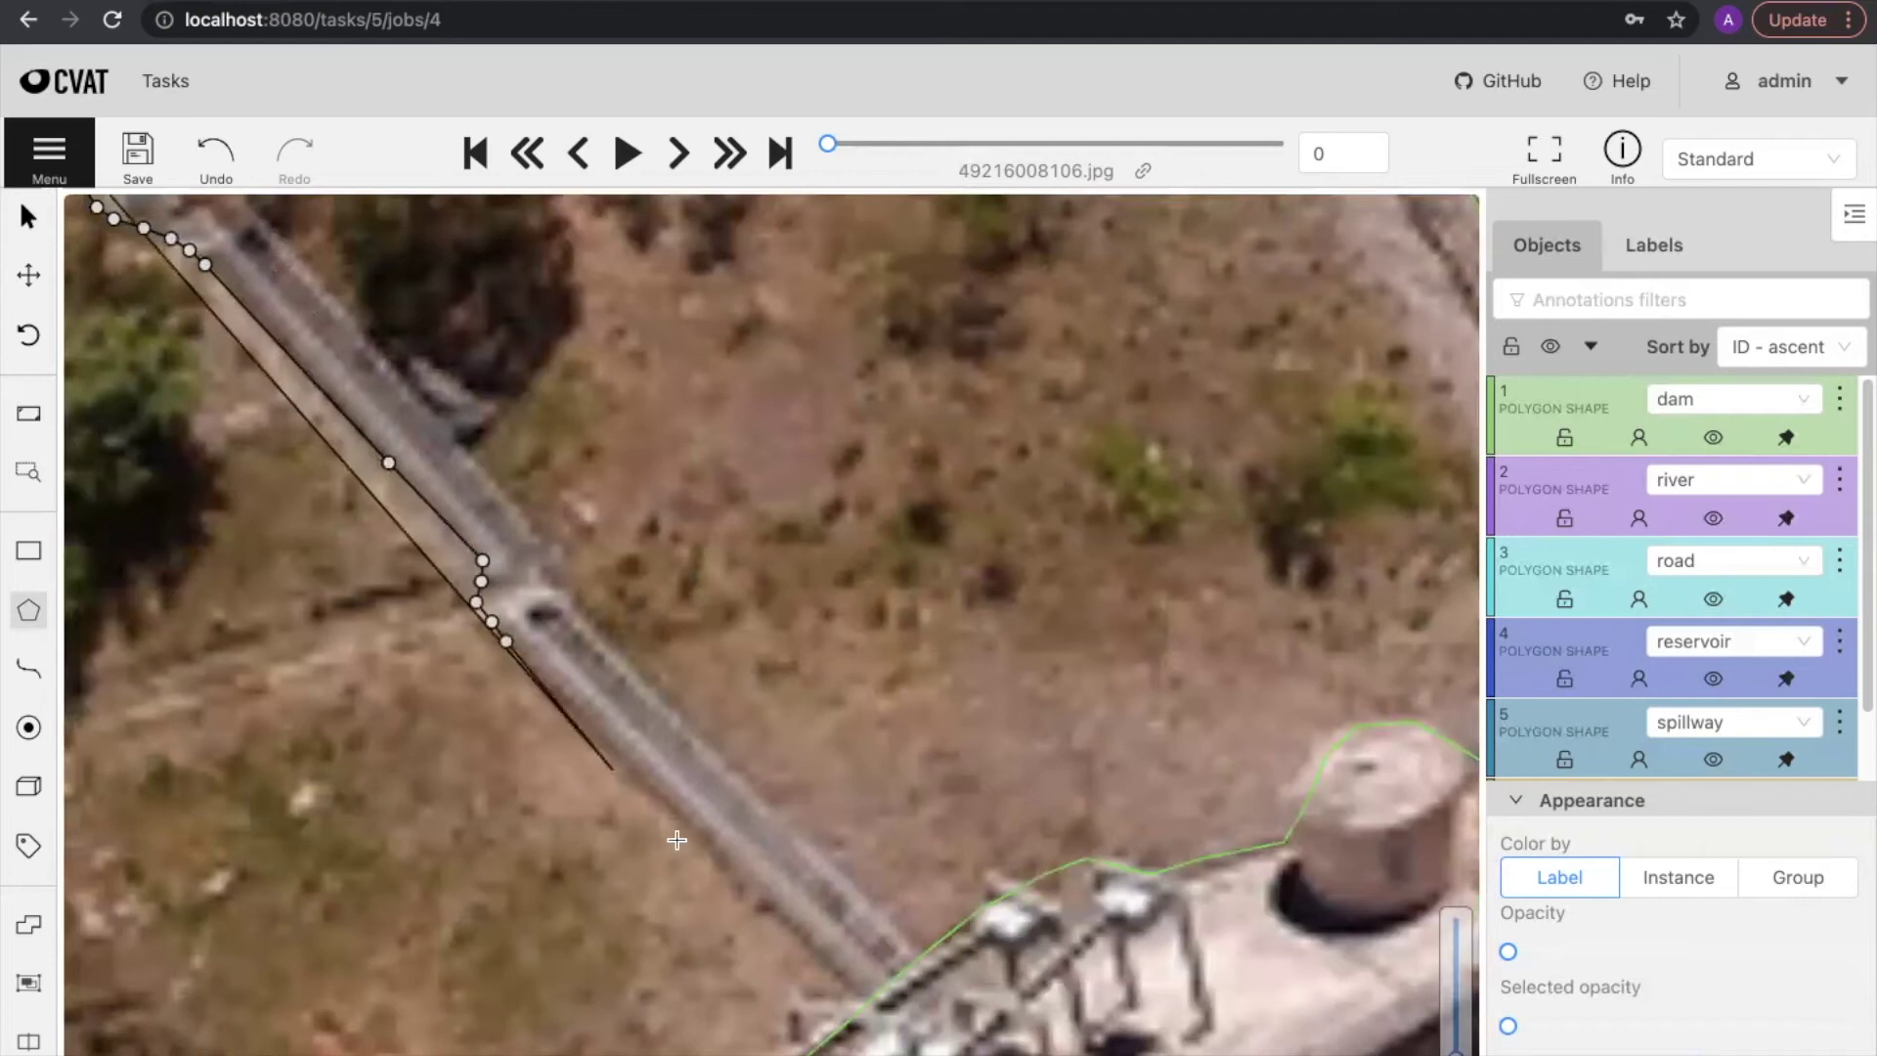
pyautogui.click(884, 1018)
pyautogui.click(934, 966)
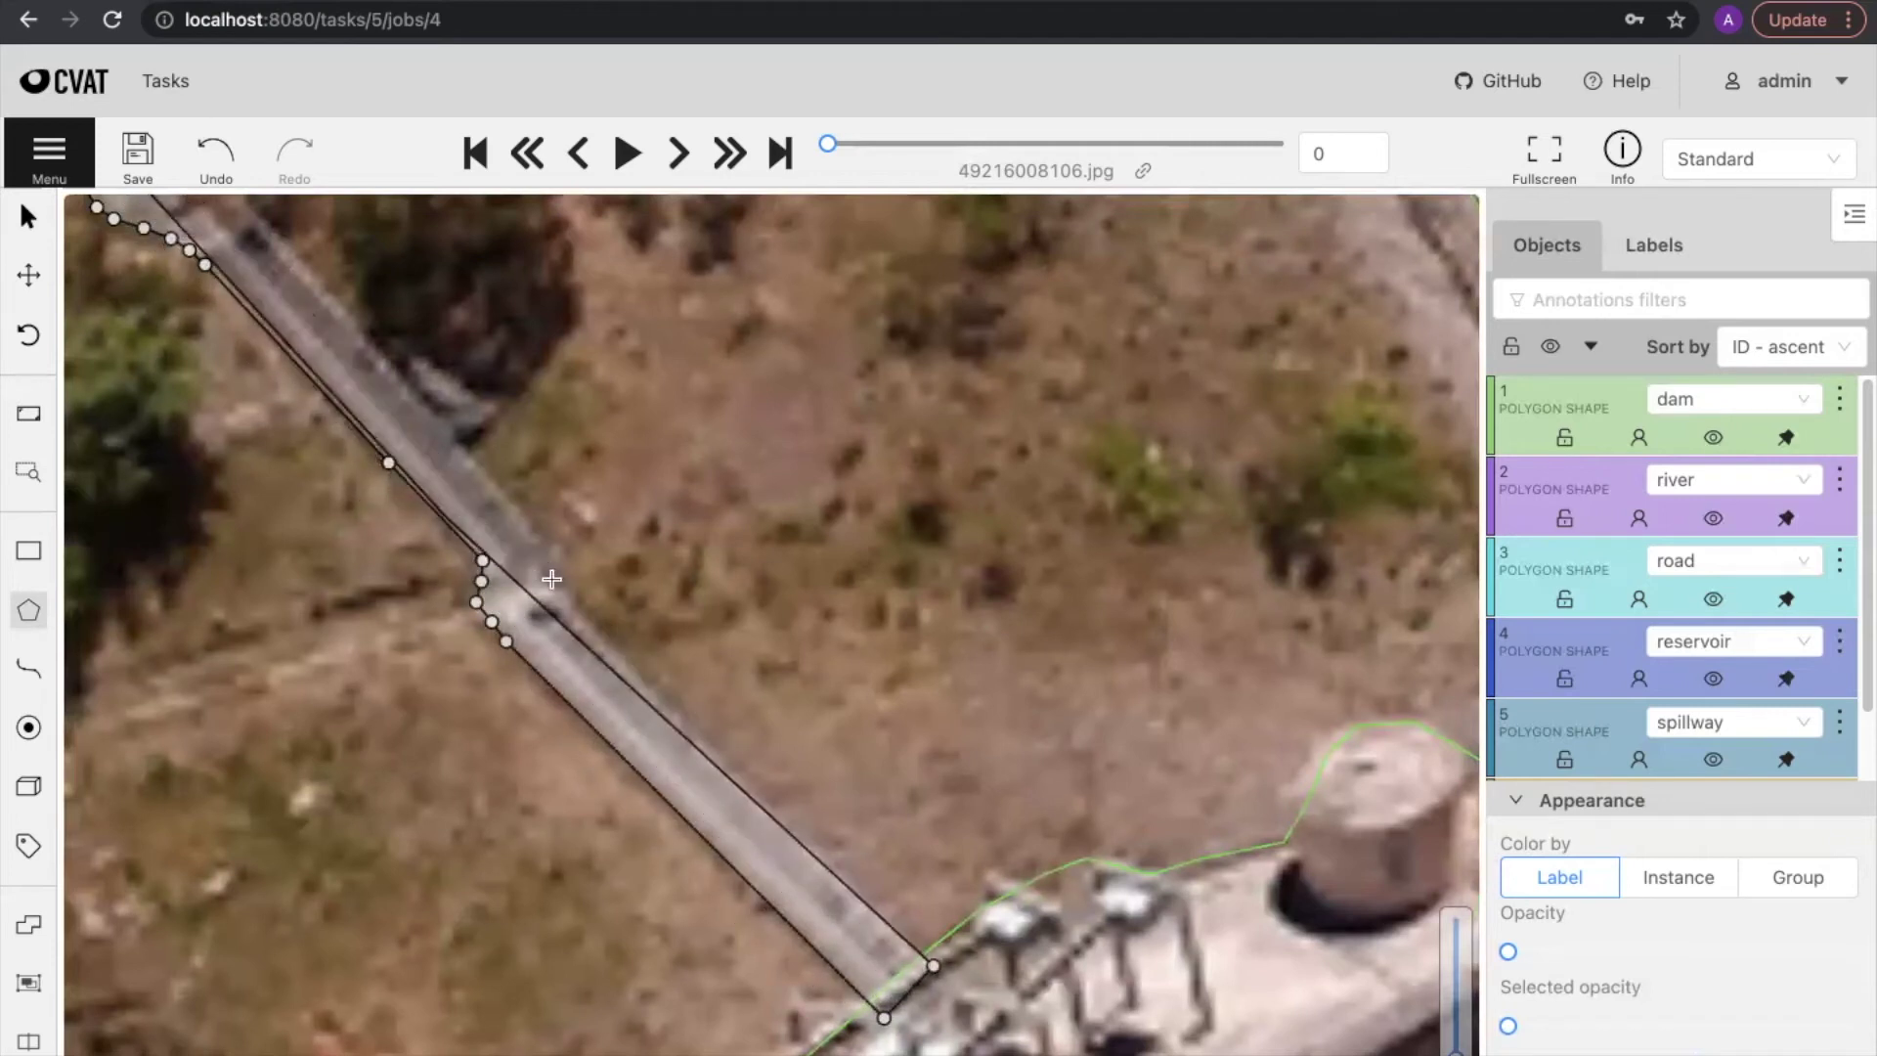
# Step: Trace the fence polygon's upper-right edge back up the slope to the road and finish the shape
pyautogui.moveTo(508, 506); pyautogui.dragTo(709, 829)
pyautogui.click(453, 530)
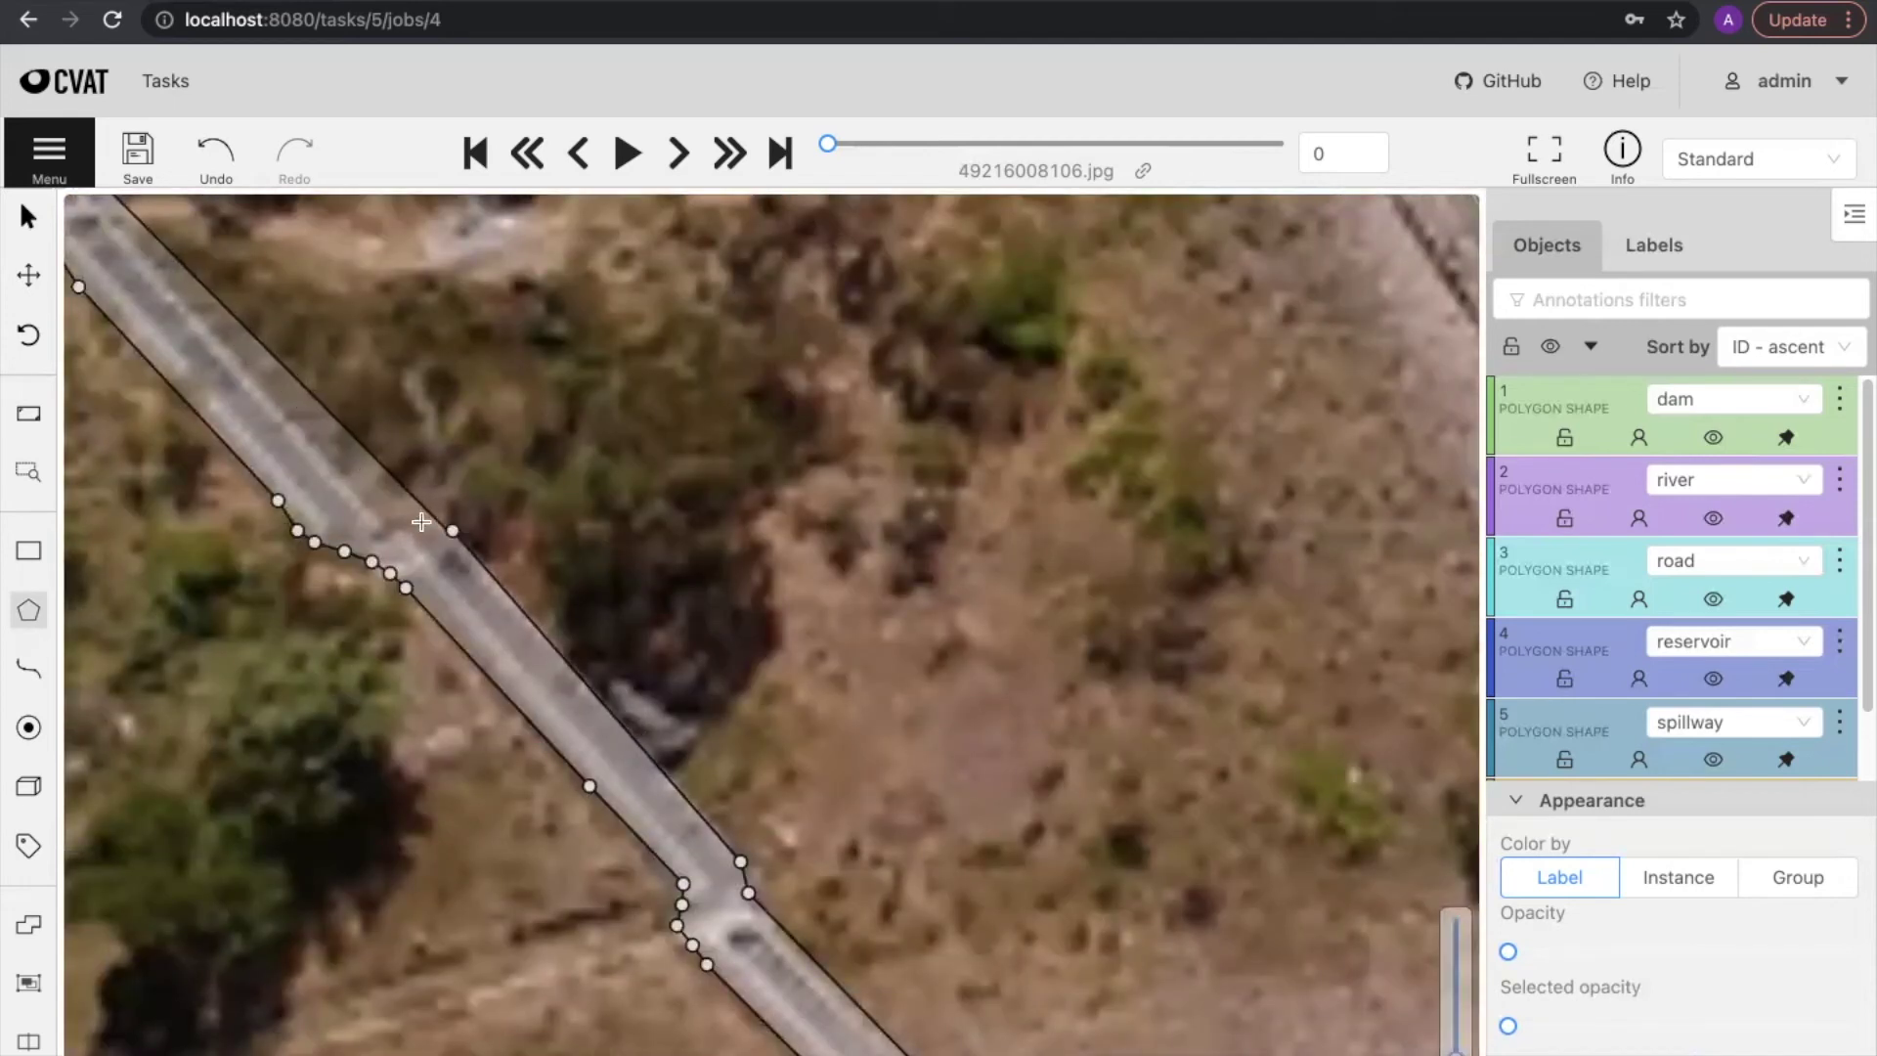
pyautogui.moveTo(279, 371); pyautogui.dragTo(523, 781)
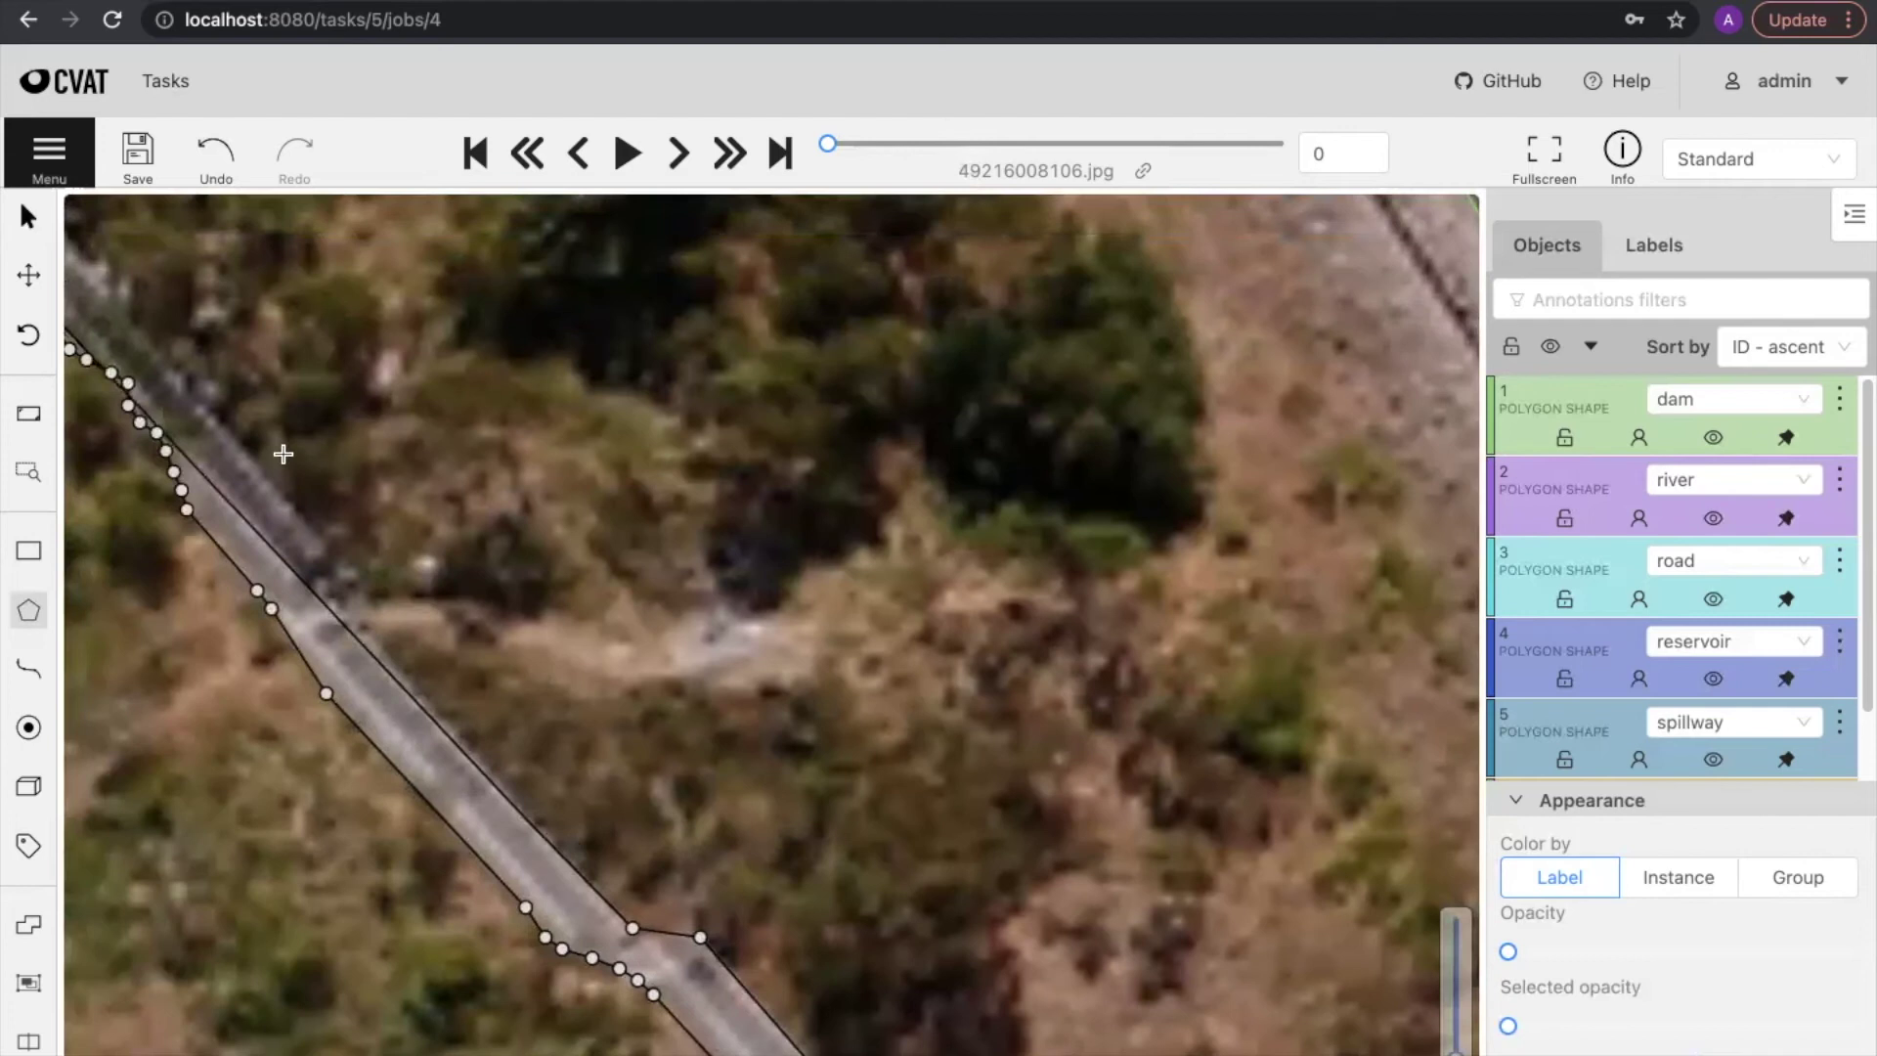
pyautogui.moveTo(281, 452); pyautogui.dragTo(713, 742)
pyautogui.click(778, 882)
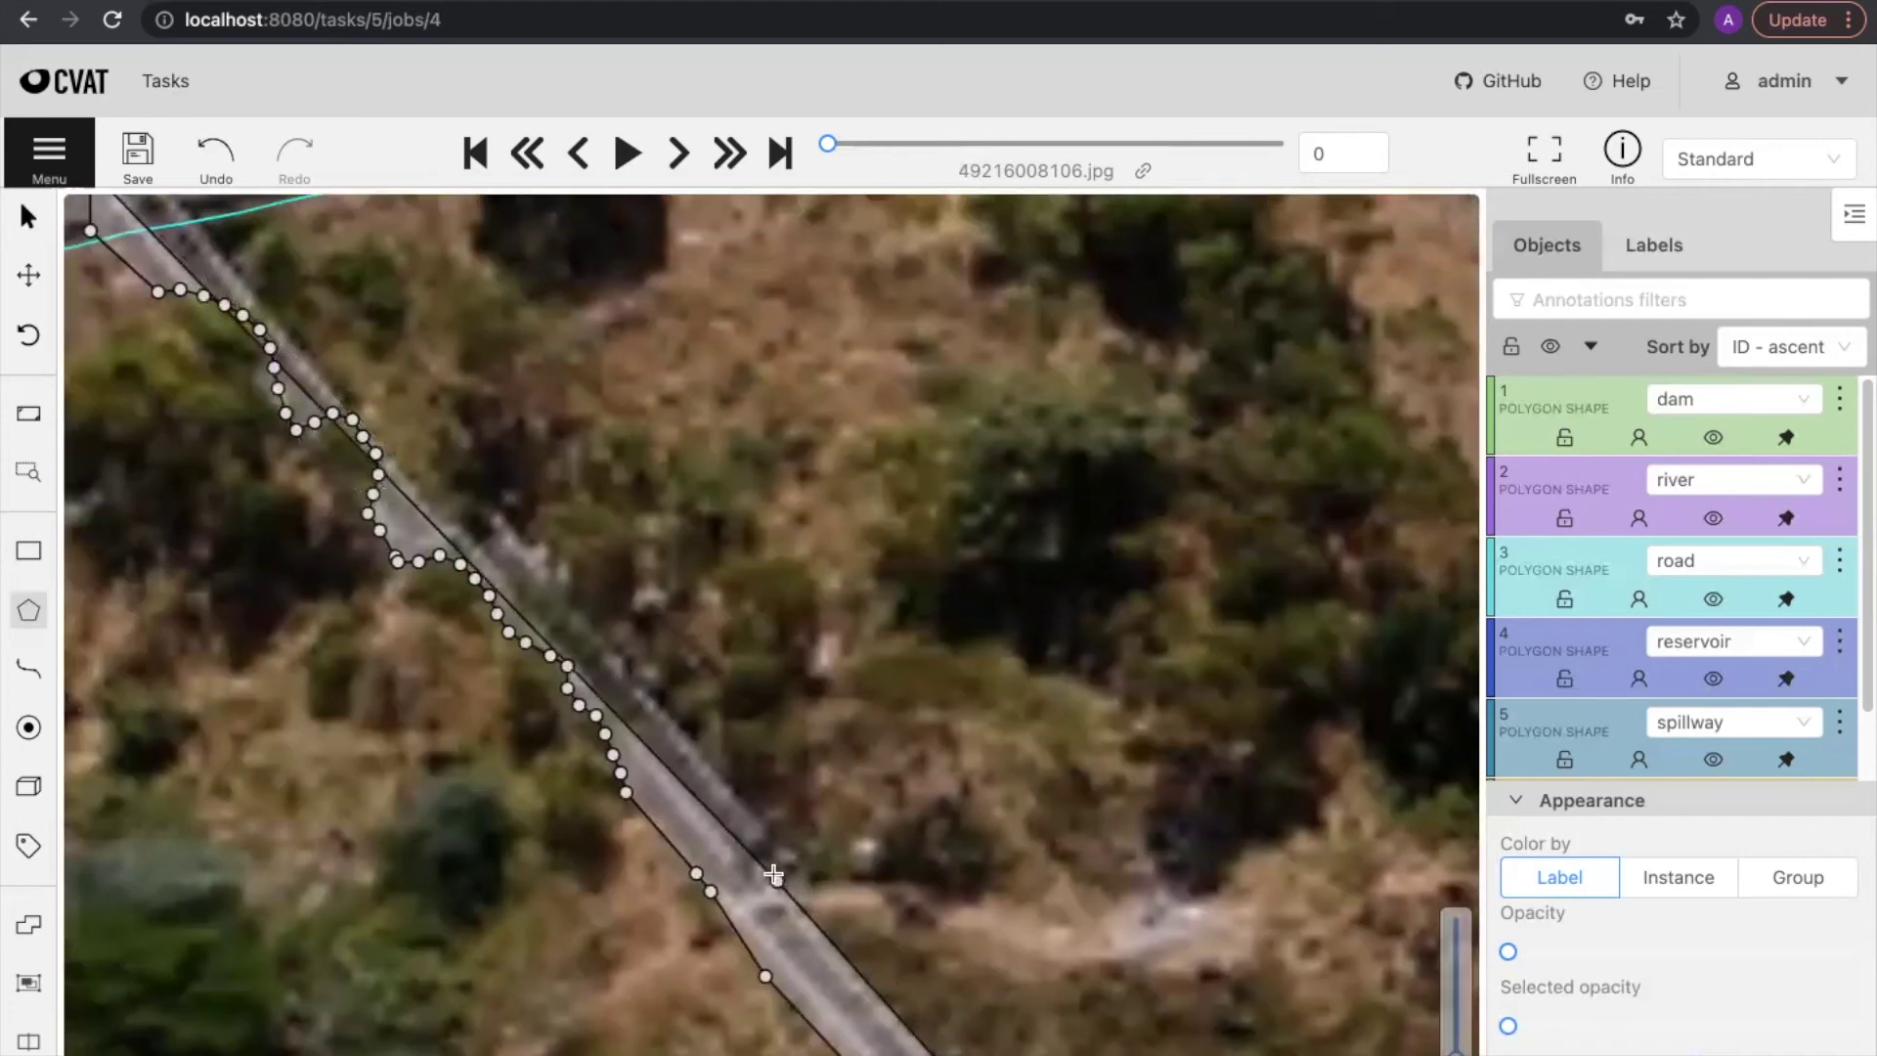
pyautogui.click(769, 832)
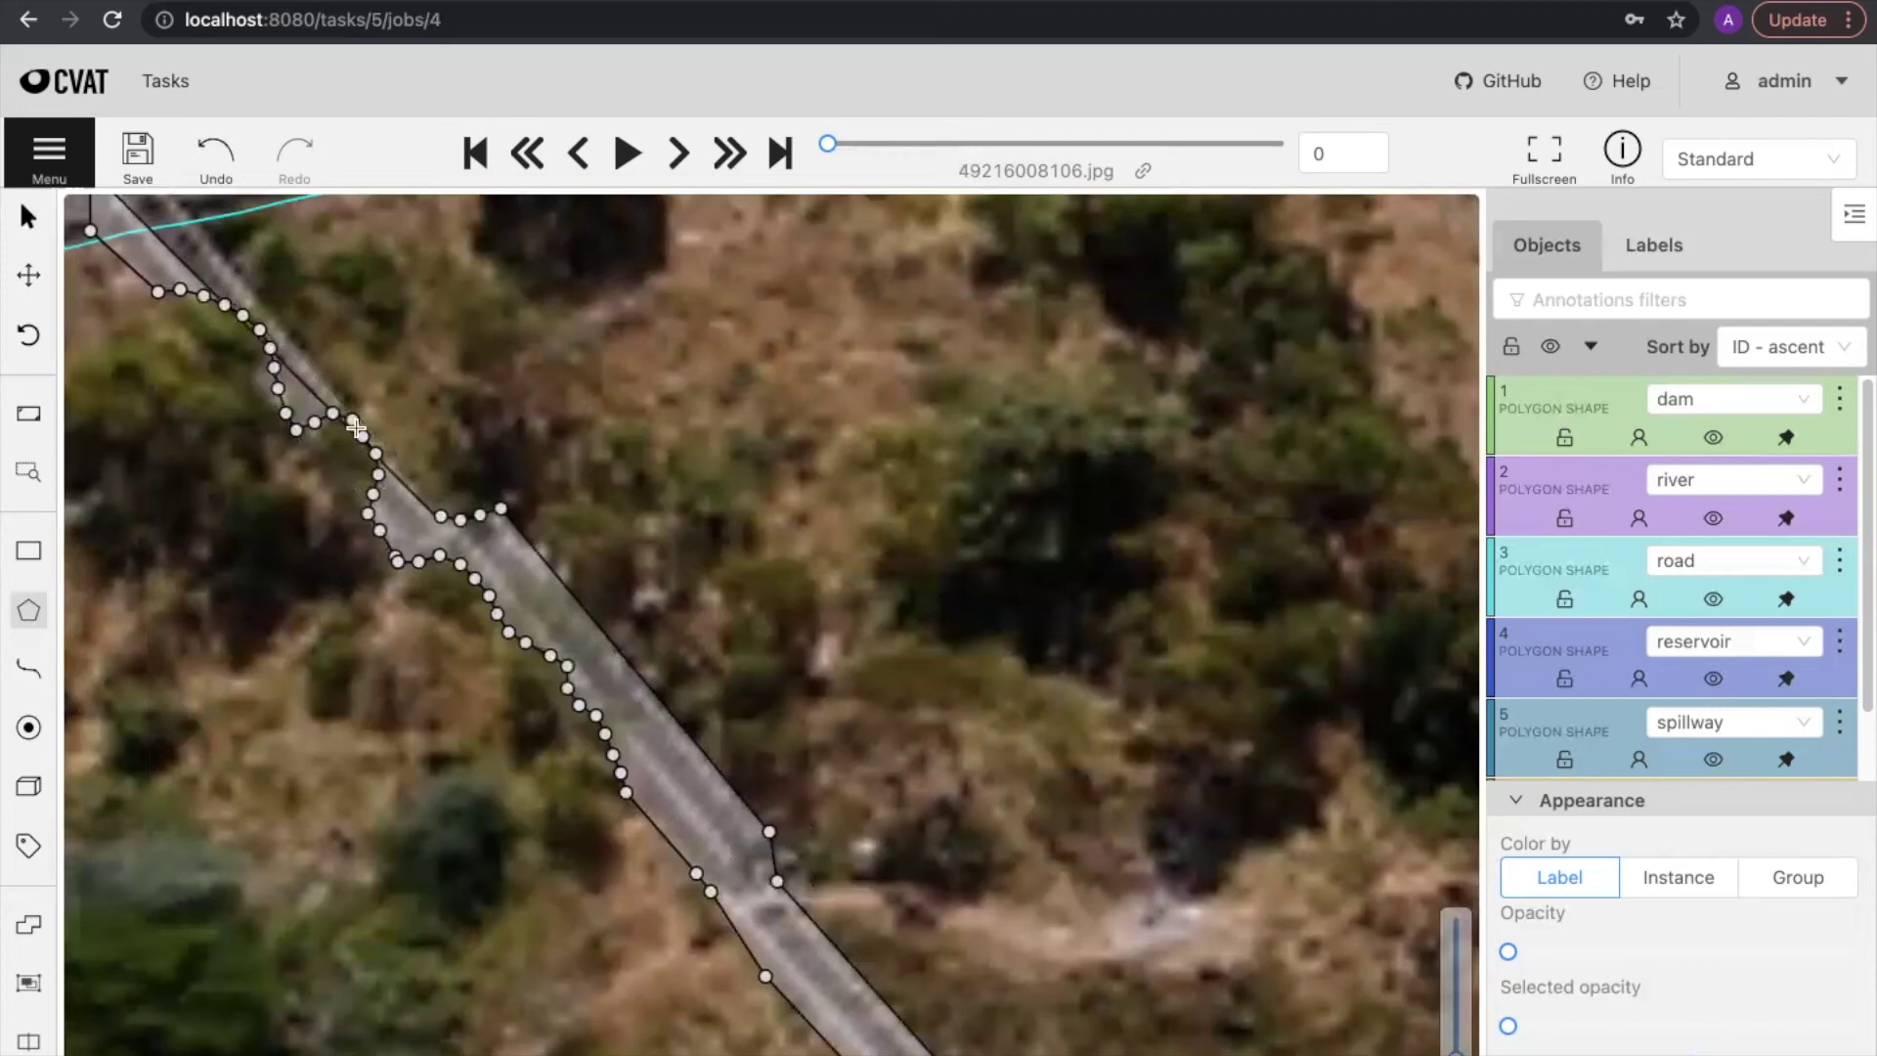
pyautogui.moveTo(316, 324); pyautogui.dragTo(649, 612)
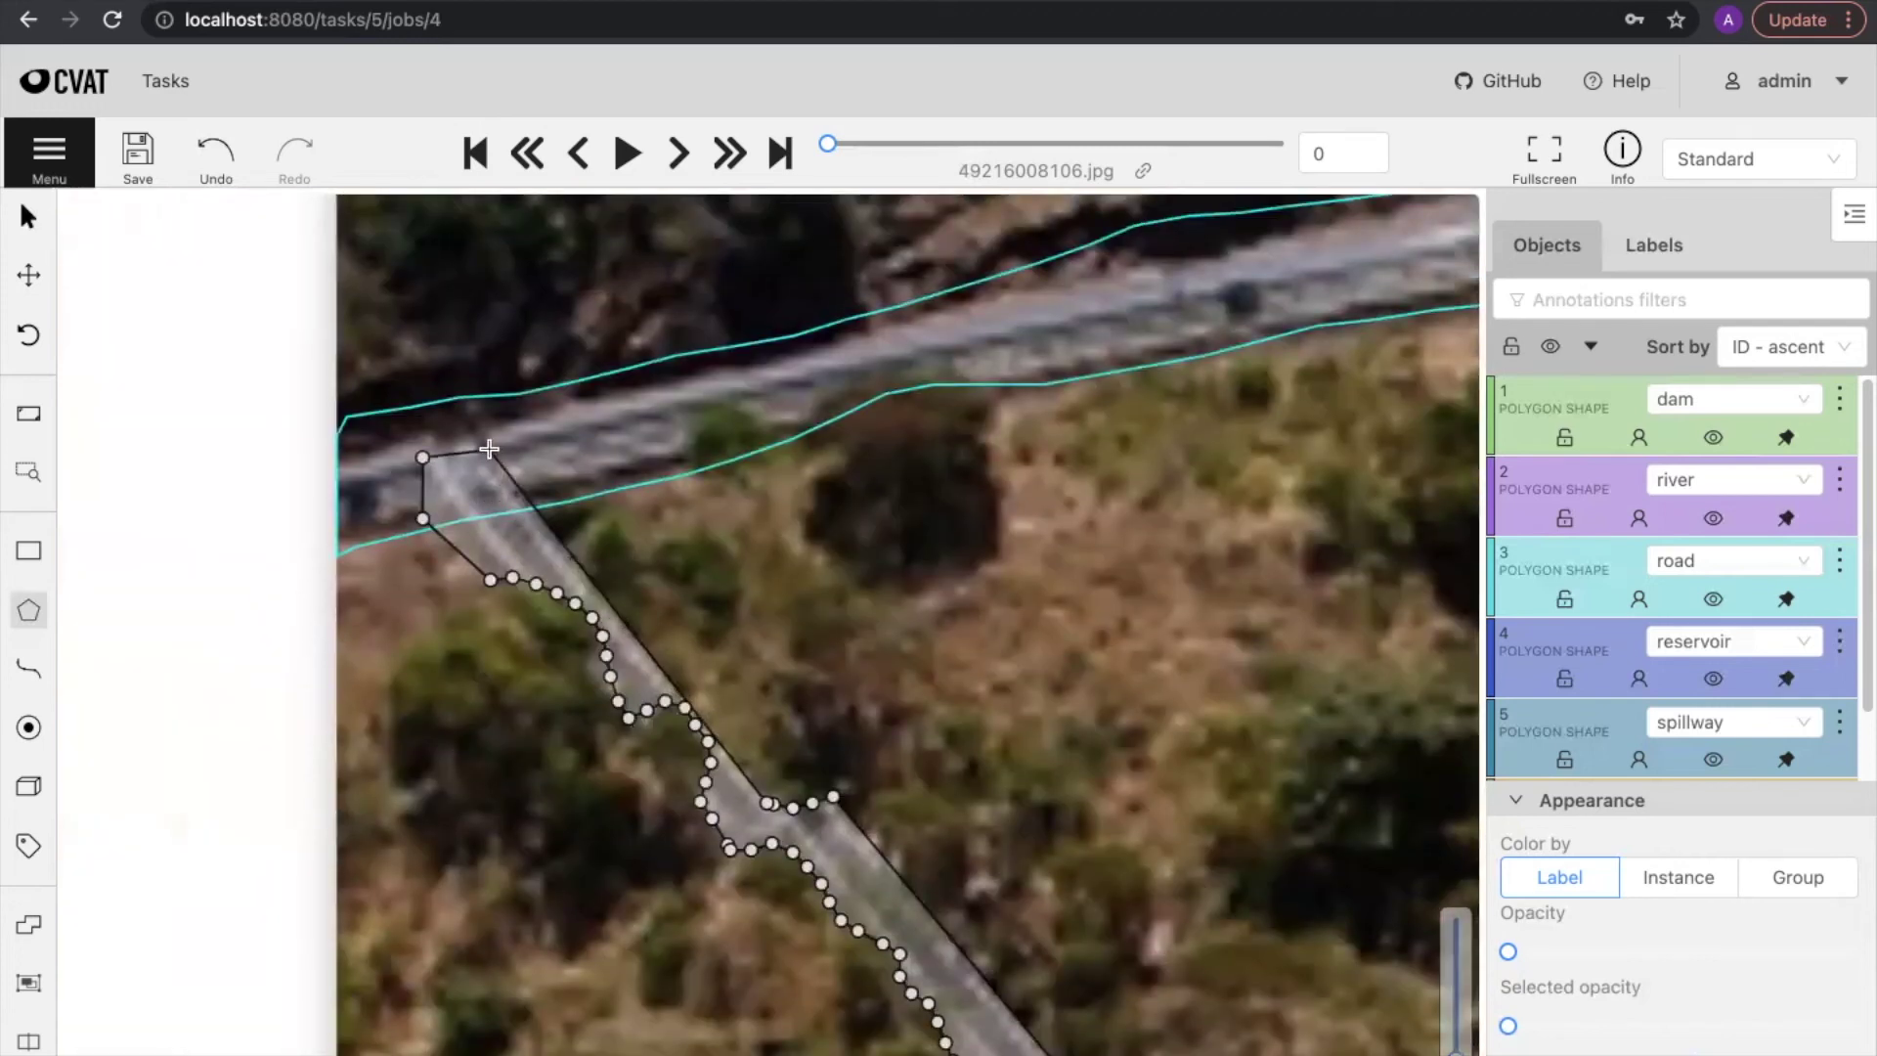
pyautogui.press('n')
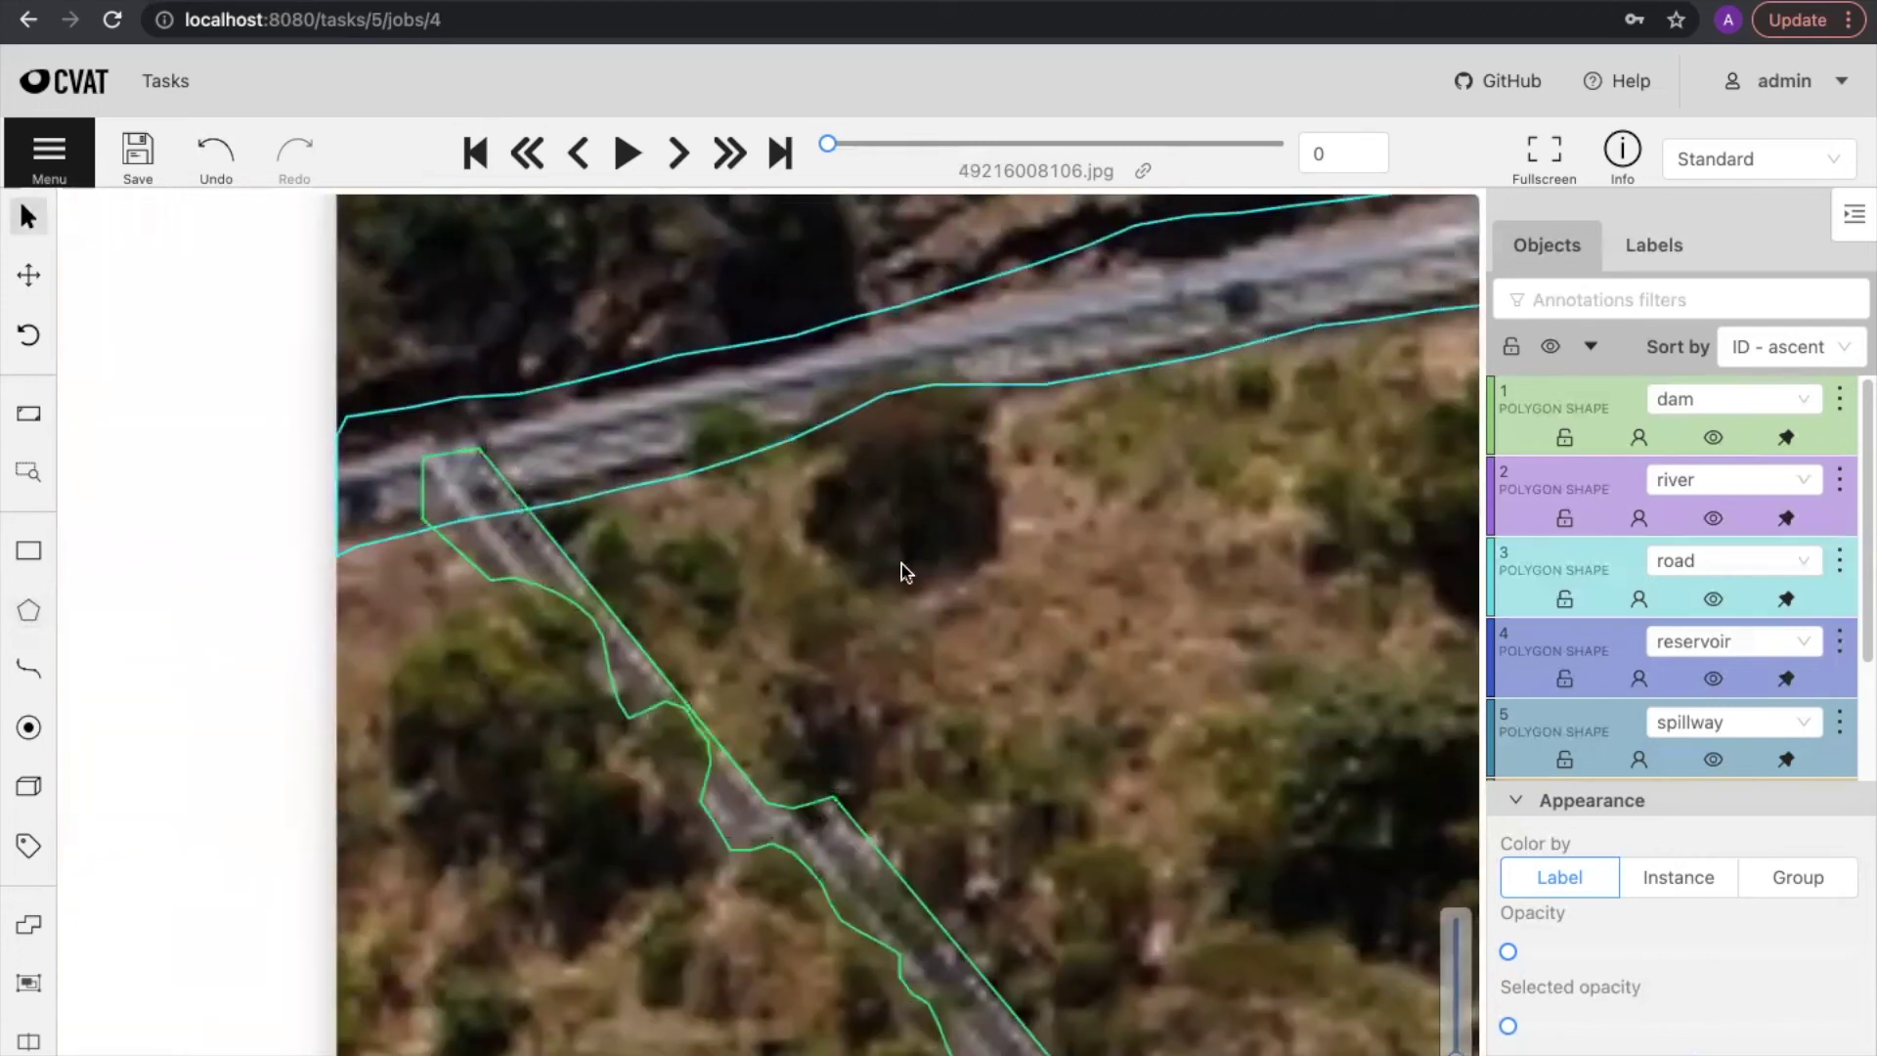
# Step: Examine the fence outline from the road to the outlet structure, along with the neighbouring dam and river outlines
pyautogui.moveTo(1037, 653); pyautogui.dragTo(684, 487)
pyautogui.scroll(-6, 699, 577)
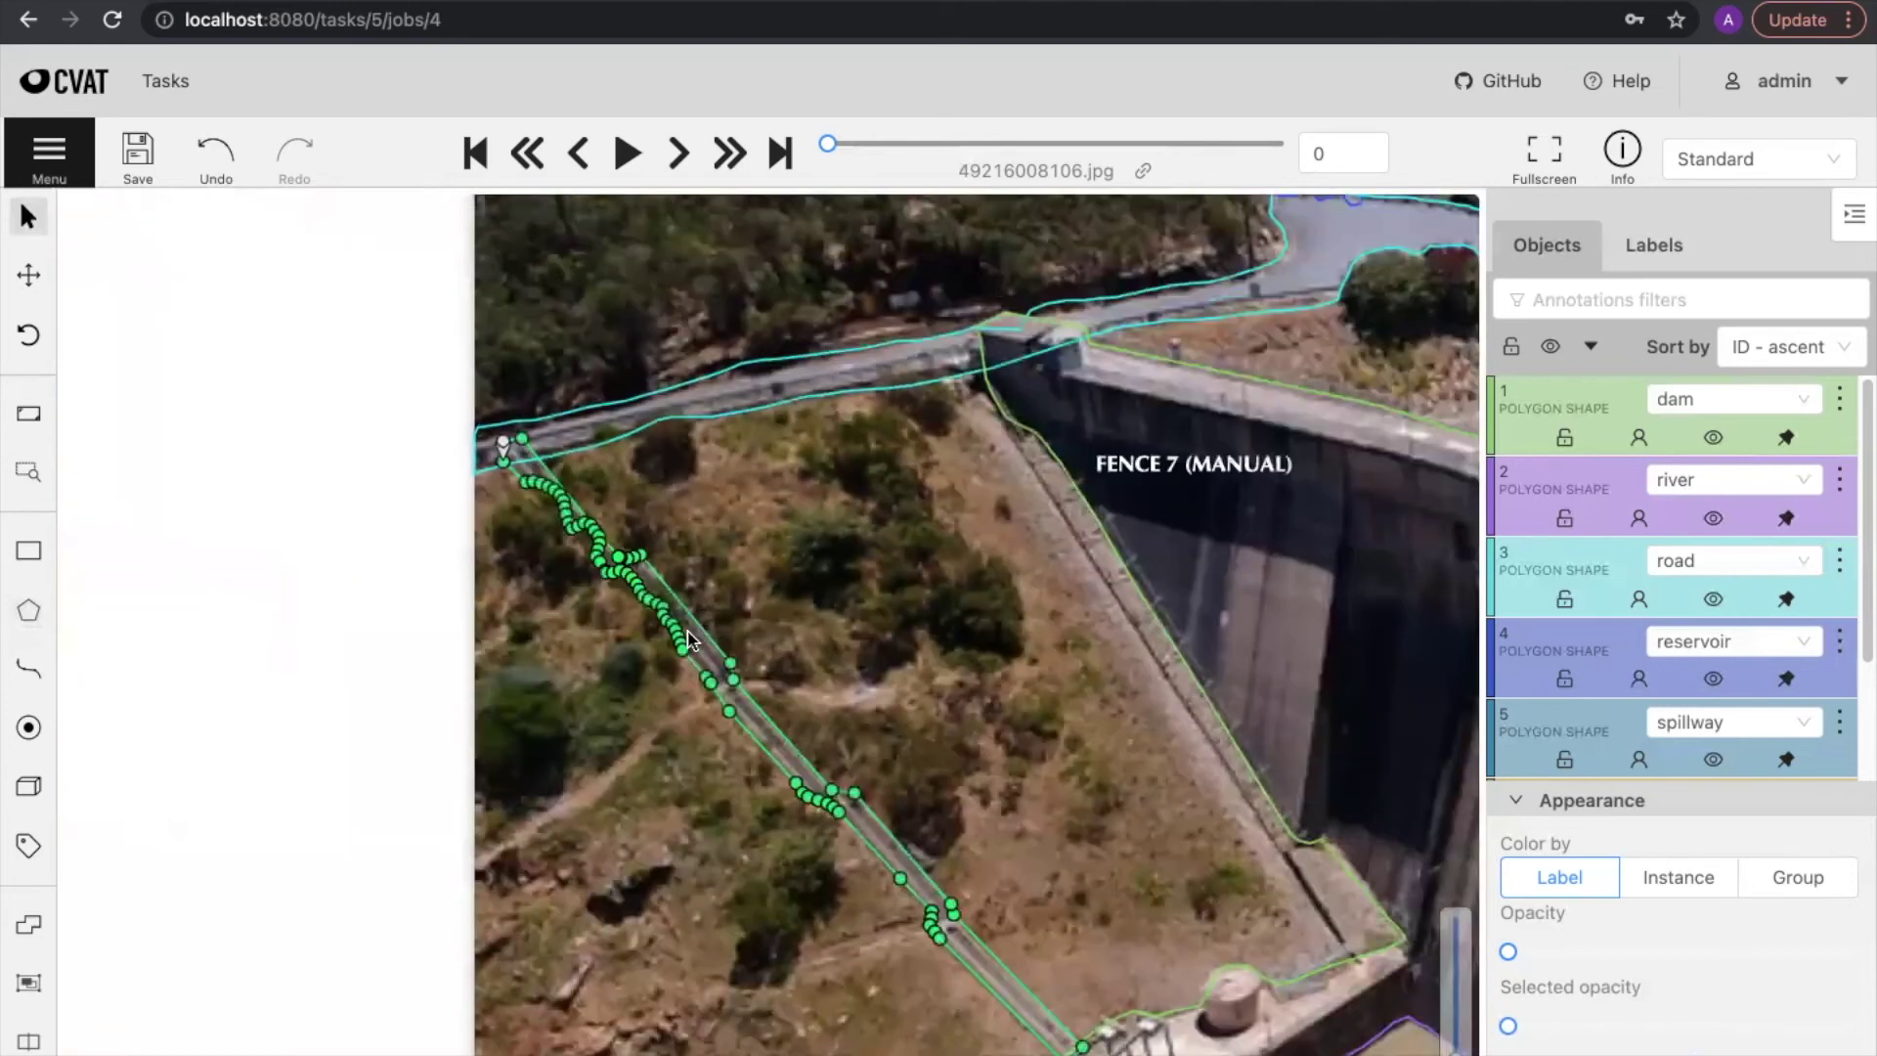
pyautogui.moveTo(994, 788); pyautogui.dragTo(606, 497)
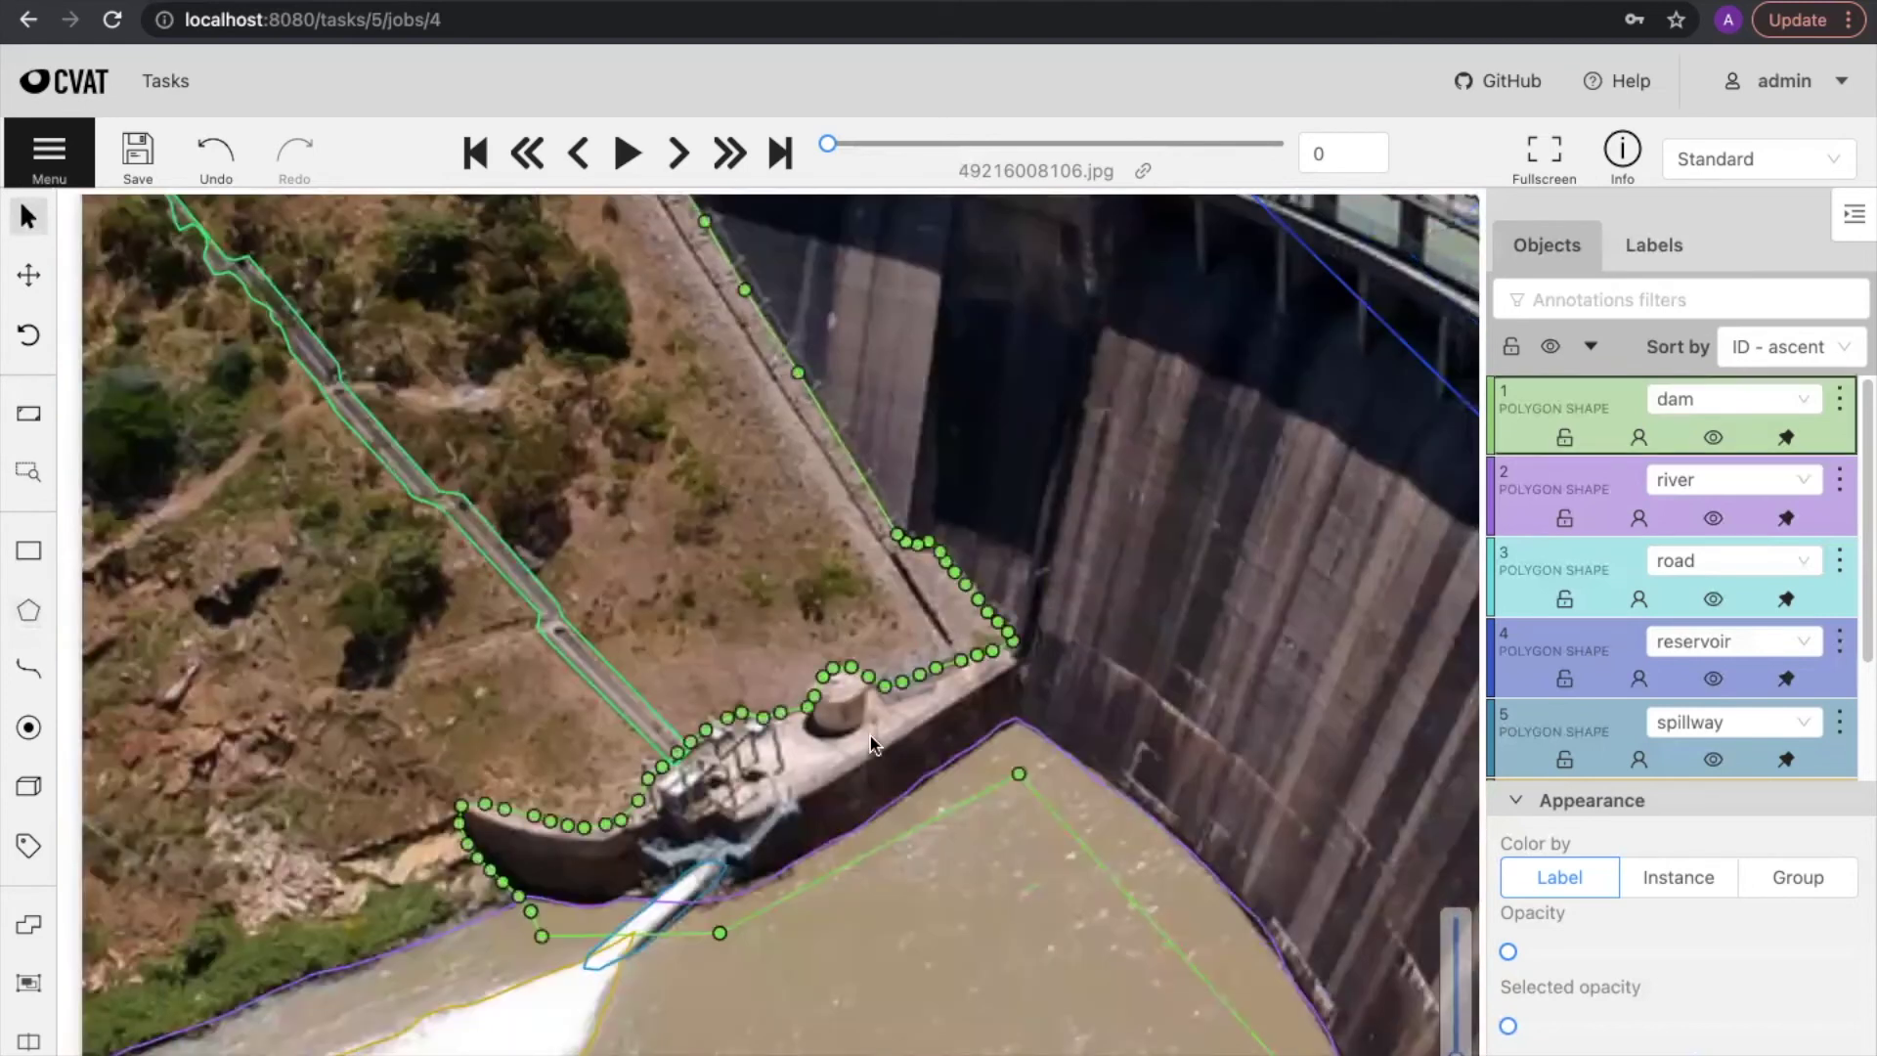
pyautogui.moveTo(870, 737); pyautogui.dragTo(888, 843)
pyautogui.moveTo(611, 463); pyautogui.dragTo(641, 719)
pyautogui.scroll(-3, 604, 700)
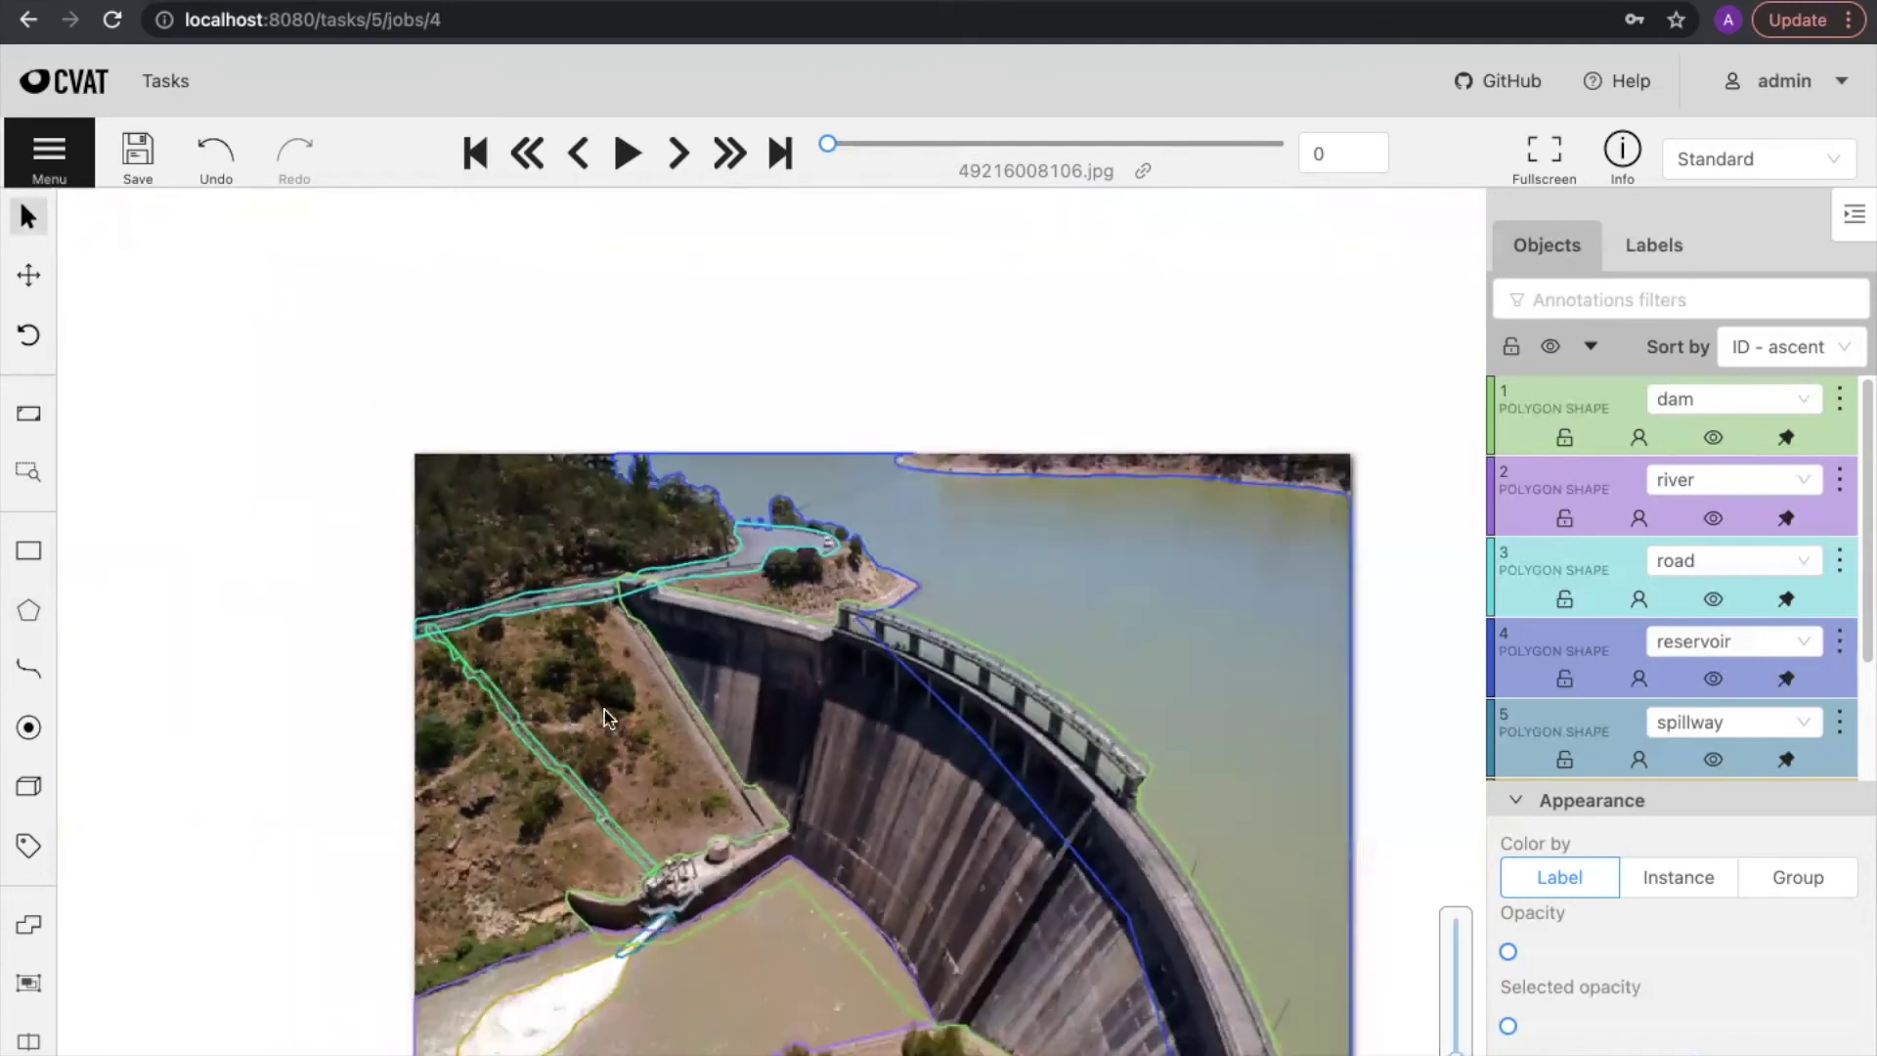
pyautogui.moveTo(581, 1002); pyautogui.dragTo(606, 824)
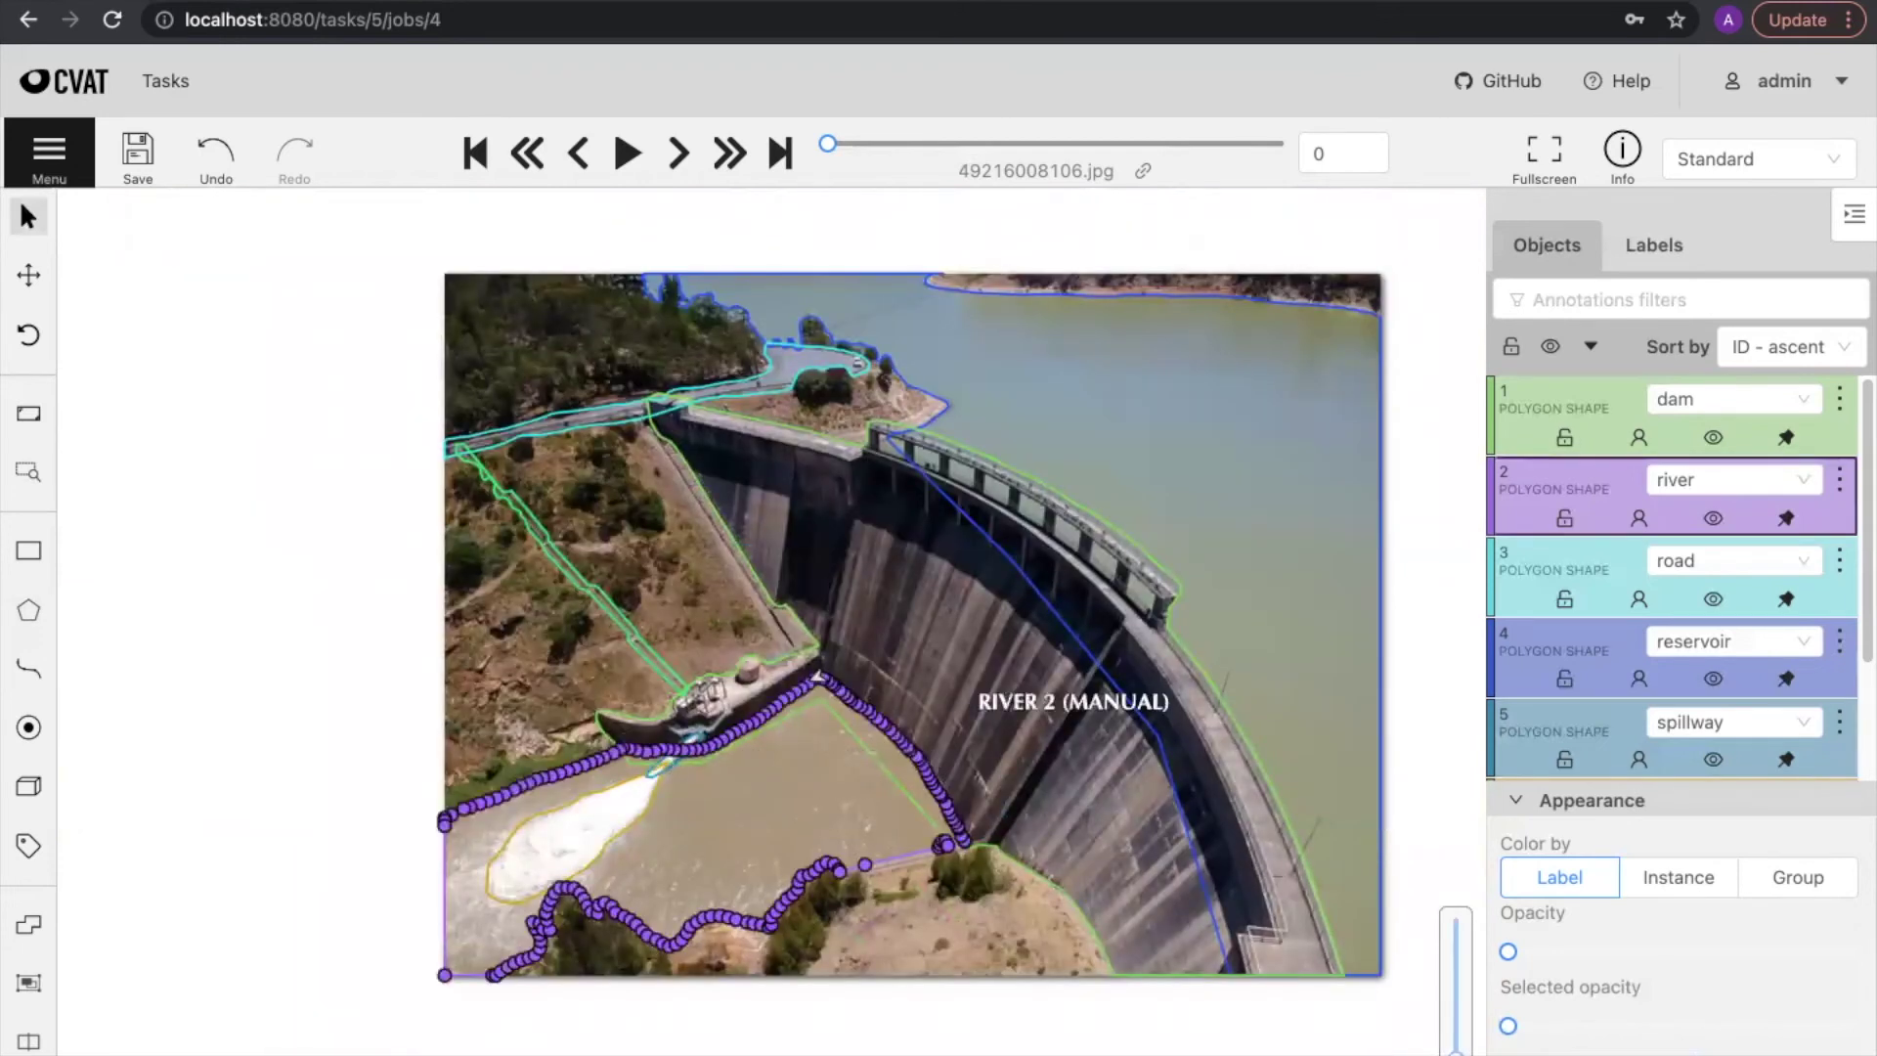
# Step: Set the annotations' opacity to 100 and check the image for areas still uncovered, especially the wooded slopes around the road
pyautogui.moveTo(1509, 952); pyautogui.dragTo(1869, 951)
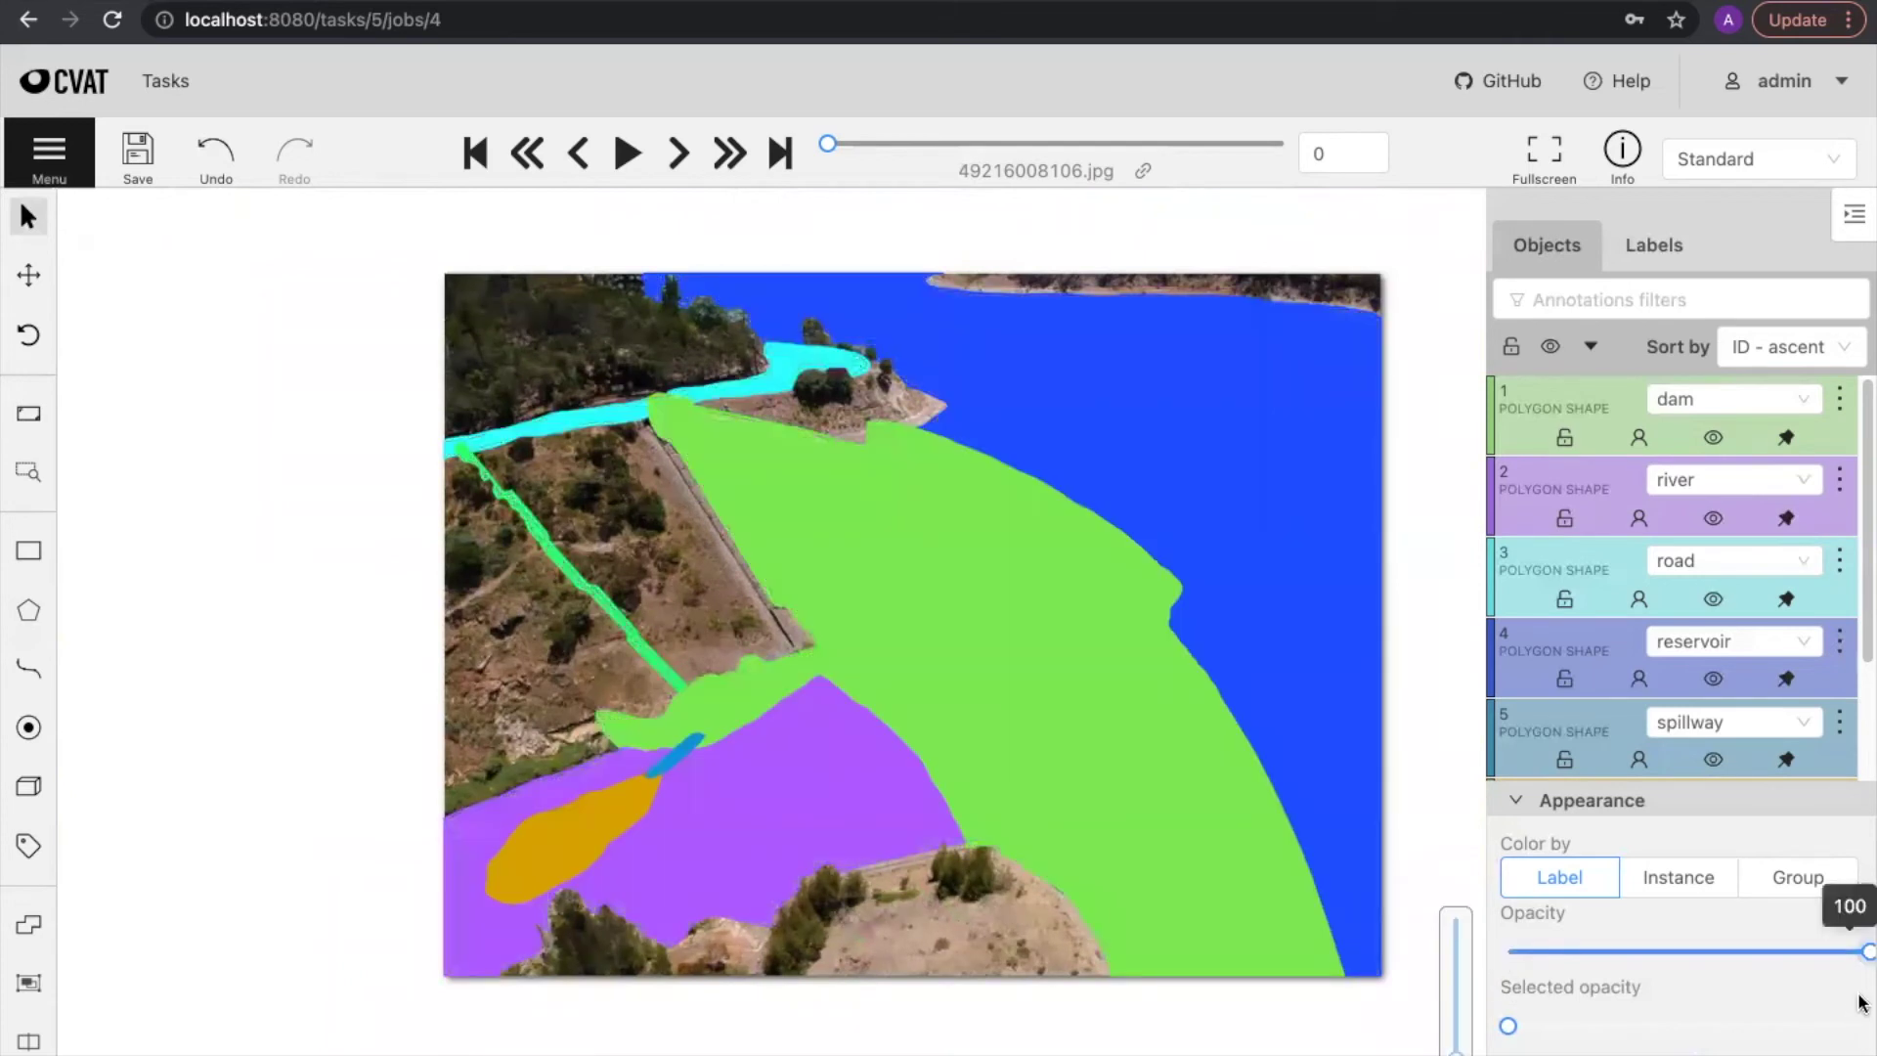
pyautogui.moveTo(319, 673); pyautogui.dragTo(280, 745)
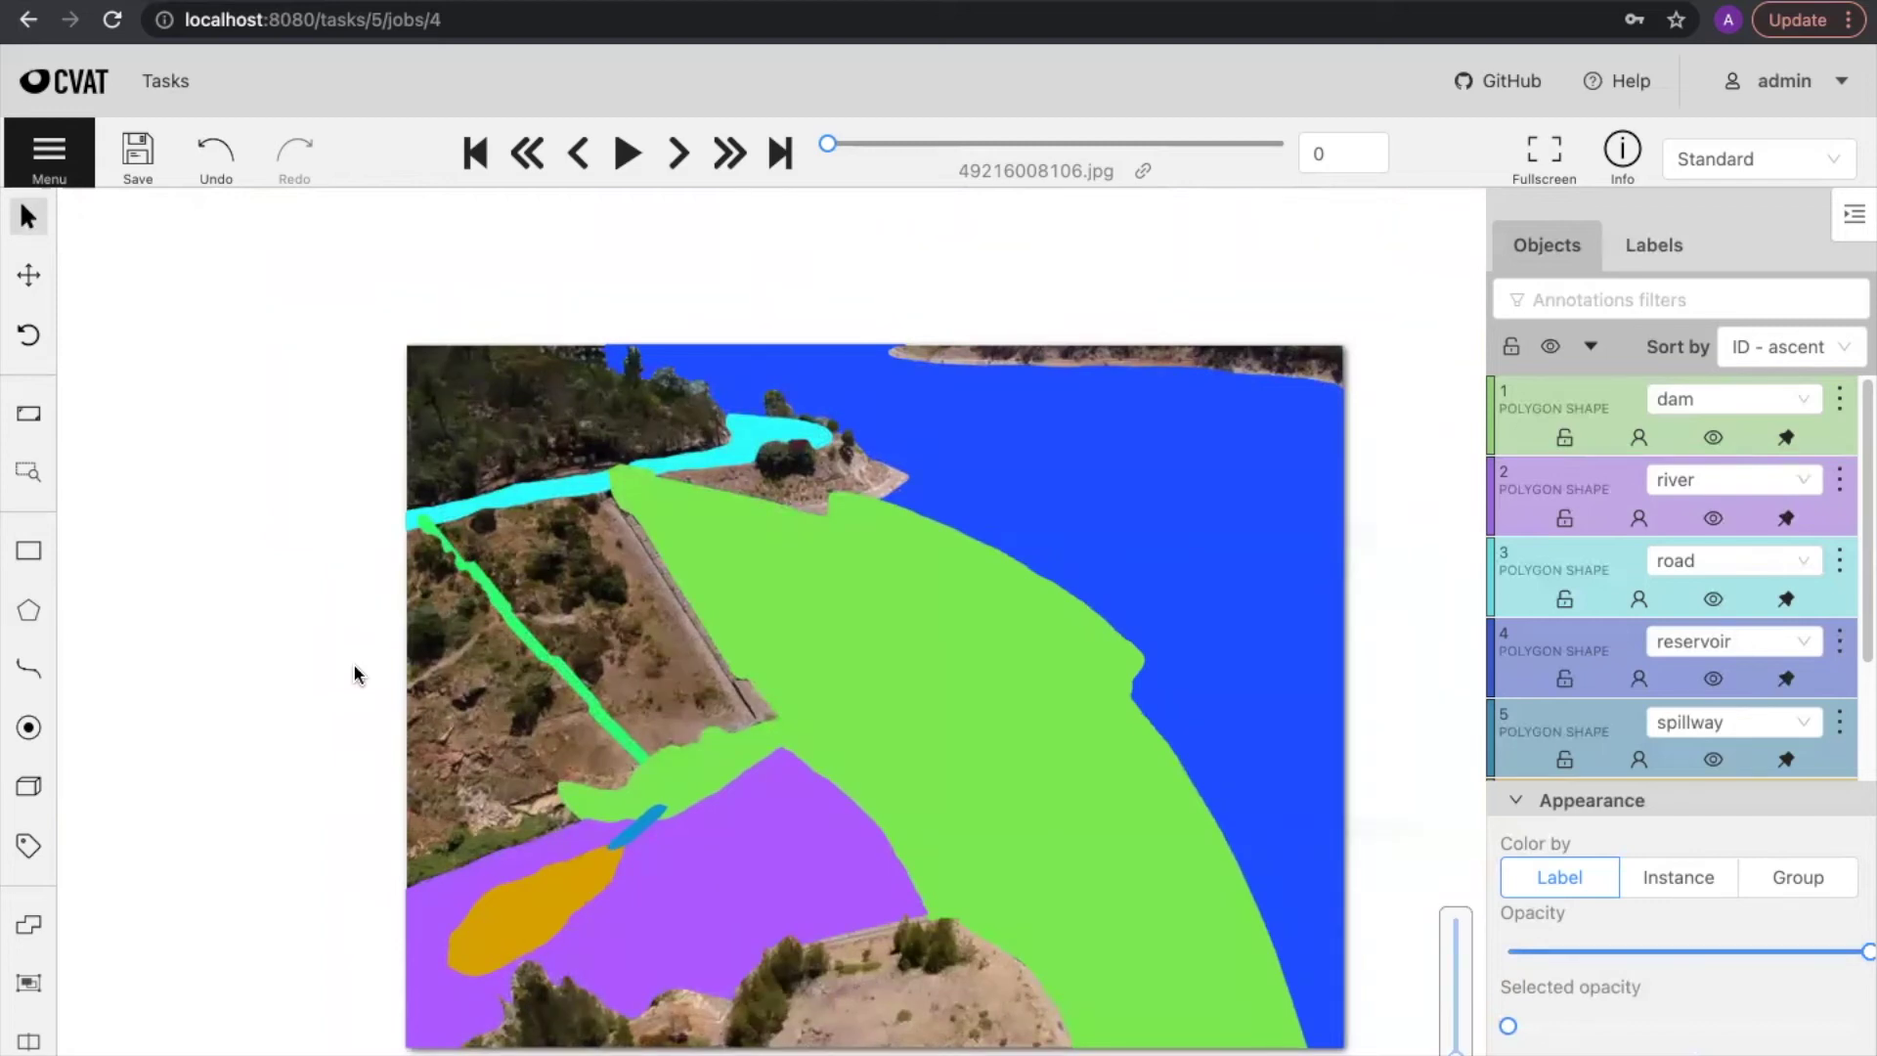
pyautogui.scroll(-1, 410, 725)
pyautogui.scroll(1, 410, 725)
pyautogui.moveTo(468, 745); pyautogui.dragTo(309, 672)
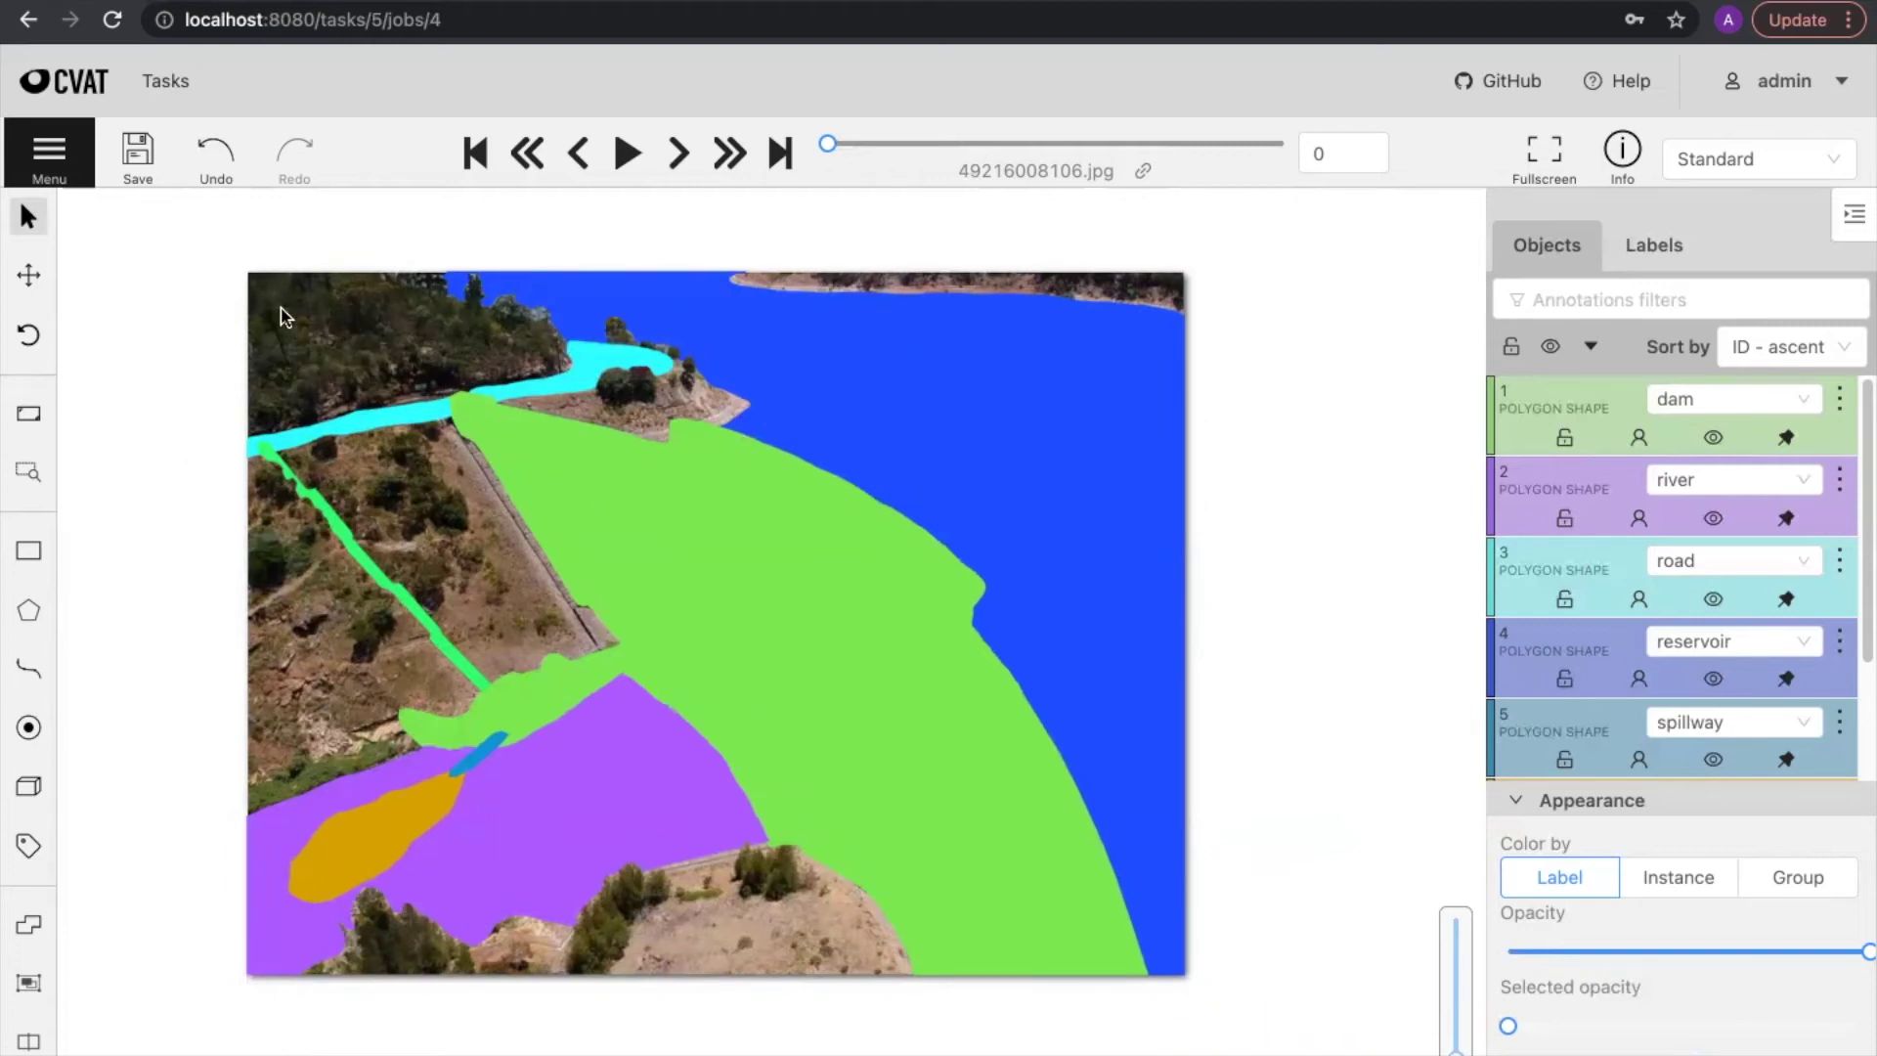
pyautogui.moveTo(303, 330); pyautogui.dragTo(469, 545)
pyautogui.scroll(-1, 469, 545)
pyautogui.scroll(6, 495, 545)
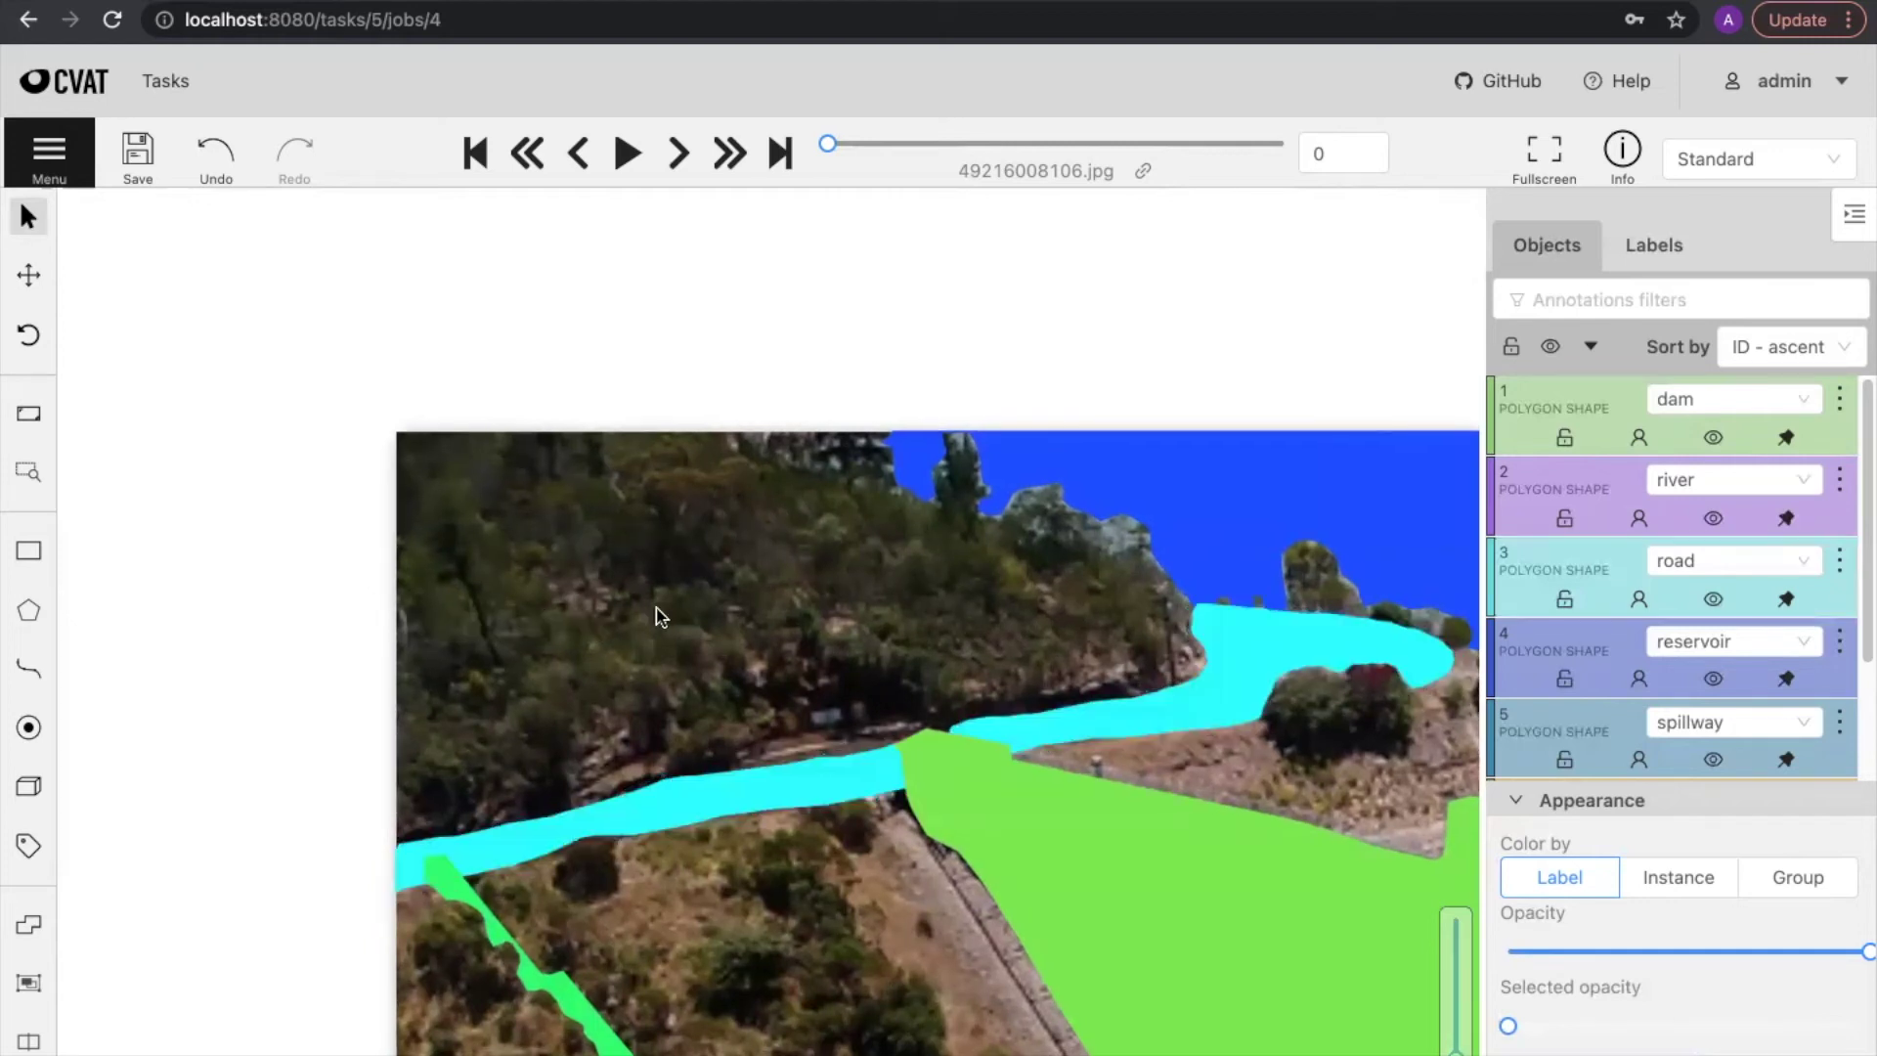
pyautogui.scroll(-5, 655, 614)
pyautogui.moveTo(606, 594); pyautogui.dragTo(423, 449)
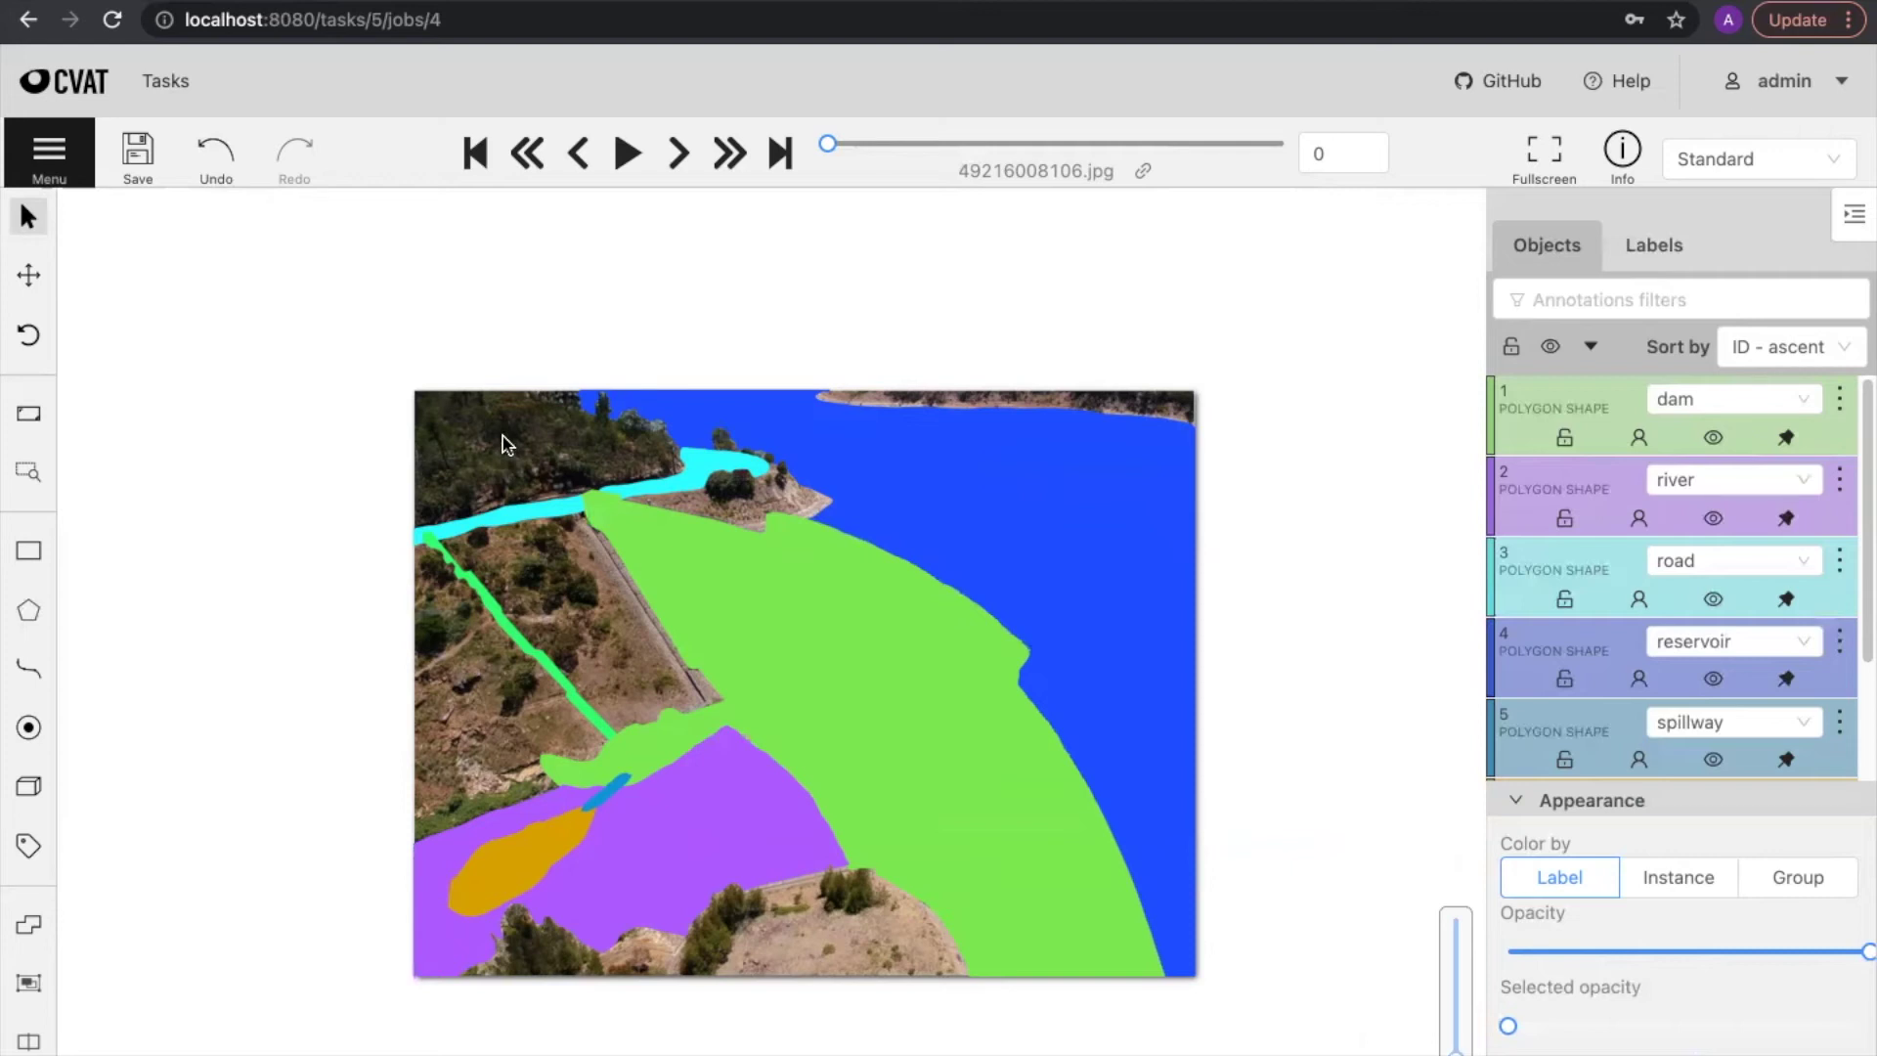
pyautogui.moveTo(412, 705); pyautogui.dragTo(350, 713)
pyautogui.scroll(-1, 350, 714)
pyautogui.scroll(2, 350, 714)
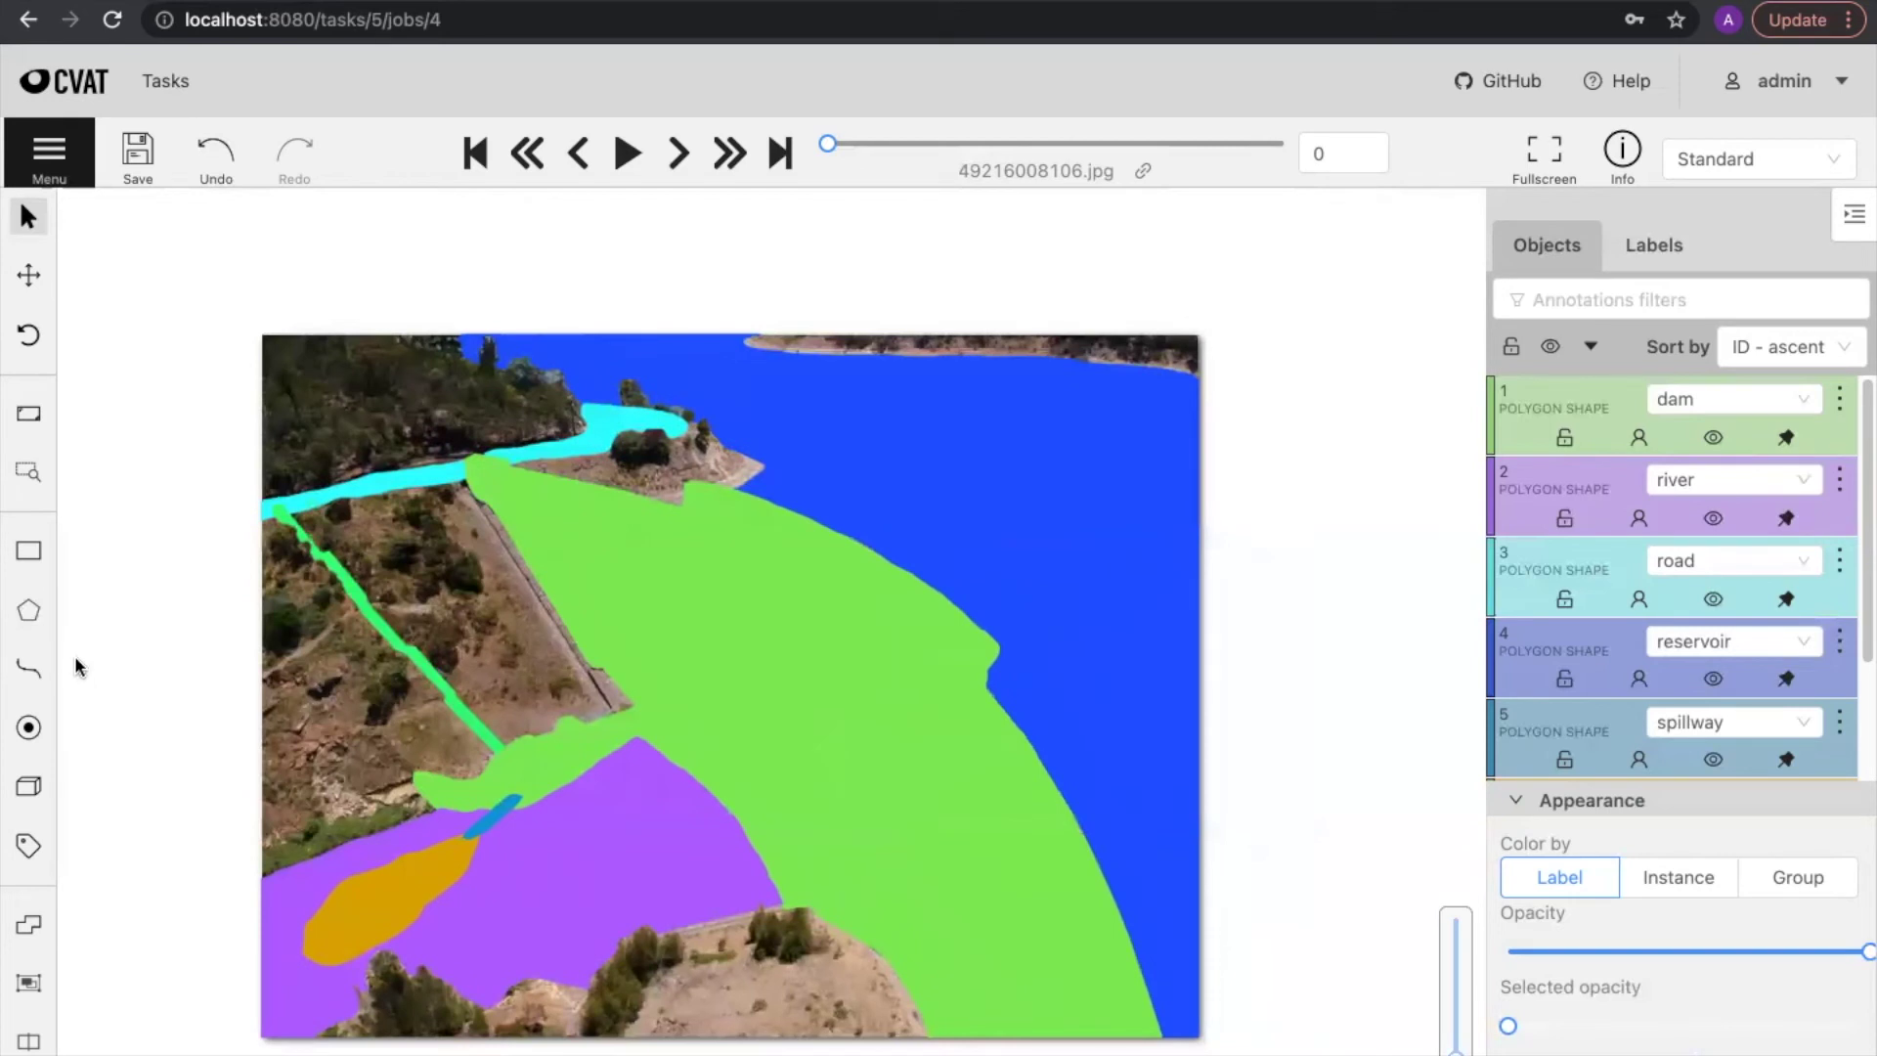
# Step: Start a polygon shape labelled vegetation at the fence's upper end and trace down around the nearest bushes
pyautogui.moveTo(52, 612)
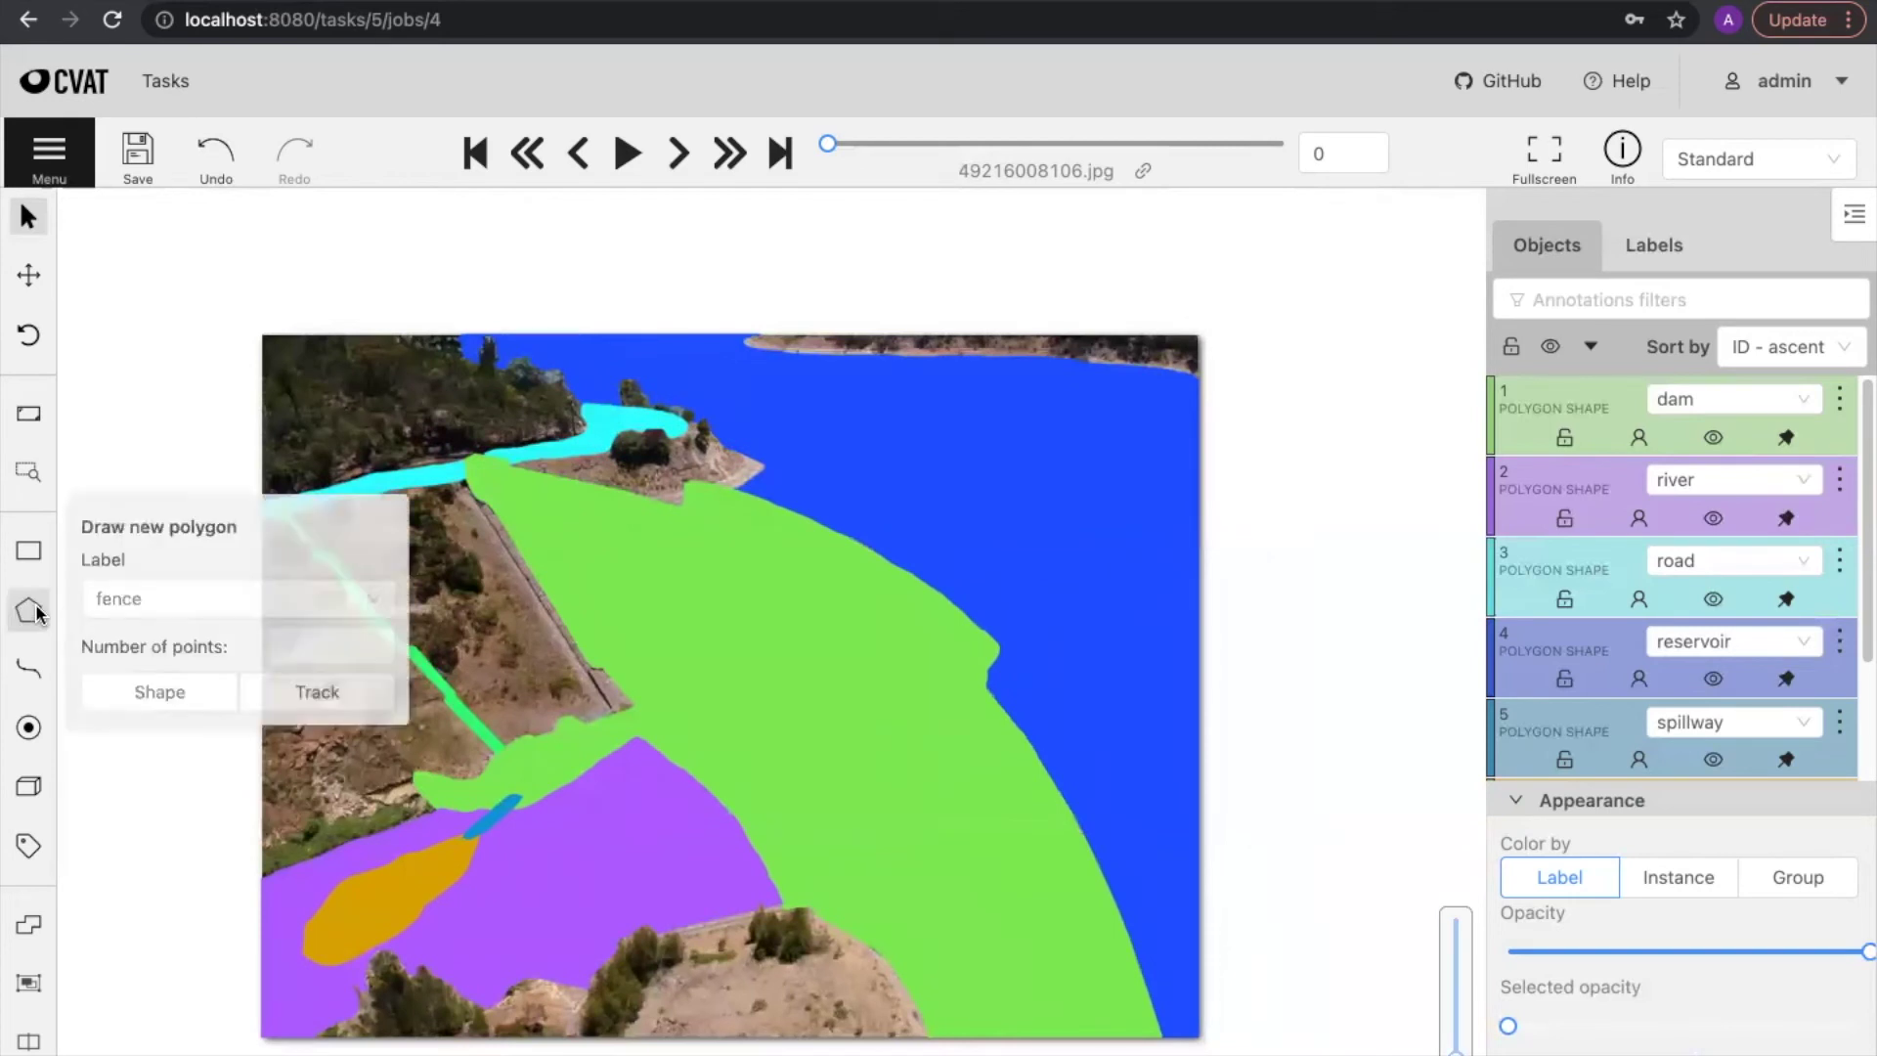
pyautogui.click(100, 607)
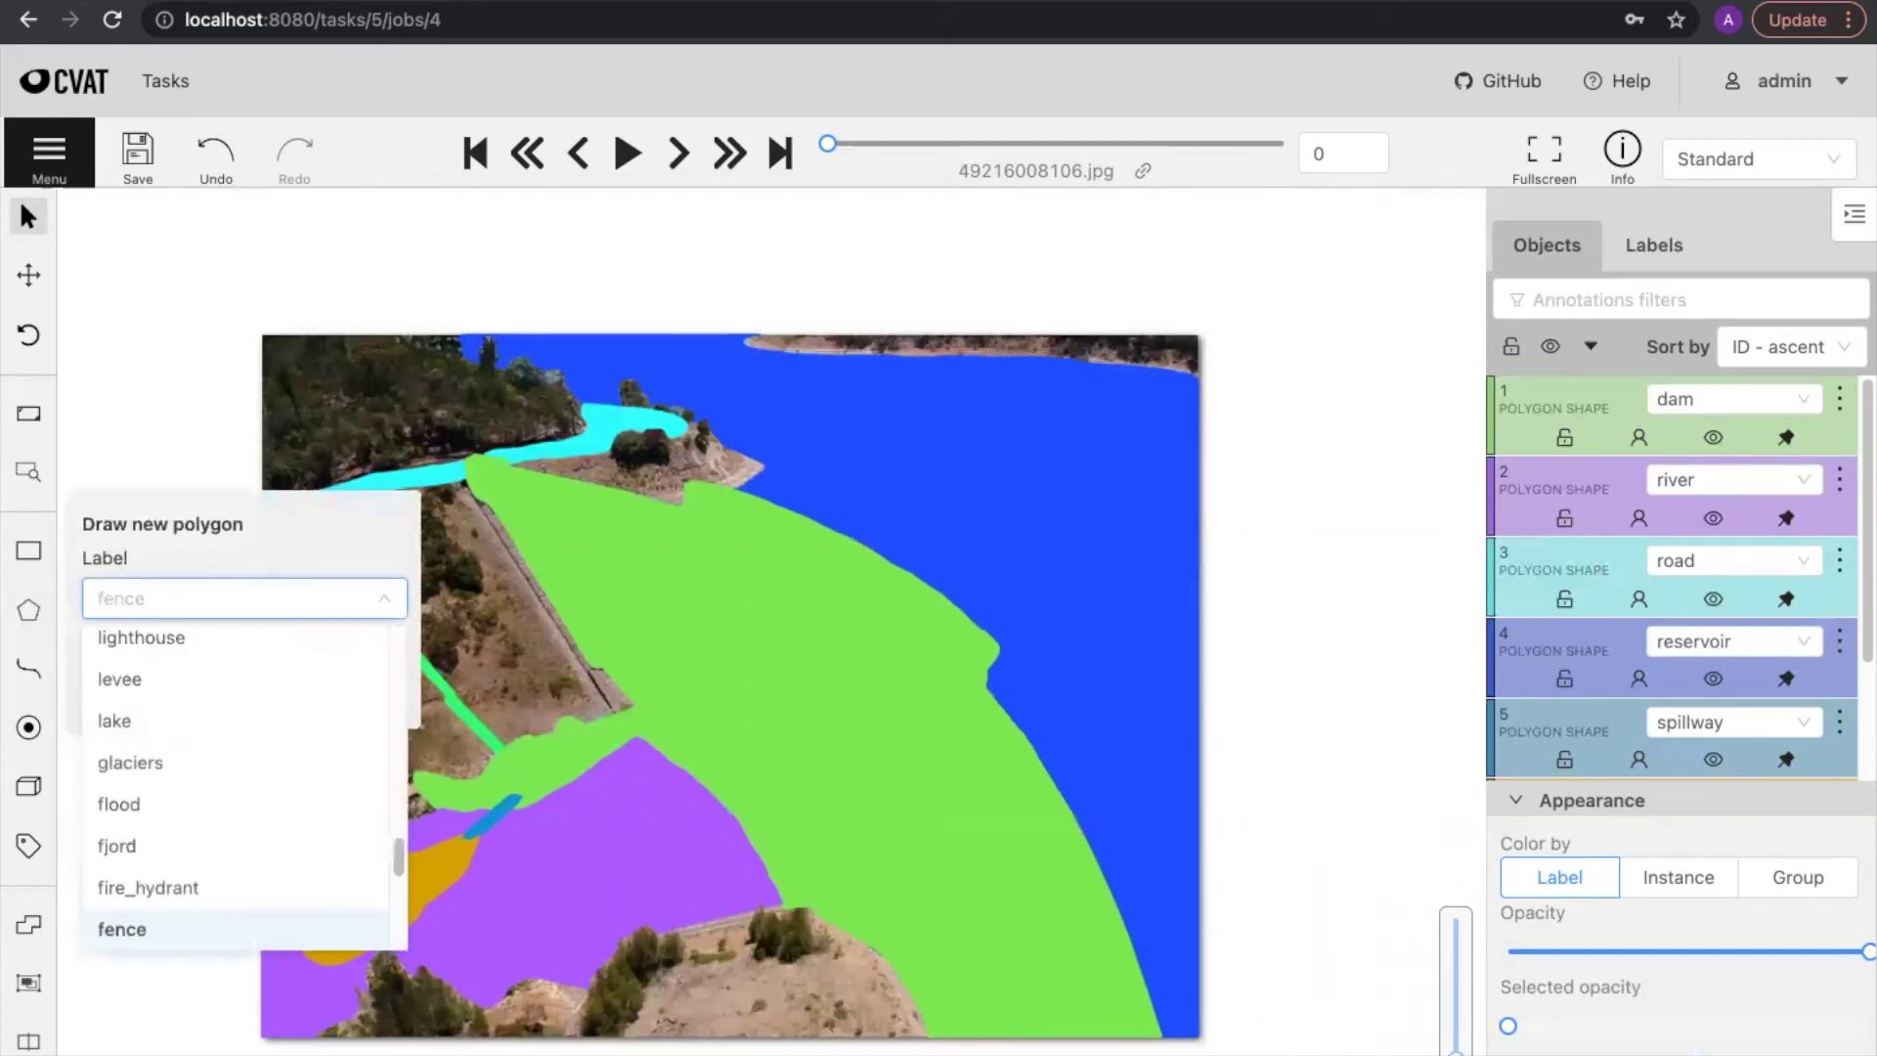
pyautogui.write('vege')
pyautogui.click(118, 653)
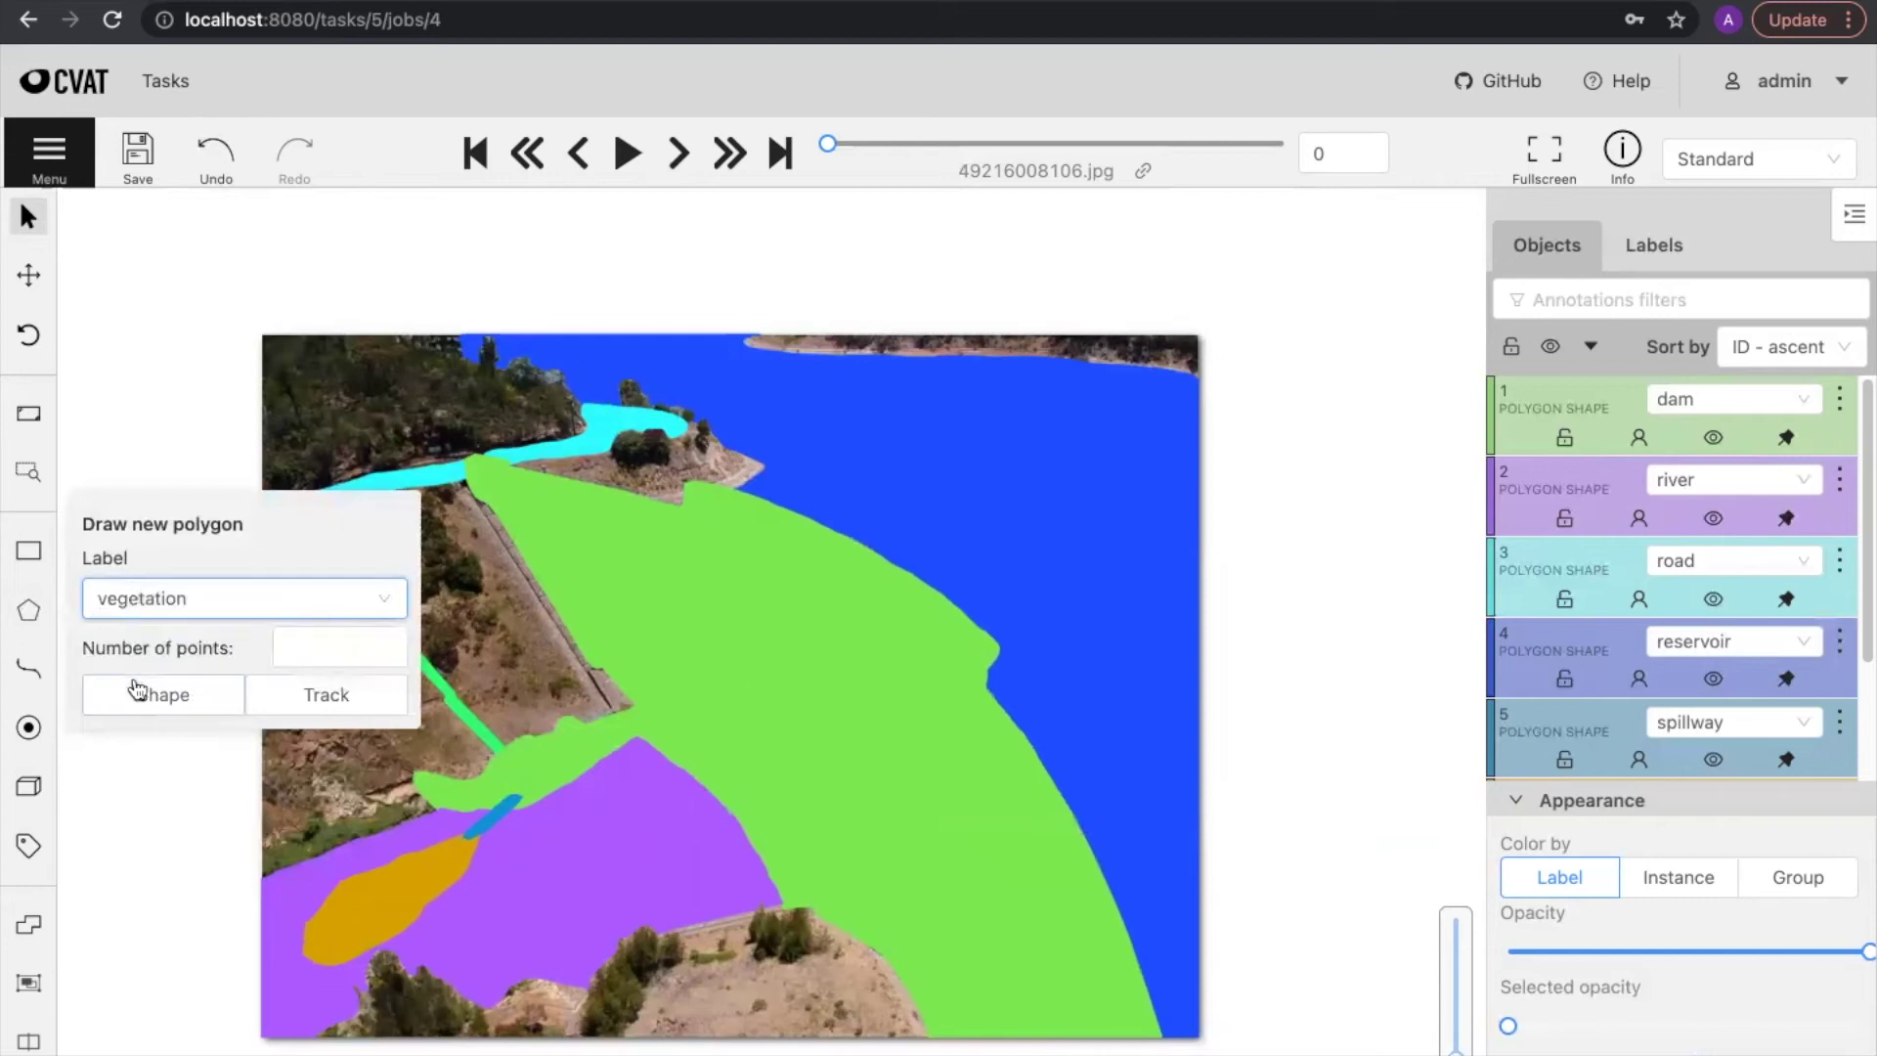
pyautogui.click(147, 692)
pyautogui.scroll(-2, 243, 625)
pyautogui.scroll(2, 244, 626)
pyautogui.scroll(5, 244, 626)
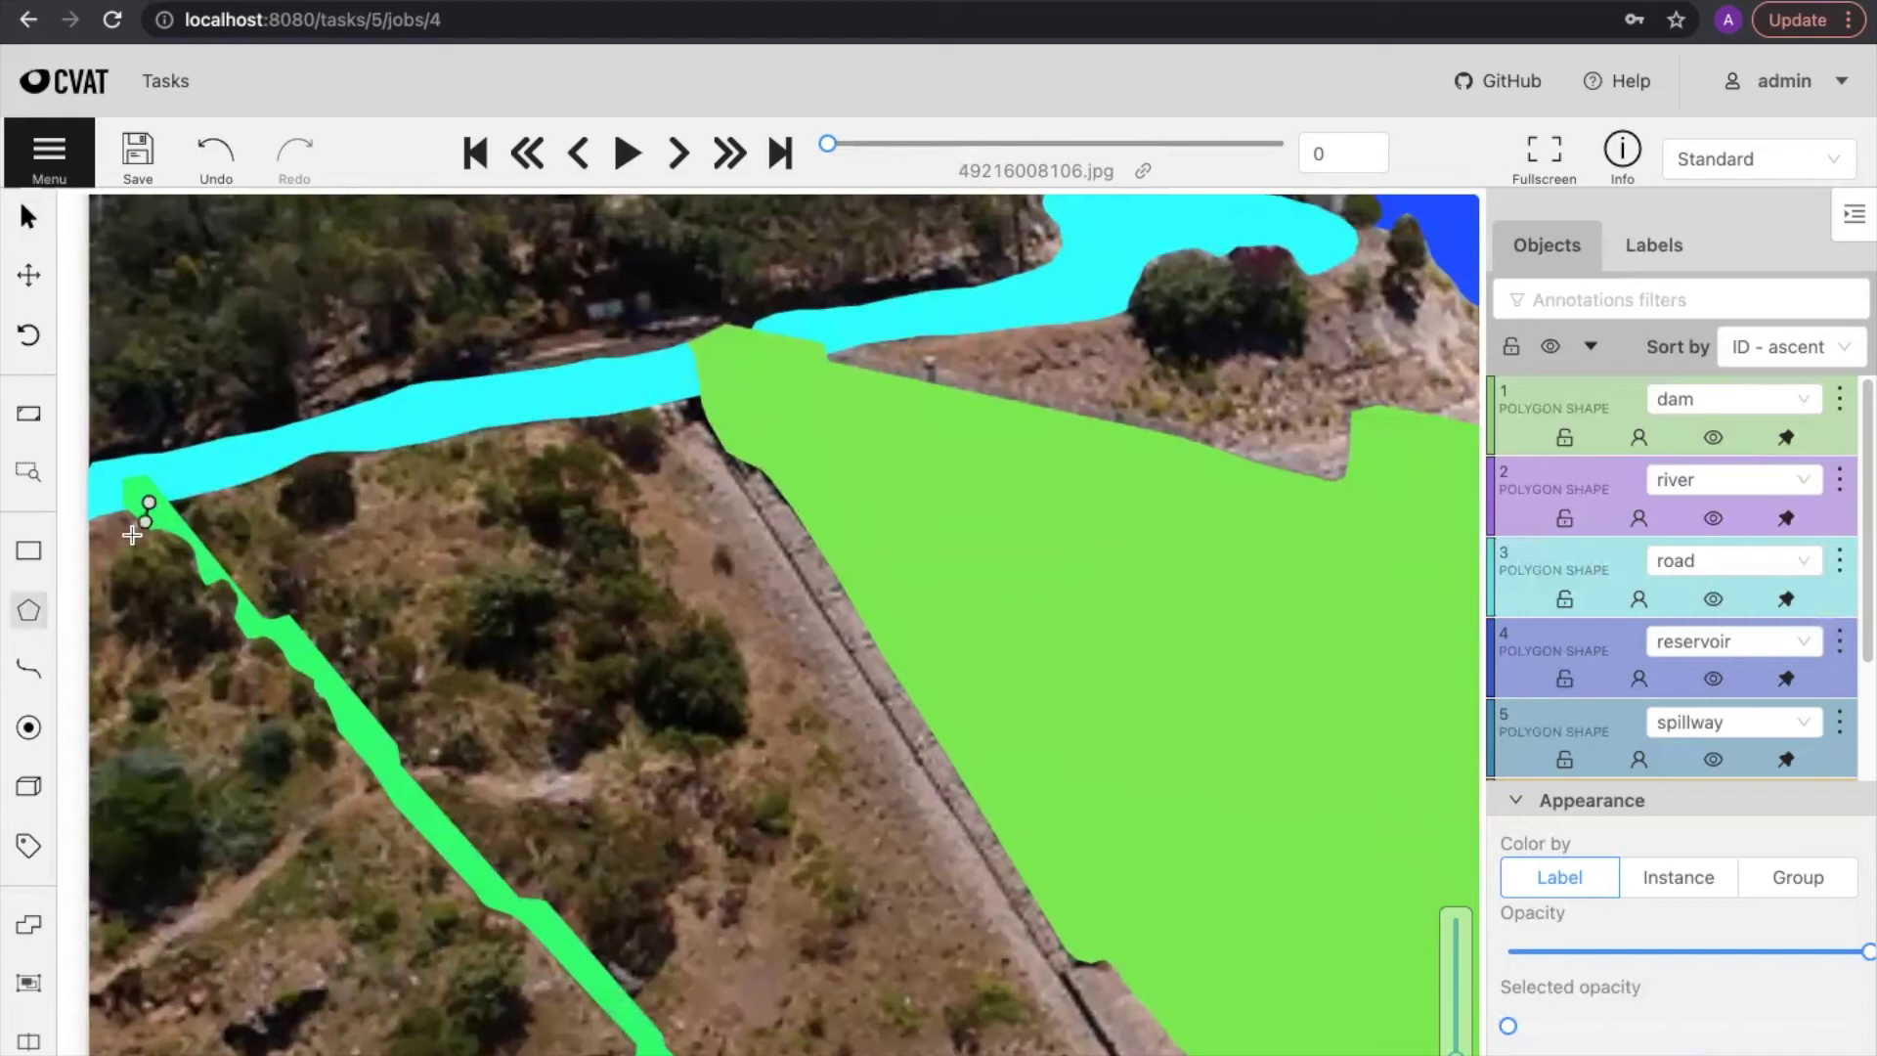
pyautogui.moveTo(124, 639); pyautogui.dragTo(371, 501)
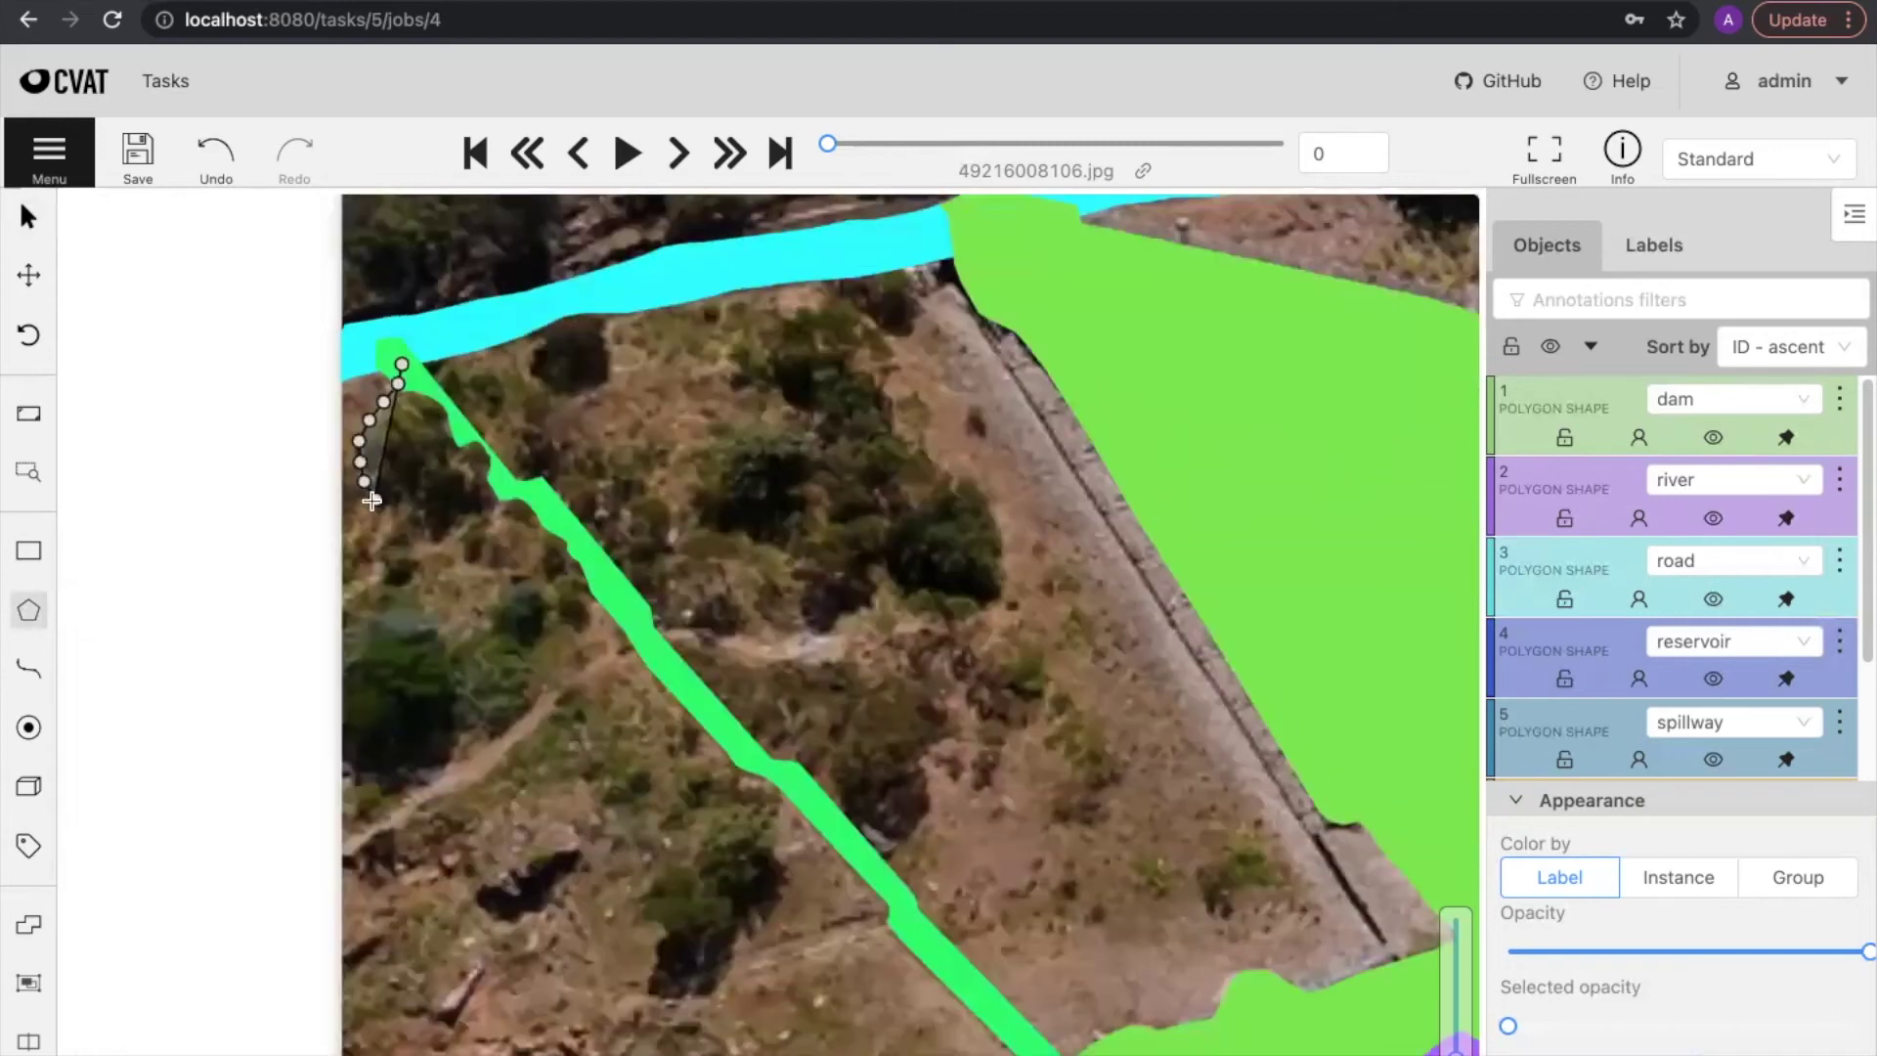
# Step: Continue the vegetation polygon around the hillside bushes, leaving out the bare soil and path, and finish it along the road's lower edge
pyautogui.click(398, 542)
pyautogui.click(377, 549)
pyautogui.click(352, 557)
pyautogui.click(325, 613)
pyautogui.click(311, 629)
pyautogui.click(295, 642)
pyautogui.moveTo(314, 812)
pyautogui.mouseDown()
pyautogui.moveTo(165, 690)
pyautogui.moveTo(249, 681)
pyautogui.moveTo(369, 599)
pyautogui.moveTo(452, 491)
pyautogui.moveTo(482, 485)
pyautogui.moveTo(501, 543)
pyautogui.moveTo(239, 706)
pyautogui.moveTo(245, 729)
pyautogui.moveTo(437, 668)
pyautogui.moveTo(471, 763)
pyautogui.moveTo(544, 816)
pyautogui.moveTo(637, 667)
pyautogui.moveTo(747, 719)
pyautogui.moveTo(815, 607)
pyautogui.moveTo(733, 895)
pyautogui.moveTo(717, 833)
pyautogui.moveTo(775, 733)
pyautogui.moveTo(766, 680)
pyautogui.moveTo(671, 577)
pyautogui.moveTo(666, 518)
pyautogui.moveTo(695, 484)
pyautogui.moveTo(659, 416)
pyautogui.moveTo(589, 430)
pyautogui.moveTo(553, 463)
pyautogui.moveTo(420, 448)
pyautogui.moveTo(409, 516)
pyautogui.moveTo(478, 527)
pyautogui.moveTo(538, 575)
pyautogui.moveTo(461, 611)
pyautogui.moveTo(452, 640)
pyautogui.moveTo(371, 587)
pyautogui.moveTo(375, 468)
pyautogui.moveTo(298, 454)
pyautogui.moveTo(537, 757)
pyautogui.mouseUp()
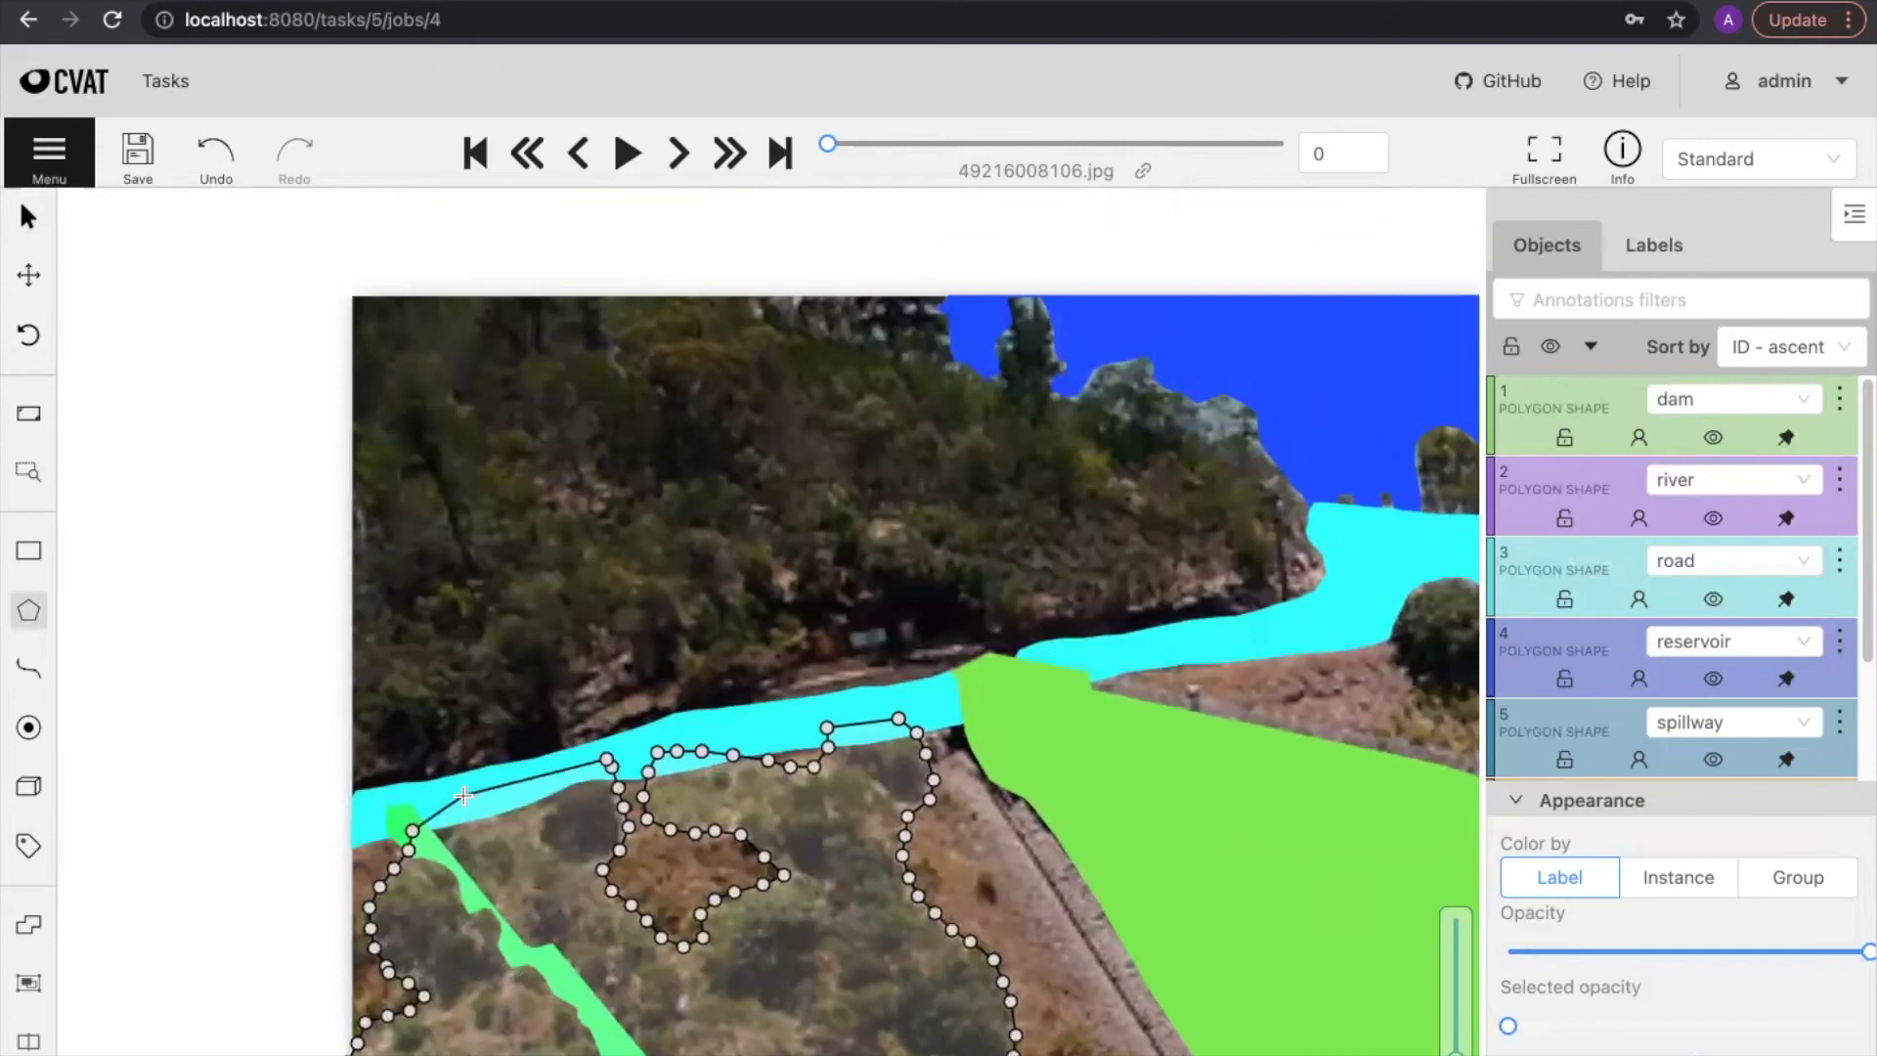
pyautogui.press('n')
pyautogui.moveTo(531, 890); pyautogui.dragTo(550, 723)
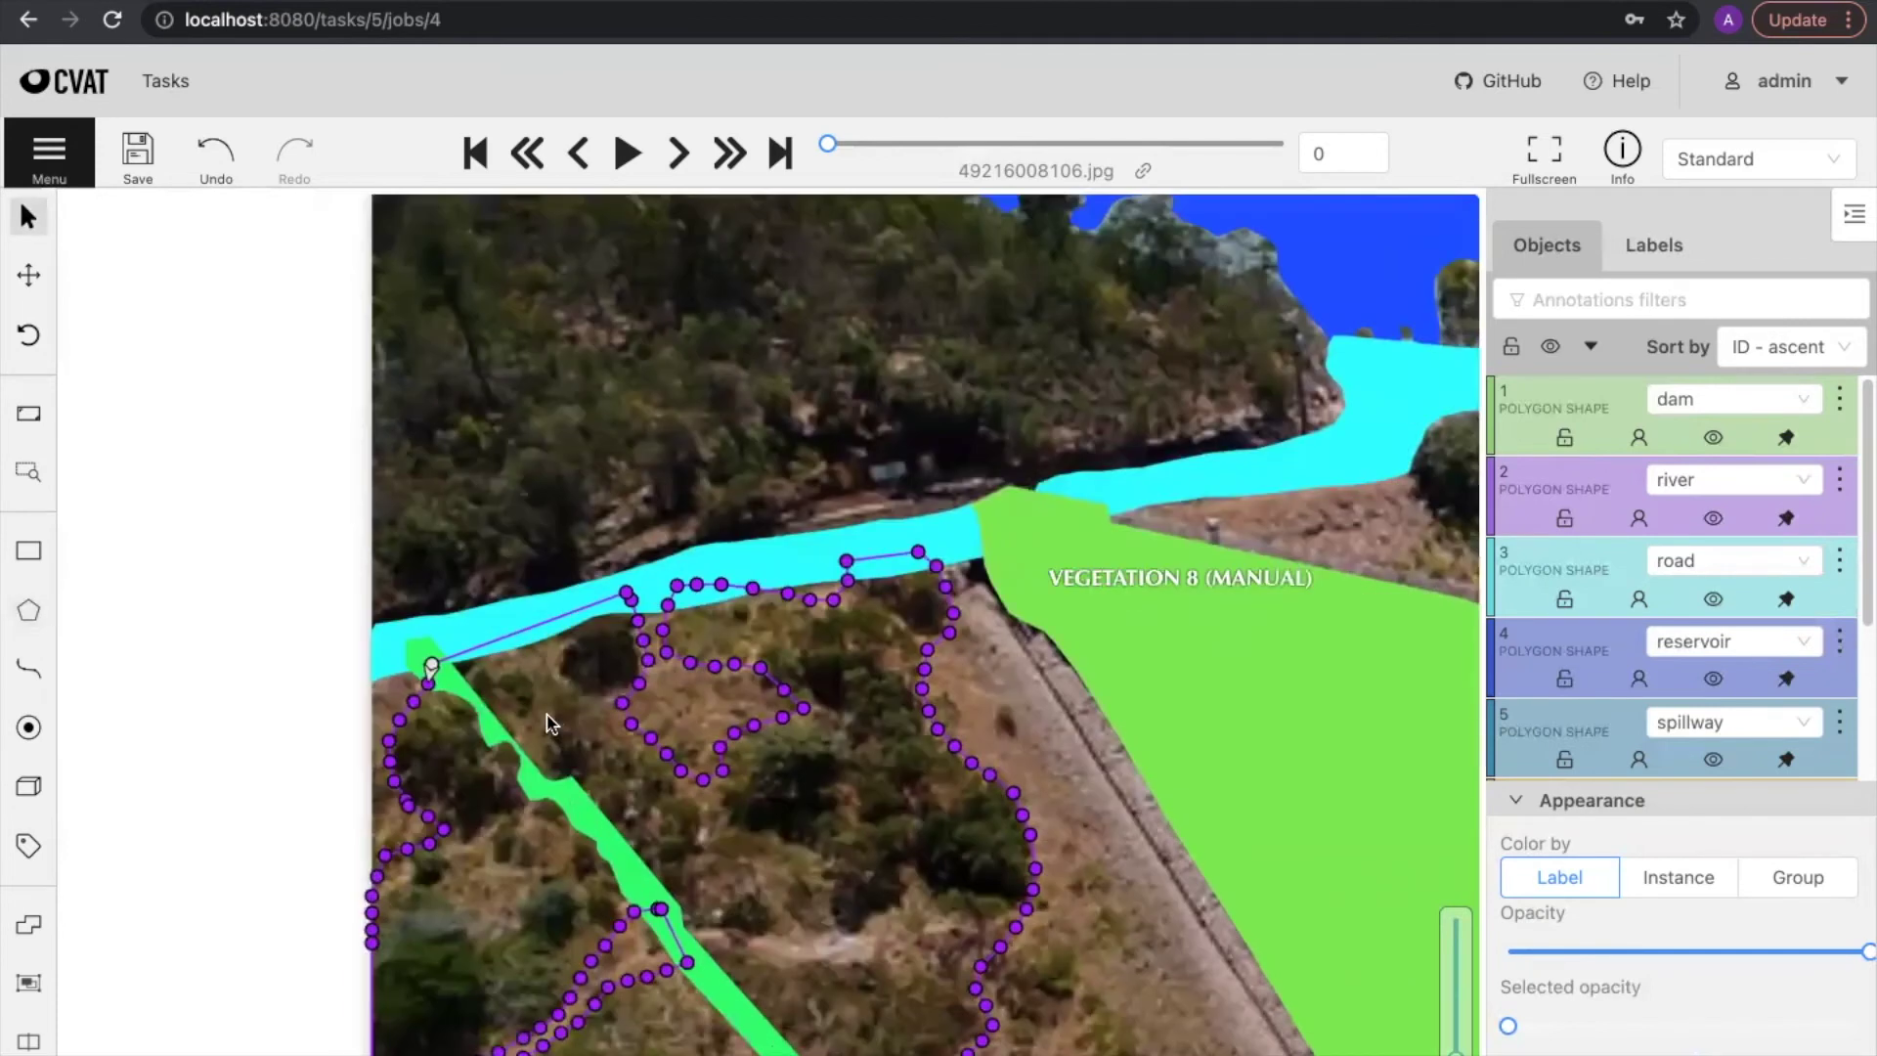
pyautogui.scroll(-4, 285, 794)
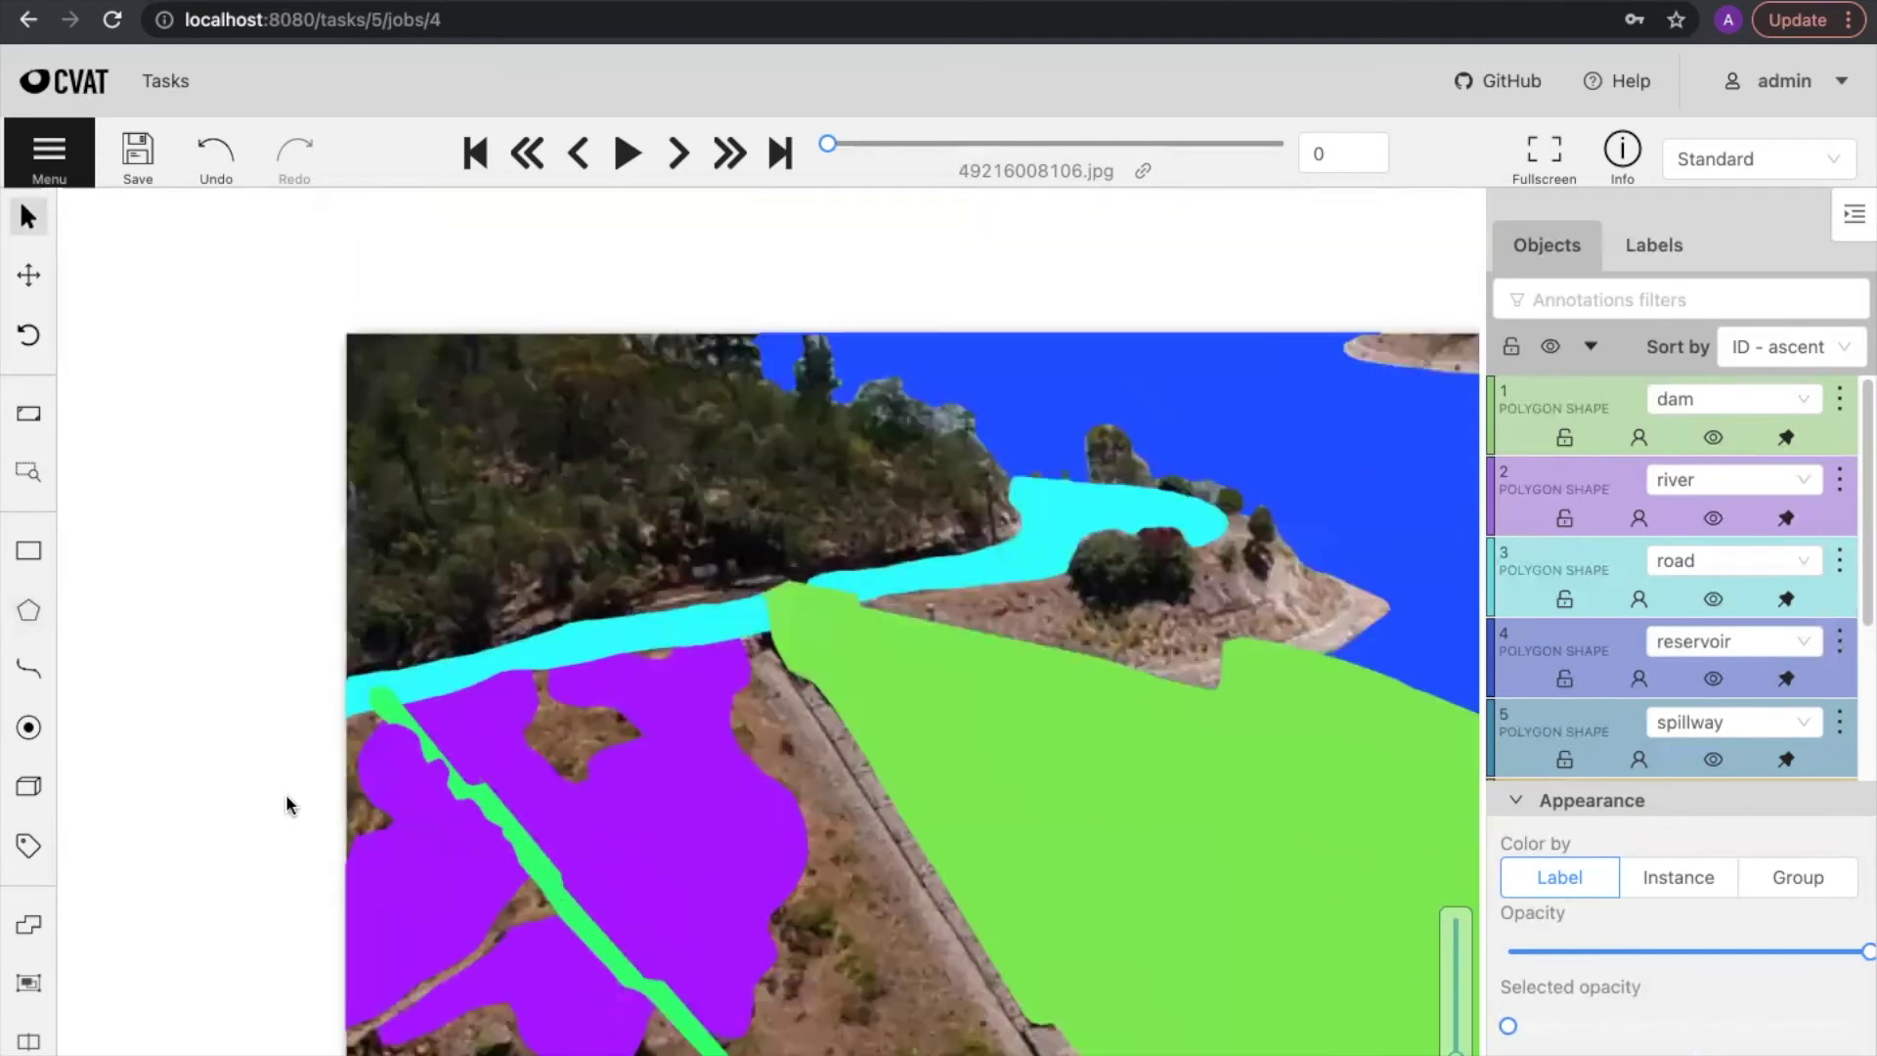
# Step: Start another vegetation polygon just outside the image's upper-left corner and extend it across the wooded hillside and reservoir towards the headland
pyautogui.press('n')
pyautogui.scroll(3, 310, 436)
pyautogui.scroll(2, 312, 415)
pyautogui.click(235, 343)
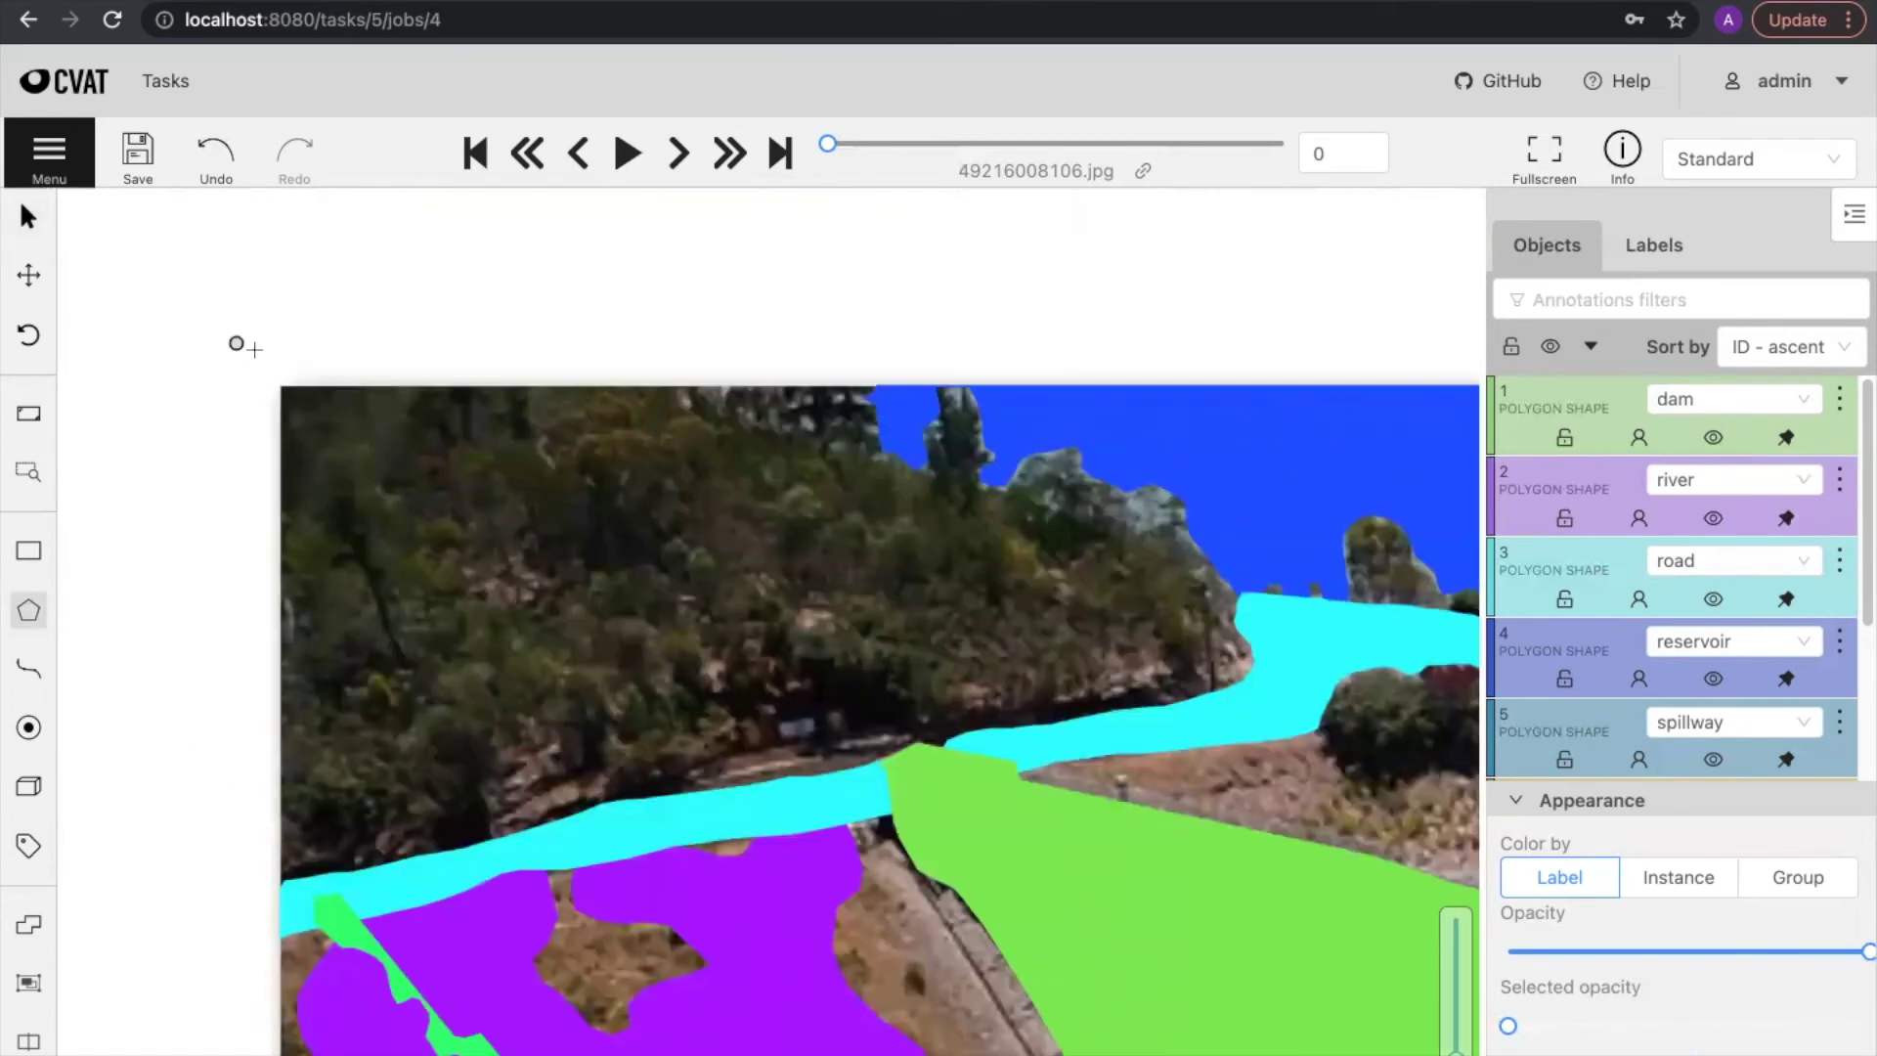
pyautogui.click(1165, 342)
pyautogui.moveTo(1335, 513); pyautogui.dragTo(850, 470)
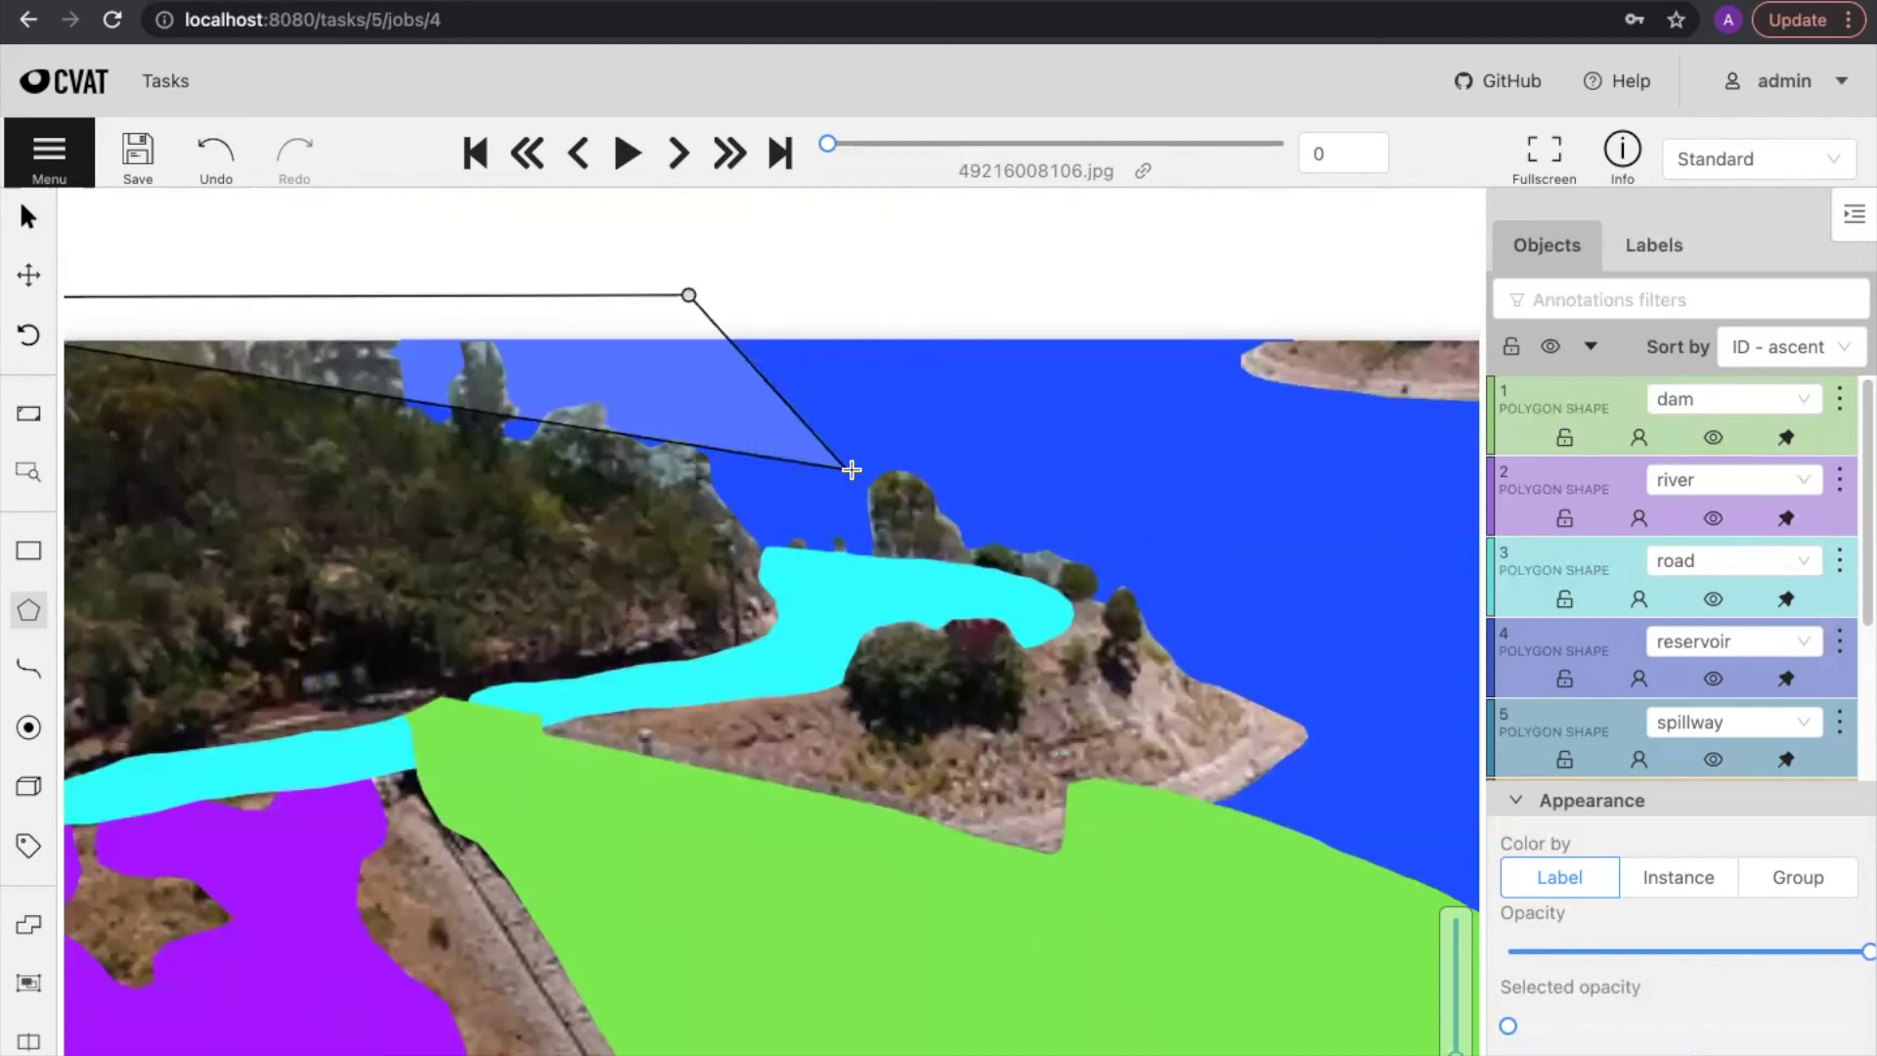
pyautogui.click(1108, 501)
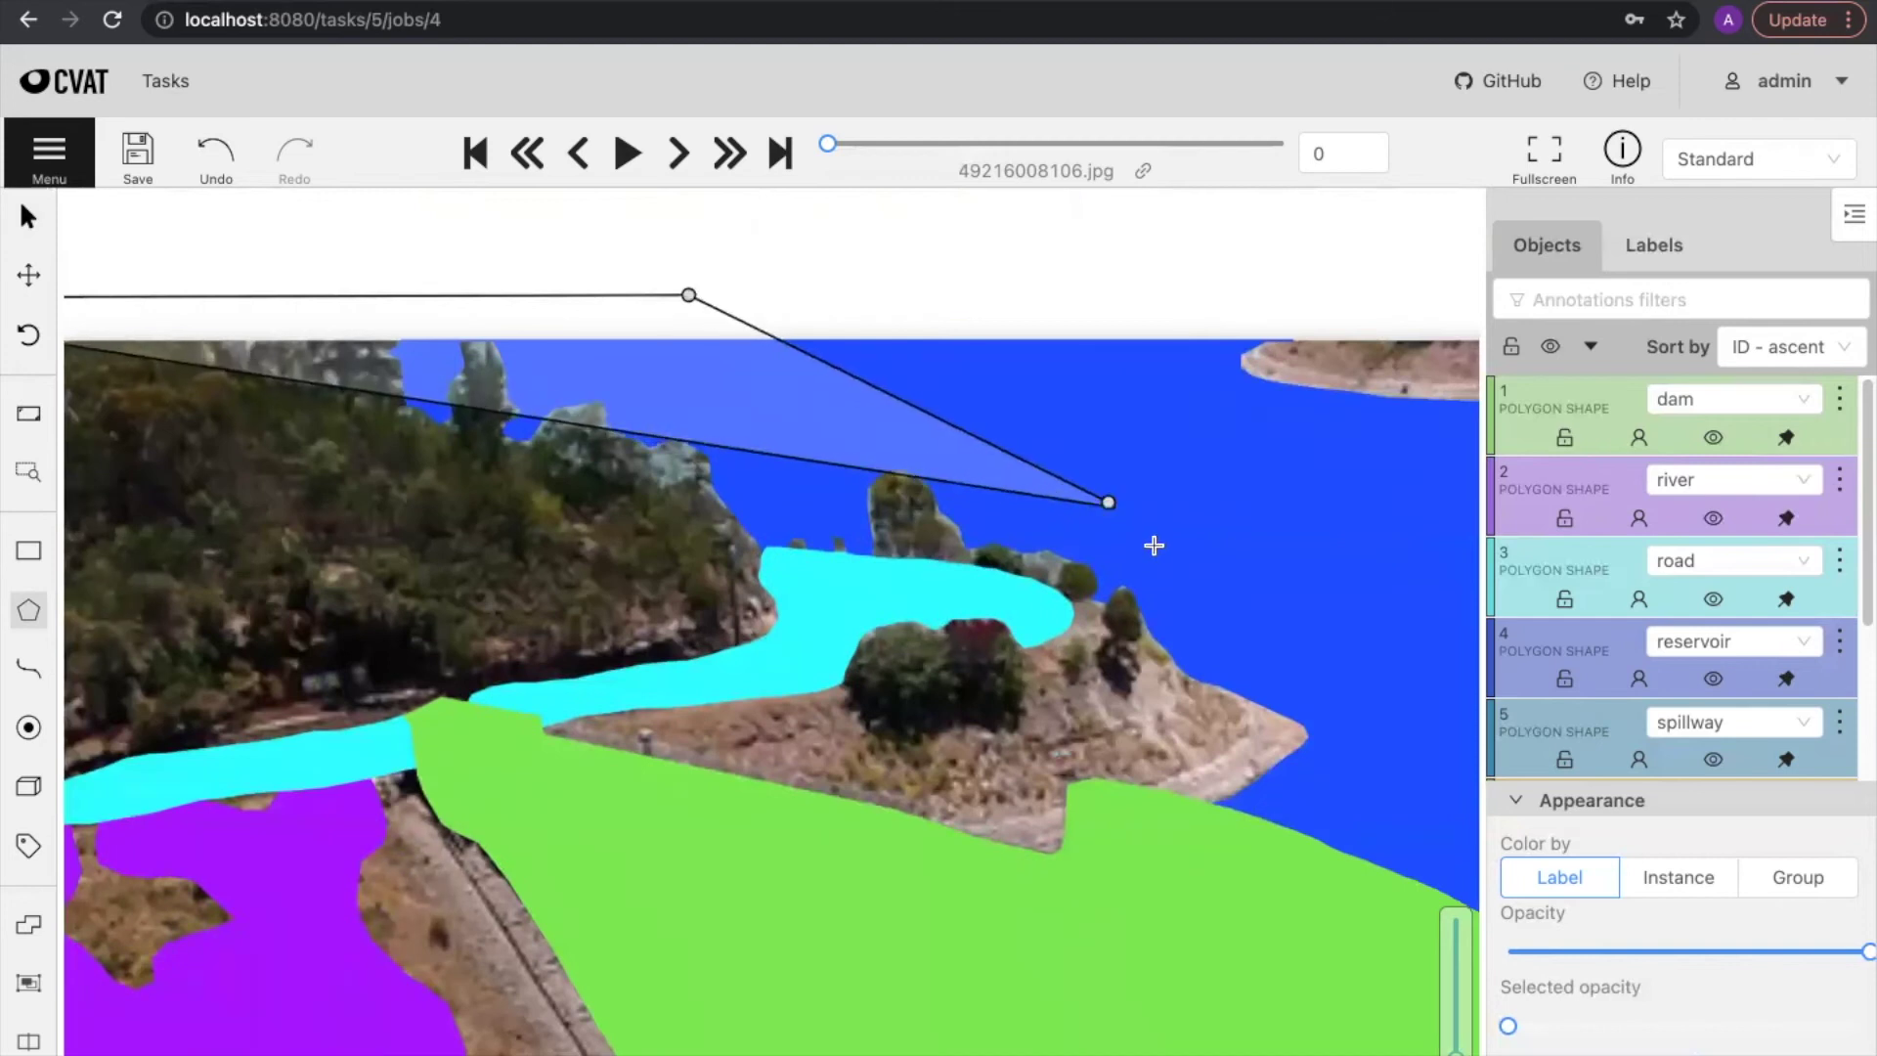
# Step: Trace the vegetation polygon around the trees at the headland's tip and down the outer side of the large dark bush
pyautogui.click(1159, 606)
pyautogui.click(1156, 625)
pyautogui.click(1146, 641)
pyautogui.click(1126, 647)
pyautogui.click(1109, 637)
pyautogui.click(1102, 618)
pyautogui.click(1086, 605)
pyautogui.click(1066, 608)
pyautogui.click(1042, 608)
pyautogui.click(1030, 629)
pyautogui.click(1027, 674)
pyautogui.click(1026, 700)
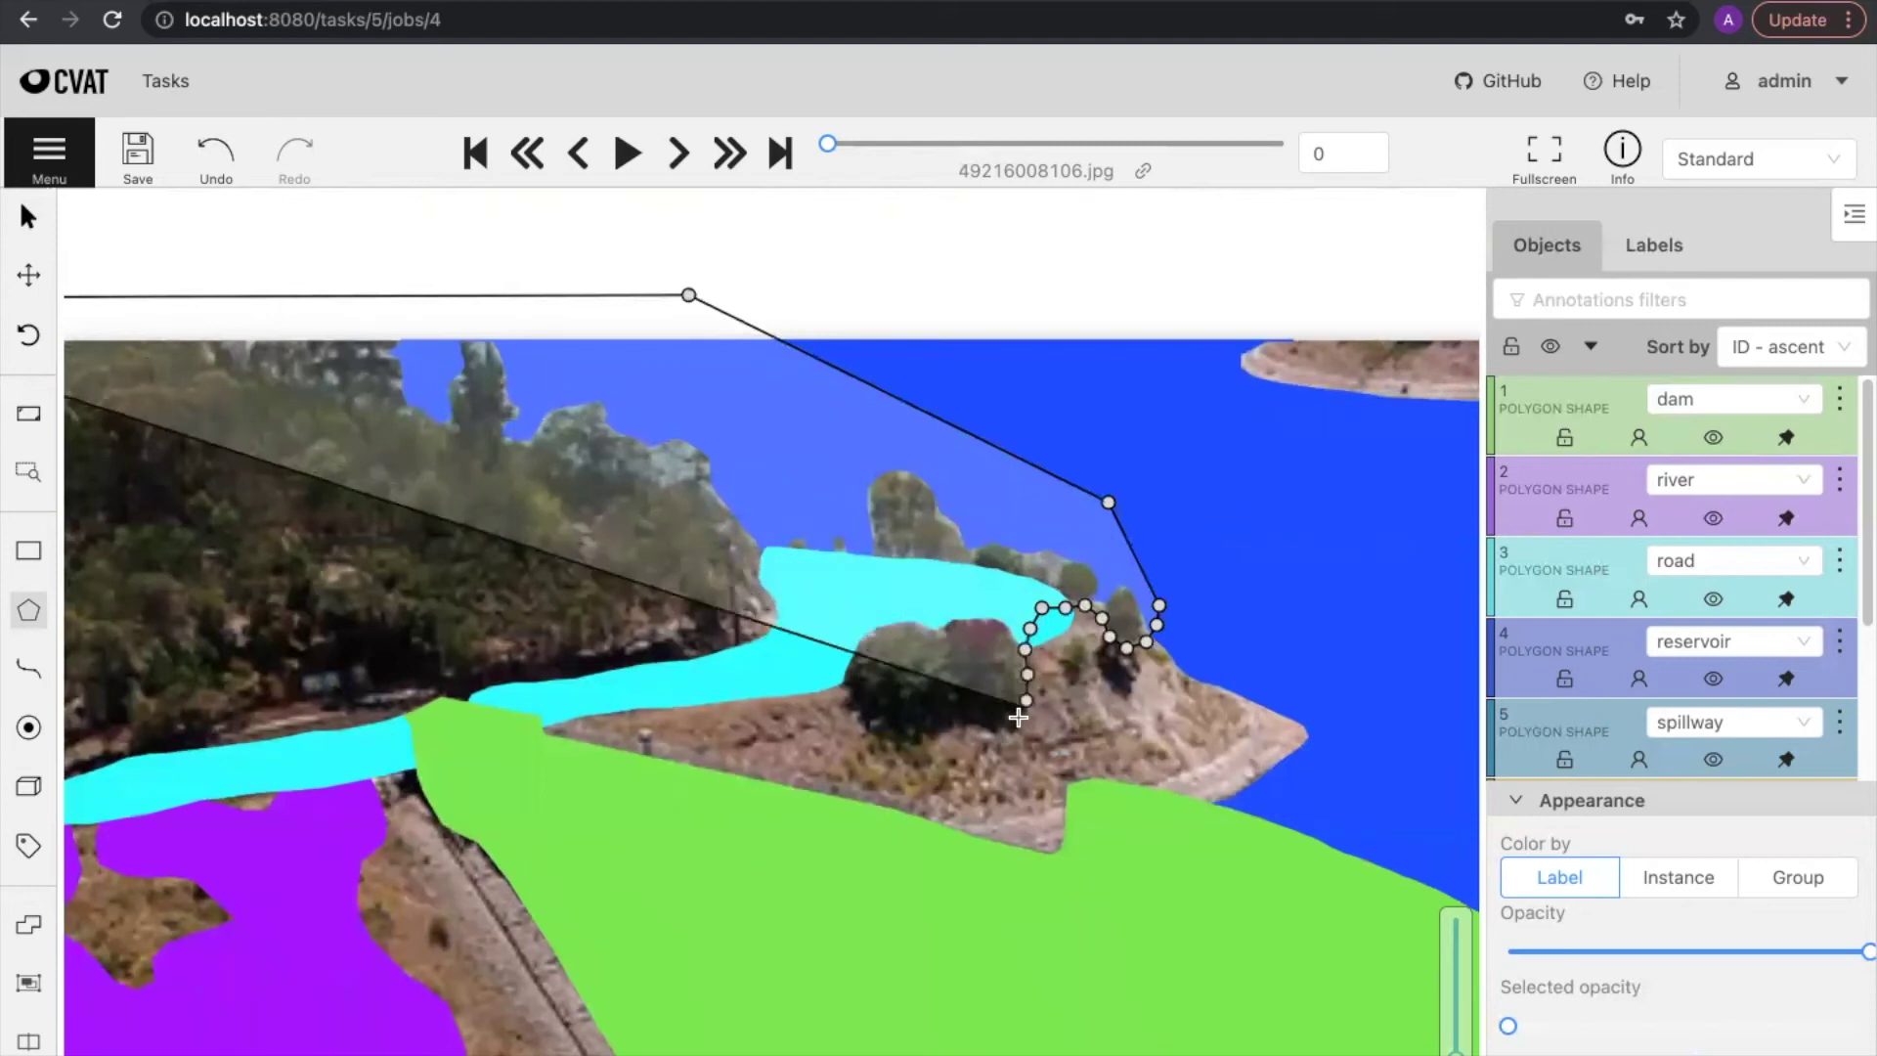
# Step: Continue the vegetation polygon beneath the dark bush and back along the road past the image's left edge, and finish the shape
pyautogui.click(1019, 718)
pyautogui.click(989, 728)
pyautogui.click(958, 727)
pyautogui.click(914, 735)
pyautogui.click(892, 735)
pyautogui.click(856, 711)
pyautogui.click(840, 697)
pyautogui.click(818, 675)
pyautogui.click(802, 658)
pyautogui.moveTo(670, 679); pyautogui.dragTo(1203, 657)
pyautogui.click(1014, 701)
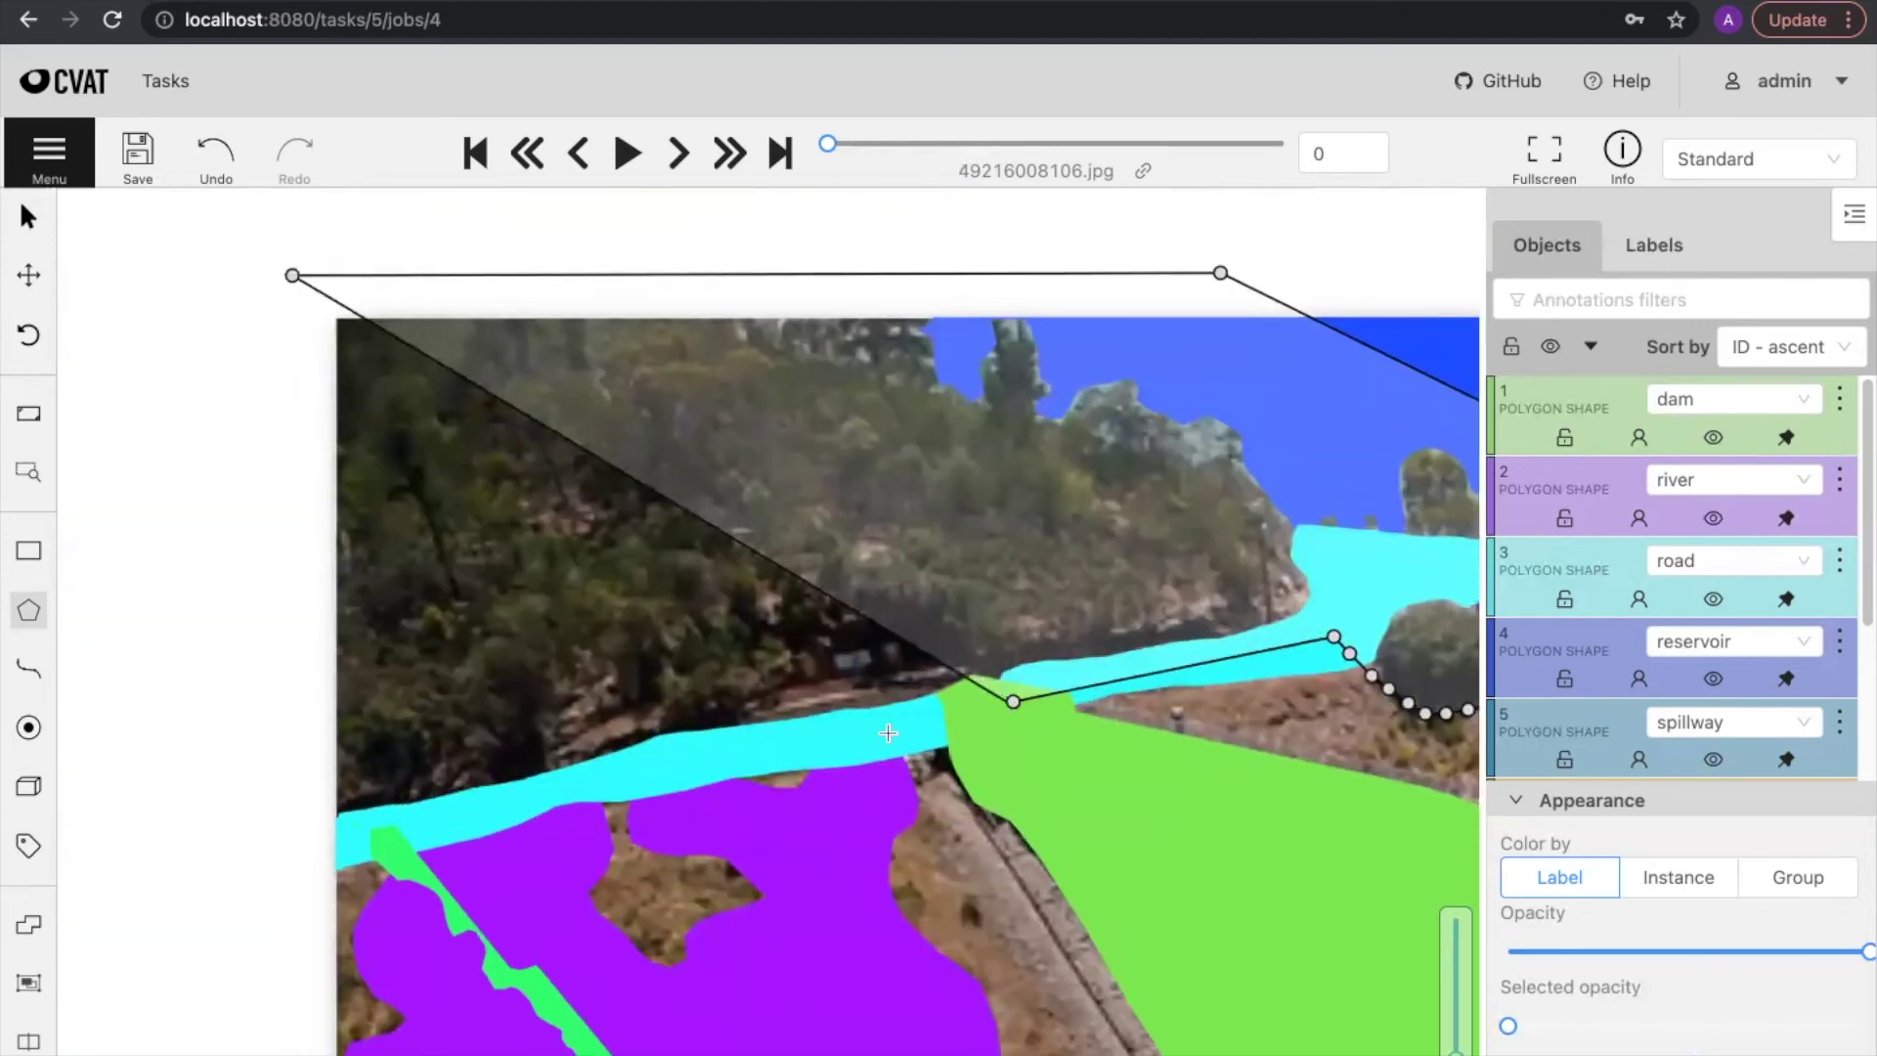
pyautogui.click(679, 752)
pyautogui.click(290, 843)
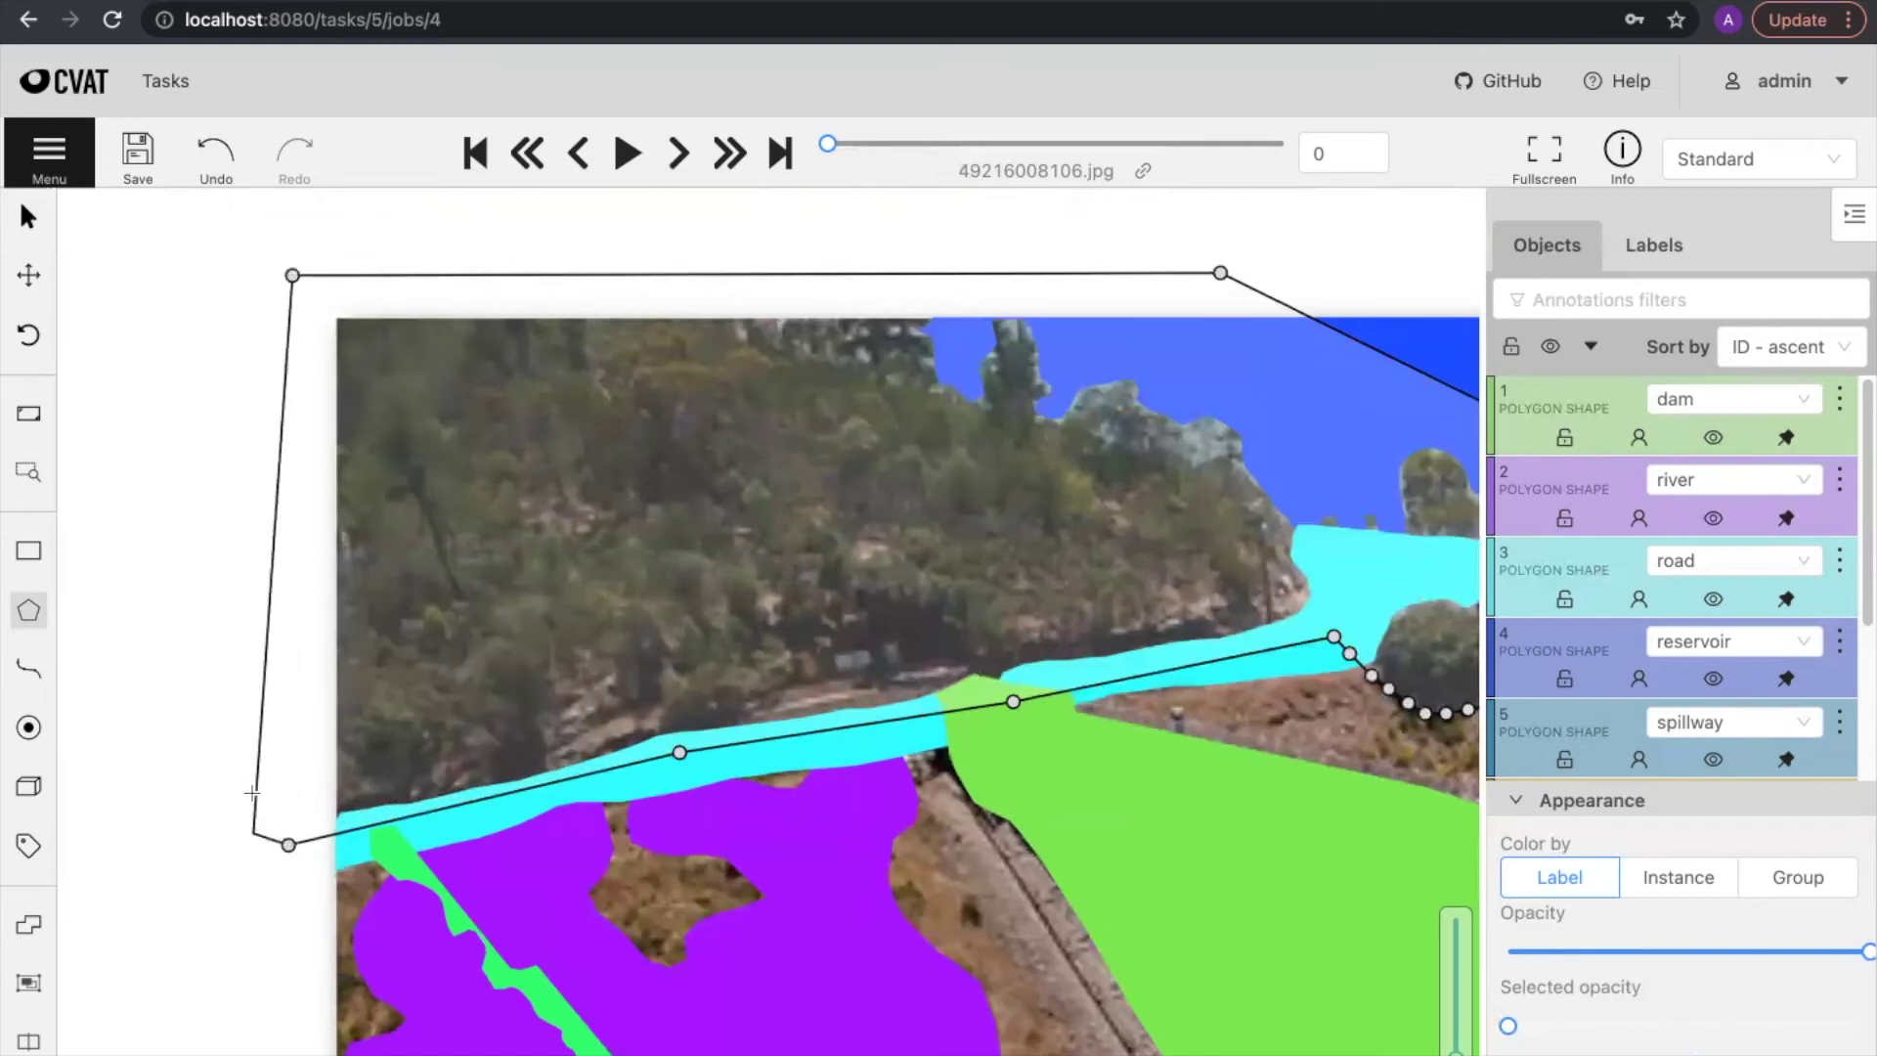
pyautogui.press('n')
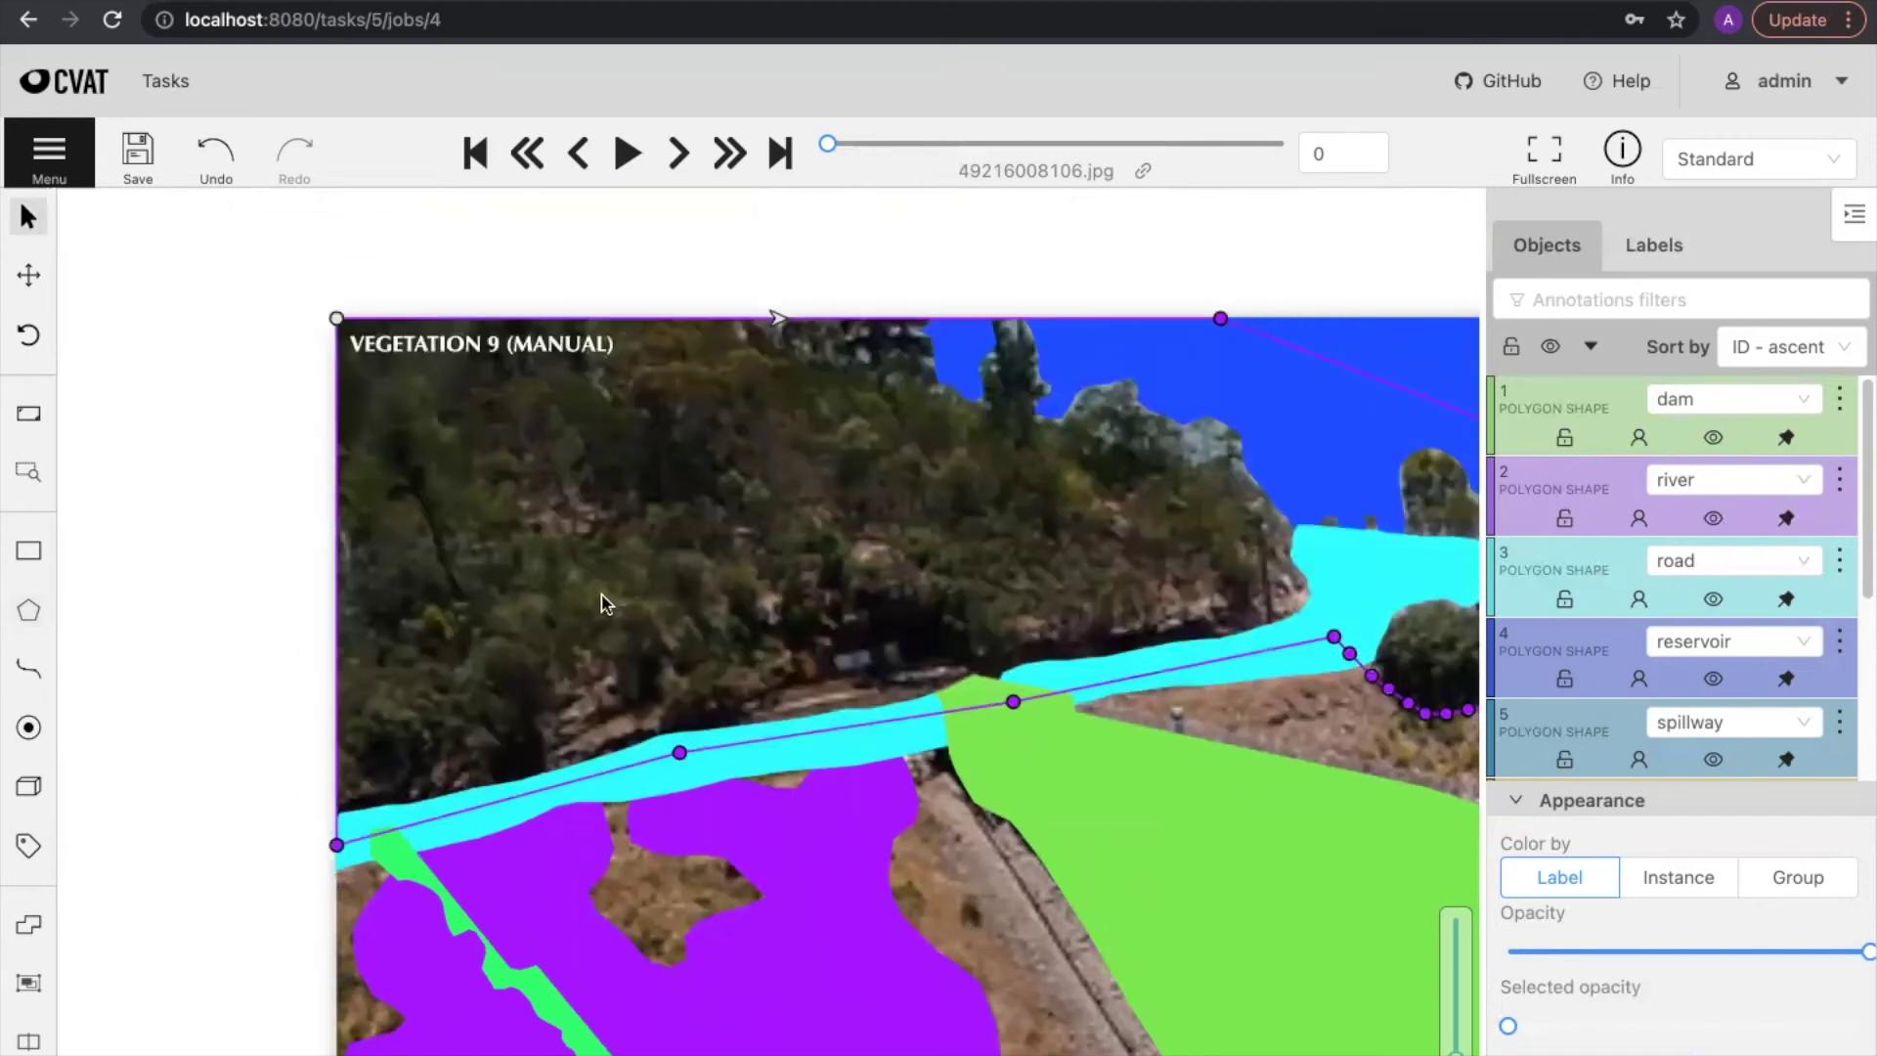
# Step: Start a vegetation polygon around the trees on the image's lower-left edge and trace around the bare rock to the next tree cluster
pyautogui.scroll(-5, 274, 626)
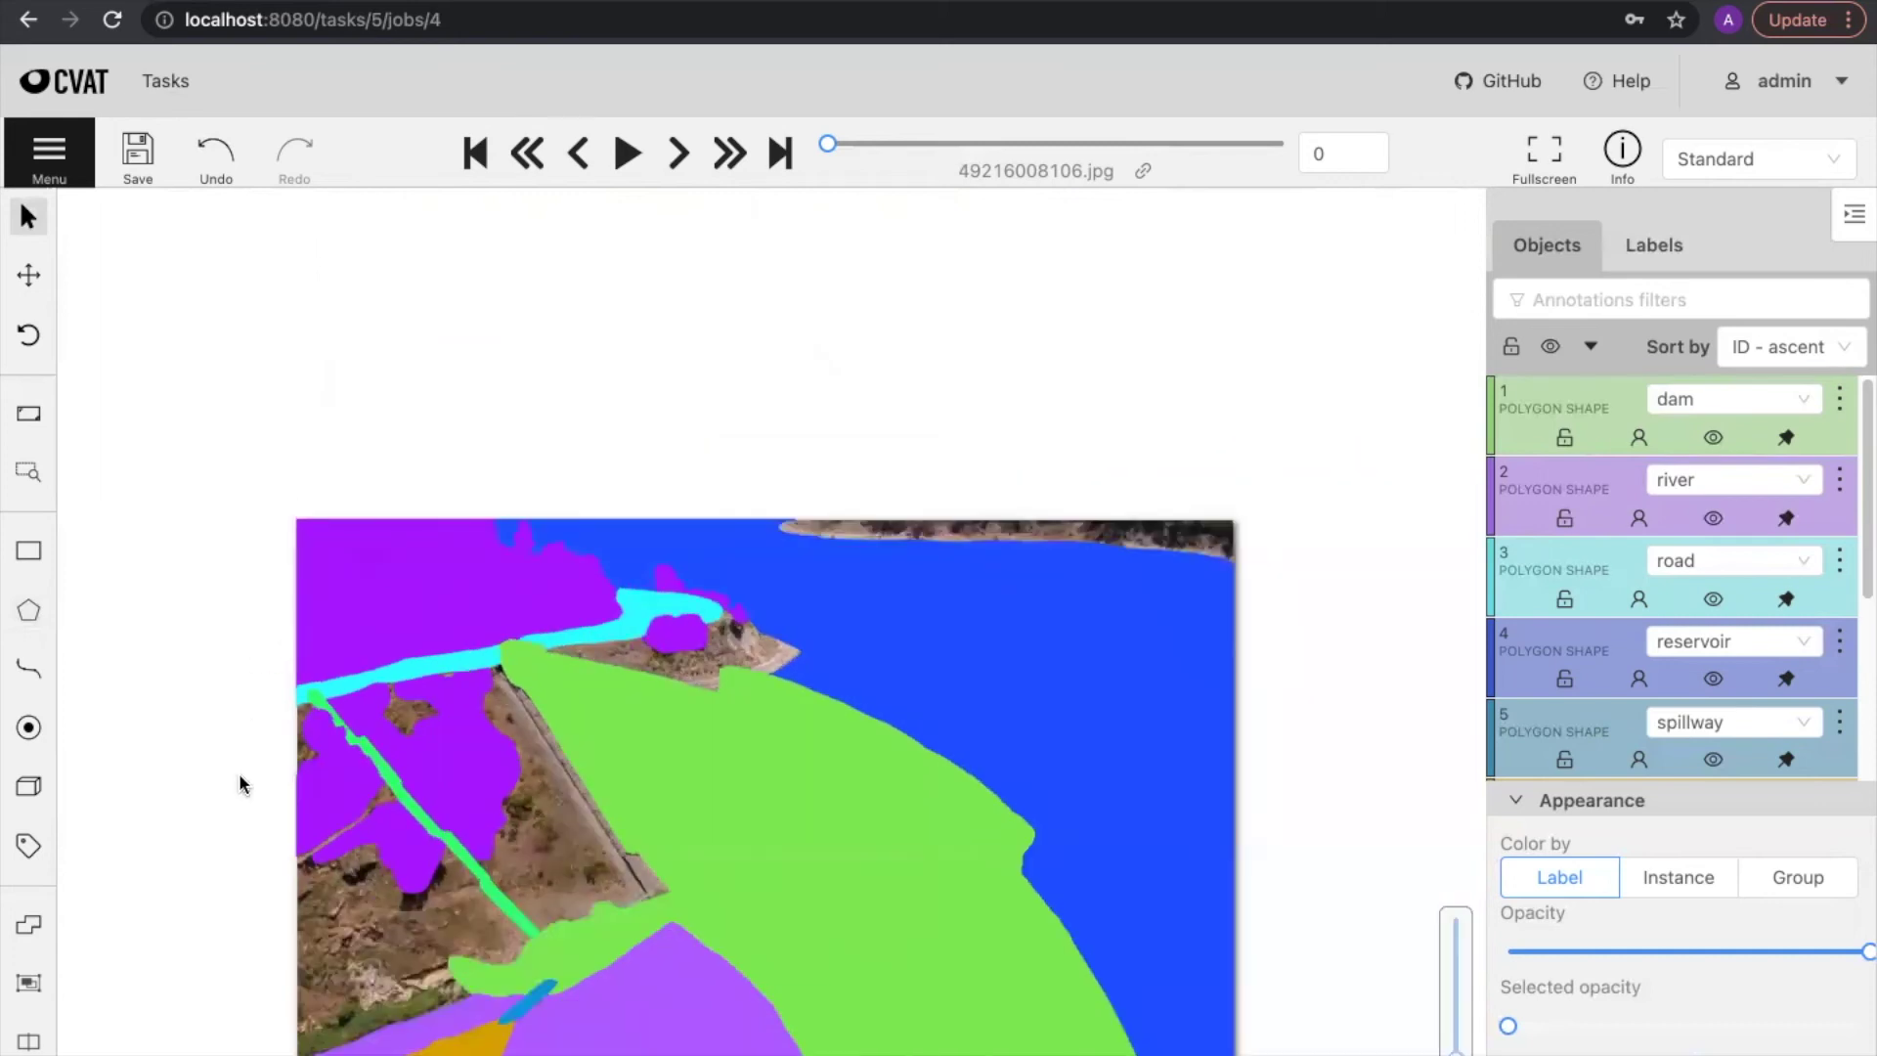
pyautogui.press('n')
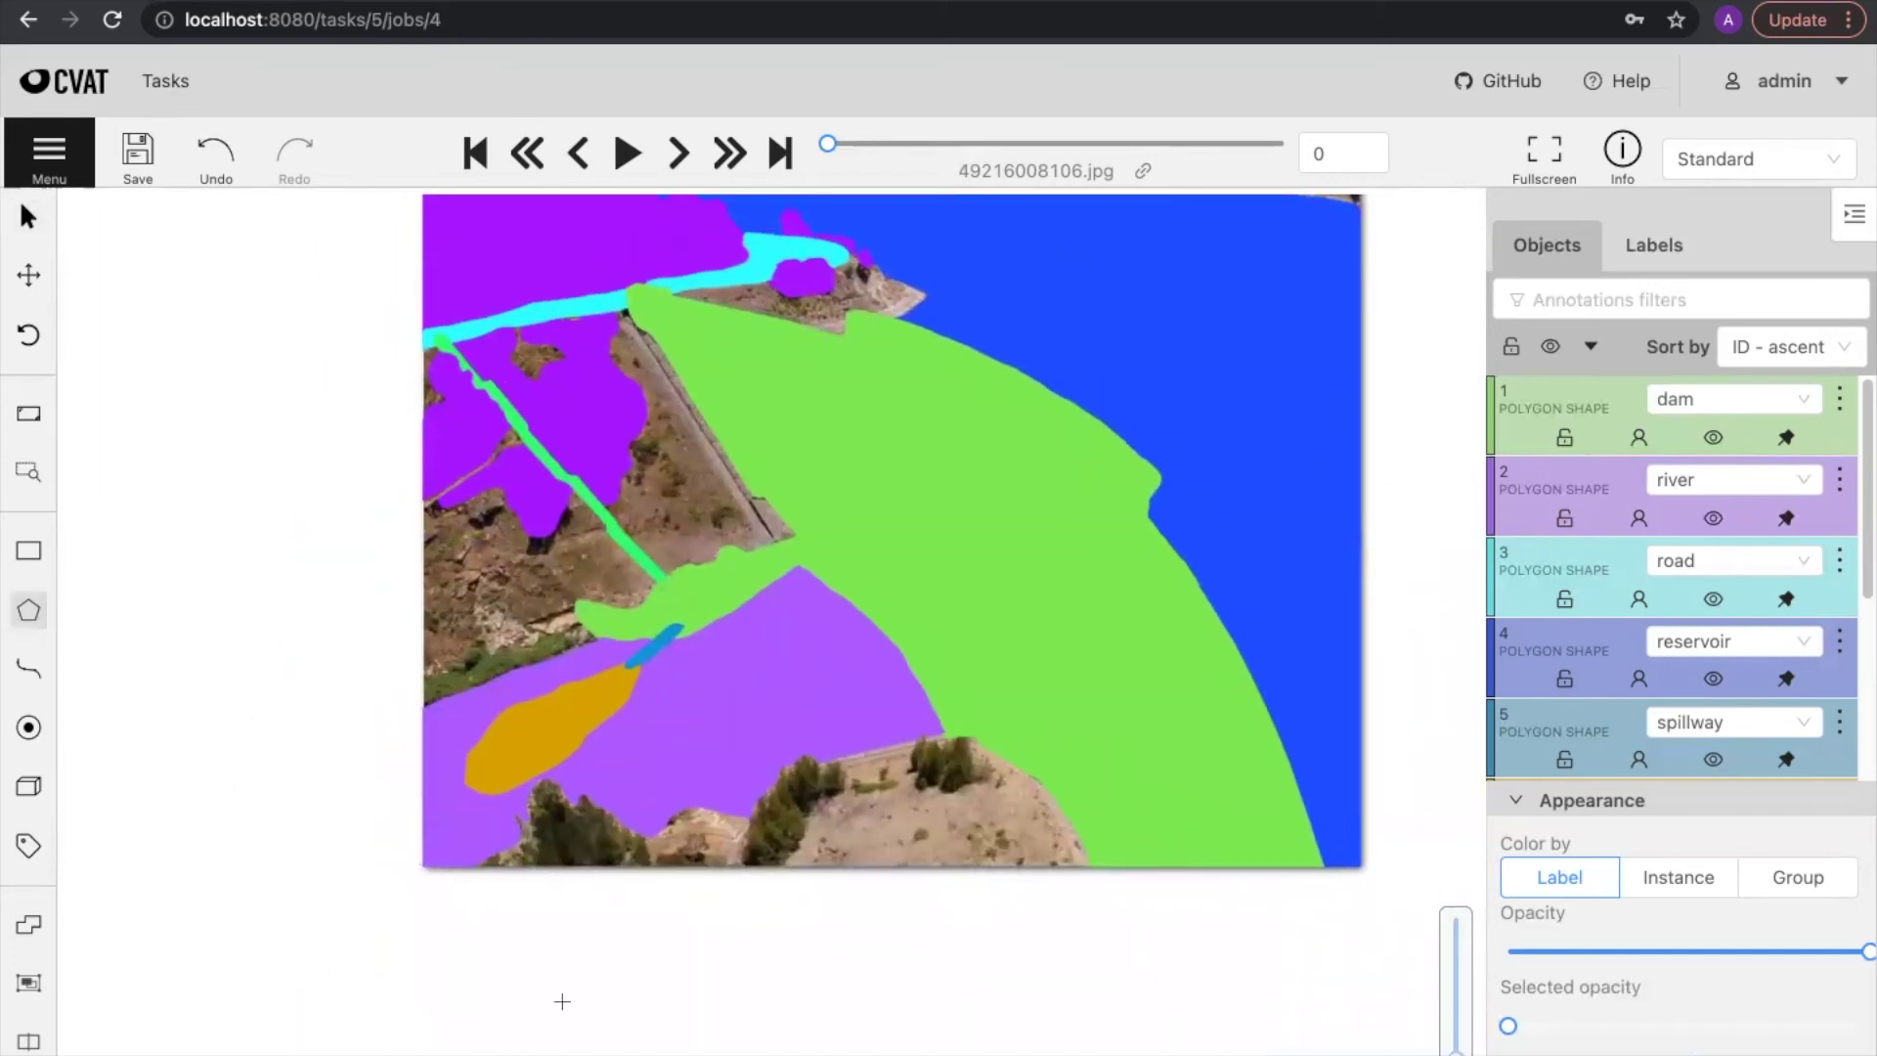
pyautogui.scroll(-1, 565, 919)
pyautogui.scroll(5, 557, 913)
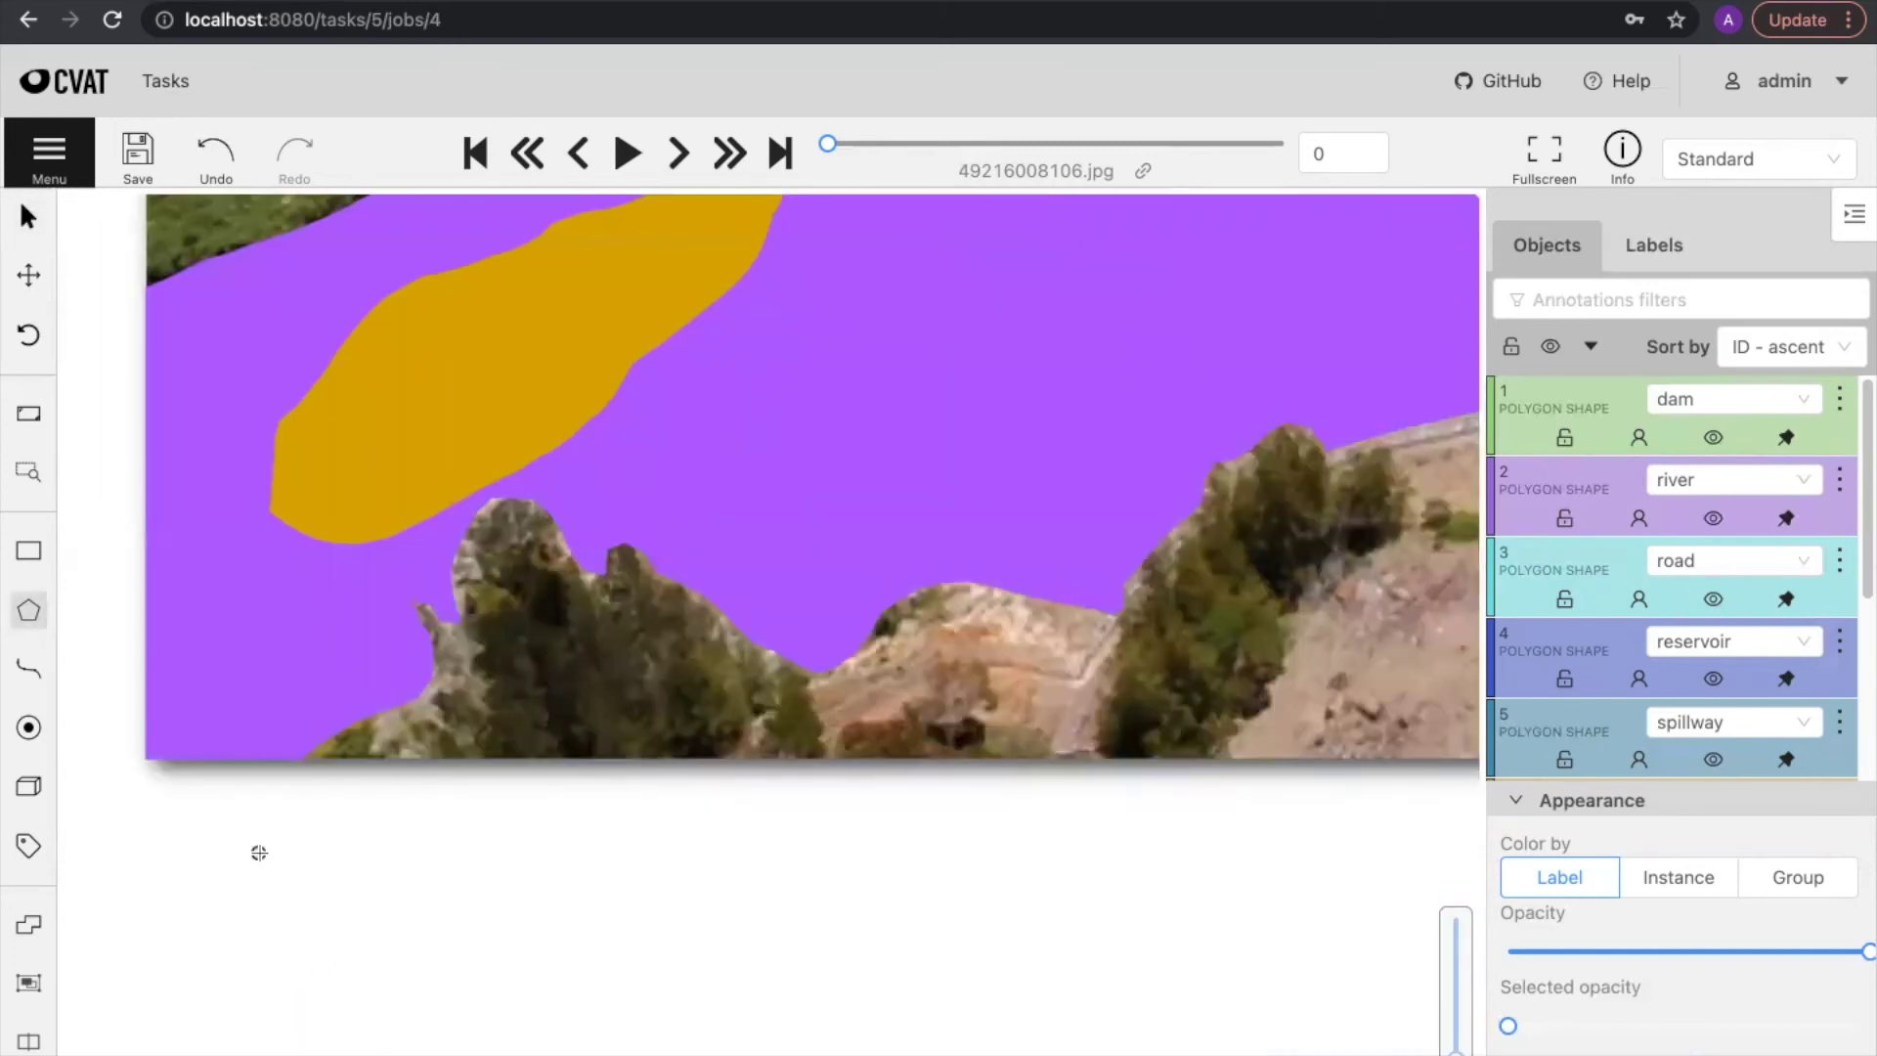
pyautogui.click(259, 852)
pyautogui.click(222, 570)
pyautogui.click(474, 412)
pyautogui.moveTo(821, 497); pyautogui.dragTo(369, 524)
pyautogui.moveTo(355, 678)
pyautogui.mouseDown()
pyautogui.moveTo(389, 755)
pyautogui.moveTo(535, 691)
pyautogui.moveTo(613, 818)
pyautogui.moveTo(653, 797)
pyautogui.moveTo(637, 735)
pyautogui.moveTo(653, 605)
pyautogui.mouseUp()
# Step: Trace the polygon around the second tree cluster, return below the image's lower edge, and finish the shape
pyautogui.click(664, 491)
pyautogui.click(817, 399)
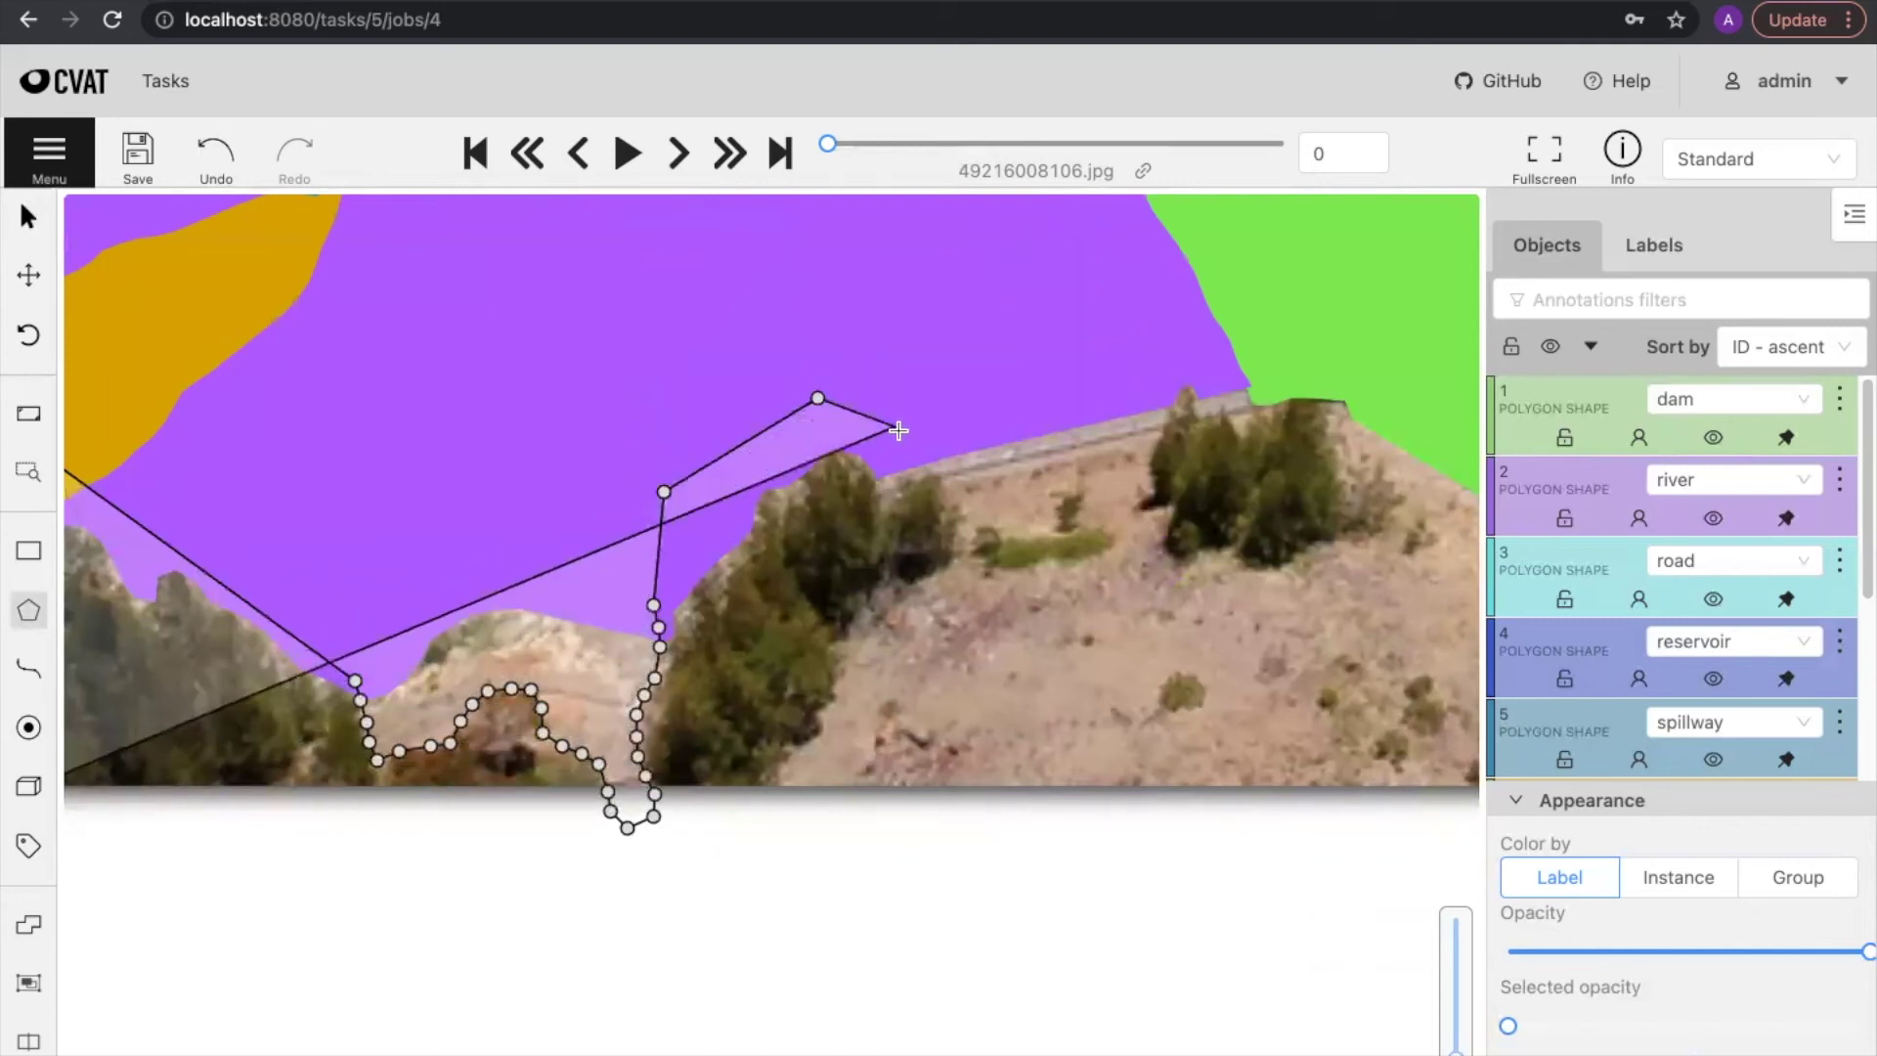
pyautogui.moveTo(913, 449)
pyautogui.mouseDown()
pyautogui.moveTo(958, 544)
pyautogui.moveTo(834, 653)
pyautogui.moveTo(777, 840)
pyautogui.mouseUp()
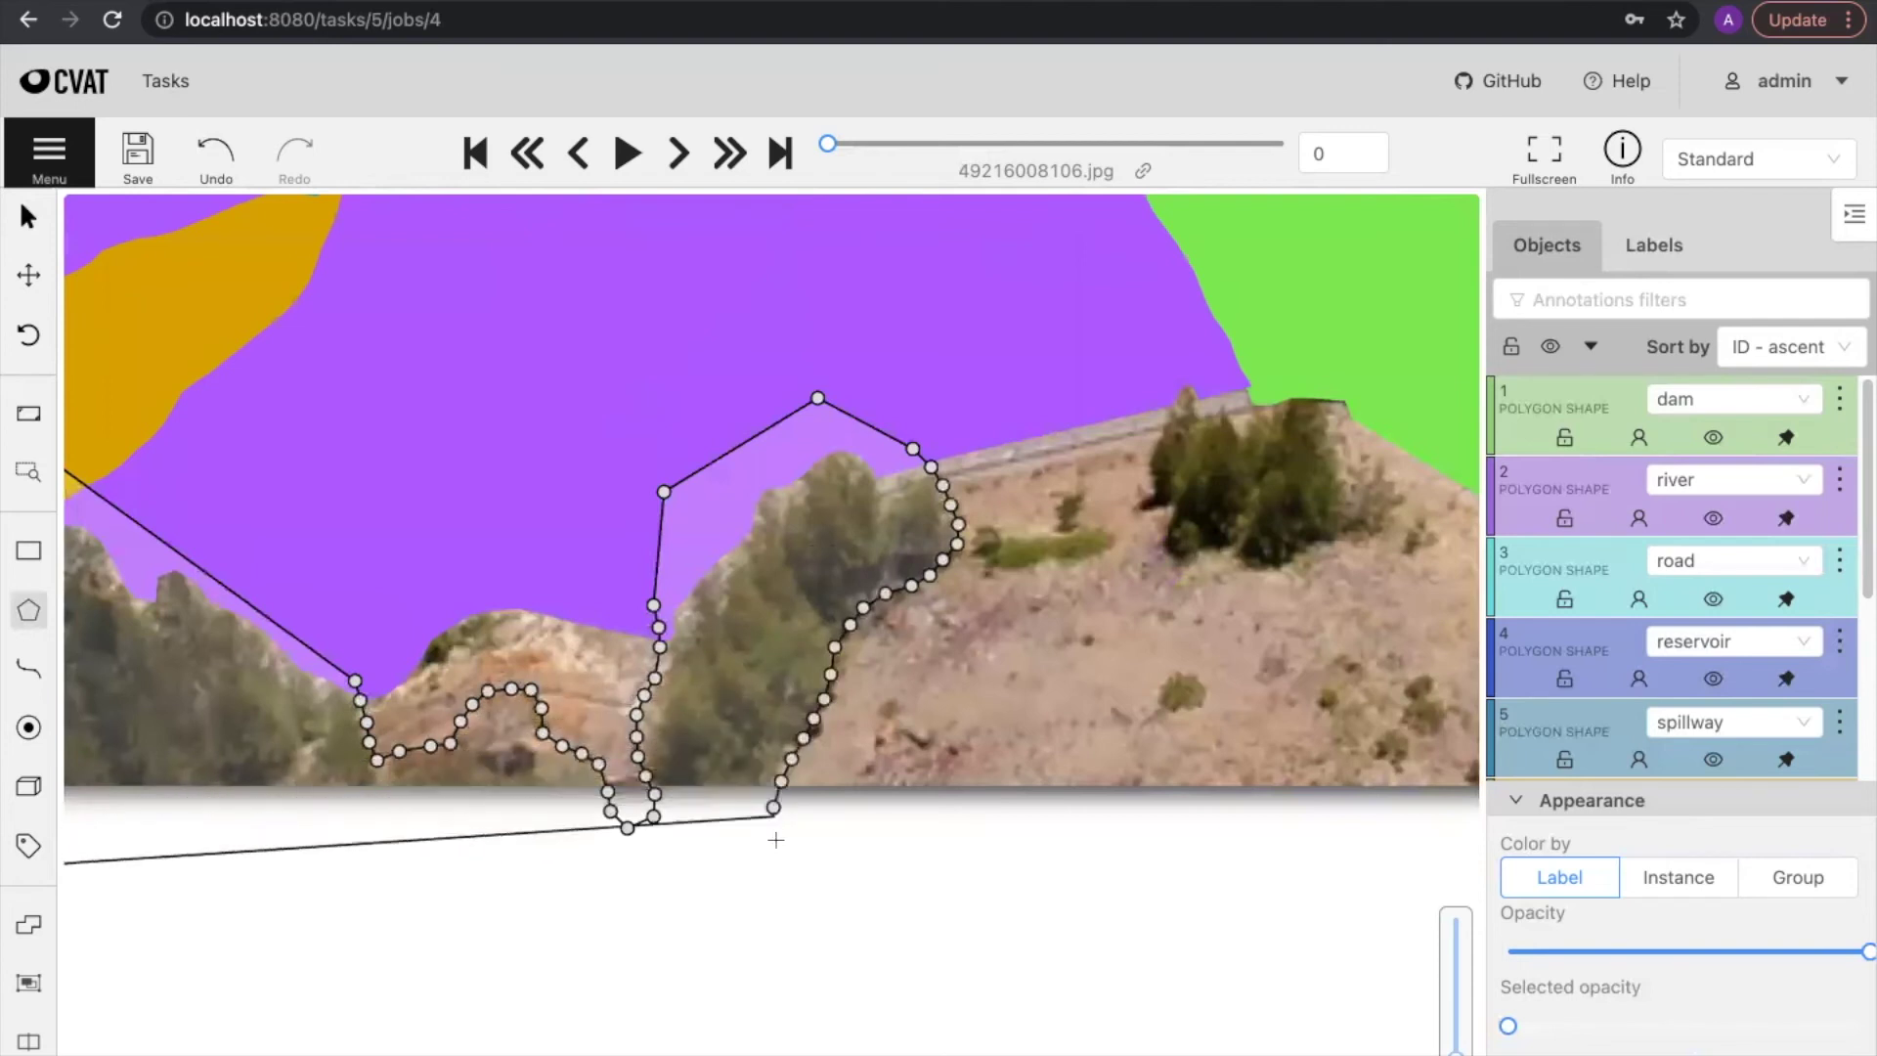
pyautogui.scroll(-2, 759, 884)
pyautogui.click(547, 940)
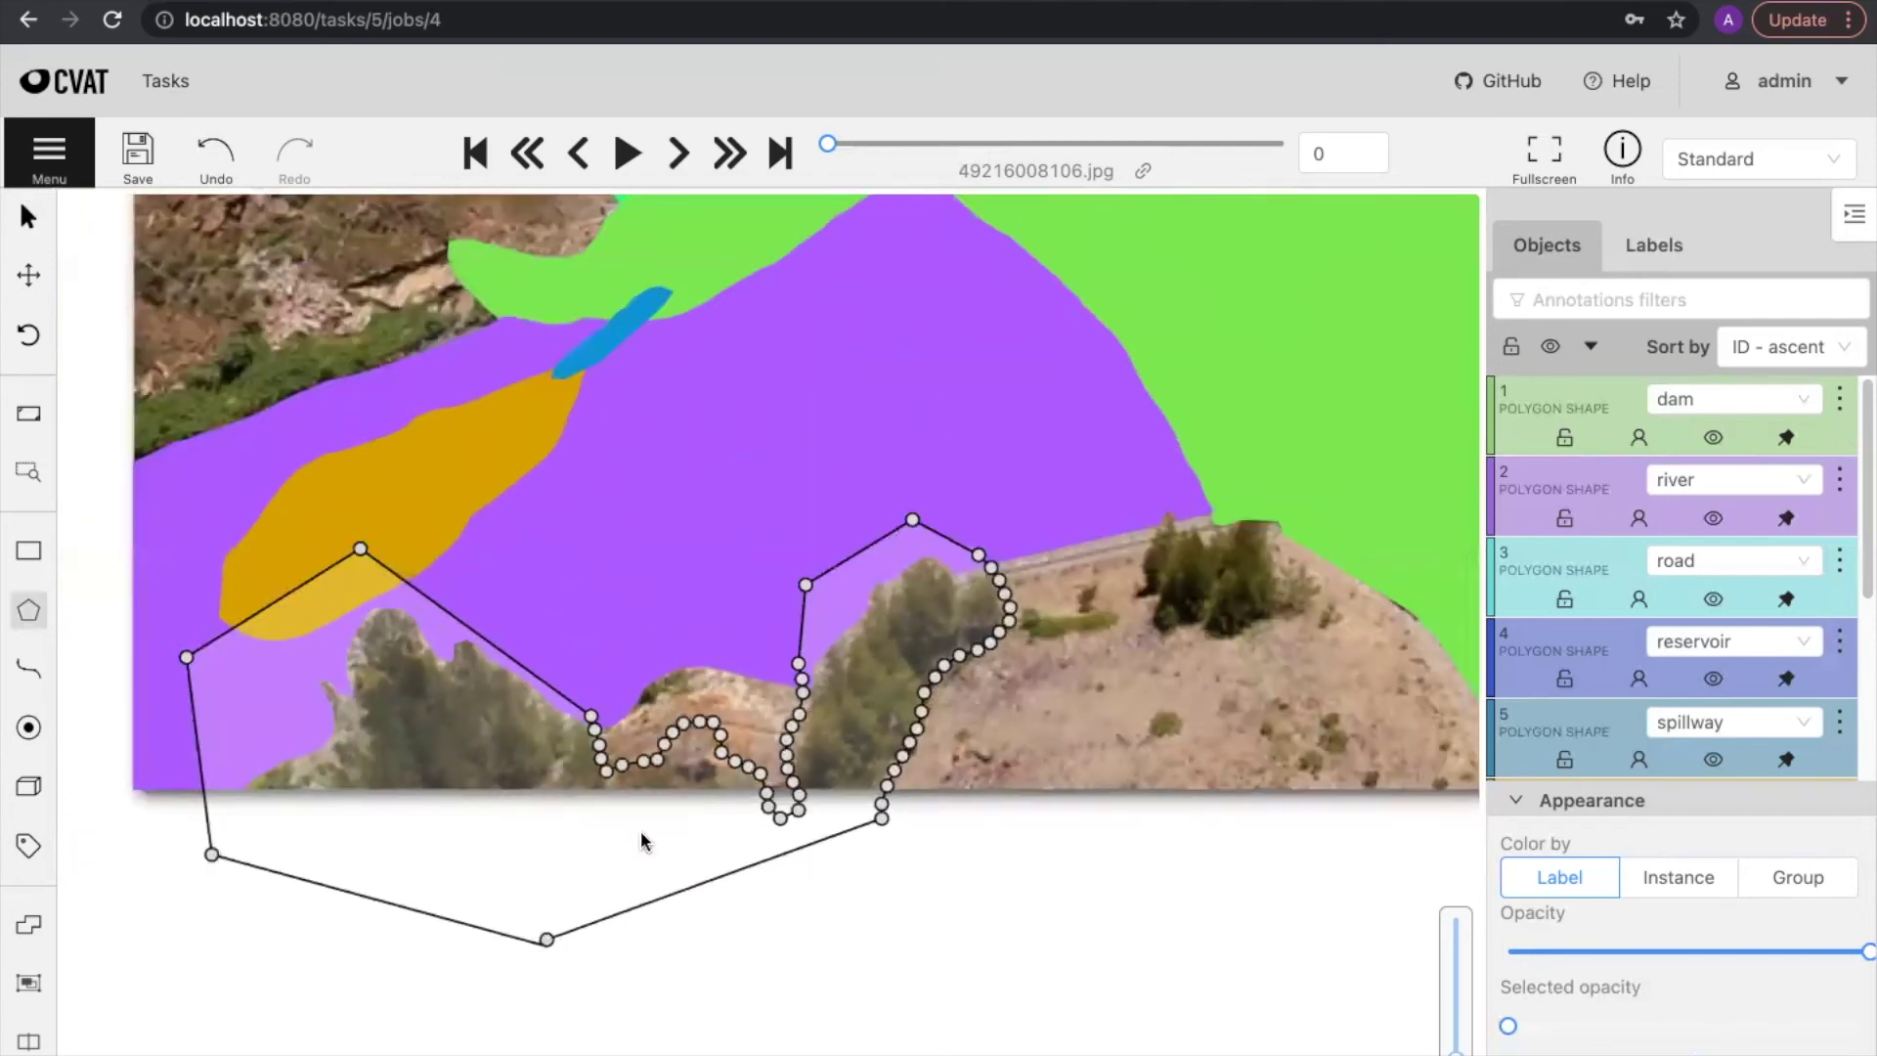
pyautogui.press('n')
# Step: Outline the isolated tree clump between the river and the dam's lower end with a separate vegetation polygon
pyautogui.moveTo(989, 848); pyautogui.dragTo(619, 956)
pyautogui.press('n')
pyautogui.scroll(-4, 765, 722)
pyautogui.scroll(3, 786, 719)
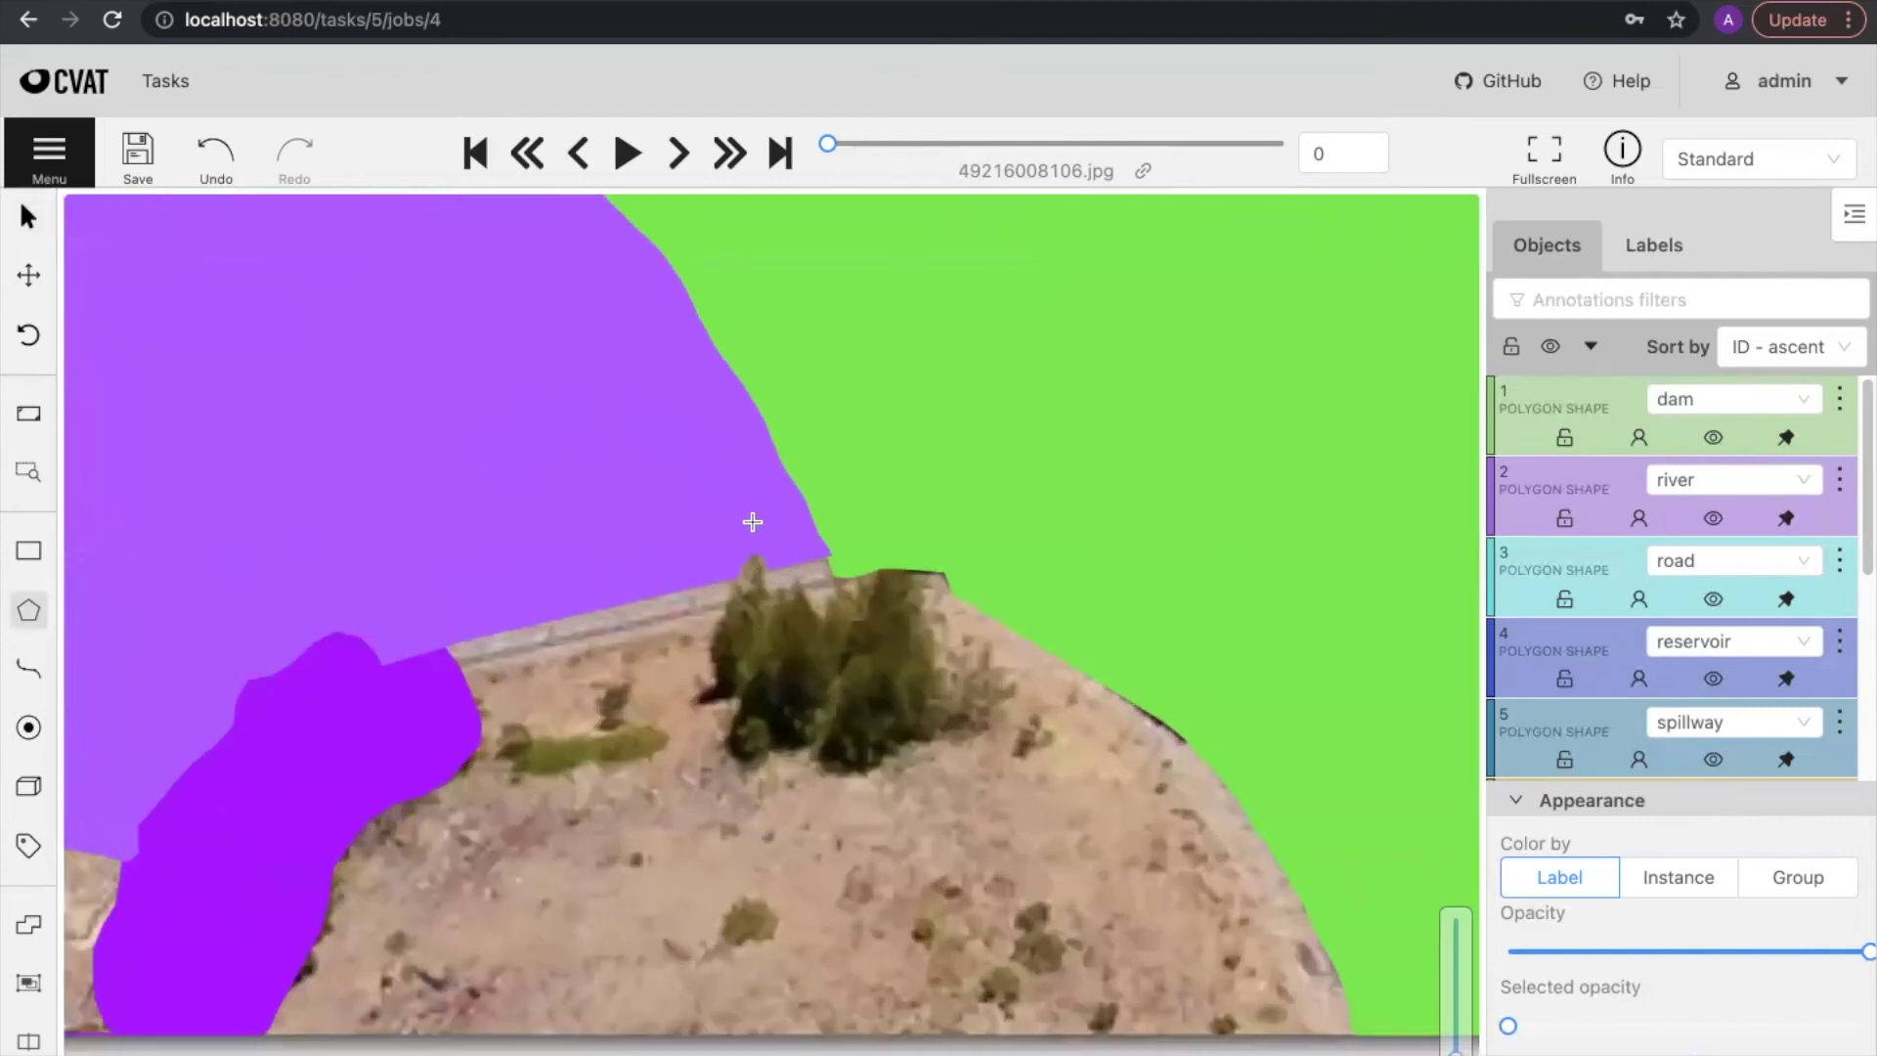
pyautogui.moveTo(739, 544)
pyautogui.mouseDown()
pyautogui.moveTo(712, 671)
pyautogui.moveTo(767, 754)
pyautogui.moveTo(827, 761)
pyautogui.moveTo(963, 709)
pyautogui.moveTo(930, 577)
pyautogui.mouseUp()
pyautogui.rightClick(931, 605)
pyautogui.rightClick(931, 645)
pyautogui.rightClick(930, 688)
pyautogui.rightClick(943, 706)
pyautogui.rightClick(955, 720)
pyautogui.rightClick(955, 724)
pyautogui.rightClick(950, 725)
pyautogui.rightClick(946, 725)
pyautogui.moveTo(946, 724)
pyautogui.mouseDown()
pyautogui.moveTo(905, 524)
pyautogui.moveTo(814, 597)
pyautogui.moveTo(742, 475)
pyautogui.mouseUp()
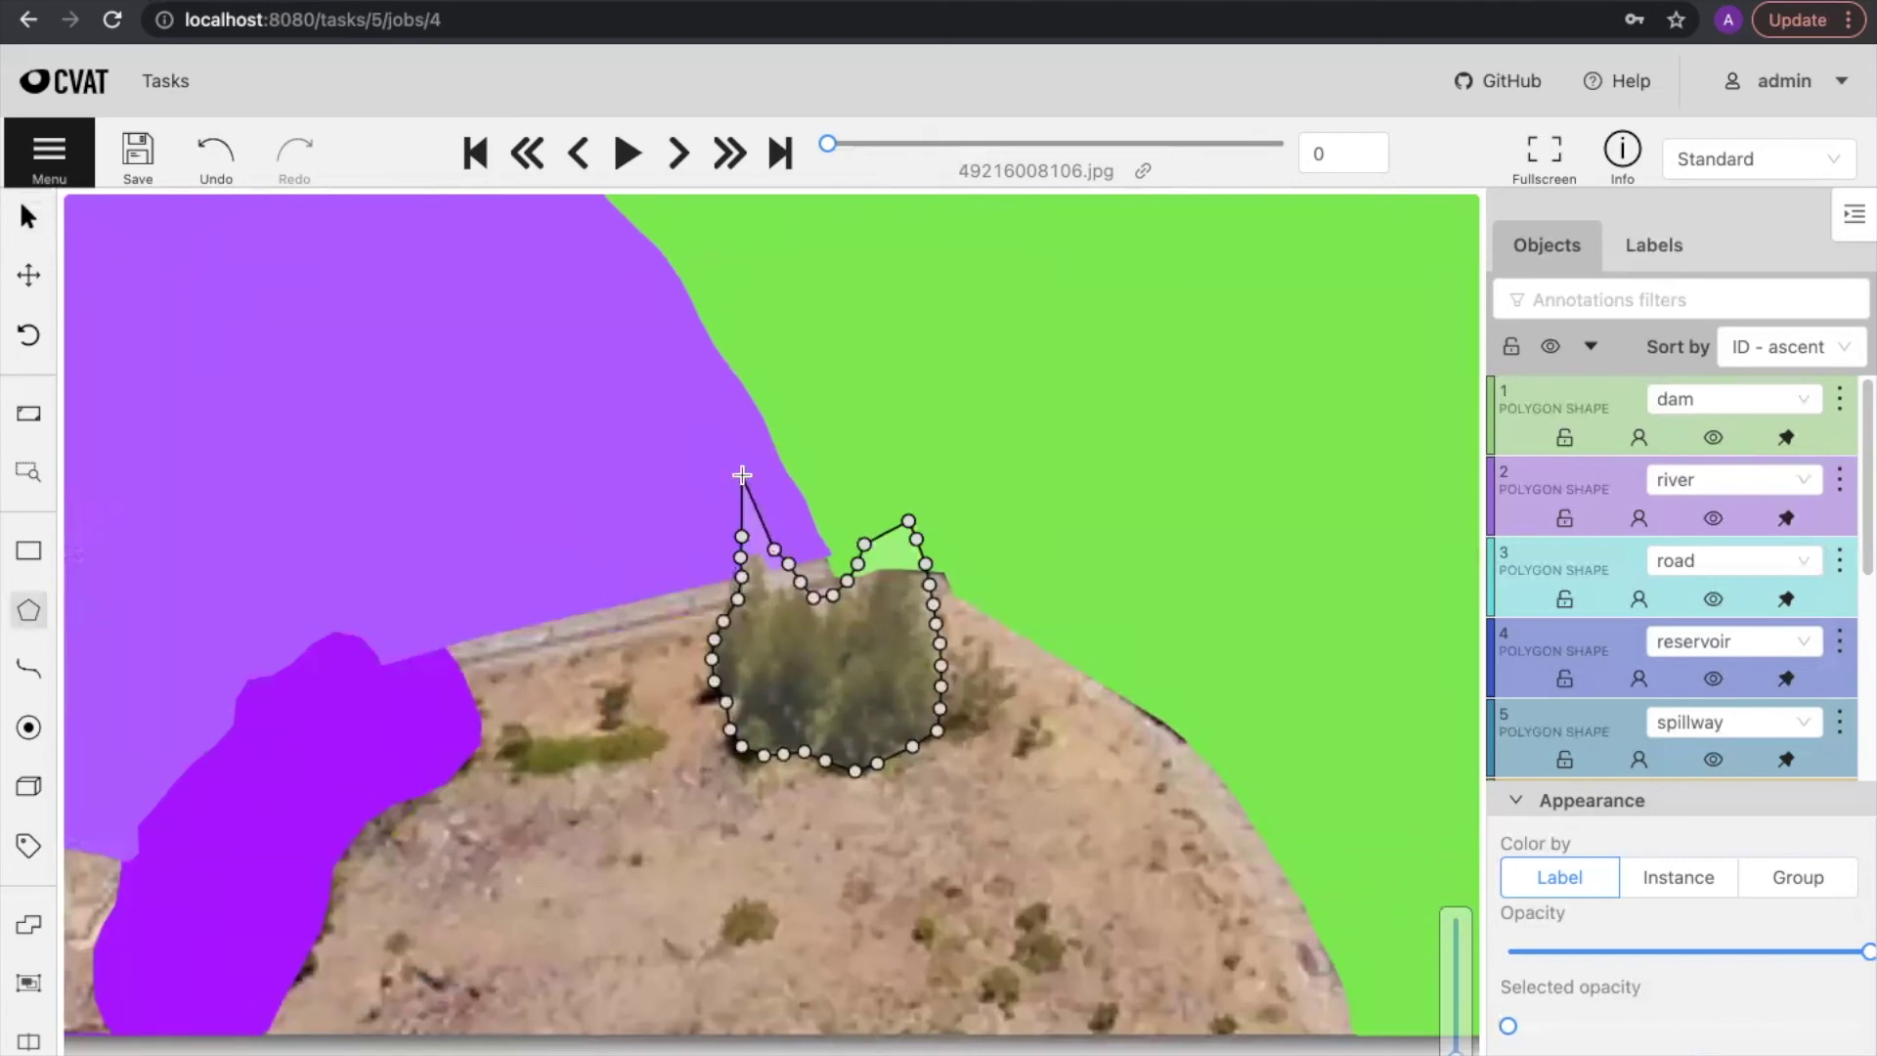
pyautogui.press('n')
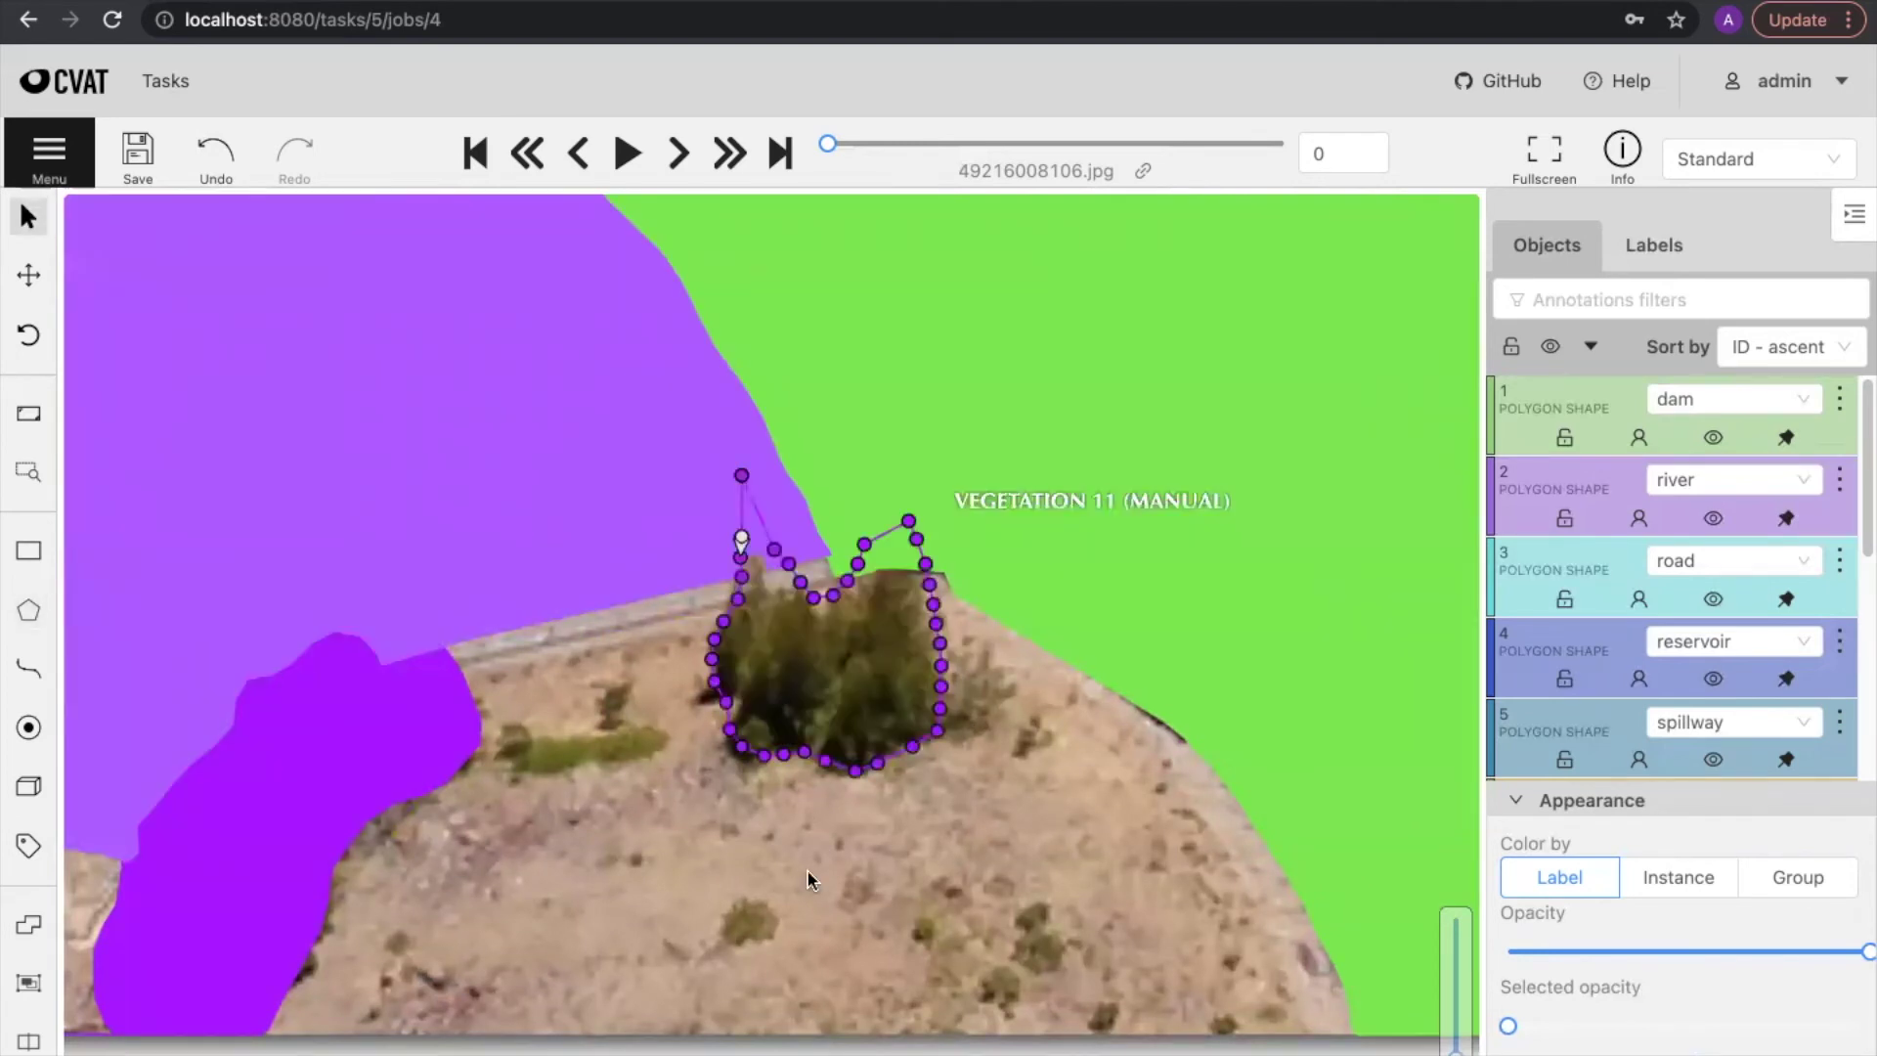
# Step: Examine the far reservoir shore with the annotations' opacity at 0, and restore the opacity to 100
pyautogui.scroll(-2, 806, 870)
pyautogui.scroll(-6, 806, 870)
pyautogui.moveTo(813, 911); pyautogui.dragTo(774, 1008)
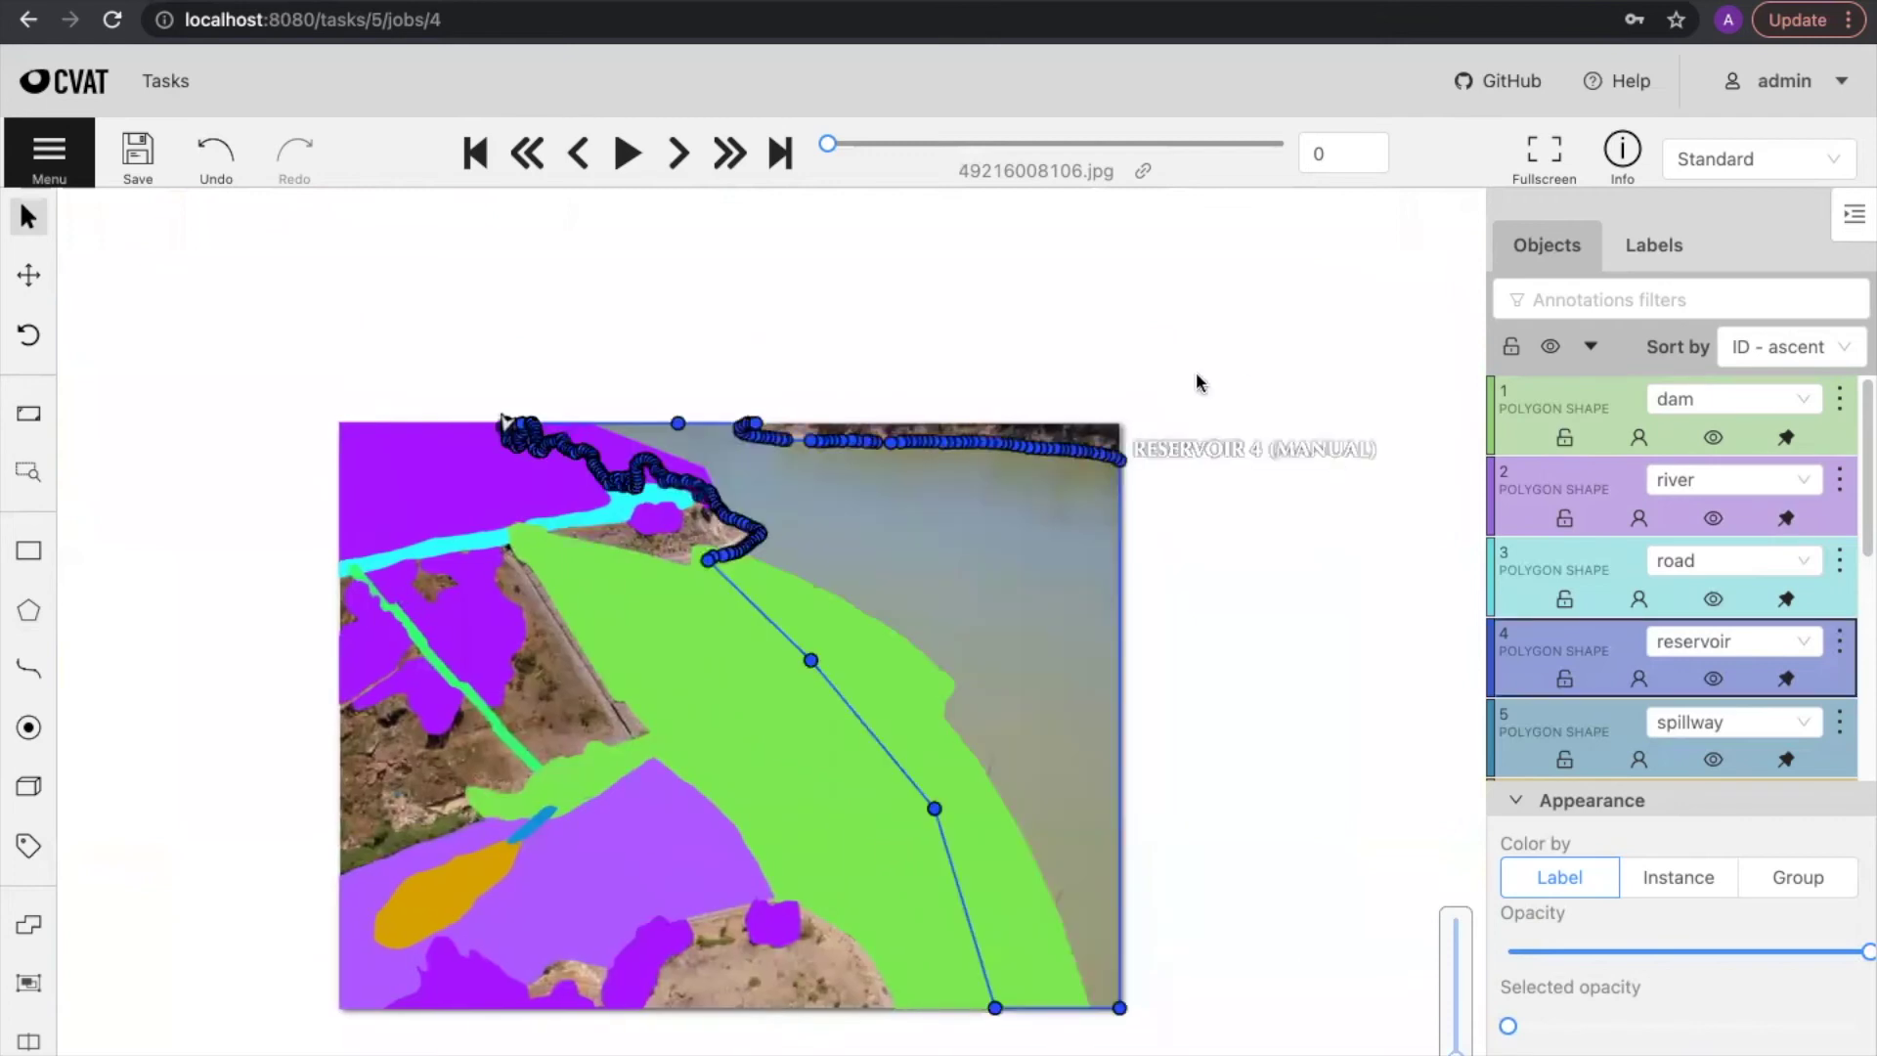
pyautogui.moveTo(1182, 377); pyautogui.dragTo(1163, 541)
pyautogui.scroll(6, 1162, 541)
pyautogui.moveTo(843, 568); pyautogui.dragTo(1006, 495)
pyautogui.moveTo(881, 439); pyautogui.dragTo(1030, 447)
pyautogui.moveTo(1867, 951); pyautogui.dragTo(1285, 942)
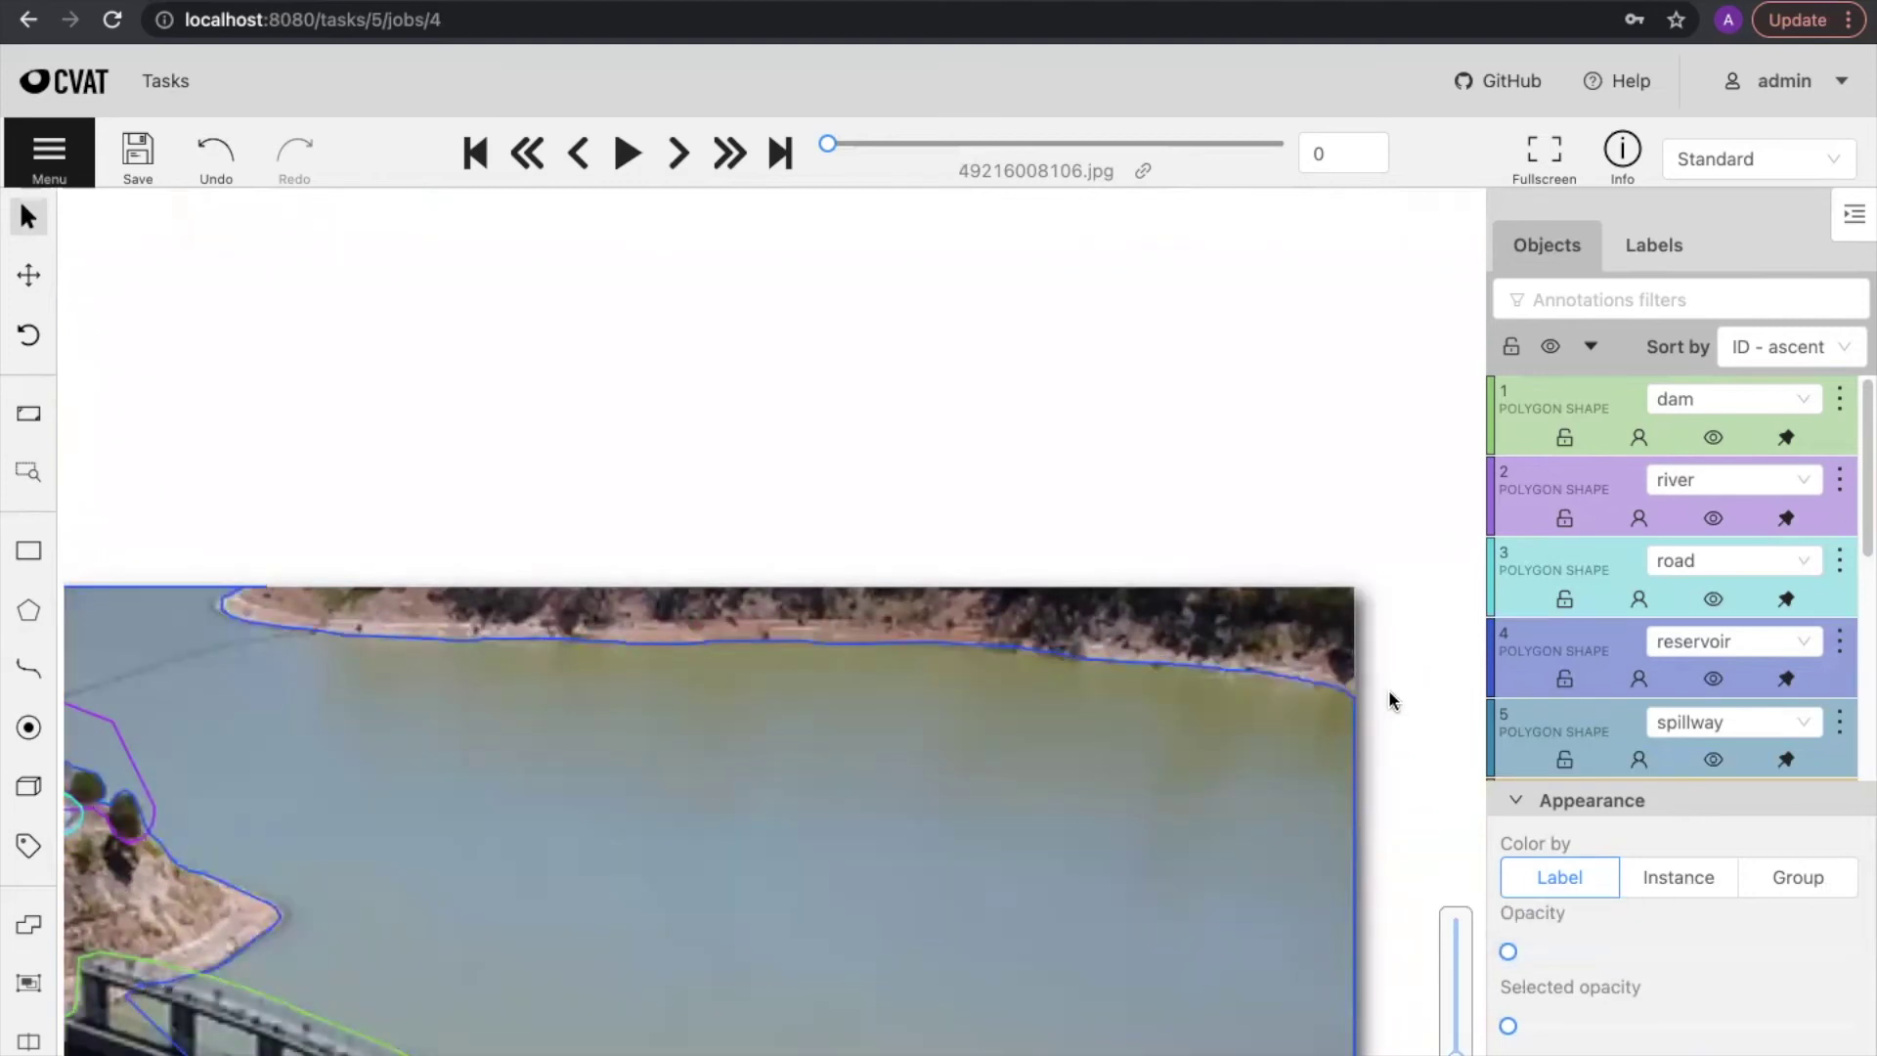
pyautogui.scroll(3, 1389, 689)
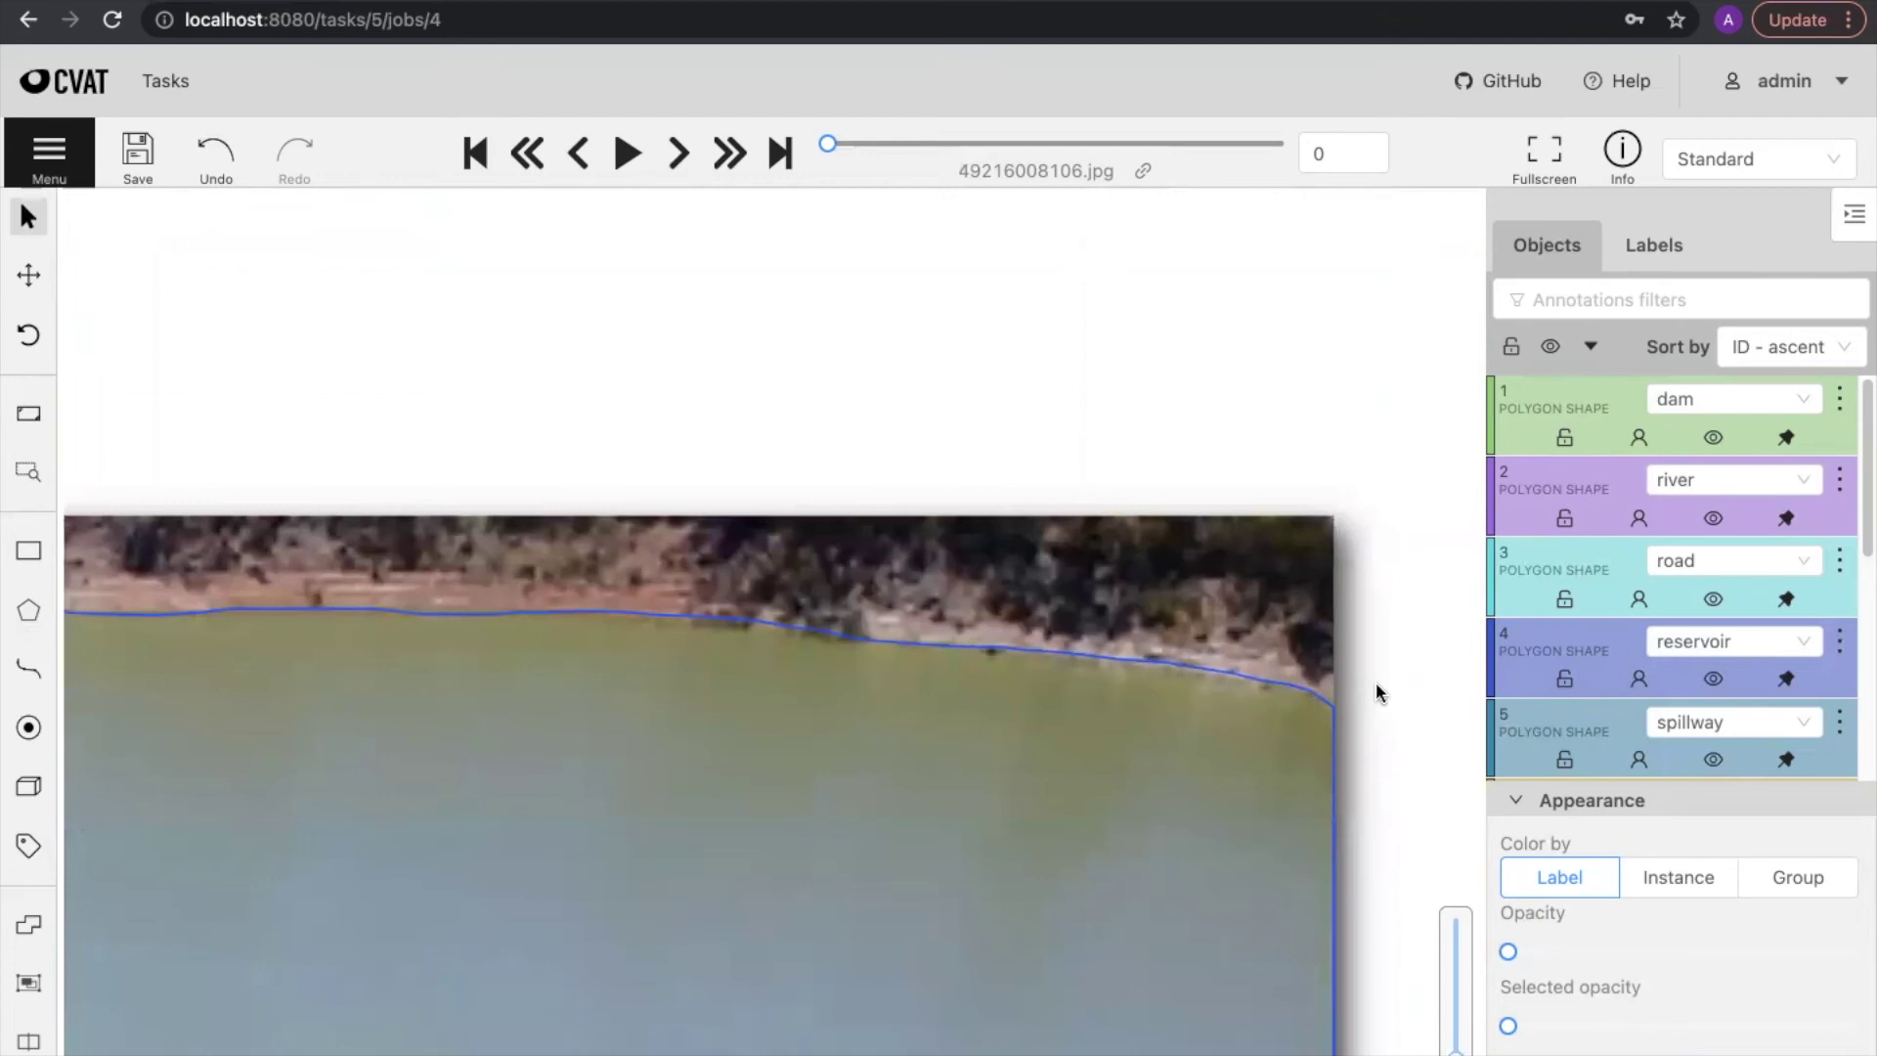
pyautogui.scroll(-2, 1375, 692)
pyautogui.moveTo(768, 425); pyautogui.dragTo(841, 412)
pyautogui.scroll(-2, 1058, 379)
pyautogui.scroll(3, 948, 417)
pyautogui.scroll(2, 841, 412)
pyautogui.scroll(-8, 843, 408)
pyautogui.moveTo(1121, 373); pyautogui.dragTo(1244, 335)
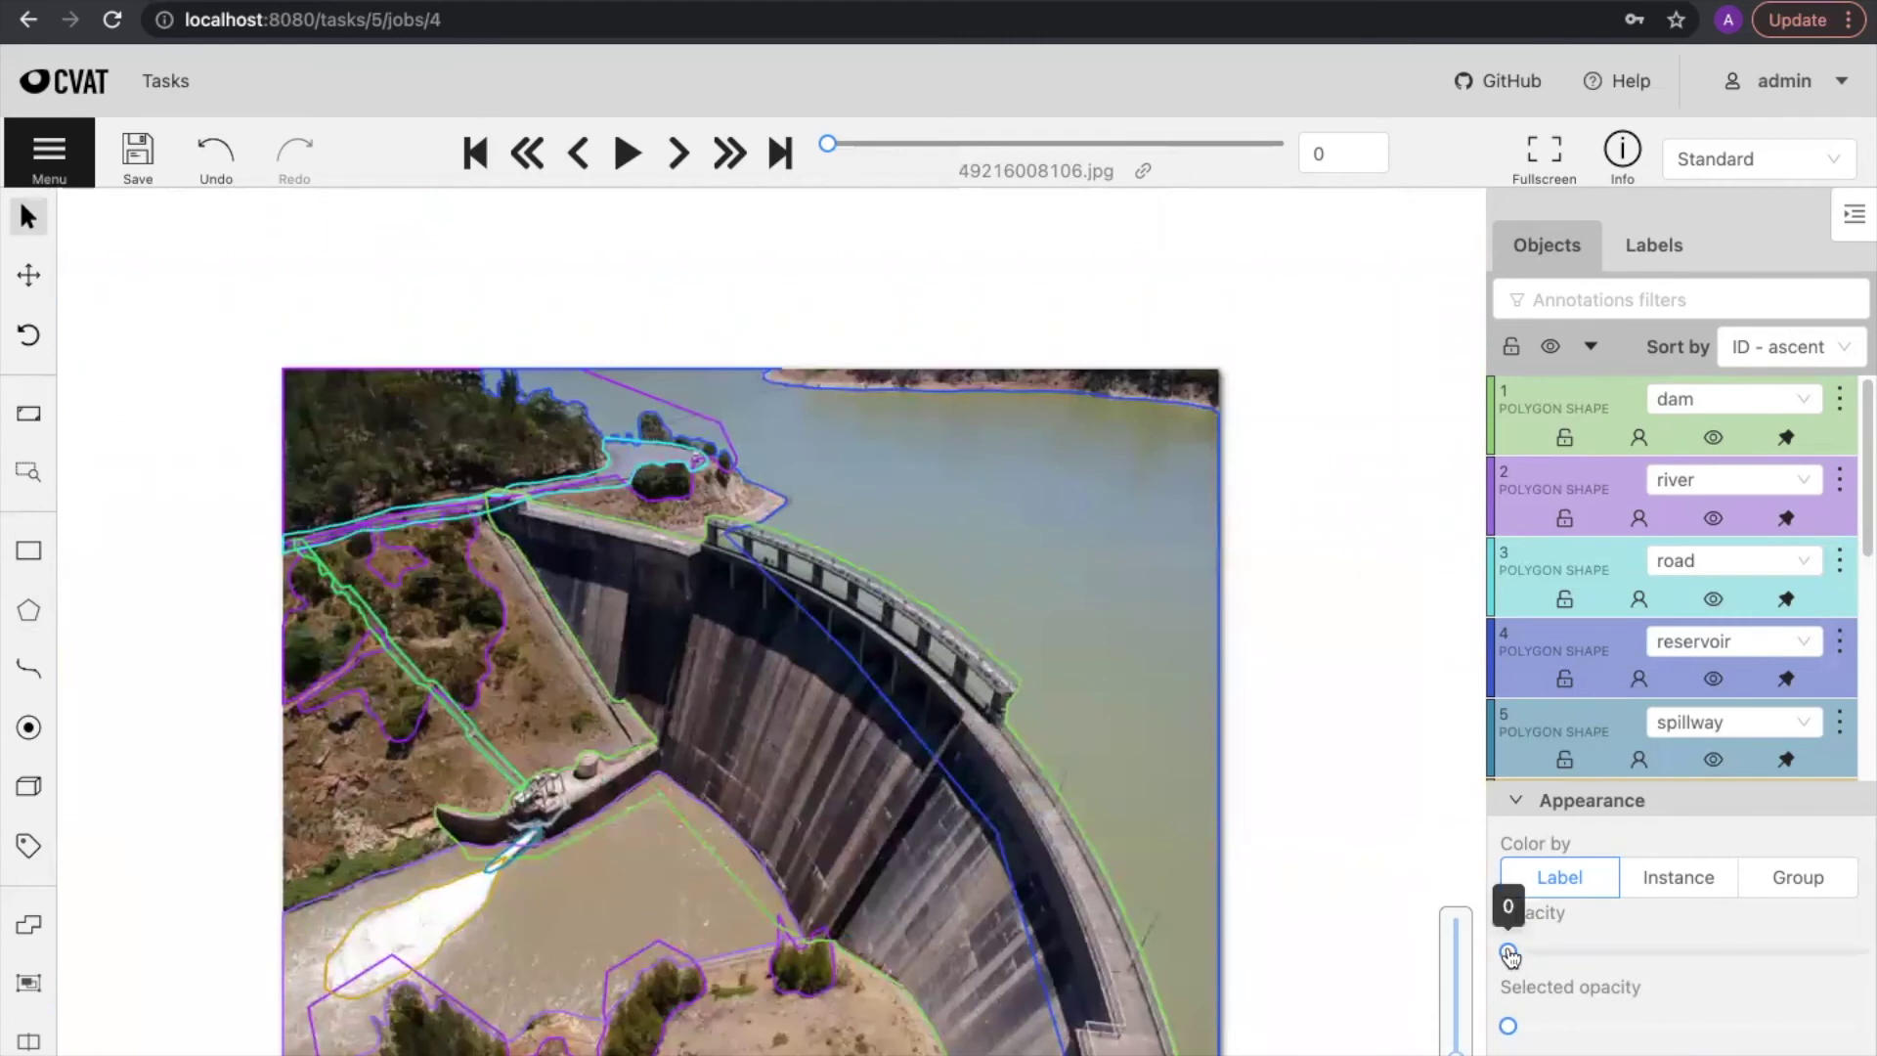
pyautogui.moveTo(1508, 951); pyautogui.dragTo(1868, 951)
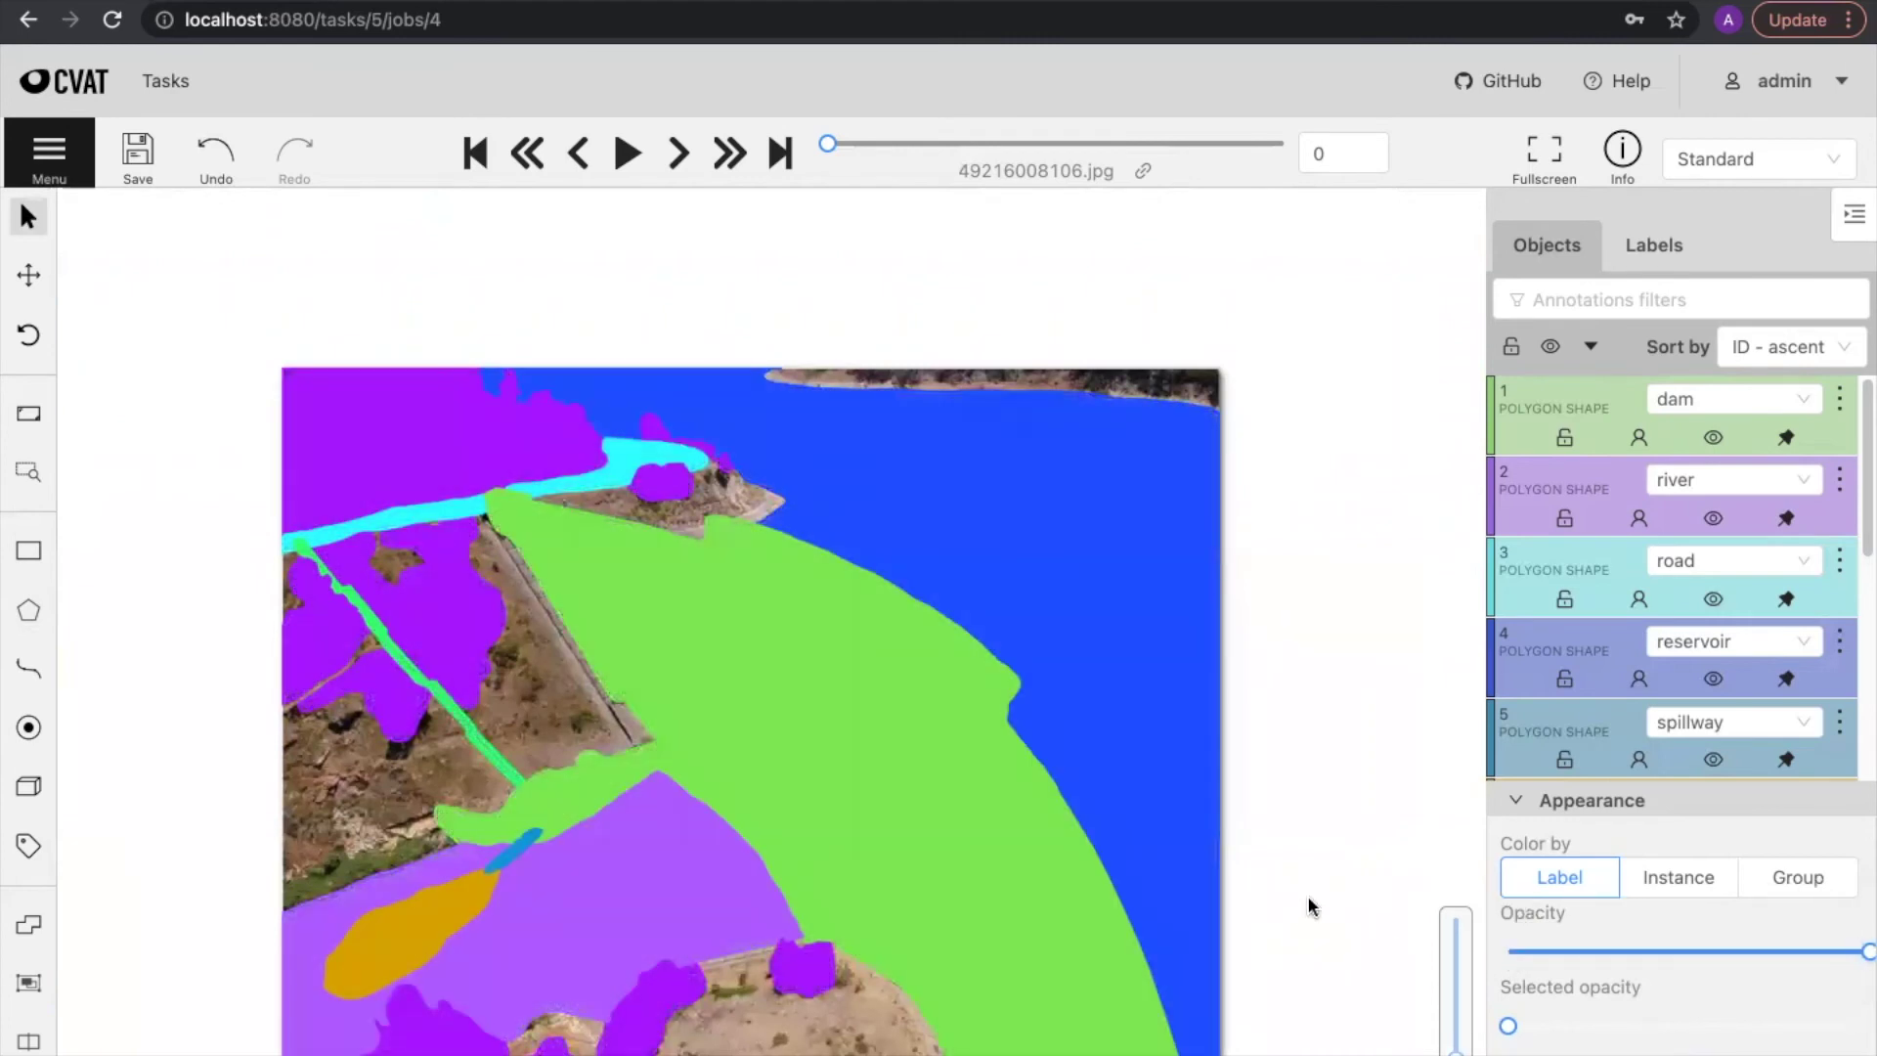
pyautogui.moveTo(1307, 906); pyautogui.dragTo(1319, 850)
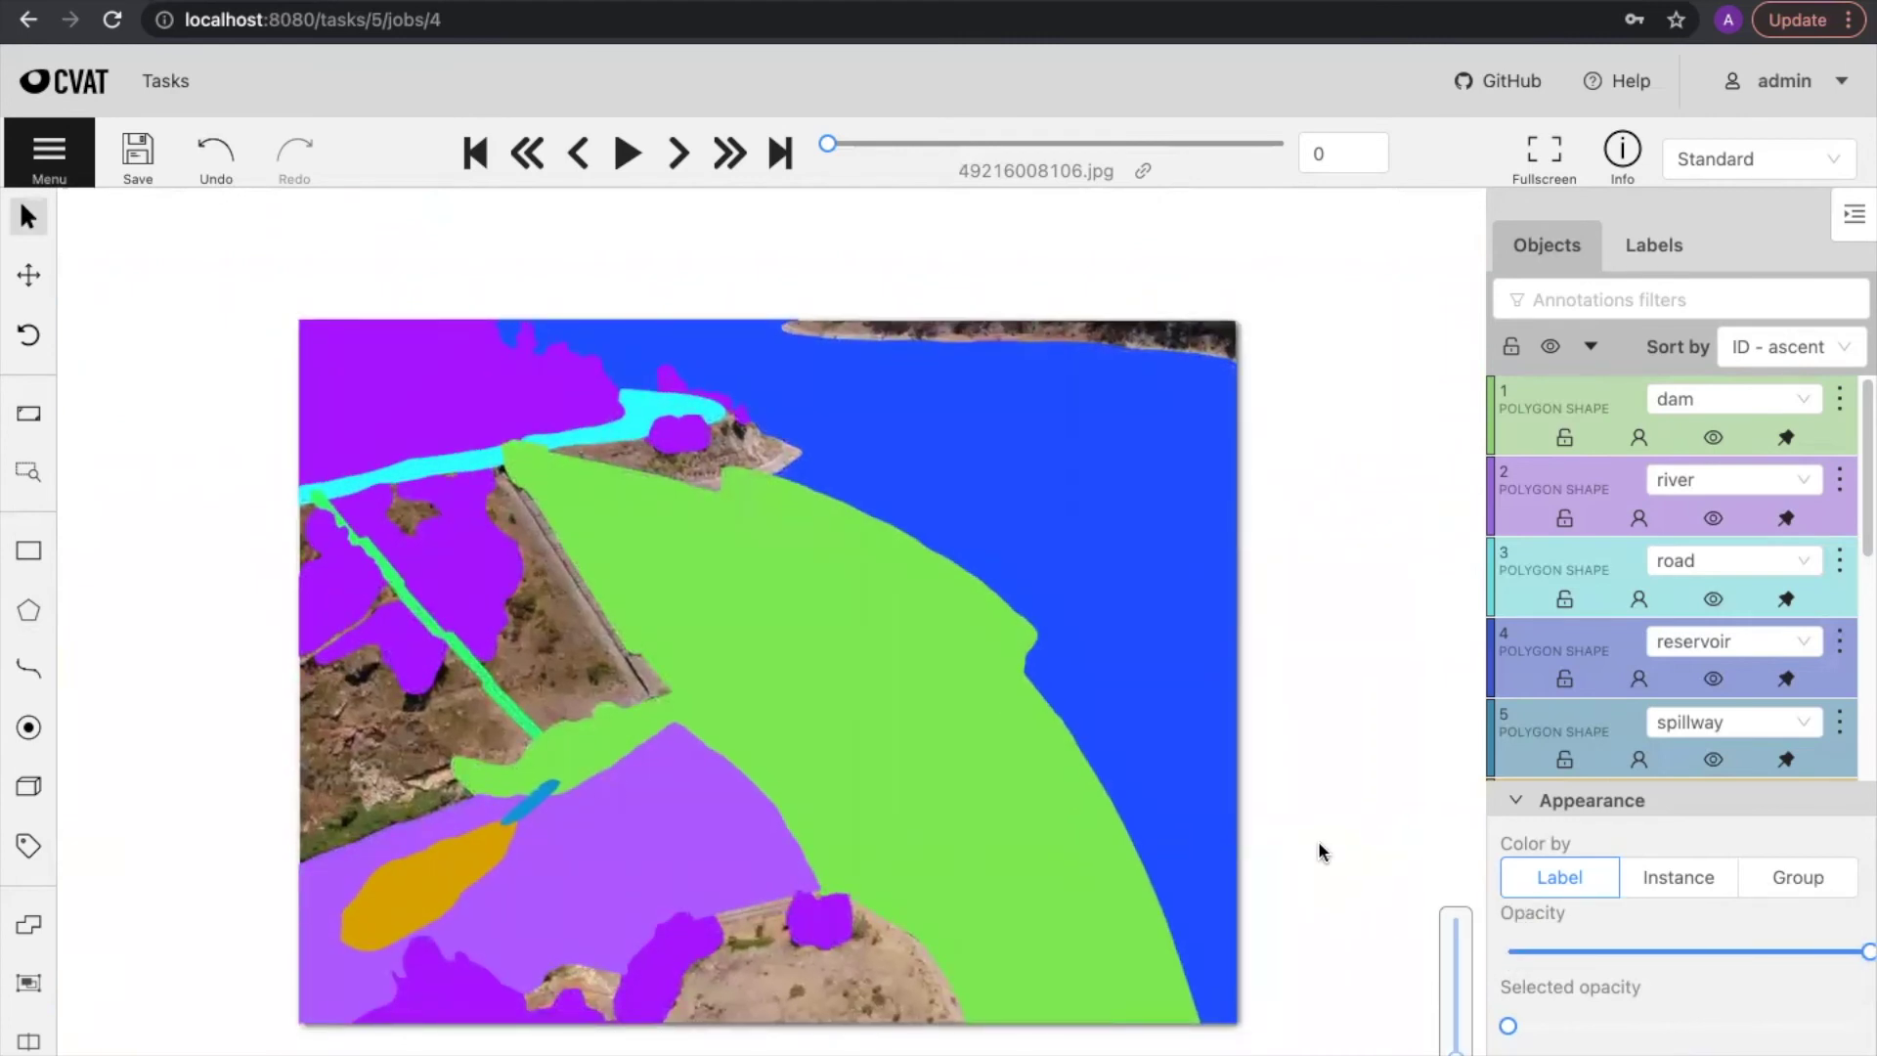
# Step: Draw a vegetation polygon around the green strip along the river's upper bank, from the image's left edge to near the outlet structure
pyautogui.moveTo(322, 741); pyautogui.dragTo(430, 675)
pyautogui.press('n')
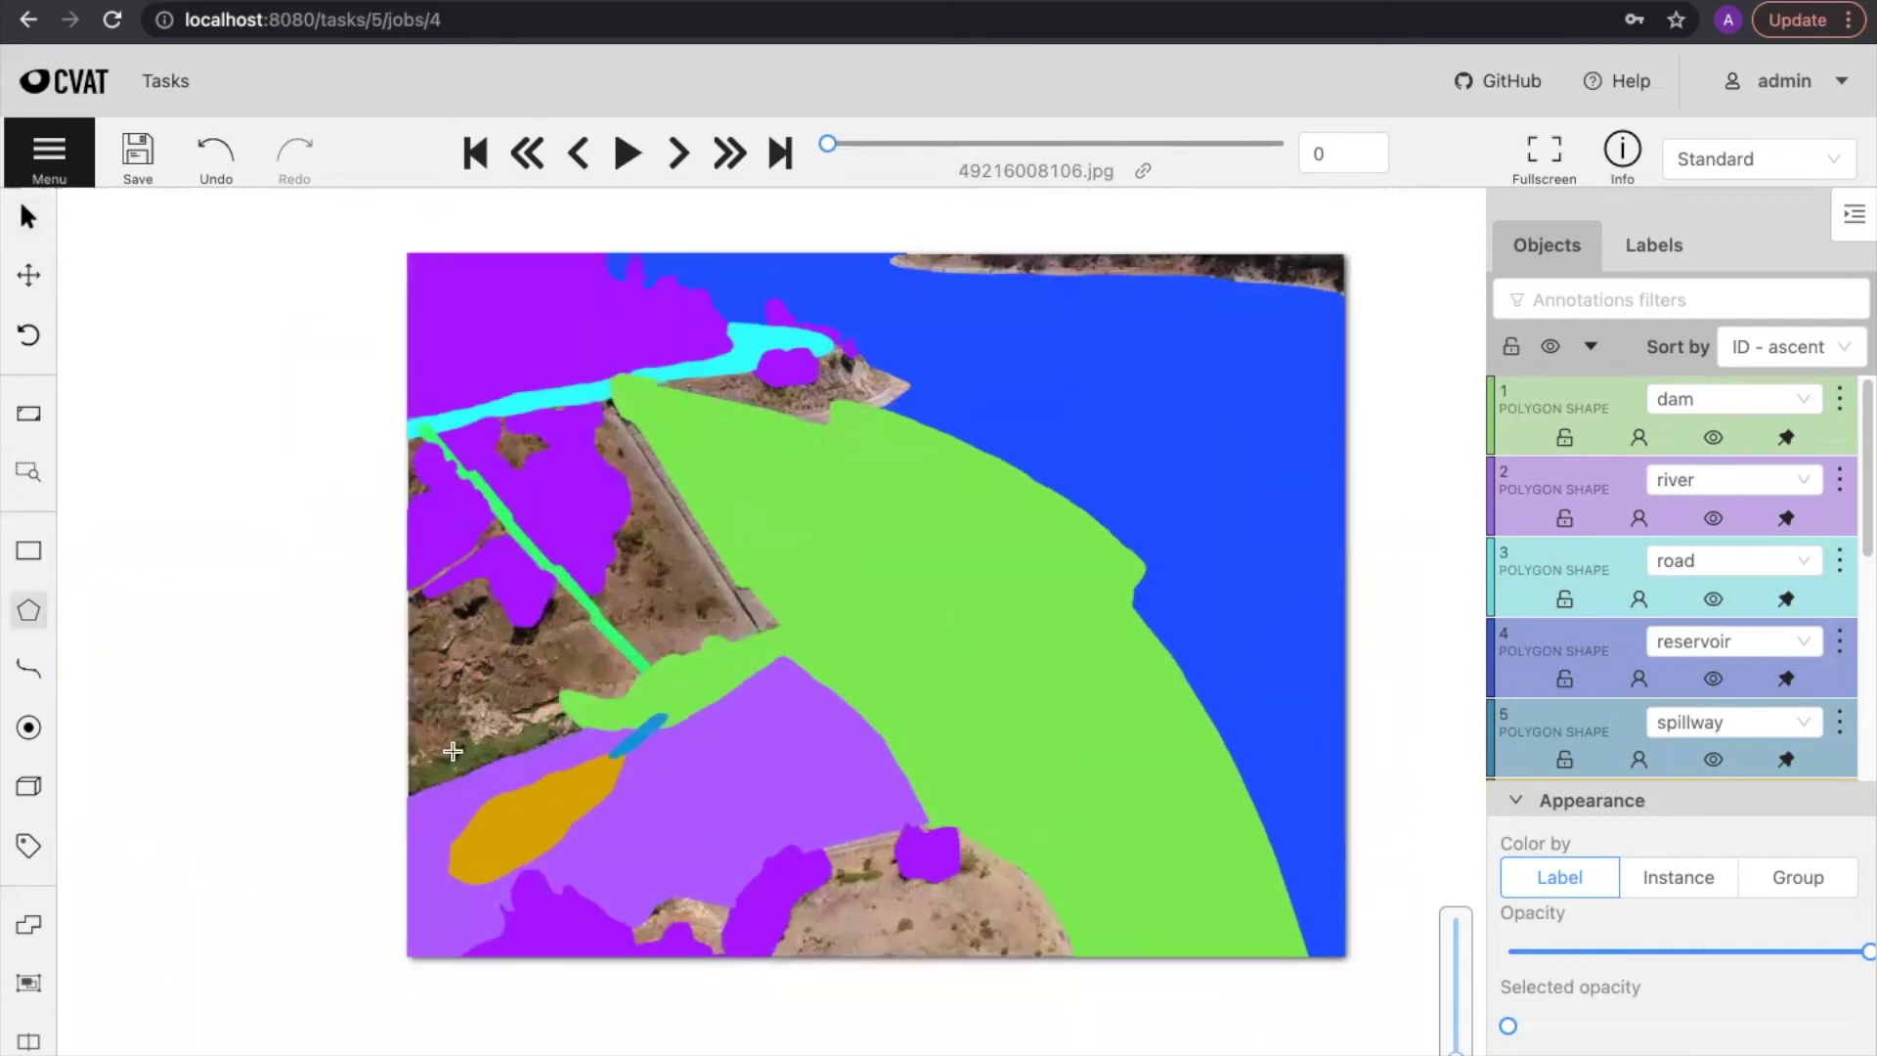
pyautogui.scroll(-7, 453, 752)
pyautogui.scroll(14, 450, 751)
pyautogui.scroll(2, 445, 764)
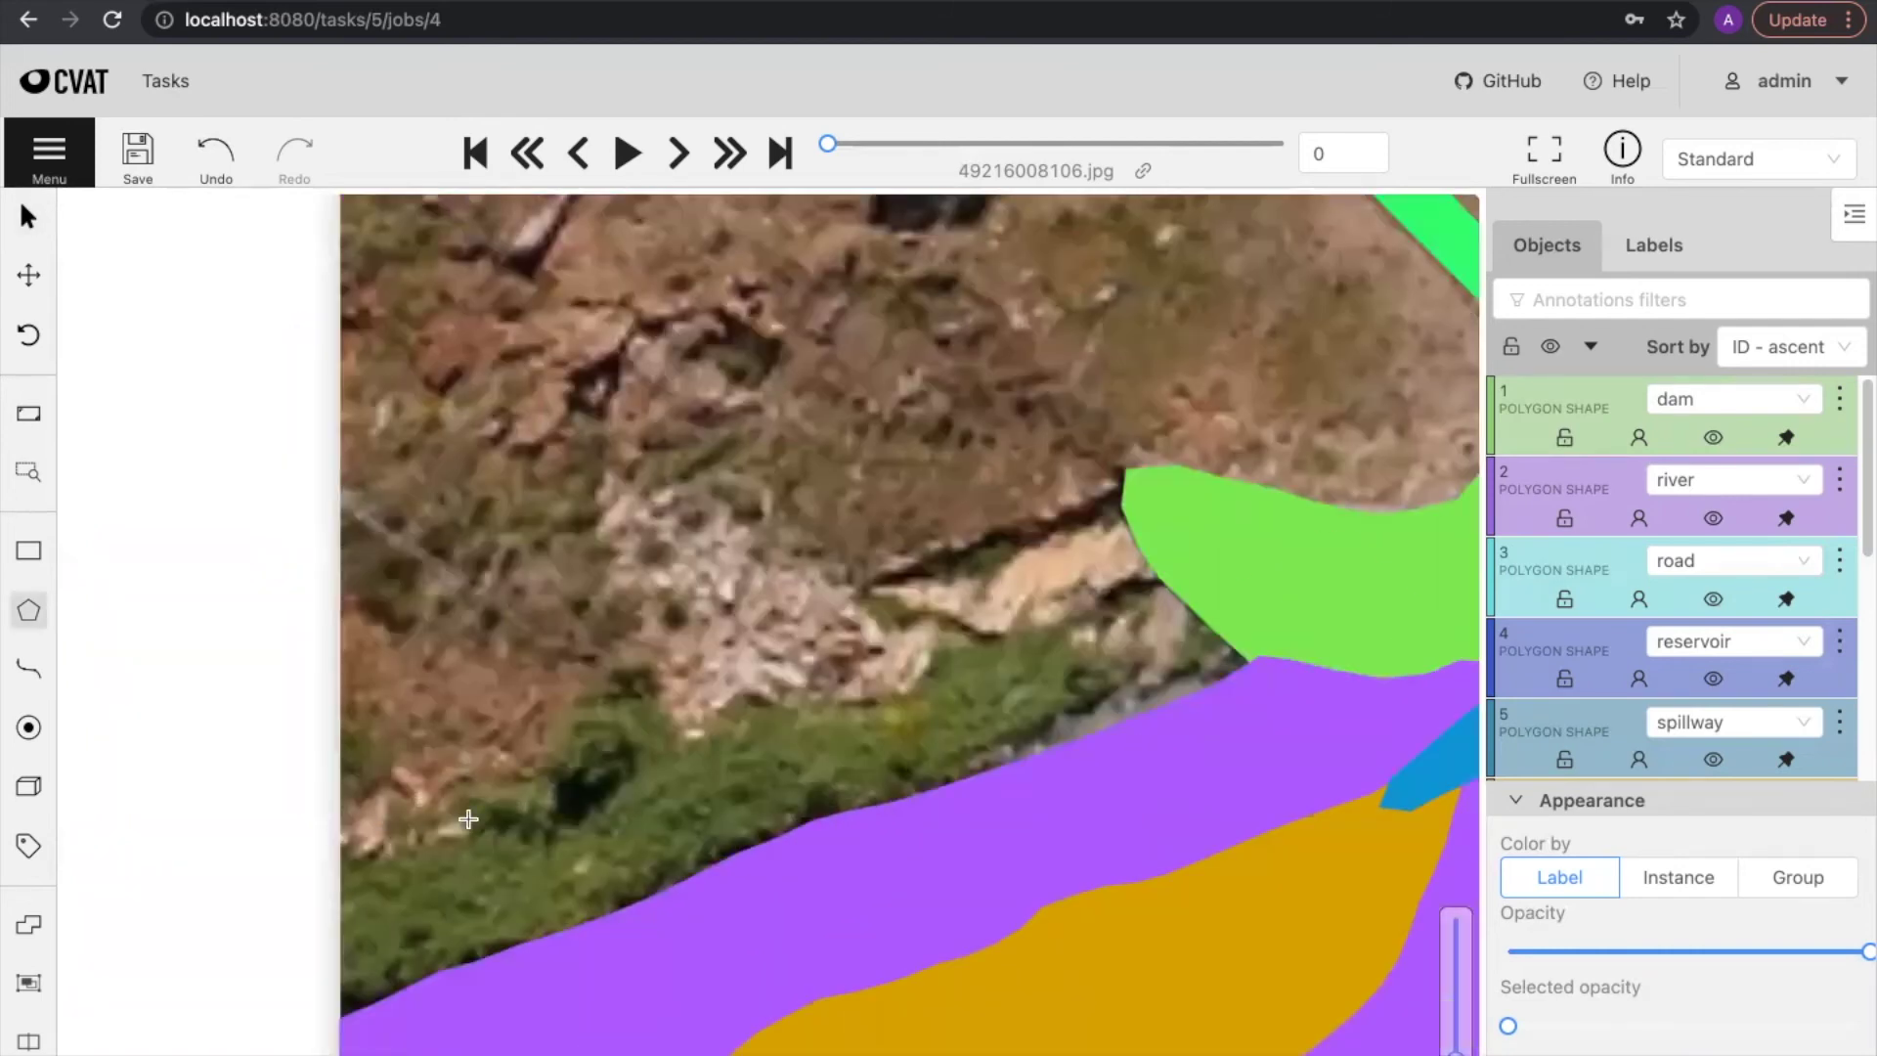
pyautogui.scroll(-1, 469, 819)
pyautogui.moveTo(335, 852)
pyautogui.mouseDown()
pyautogui.moveTo(460, 817)
pyautogui.moveTo(598, 684)
pyautogui.moveTo(648, 735)
pyautogui.moveTo(690, 714)
pyautogui.moveTo(797, 726)
pyautogui.moveTo(866, 663)
pyautogui.moveTo(972, 653)
pyautogui.moveTo(1031, 696)
pyautogui.moveTo(955, 804)
pyautogui.mouseUp()
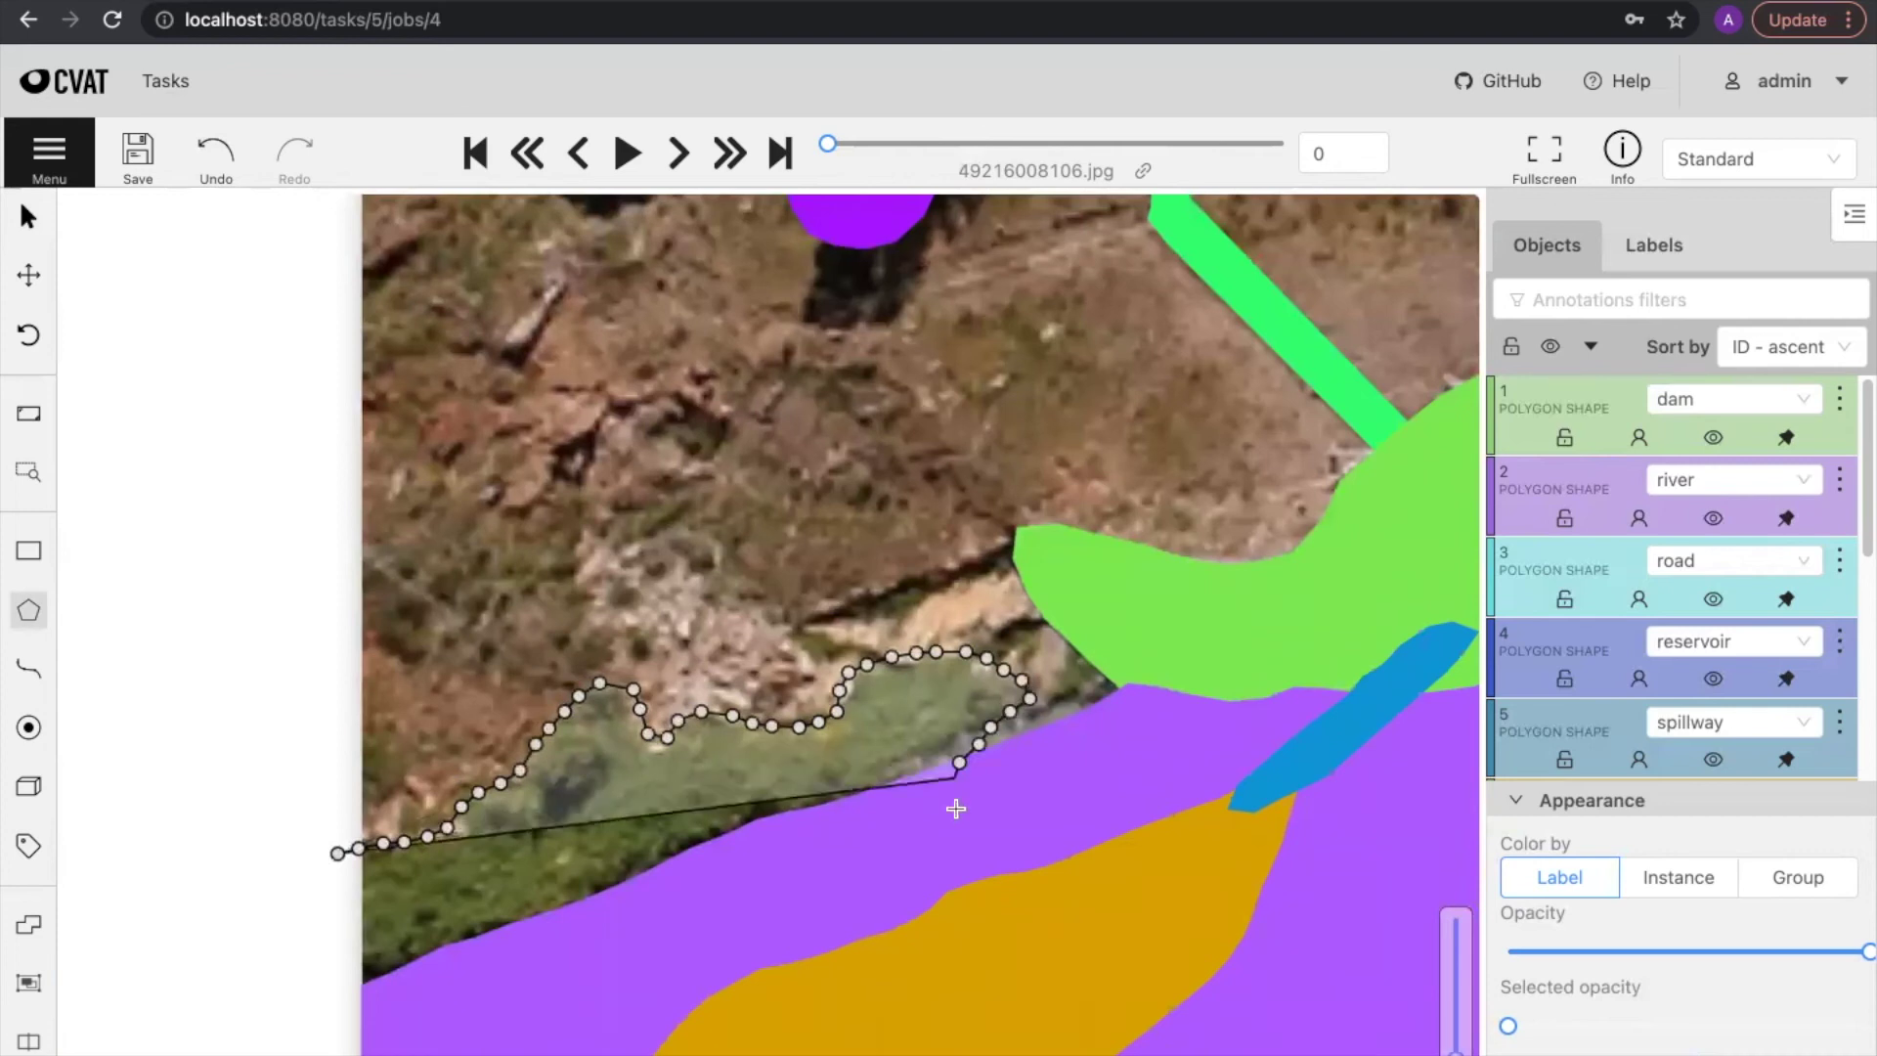
pyautogui.click(284, 988)
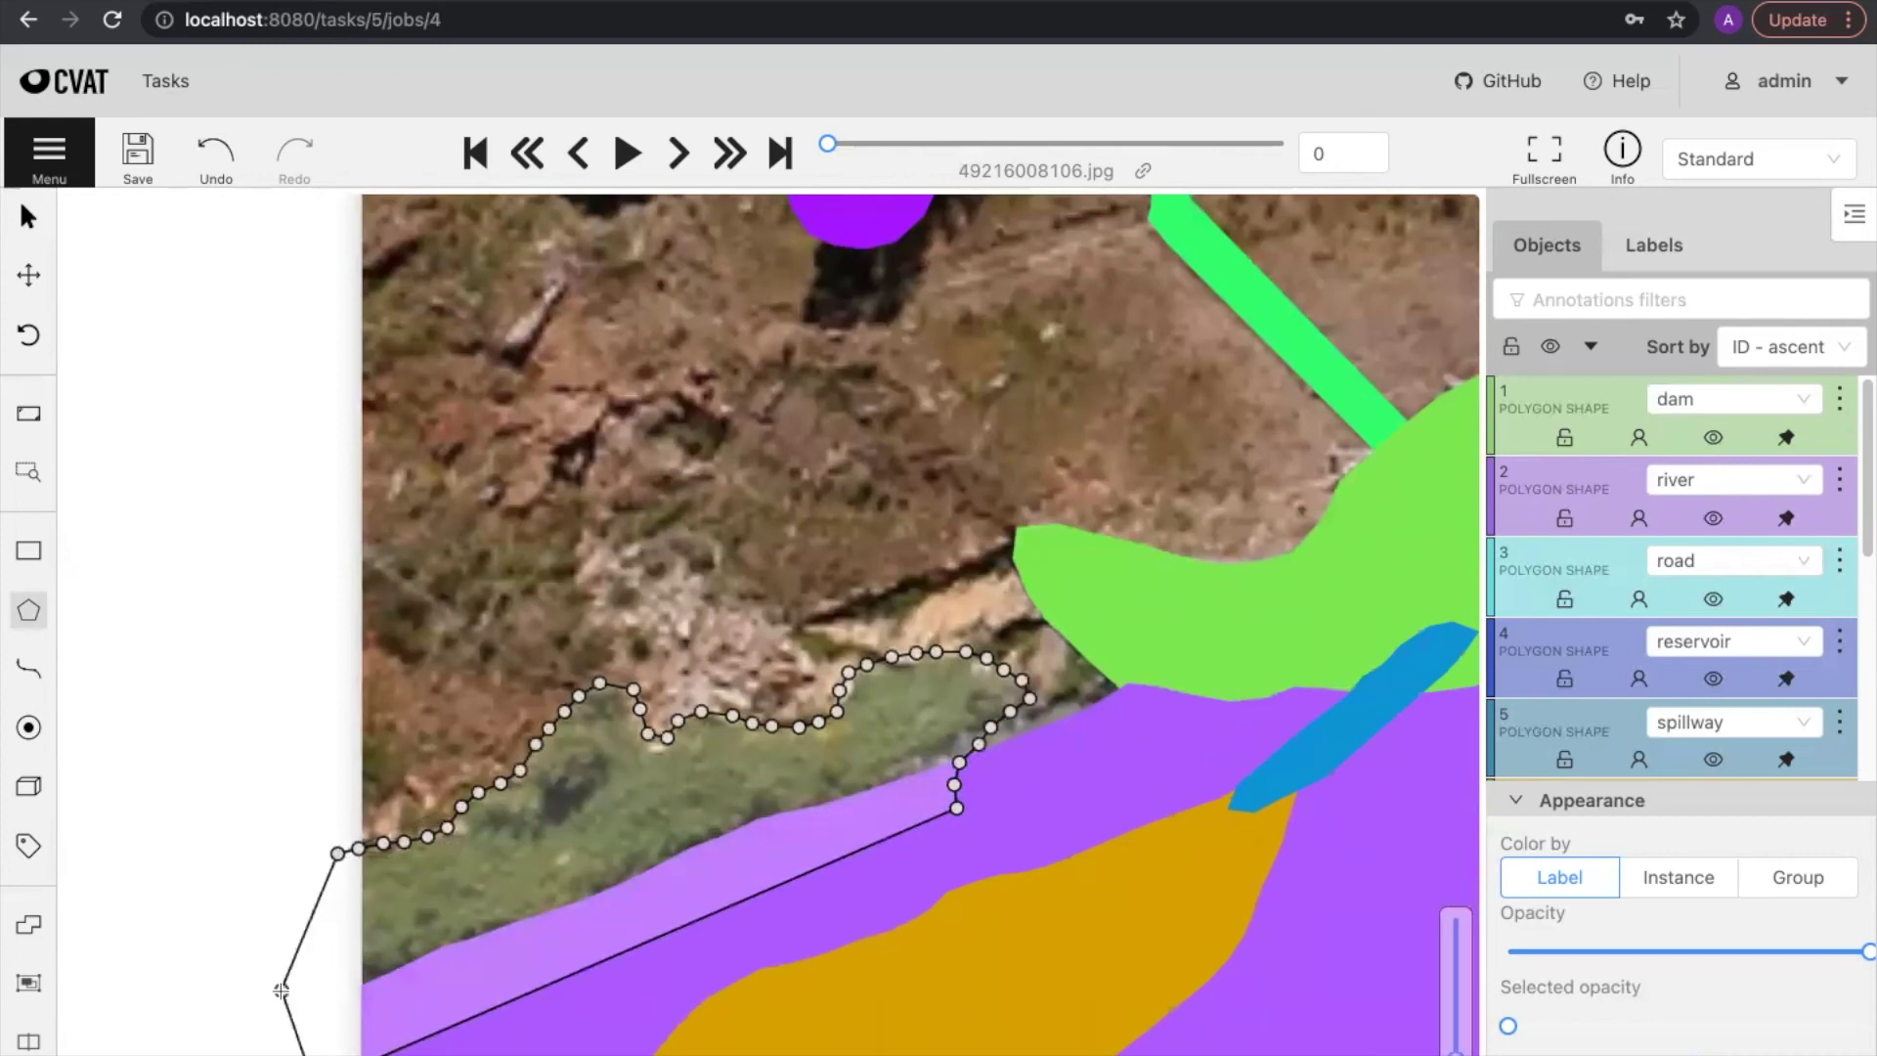
pyautogui.press('n')
# Step: Start a polygon shape for the remaining uncovered ground, using the label that matches "terr"
pyautogui.scroll(-6, 550, 840)
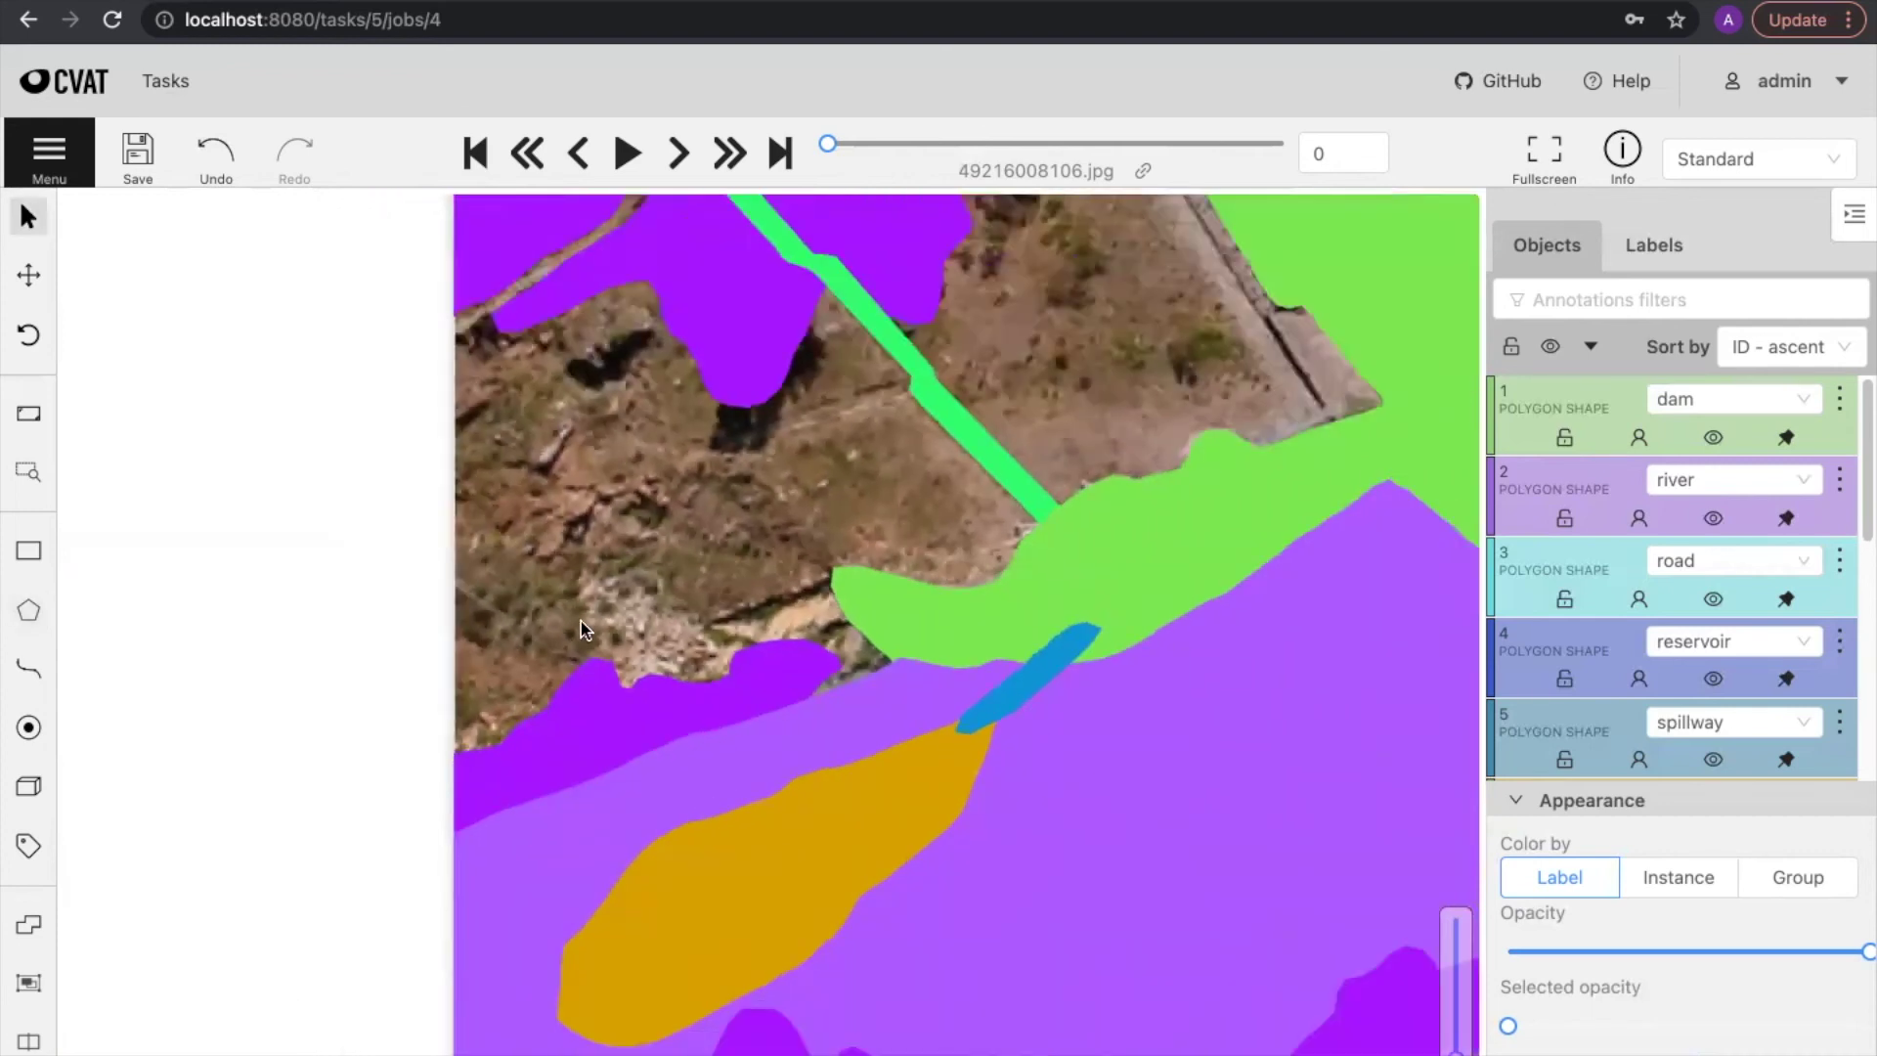
pyautogui.scroll(1, 486, 655)
pyautogui.moveTo(518, 630); pyautogui.dragTo(369, 780)
pyautogui.scroll(1, 388, 673)
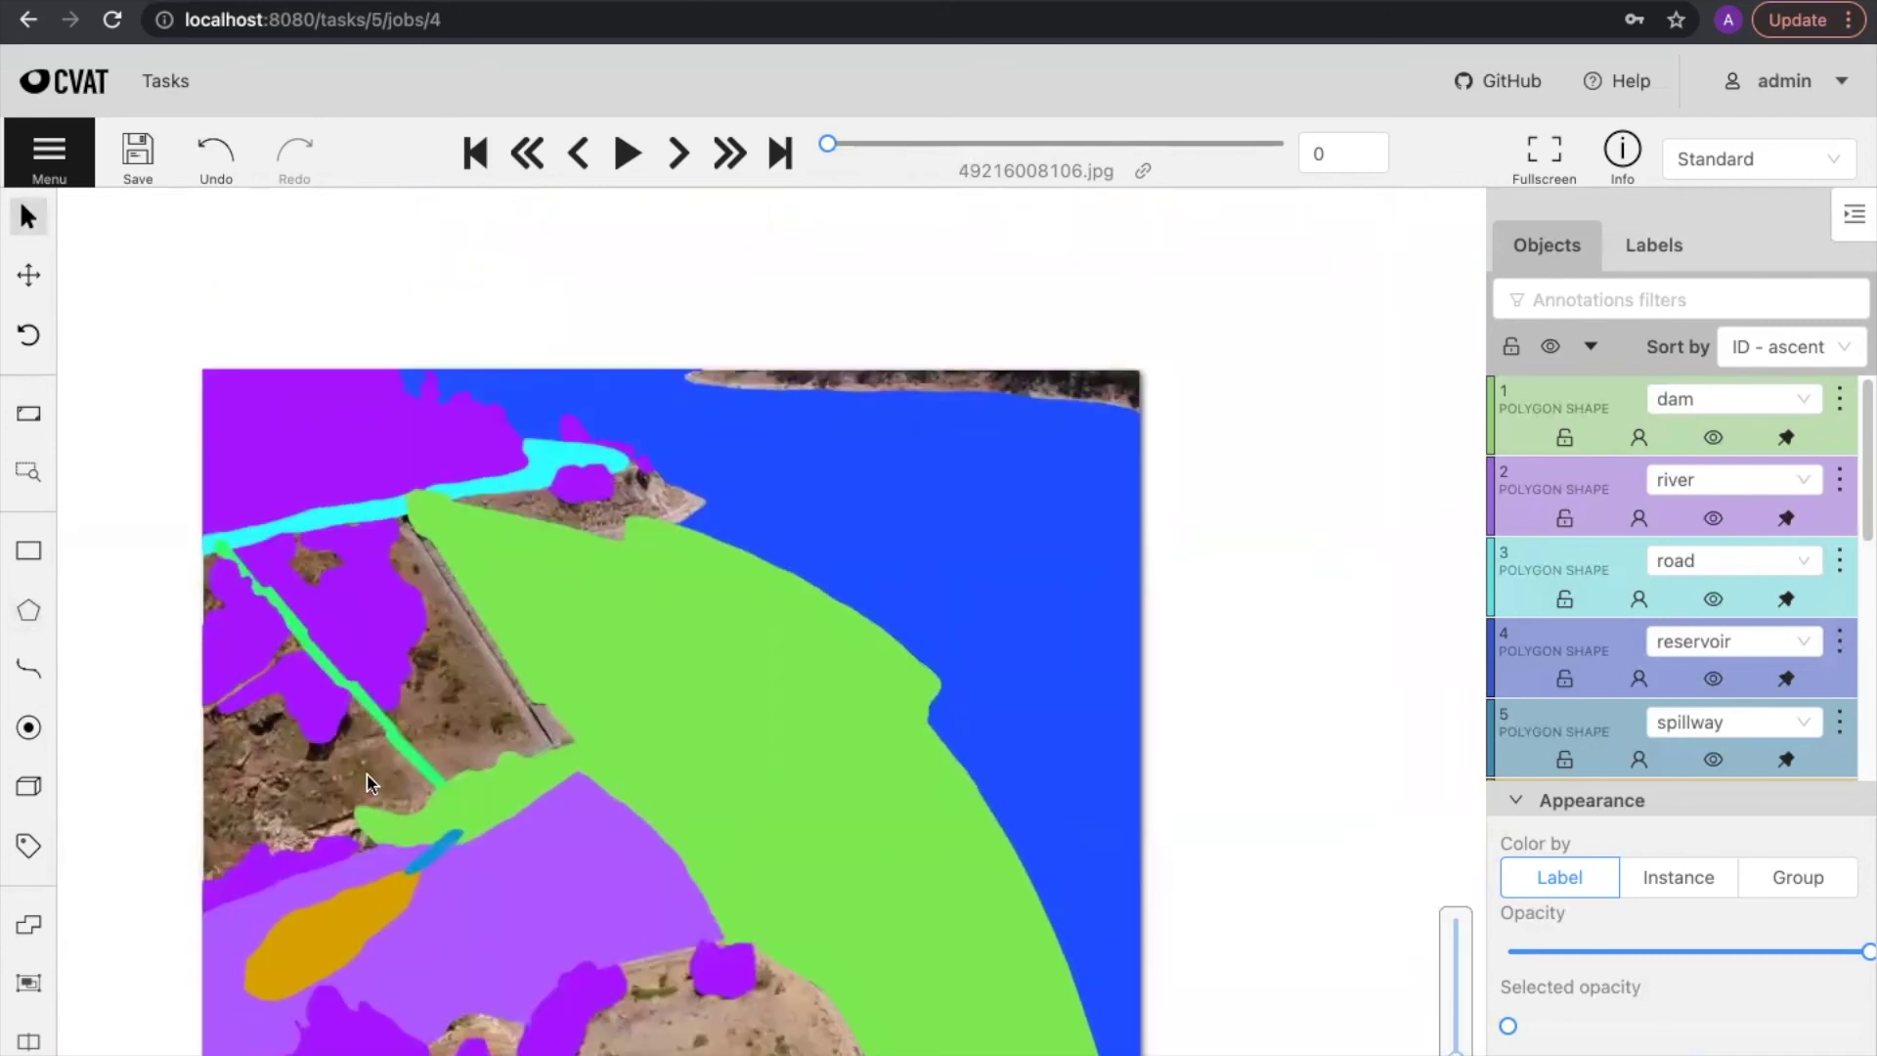
pyautogui.moveTo(154, 789); pyautogui.dragTo(150, 784)
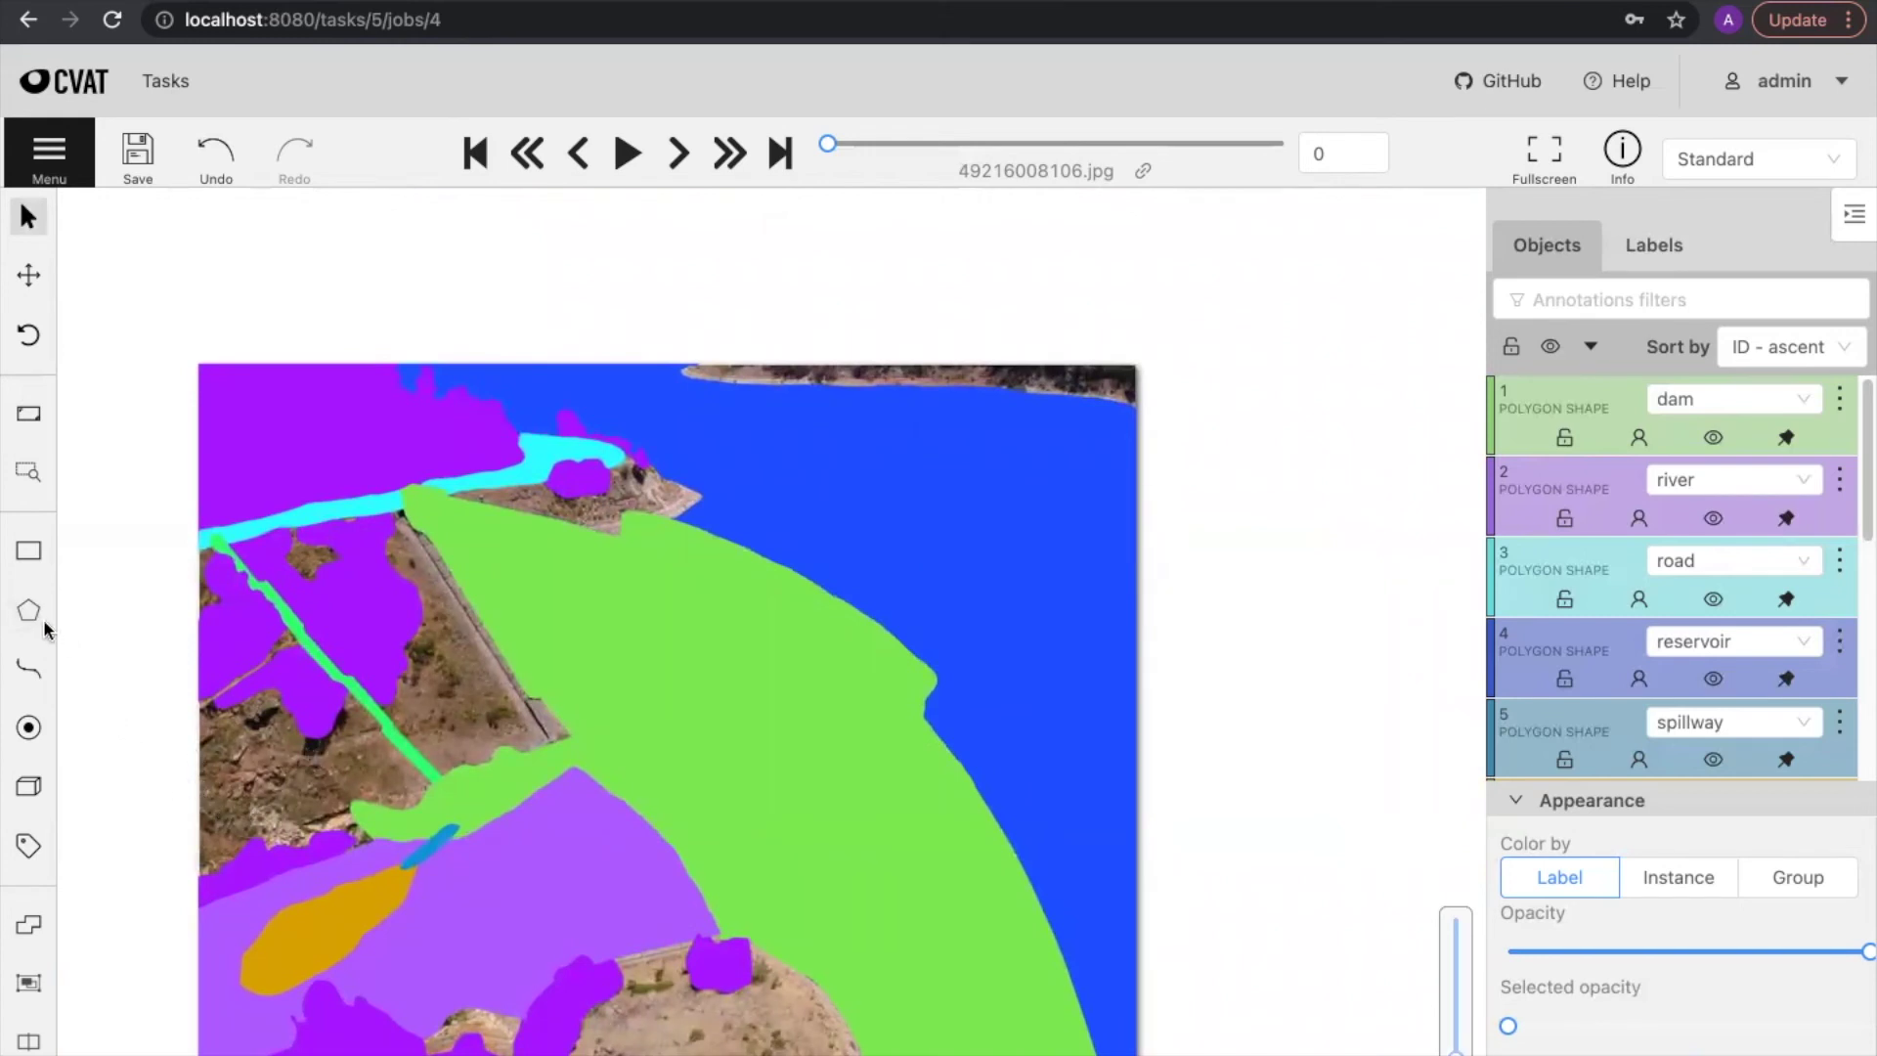
pyautogui.moveTo(45, 614)
pyautogui.click(234, 611)
pyautogui.write('terr')
pyautogui.click(268, 664)
pyautogui.click(186, 696)
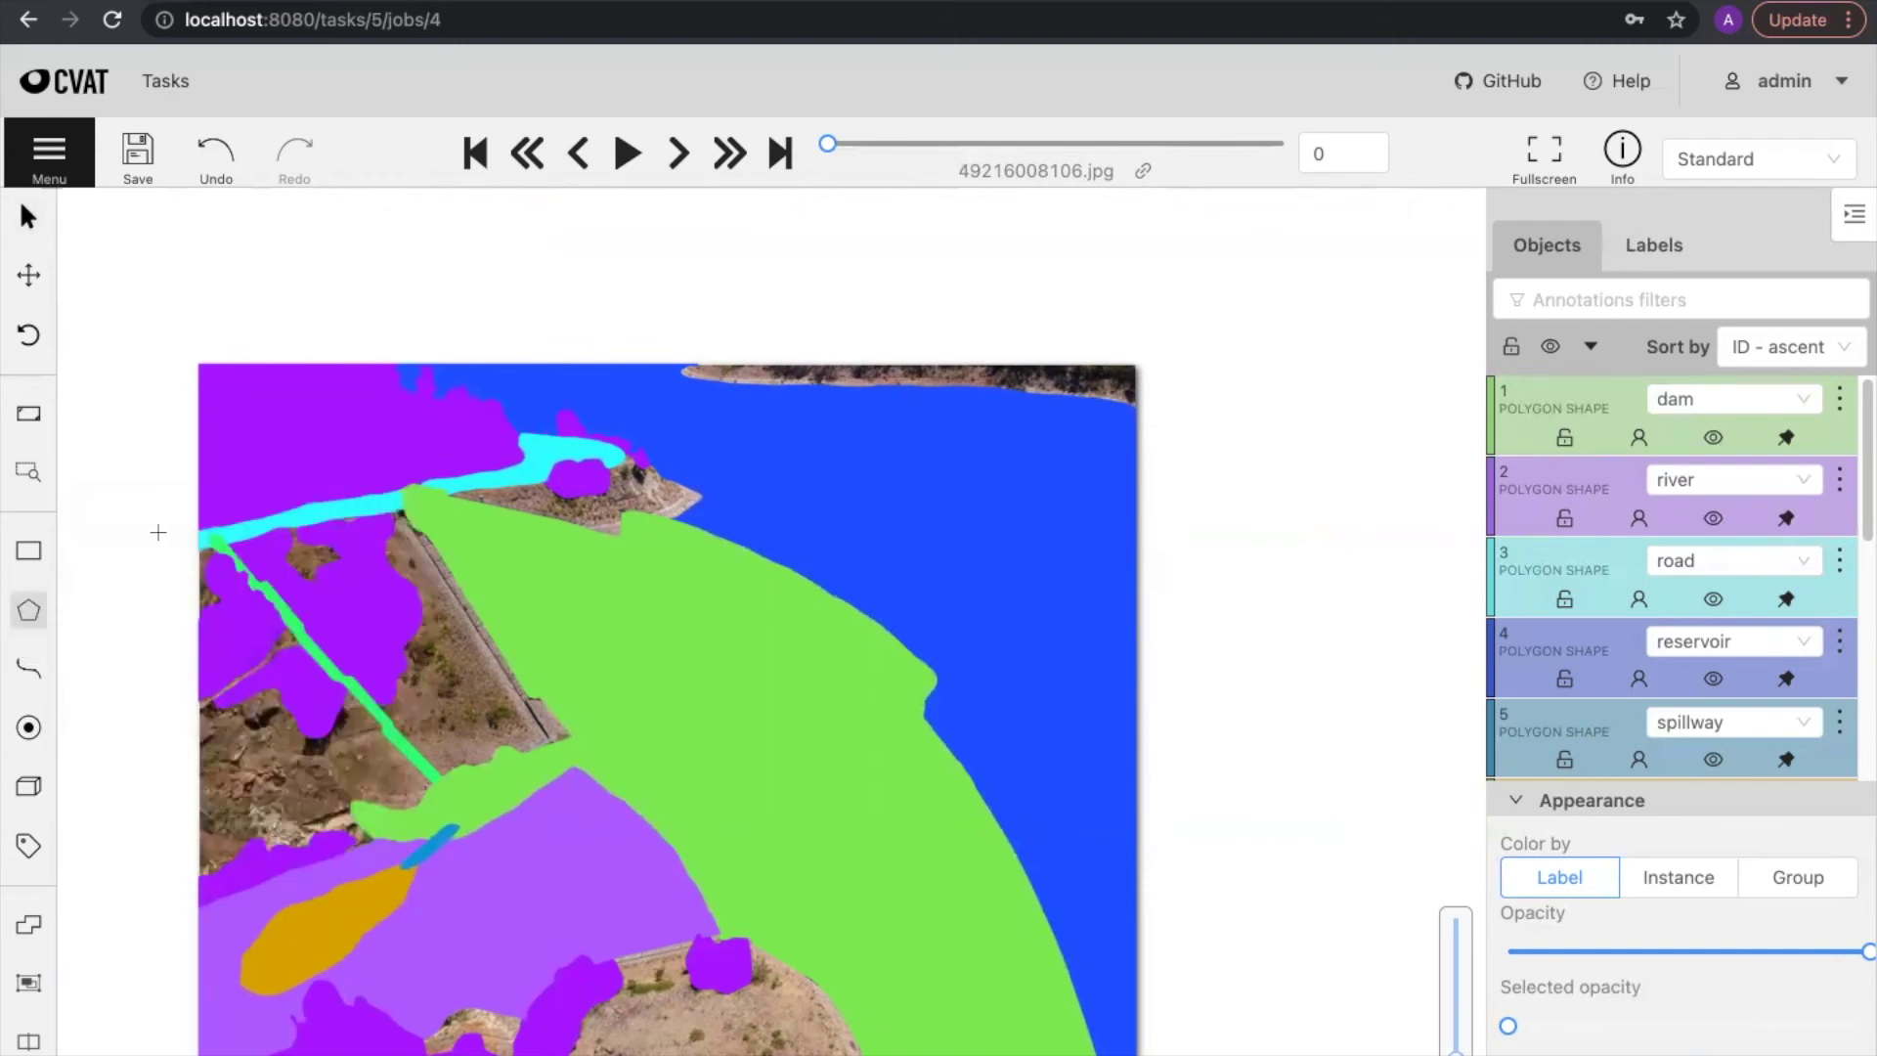
# Step: Enclose the whole image with the polygon, placing its four corners outside the image edges, and finish the shape
pyautogui.click(155, 311)
pyautogui.click(1182, 332)
pyautogui.click(1310, 1023)
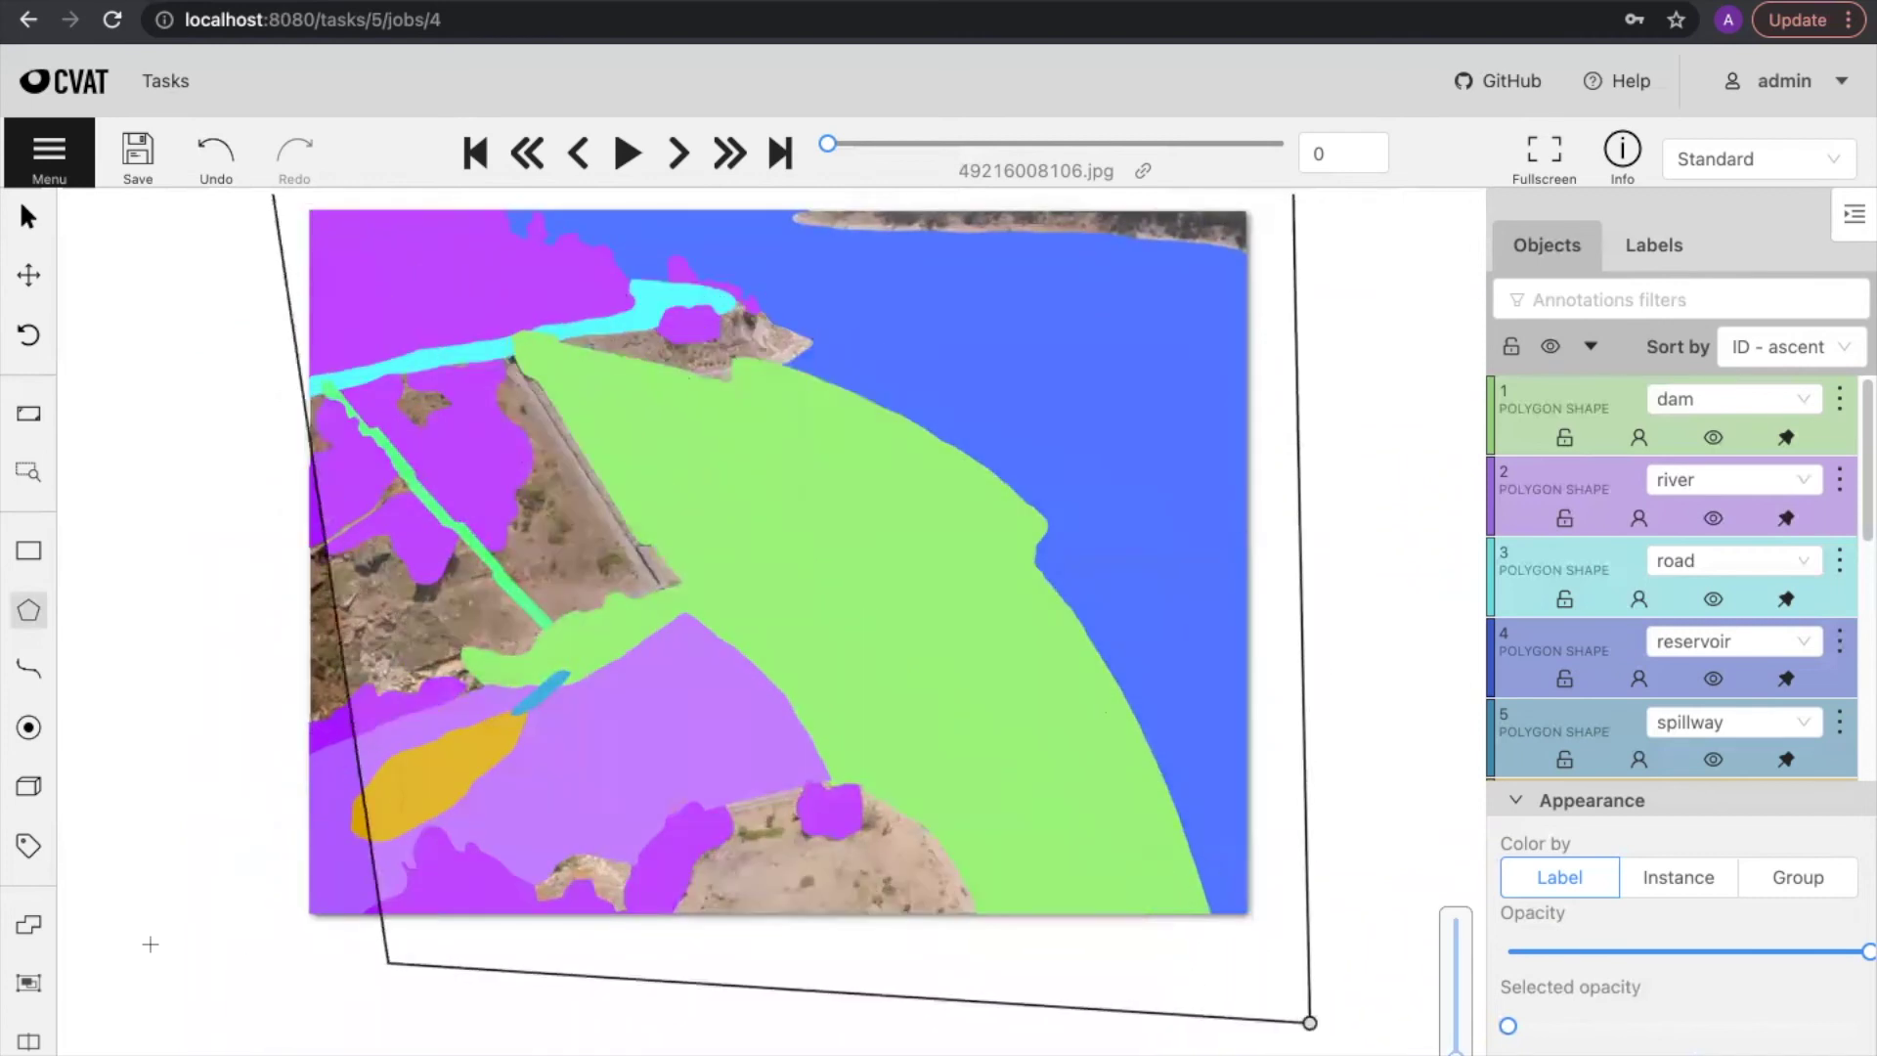
pyautogui.click(213, 1007)
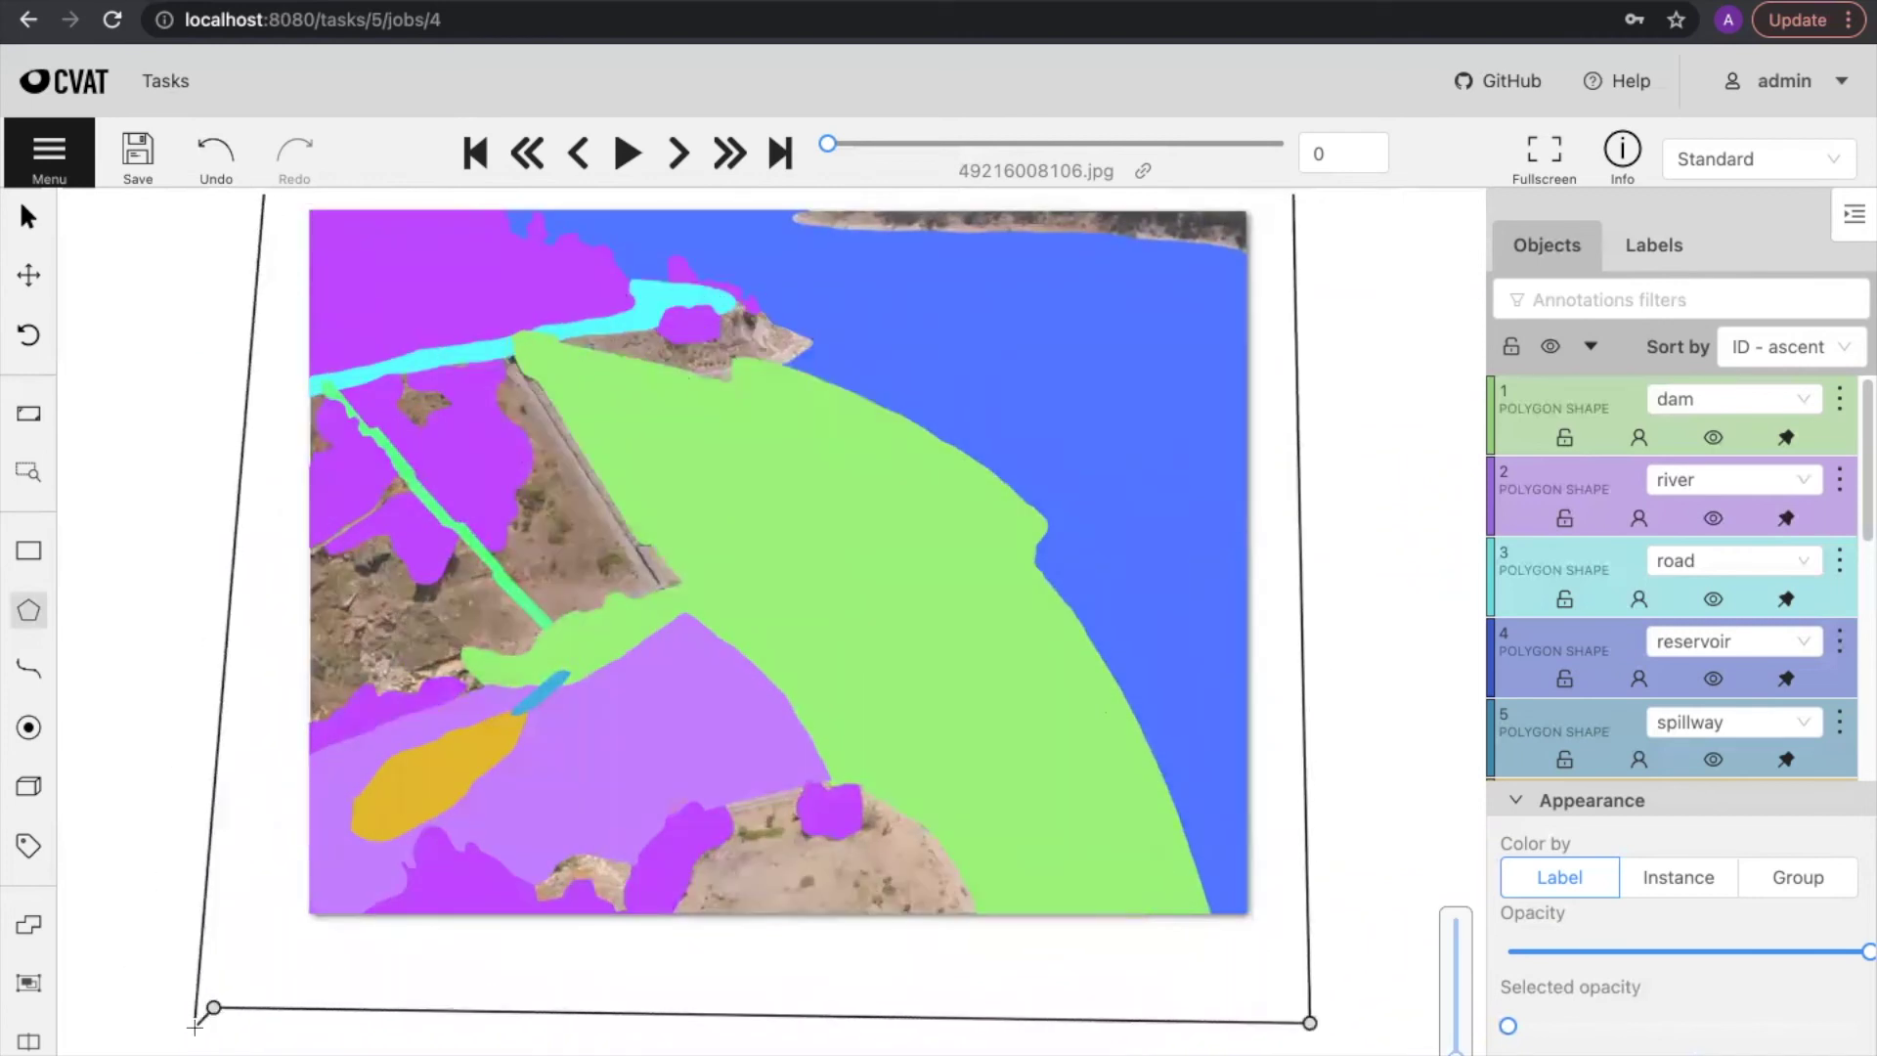
pyautogui.press('n')
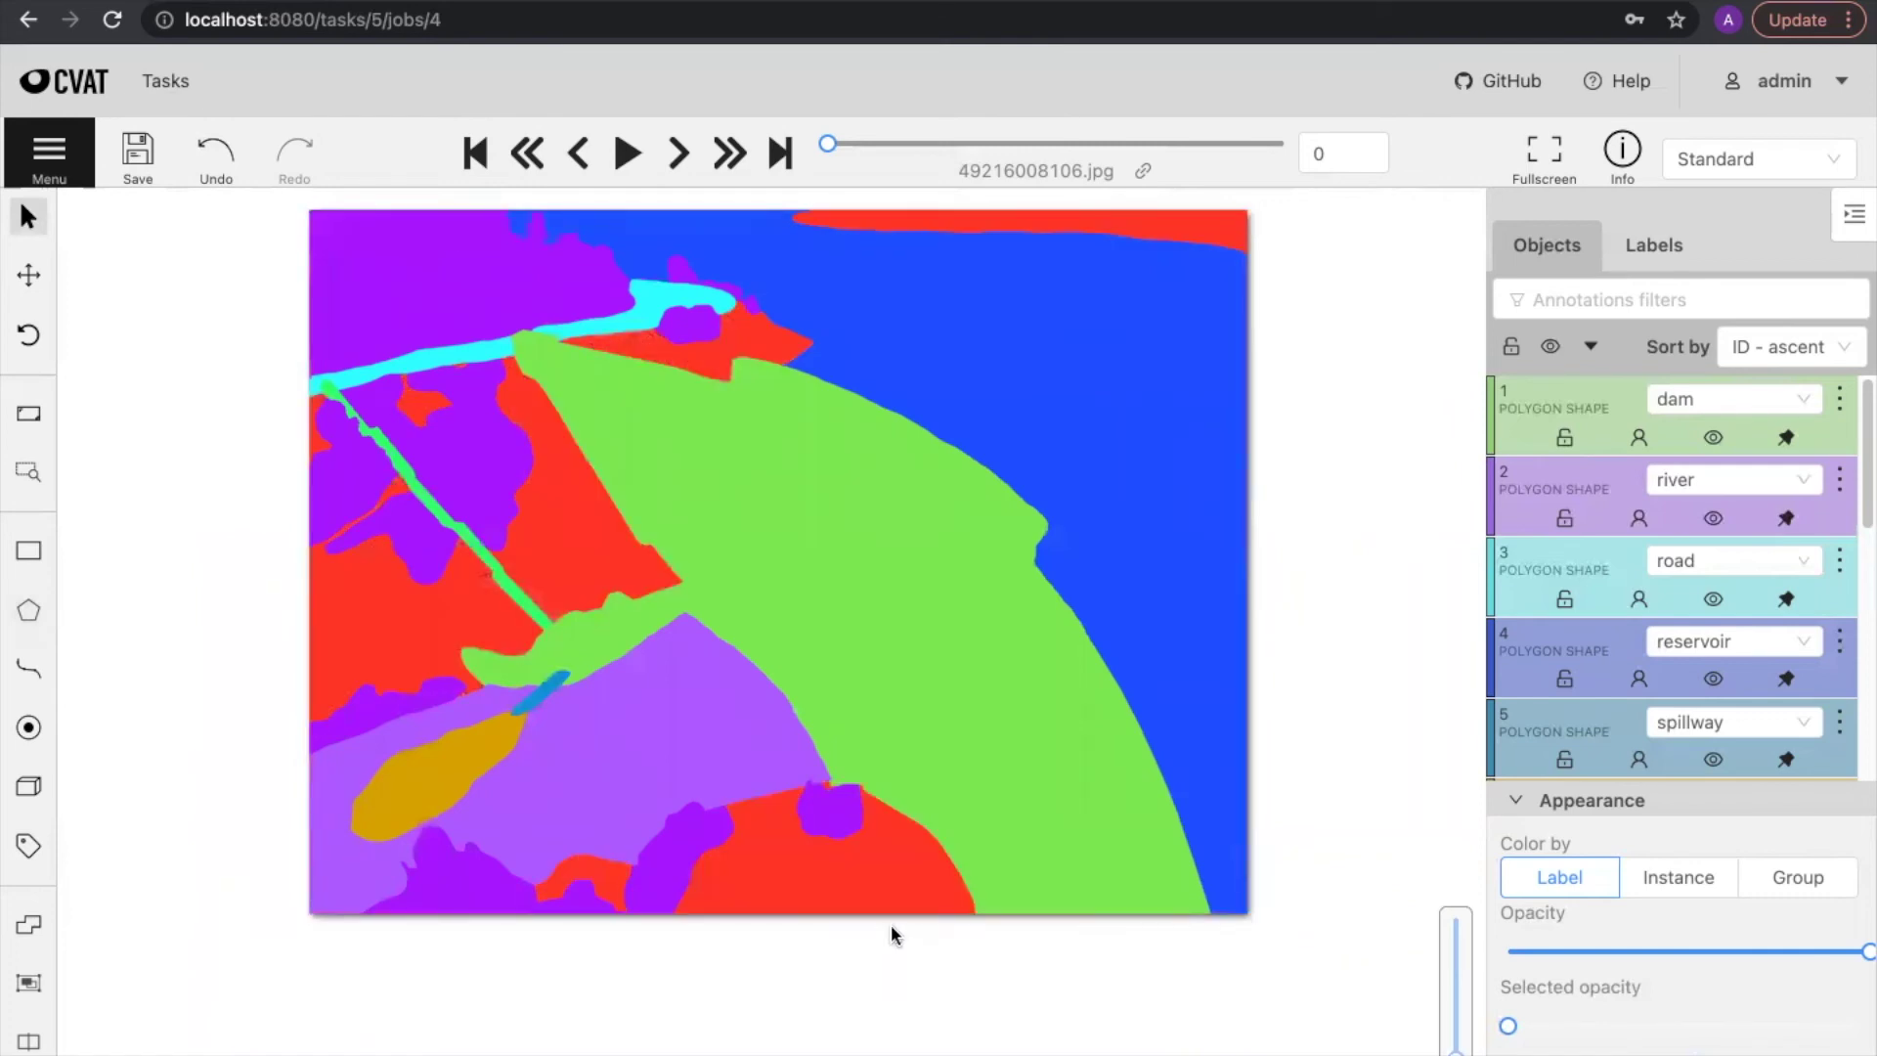
# Step: Switch the annotations' colouring from label to group and view the whole image
pyautogui.moveTo(889, 930); pyautogui.dragTo(795, 1021)
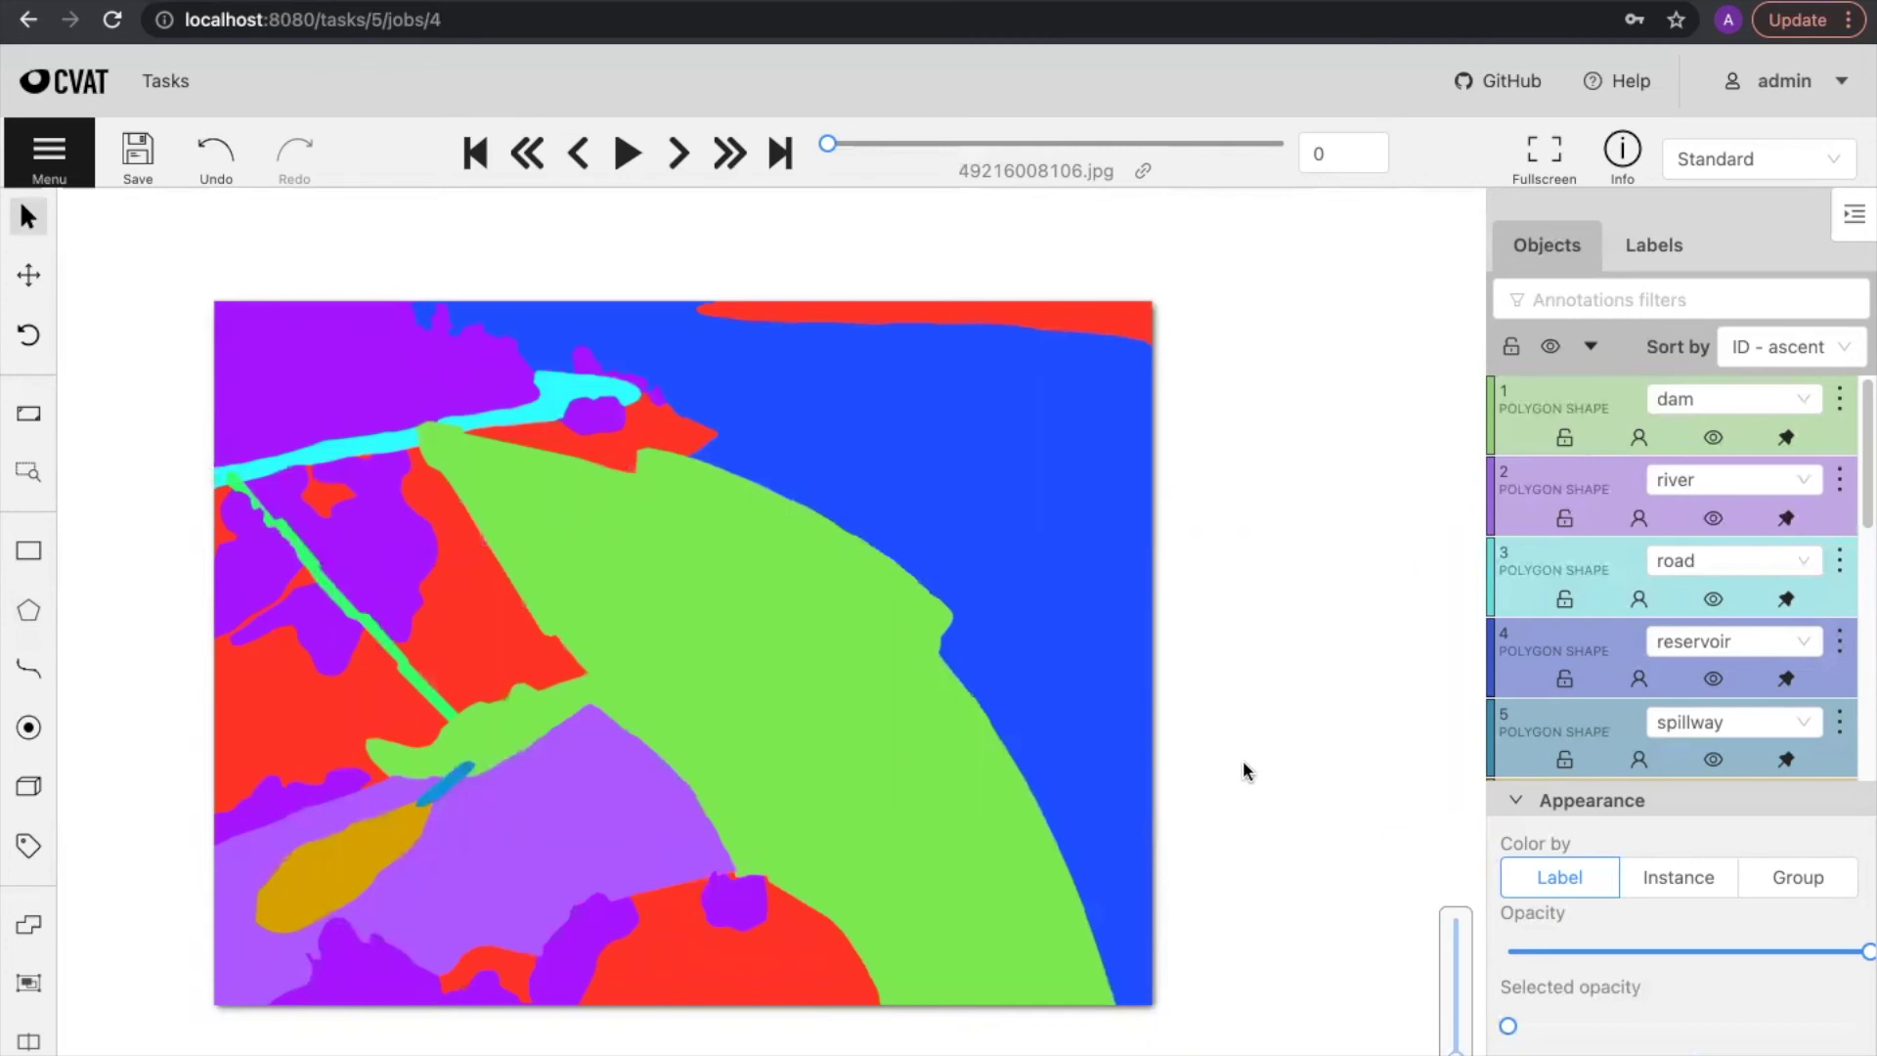
pyautogui.click(1799, 883)
pyautogui.moveTo(1400, 808); pyautogui.dragTo(1495, 859)
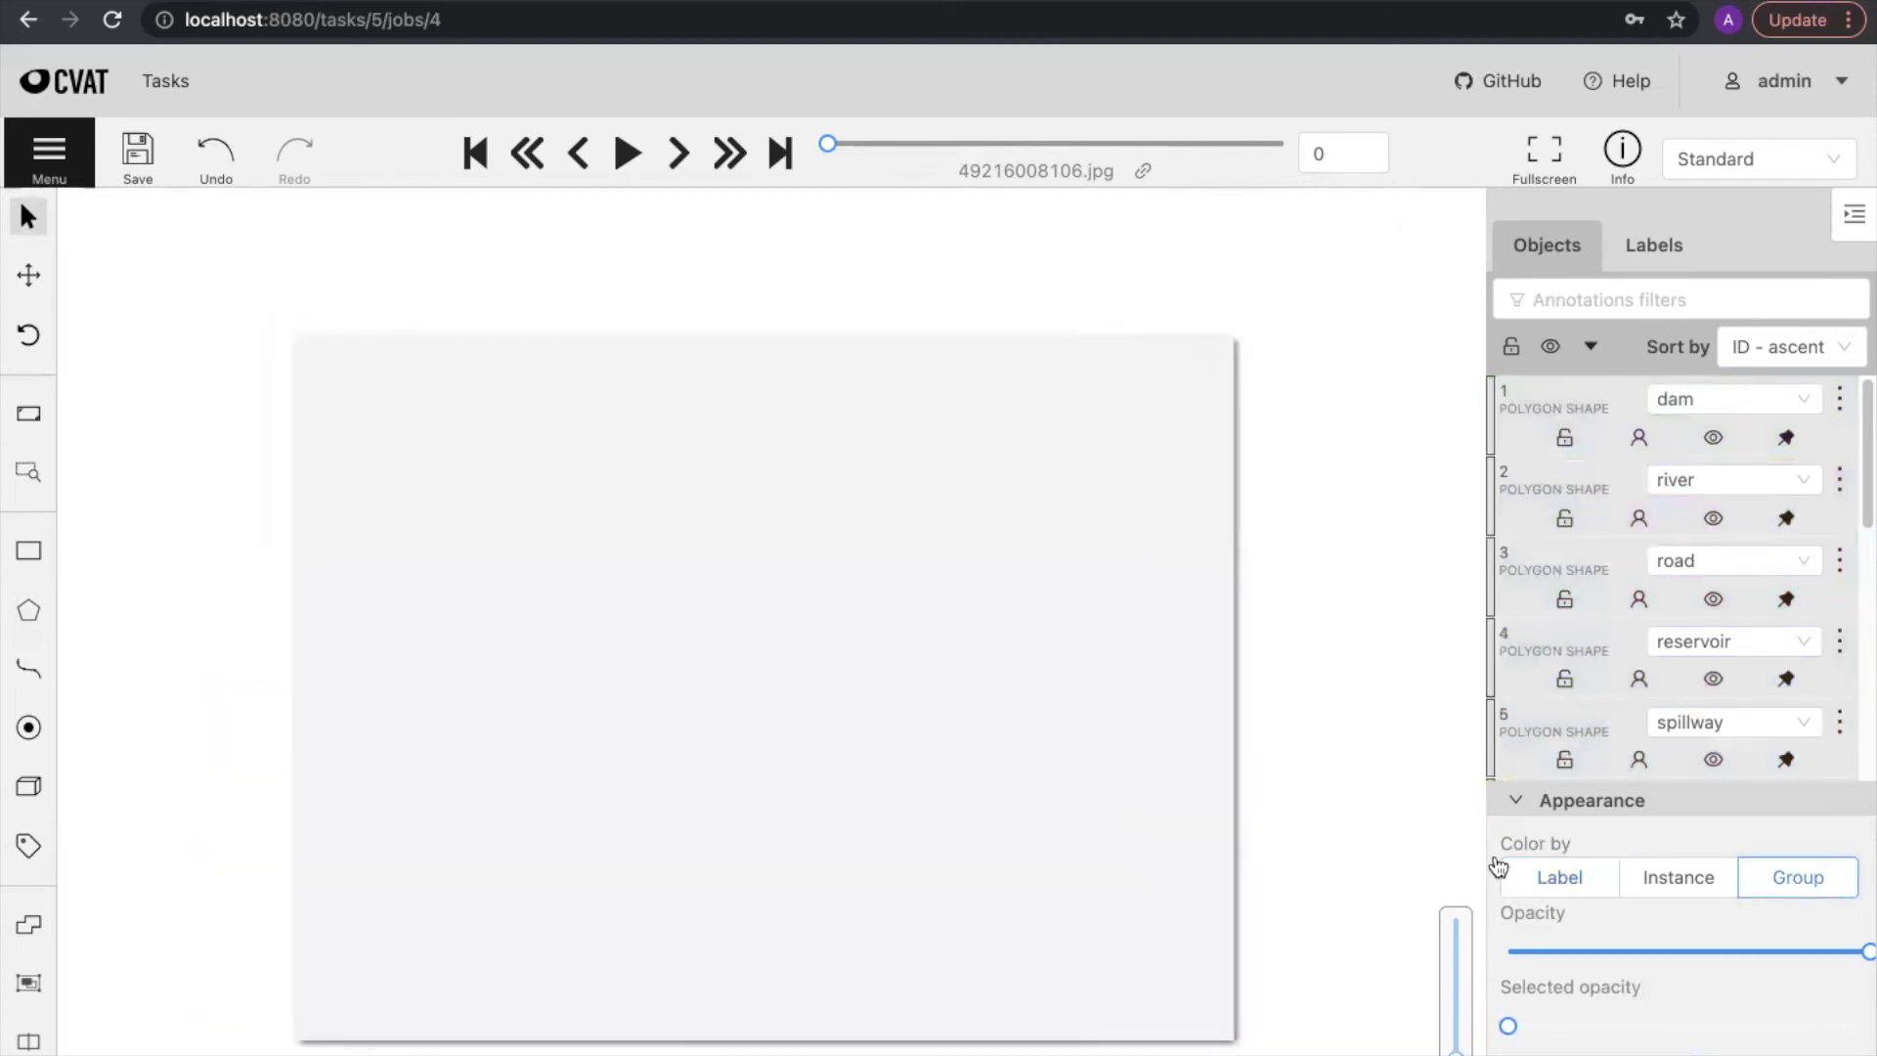
# Step: Examine the annotated image's right and upper edges up close for areas that no polygon covers
pyautogui.scroll(5, 1271, 460)
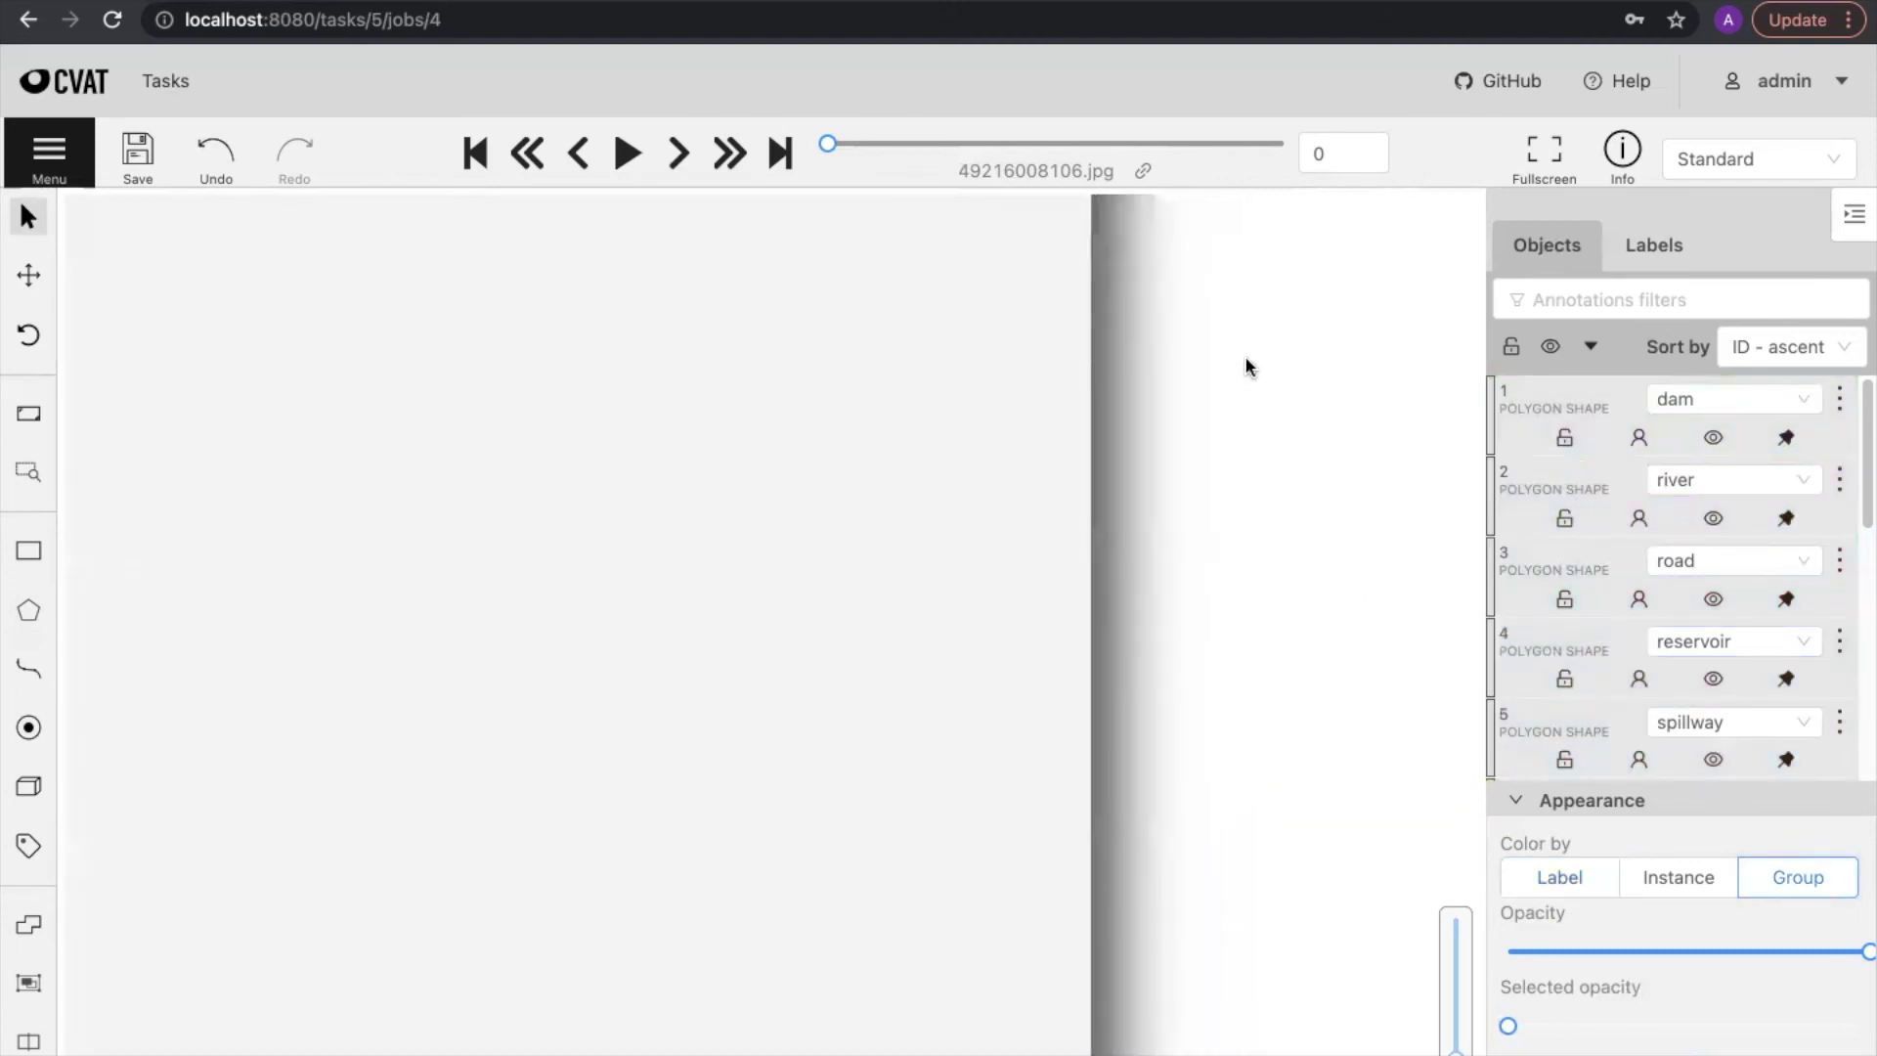
pyautogui.moveTo(1249, 401); pyautogui.dragTo(1232, 1055)
pyautogui.moveTo(861, 321)
pyautogui.mouseDown()
pyautogui.moveTo(1300, 252)
pyautogui.moveTo(1369, 161)
pyautogui.mouseUp()
pyautogui.moveTo(754, 343); pyautogui.dragTo(1300, 220)
pyautogui.moveTo(524, 297); pyautogui.dragTo(1336, 343)
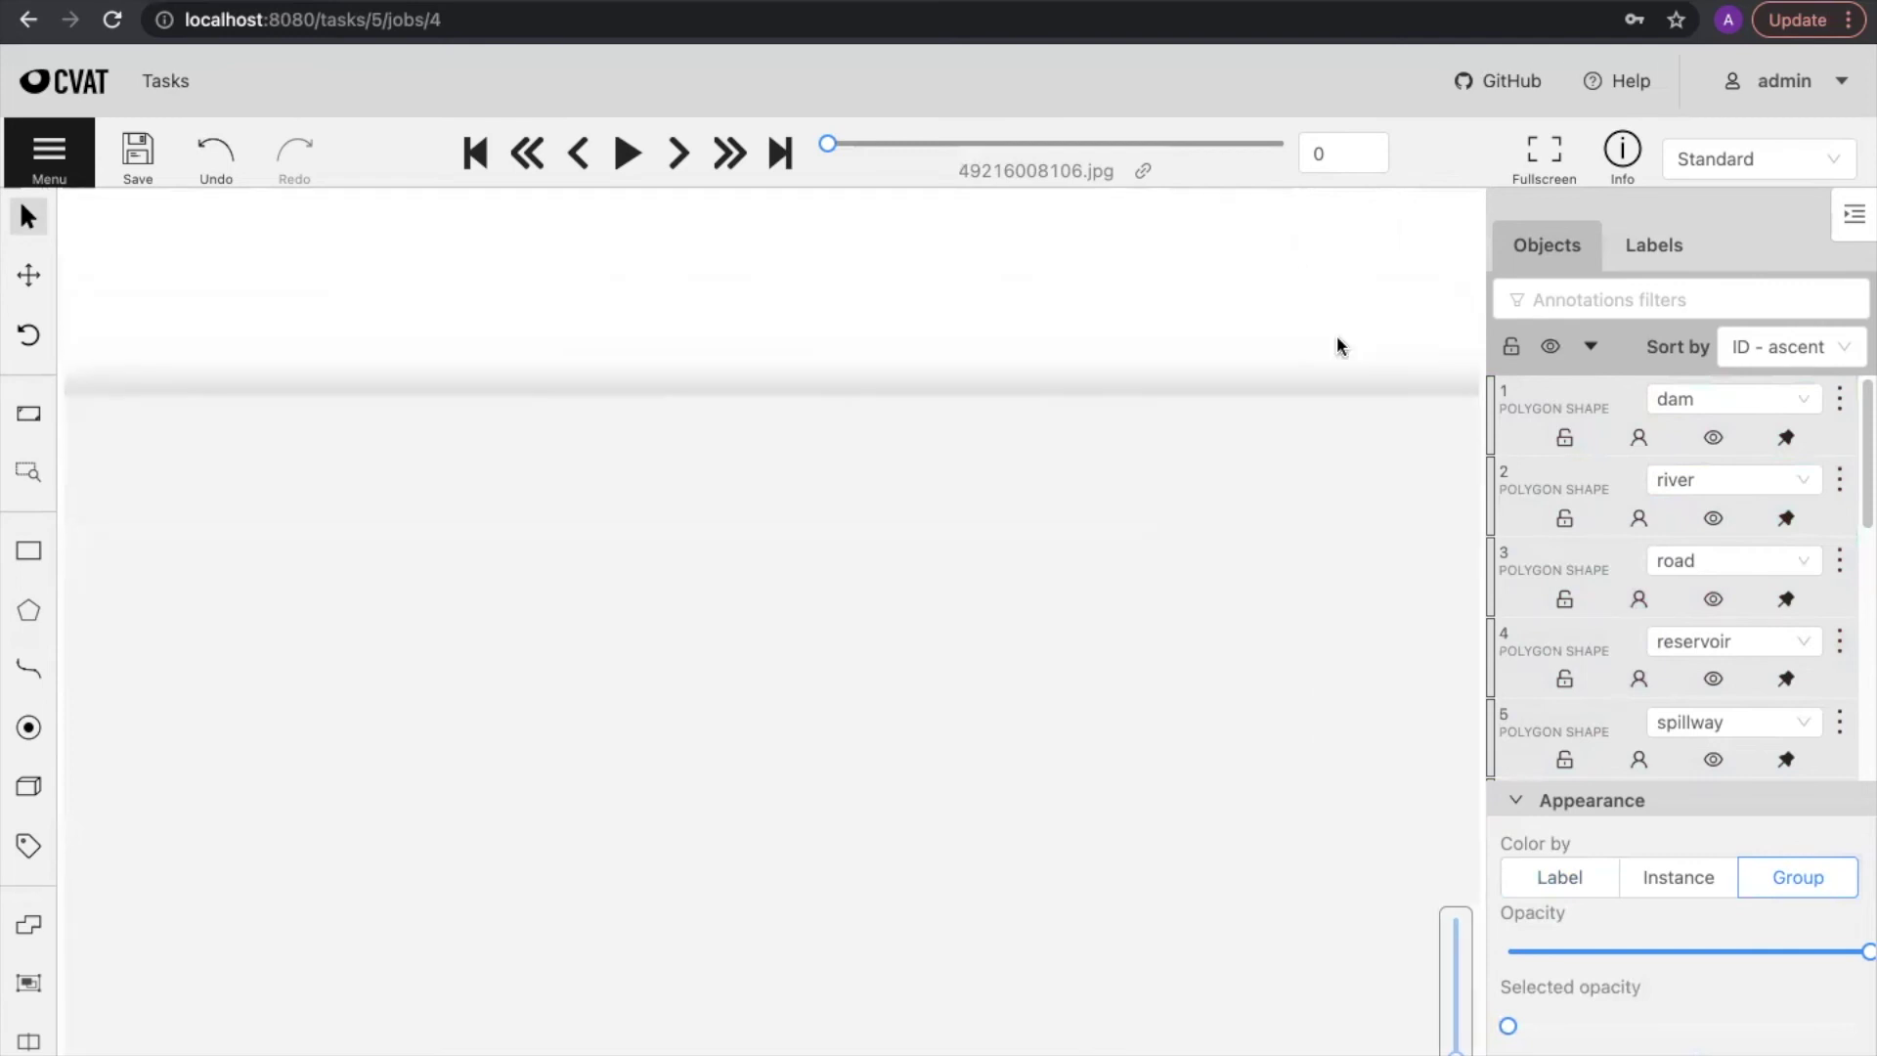
pyautogui.scroll(-4, 331, 332)
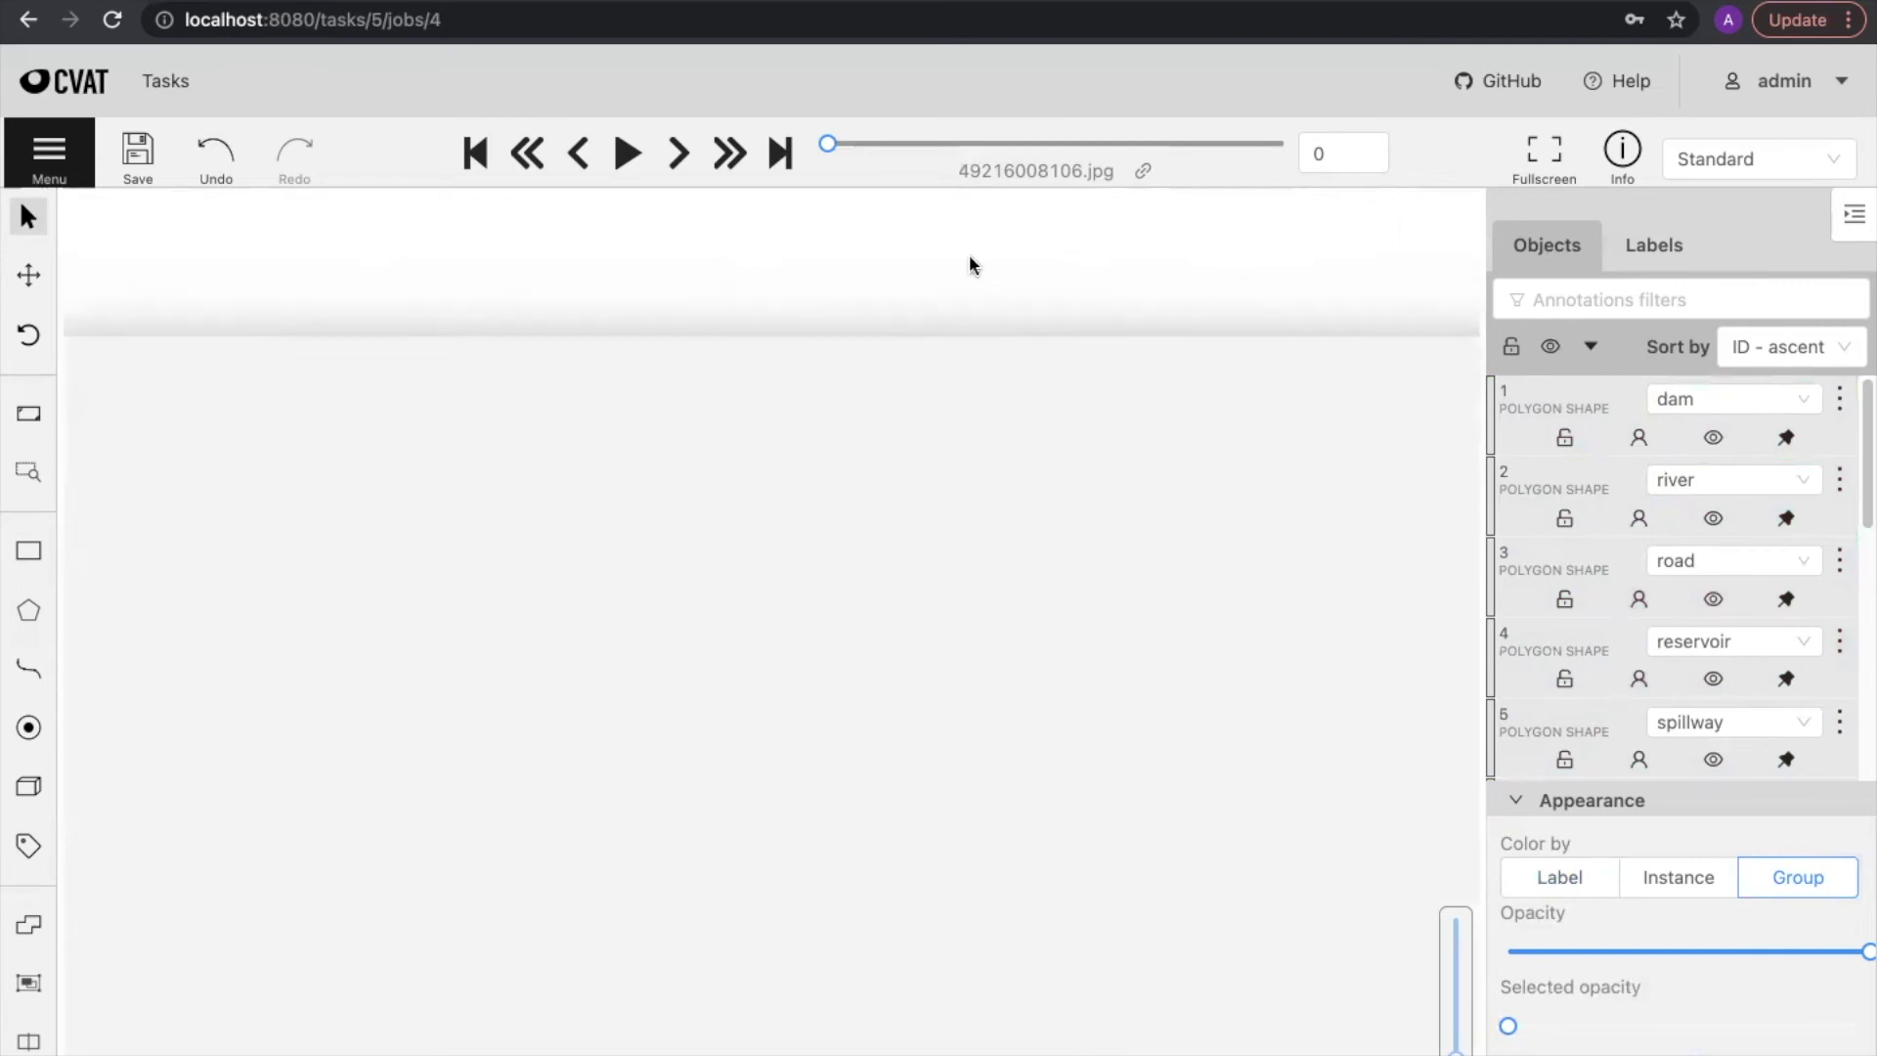
pyautogui.moveTo(396, 271); pyautogui.dragTo(1045, 264)
pyautogui.moveTo(264, 322); pyautogui.dragTo(918, 299)
pyautogui.moveTo(533, 304); pyautogui.dragTo(1134, 325)
pyautogui.scroll(-1, 603, 391)
pyautogui.scroll(-3, 605, 374)
pyautogui.scroll(-3, 417, 297)
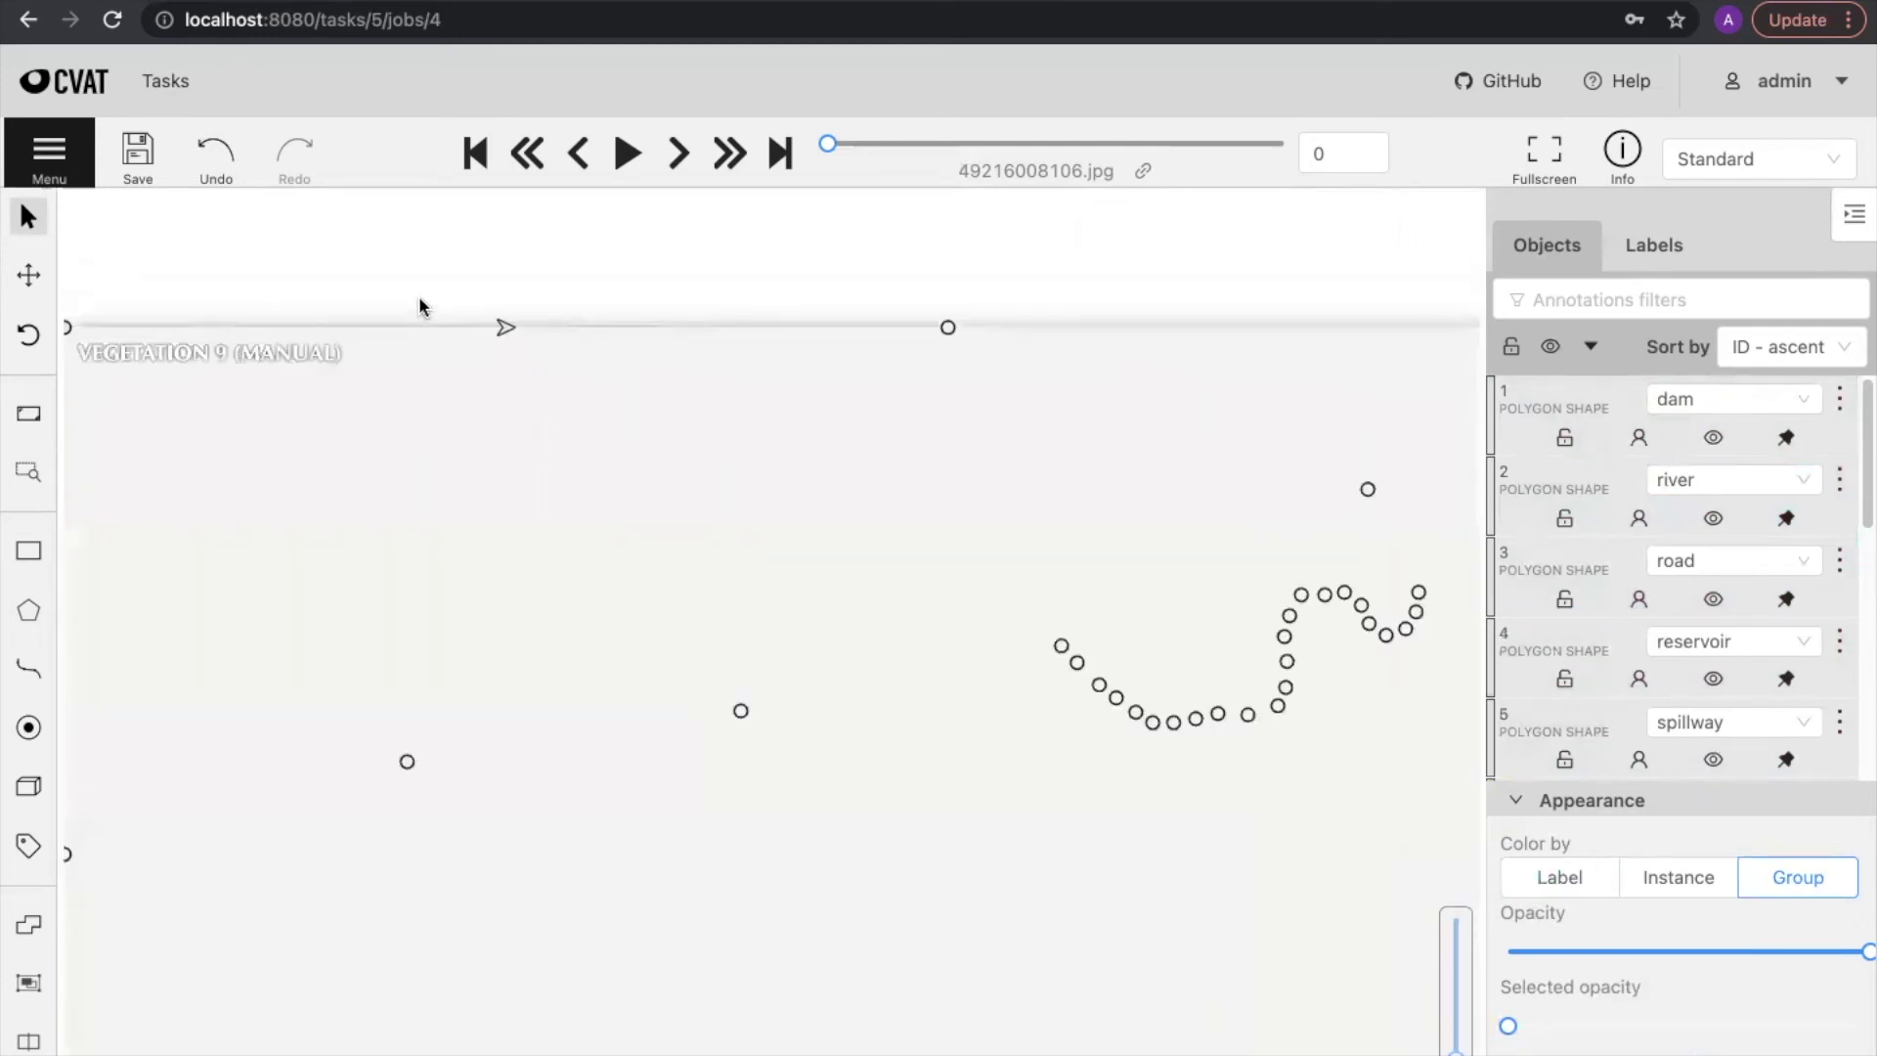
pyautogui.moveTo(377, 226); pyautogui.dragTo(766, 281)
pyautogui.moveTo(657, 243); pyautogui.dragTo(675, 159)
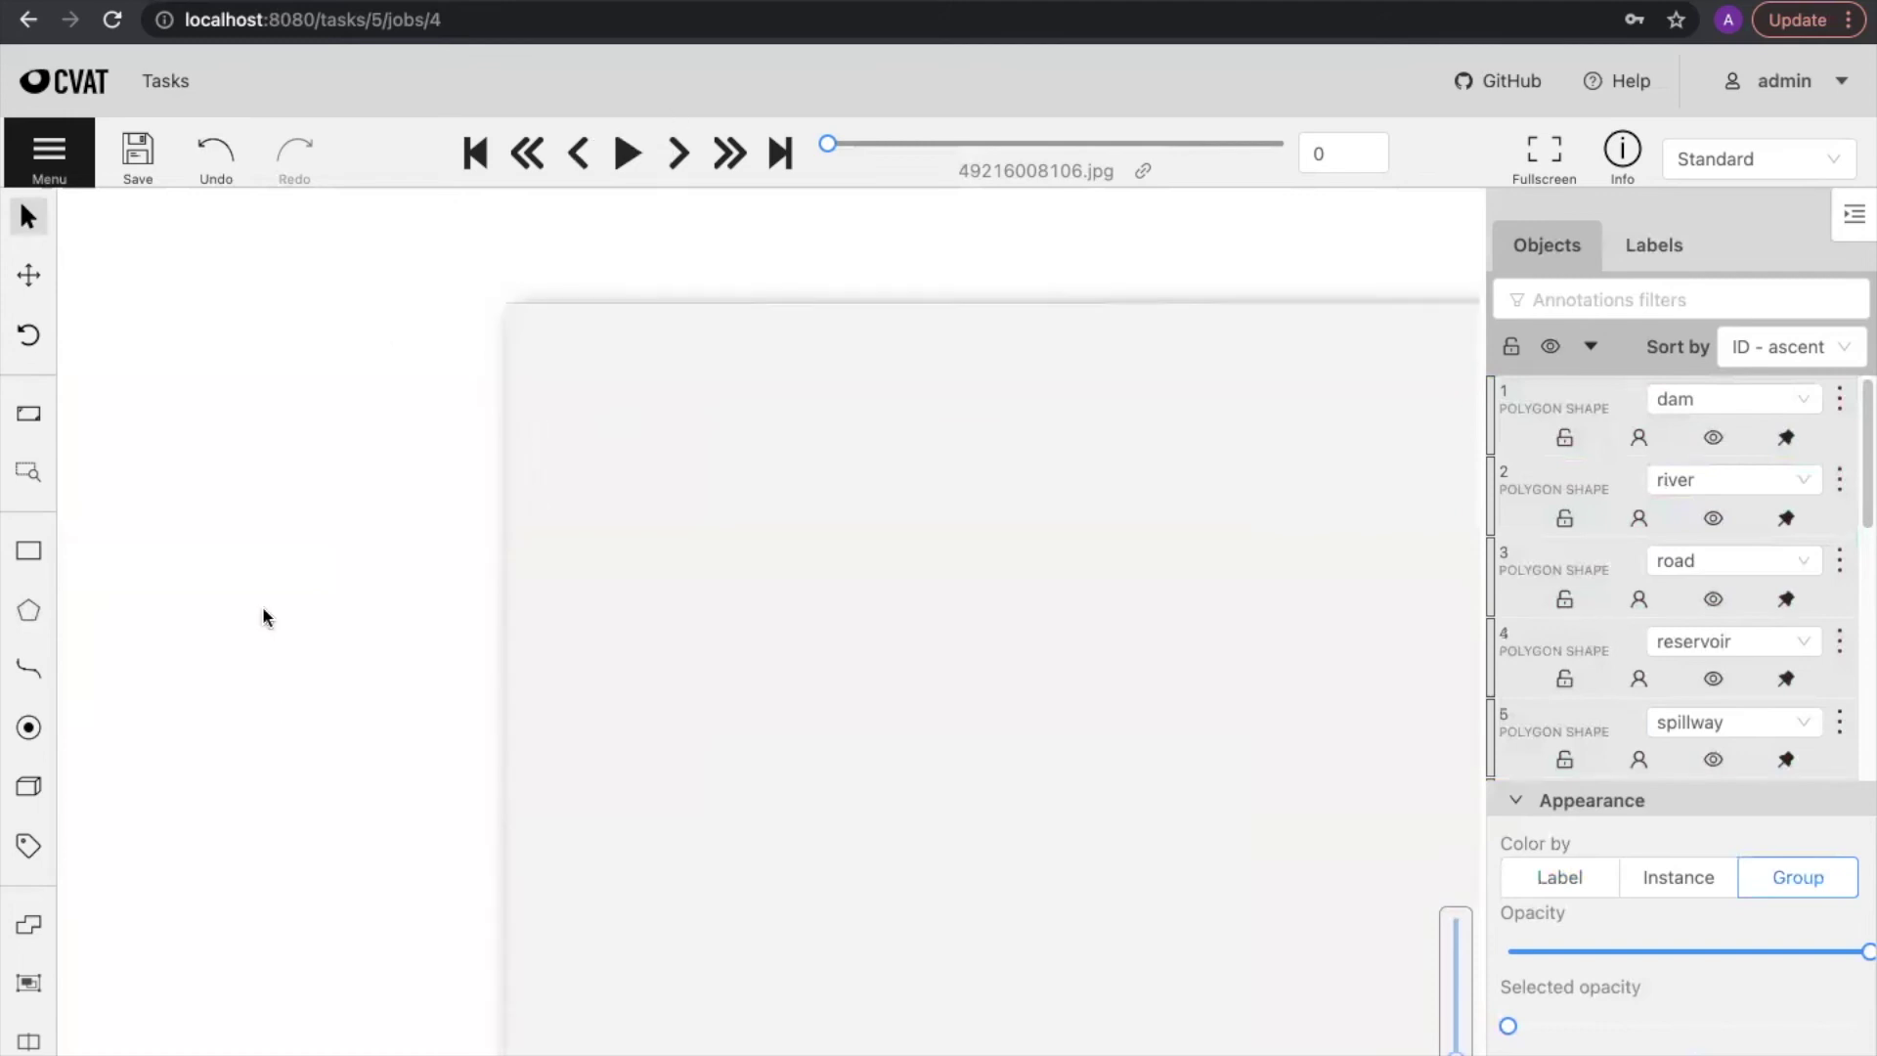
# Step: Examine the annotated image's left and lower edges for uncovered gaps and bring the whole image back into view
pyautogui.moveTo(324, 549); pyautogui.dragTo(336, 443)
pyautogui.moveTo(298, 813); pyautogui.dragTo(187, 606)
pyautogui.scroll(4, 395, 829)
pyautogui.moveTo(391, 833); pyautogui.dragTo(171, 633)
pyautogui.moveTo(168, 915); pyautogui.dragTo(195, 543)
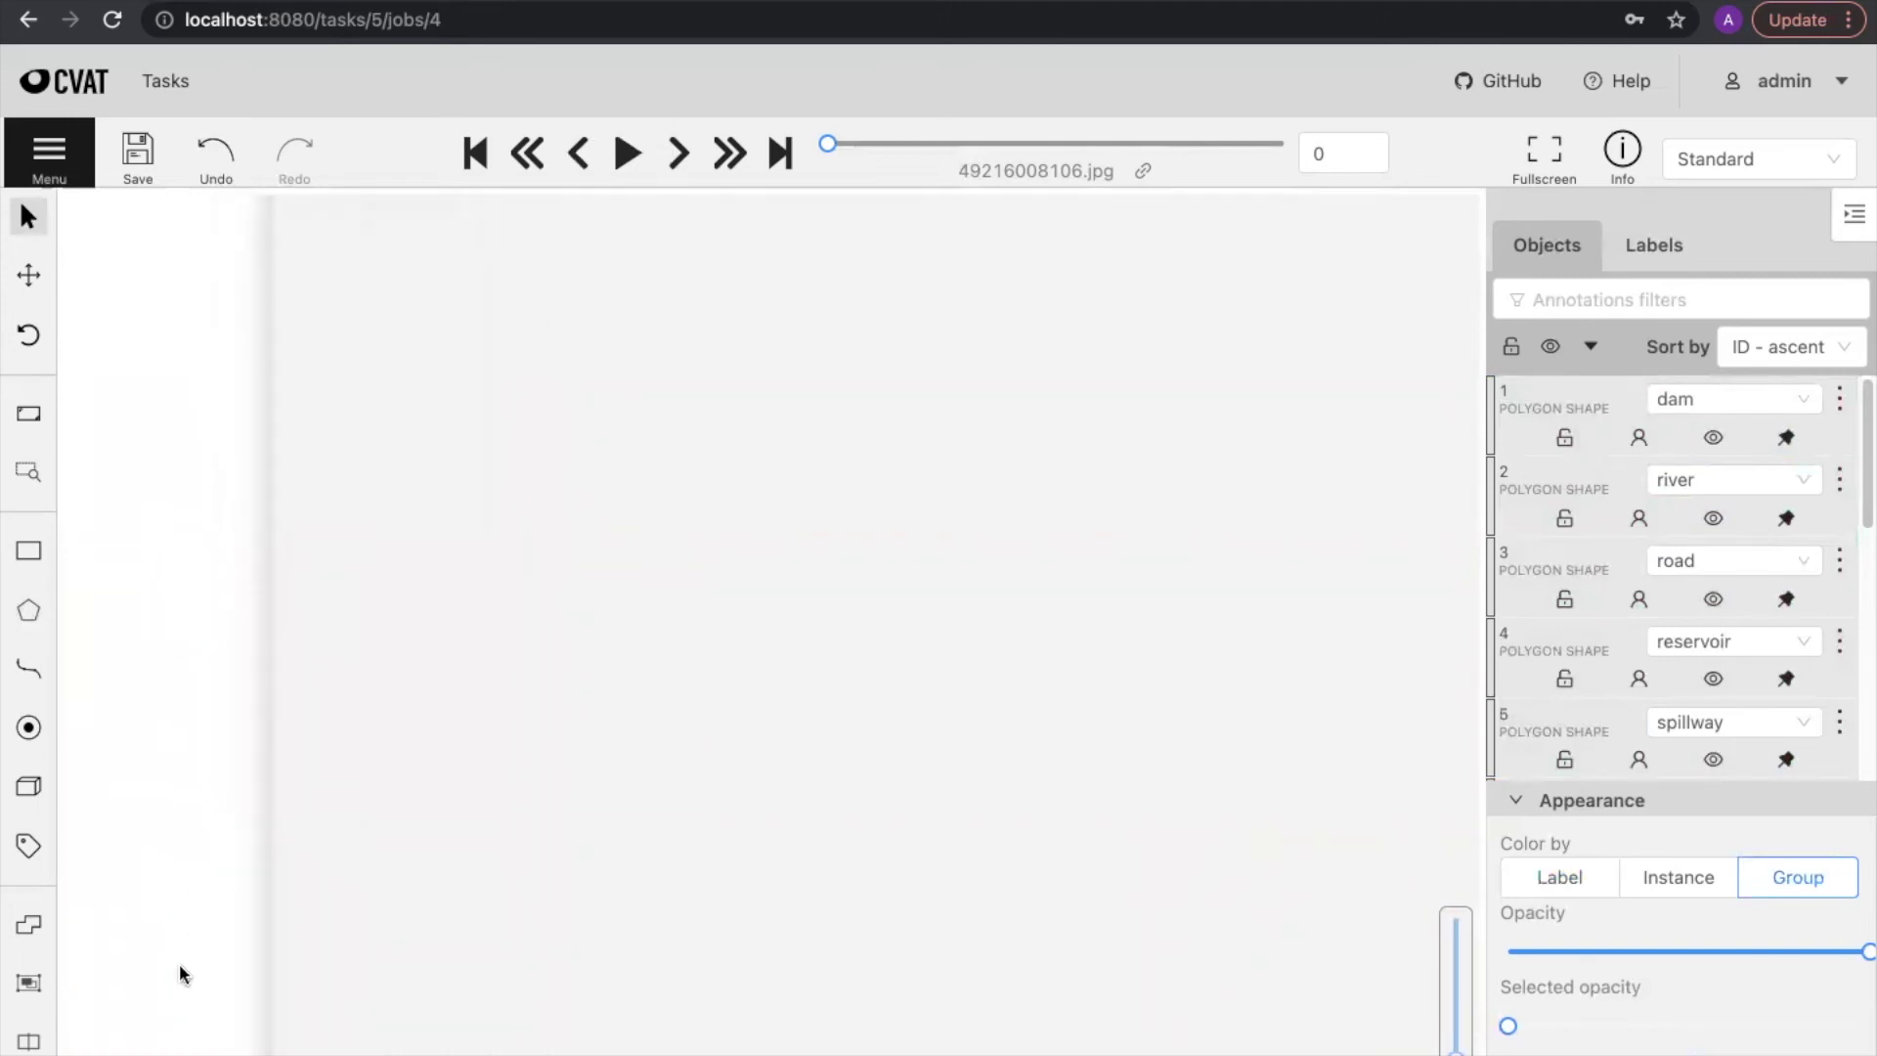
pyautogui.moveTo(190, 787); pyautogui.dragTo(165, 467)
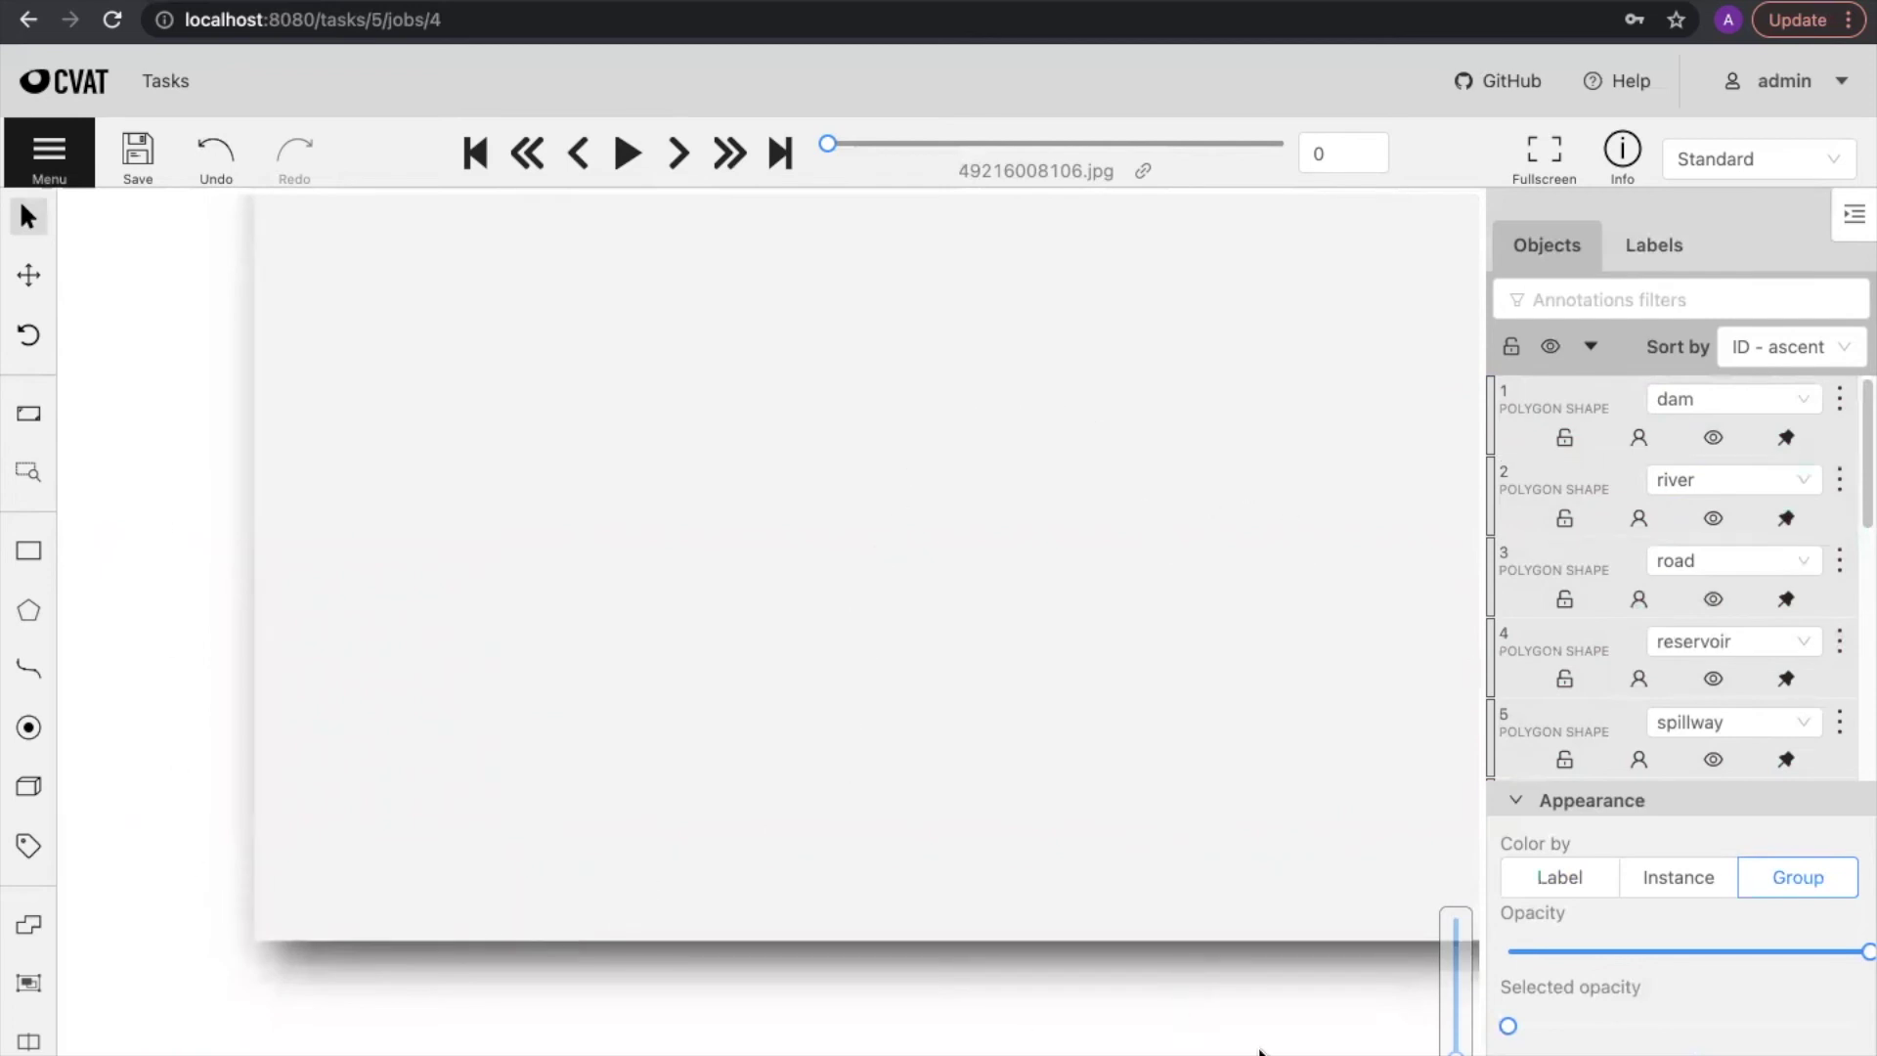
pyautogui.scroll(3, 1308, 1048)
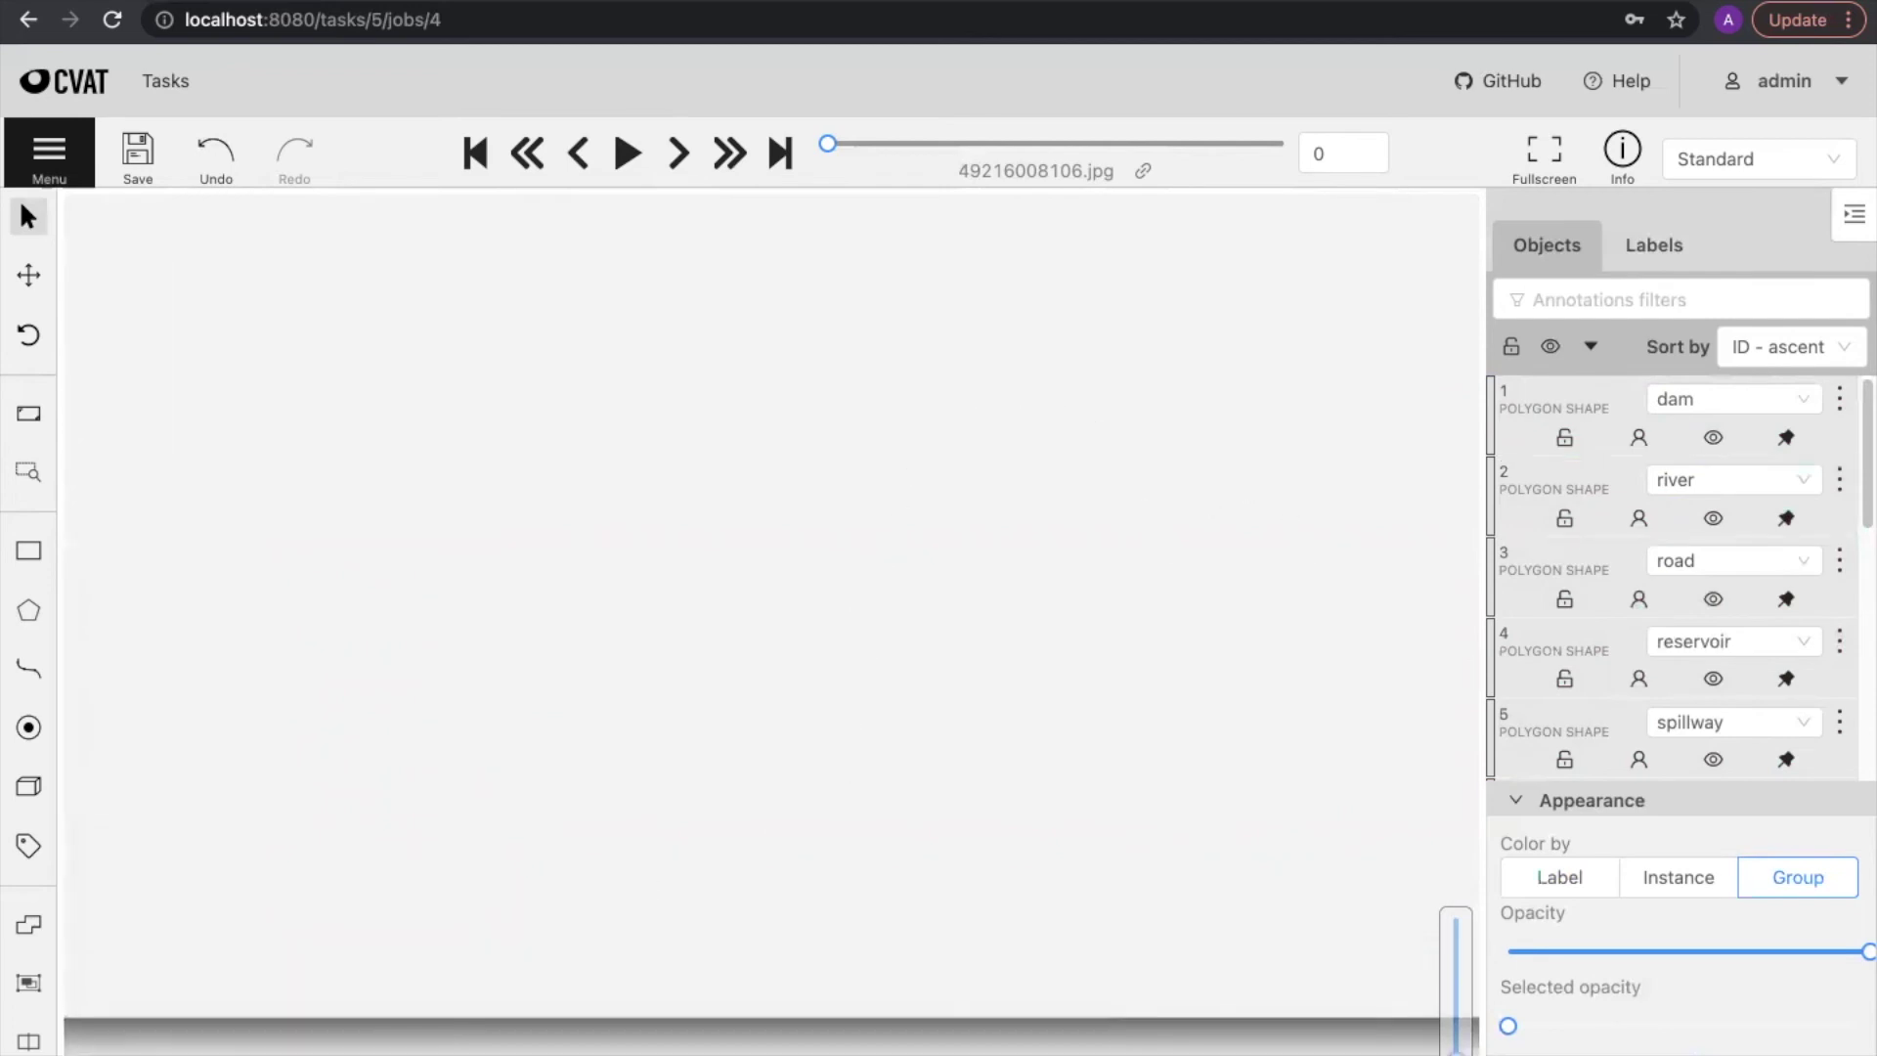
pyautogui.scroll(-6, 771, 624)
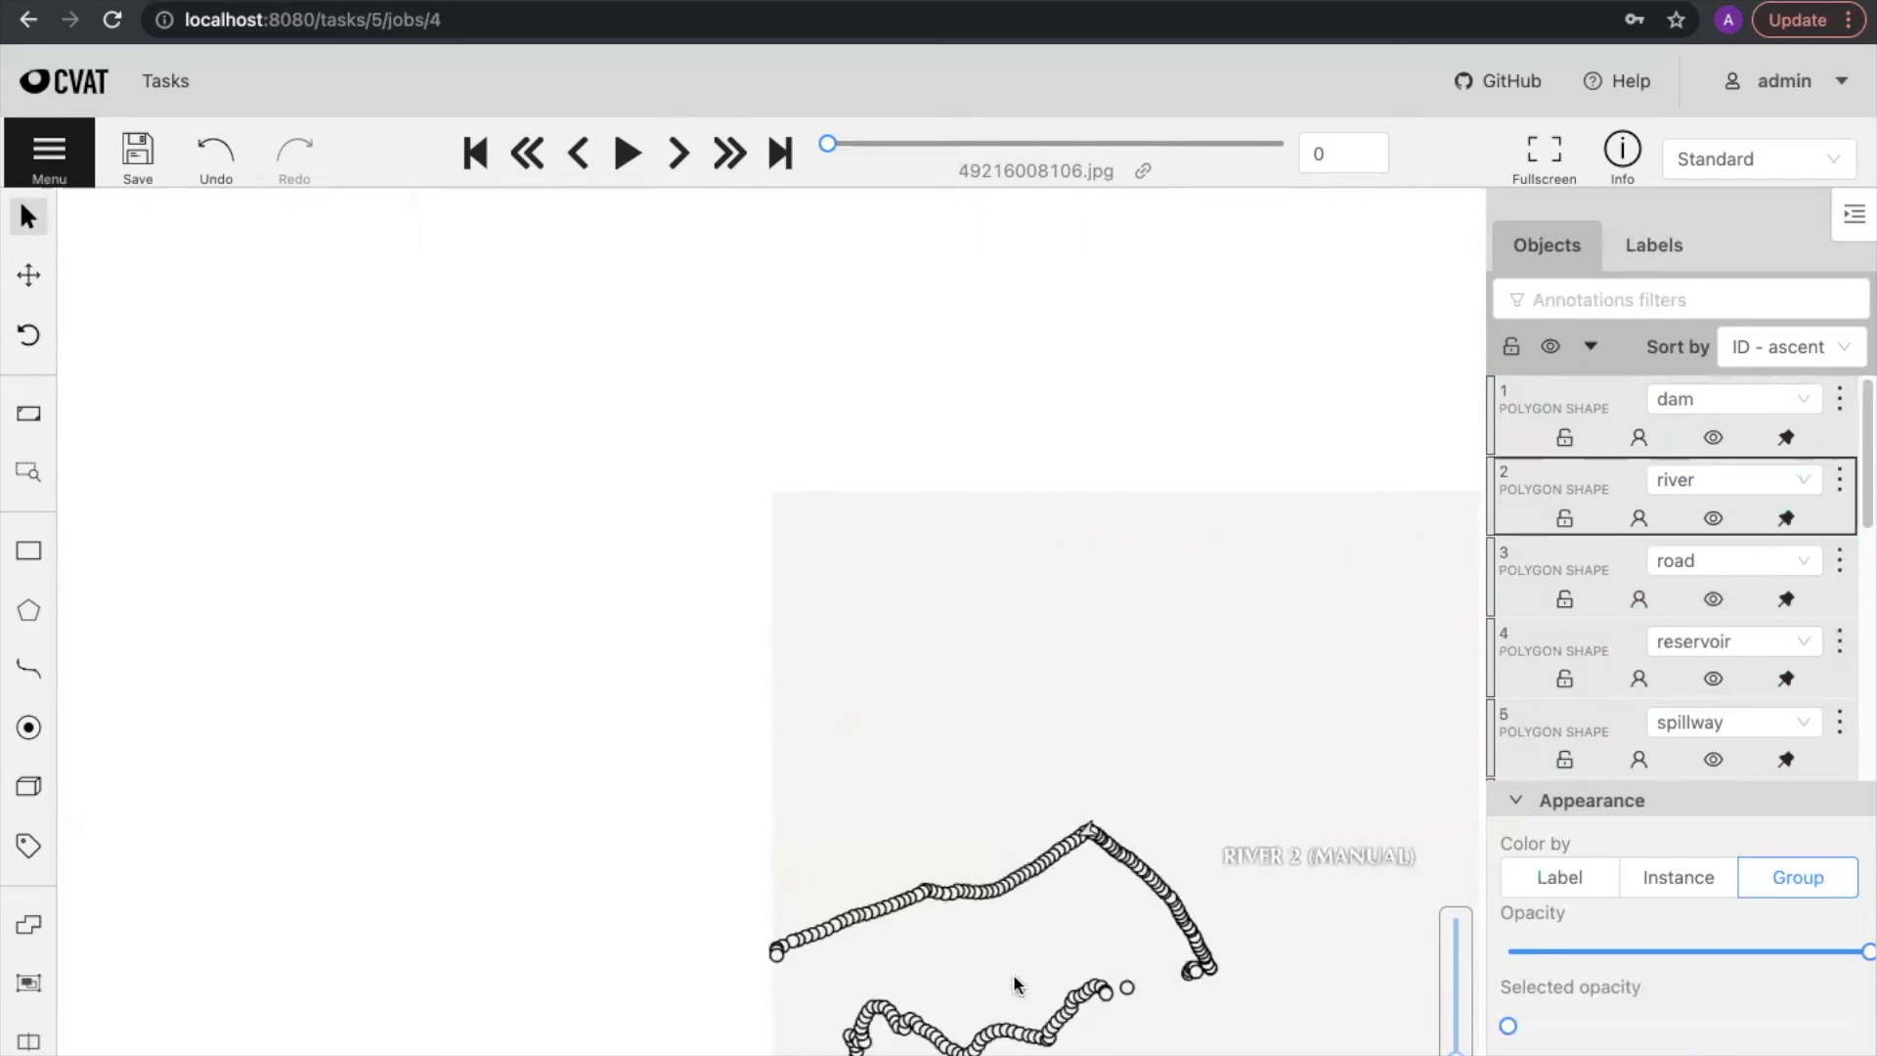
pyautogui.moveTo(1014, 985); pyautogui.dragTo(539, 850)
pyautogui.scroll(1, 878, 1044)
pyautogui.moveTo(1281, 1013); pyautogui.dragTo(1329, 1047)
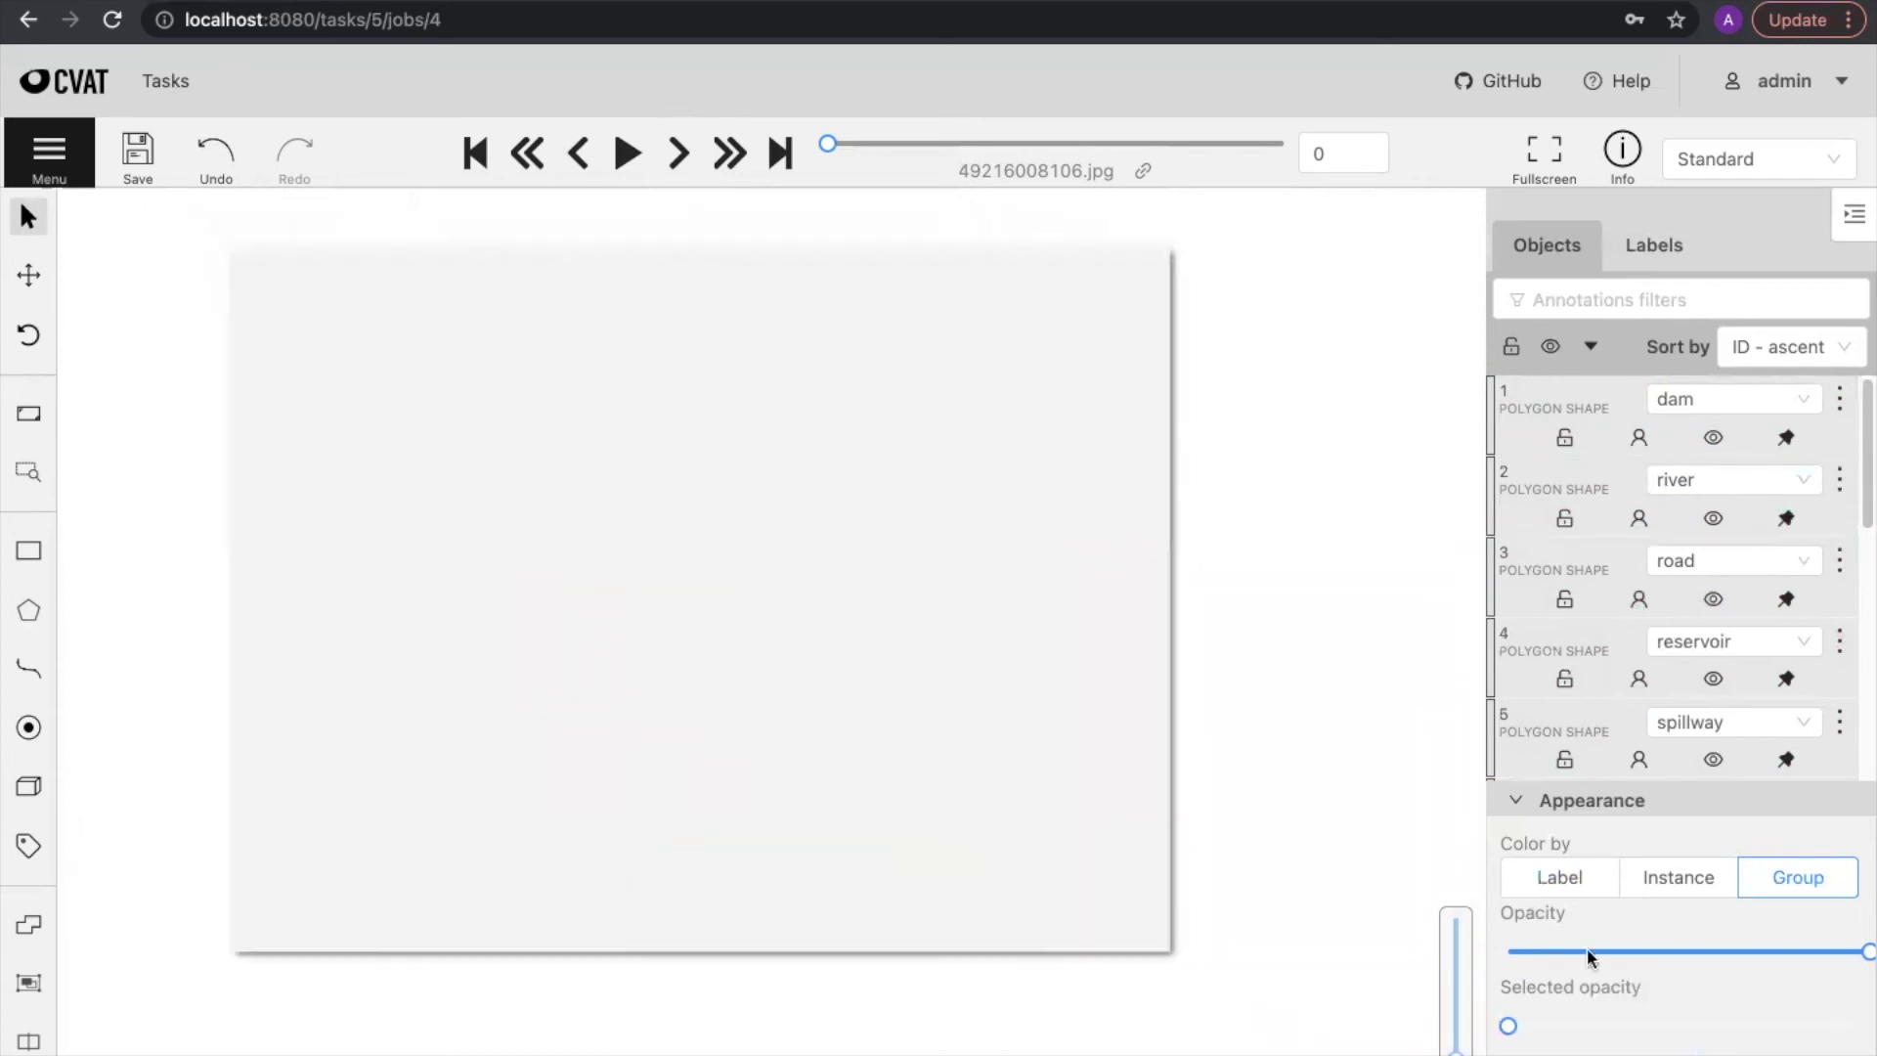
# Step: Switch the annotations' colouring to instance and back to label
pyautogui.click(1662, 875)
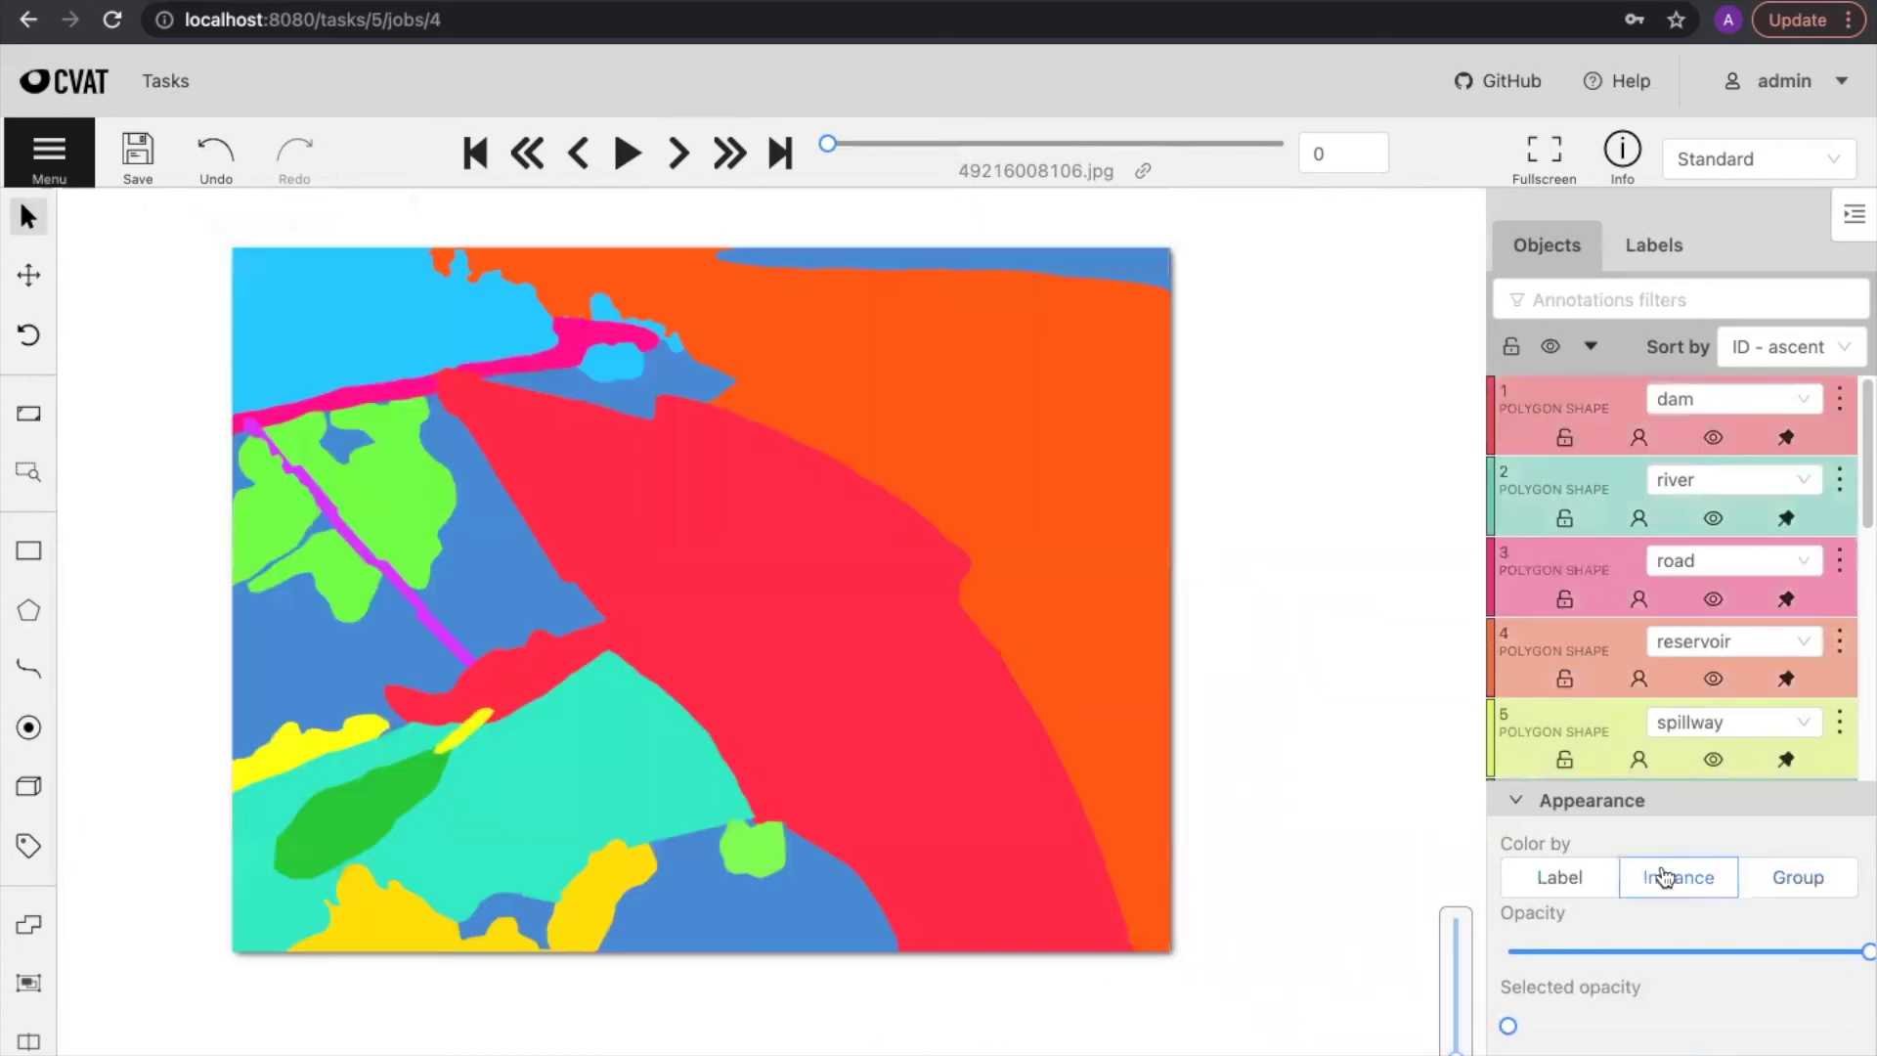
pyautogui.click(1554, 877)
pyautogui.moveTo(1361, 607)
pyautogui.mouseDown()
pyautogui.moveTo(1422, 678)
pyautogui.moveTo(1401, 628)
pyautogui.mouseUp()
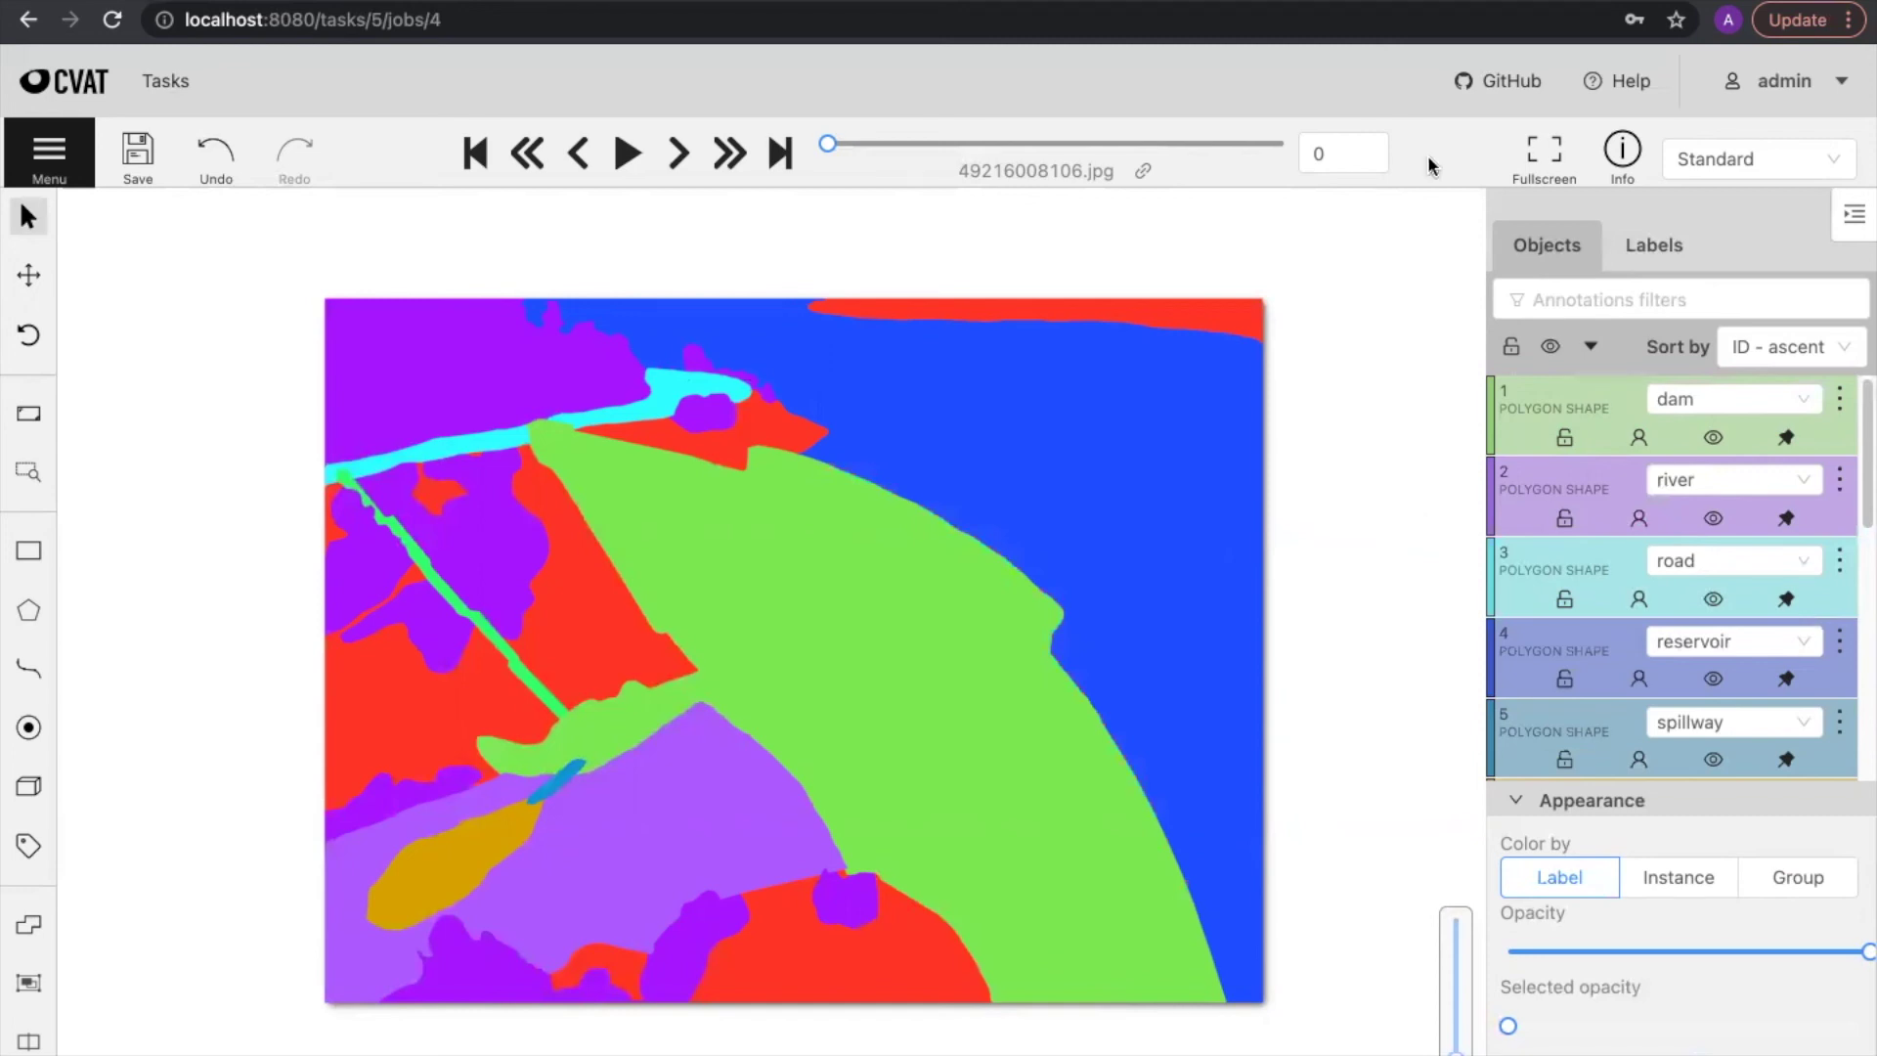
# Step: Go to the next image, 51008529198.jpg, and trace a road polygon along both edges of the highway, including its small side turnout
pyautogui.click(679, 154)
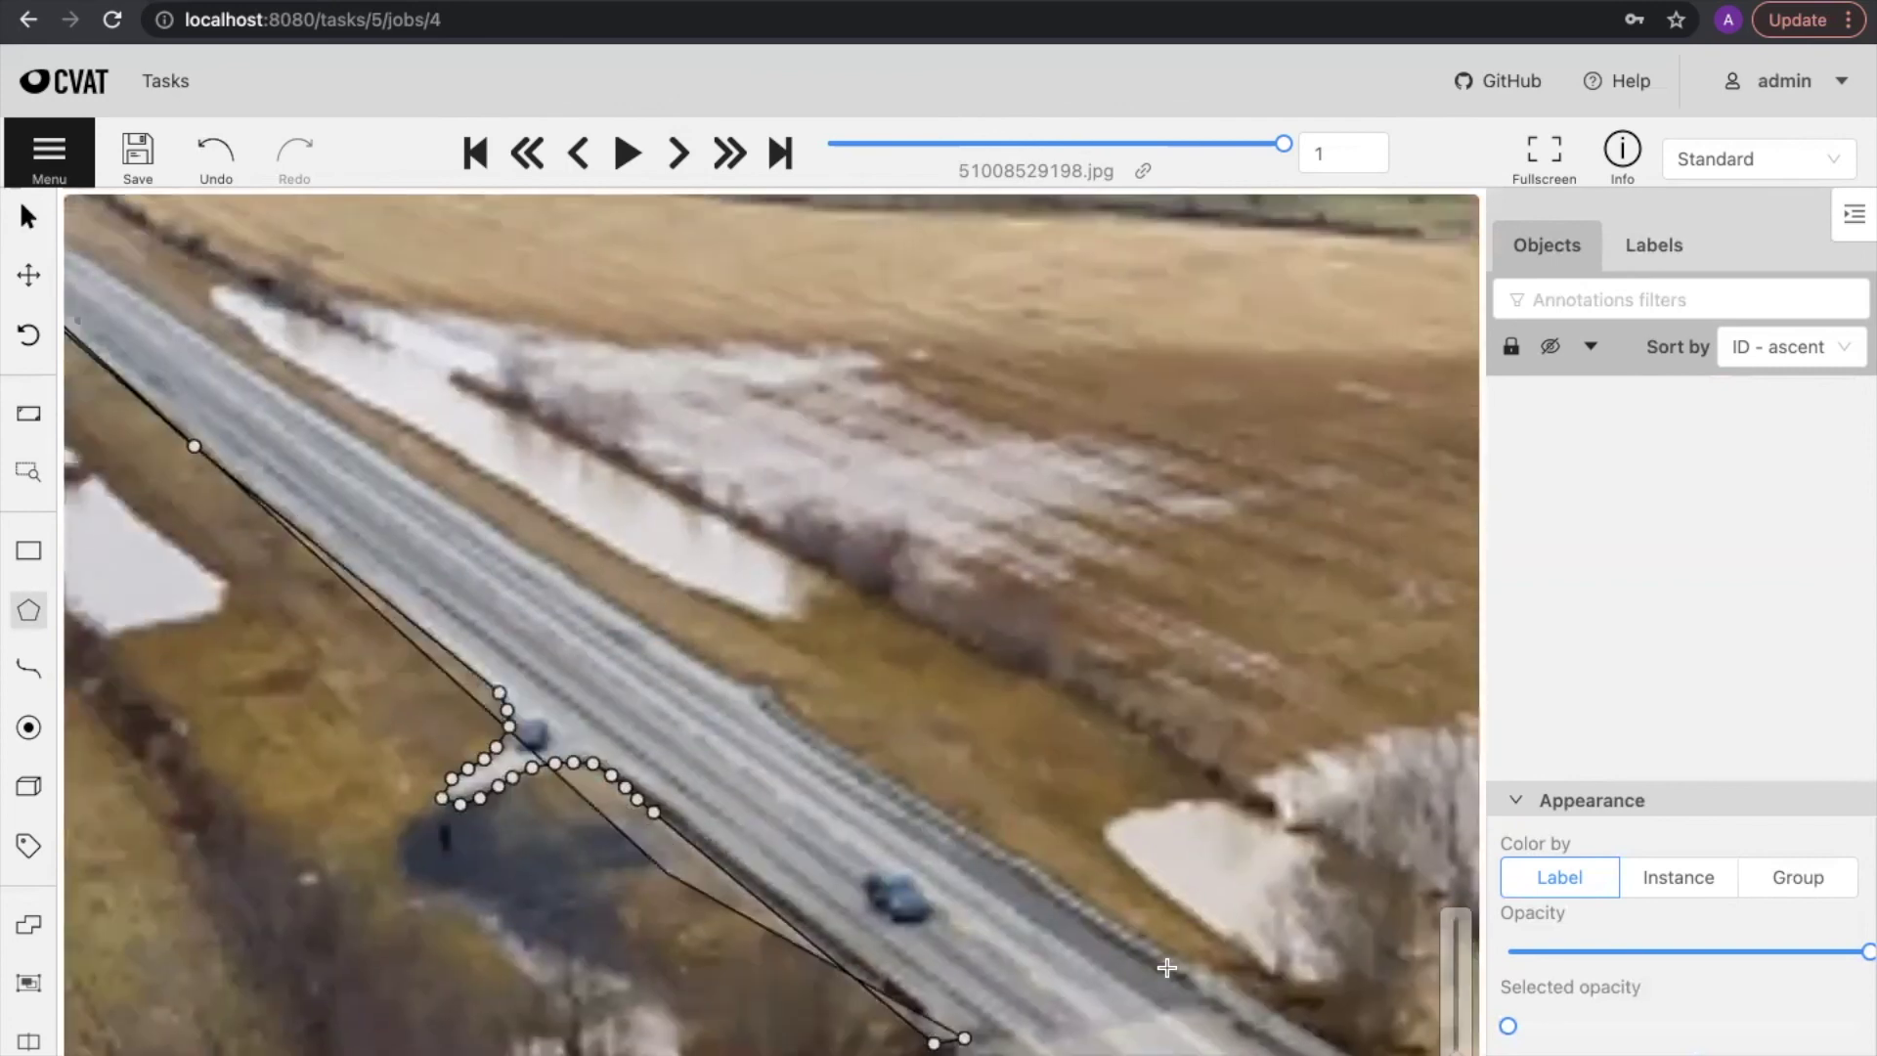
pyautogui.moveTo(1168, 968); pyautogui.dragTo(547, 297)
pyautogui.moveTo(1174, 929); pyautogui.dragTo(587, 342)
pyautogui.moveTo(1224, 959); pyautogui.dragTo(318, 327)
pyautogui.moveTo(1004, 291); pyautogui.dragTo(690, 772)
pyautogui.scroll(-6, 689, 772)
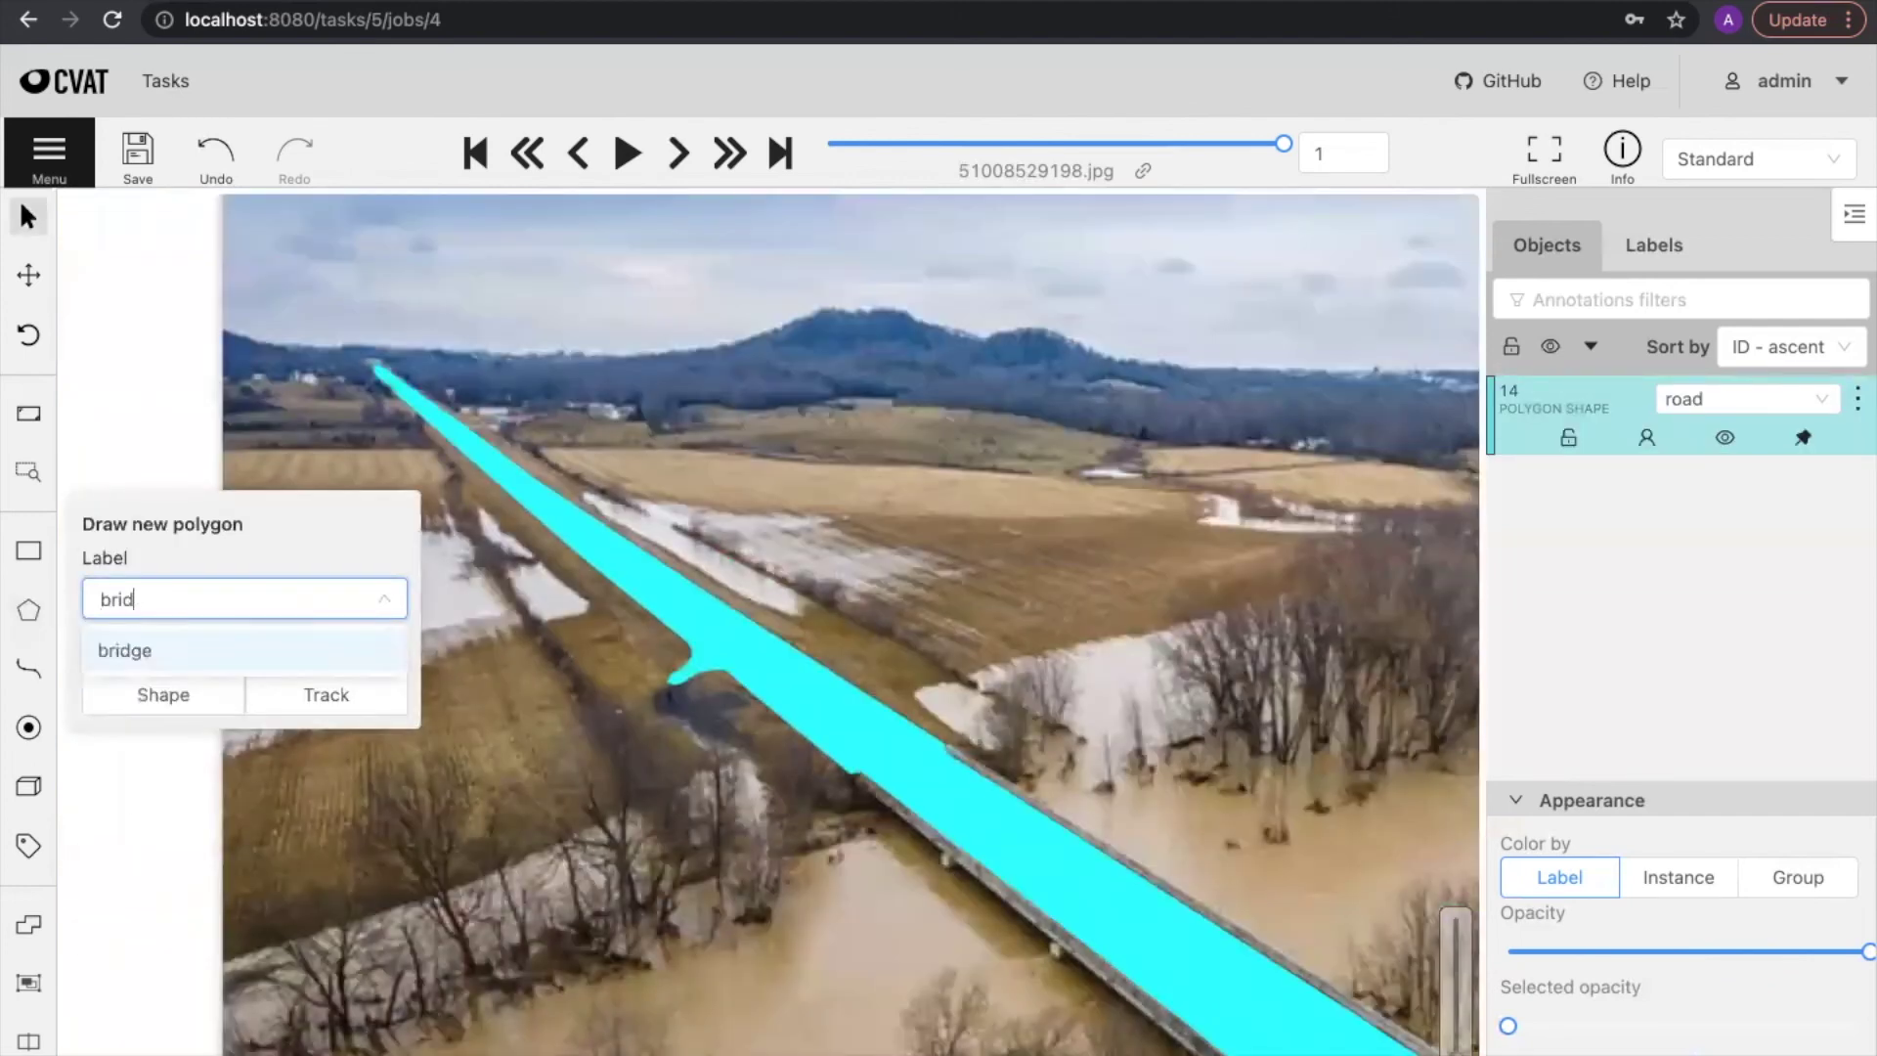
# Step: Draw a bridge polygon along both outer sides of the bridge deck, following the protruding pier supports
pyautogui.scroll(5, 202, 284)
pyautogui.scroll(2, 203, 285)
pyautogui.click(219, 300)
pyautogui.click(219, 320)
pyautogui.click(228, 342)
pyautogui.click(243, 357)
pyautogui.click(394, 475)
pyautogui.click(391, 497)
pyautogui.click(407, 509)
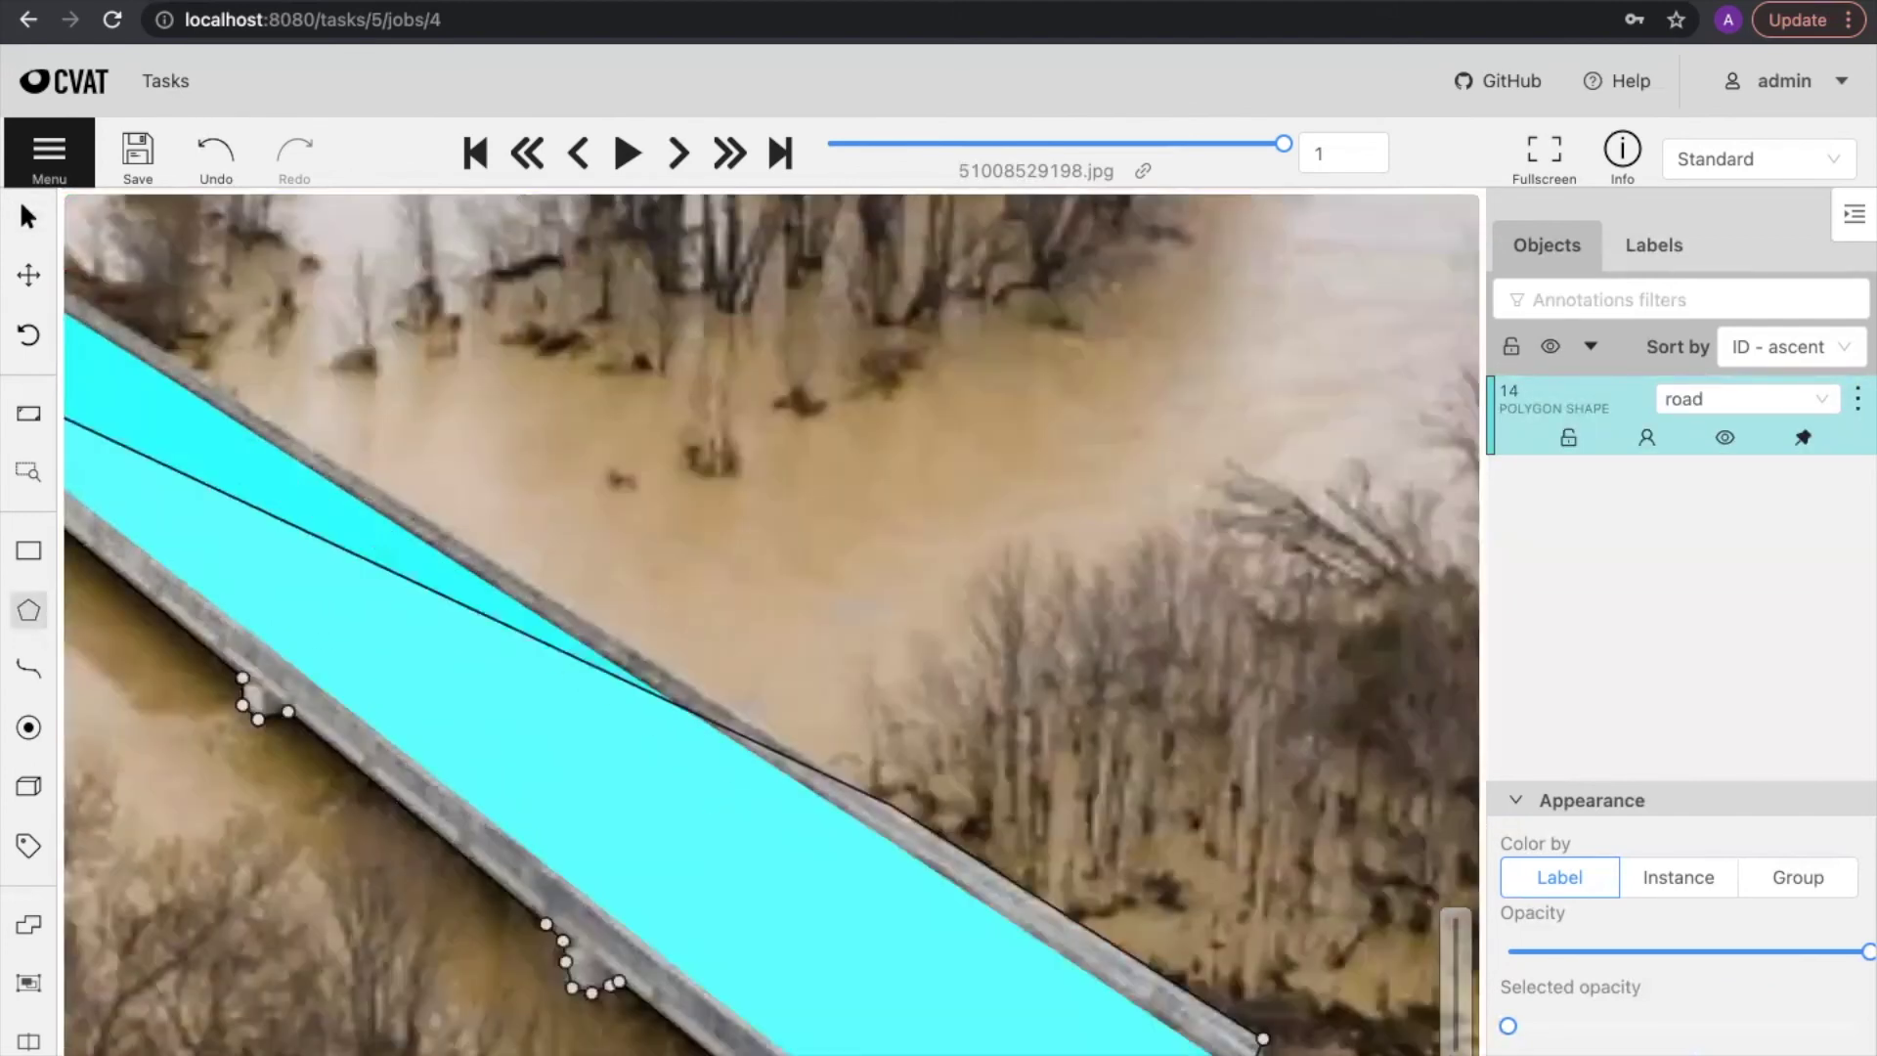
pyautogui.press('n')
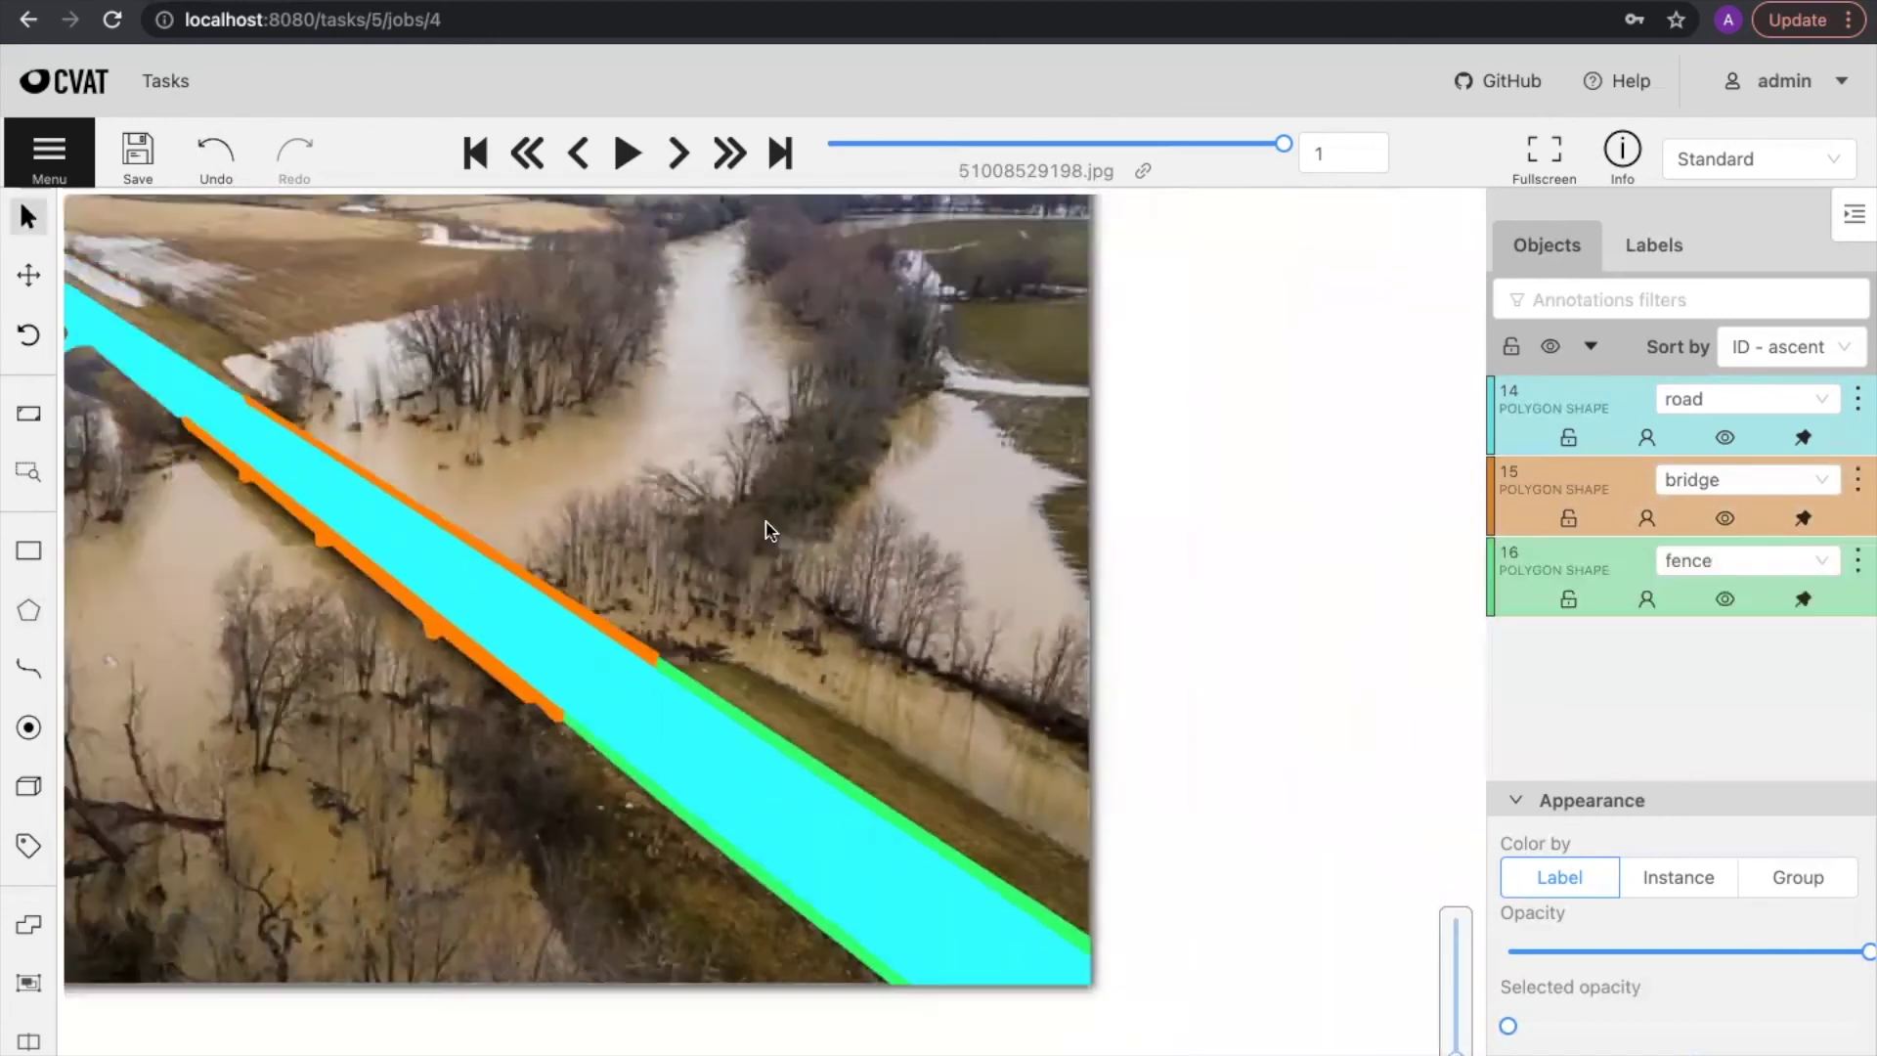
# Step: Draw a flood polygon around the large flooded field at the image's left edge, leaving out the narrow strip of land within it
pyautogui.scroll(-3, 137, 616)
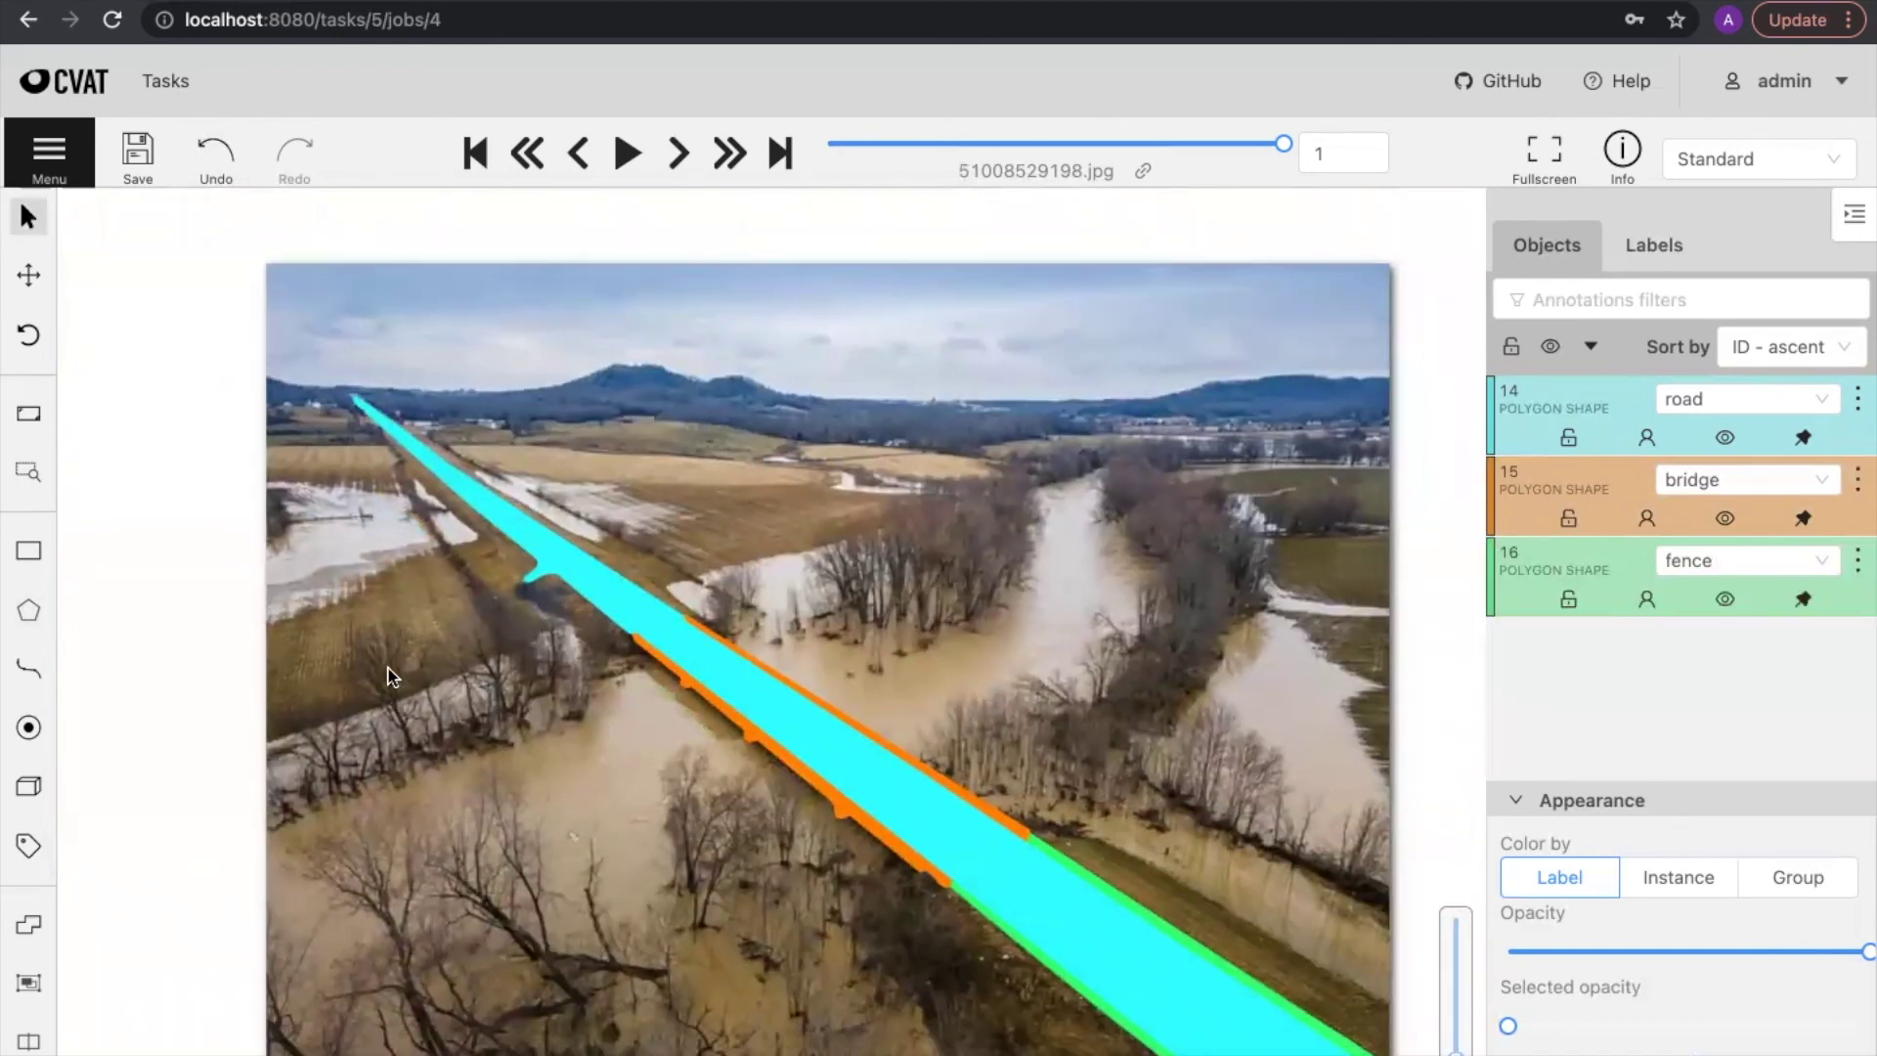
pyautogui.press('n')
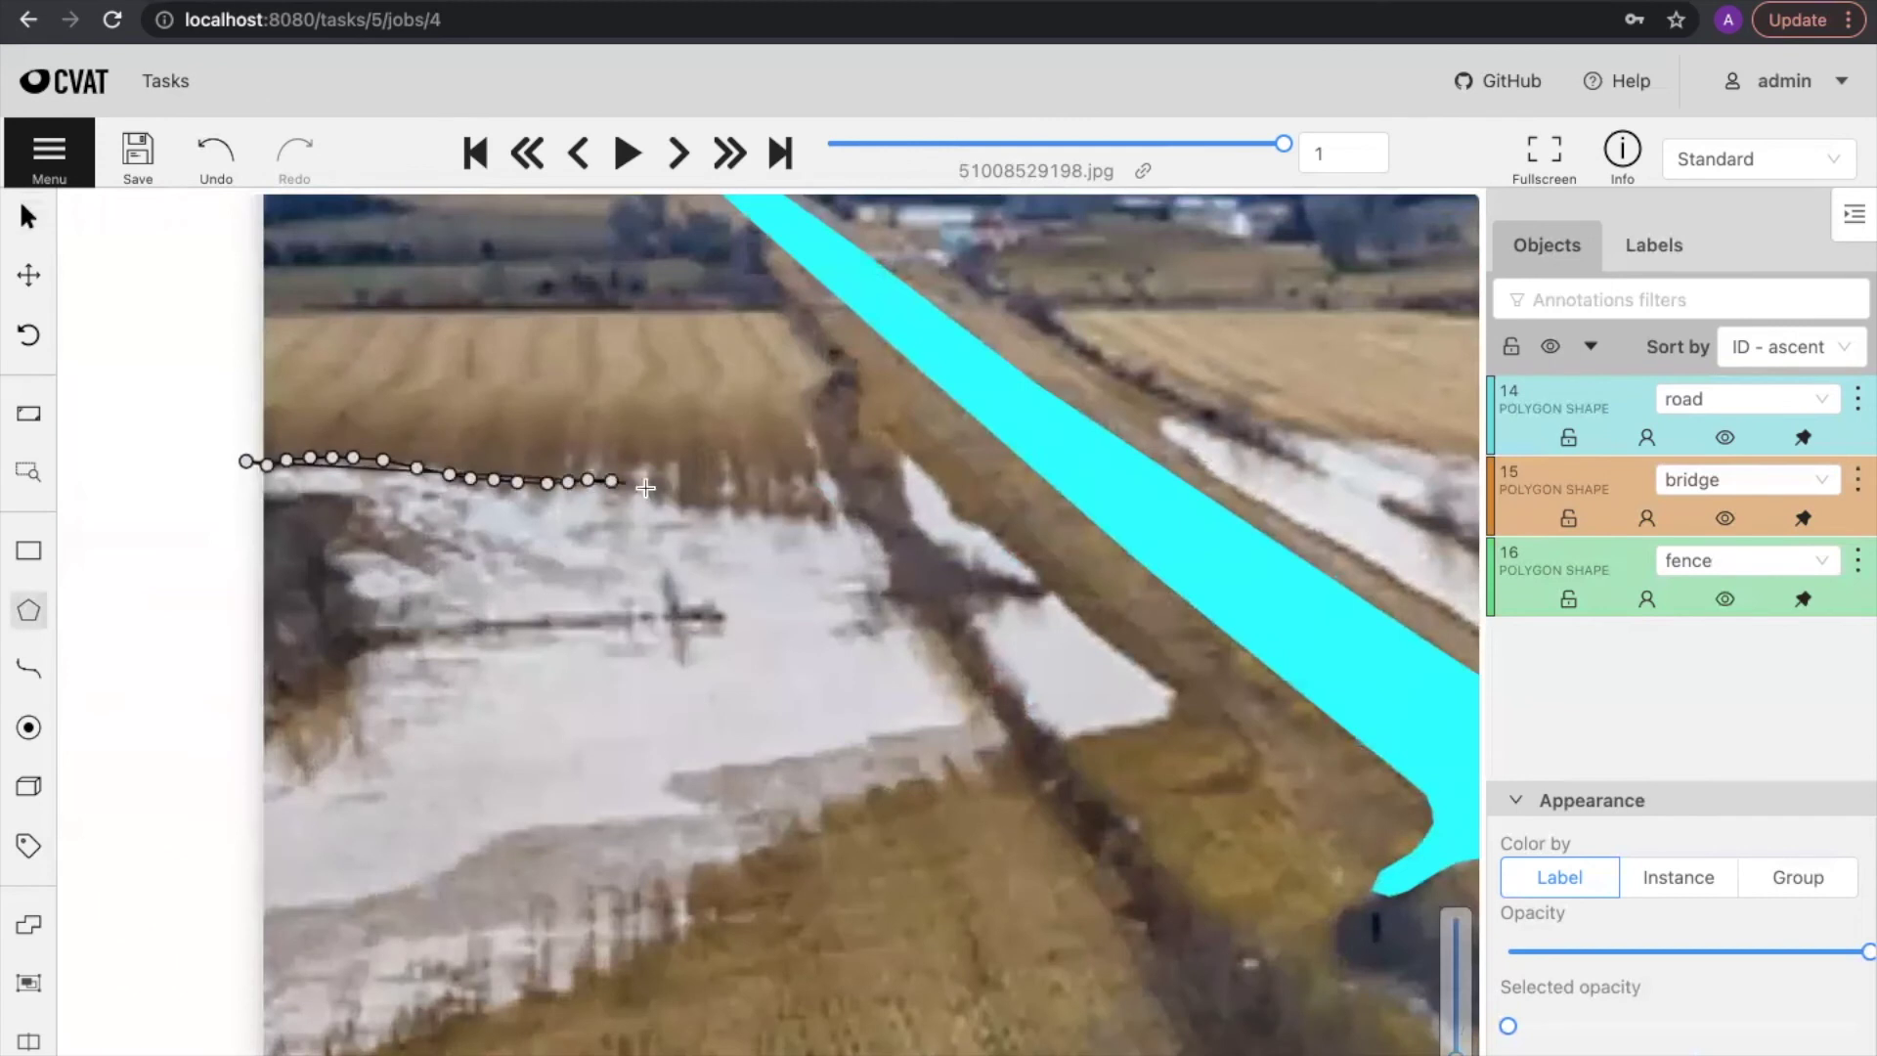
pyautogui.moveTo(628, 478)
pyautogui.mouseDown()
pyautogui.moveTo(976, 683)
pyautogui.moveTo(418, 1009)
pyautogui.mouseUp()
pyautogui.moveTo(381, 779); pyautogui.dragTo(703, 652)
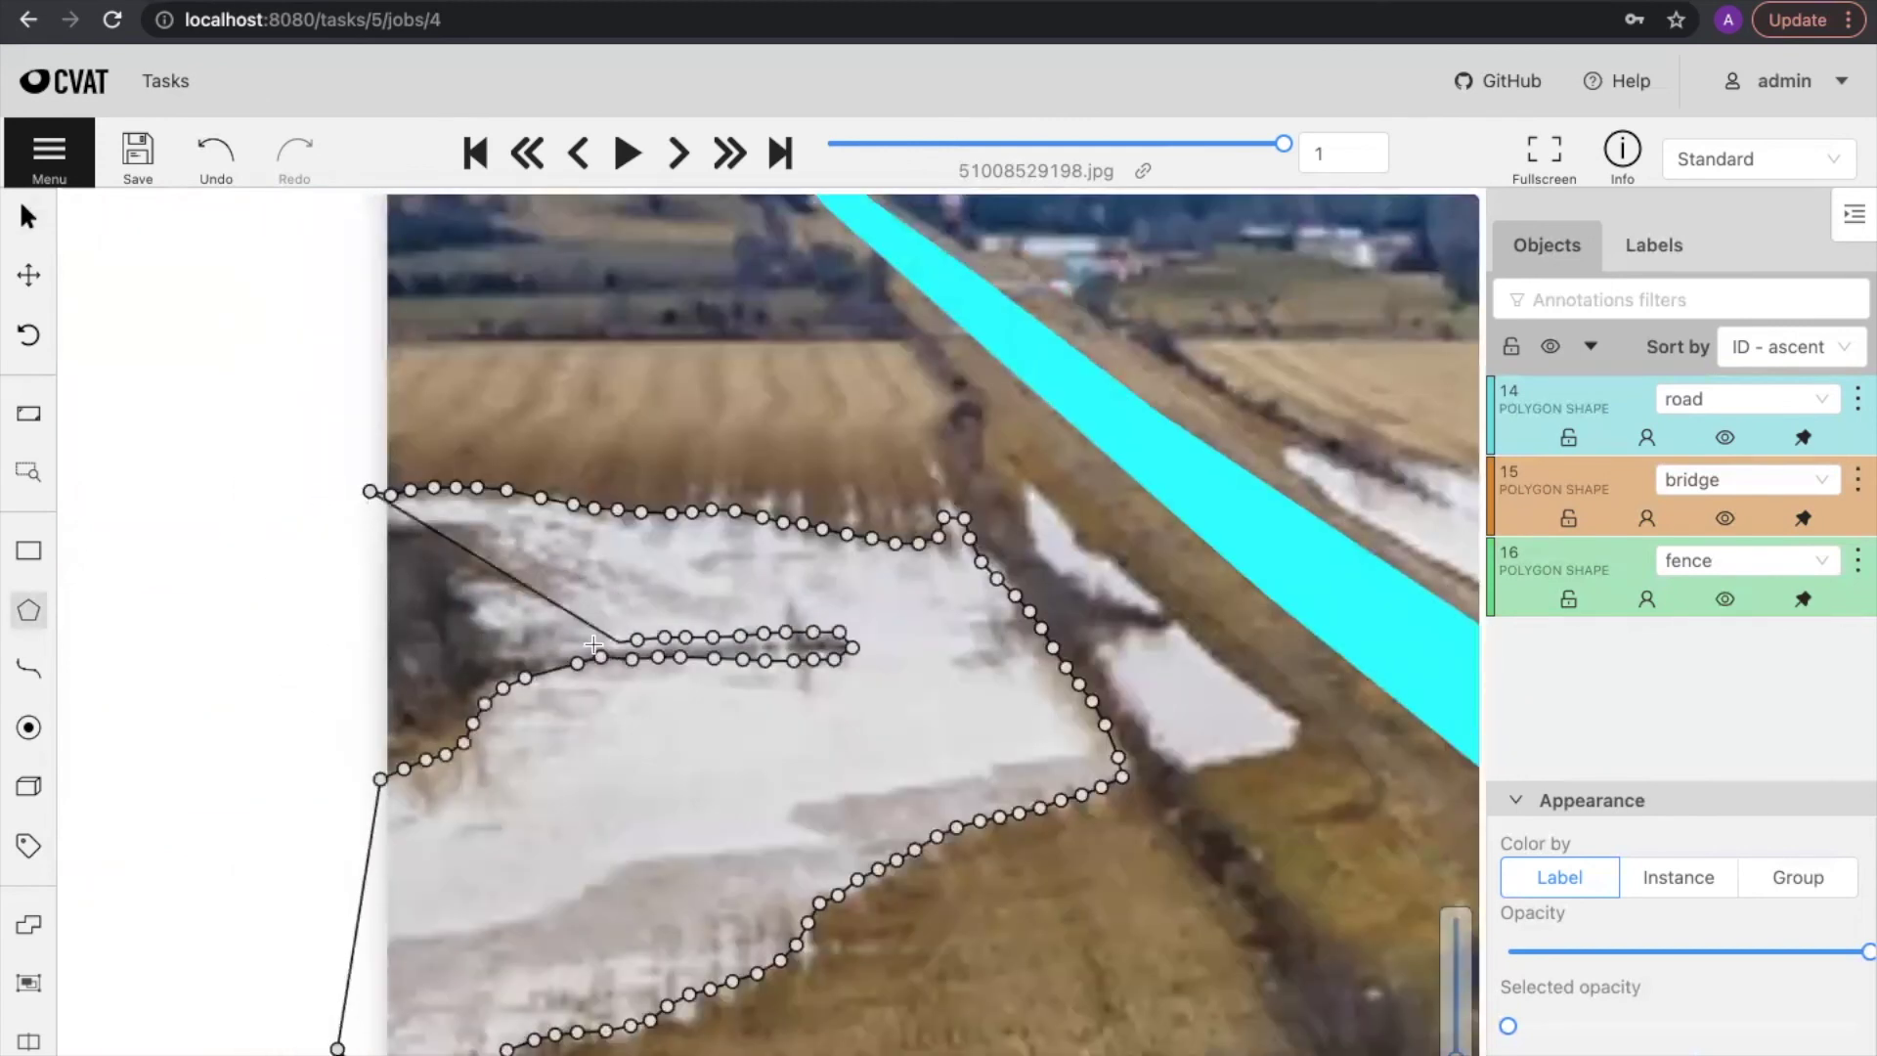
pyautogui.press('n')
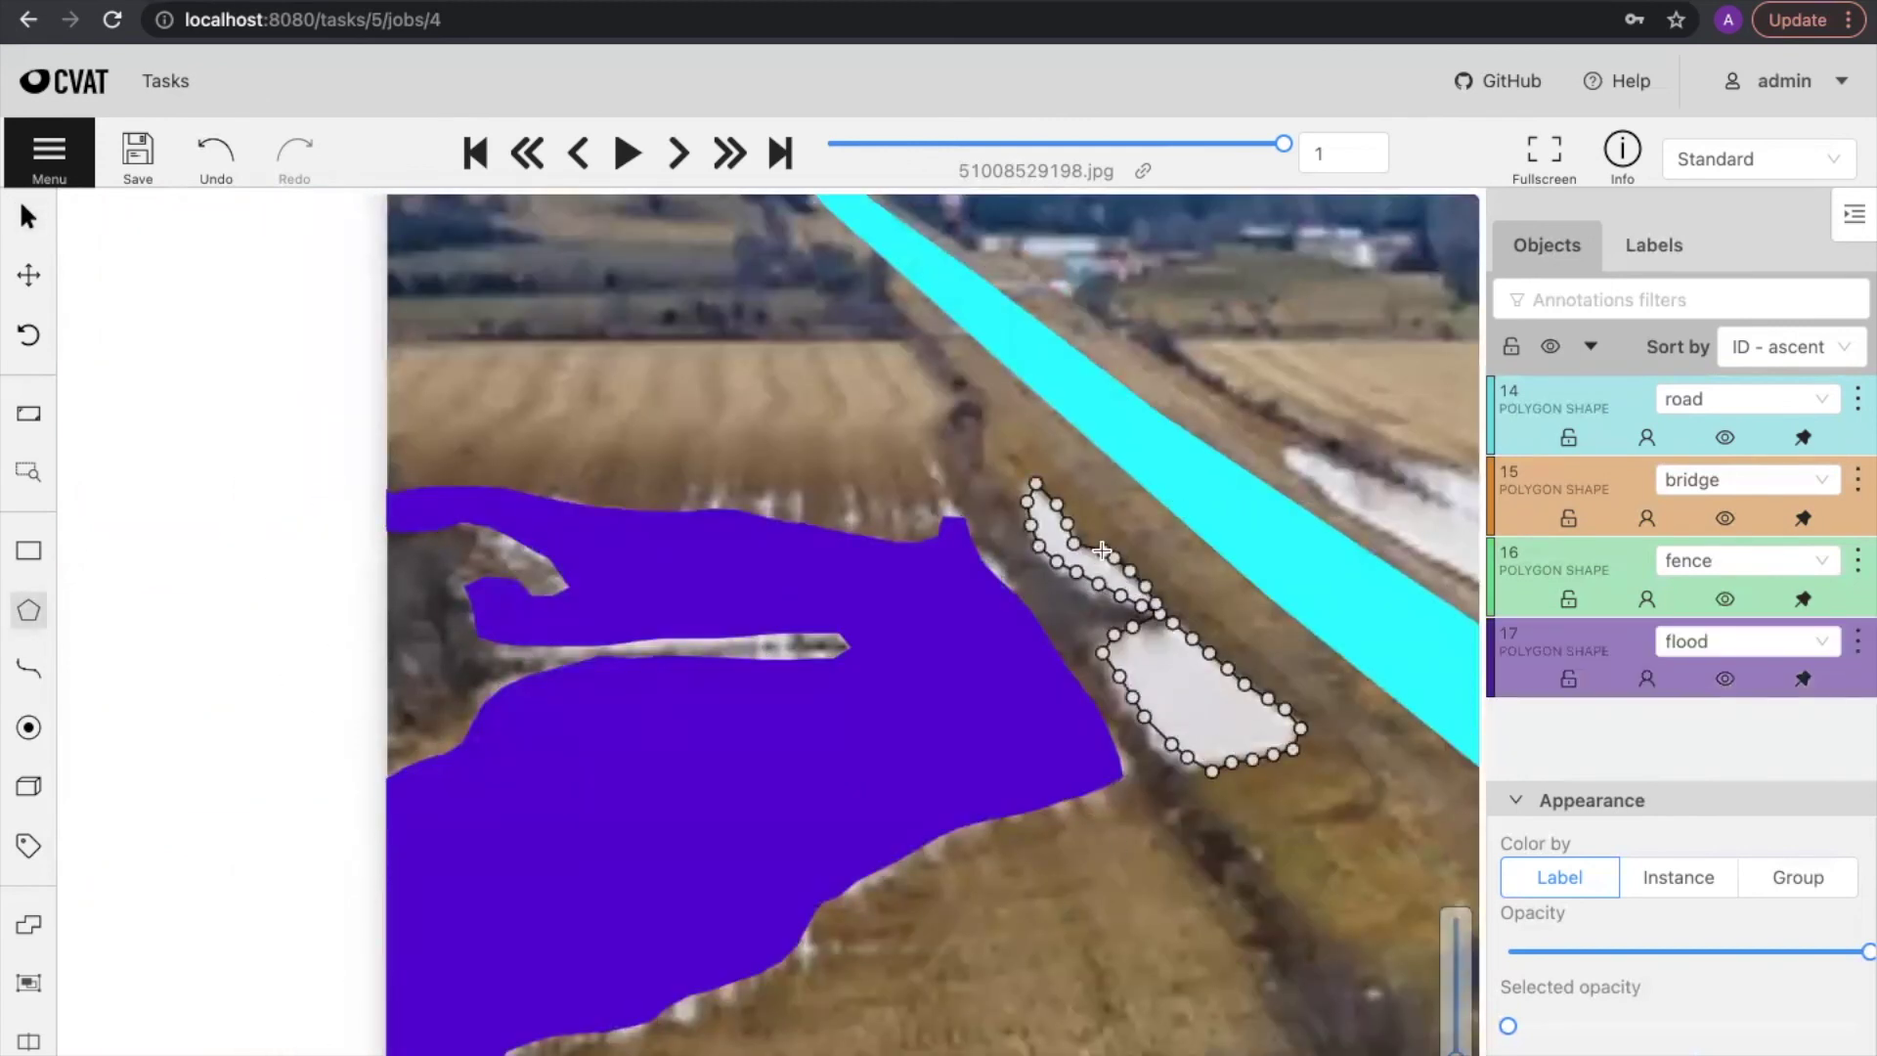
# Step: Draw flood polygons around the small pools beside the road and around the flooded strips in the field on its other side
pyautogui.press('n')
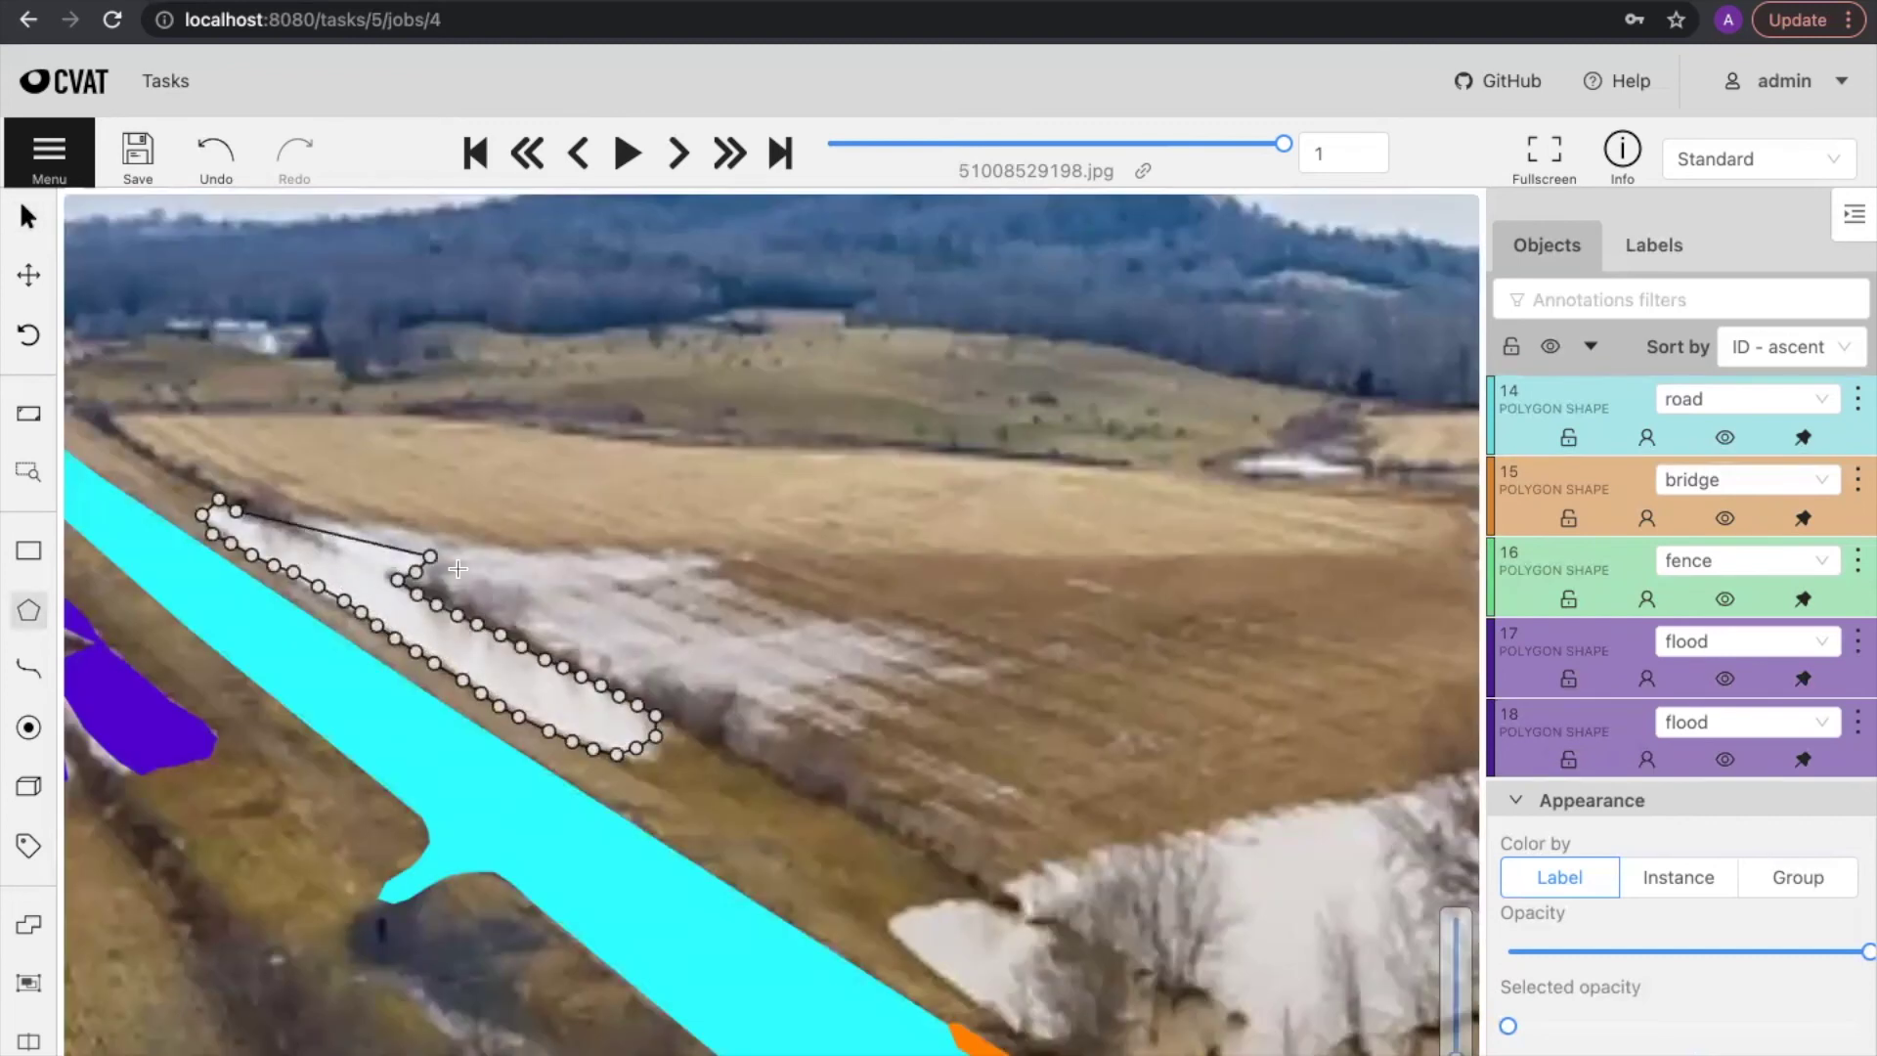
pyautogui.moveTo(458, 568); pyautogui.dragTo(818, 618)
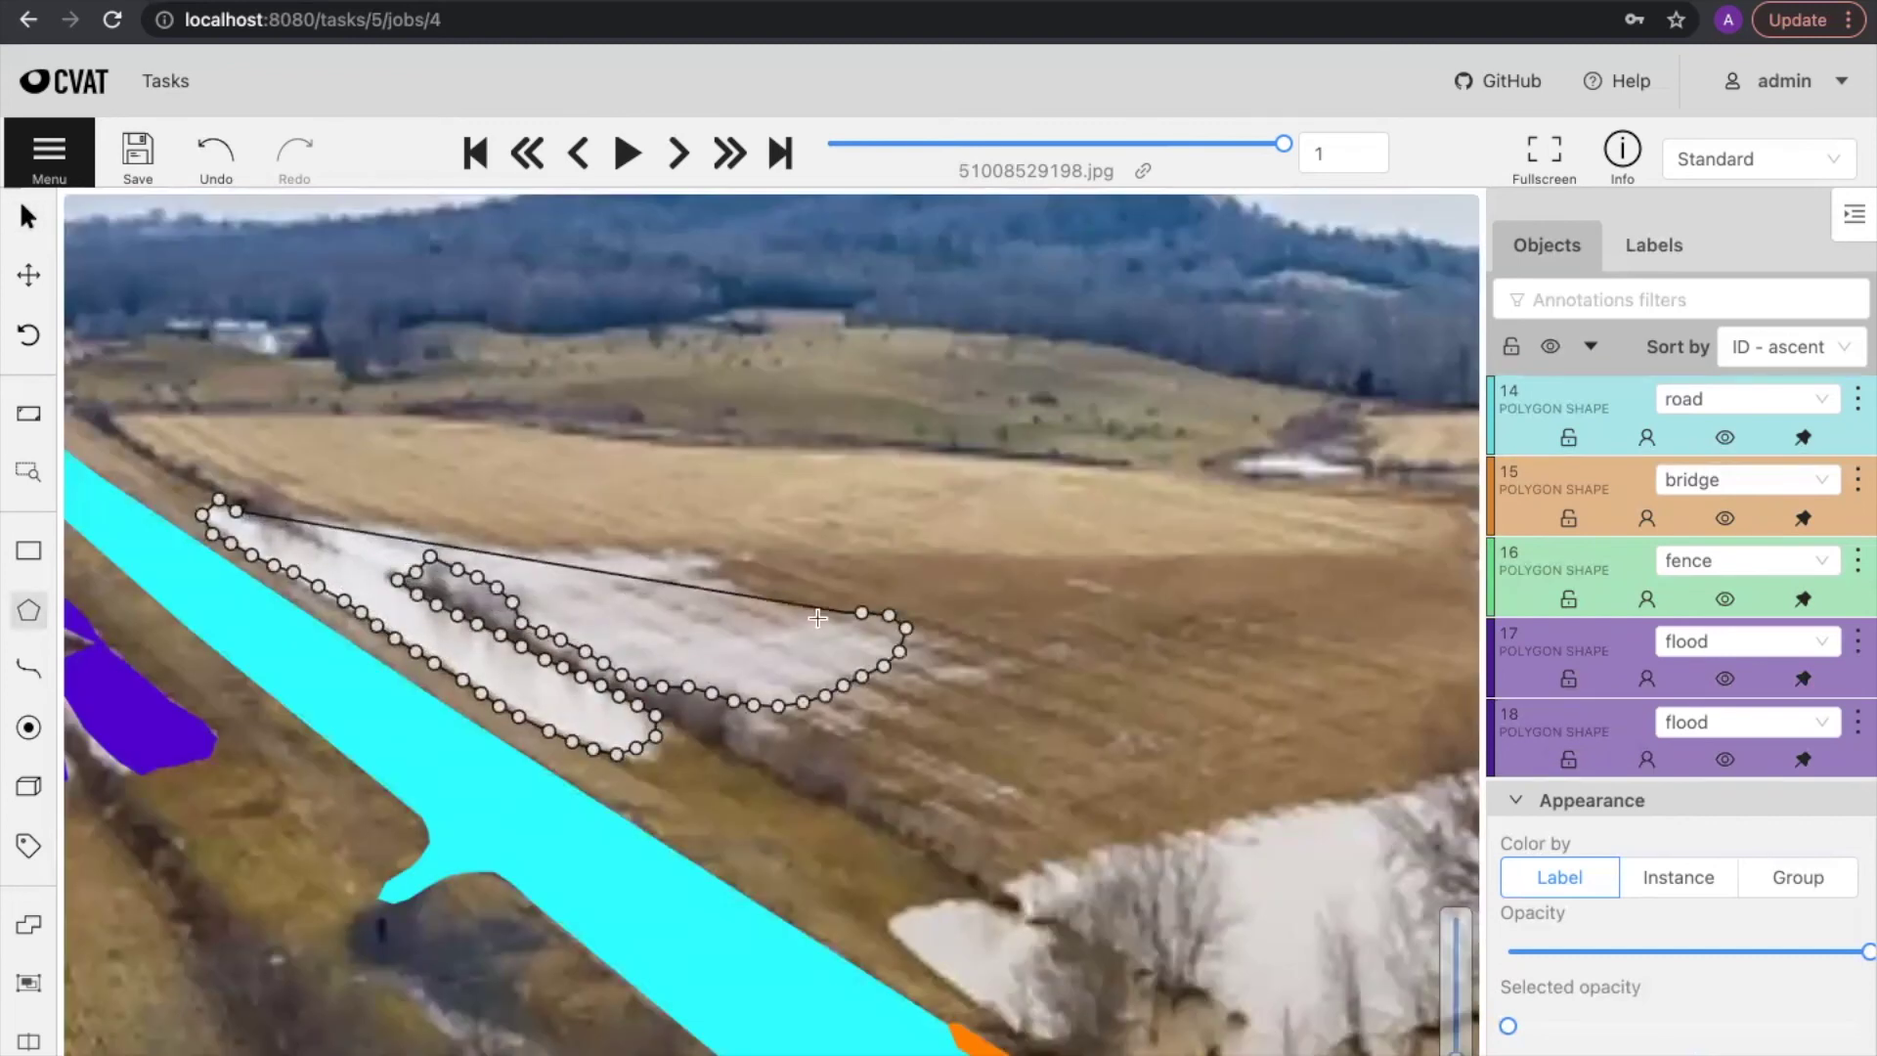
pyautogui.press('n')
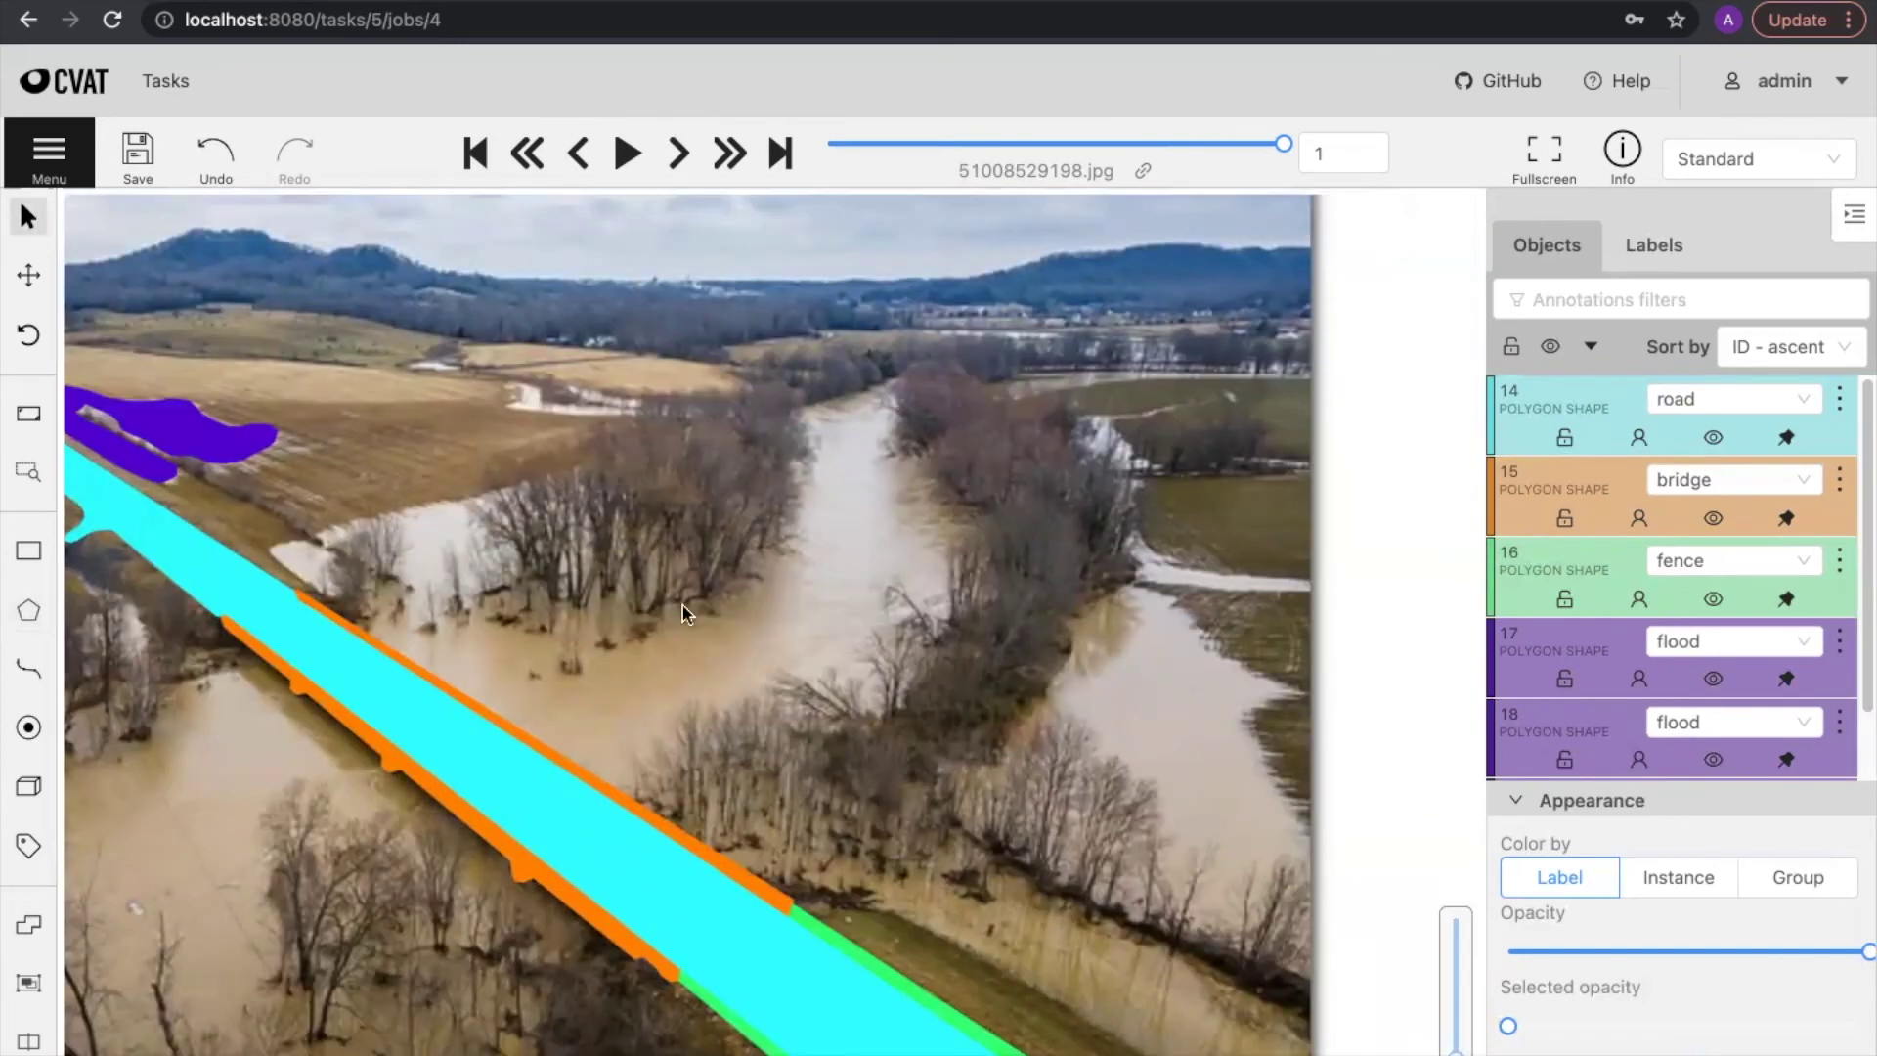
# Step: Draw flood polygons around the floodwater on both sides of the bridge's far end and around the muddy pools among the foreground trees
pyautogui.press('n')
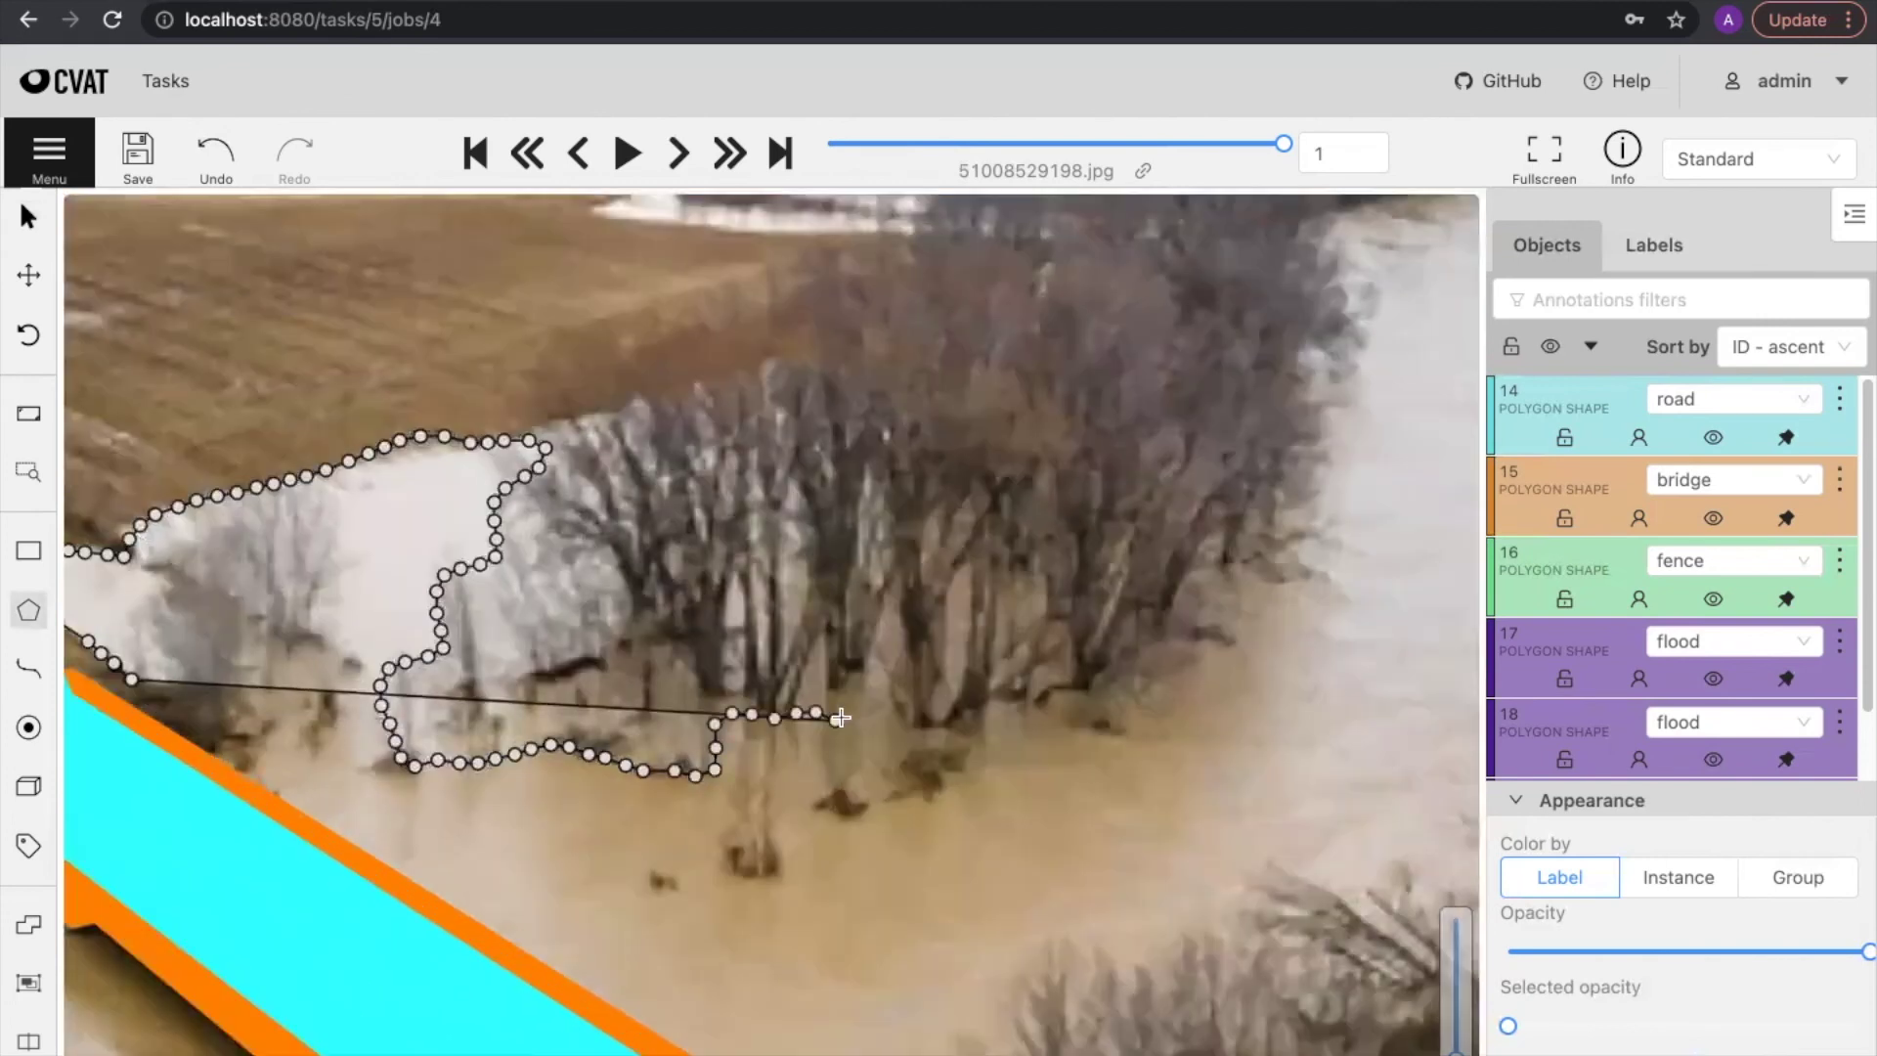
pyautogui.moveTo(839, 718); pyautogui.dragTo(956, 755)
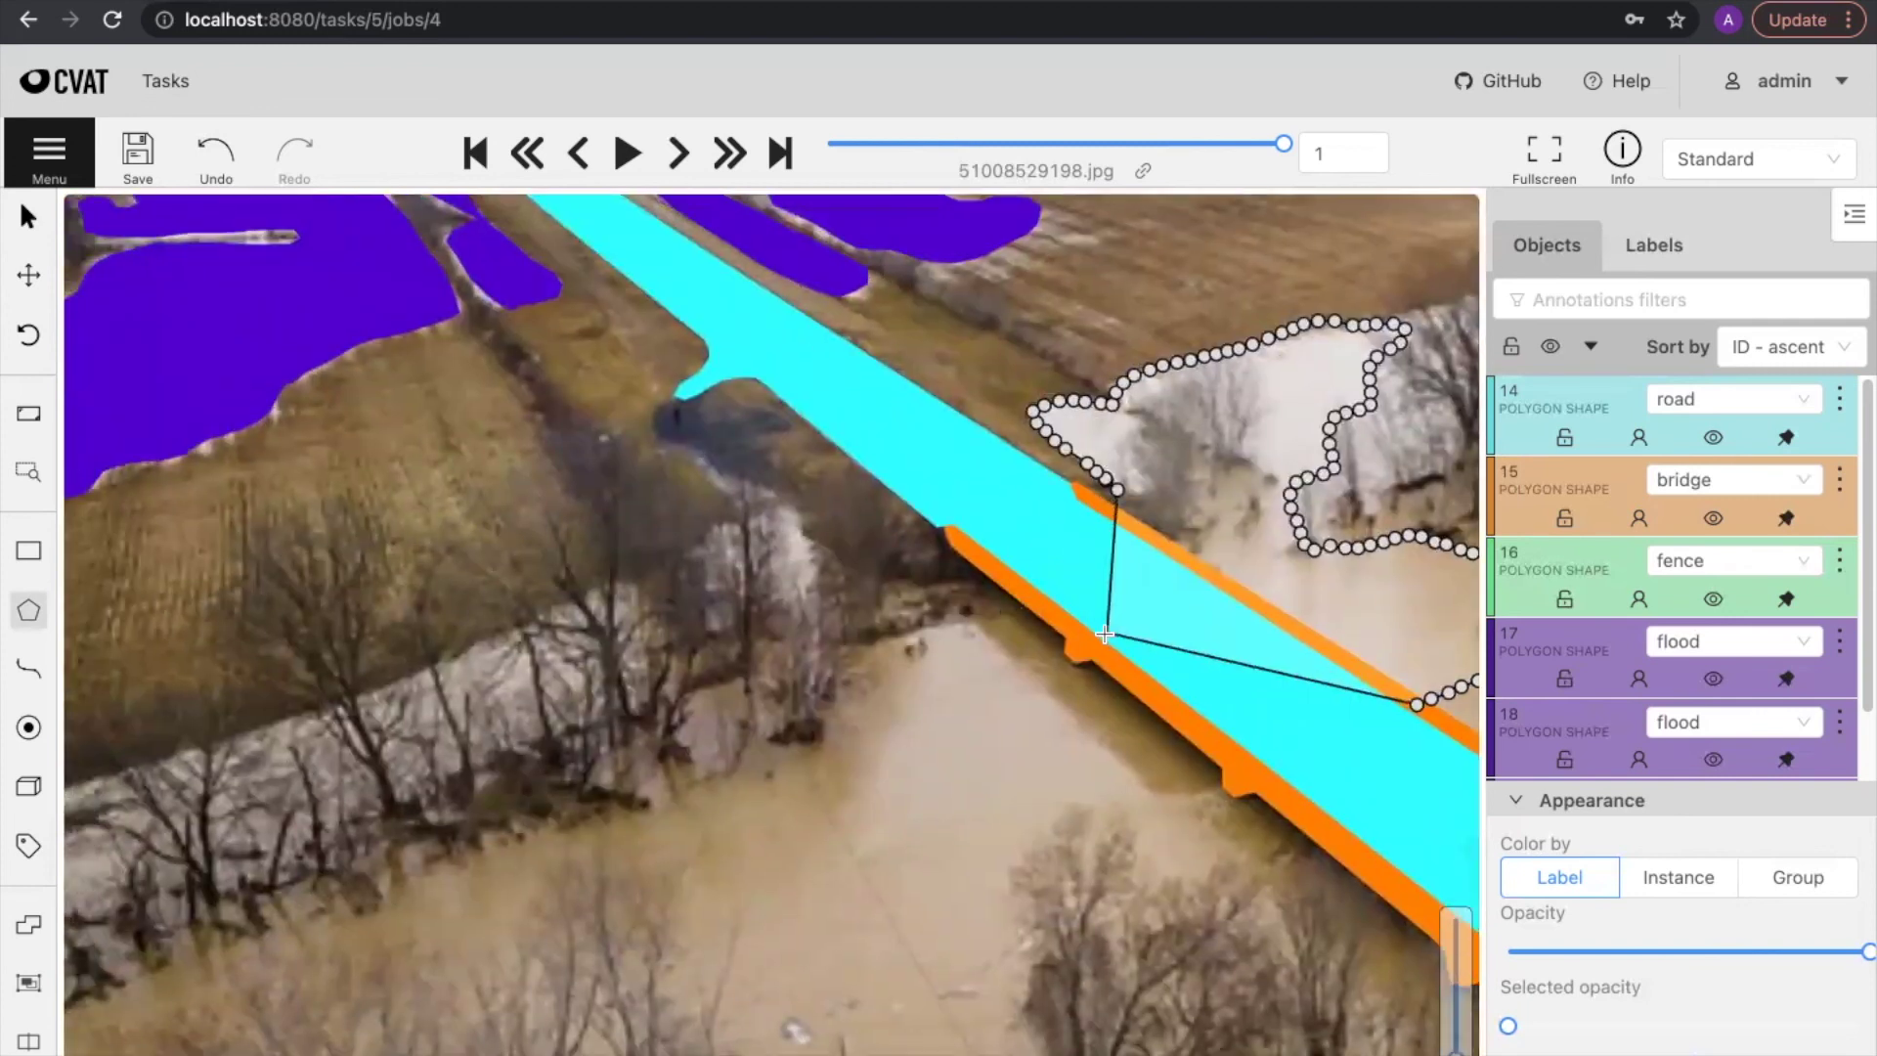
pyautogui.moveTo(1114, 626); pyautogui.dragTo(796, 745)
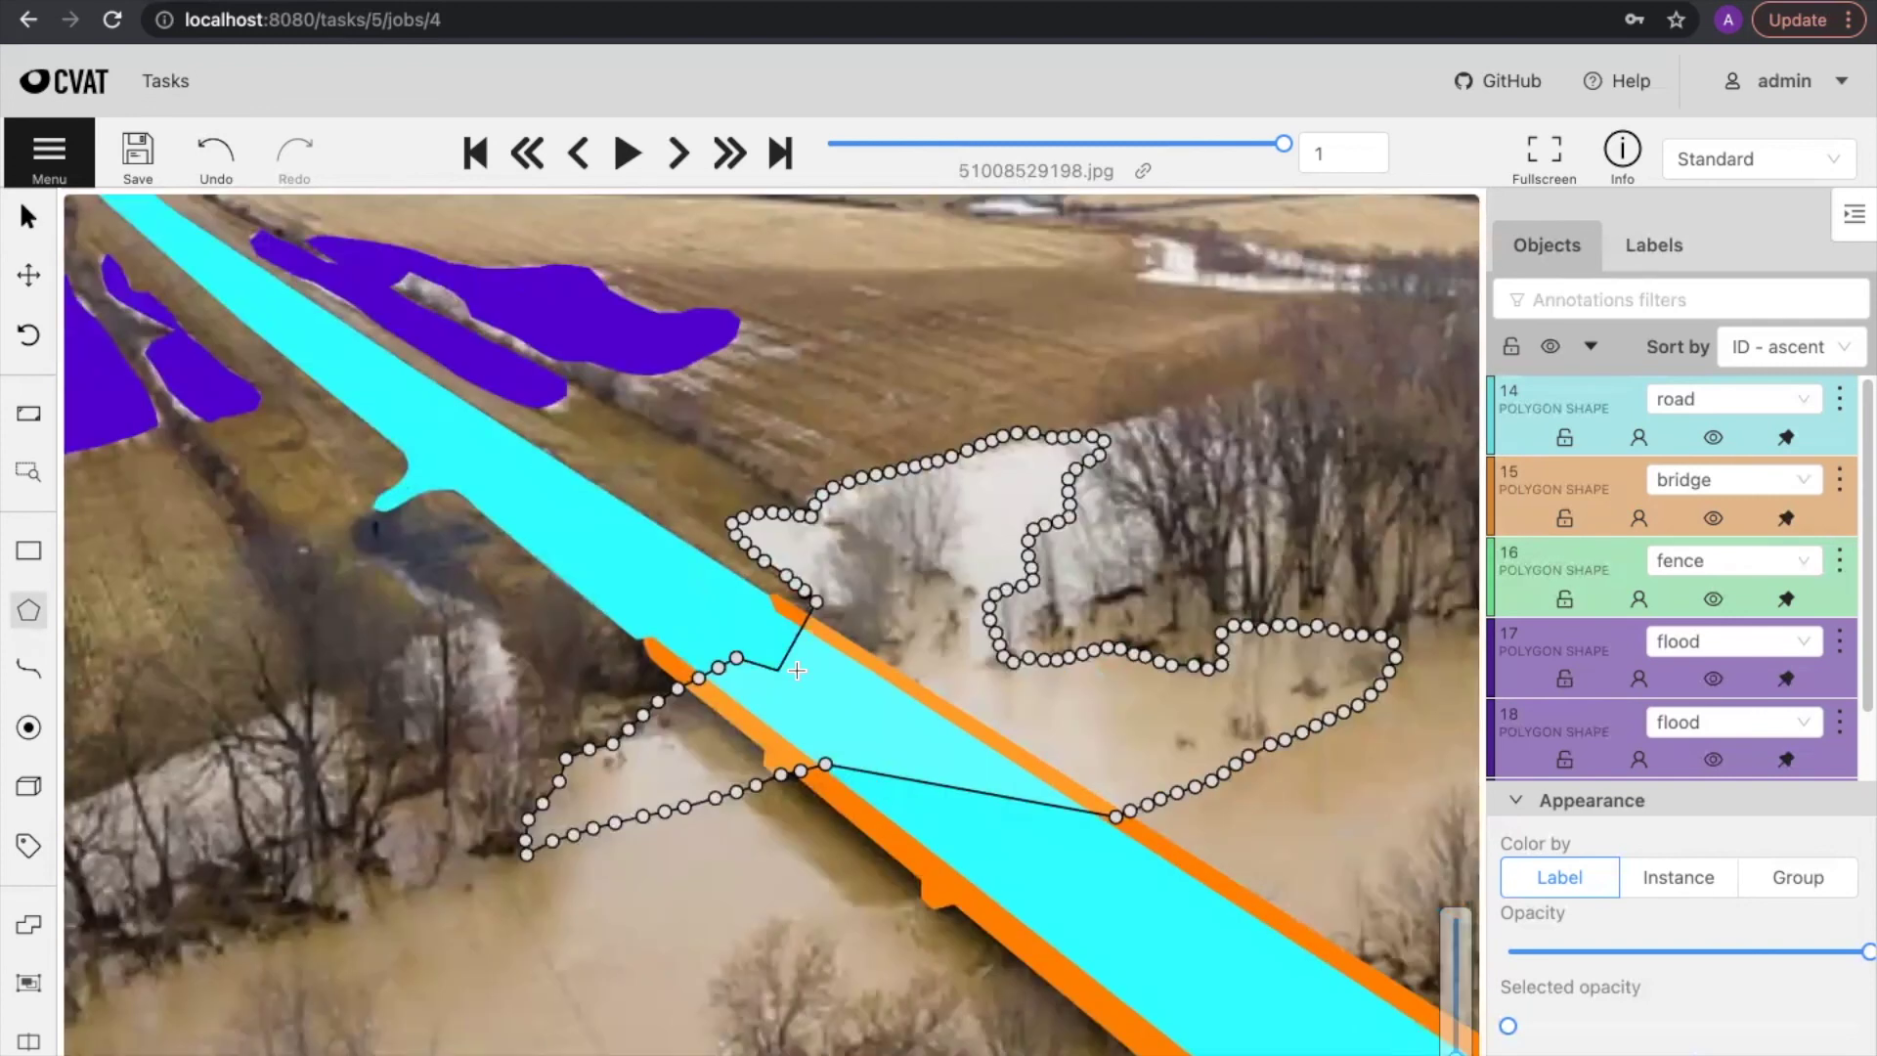
pyautogui.press('n')
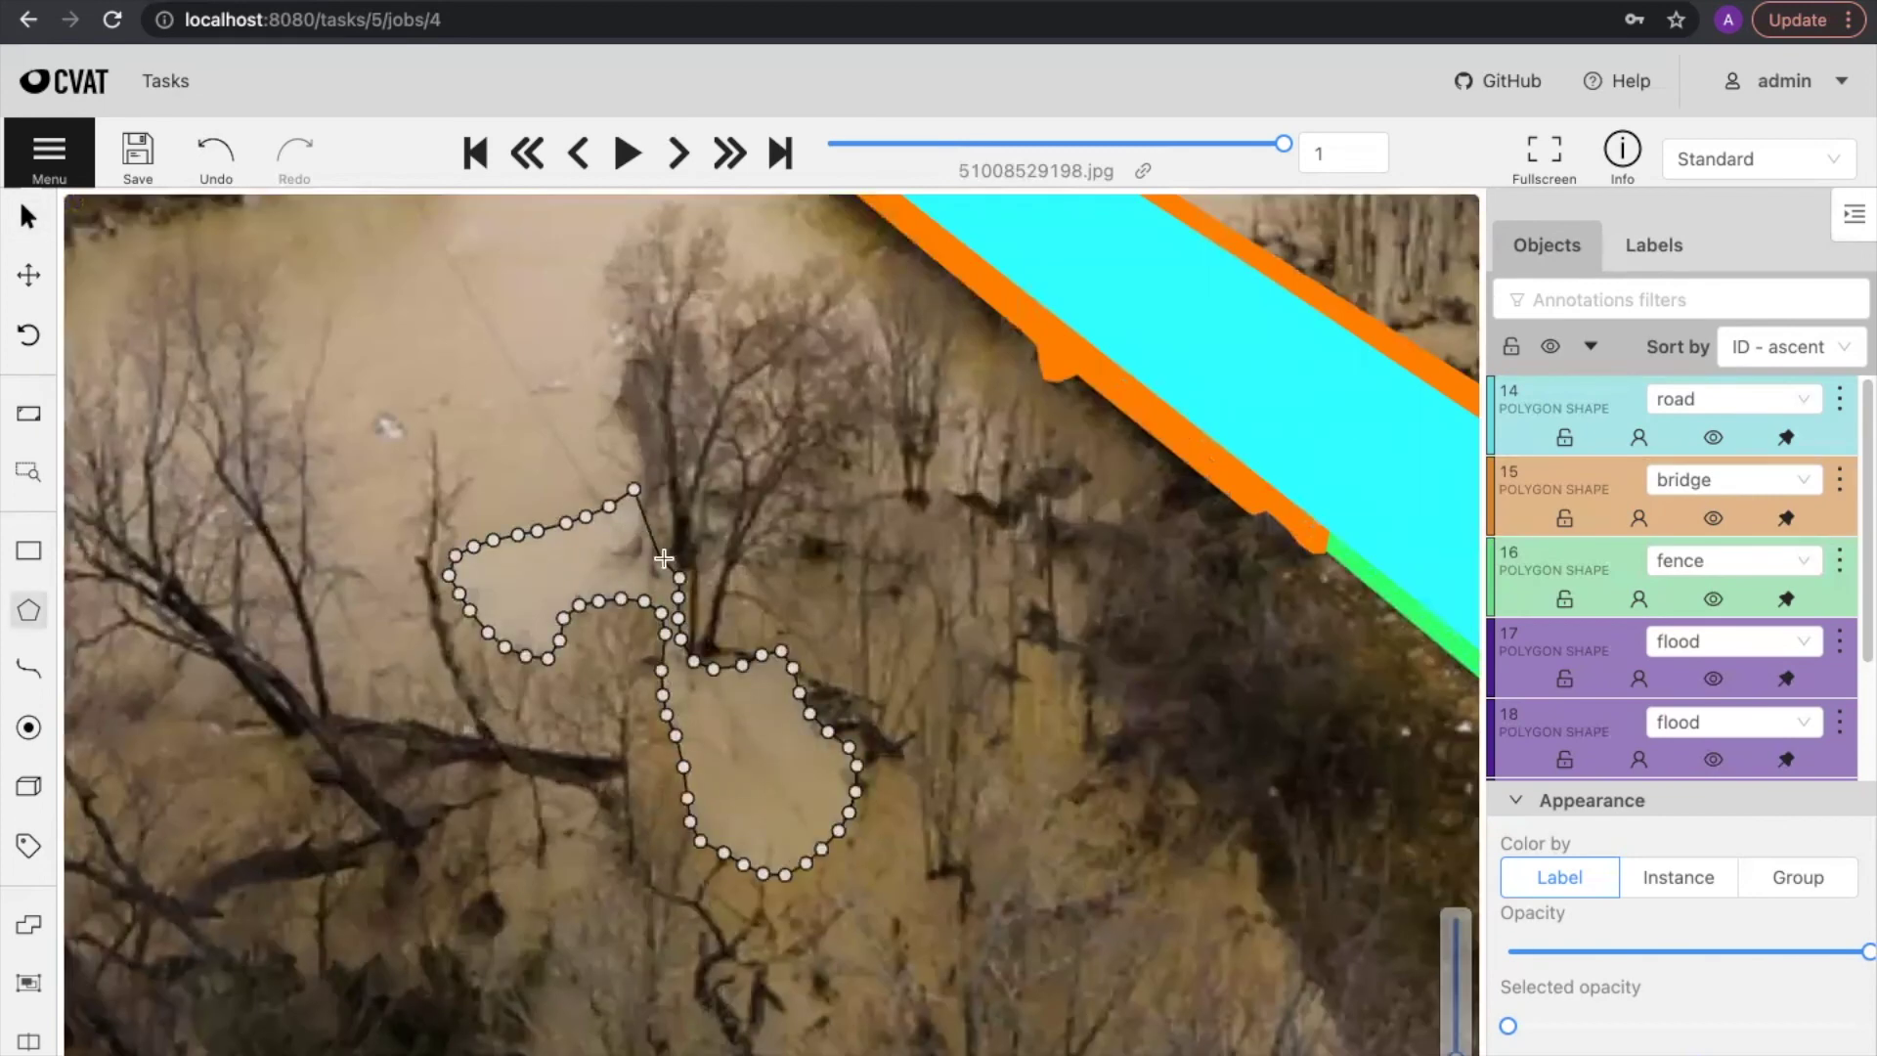
pyautogui.press('n')
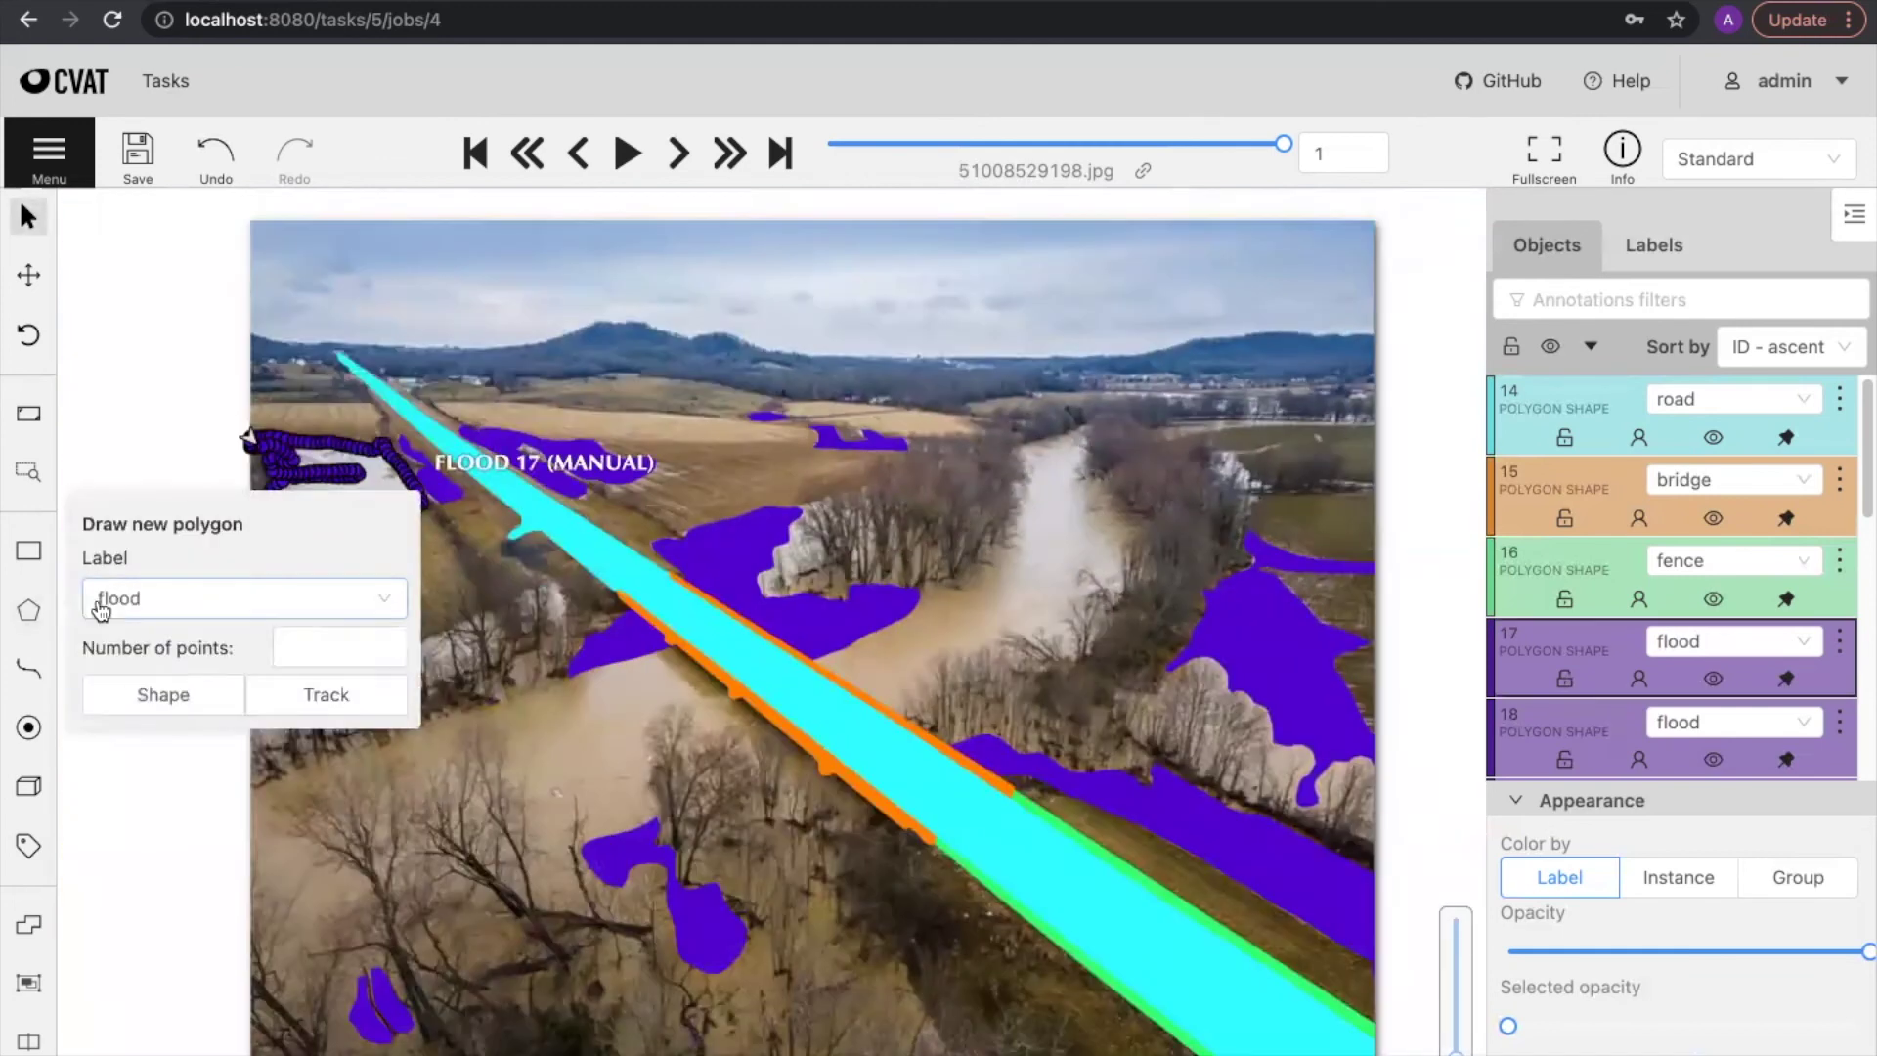
# Step: Draw a polygon labelled river around the muddy channel that passes under the bridge, following the tree-lined banks
pyautogui.click(100, 598)
pyautogui.write('river')
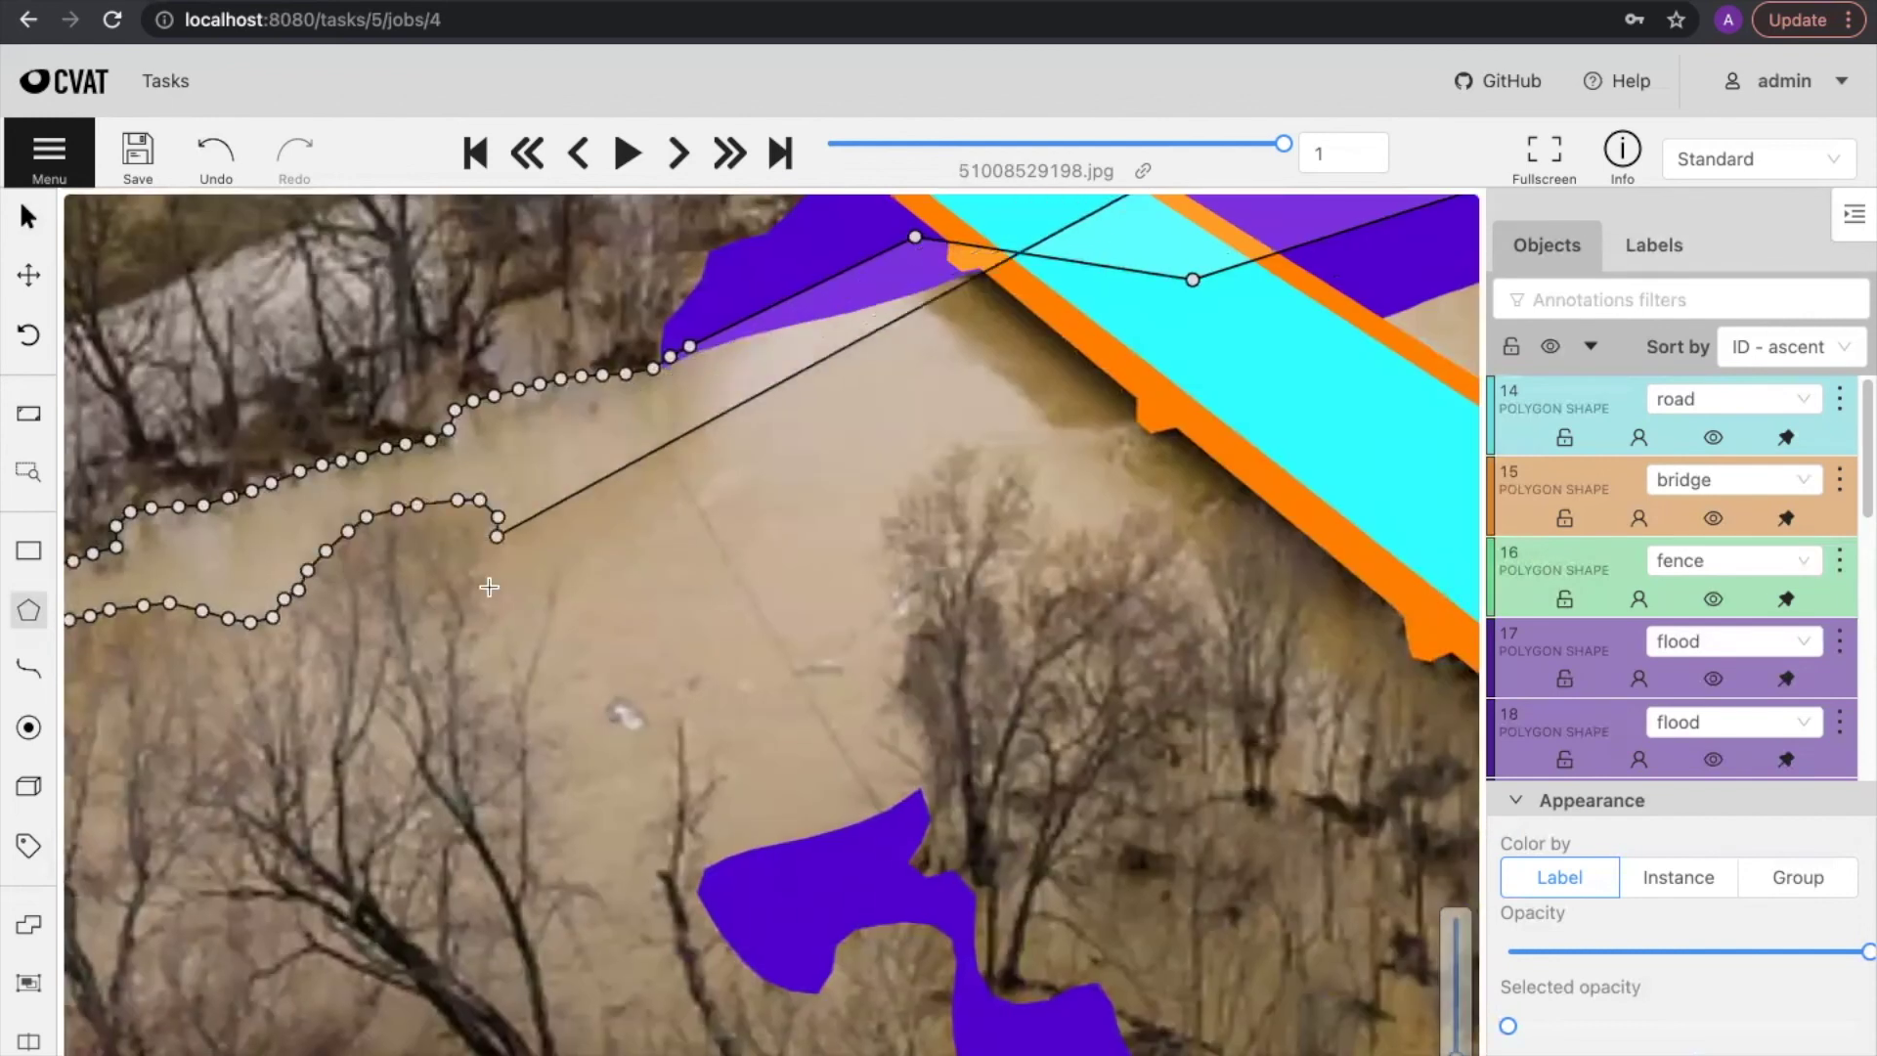
pyautogui.moveTo(489, 586)
pyautogui.mouseDown()
pyautogui.moveTo(653, 862)
pyautogui.moveTo(901, 834)
pyautogui.moveTo(913, 479)
pyautogui.moveTo(1242, 529)
pyautogui.mouseUp()
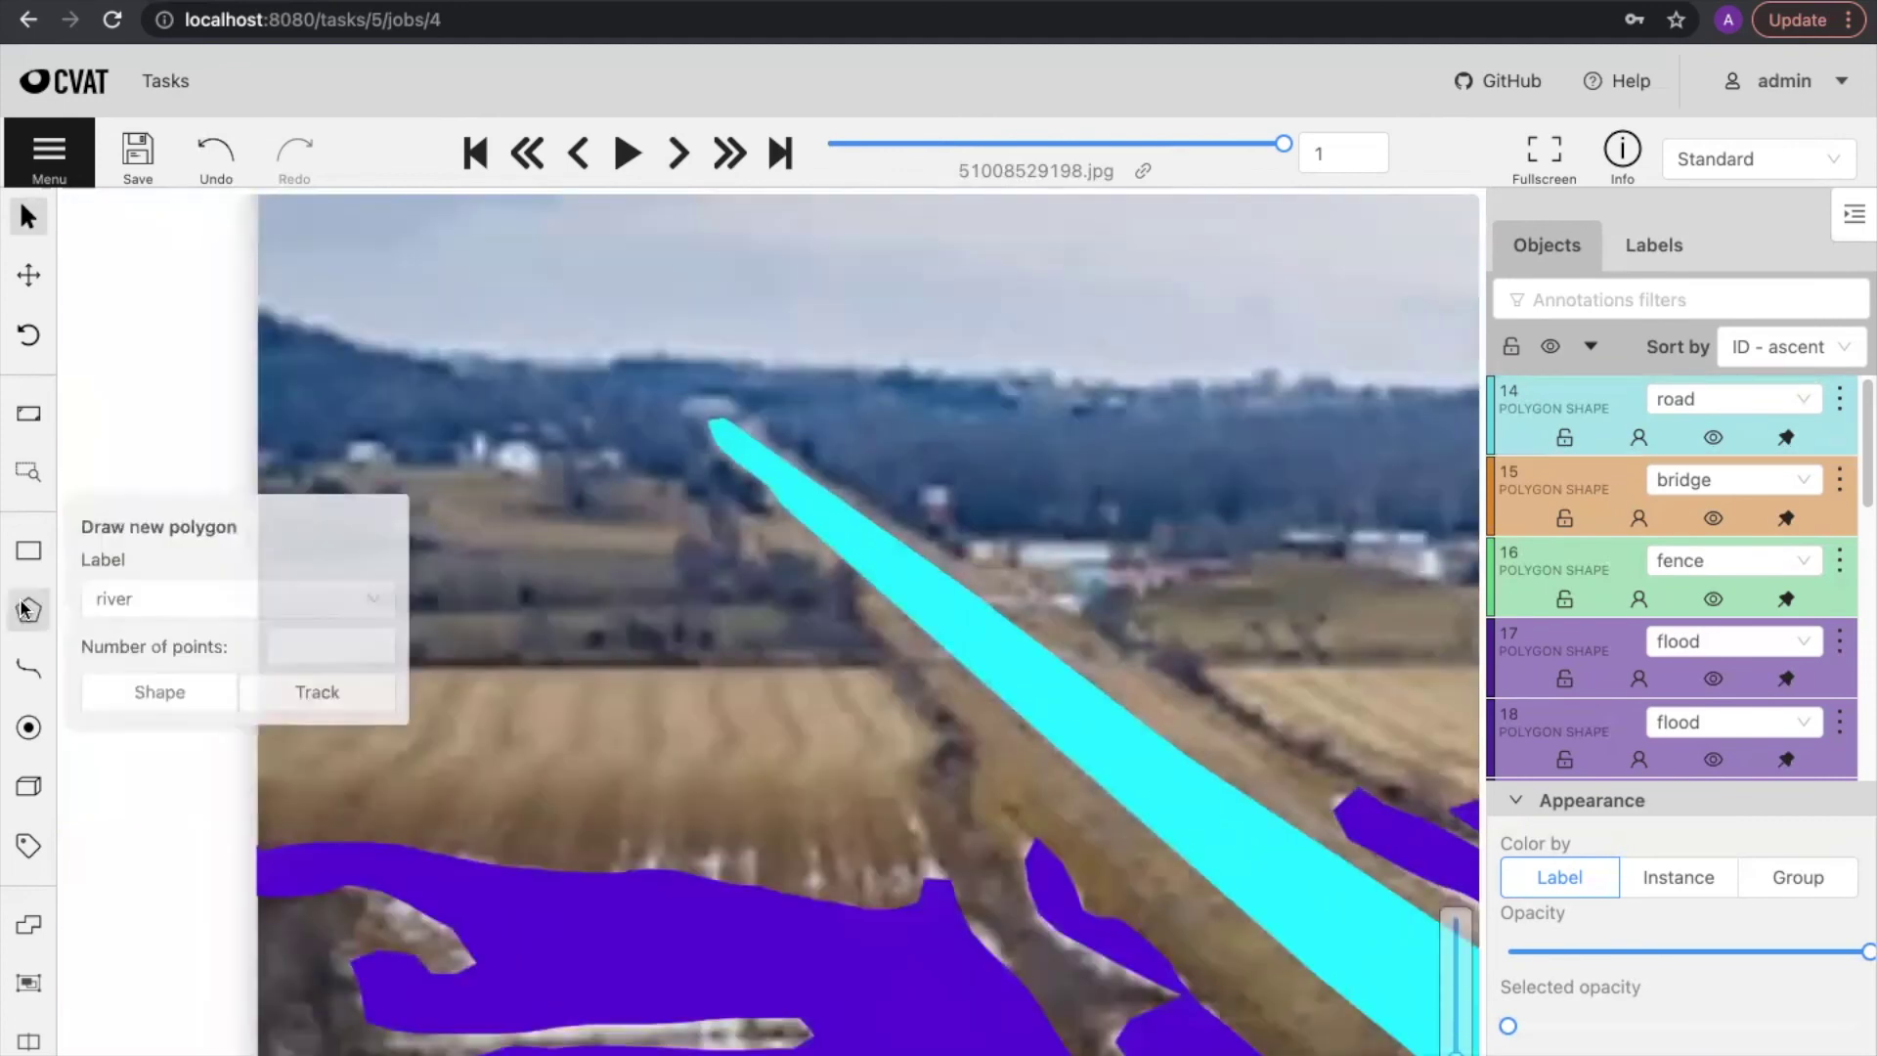
# Step: Draw polygons around the white buildings near the far end of the road
pyautogui.click(155, 691)
pyautogui.moveTo(500, 442); pyautogui.dragTo(514, 435)
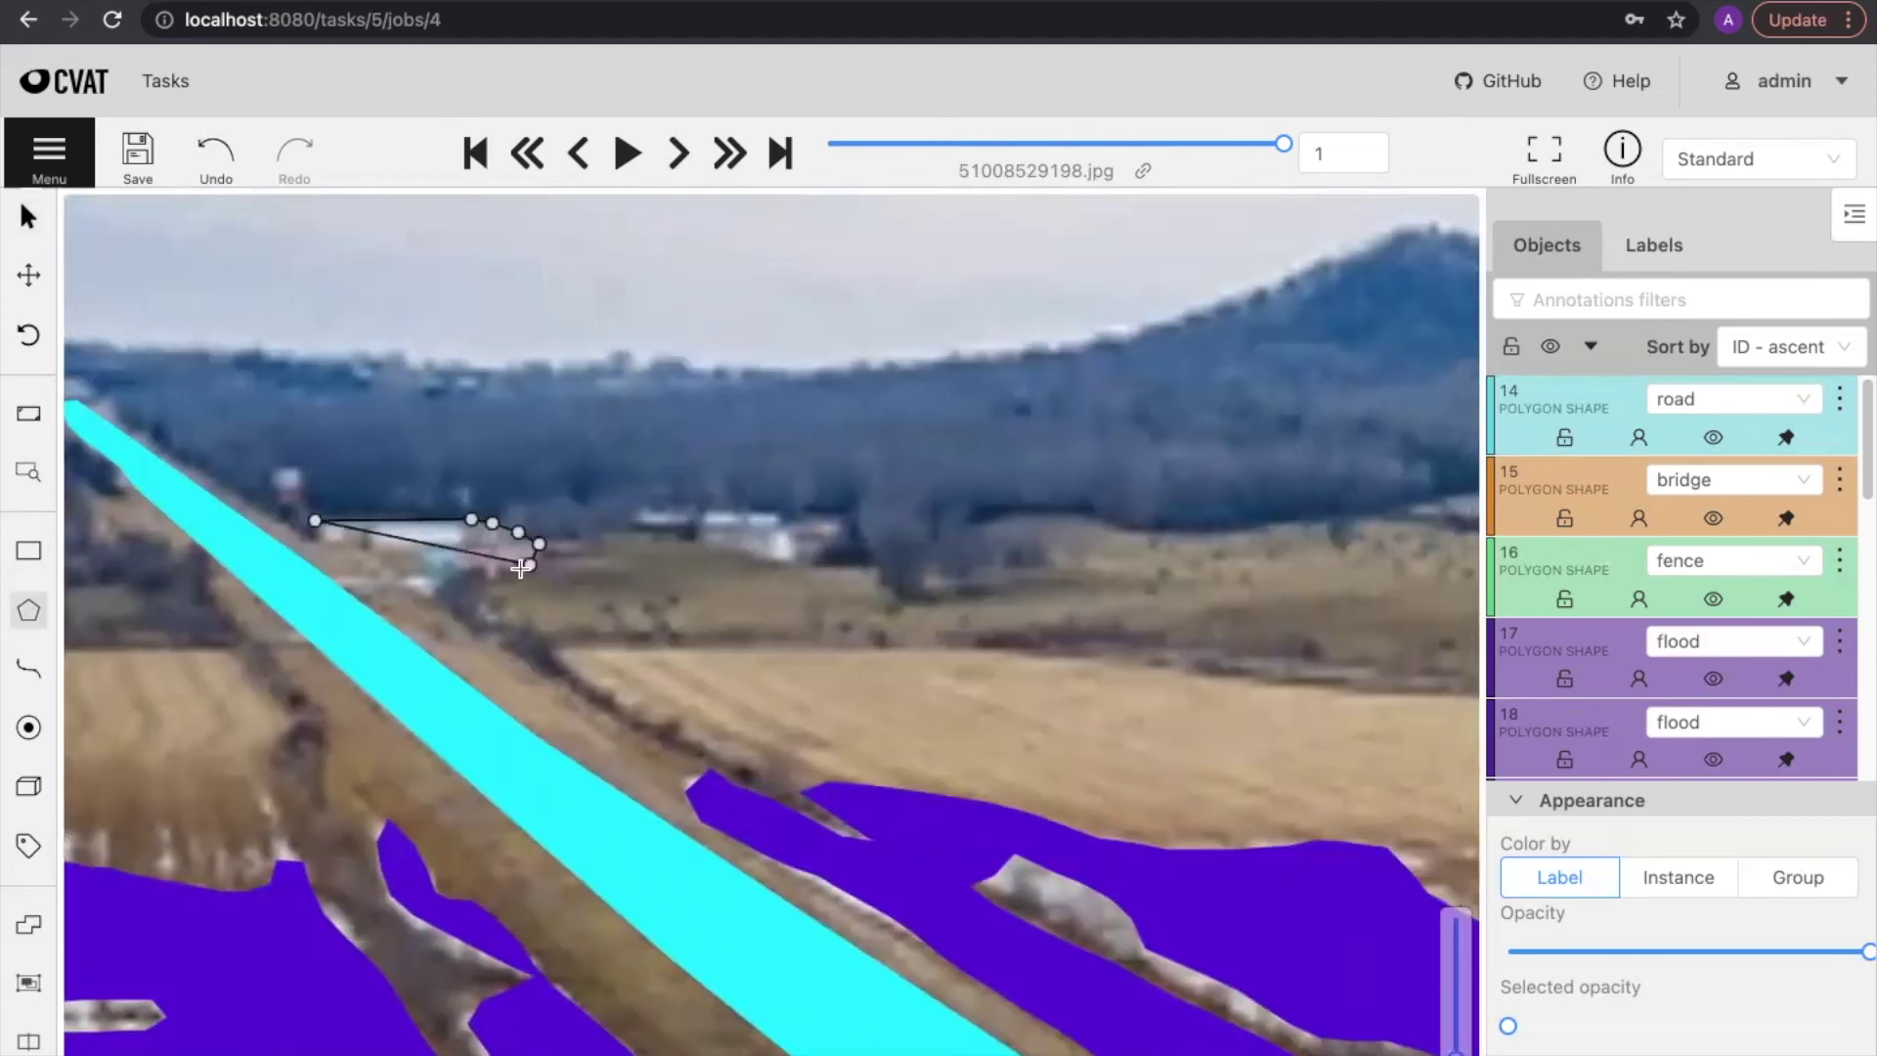
pyautogui.press('n')
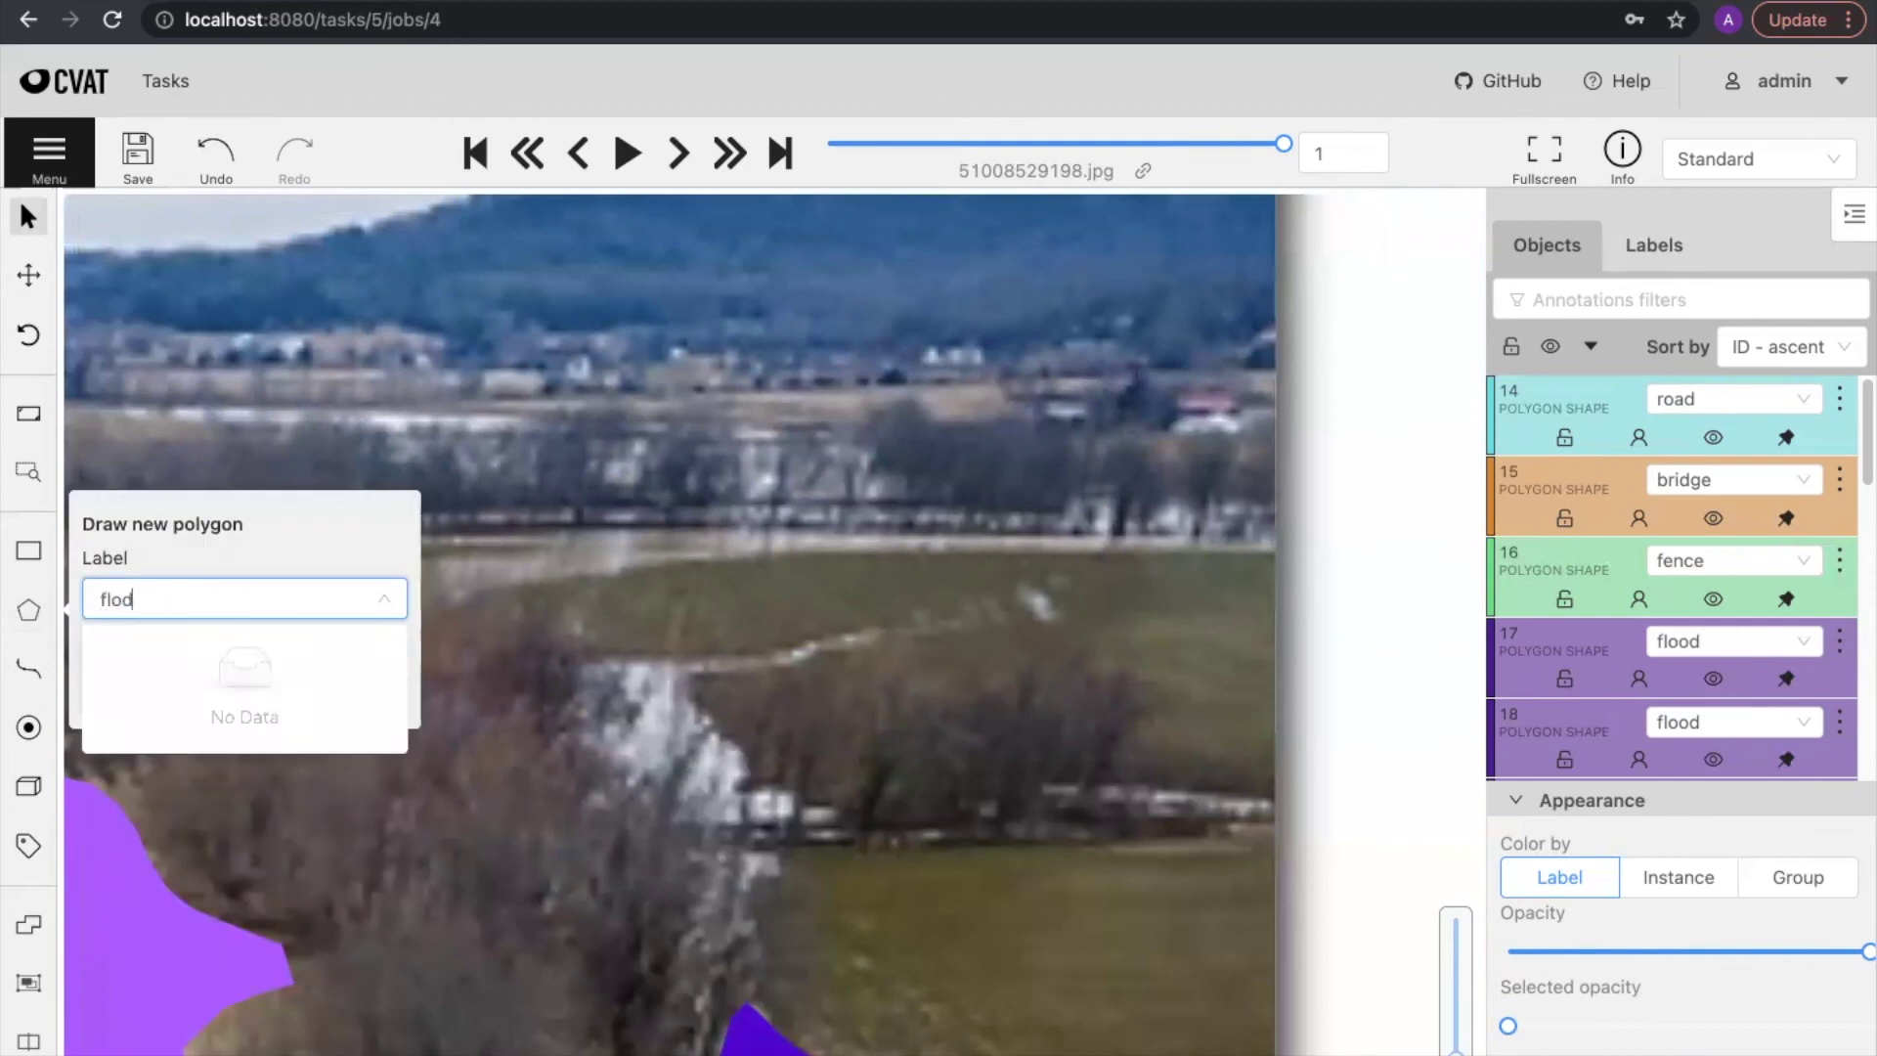
# Step: Draw a flood polygon around the thin strip of water beyond the distant fields near the image's right edge
pyautogui.click(155, 692)
pyautogui.click(389, 563)
pyautogui.click(492, 547)
pyautogui.click(515, 543)
pyautogui.press('n')
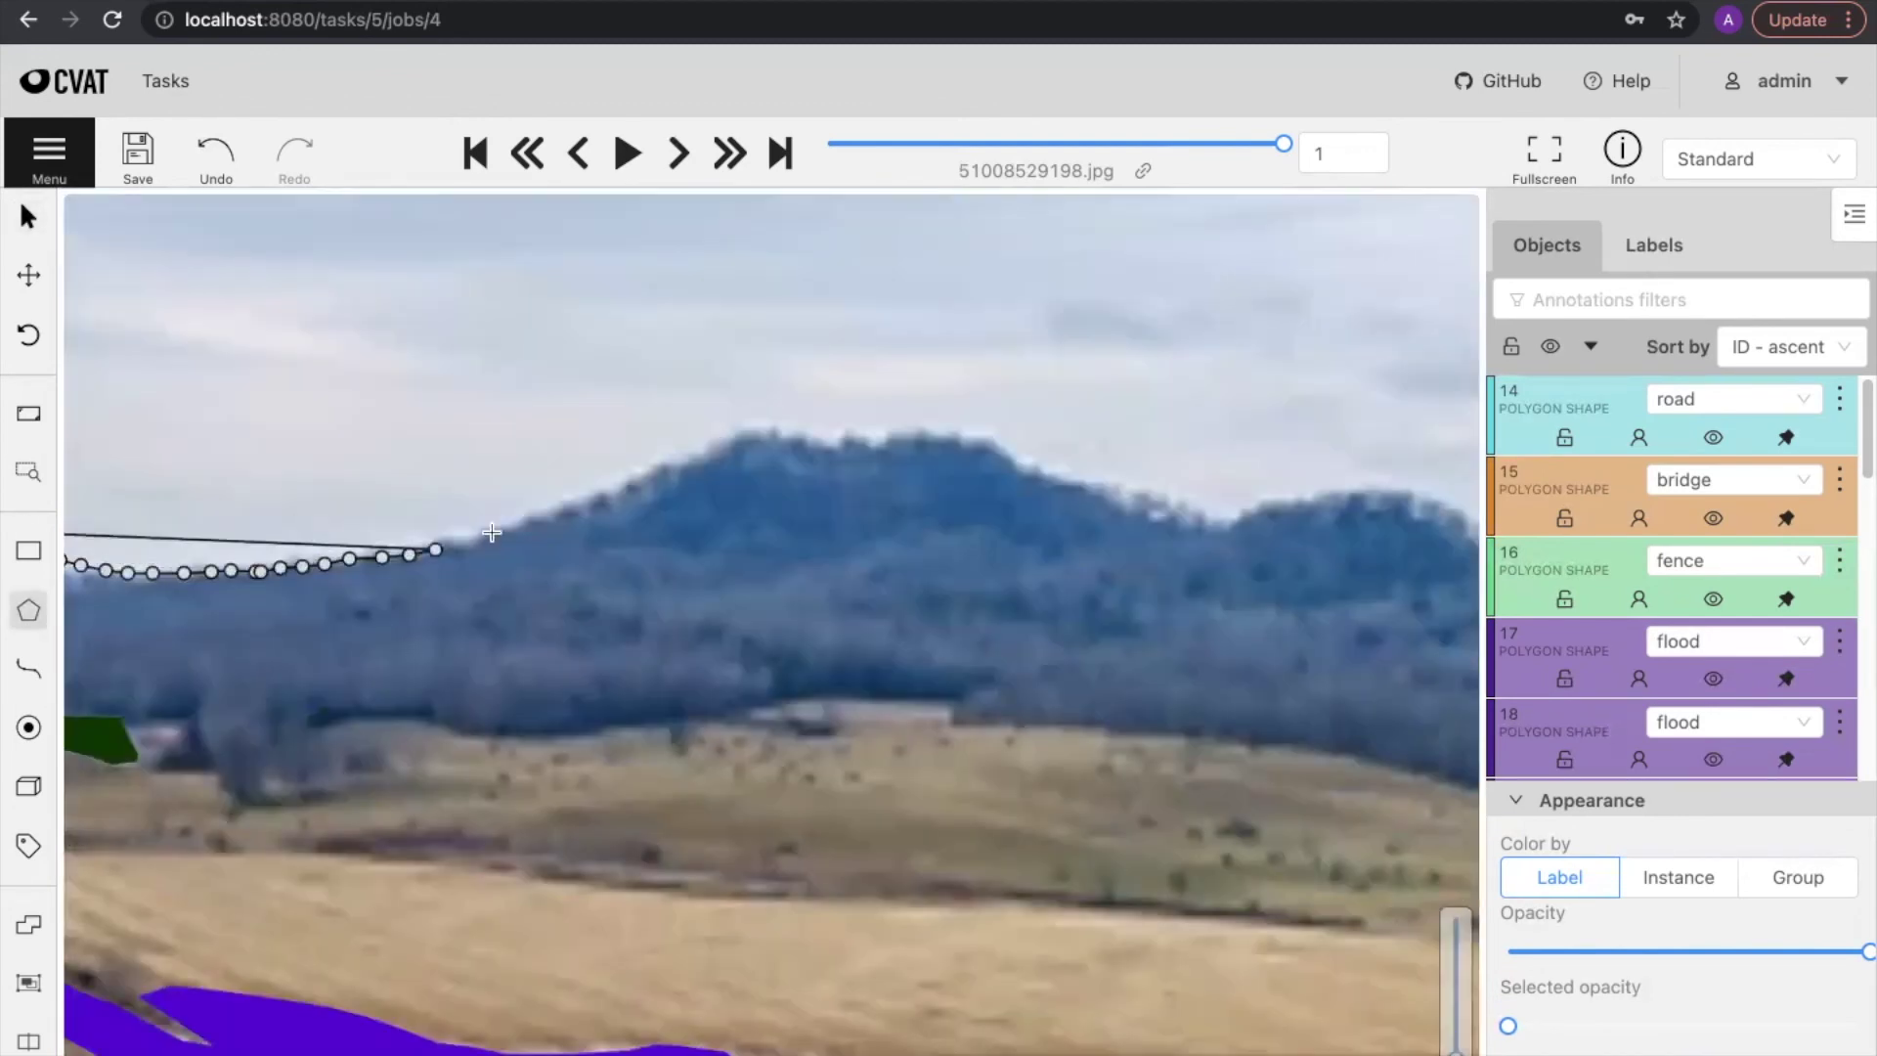
# Step: Trace a polygon boundary along the skyline over the wooded hills and distant horizon, separating the sky from the vegetation
pyautogui.moveTo(440, 528); pyautogui.dragTo(1301, 503)
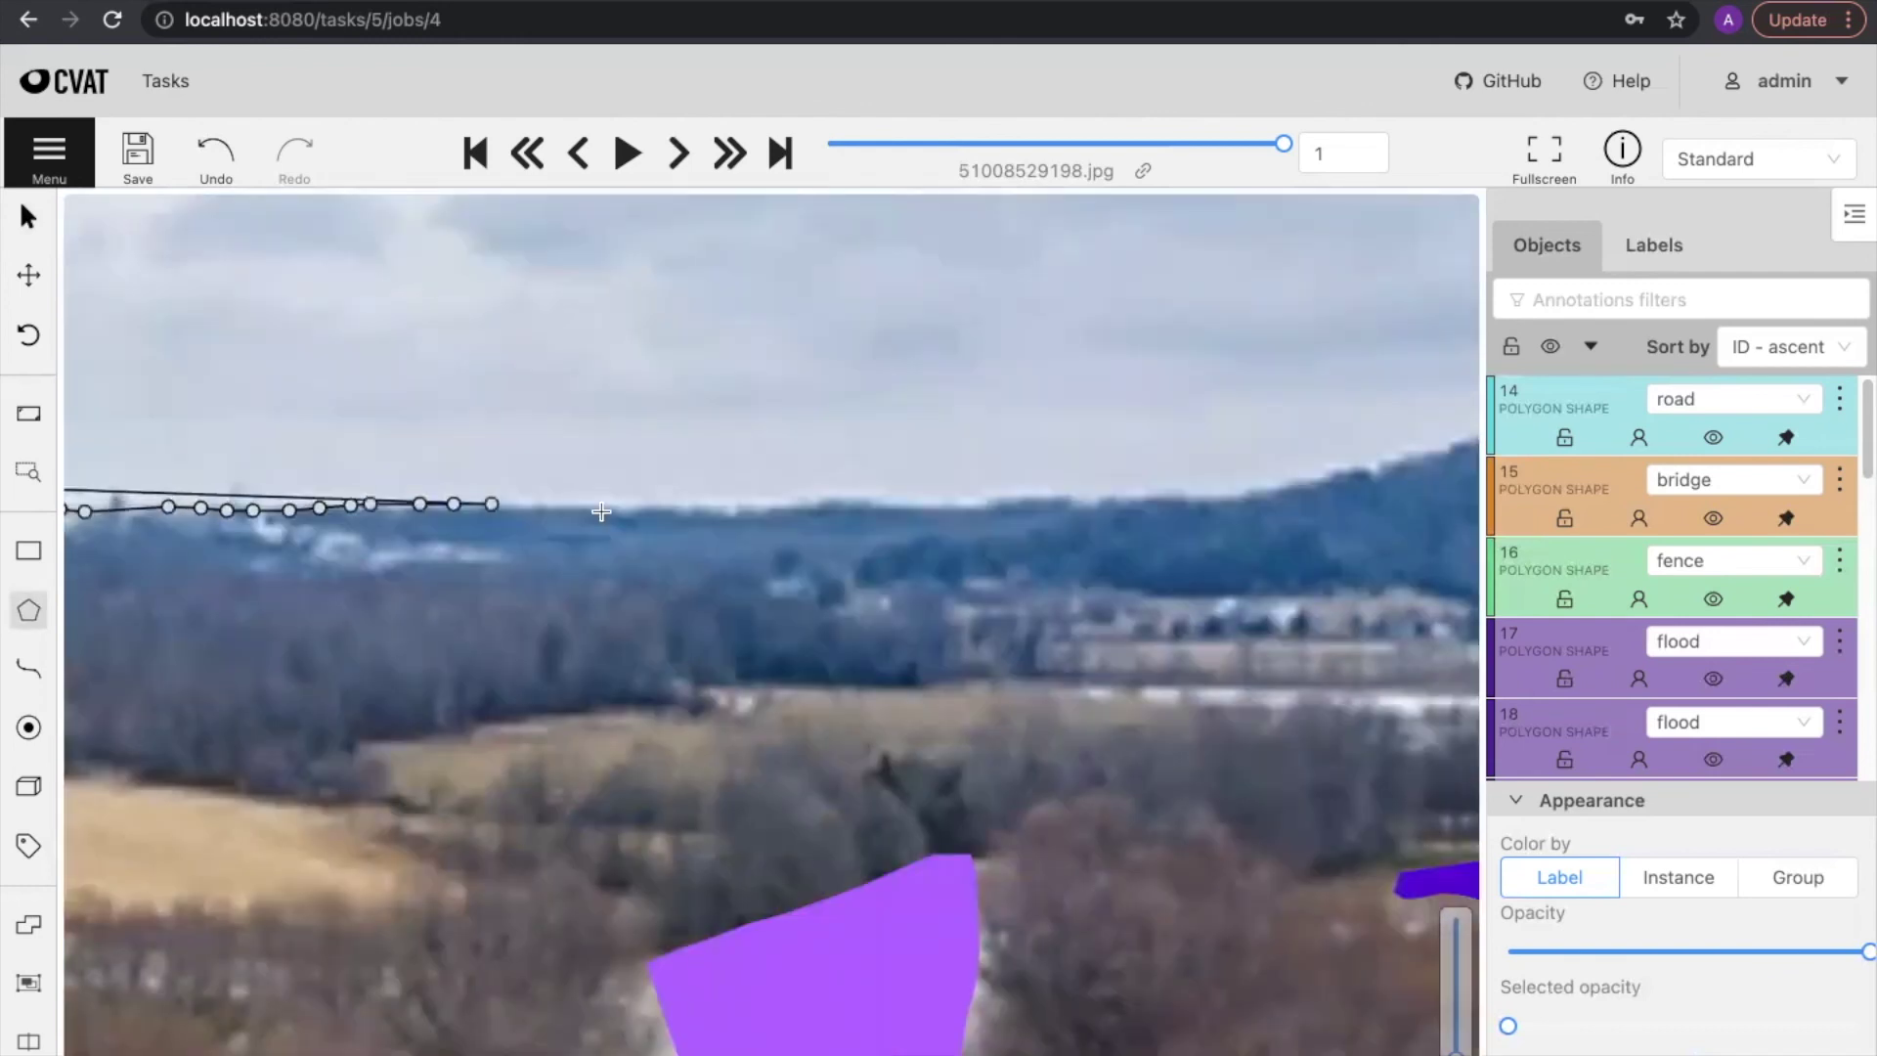
pyautogui.moveTo(482, 503); pyautogui.dragTo(1006, 490)
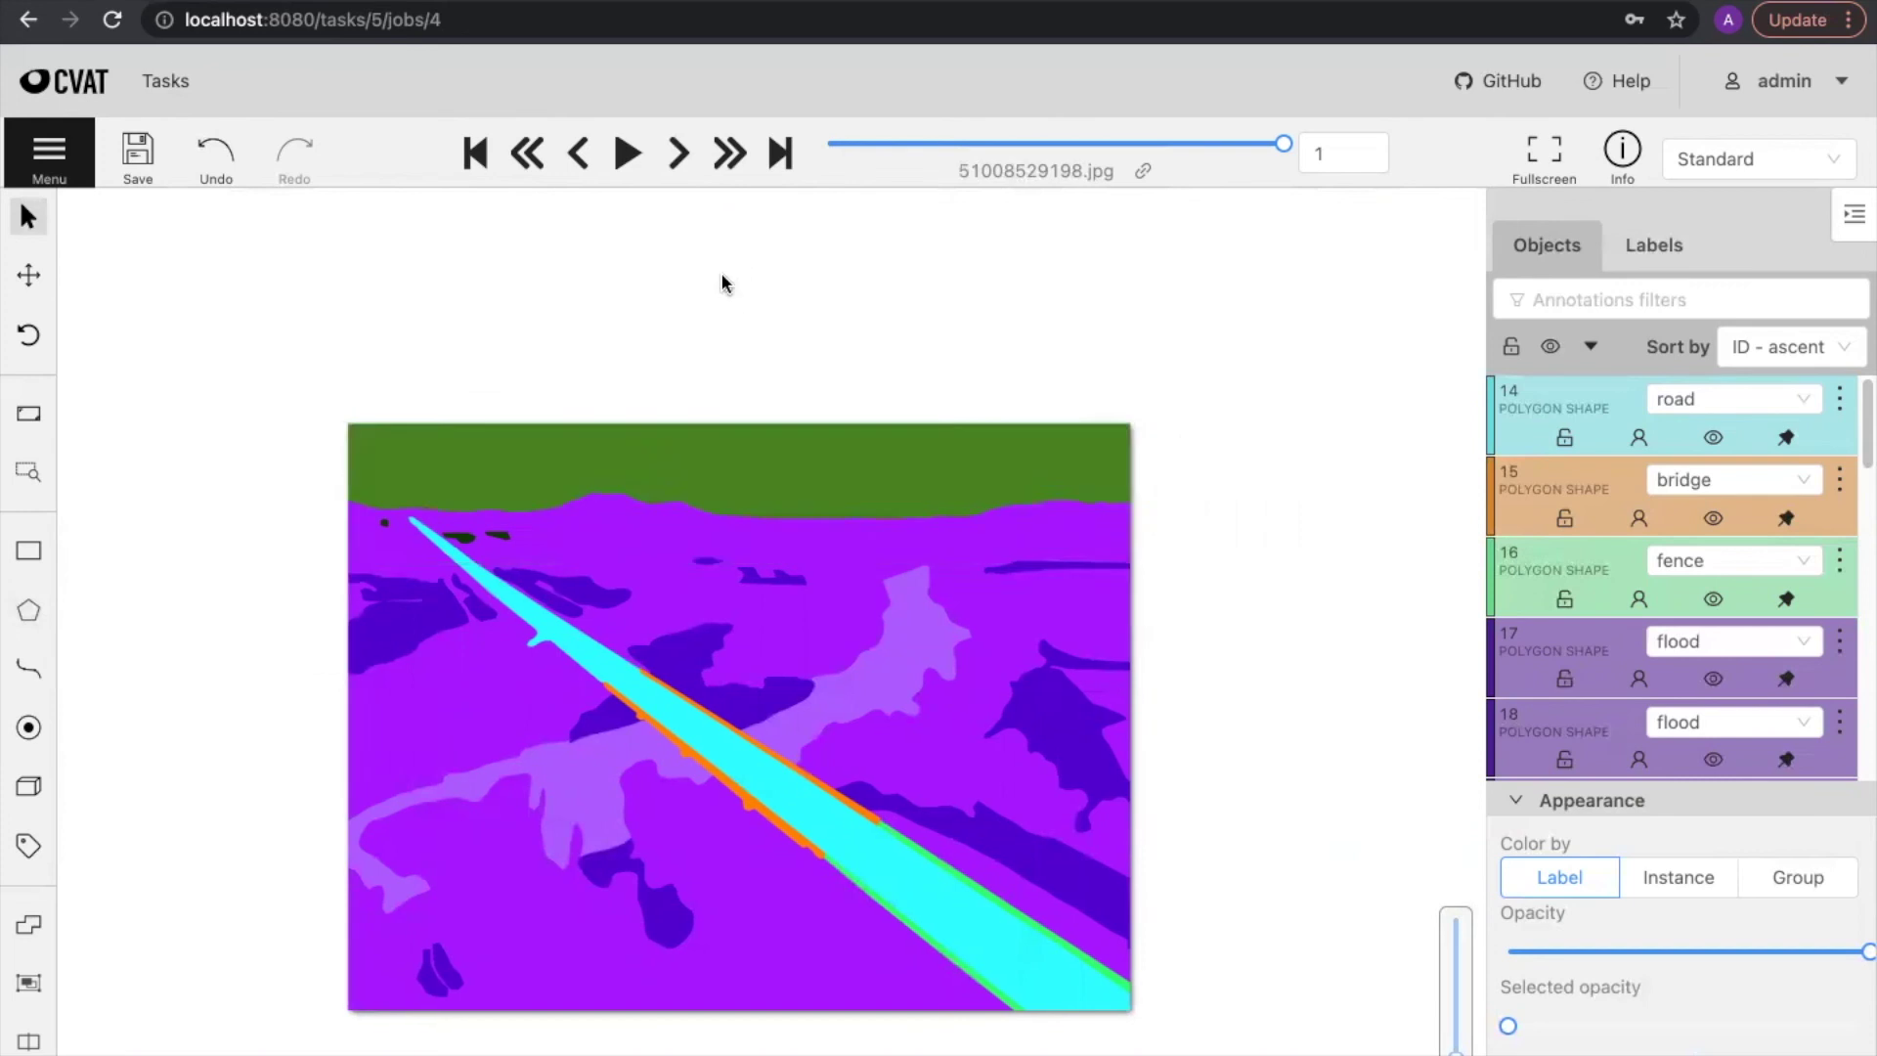
# Step: Compare the annotations with the photo by lowering the polygons' opacity to 0 and restoring it to the maximum
pyautogui.moveTo(1863, 952); pyautogui.dragTo(1509, 951)
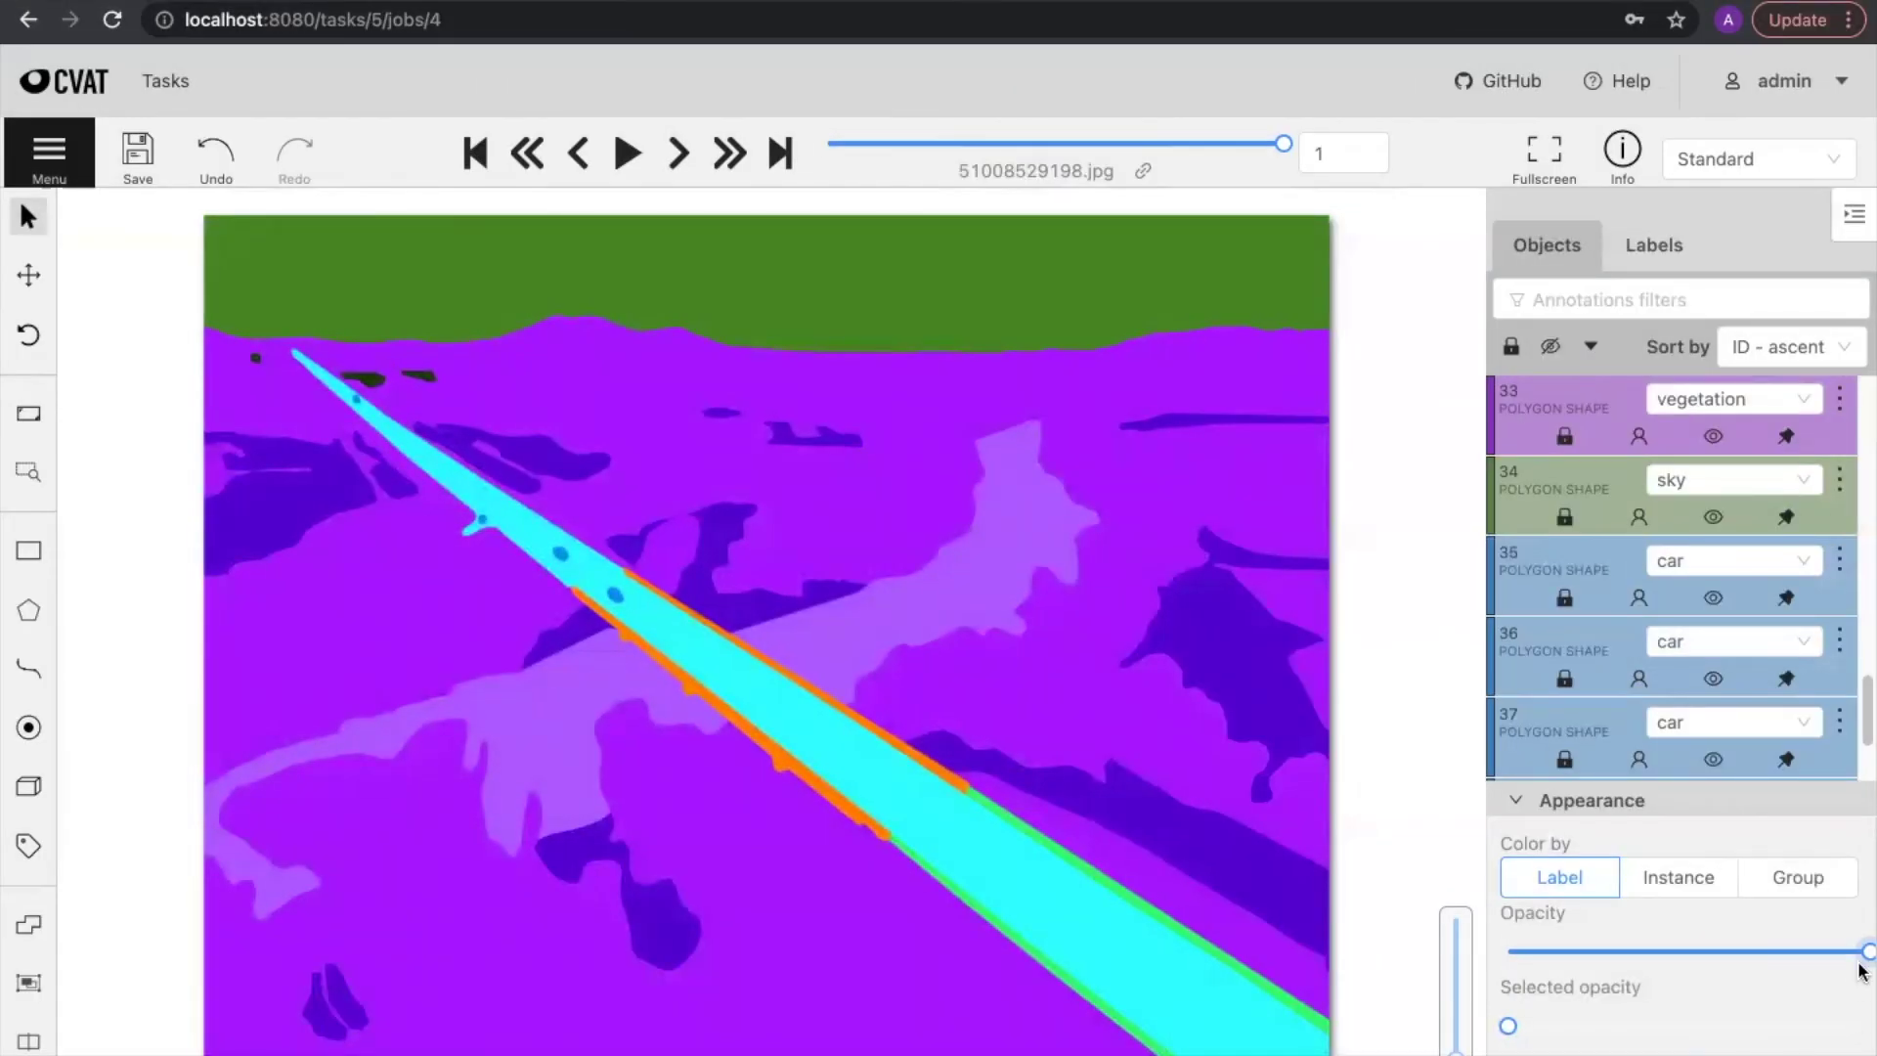
pyautogui.moveTo(1809, 954); pyautogui.dragTo(1486, 932)
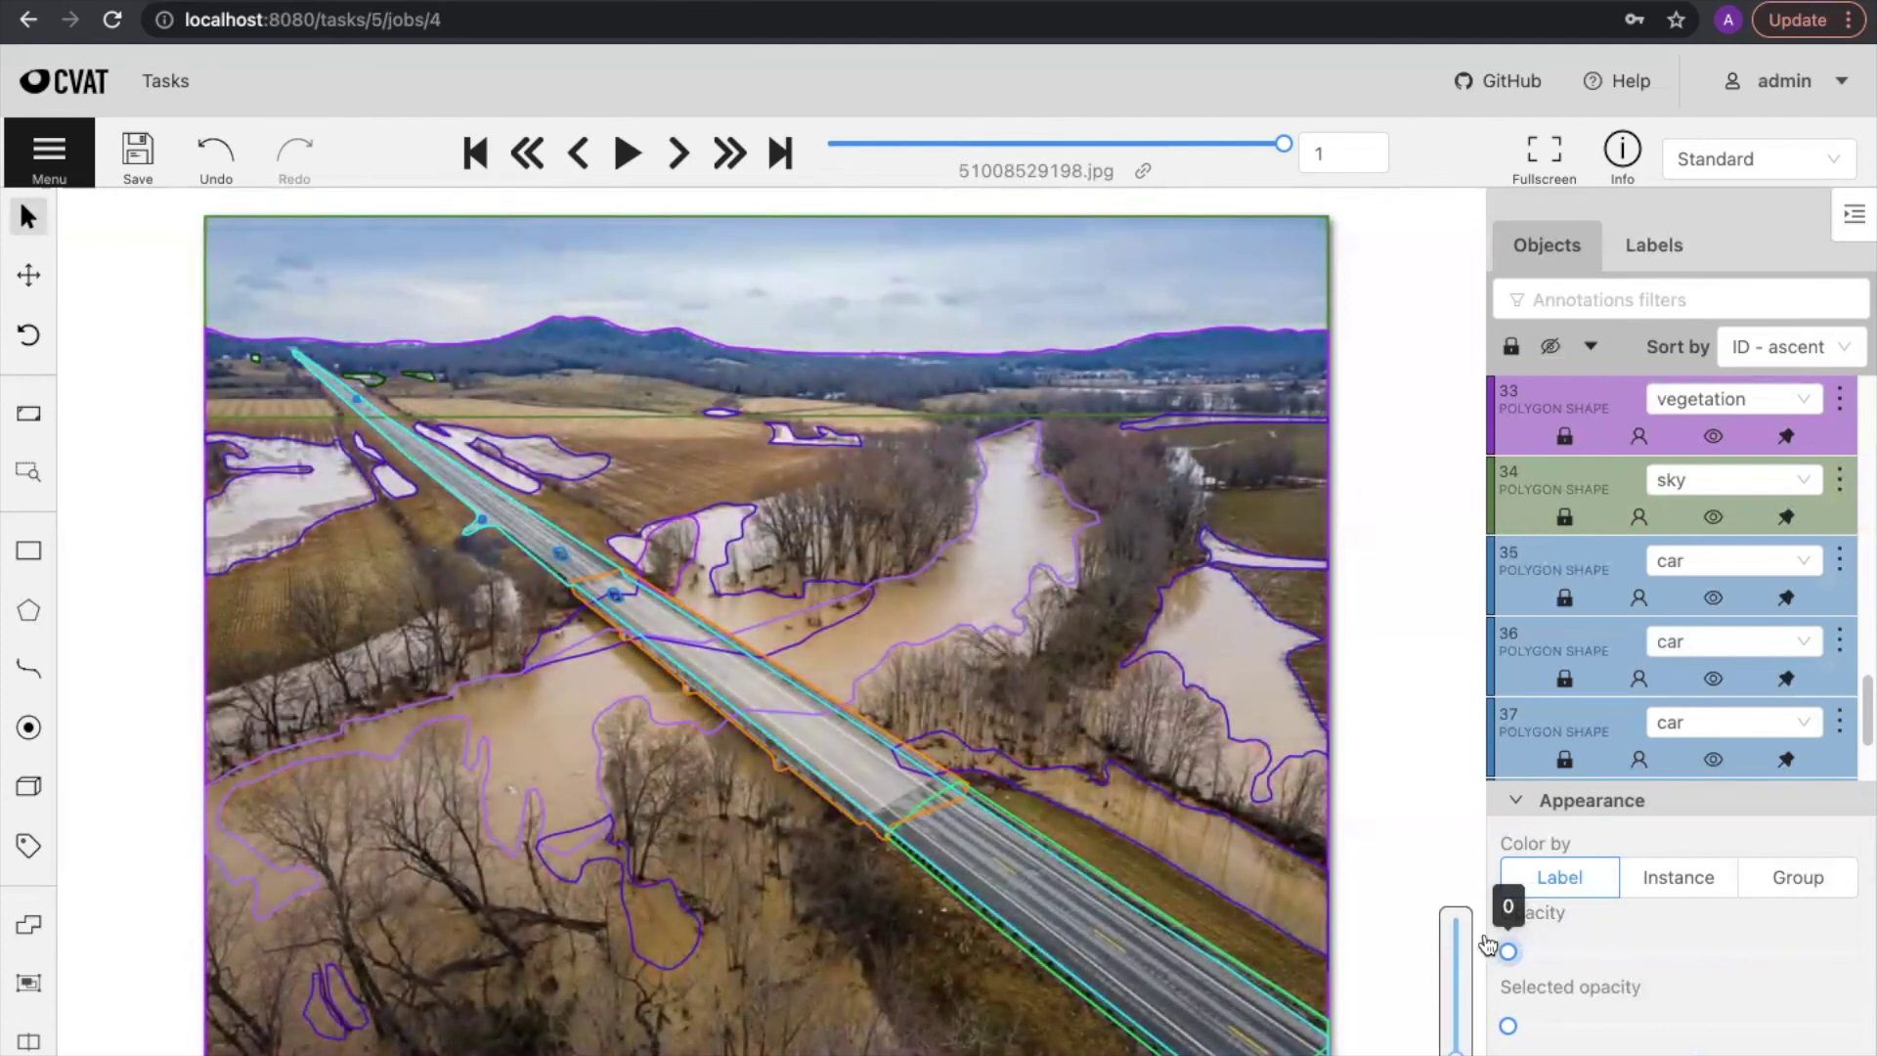
pyautogui.moveTo(1511, 952); pyautogui.dragTo(1861, 984)
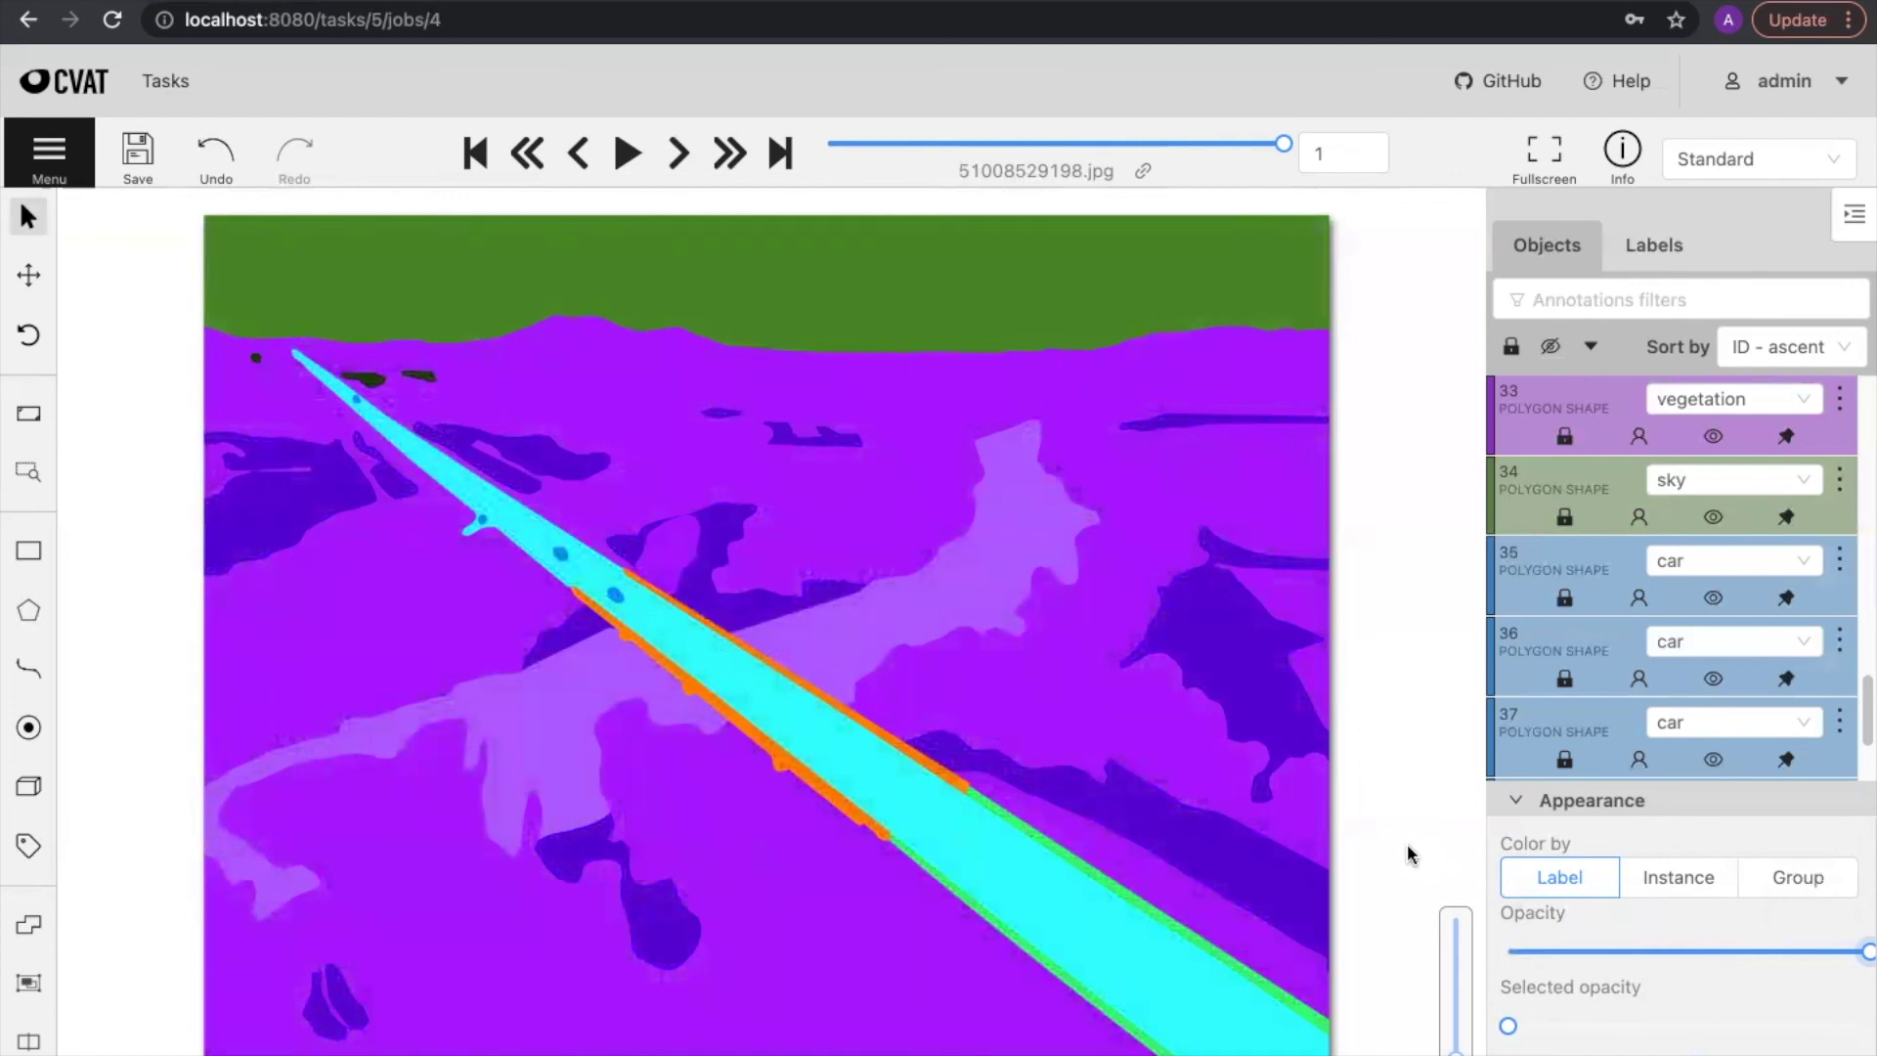
pyautogui.moveTo(1067, 3)
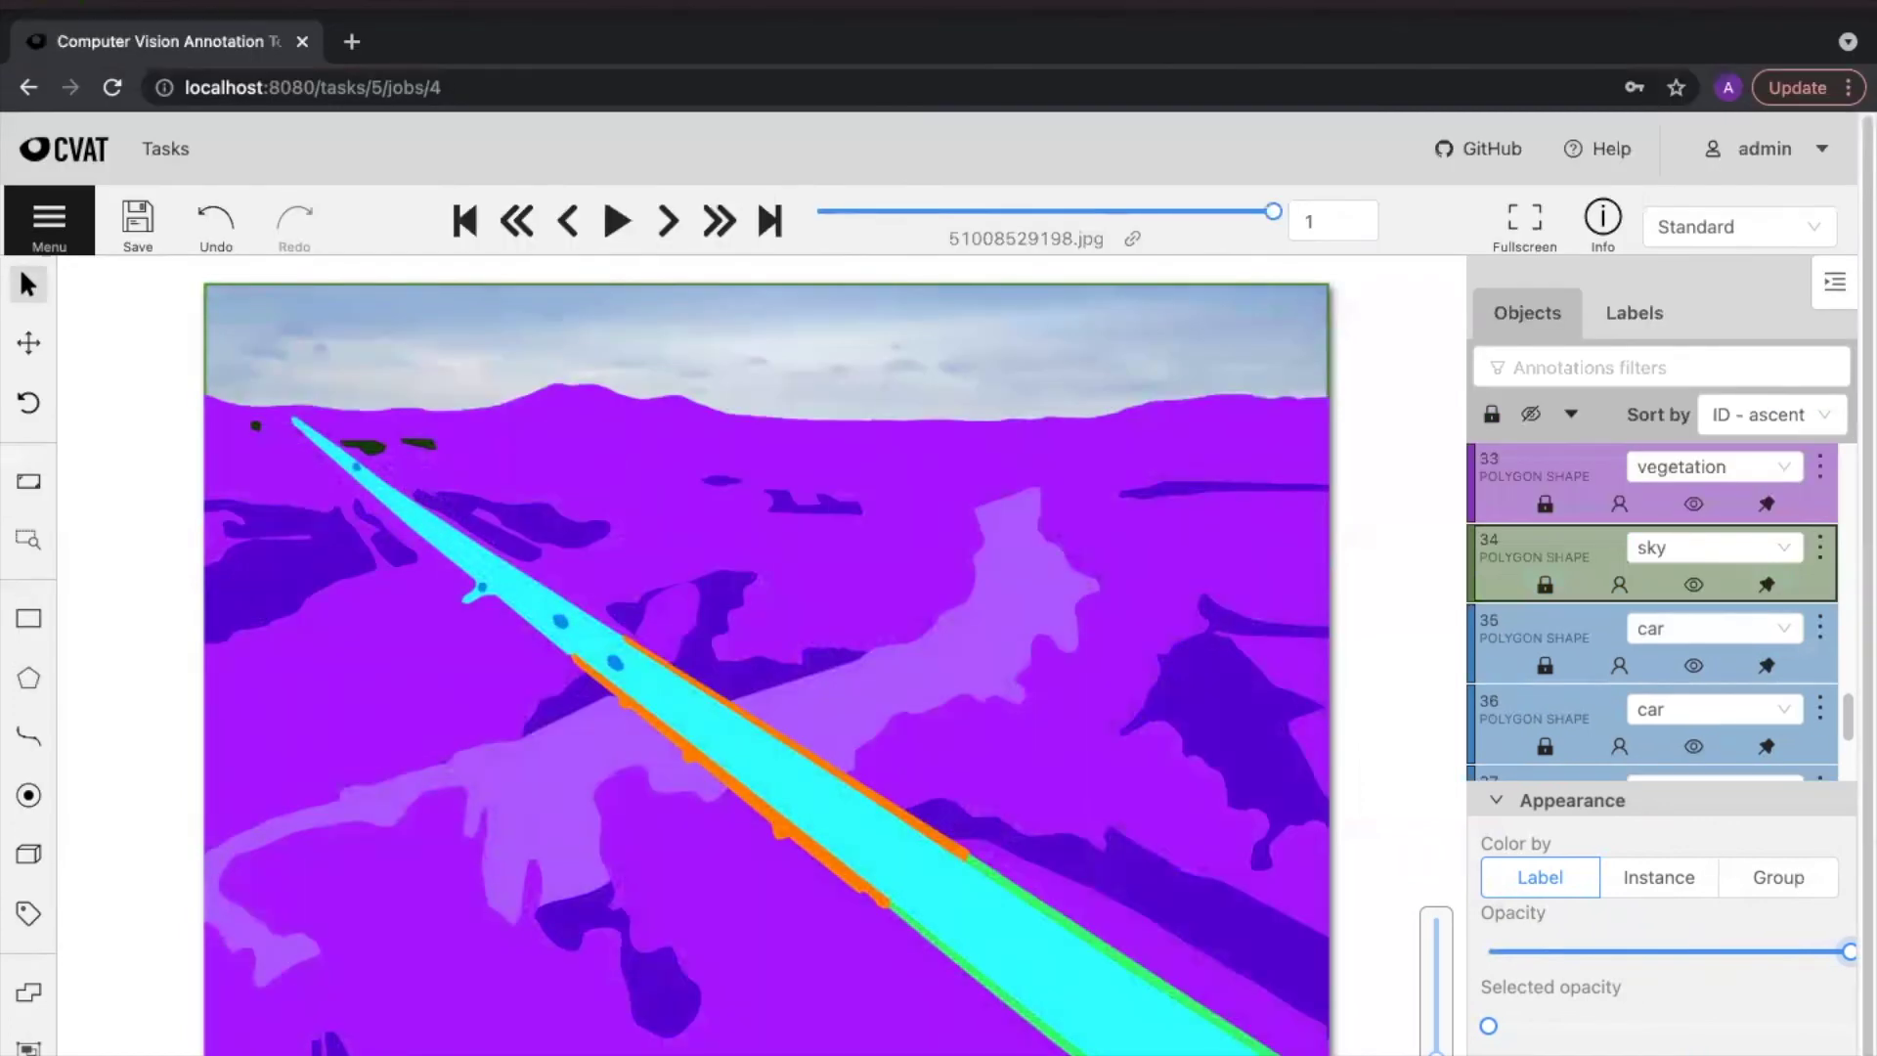